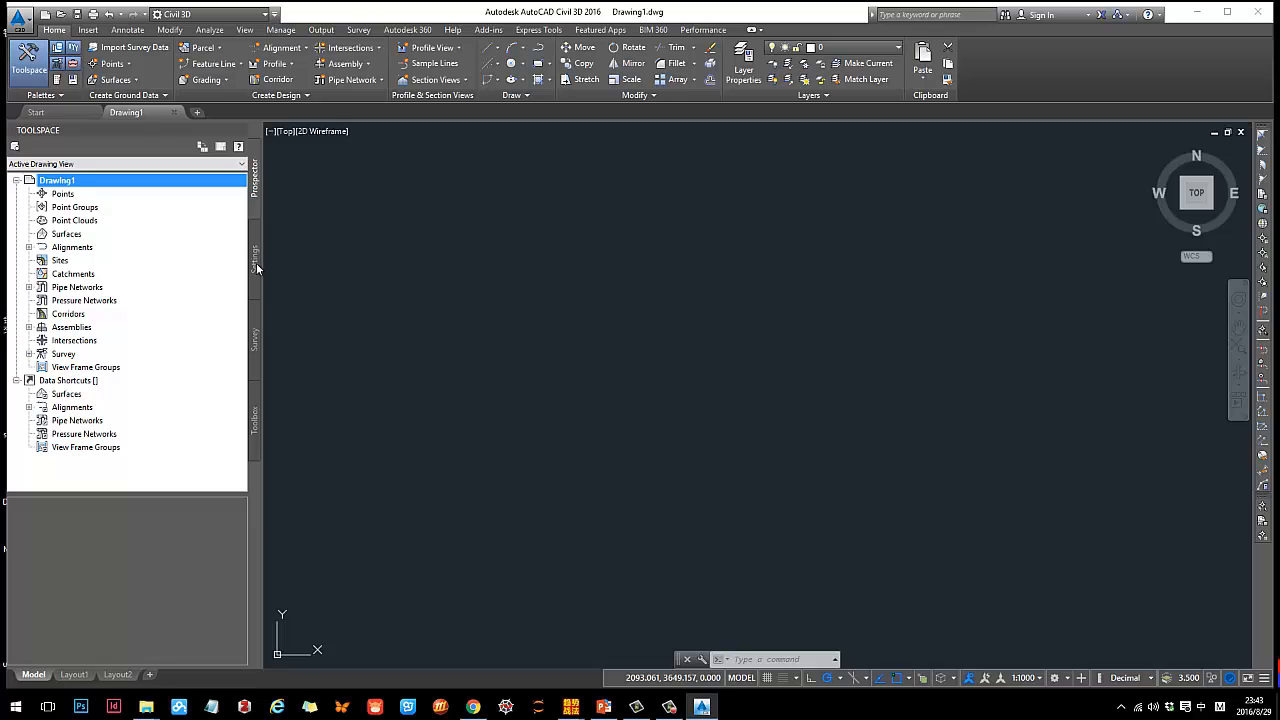
Open the drawing settings of Drawing1 and examine the layers assigned to the object types, including Grading and Grading-Labeling.
click(254, 256)
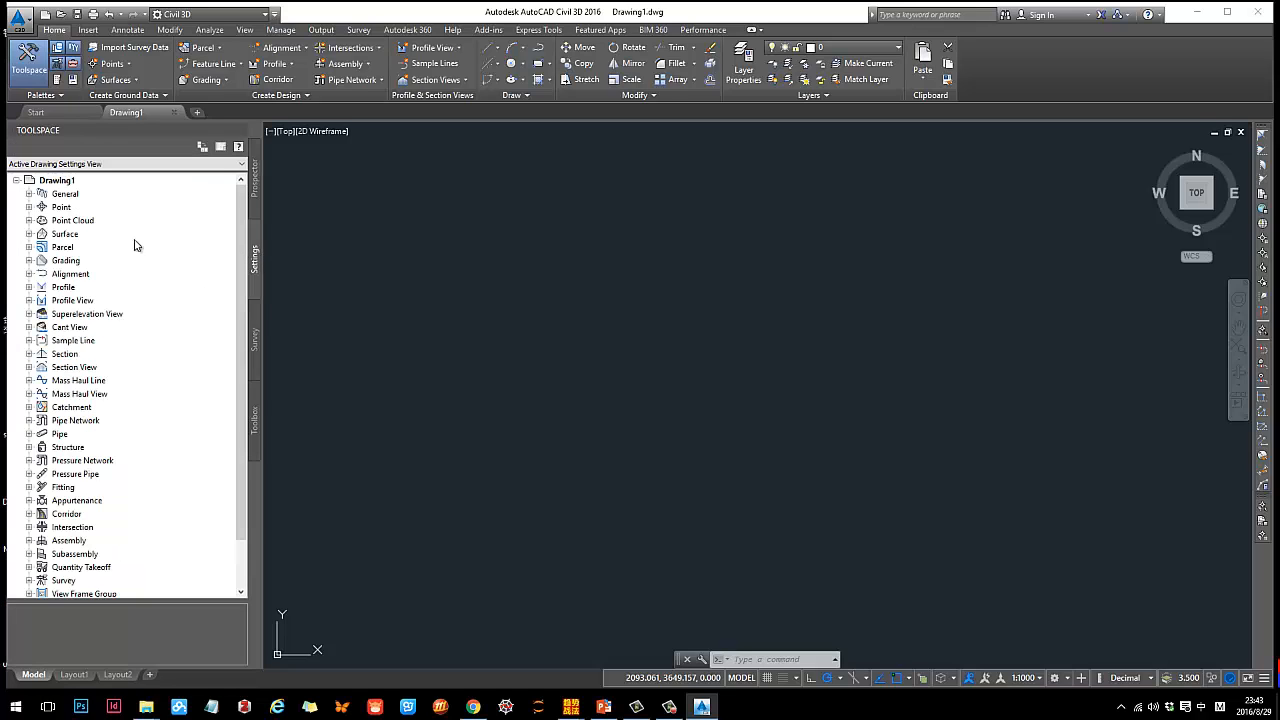
right_click(59, 180)
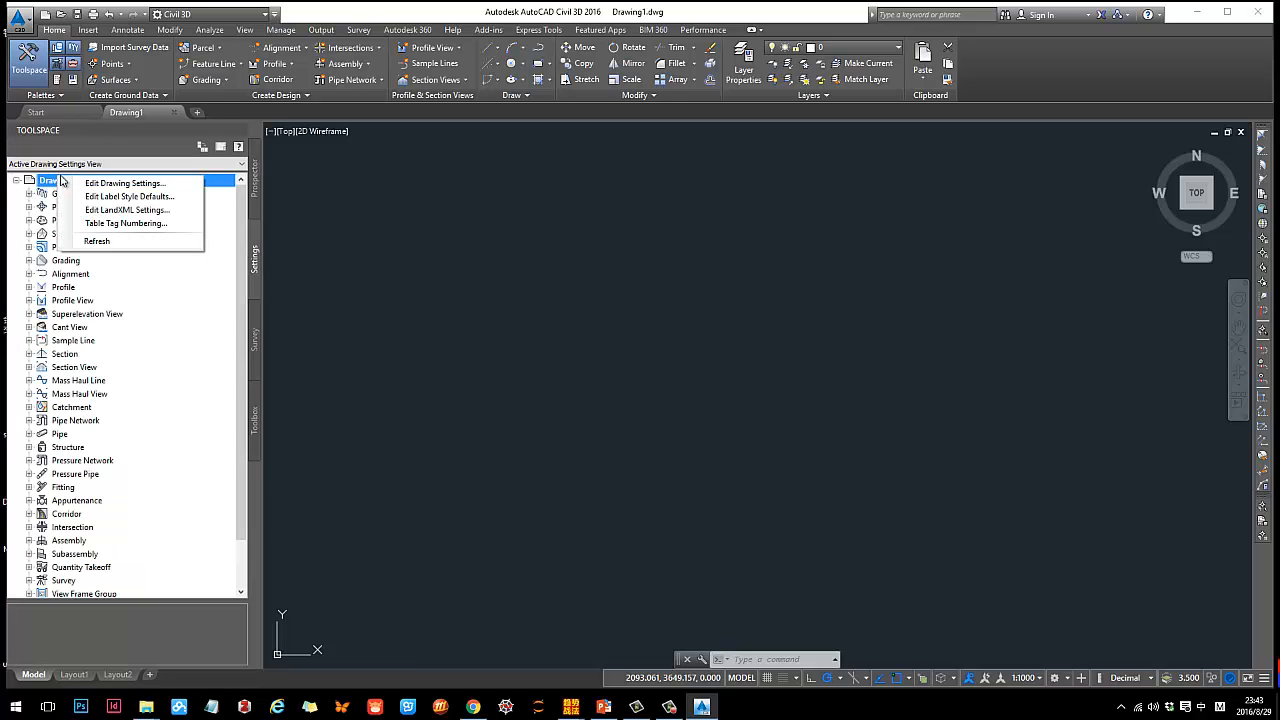
click(101, 184)
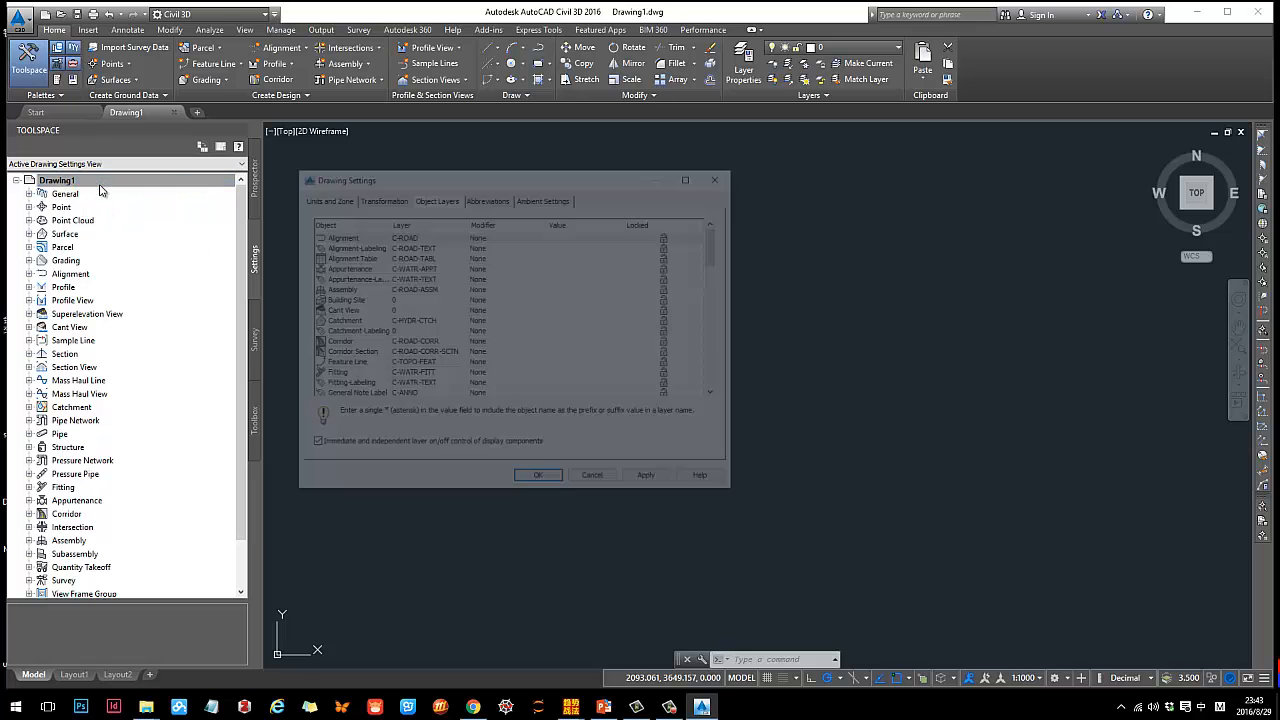
drag(425, 172, 382, 141)
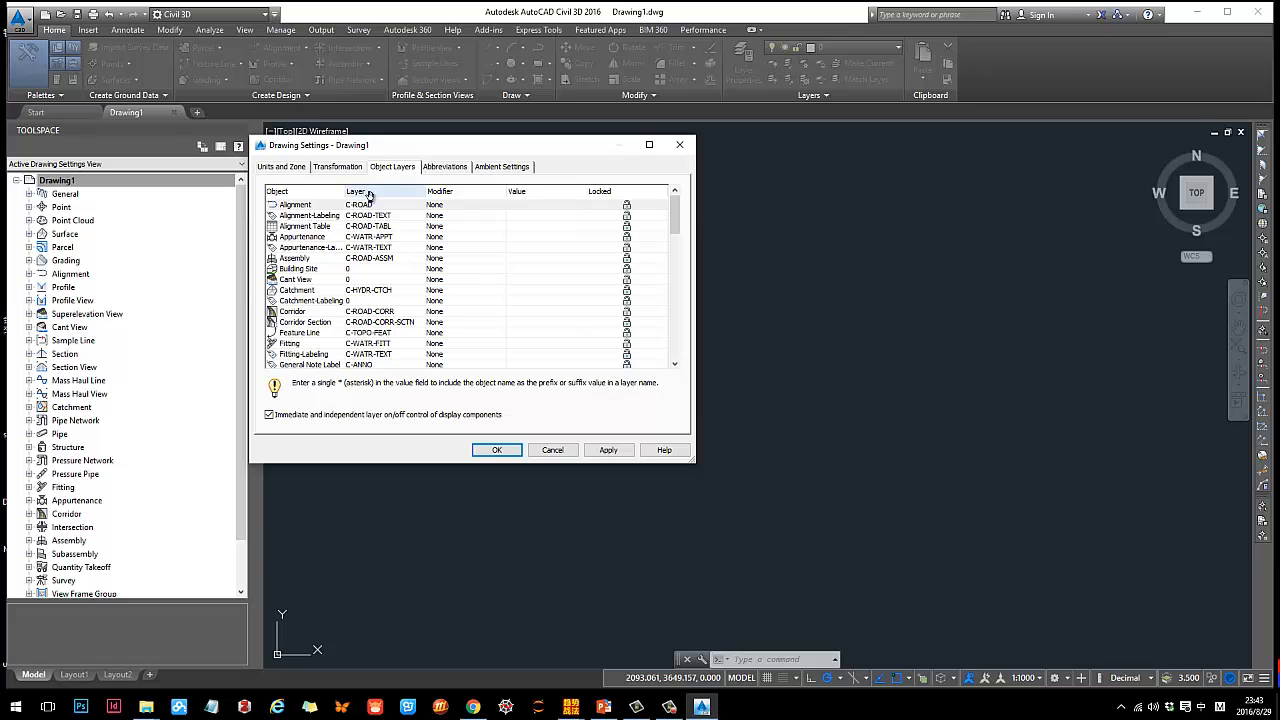
drag(672, 213, 675, 336)
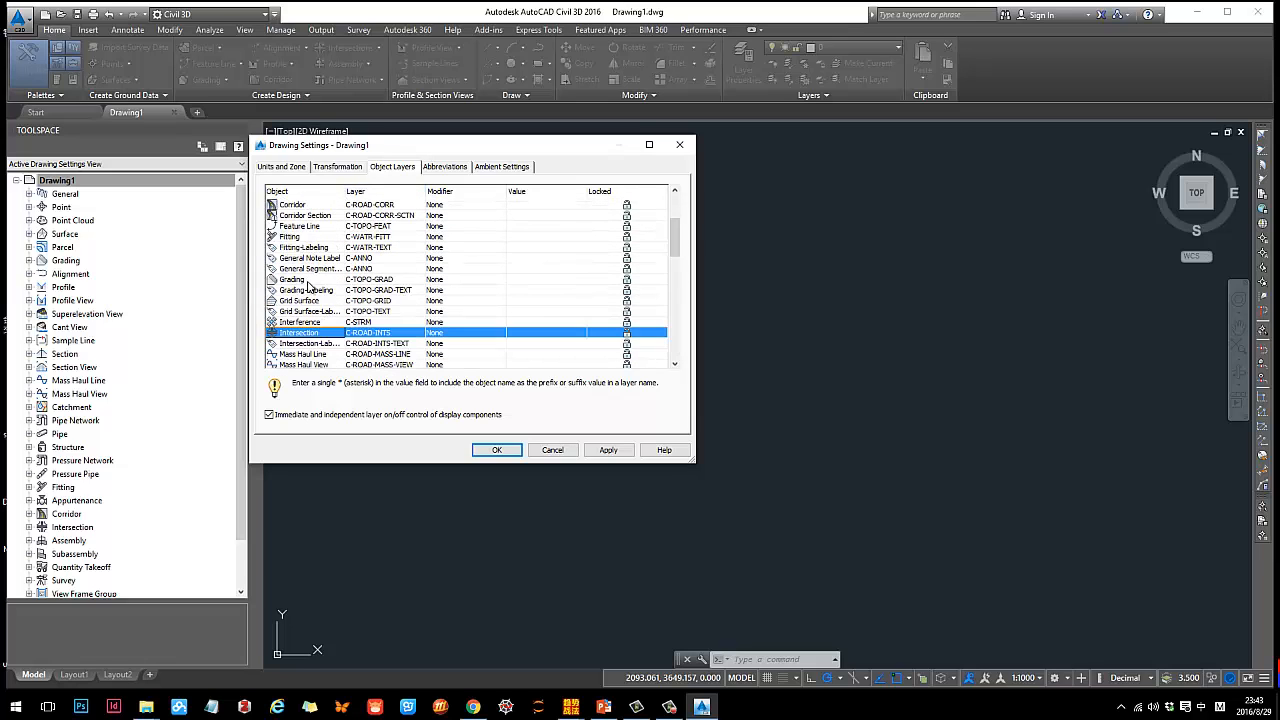
click(303, 283)
scroll(306, 298, up, 3)
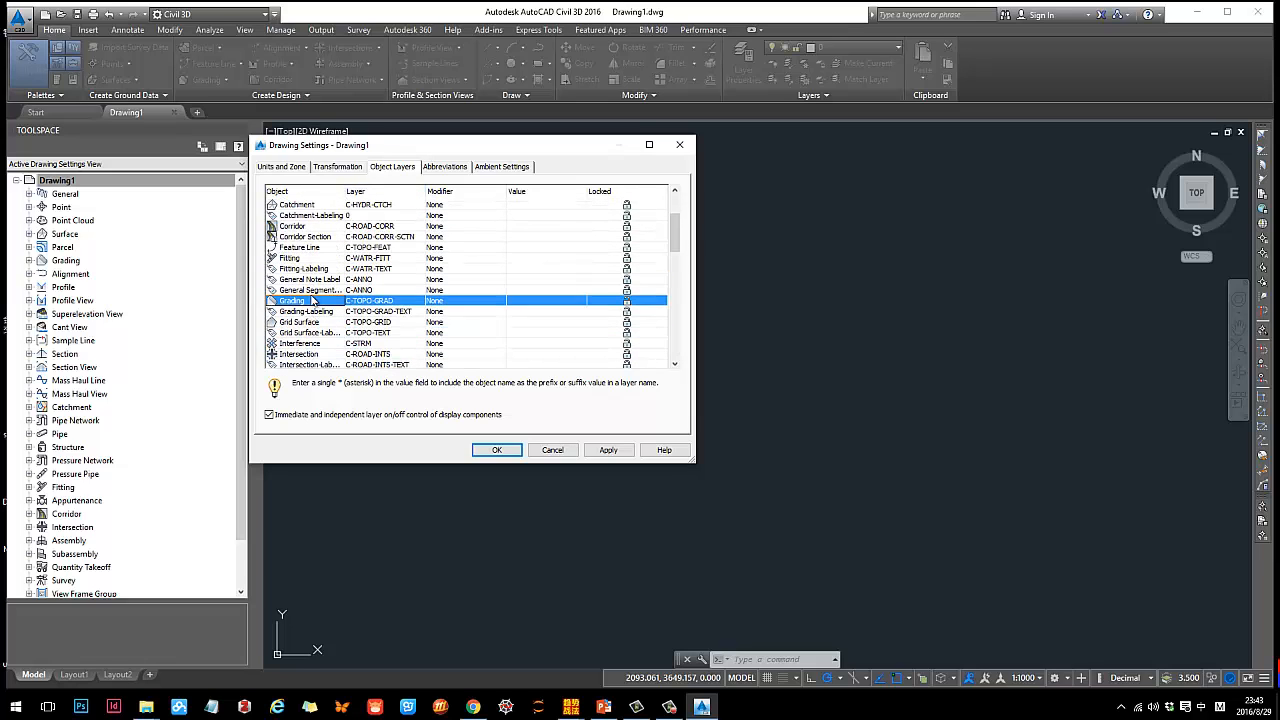
click(308, 313)
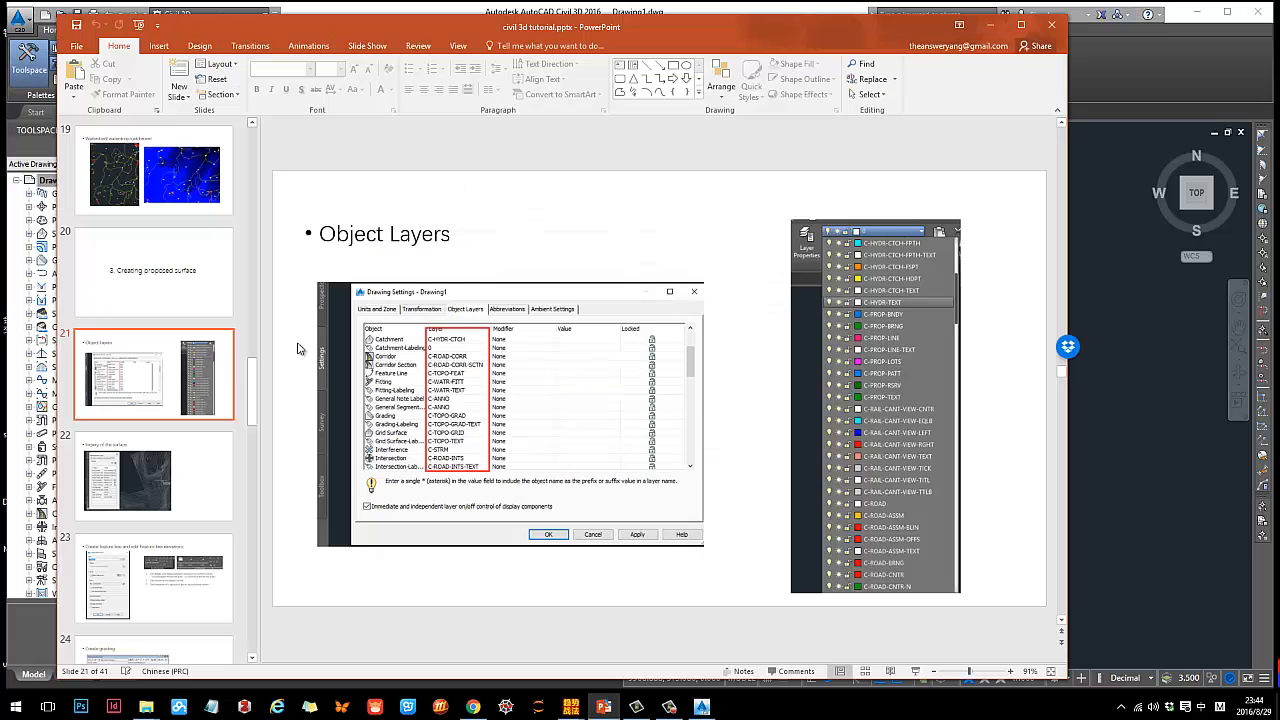
Advance the PowerPoint tutorial to the "Inquiry of the surface" slide and return to the Civil 3D drawing.
scroll(300, 349, down, 1)
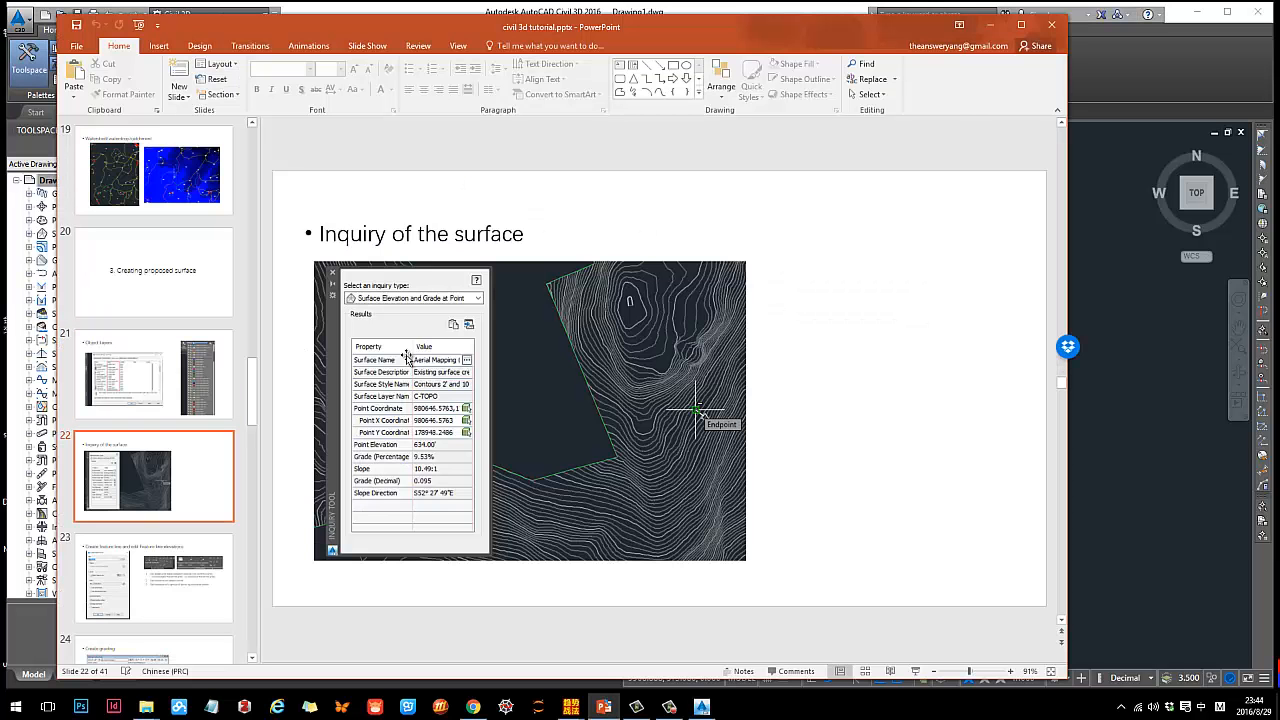
click(986, 26)
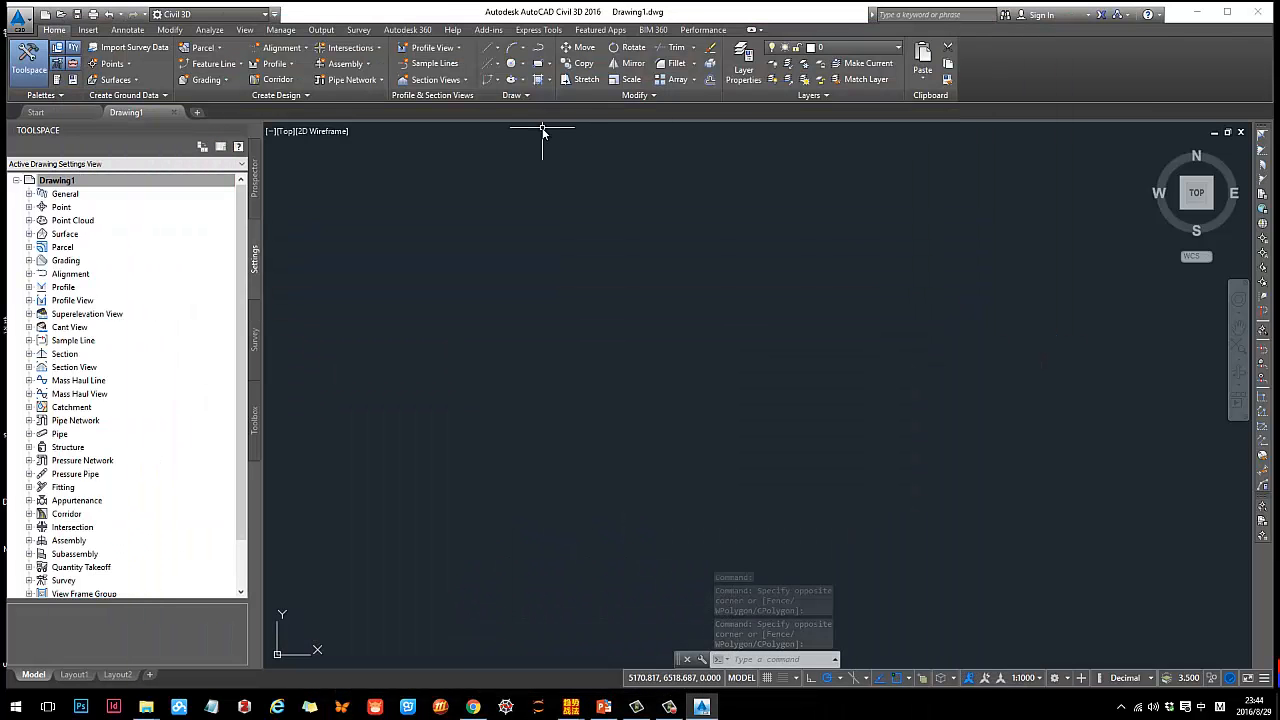
Open the existing drawing file_1_original.dwg from the files folder.
click(44, 116)
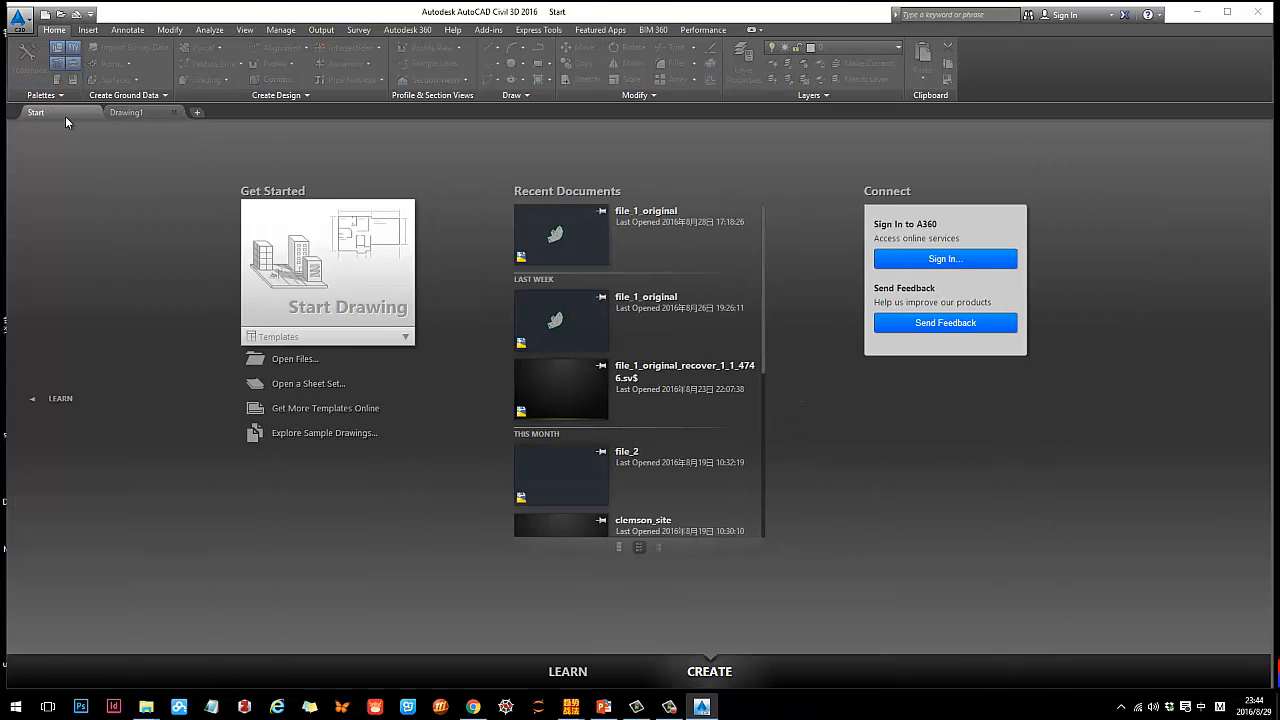
click(303, 365)
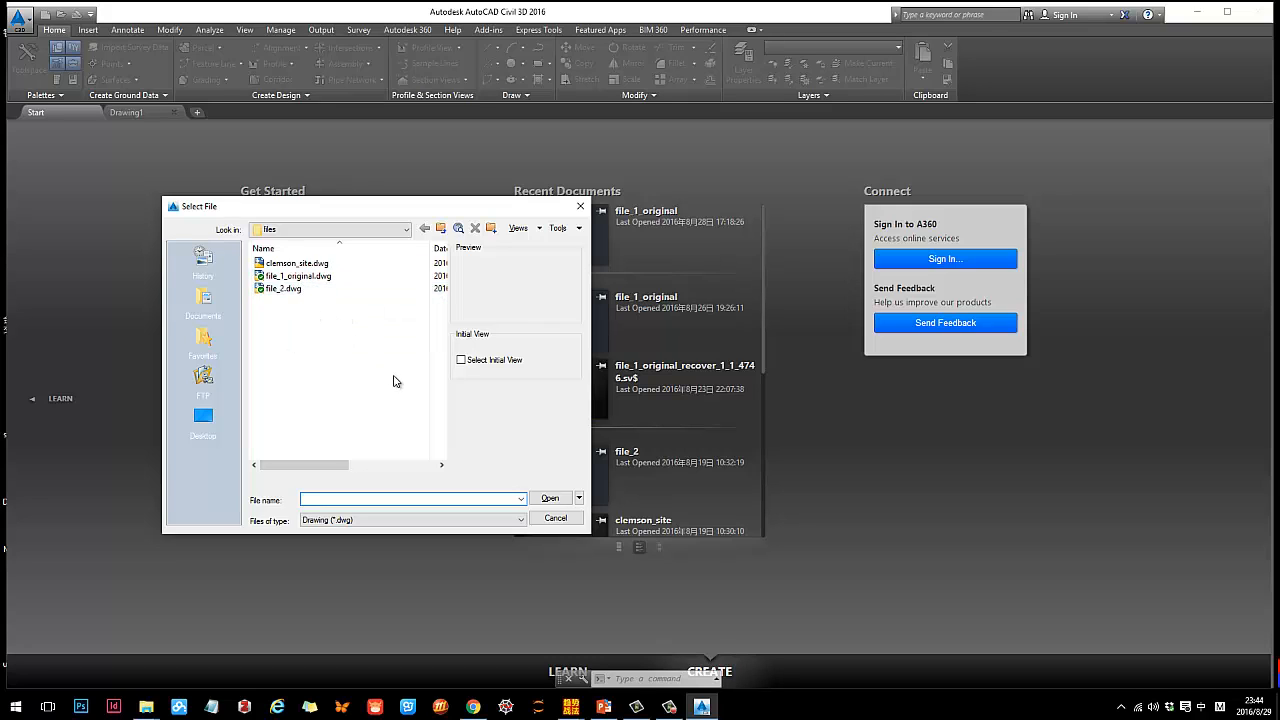
click(294, 277)
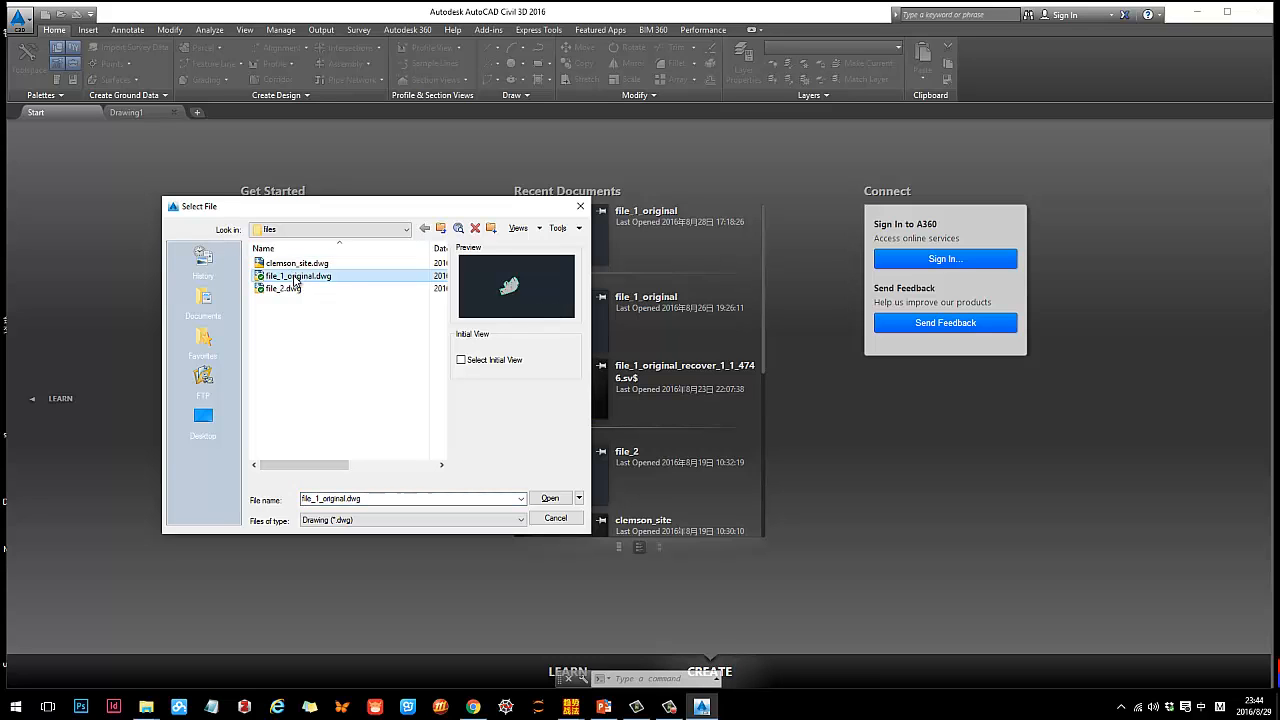
double_click(294, 278)
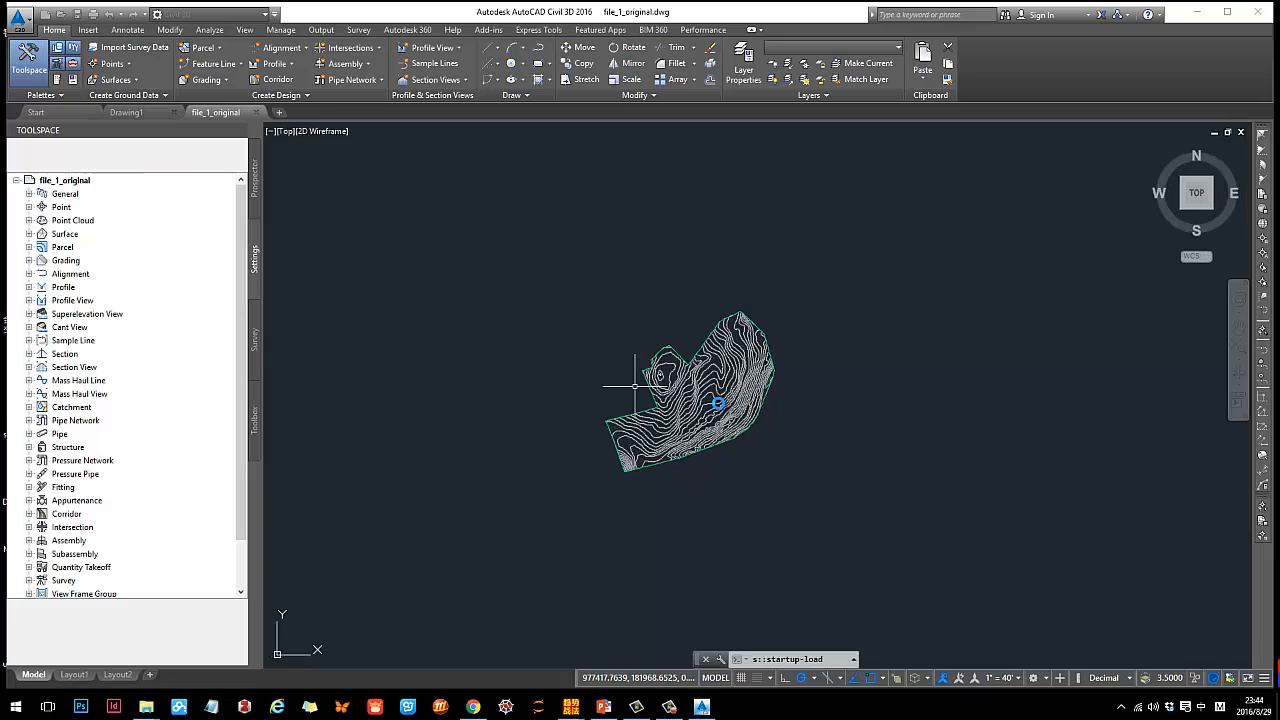
Run a Surface Elevation and Grade at Point inquiry on the Aerial Mapping (1) surface and sample points near its middle.
scroll(706, 394, up, 5)
scroll(676, 358, down, 3)
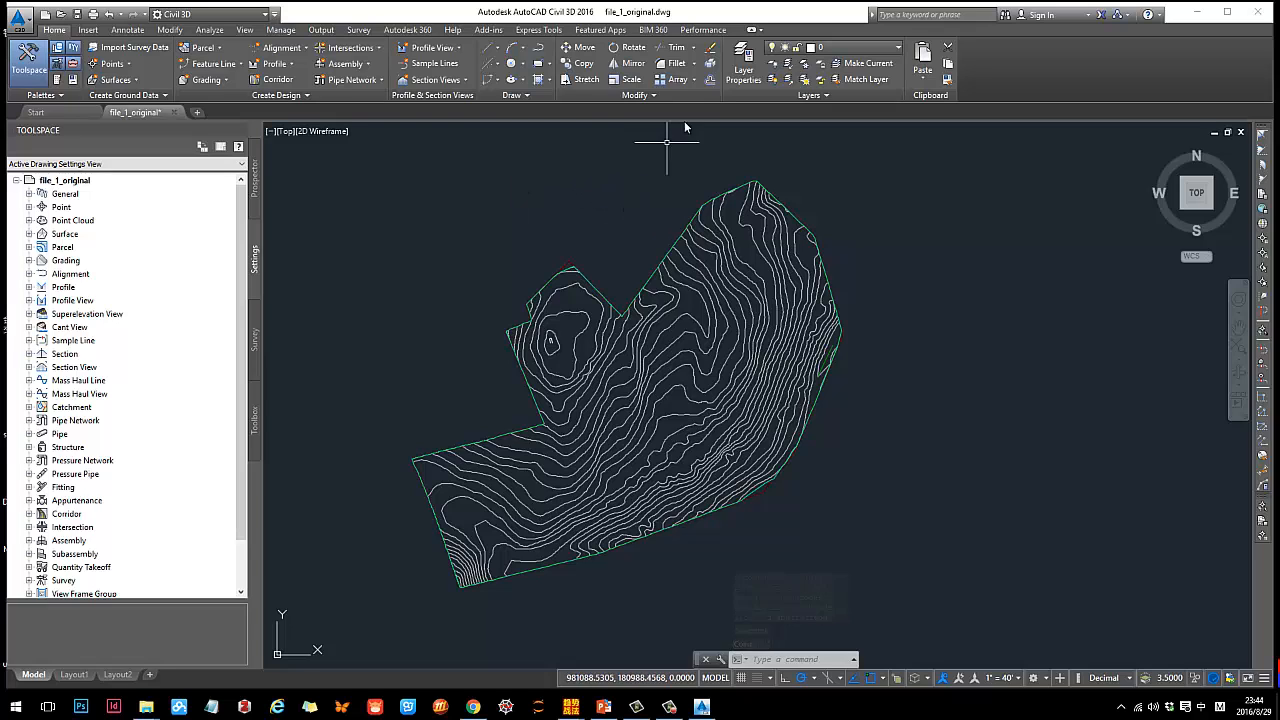
click(740, 303)
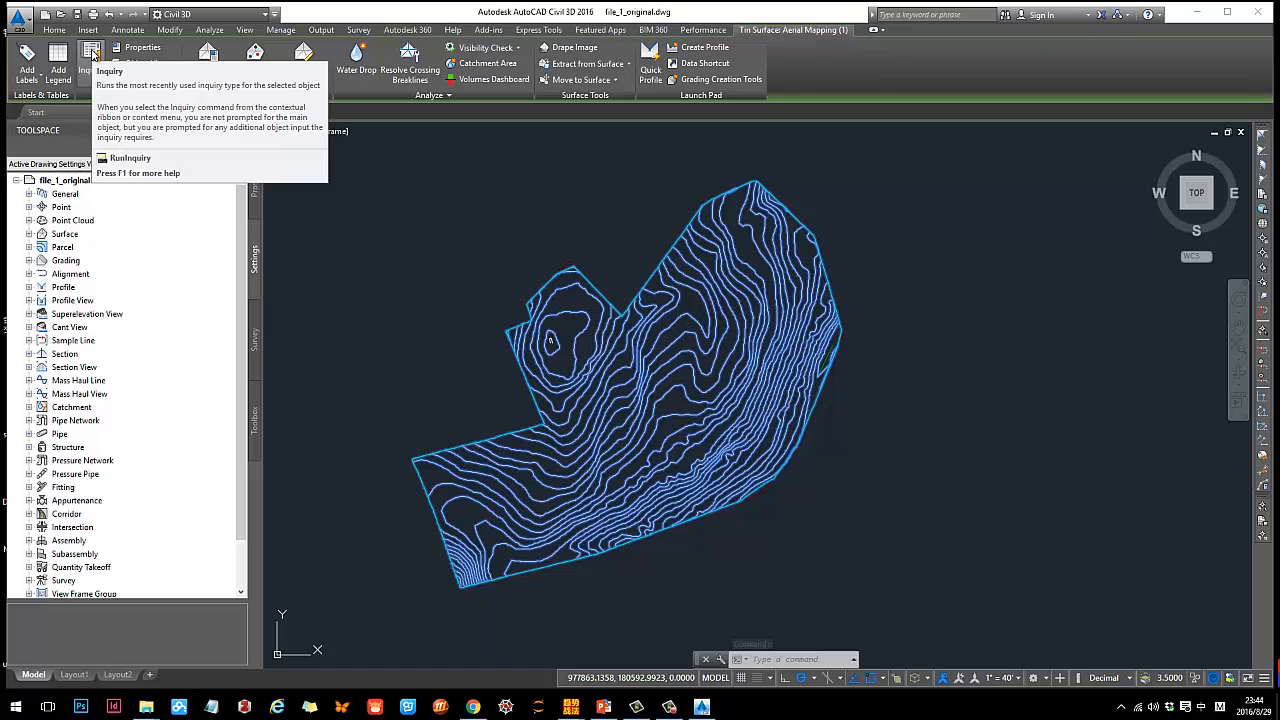
click(91, 55)
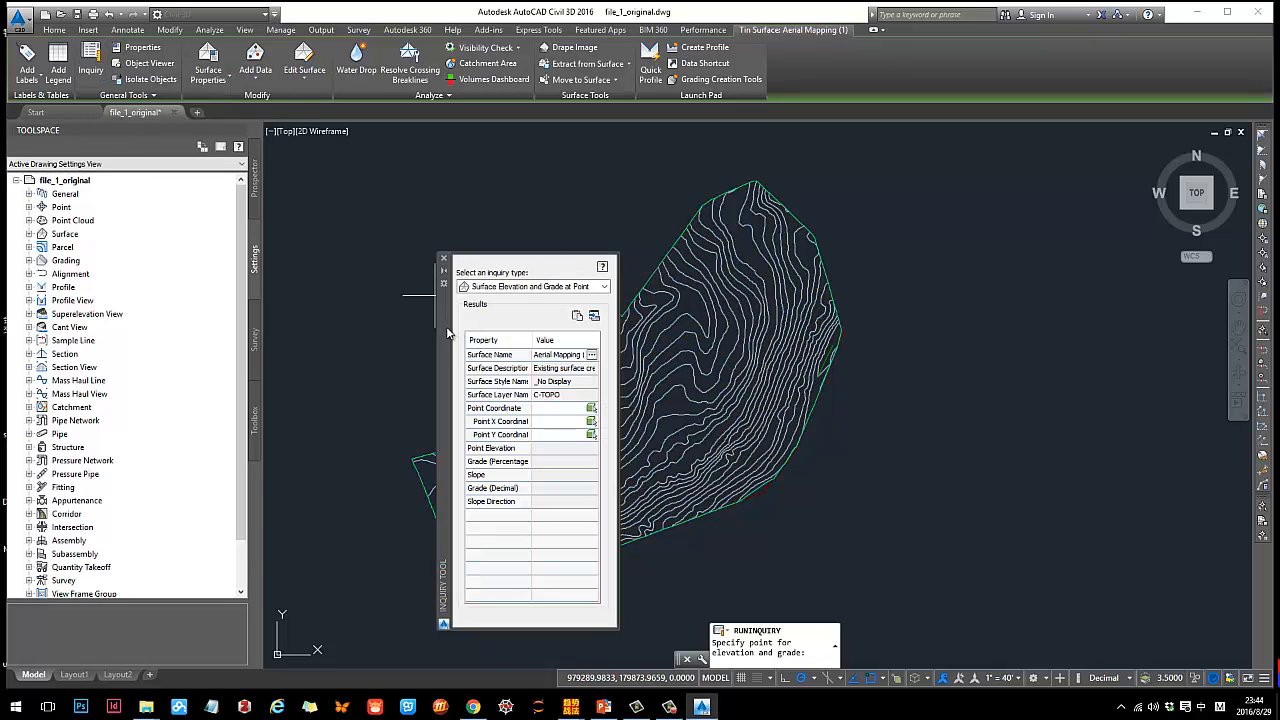
mouse_move(448, 333)
mouse_down()
mouse_move(298, 219)
mouse_move(309, 178)
mouse_up()
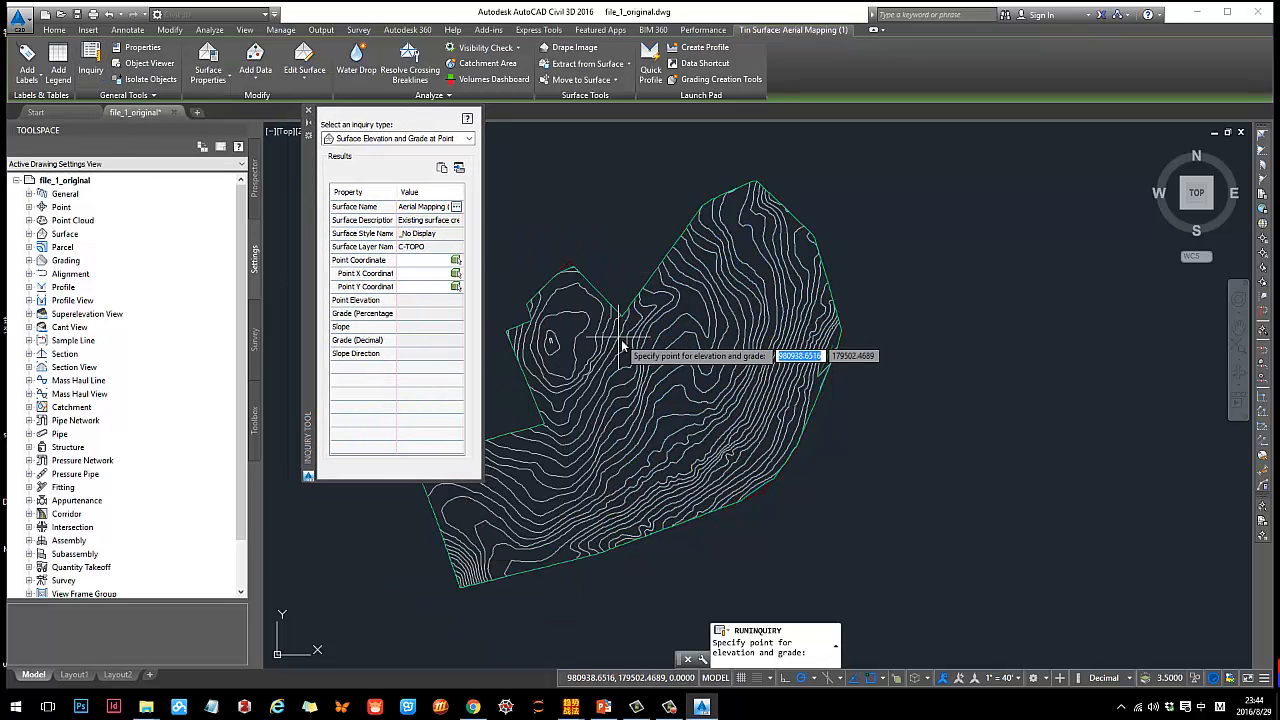
click(683, 362)
click(655, 382)
click(627, 413)
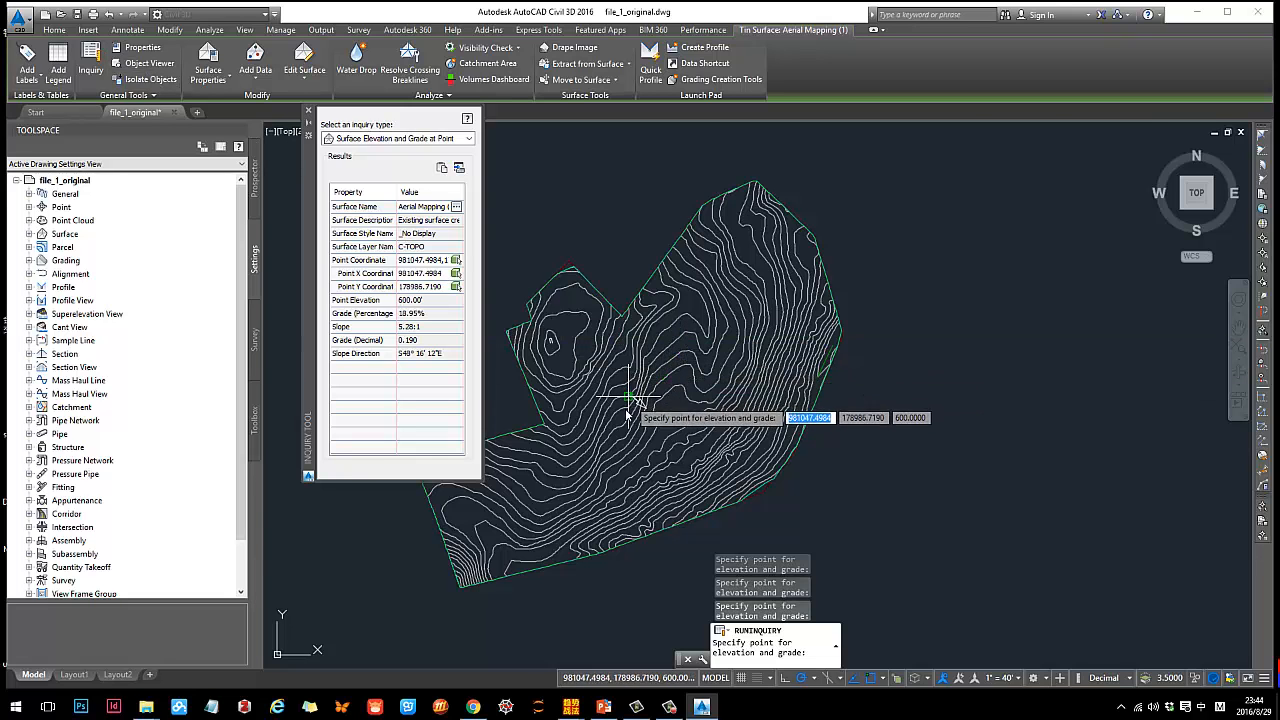
Query the elevation and grade at further points on neighbouring contours in the central part of the surface.
scroll(623, 430, up, 5)
click(699, 308)
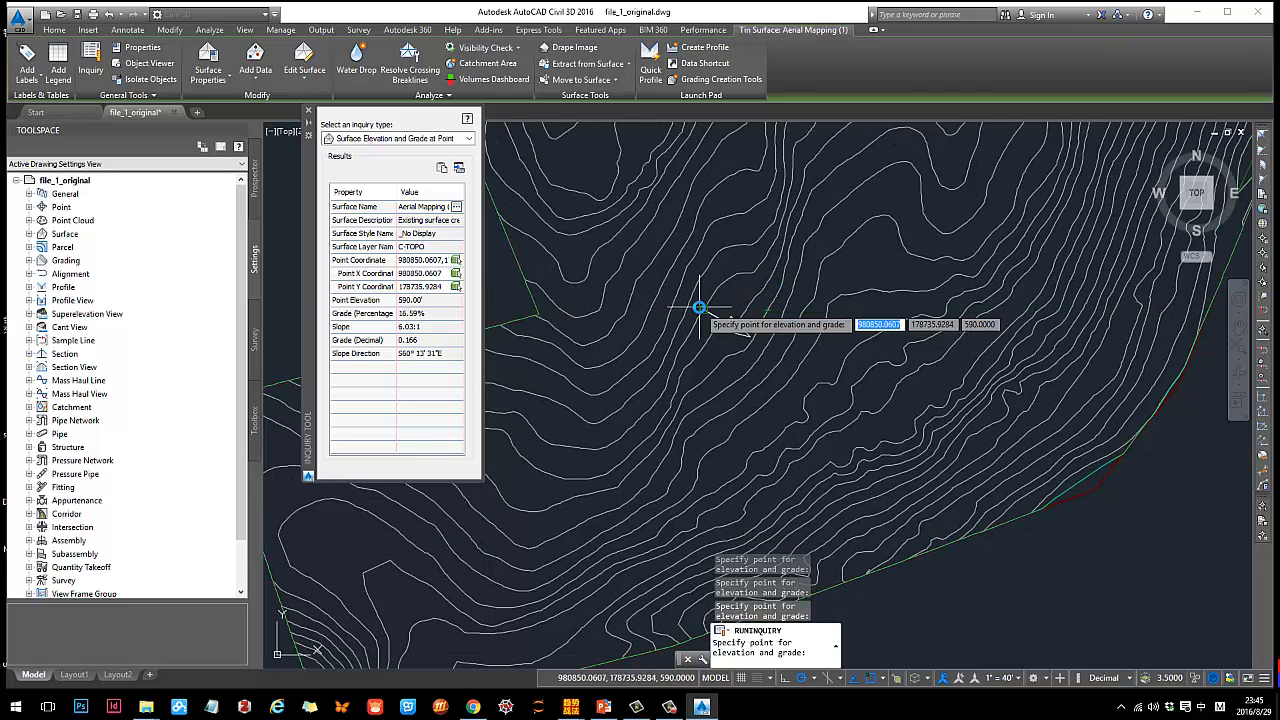
click(644, 421)
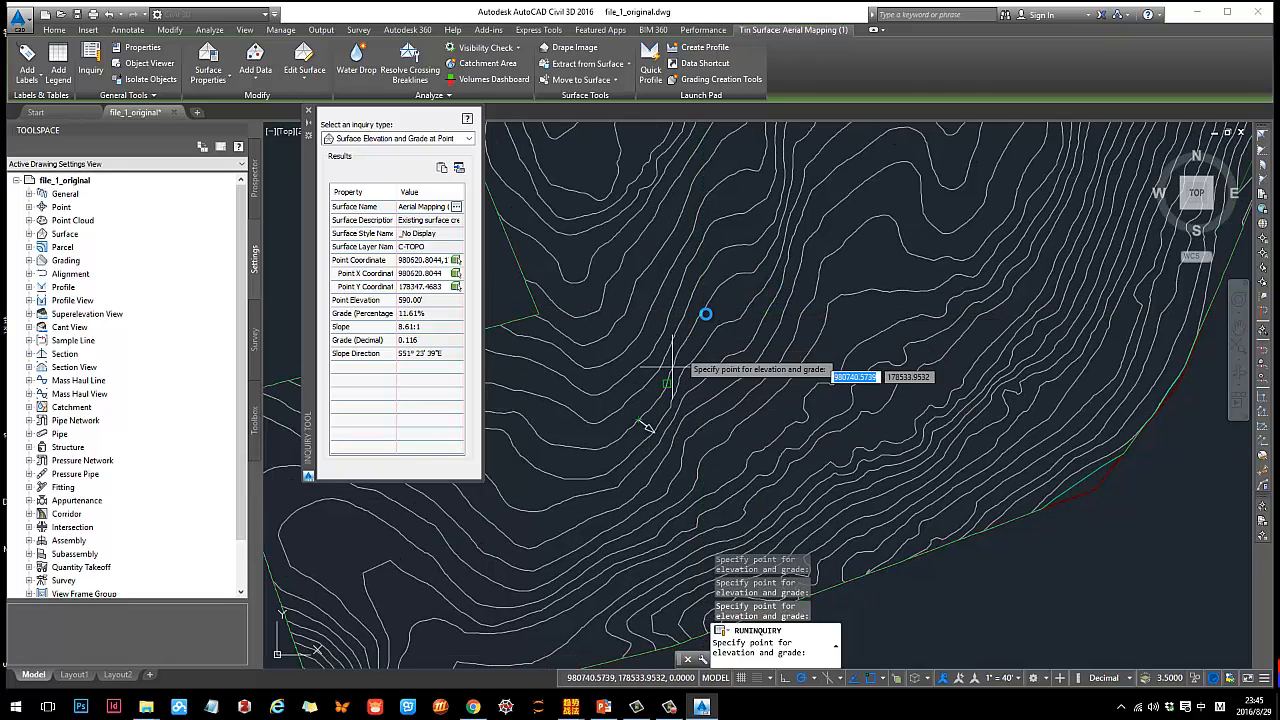
click(750, 240)
click(736, 176)
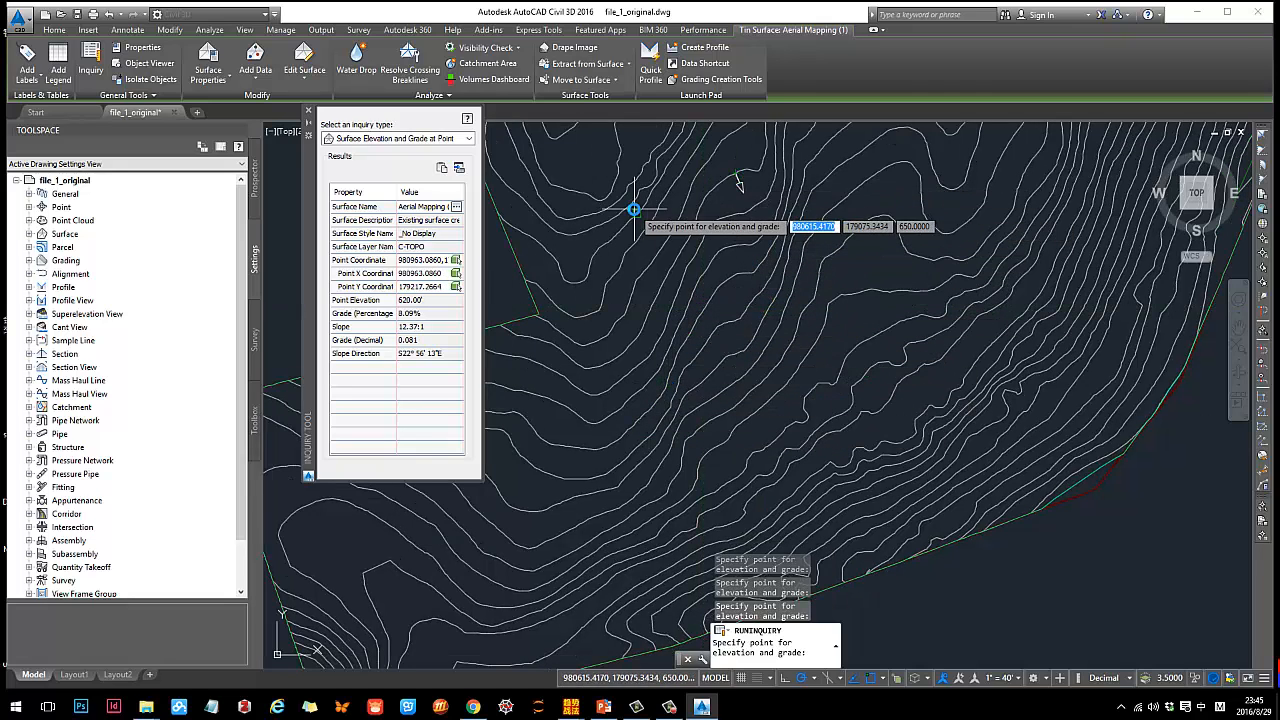
click(713, 257)
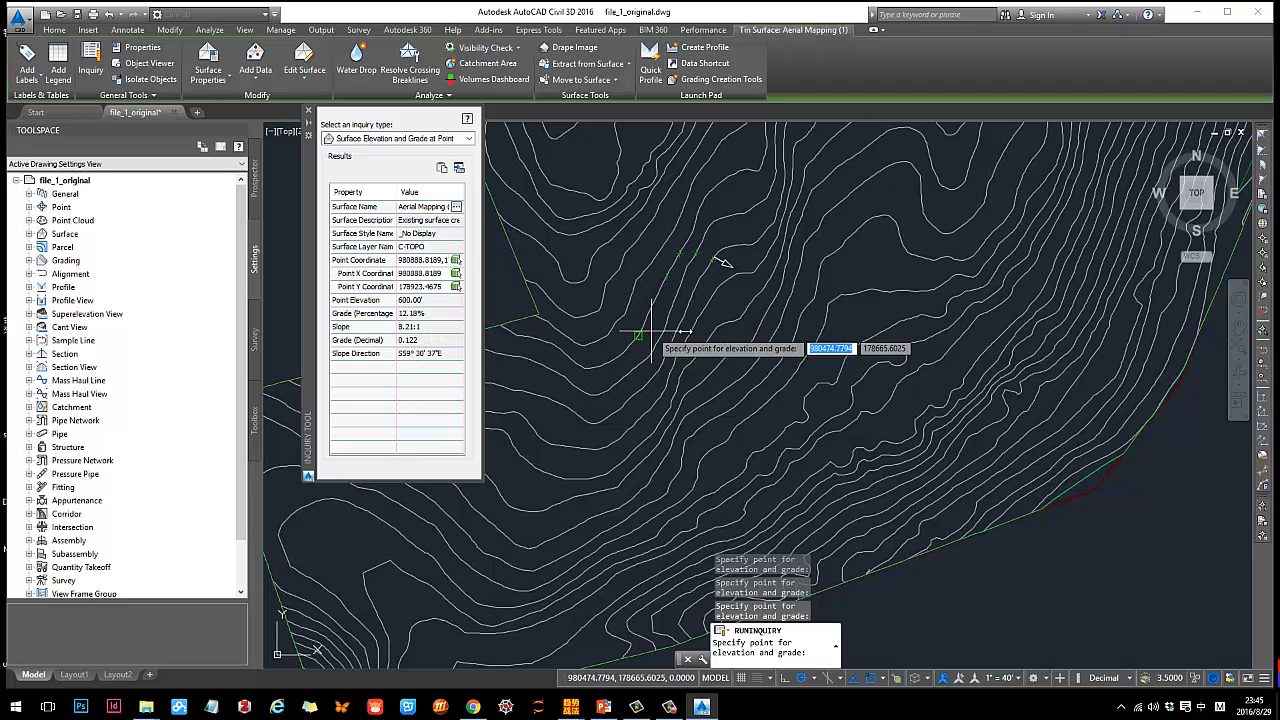
click(676, 380)
scroll(657, 365, down, 2)
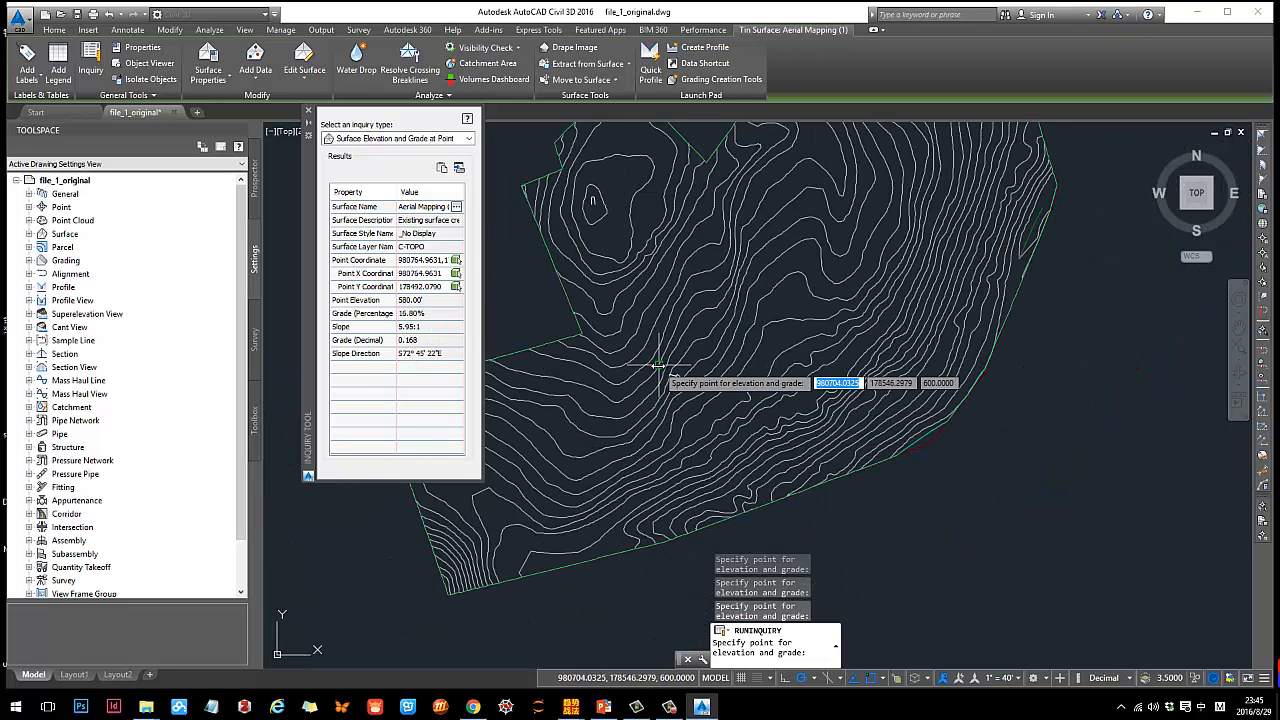
scroll(734, 220, up, 2)
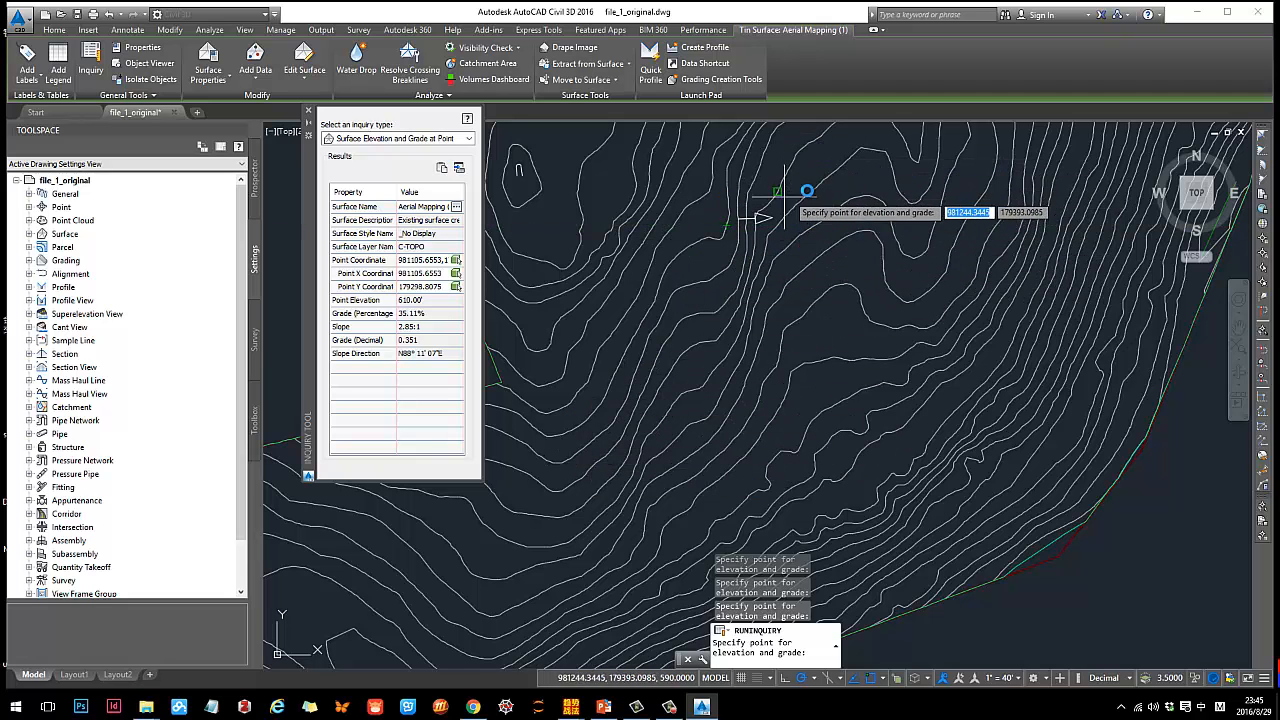
Switch to PowerPoint to read the slide on creating feature lines and editing their elevations, and return to the Civil 3D drawing.
key(alt+Tab)
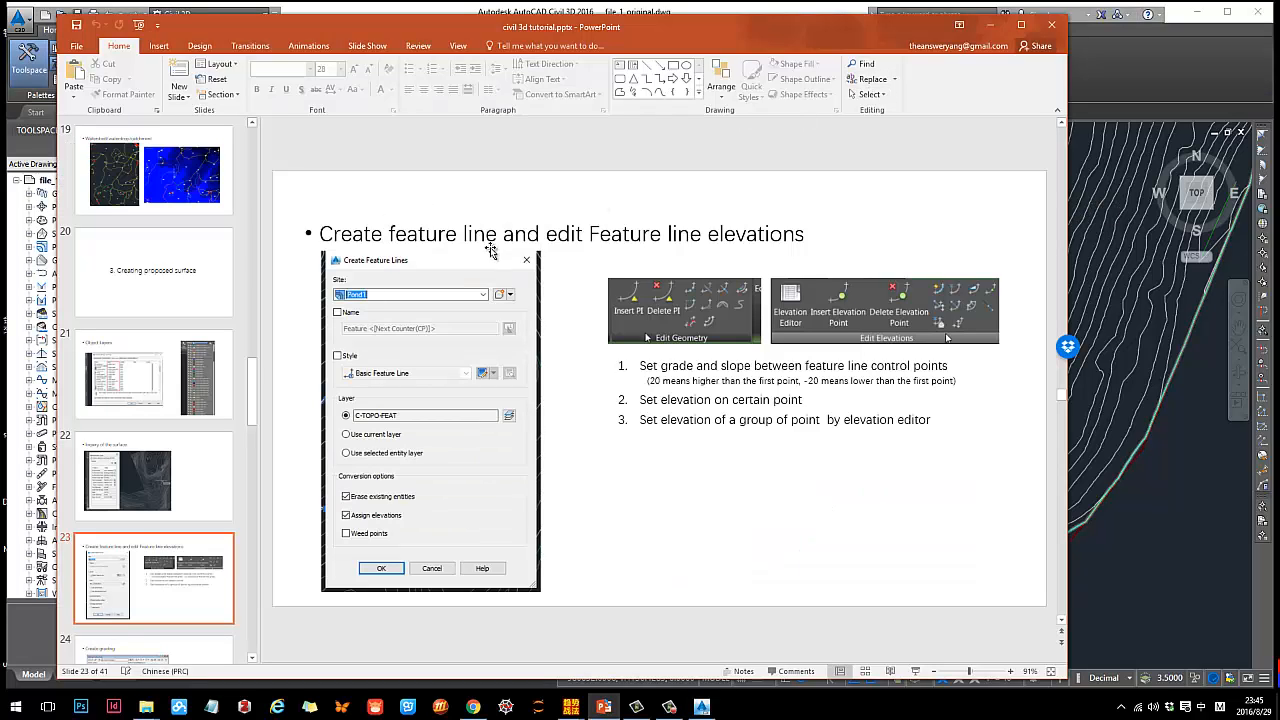
click(985, 30)
scroll(766, 266, down, 5)
scroll(636, 326, up, 2)
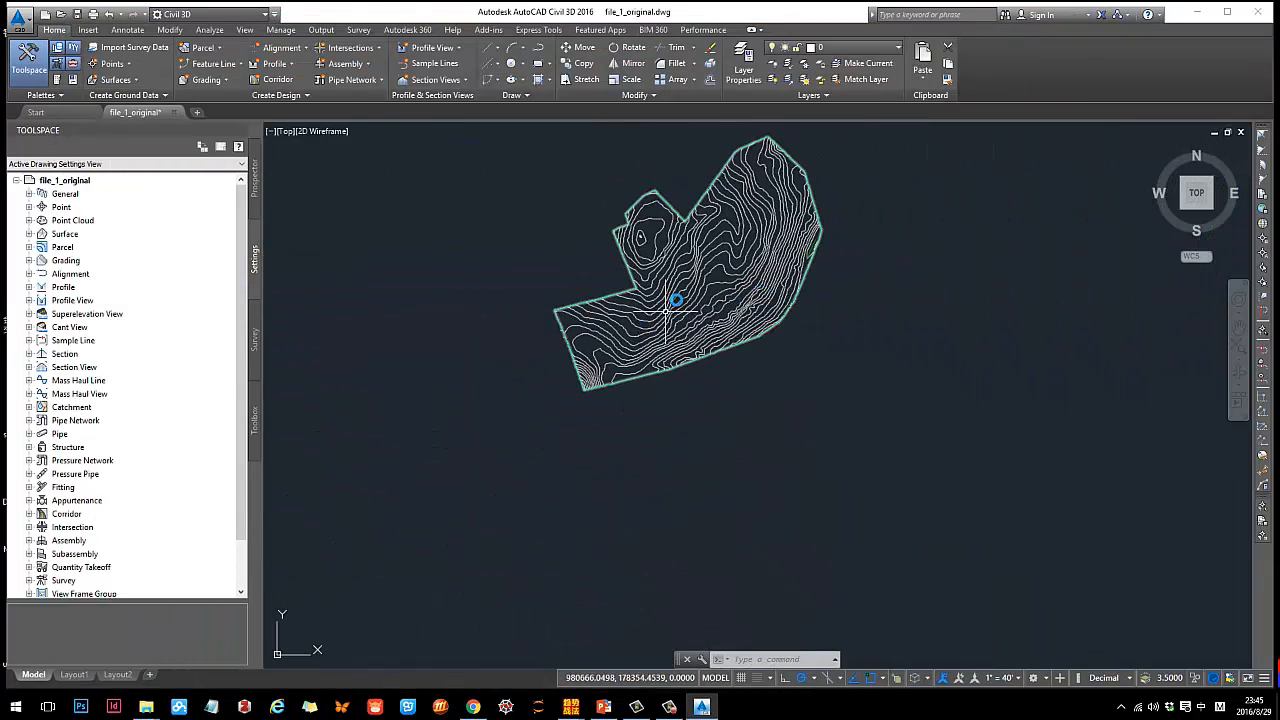
middle_drag(677, 295, 626, 328)
mouse_move(679, 283)
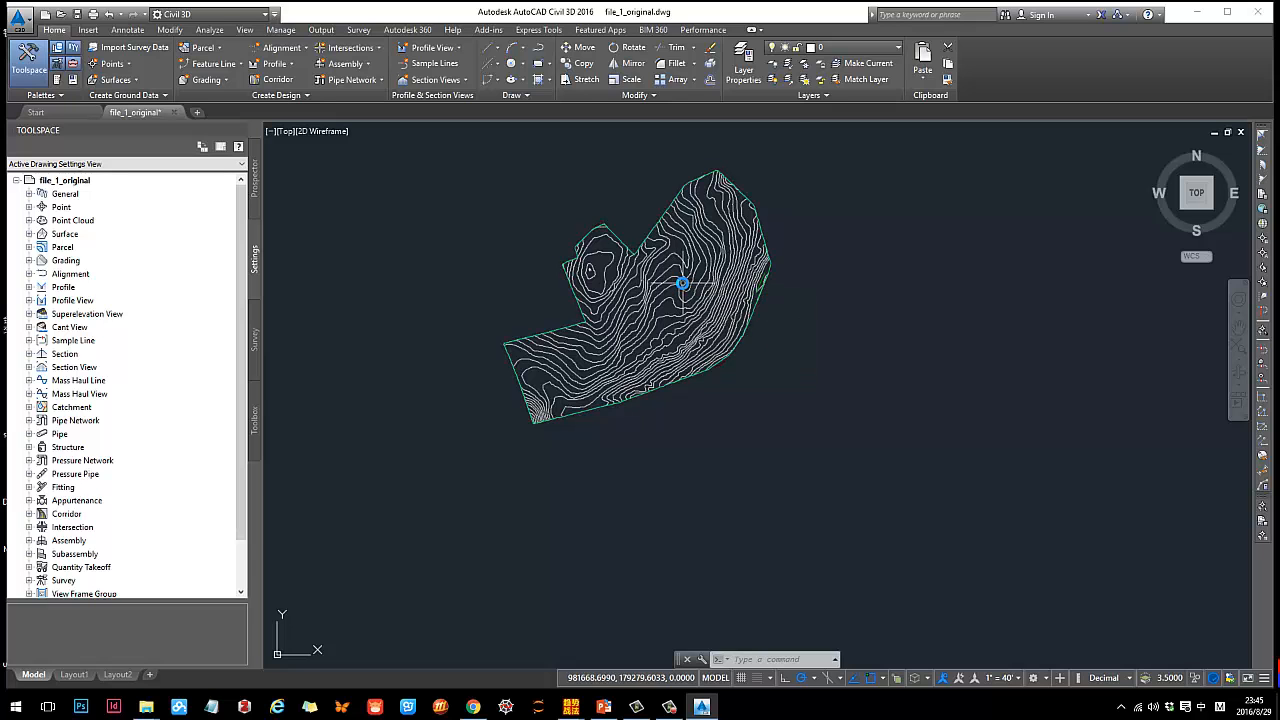
scroll(640, 292, up, 3)
scroll(600, 320, up, 3)
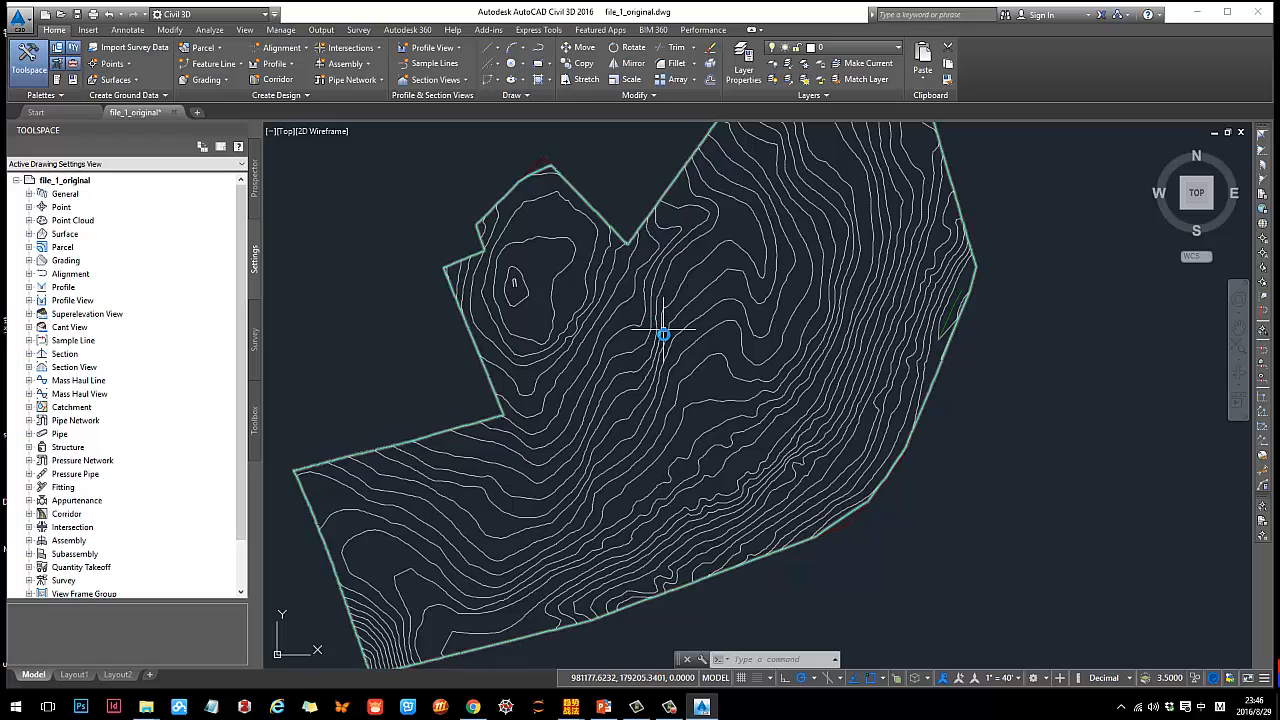
mouse_move(666, 333)
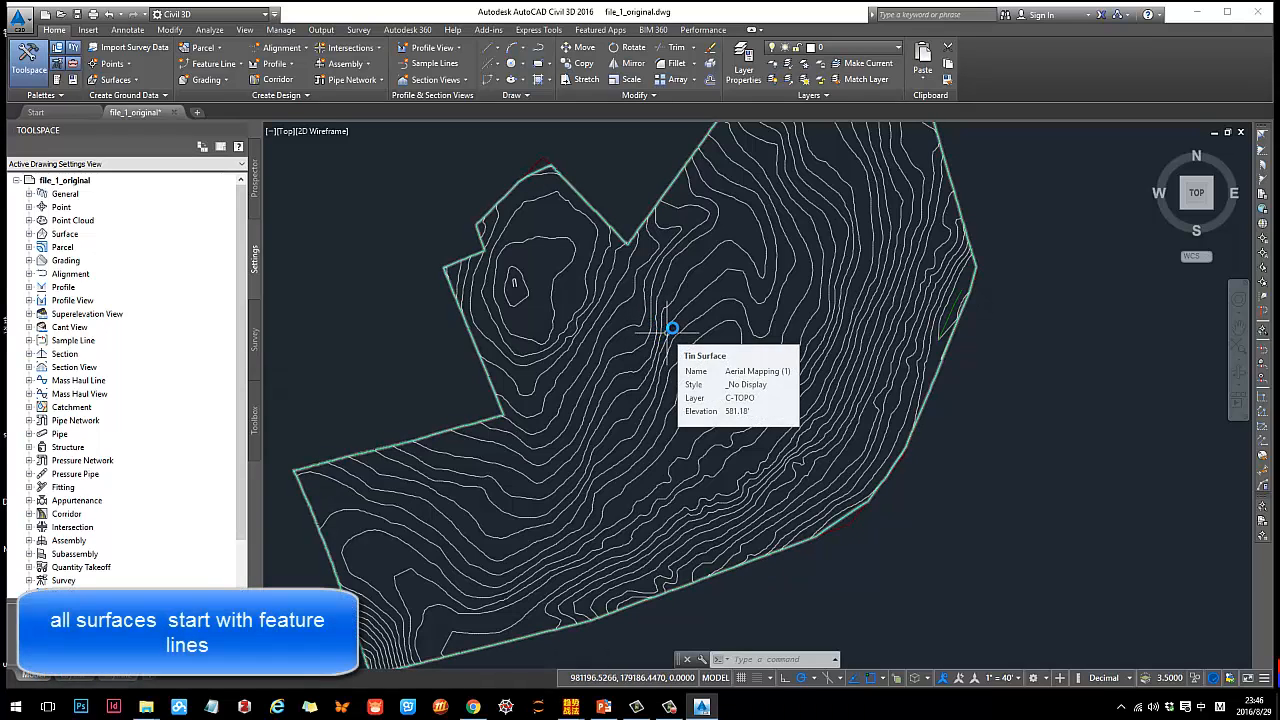
Start a polyline for the pond edge in the central part of the surface and draw a short first arc segment.
middle_drag(665, 312, 649, 307)
mouse_move(652, 307)
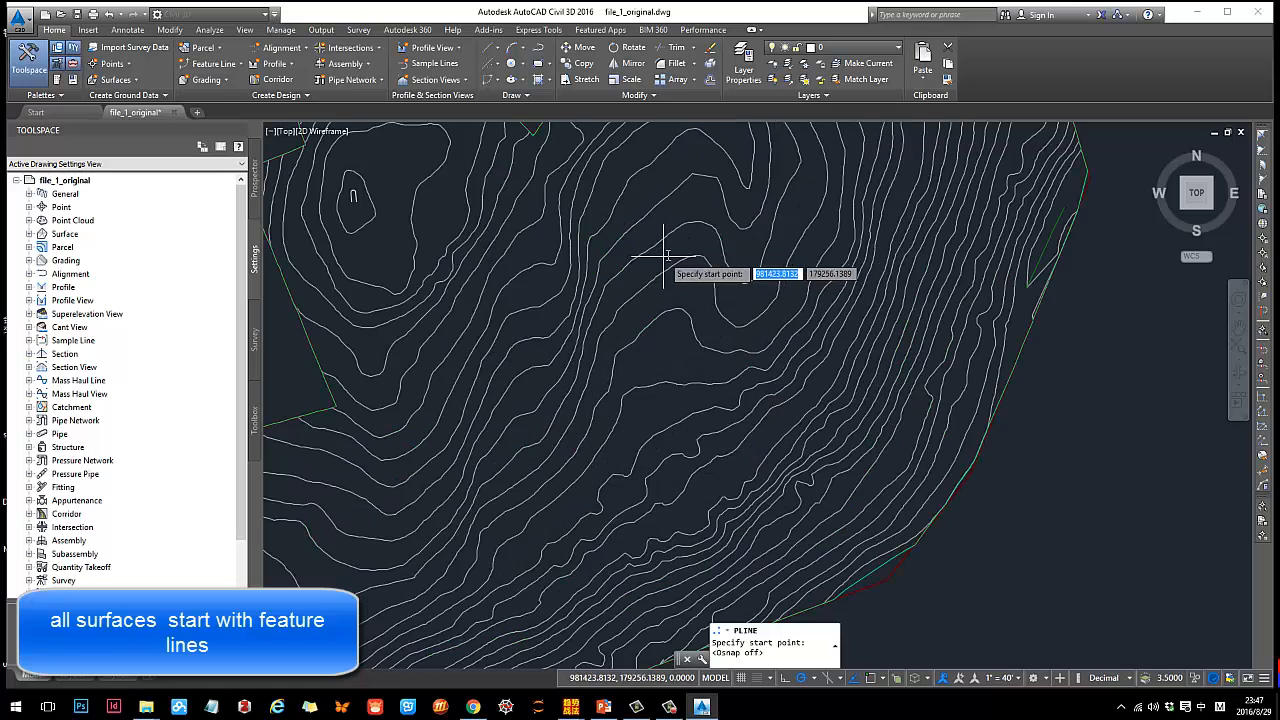
middle_drag(658, 260, 622, 258)
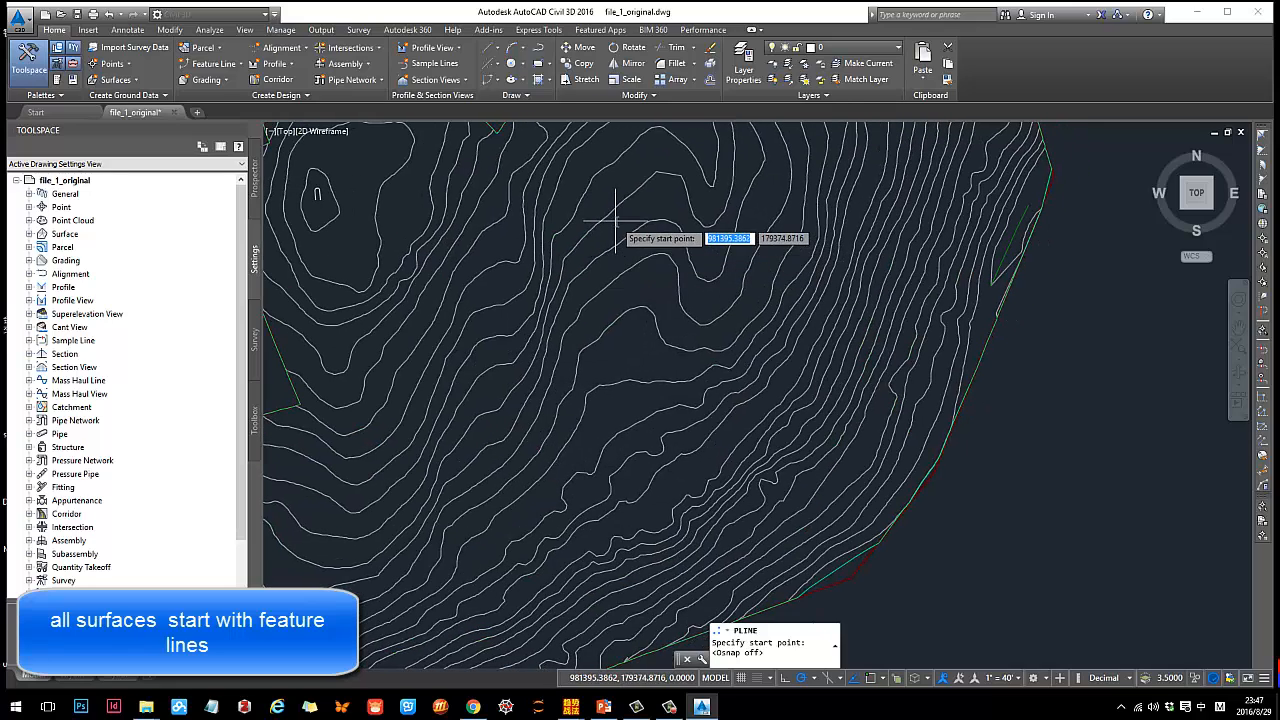
scroll(624, 200, up, 2)
middle_drag(622, 201, 651, 286)
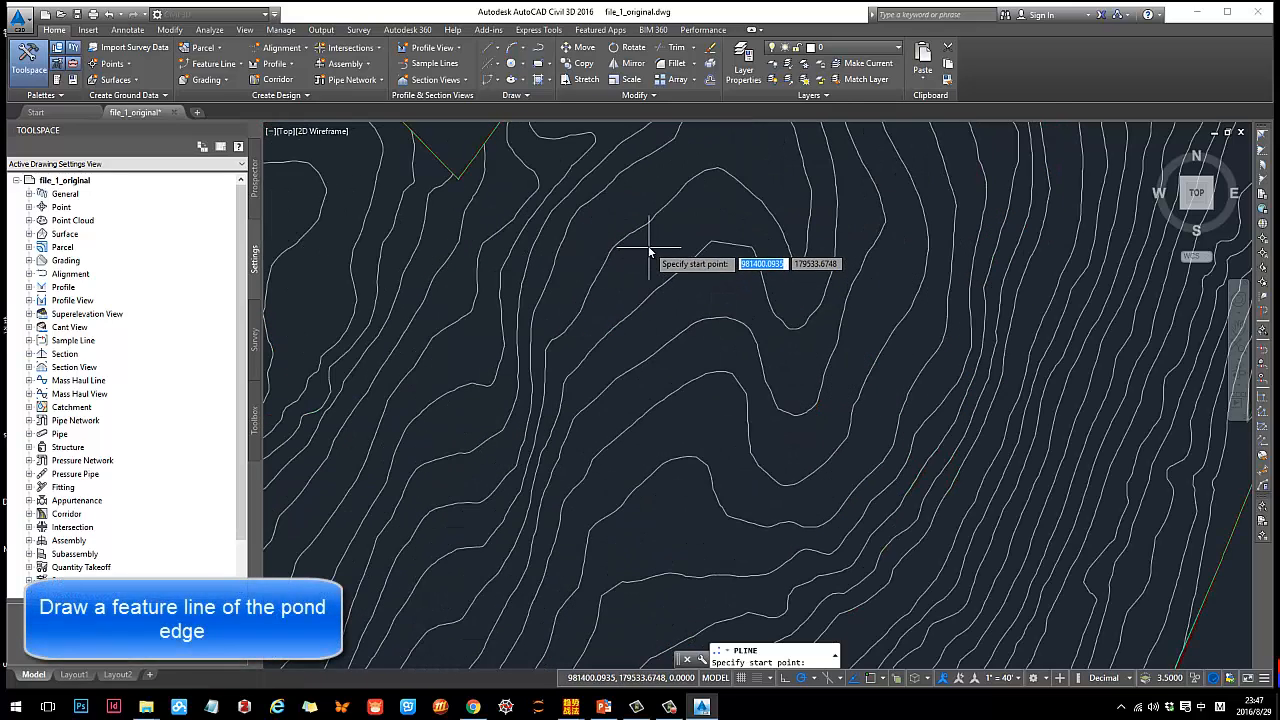
click(648, 246)
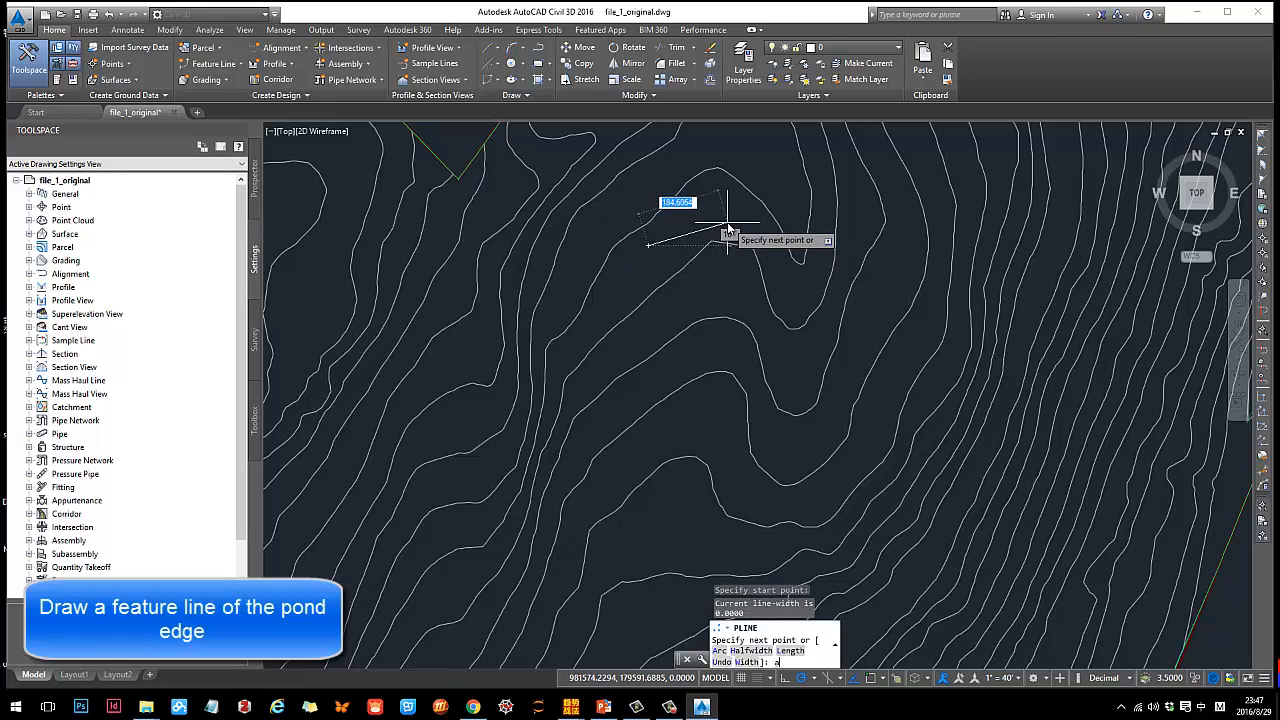
text(a)
key(Return)
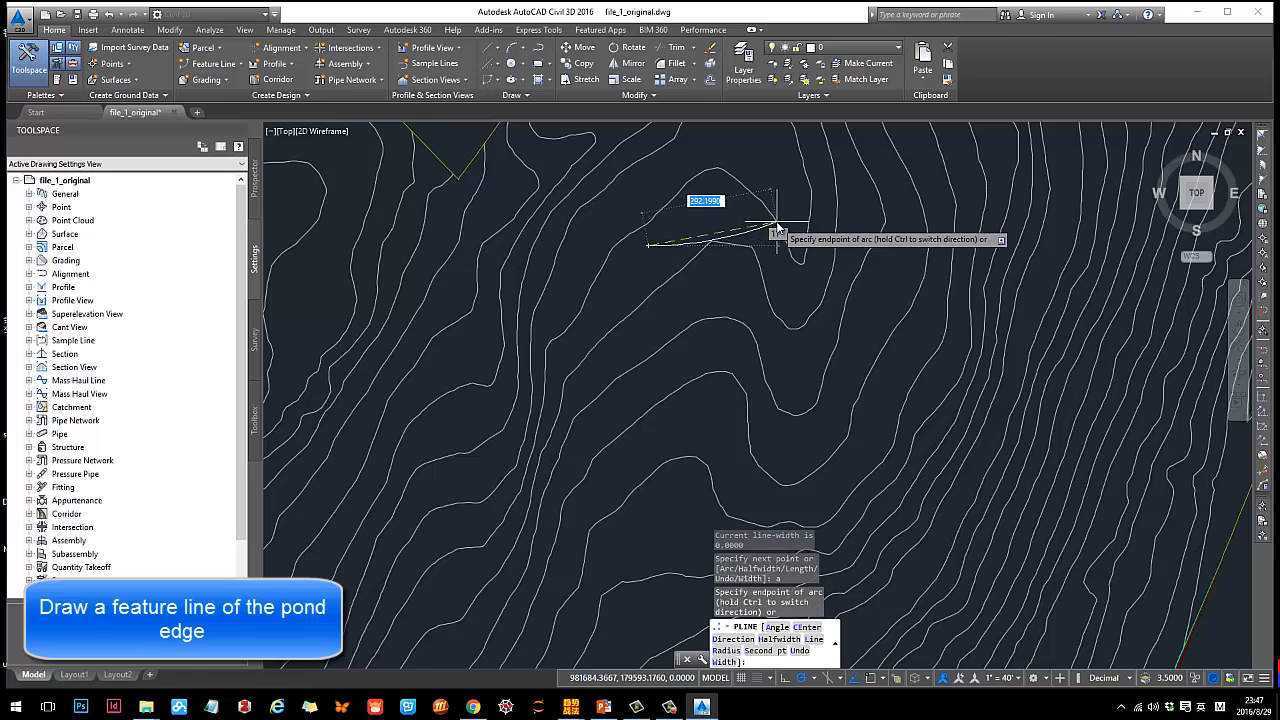
scroll(562, 289, up, 3)
click(562, 286)
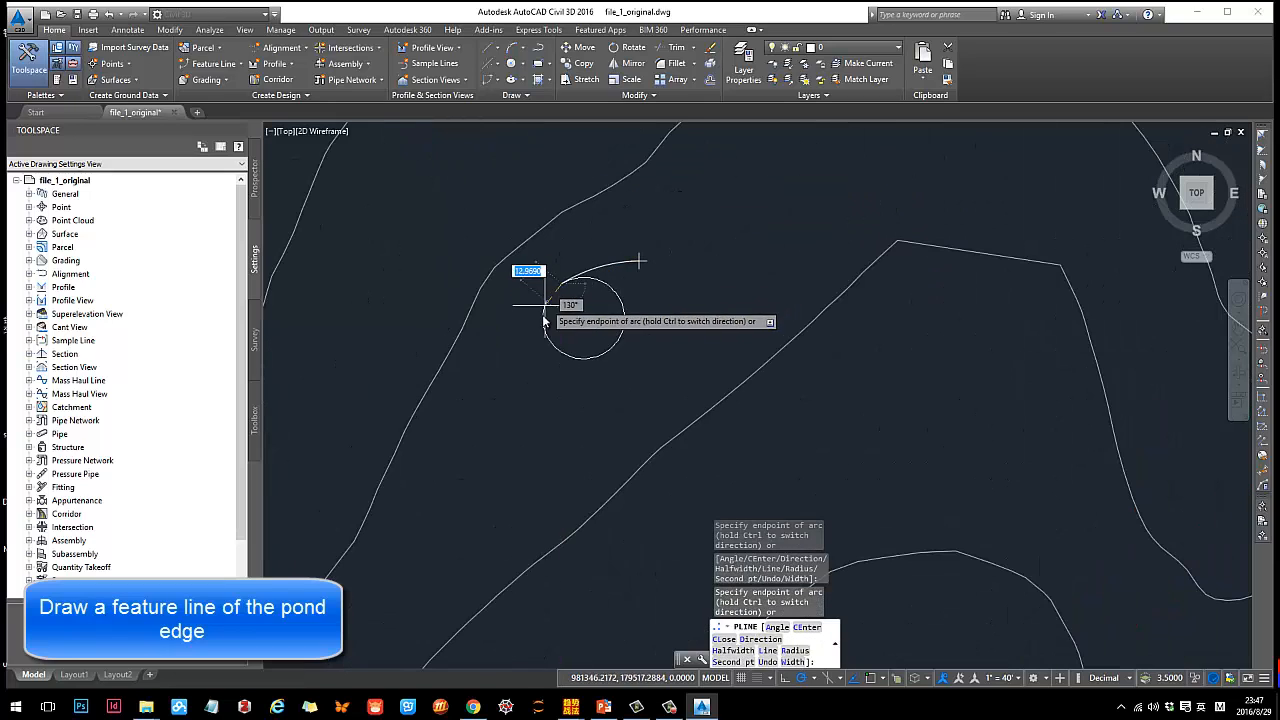
Continue the pond edge with arc segments around a kidney-shaped outline and end it snapped to the start point.
scroll(560, 426, down, 3)
middle_drag(586, 420, 609, 277)
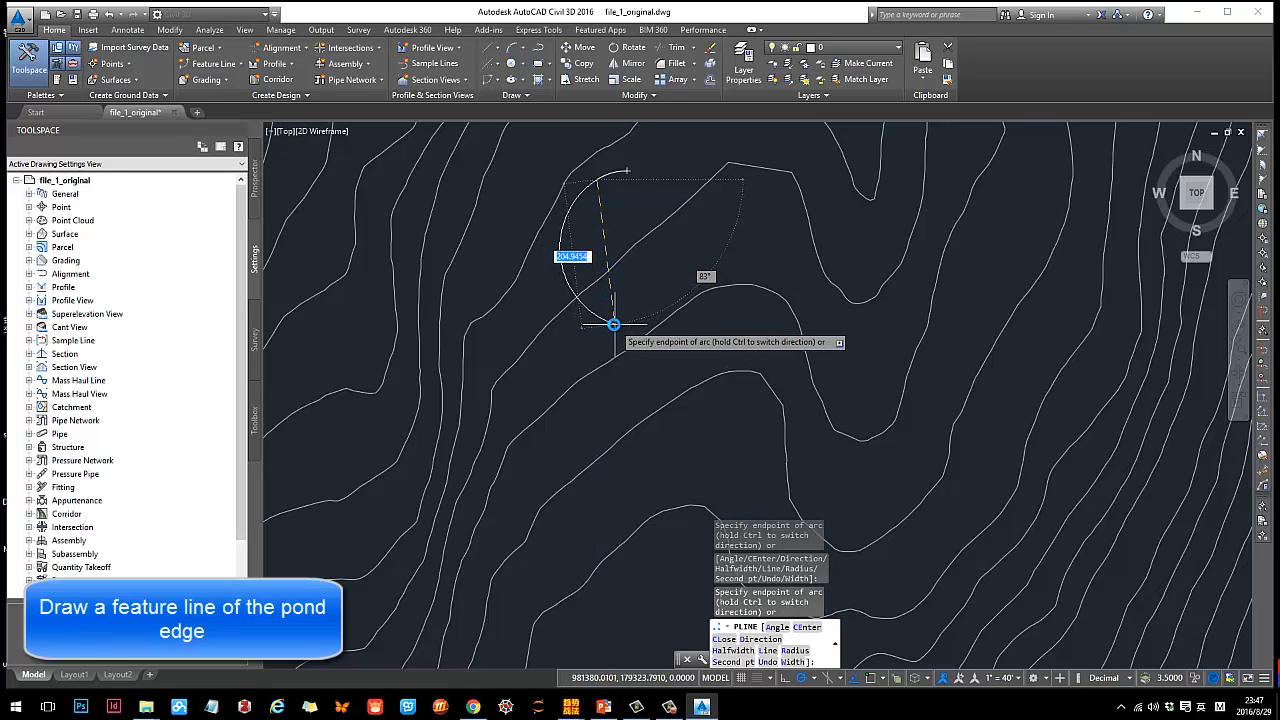
click(576, 270)
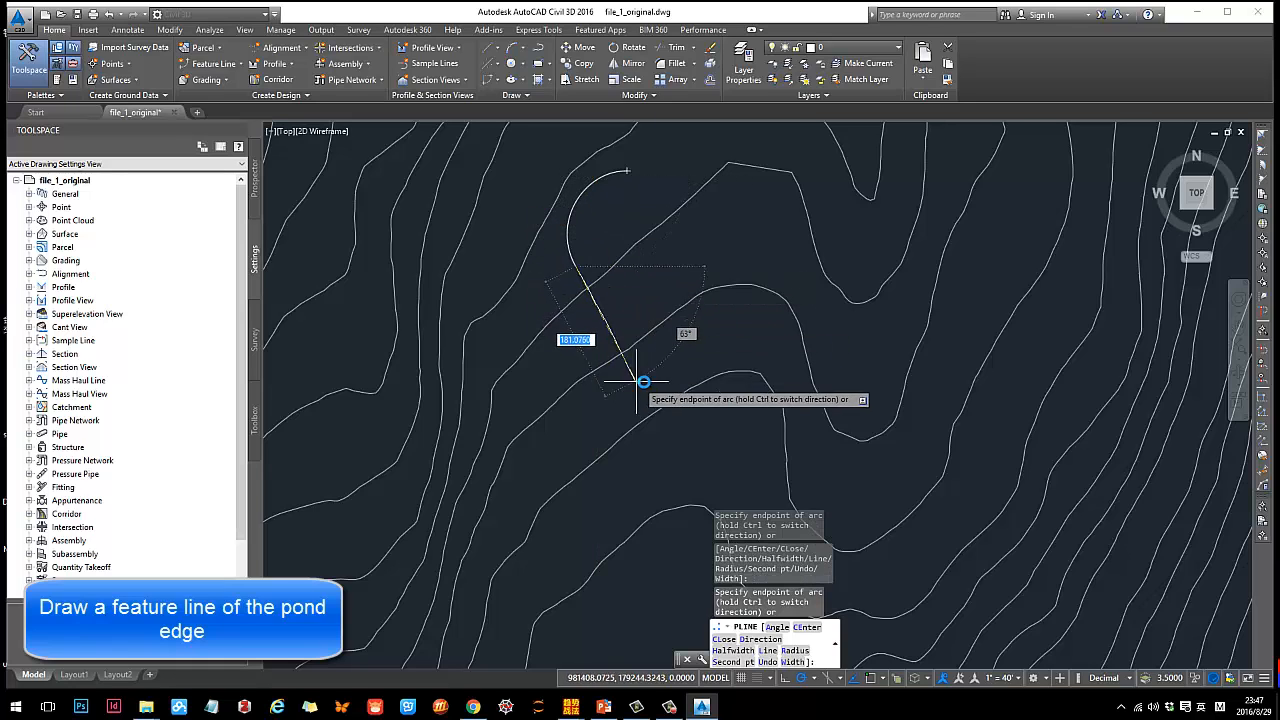
click(716, 349)
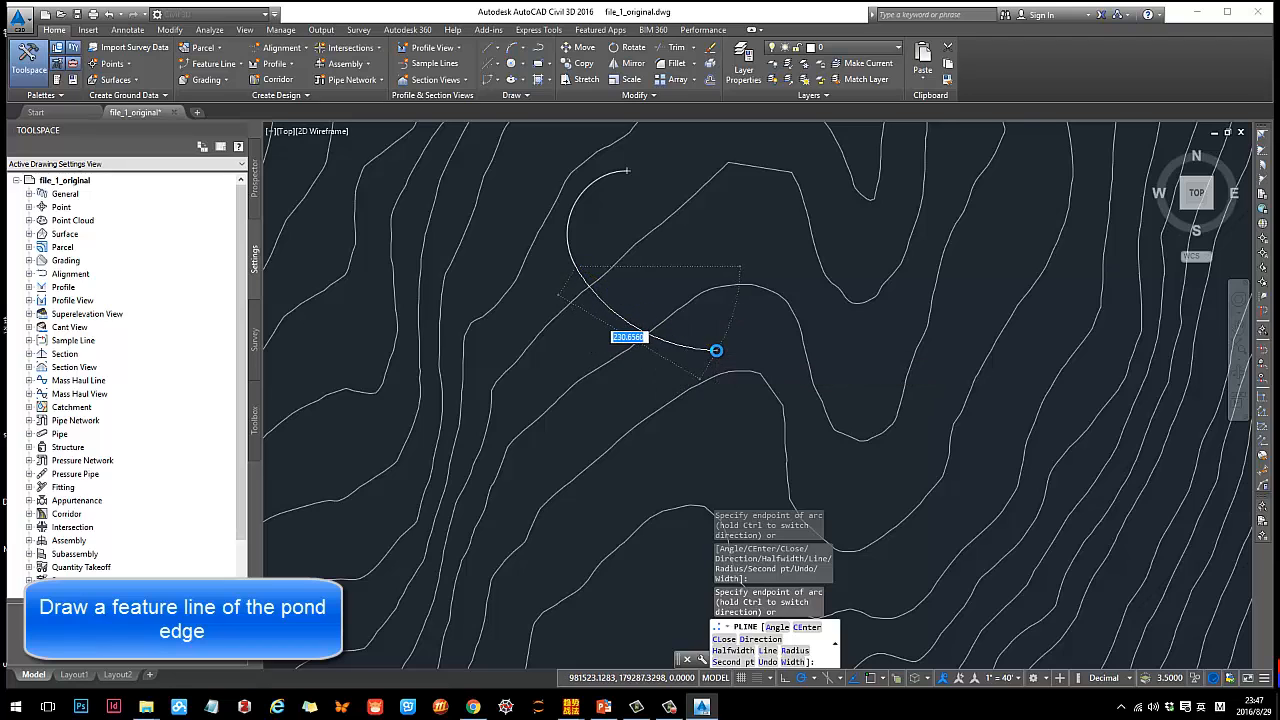
click(965, 319)
middle_drag(1007, 228, 907, 331)
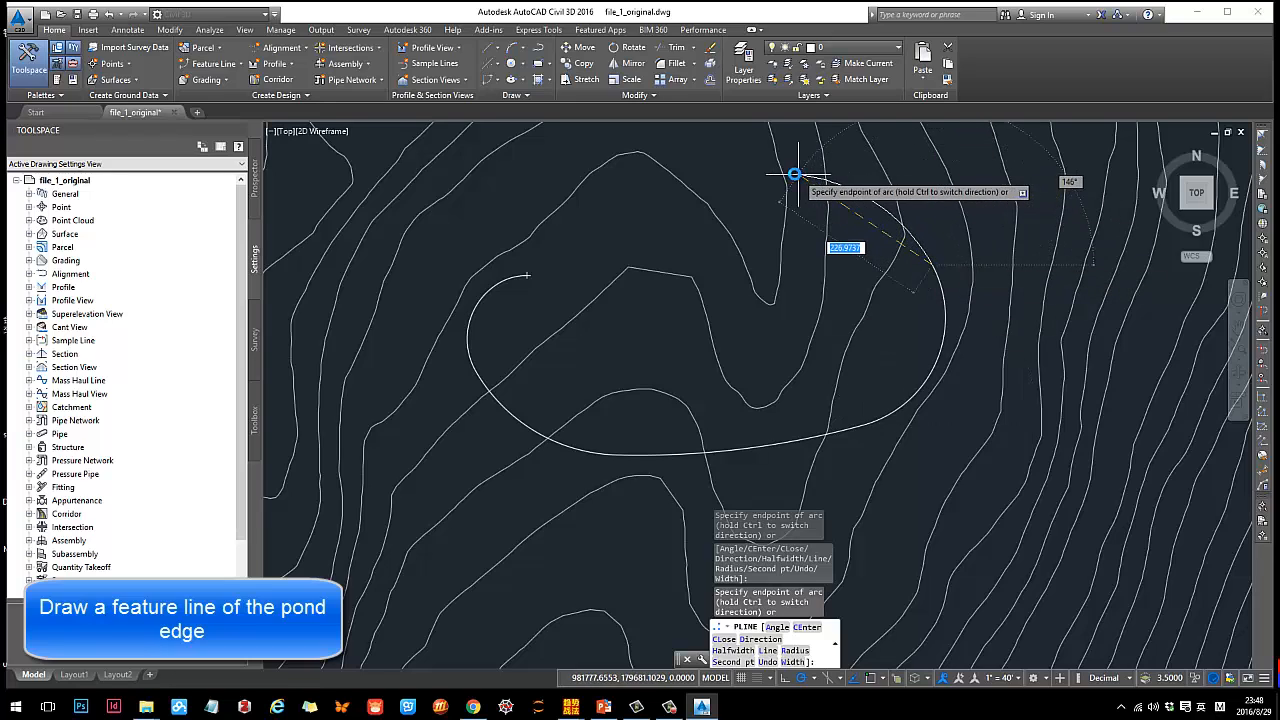
click(683, 234)
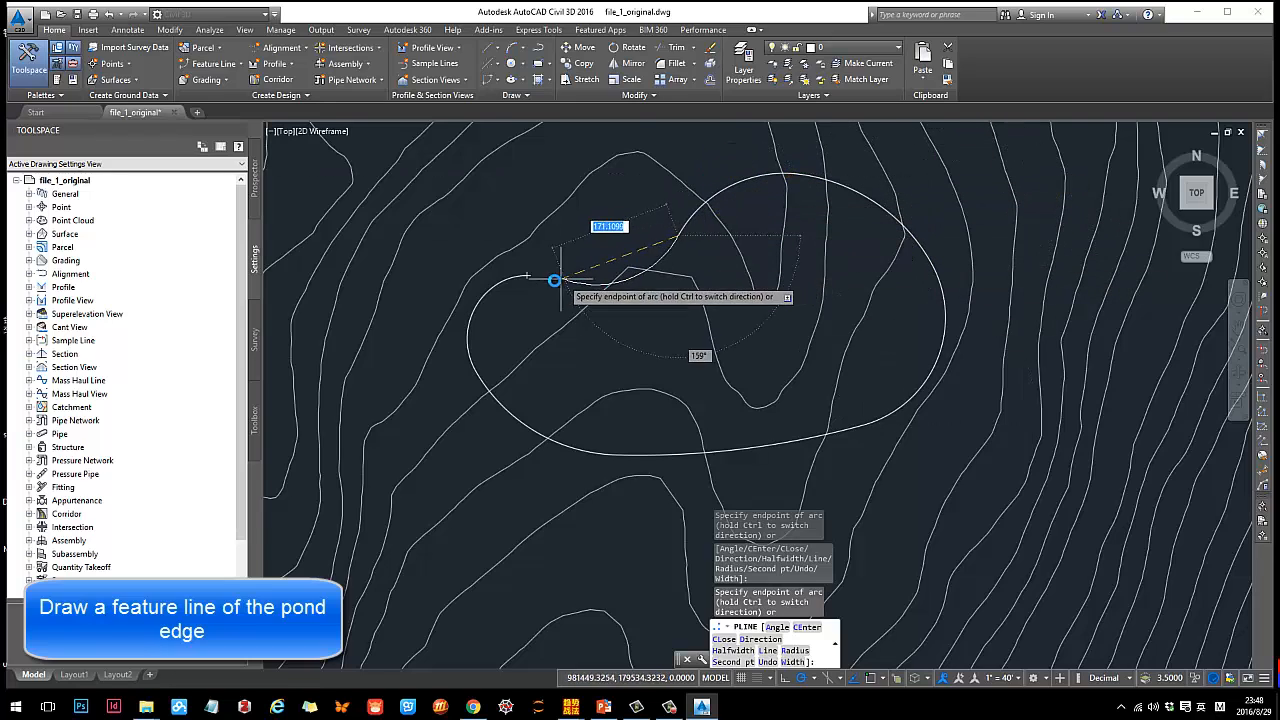
key(F3)
click(527, 275)
key(Return)
Stretch the pond polyline's vertex where its start and end meet eastward to smooth the northwest edge.
scroll(573, 420, down, 2)
middle_drag(582, 341, 584, 266)
scroll(570, 265, up, 3)
click(528, 260)
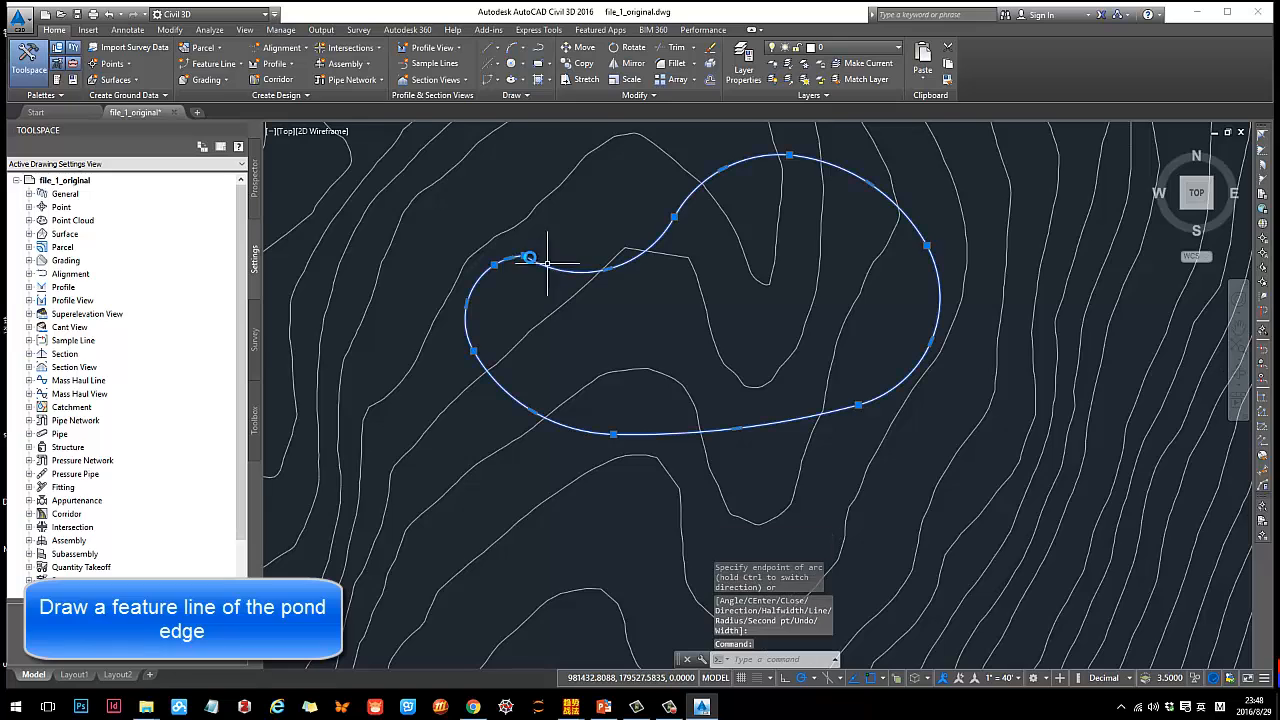
scroll(537, 263, up, 2)
click(527, 260)
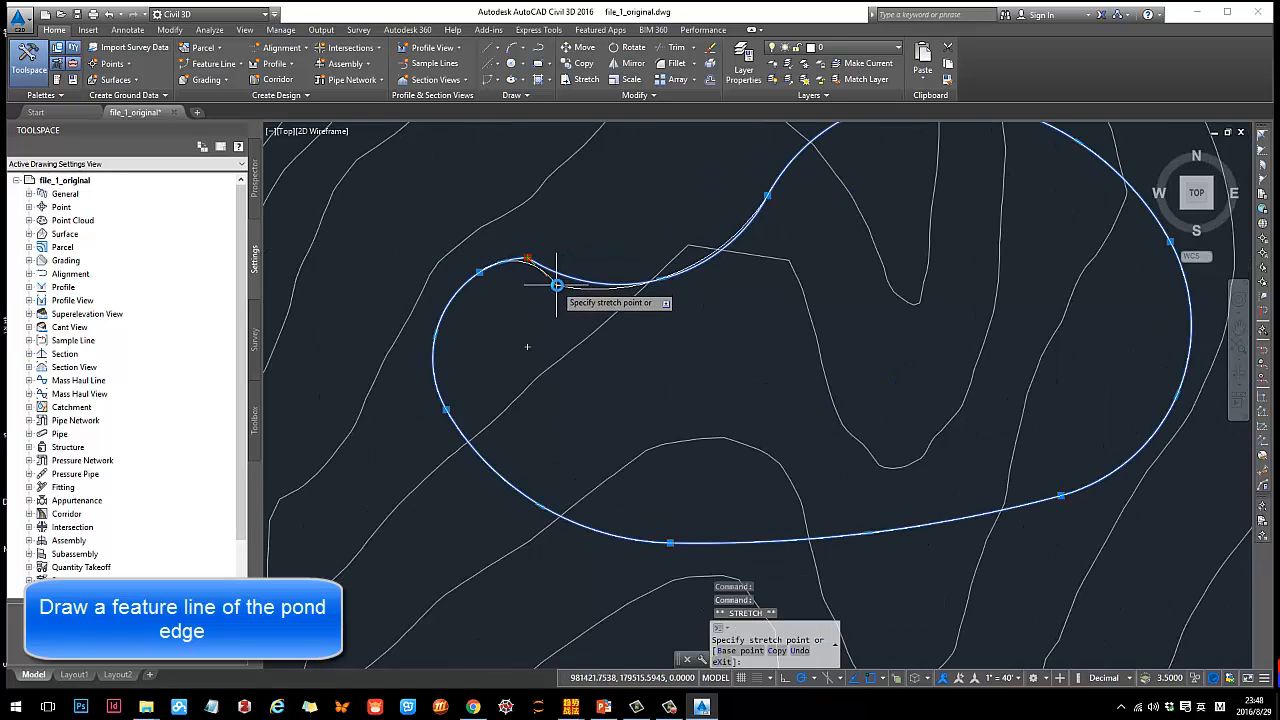
click(617, 255)
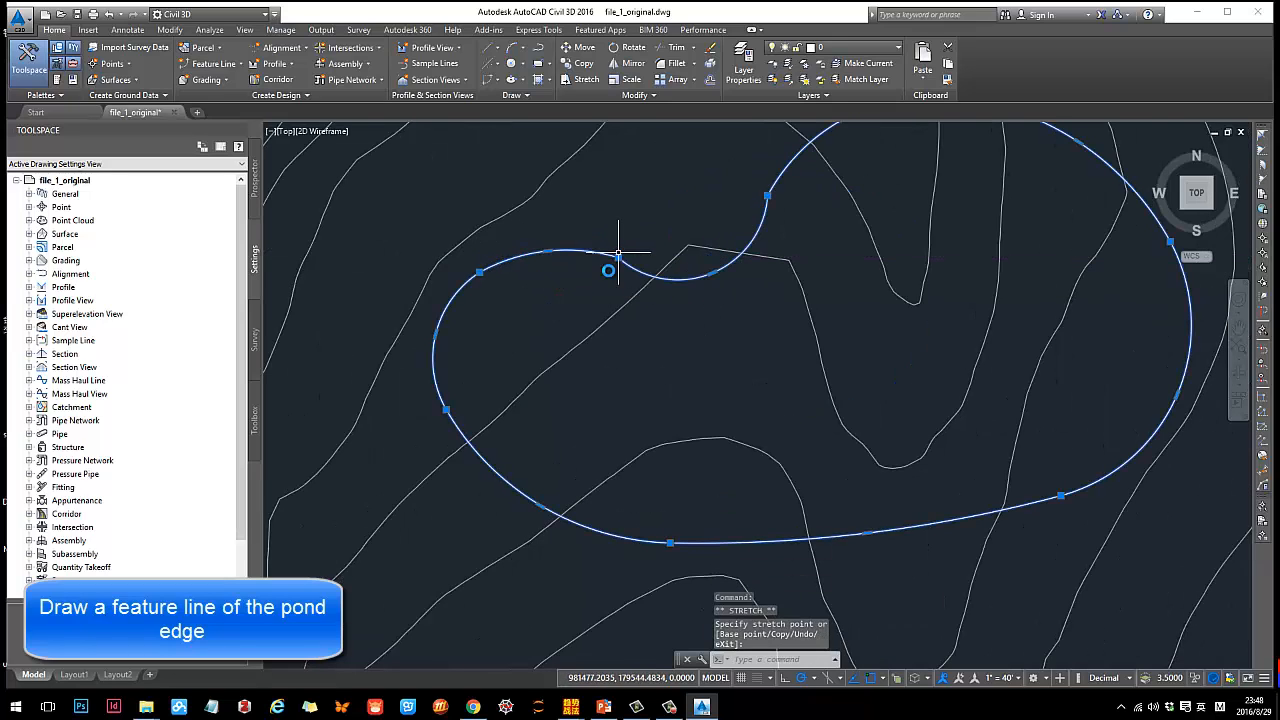
Stretch the vertex at the pond's concave bend to the northeast and shift the next vertex on the northern edge eastward.
click(767, 194)
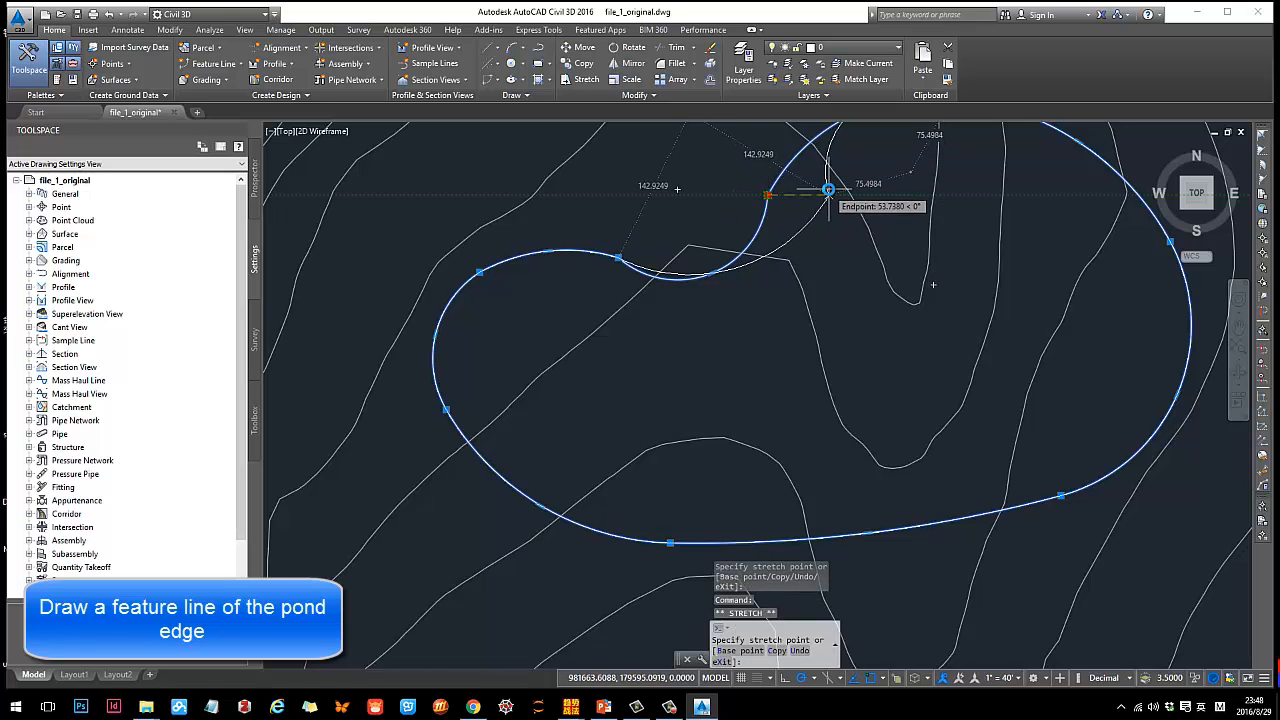
mouse_move(809, 156)
middle_down()
mouse_move(783, 223)
mouse_move(713, 286)
middle_up()
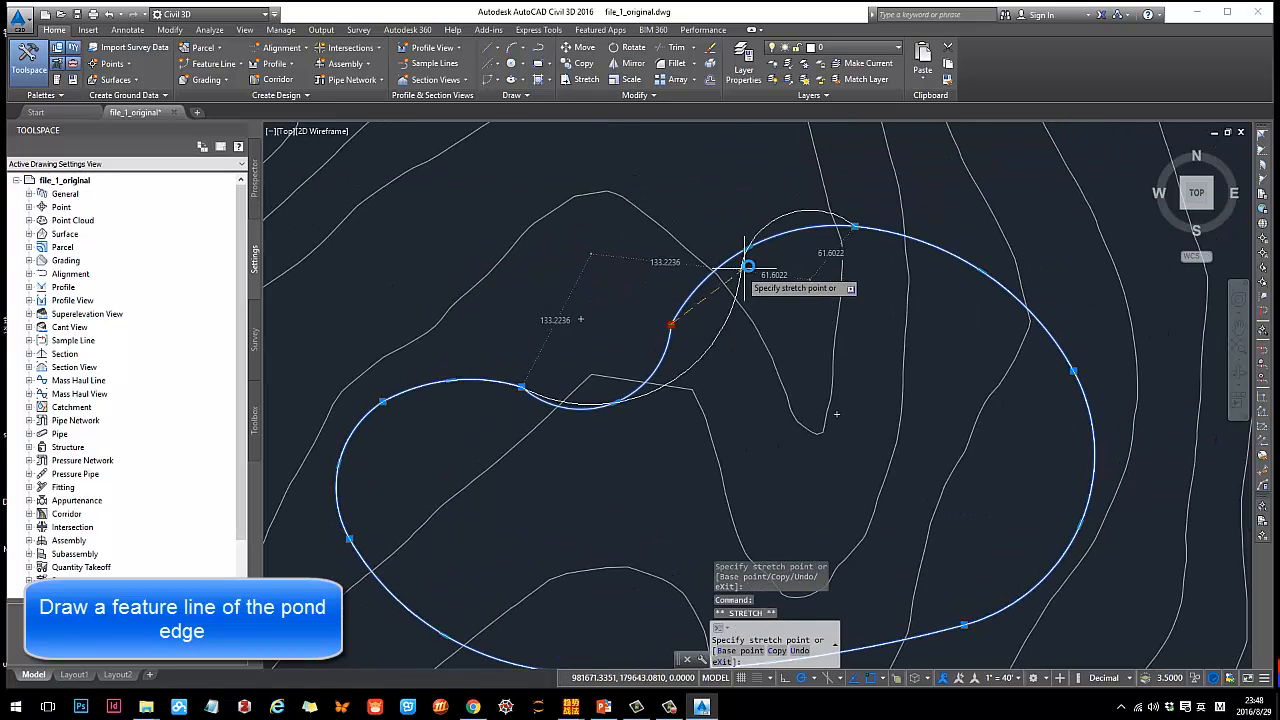
click(706, 306)
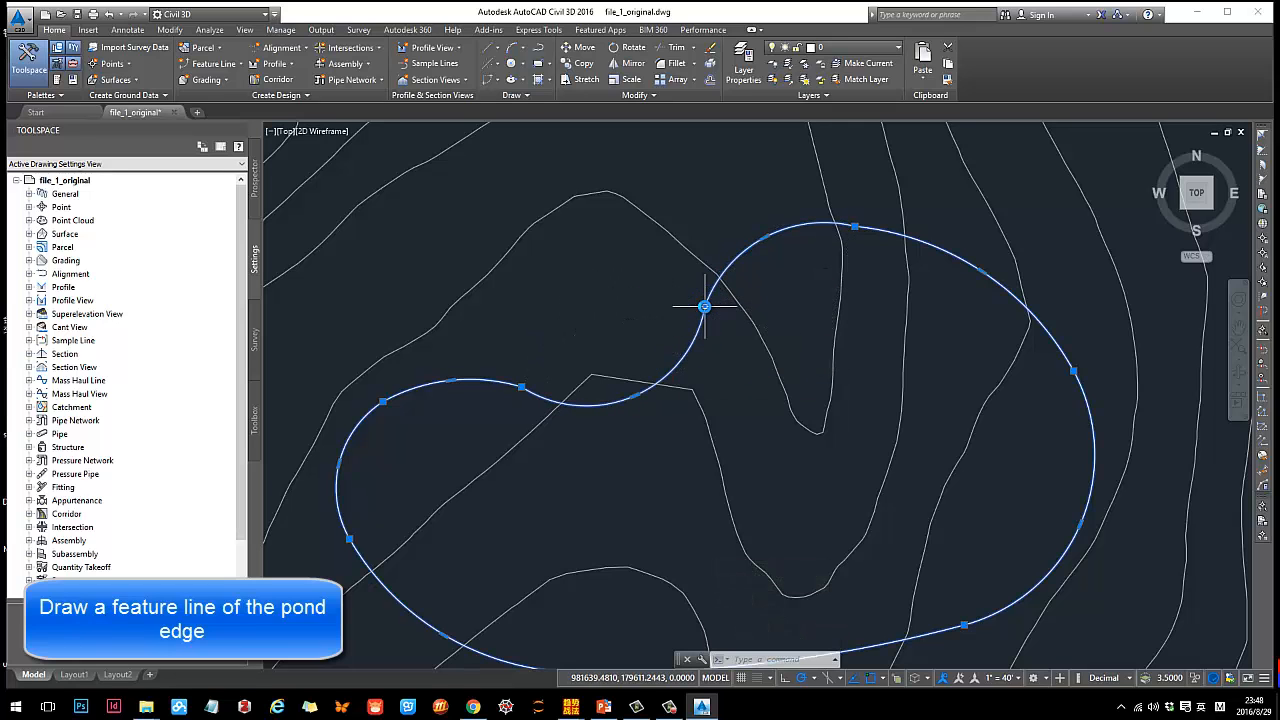
click(855, 228)
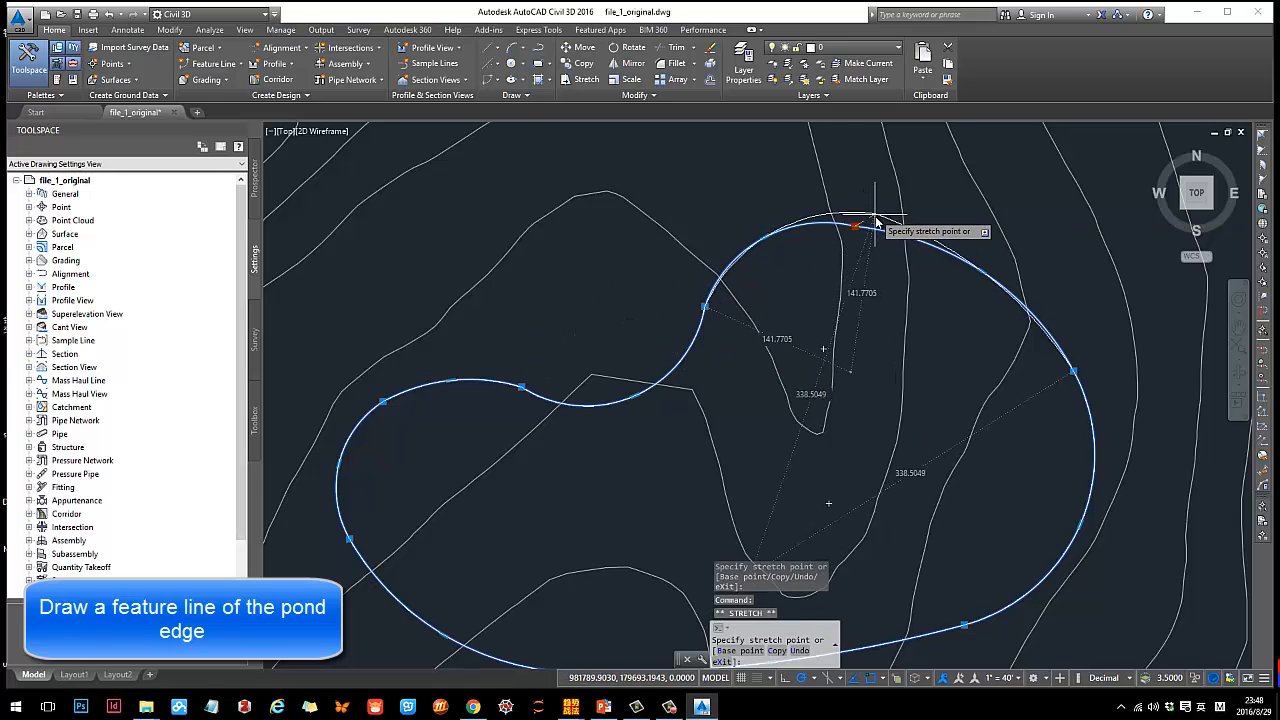
scroll(930, 241, up, 6)
click(973, 252)
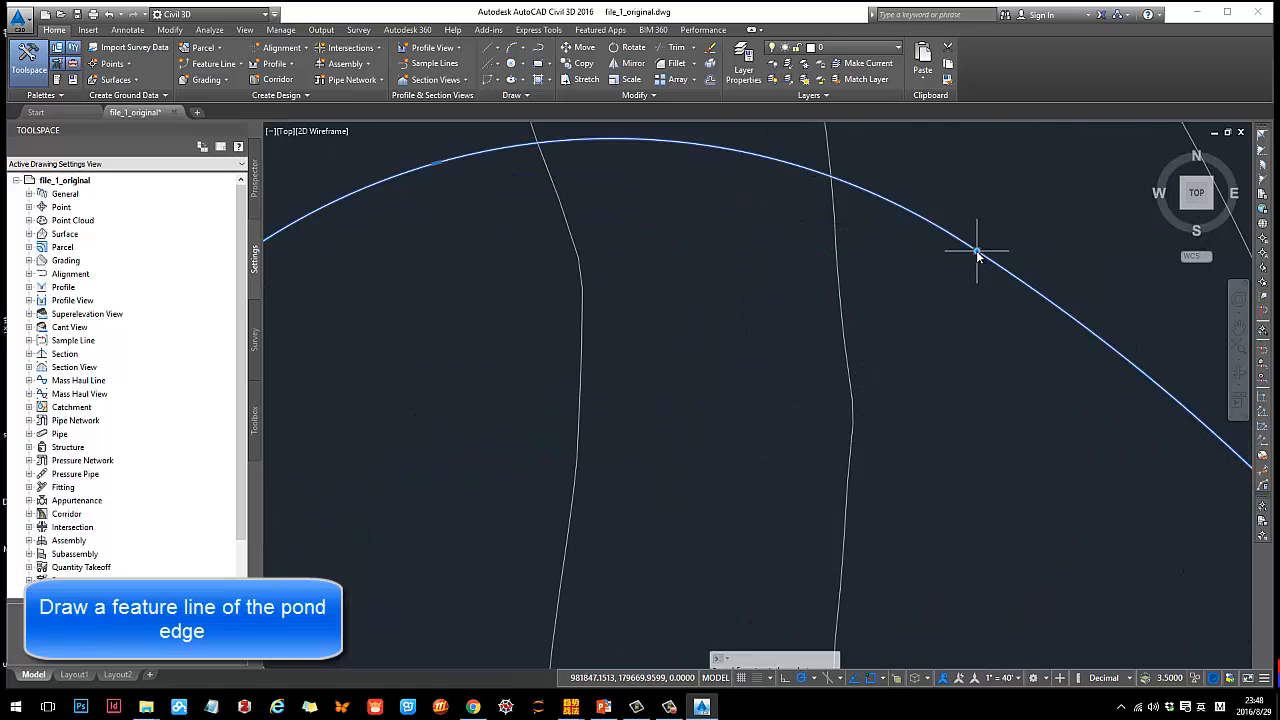
scroll(878, 314, down, 8)
middle_drag(880, 318, 888, 251)
key(Escape)
scroll(886, 294, down, 3)
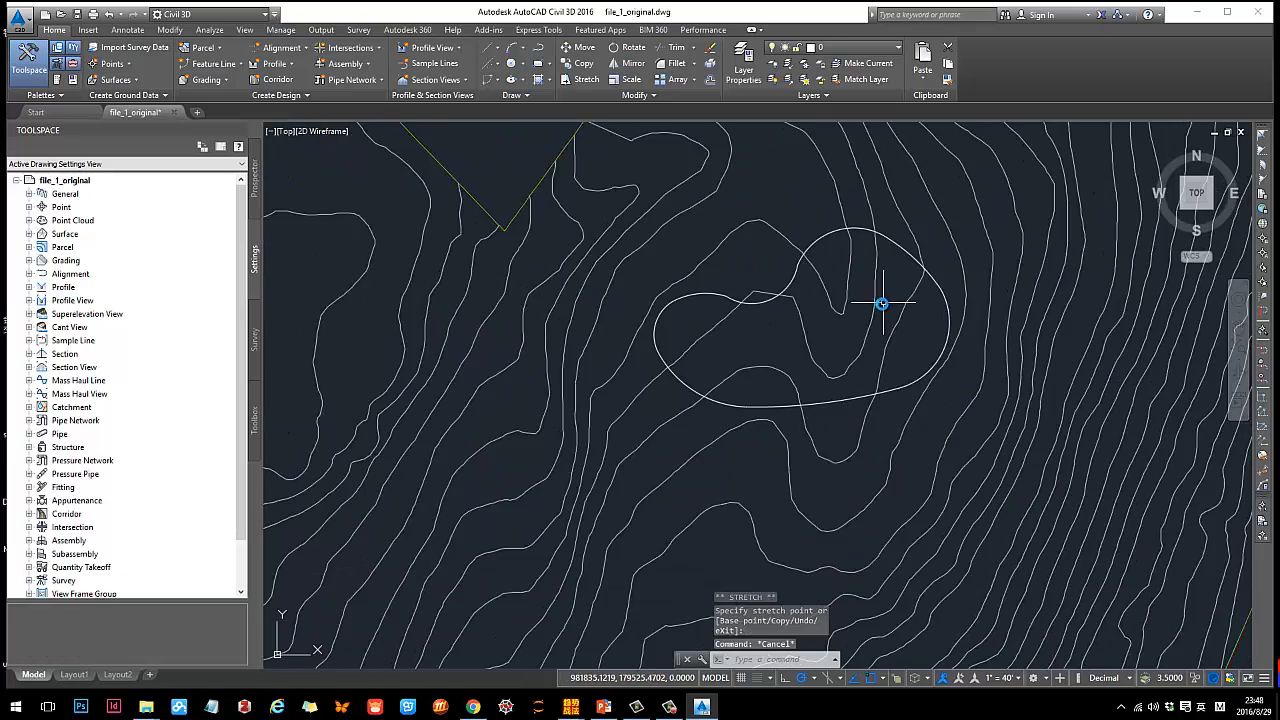
Create a feature line from the pond polyline in Site 1, assigning elevations from Aerial Mapping (1) with intermediate grade break points.
middle_drag(871, 343, 839, 269)
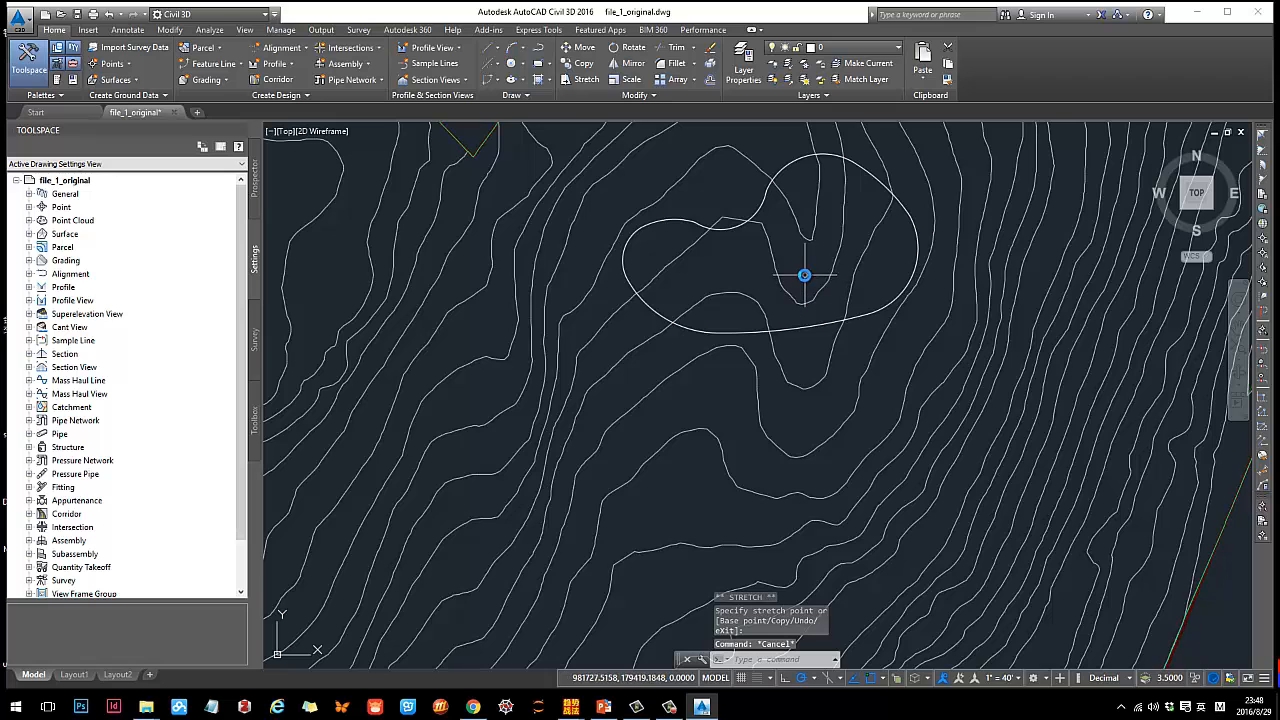
scroll(804, 287, up, 3)
middle_drag(782, 264, 649, 329)
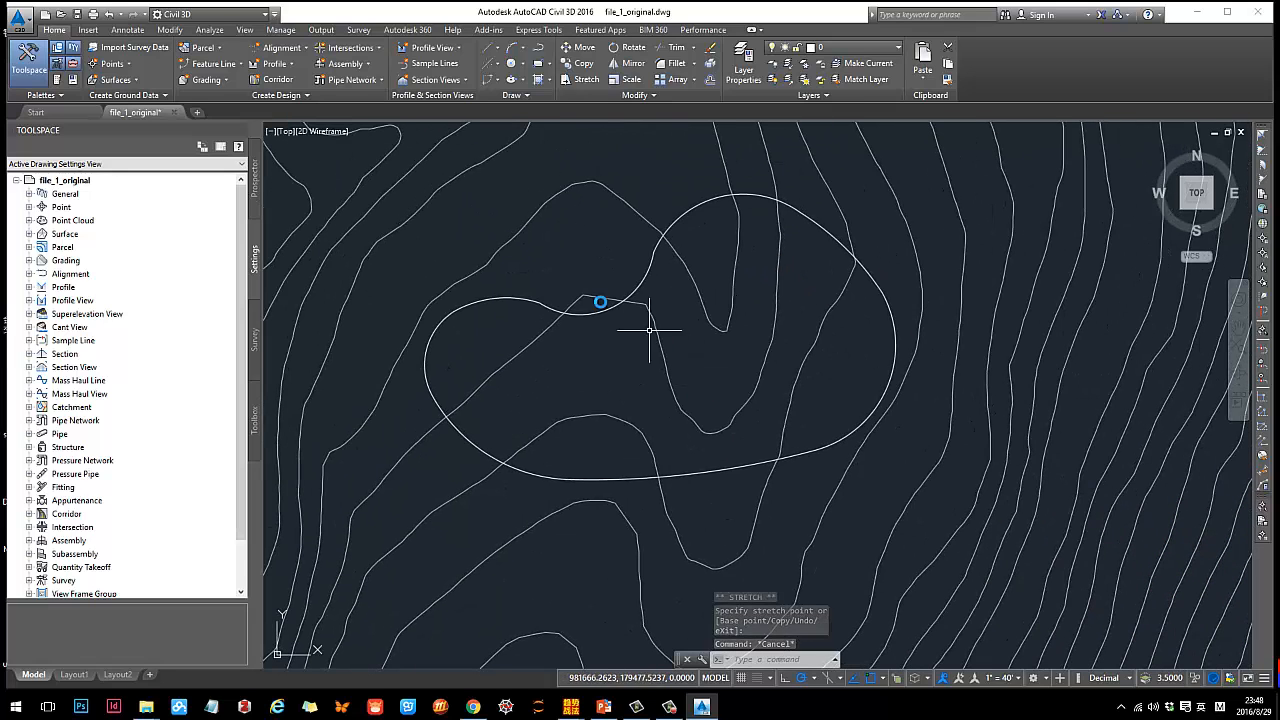
click(649, 265)
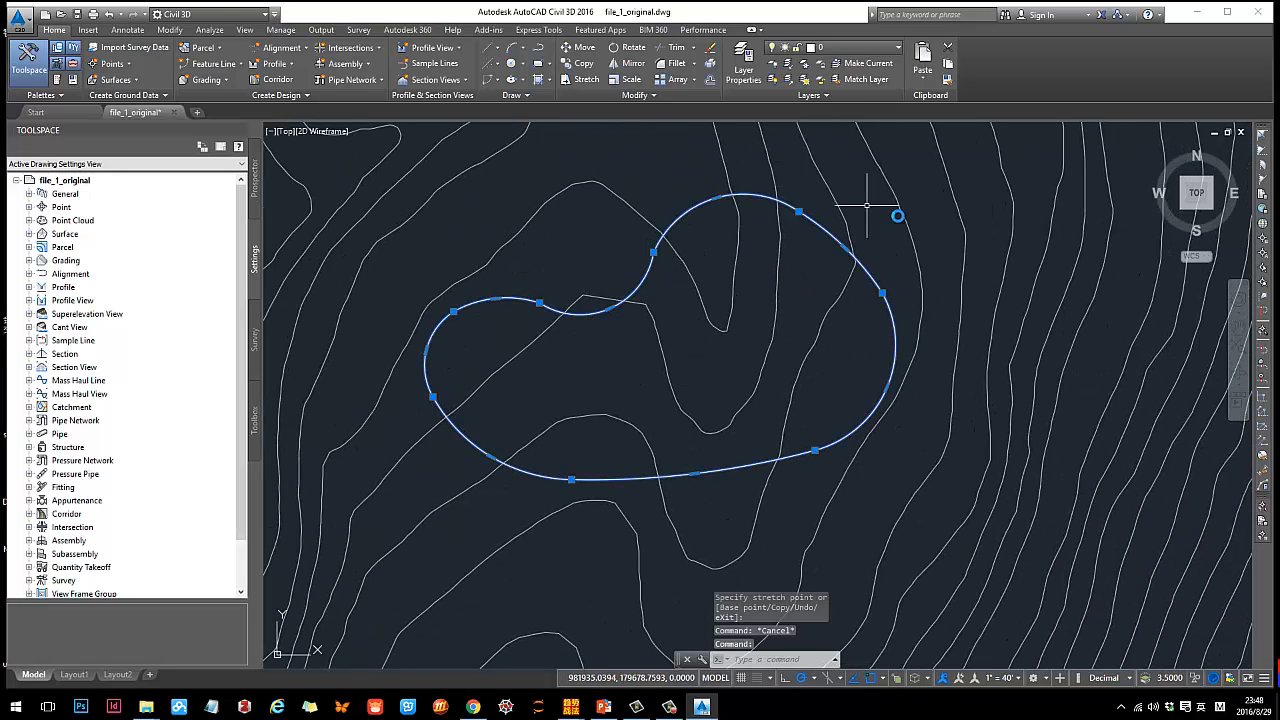
middle_drag(638, 349, 668, 325)
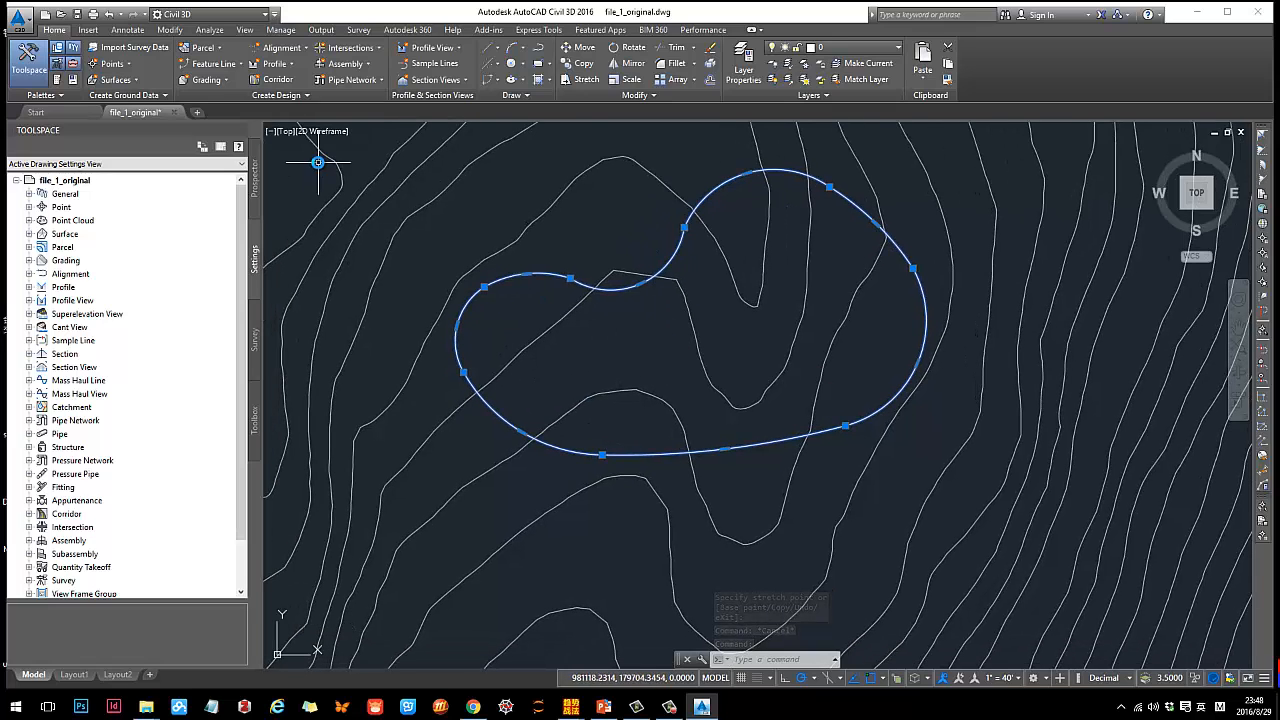
middle_drag(483, 246, 439, 247)
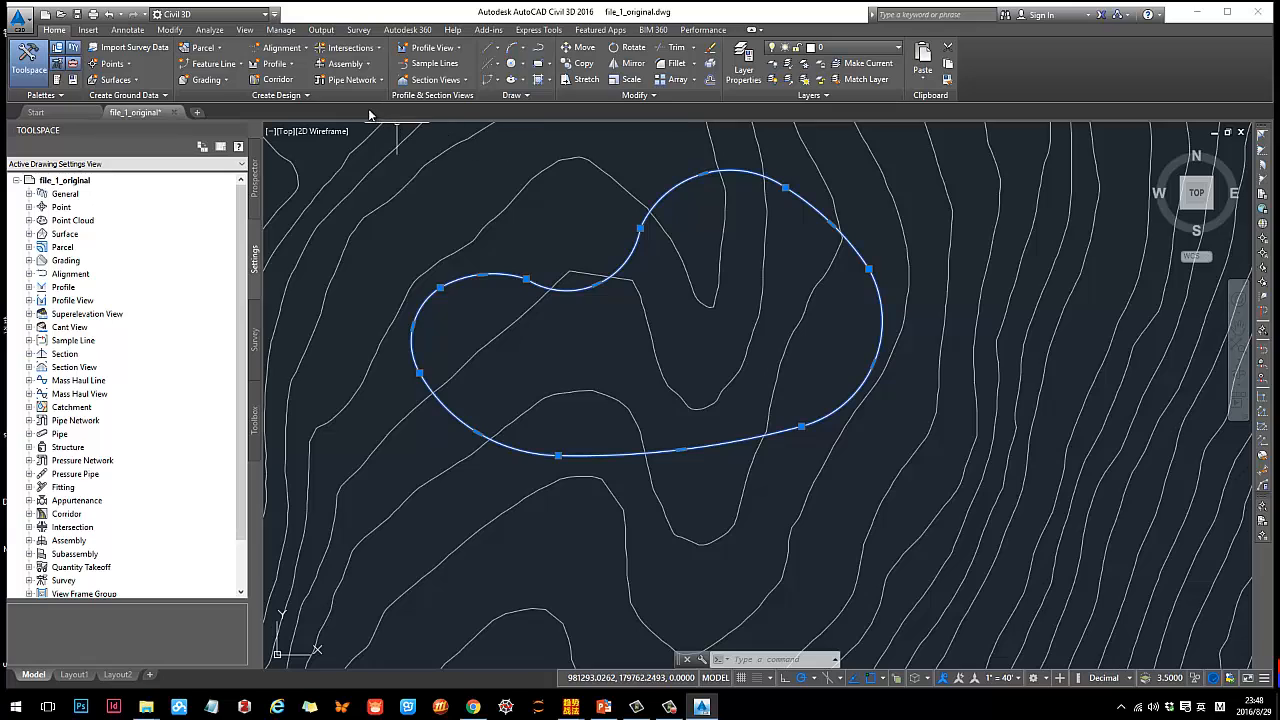
click(239, 64)
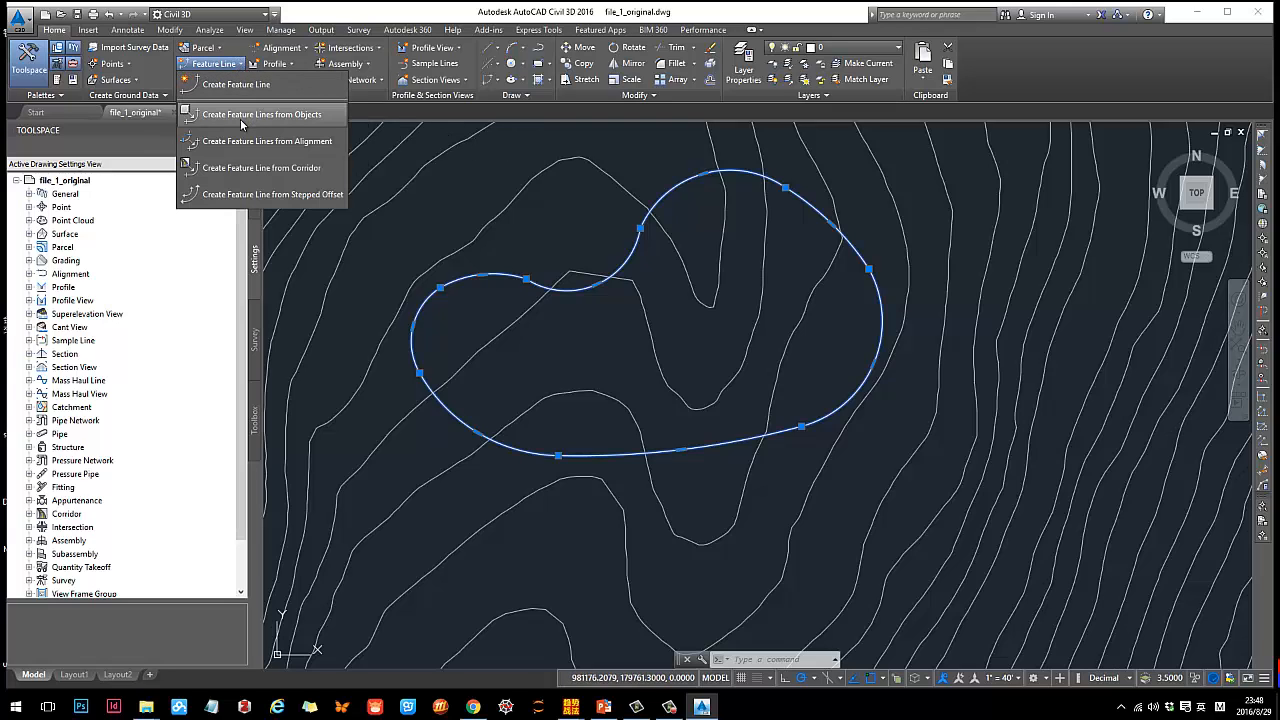
click(241, 116)
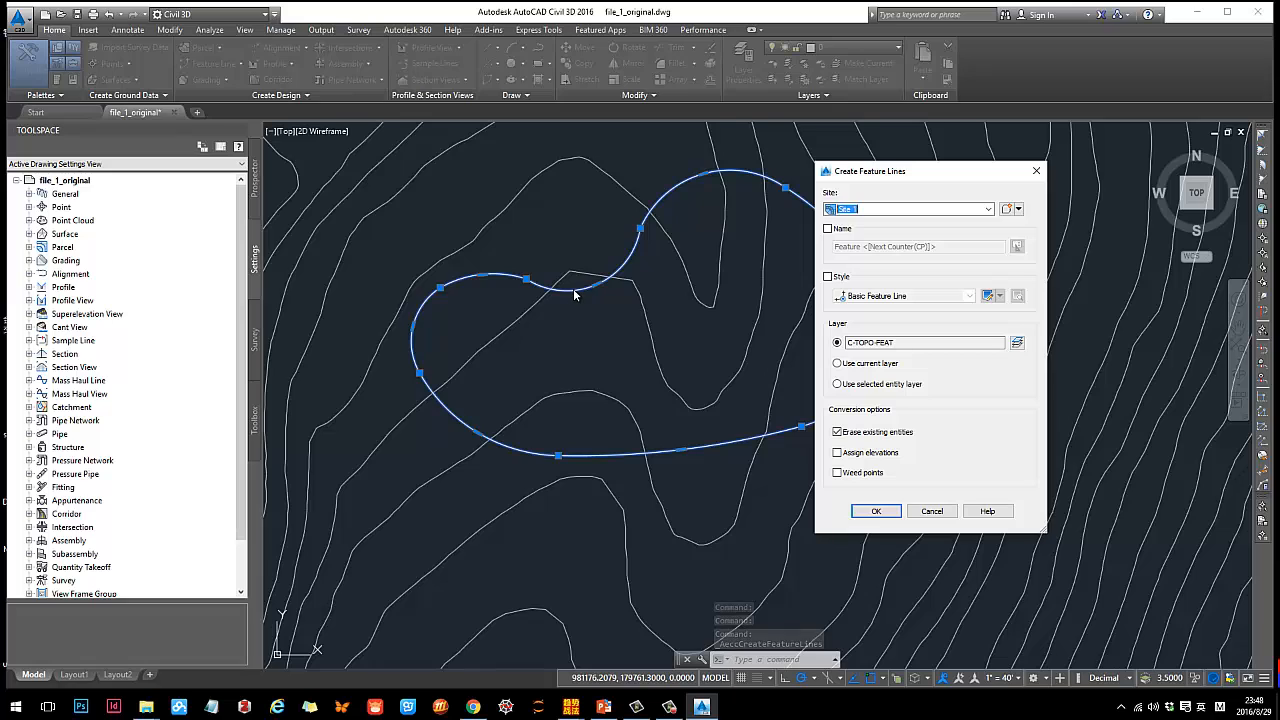
click(878, 211)
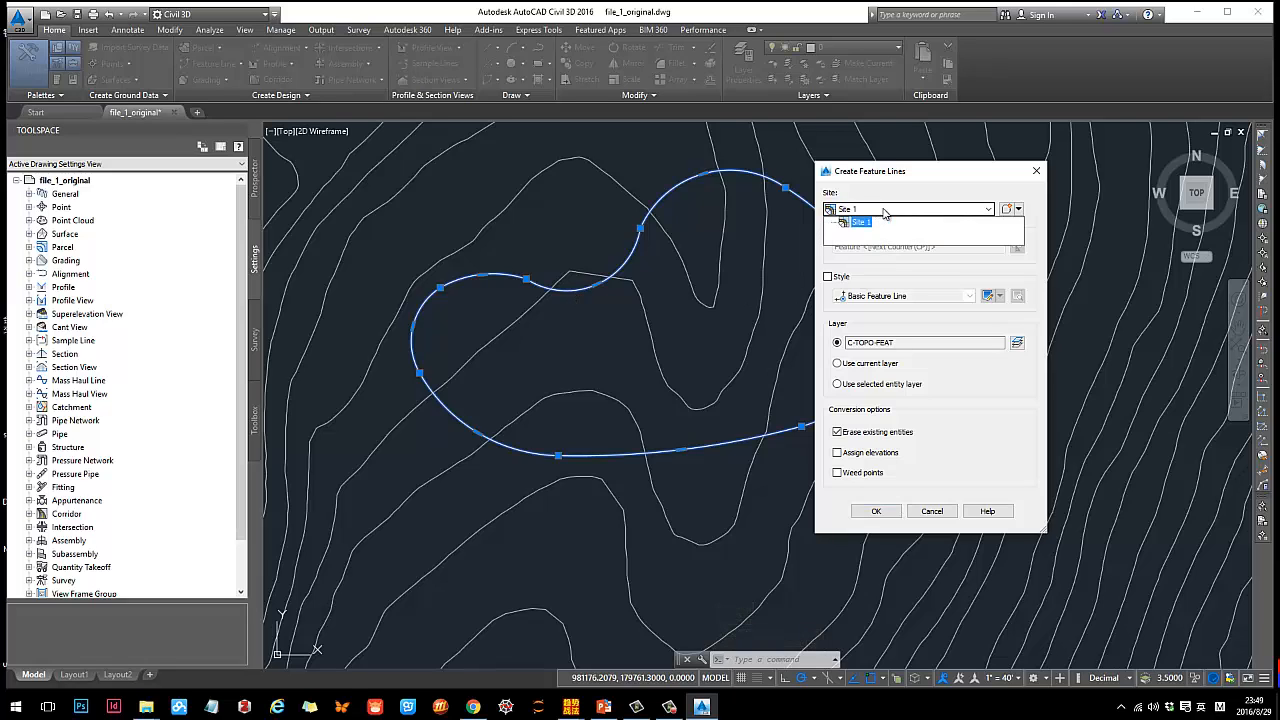
click(860, 223)
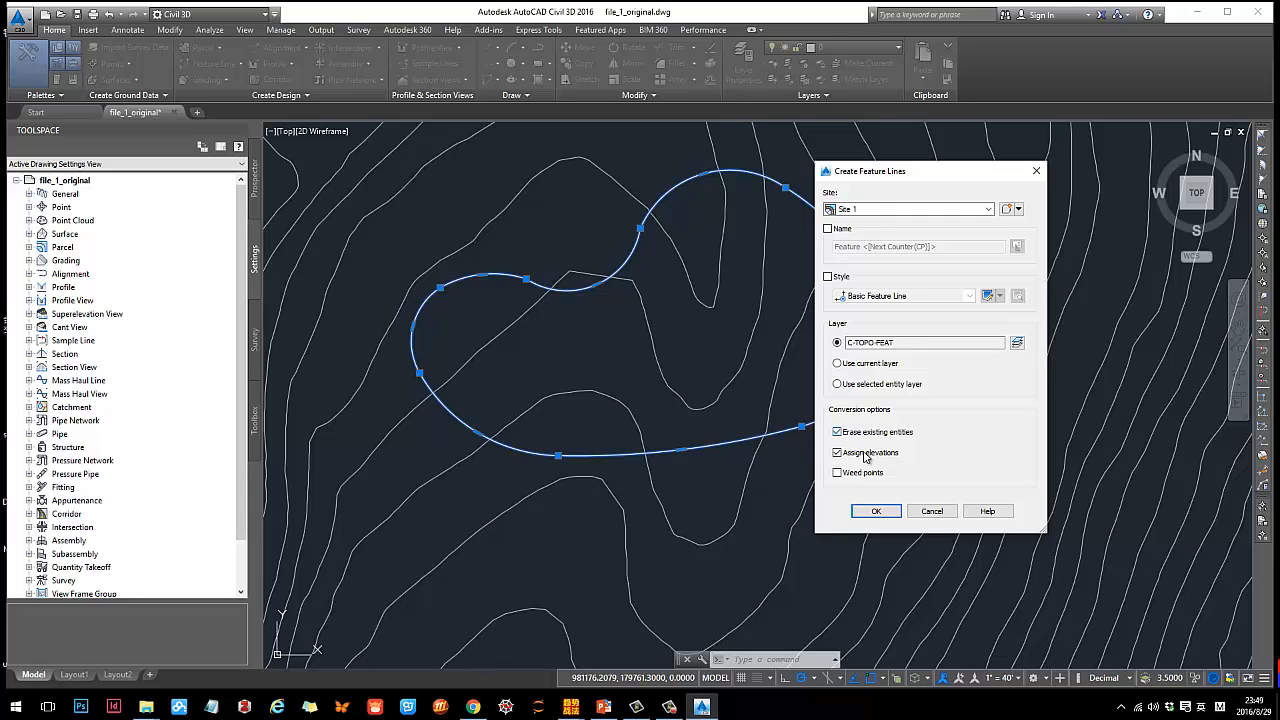
click(876, 511)
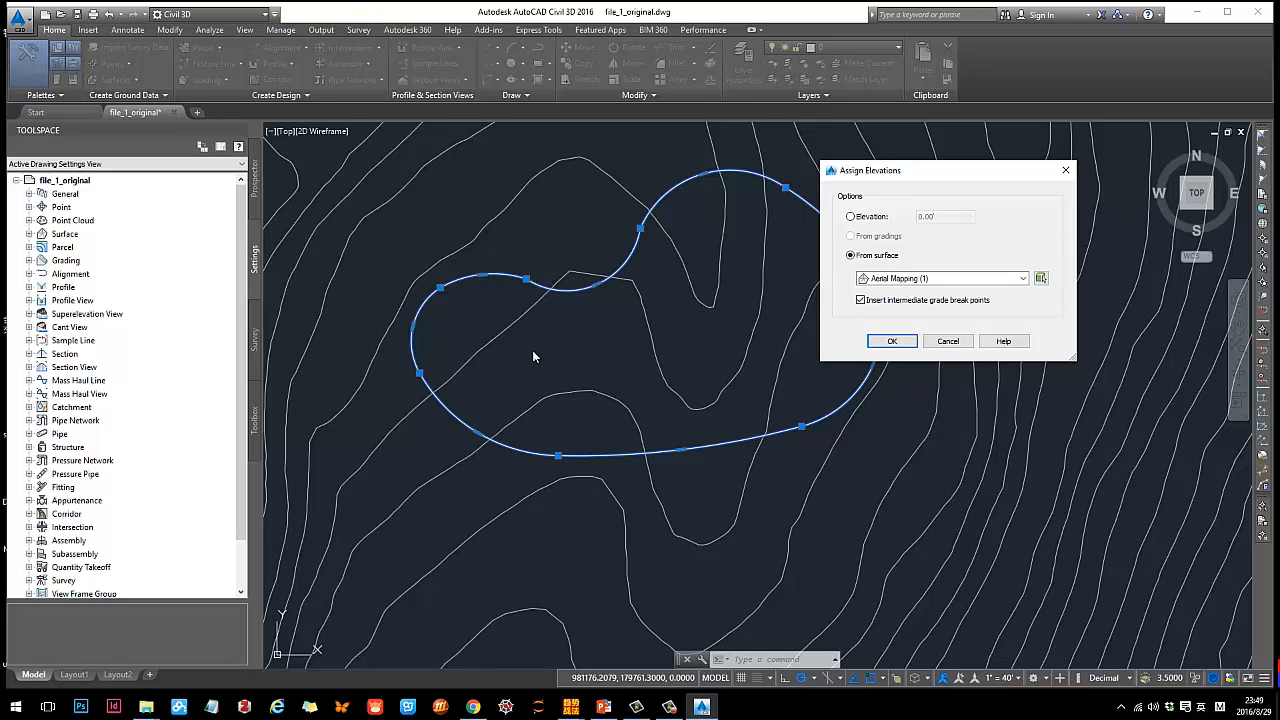
click(893, 342)
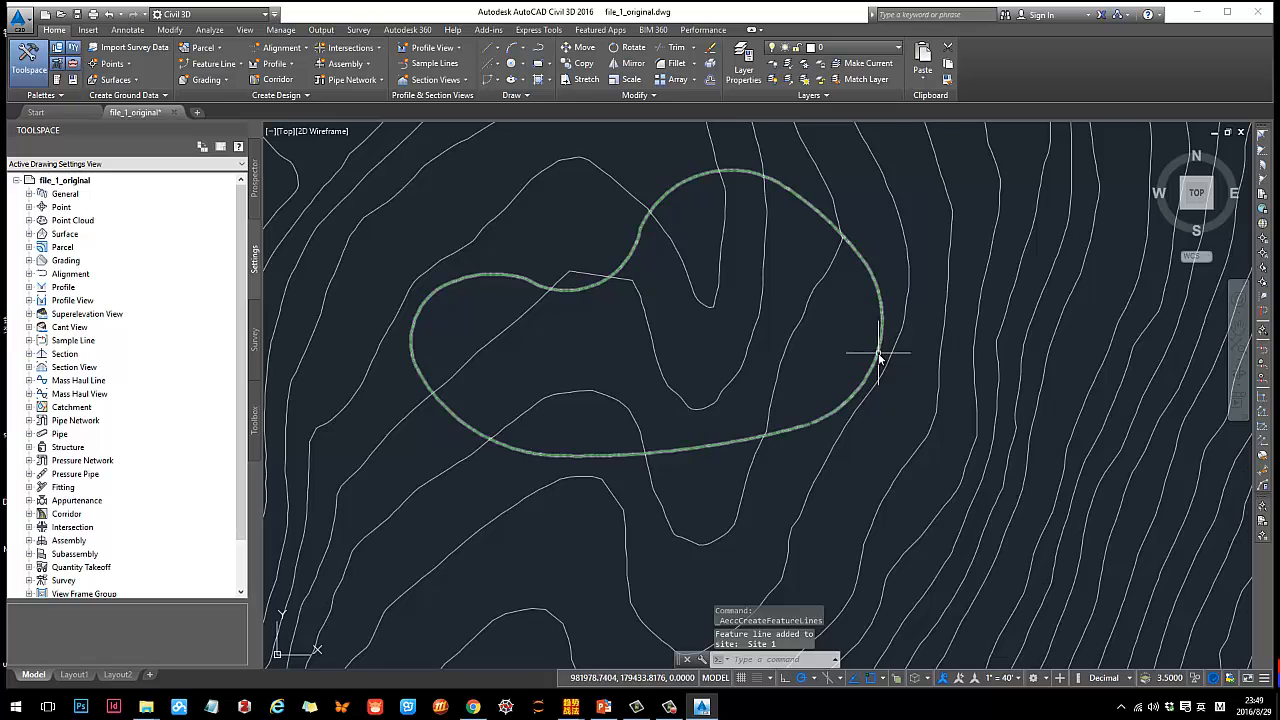
Select the new pond feature line and examine the points along its northern edge.
click(879, 355)
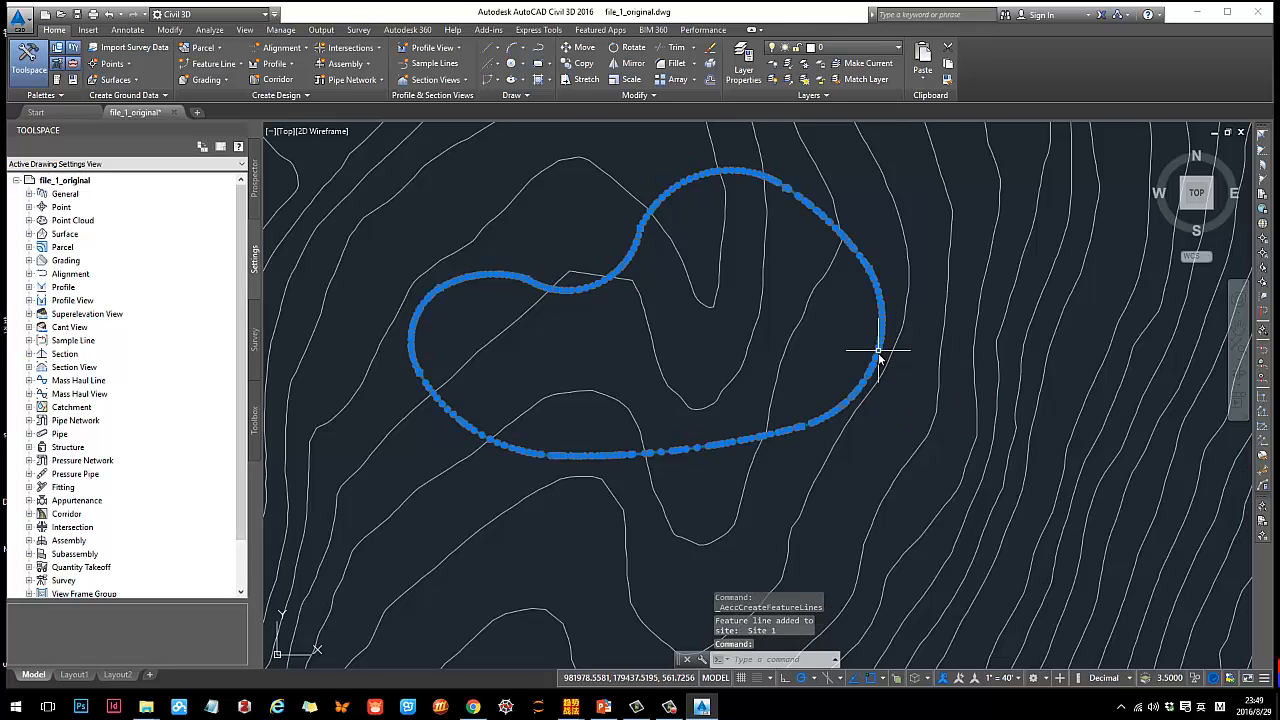
click(54, 30)
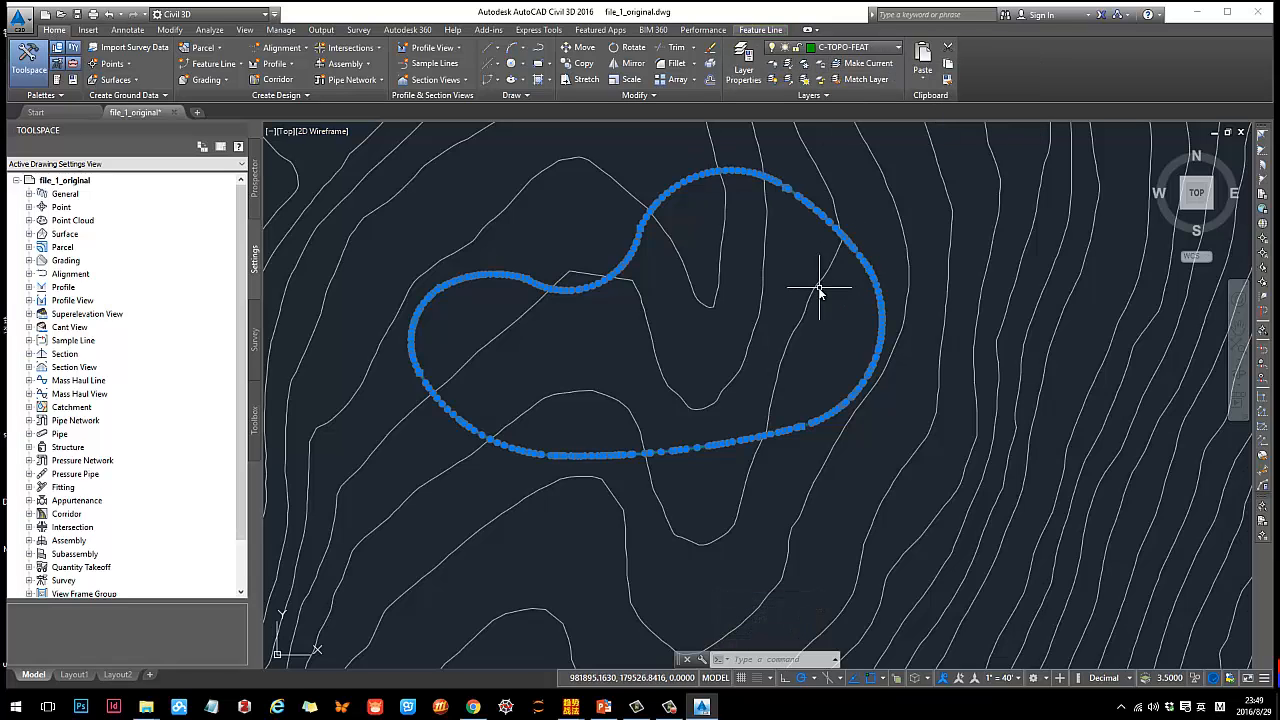
key(Escape)
click(814, 210)
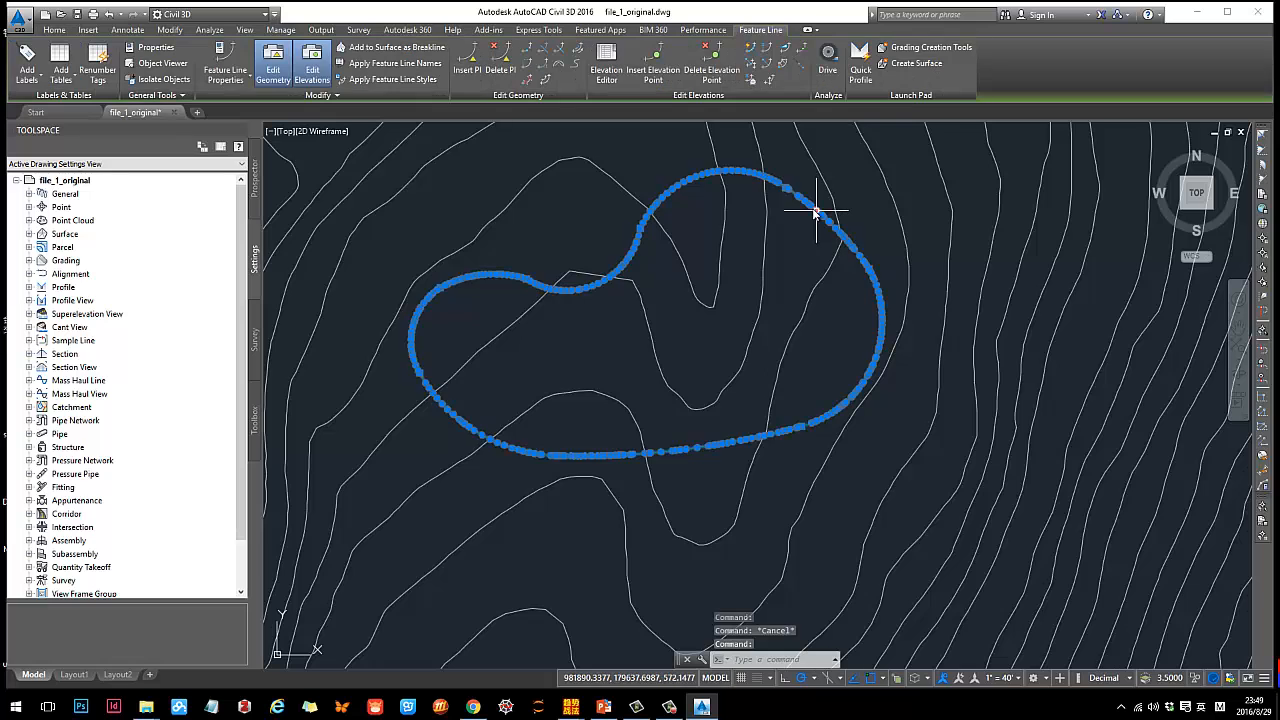
scroll(738, 190, up, 3)
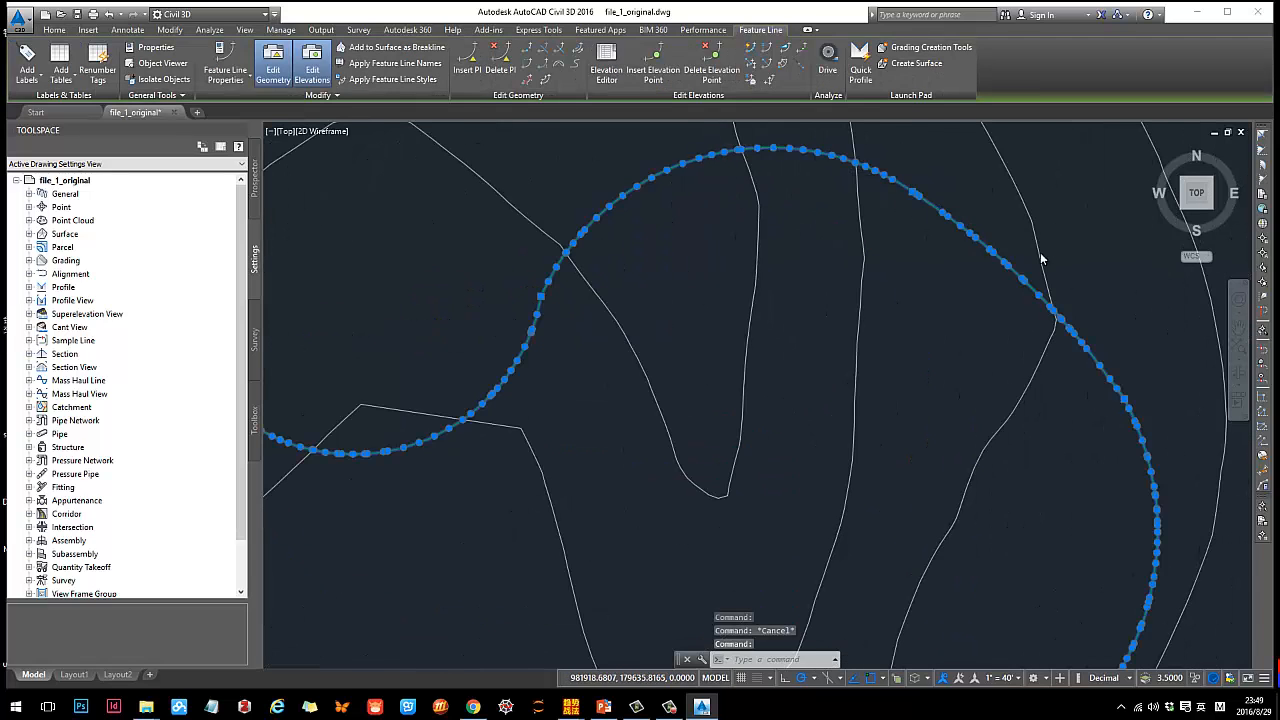
Examine the density of elevation points around the whole pond feature line, including its southern edge.
scroll(1000, 320, down, 5)
scroll(971, 385, up, 8)
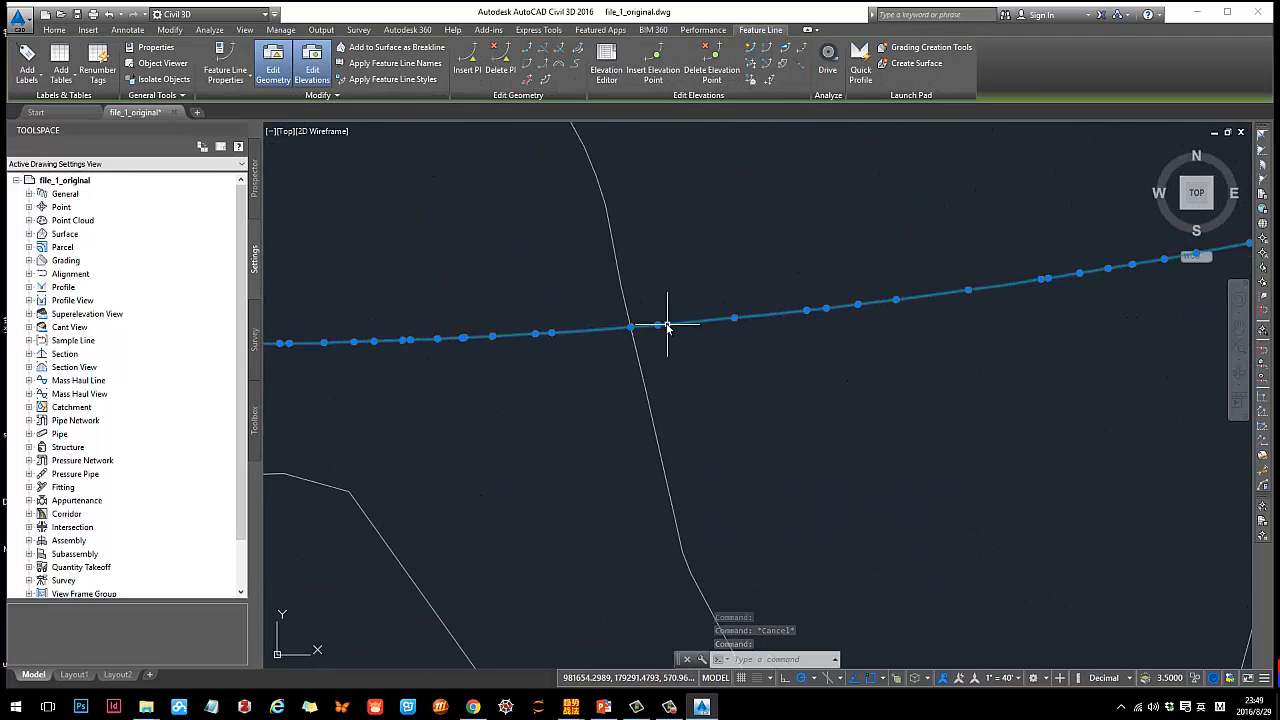
scroll(674, 329, down, 6)
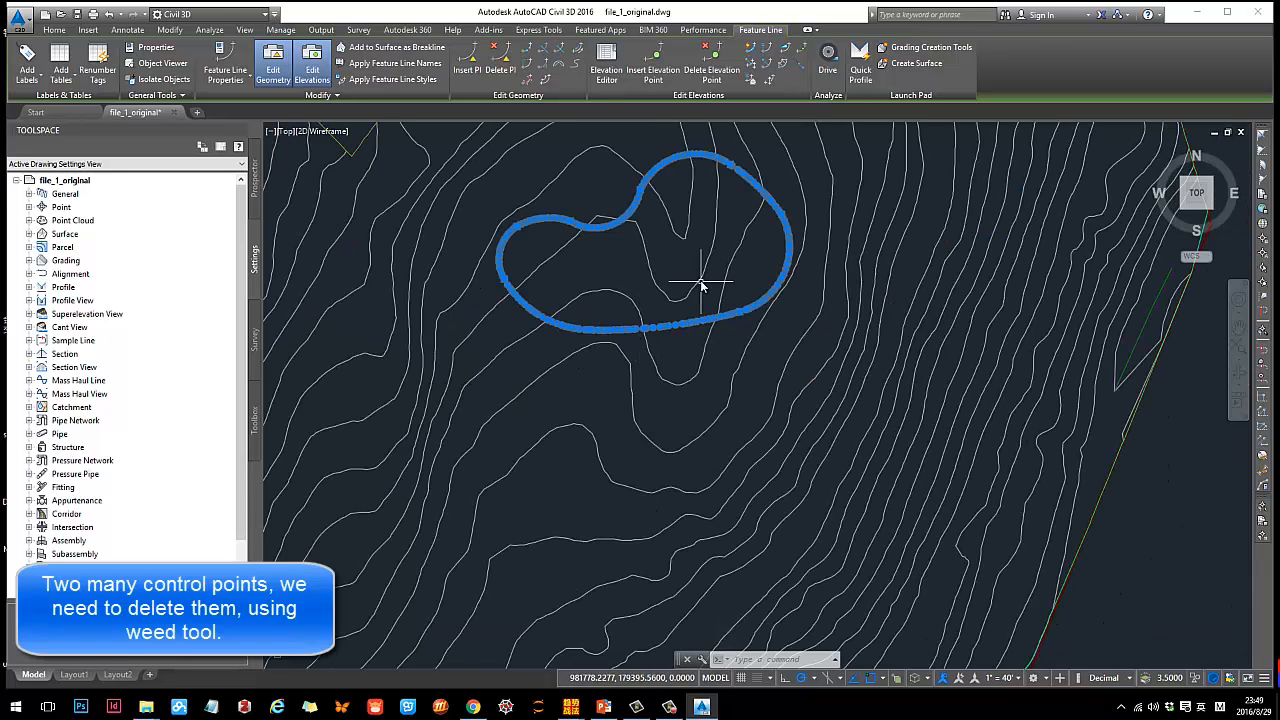
scroll(586, 263, up, 2)
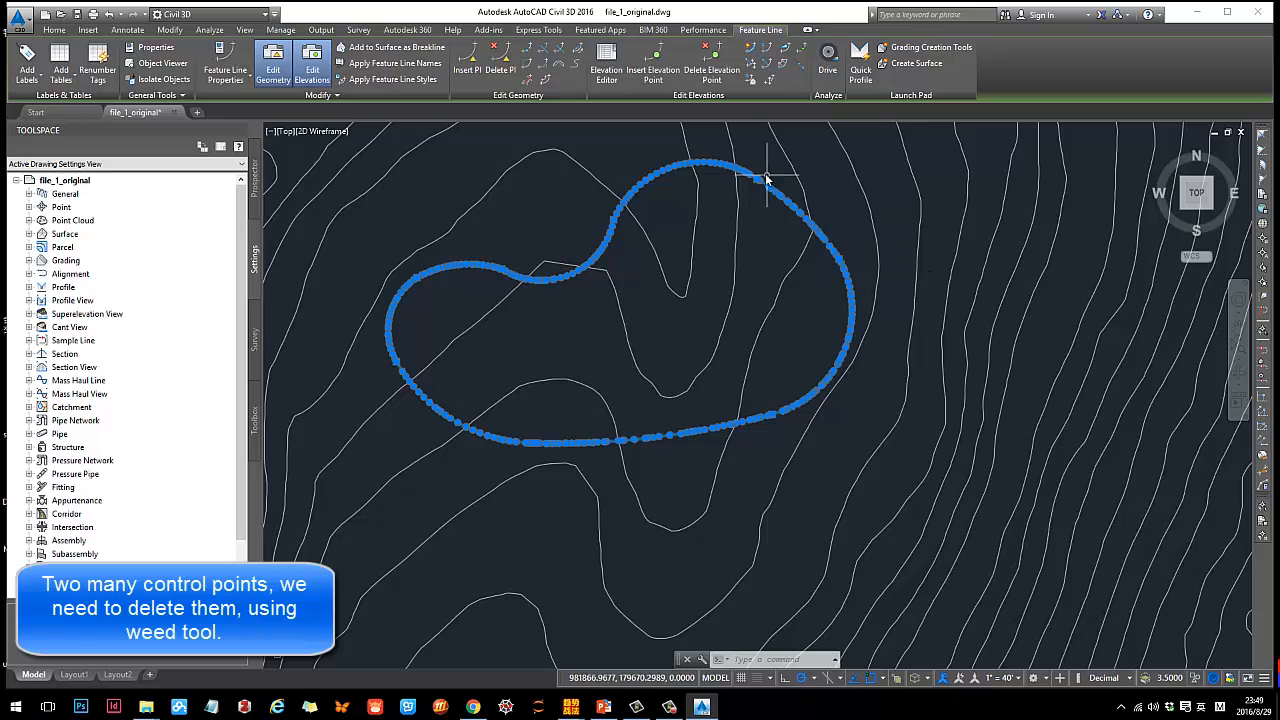
scroll(540, 285, down, 3)
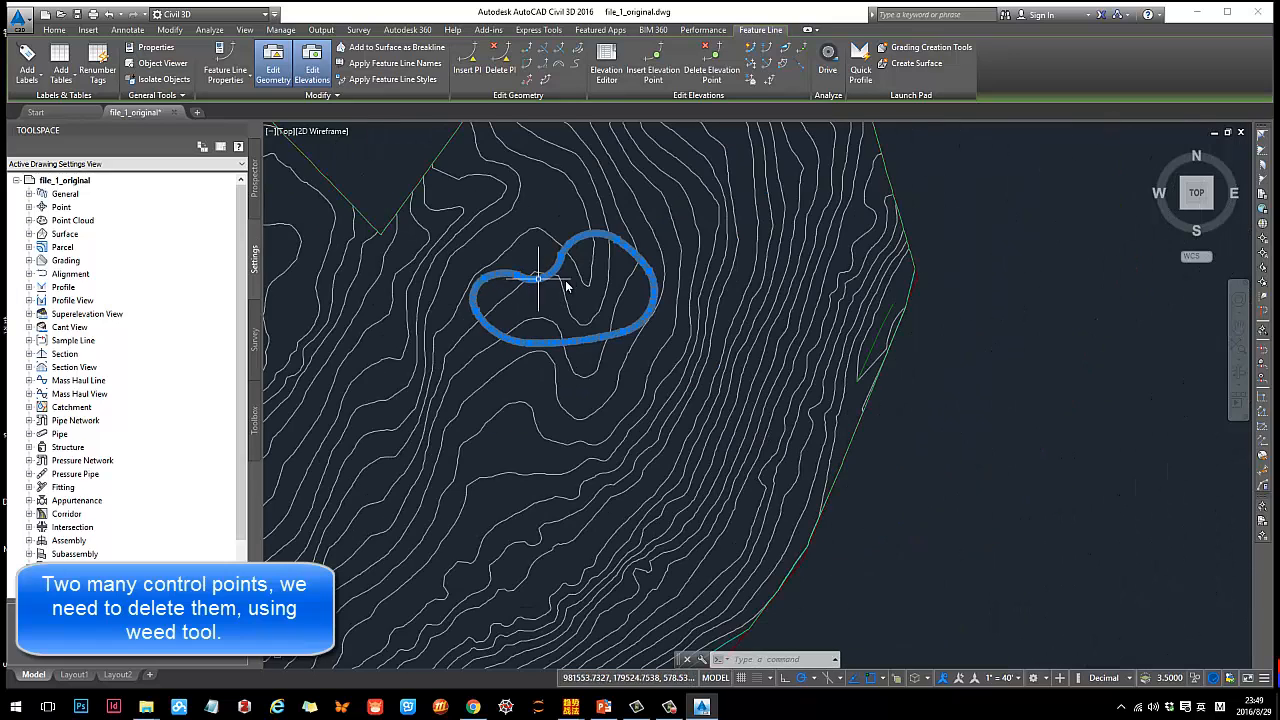
scroll(614, 286, up, 2)
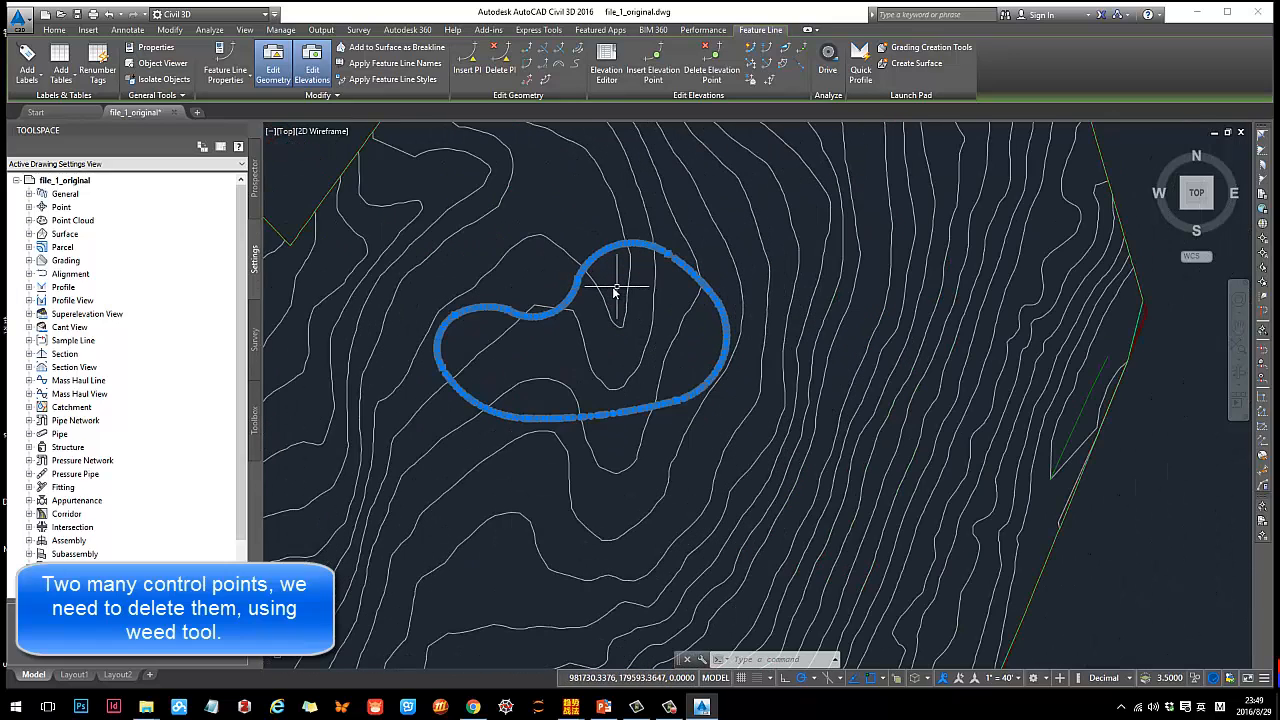
Review the pond feature line's stations and elevations in the Elevation Editor back to the first station, and close the editor.
key(Escape)
scroll(543, 300, up, 2)
click(624, 212)
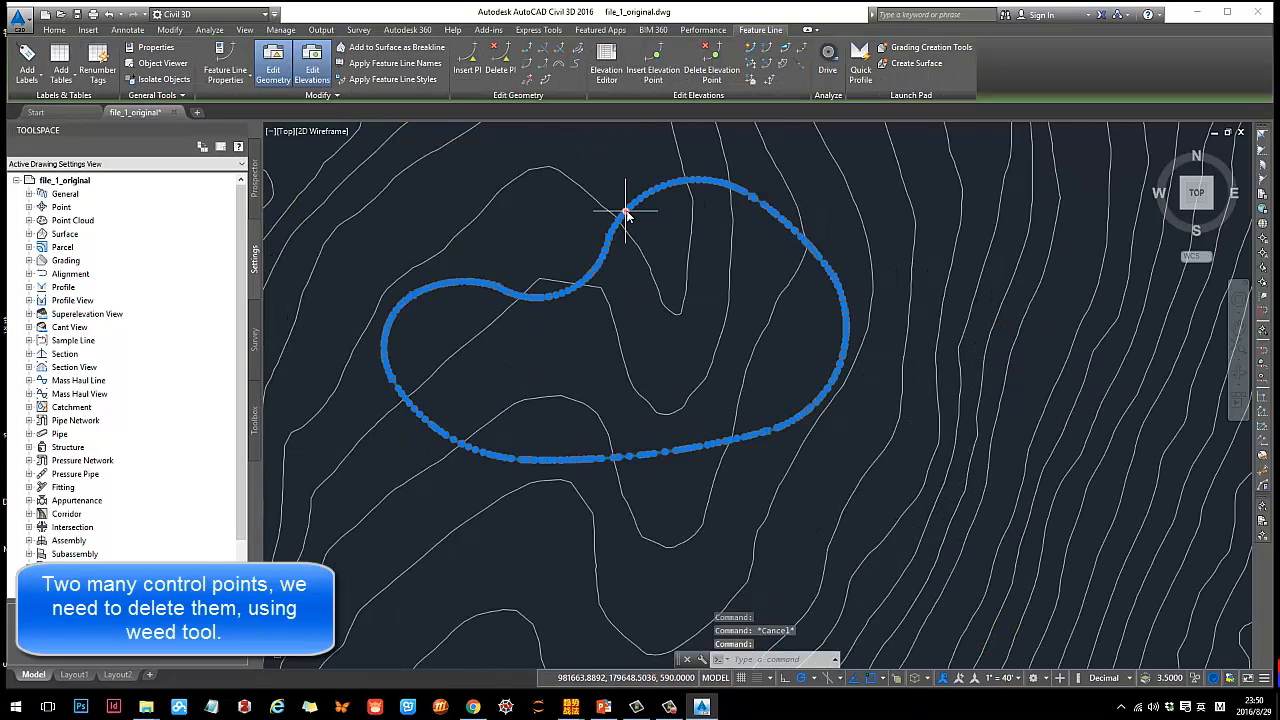
click(606, 70)
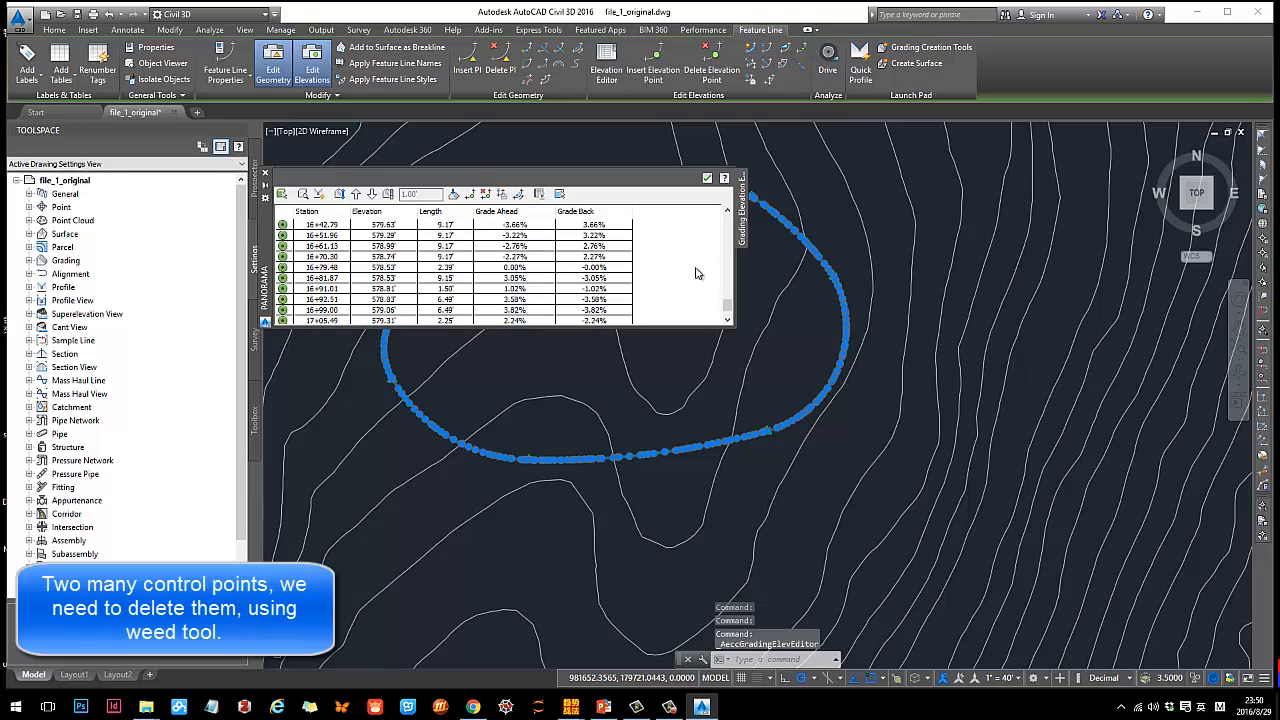
drag(731, 306, 731, 222)
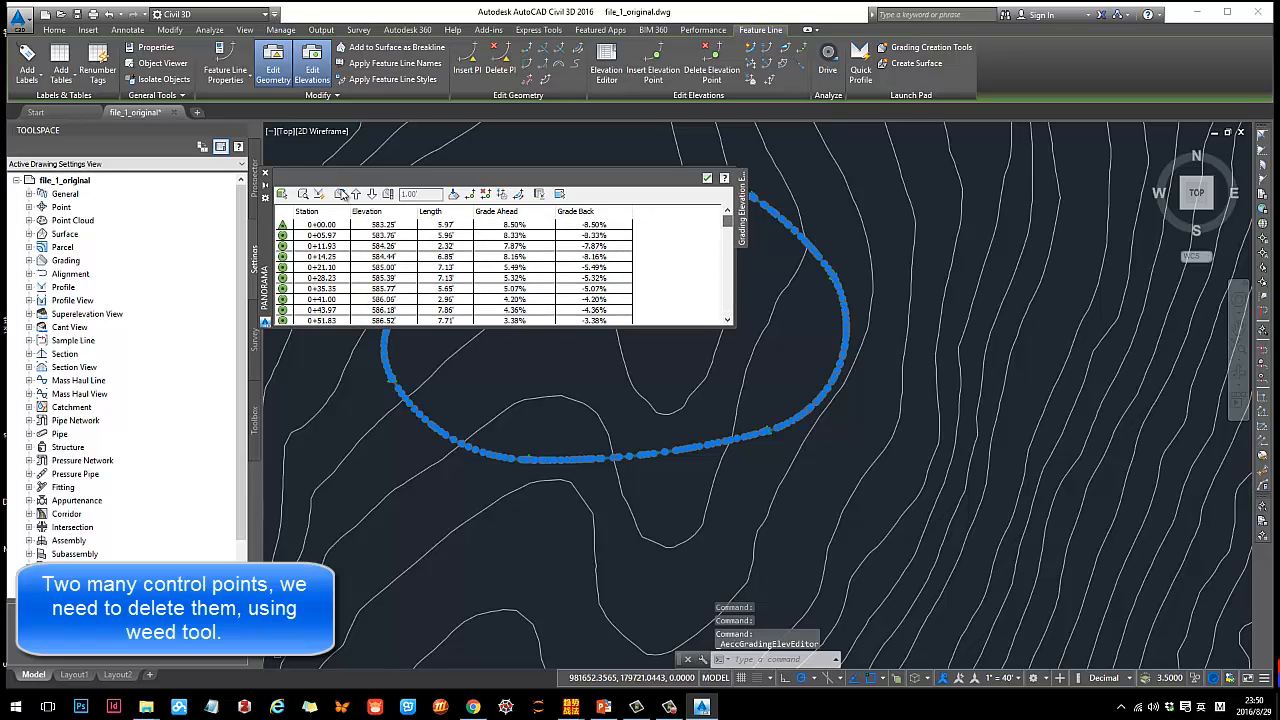
click(265, 173)
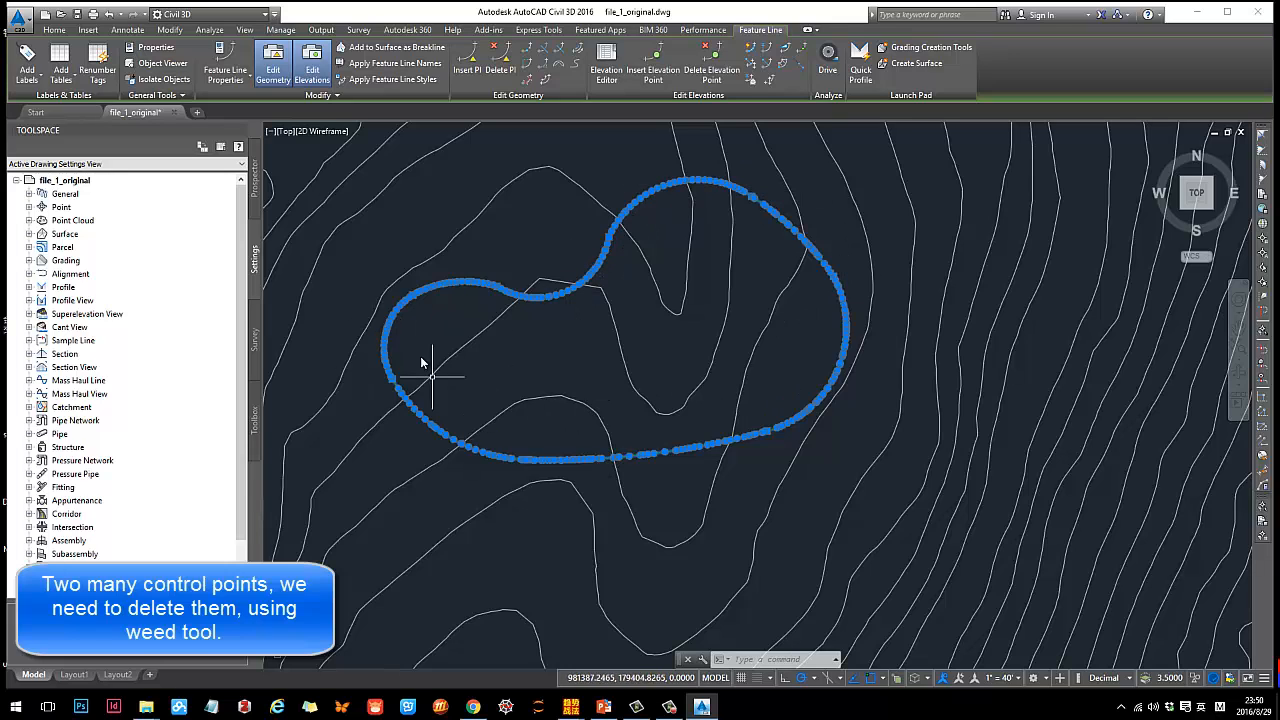
Start weeding the pond feature line's vertices, trying a length factor of 10' and settling on 50'.
click(530, 80)
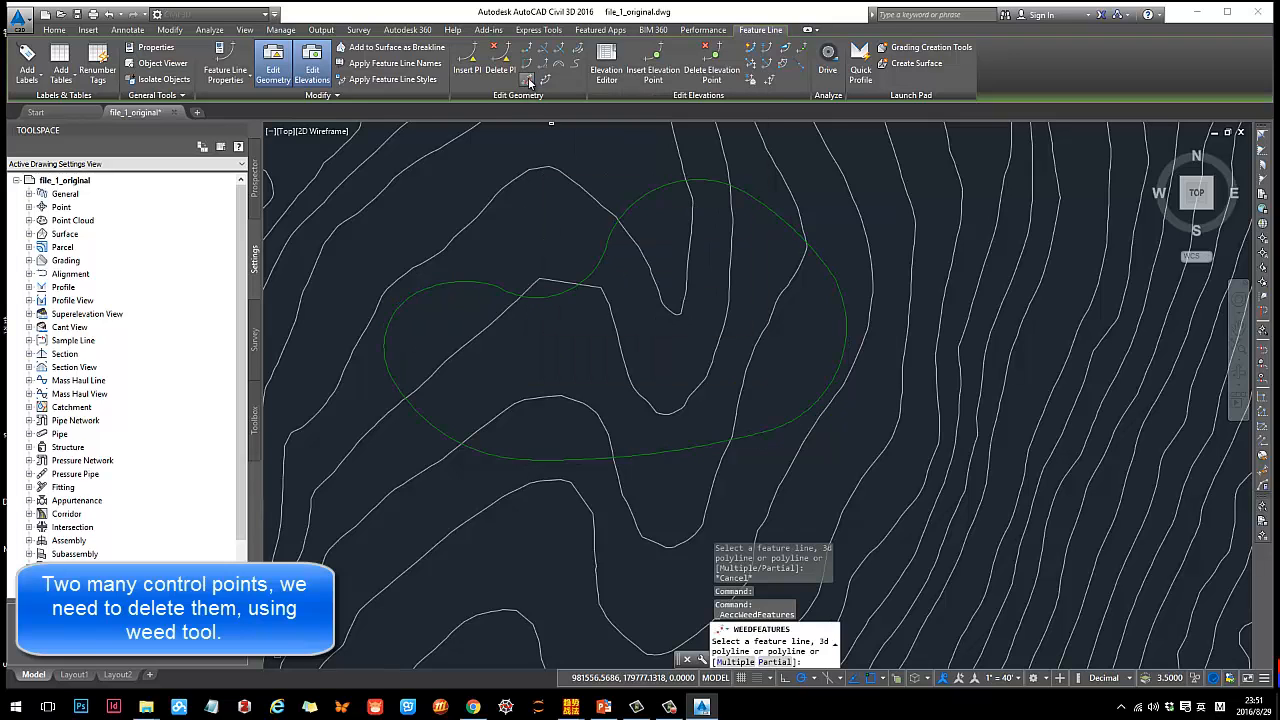
click(648, 196)
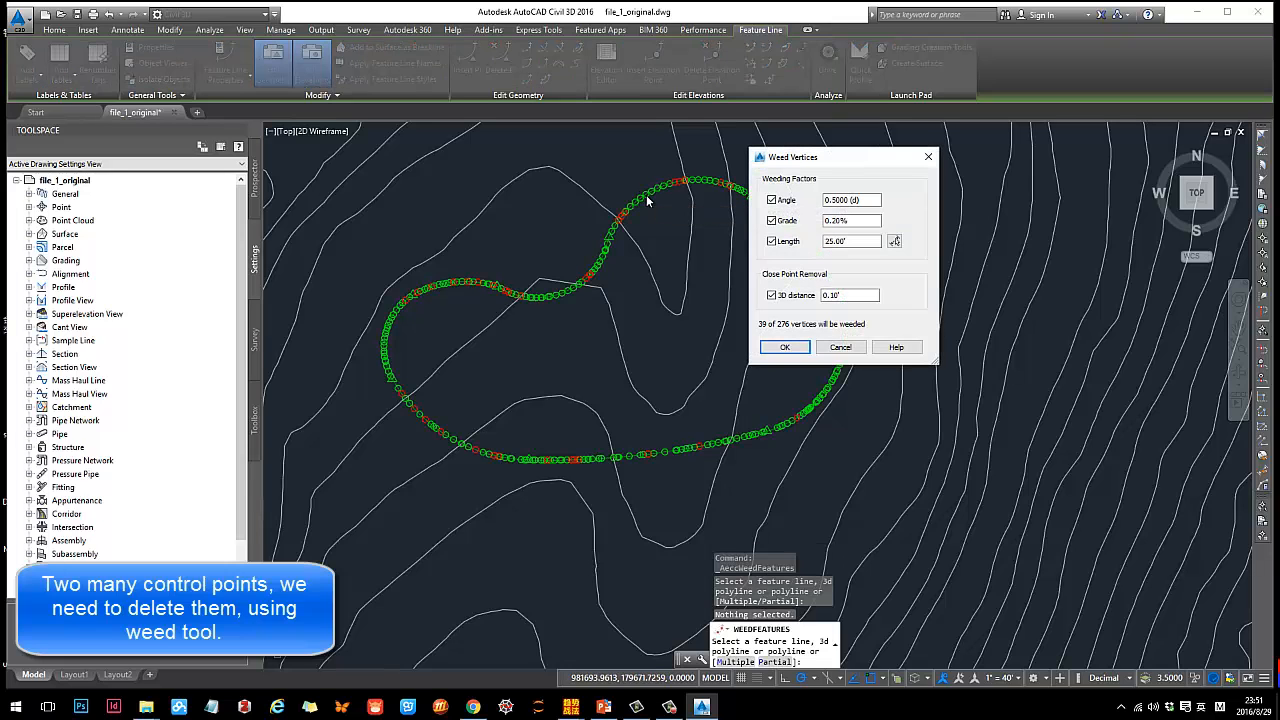
drag(808, 157, 932, 141)
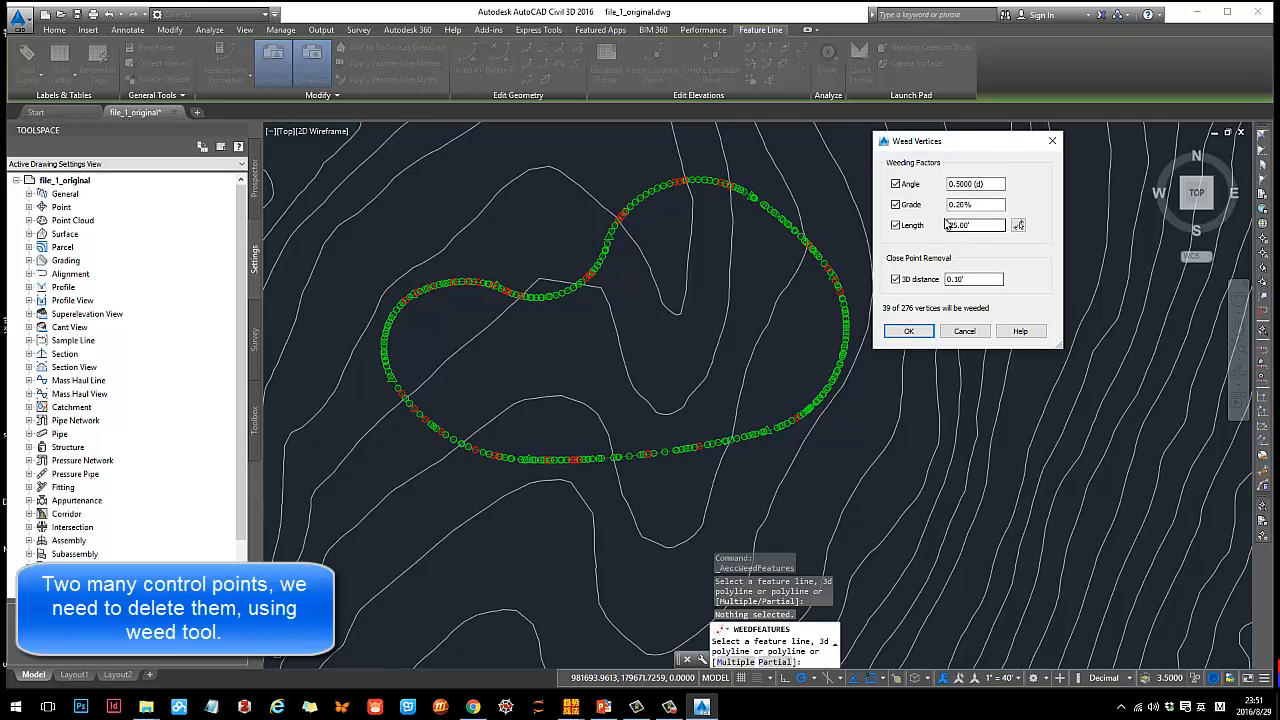
text(10)
key(Return)
drag(982, 226, 941, 235)
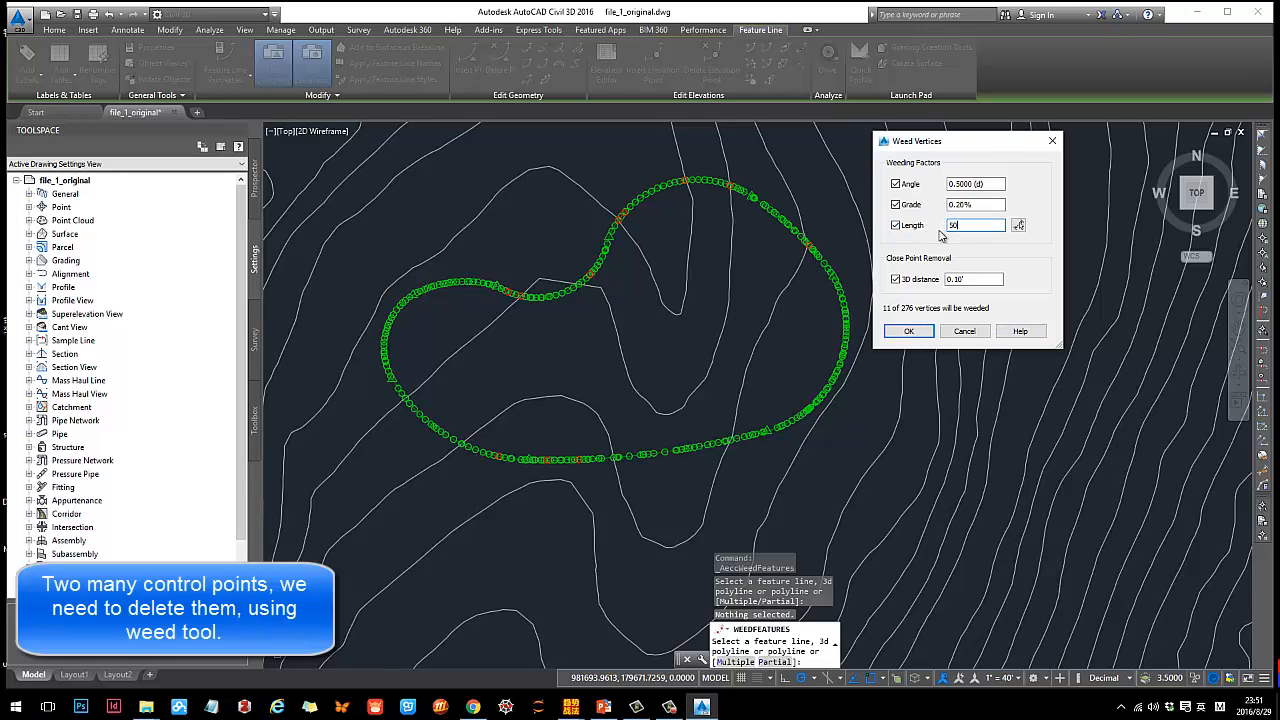
click(988, 279)
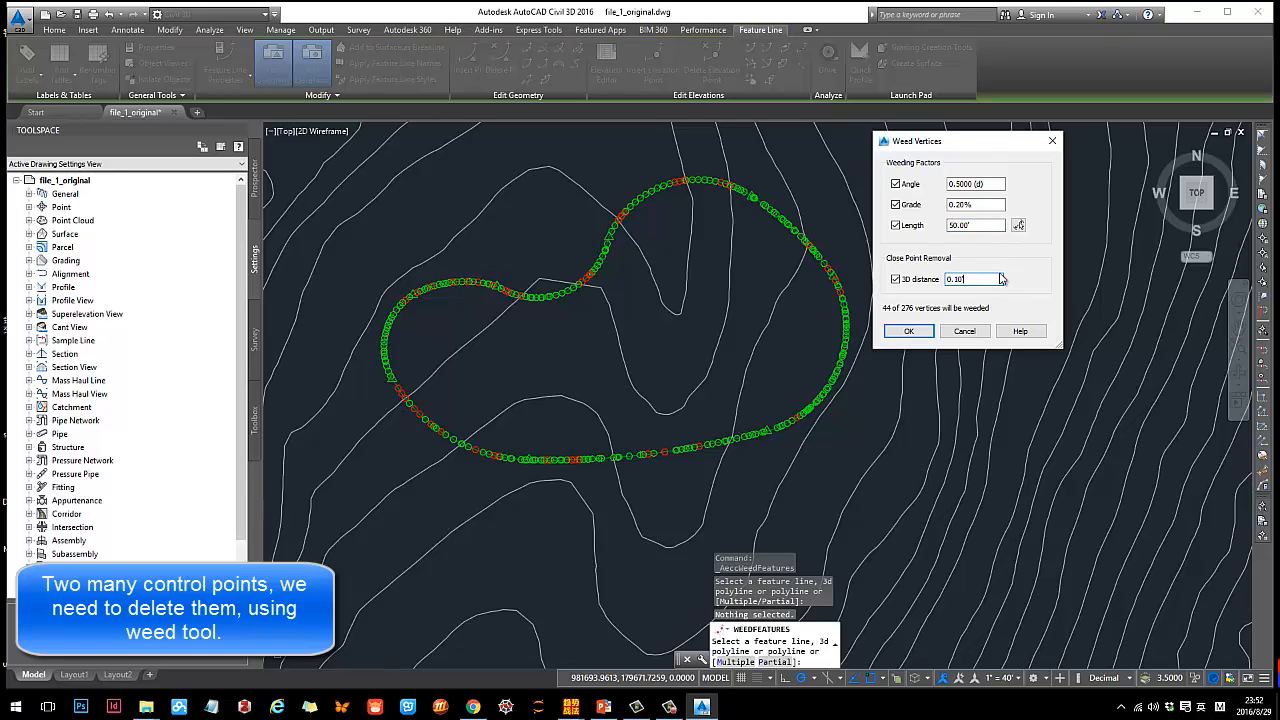
Try a 5% grade factor, settle on 10%, and weed the pond feature line's vertices with these factors.
drag(965, 204, 941, 205)
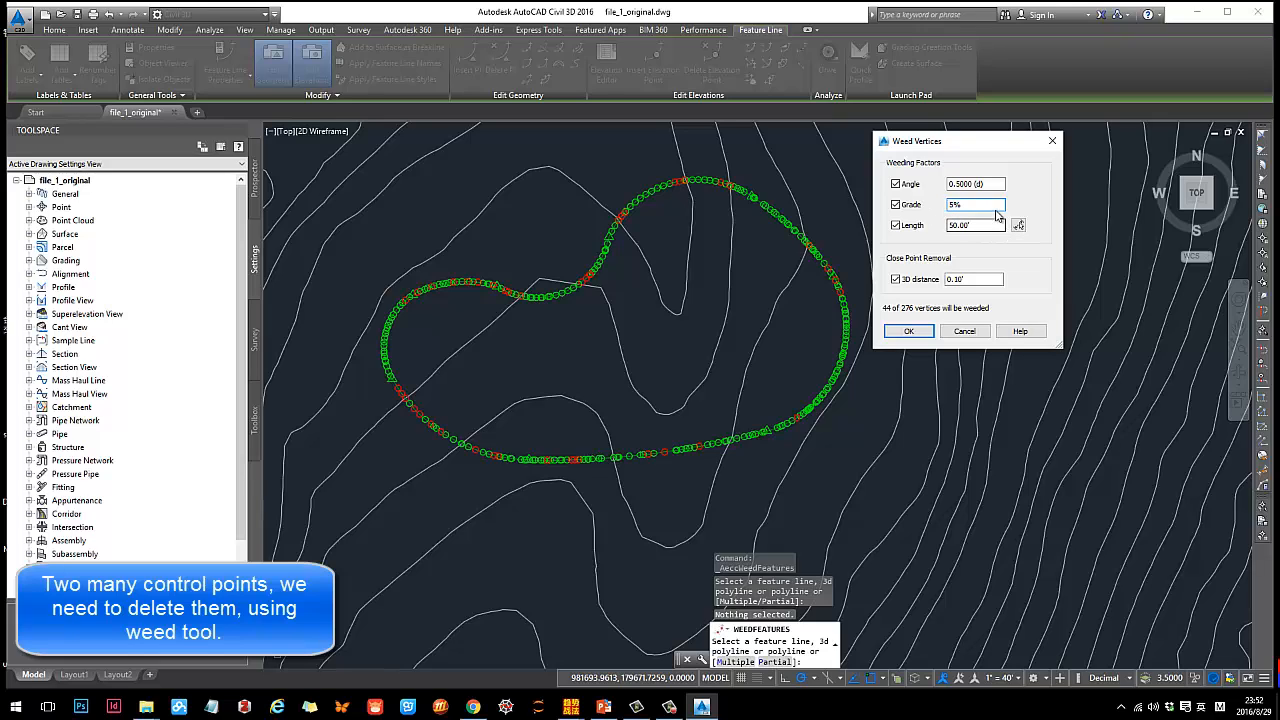
click(990, 226)
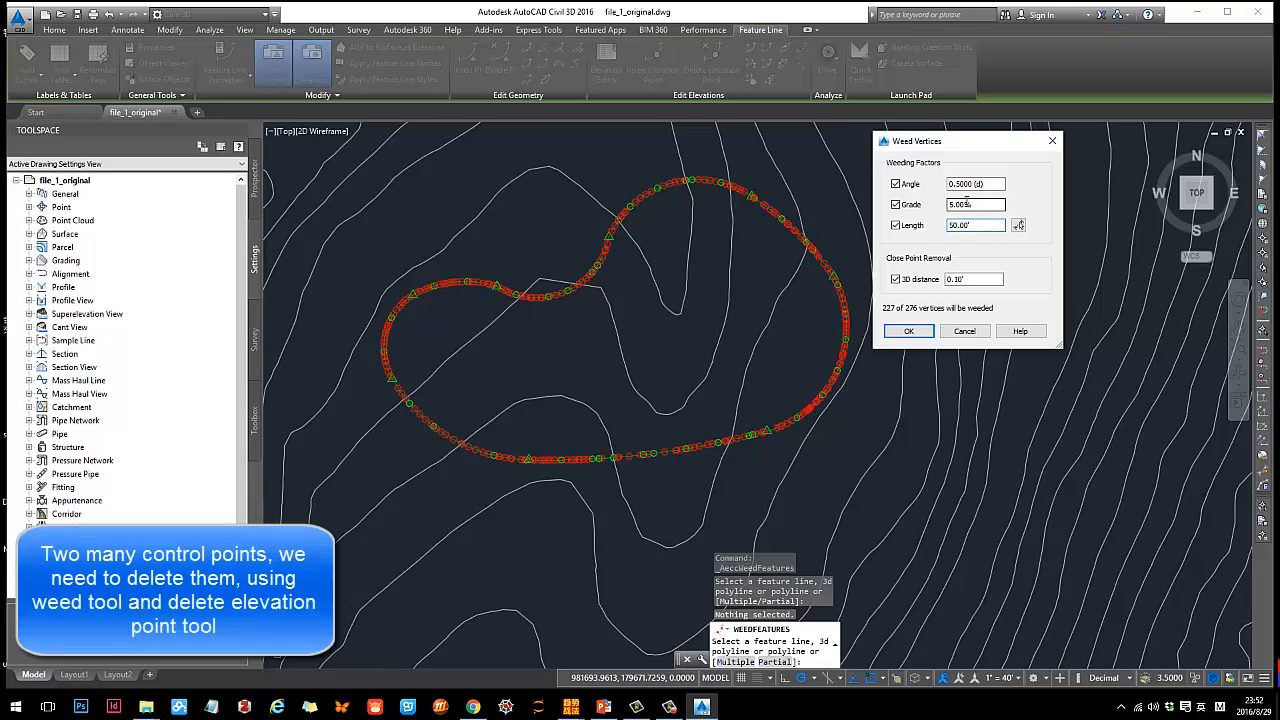
drag(972, 184, 946, 184)
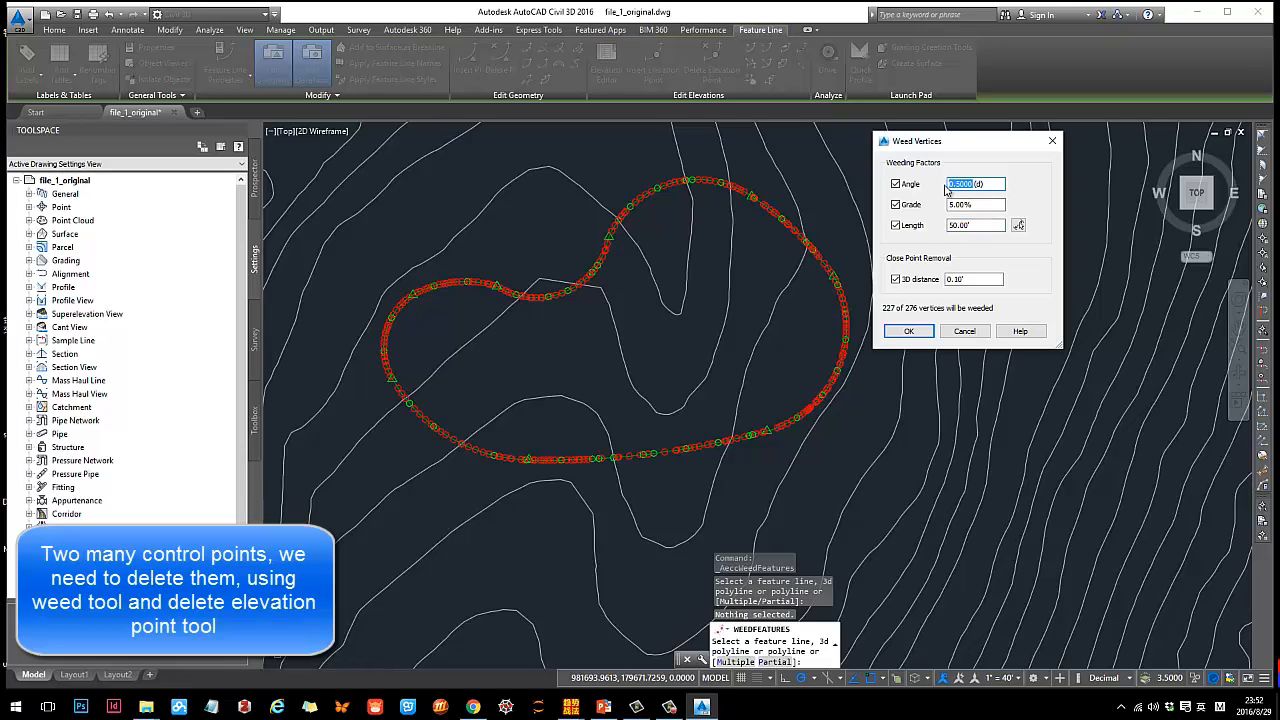
click(988, 226)
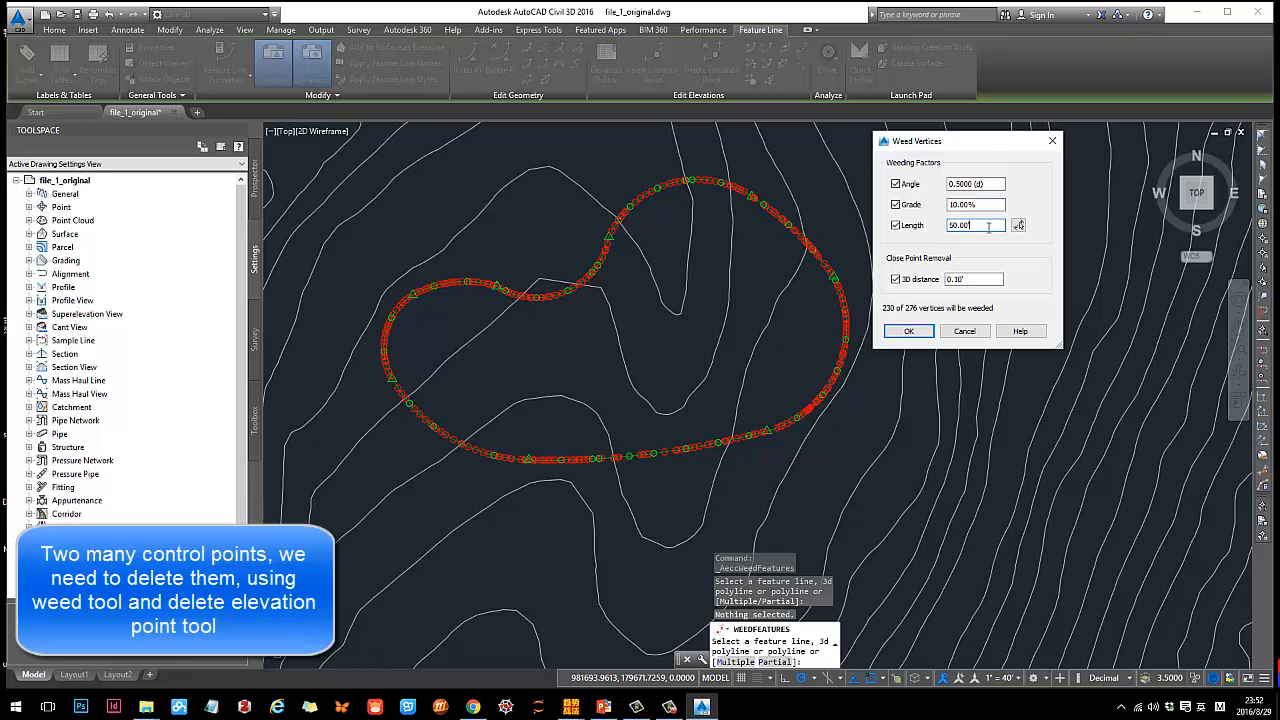
click(906, 331)
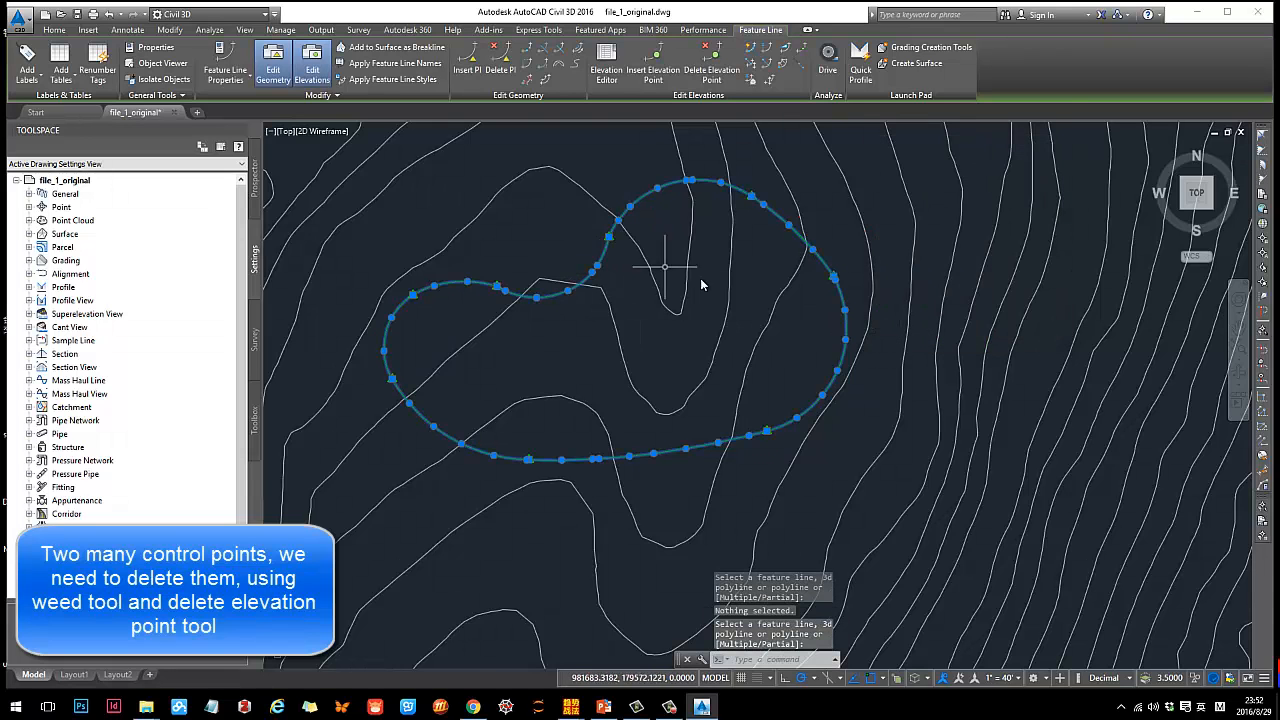
Weed the pond feature line's vertices a second time with the length factor set to 100'.
scroll(660, 282, down, 4)
scroll(633, 290, up, 4)
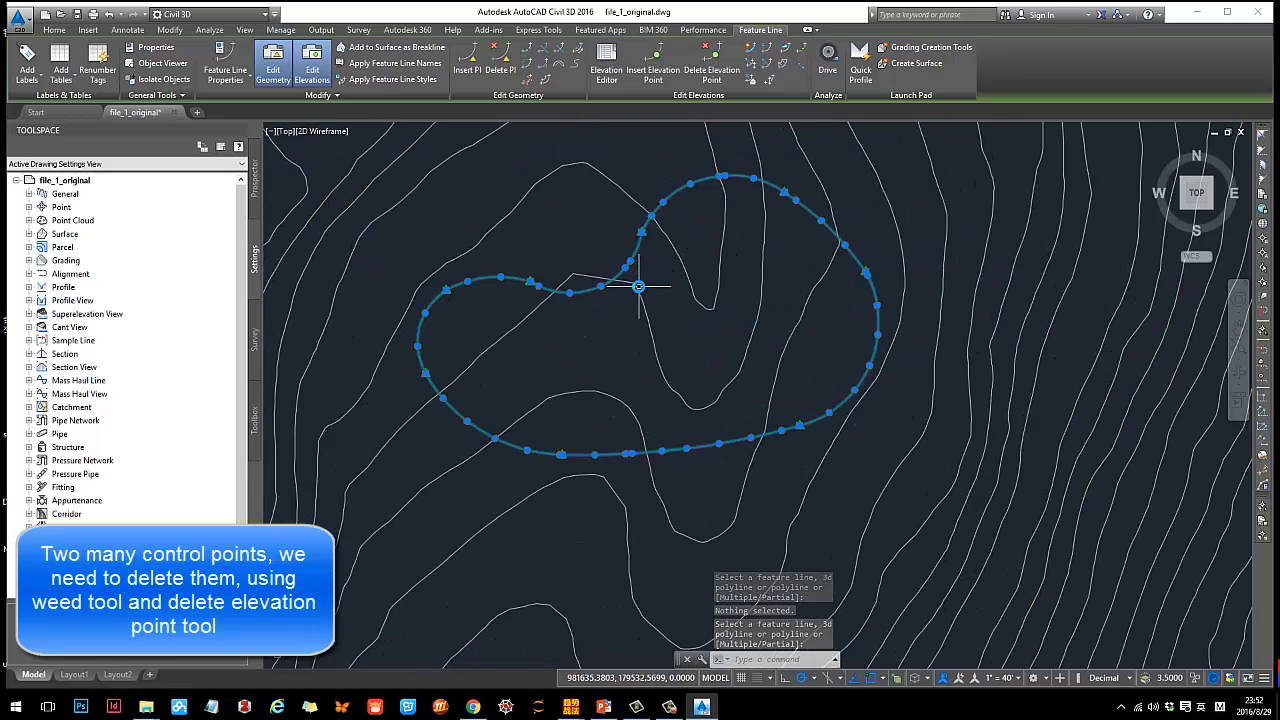
click(530, 84)
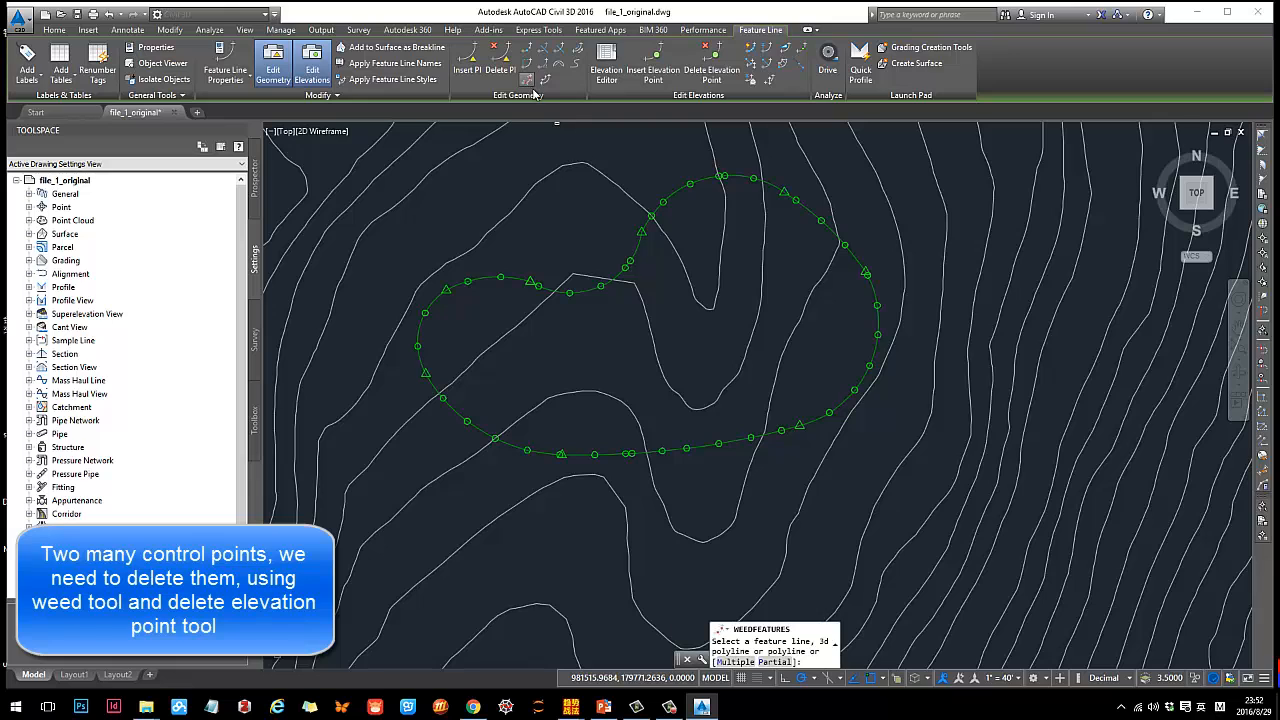
click(652, 218)
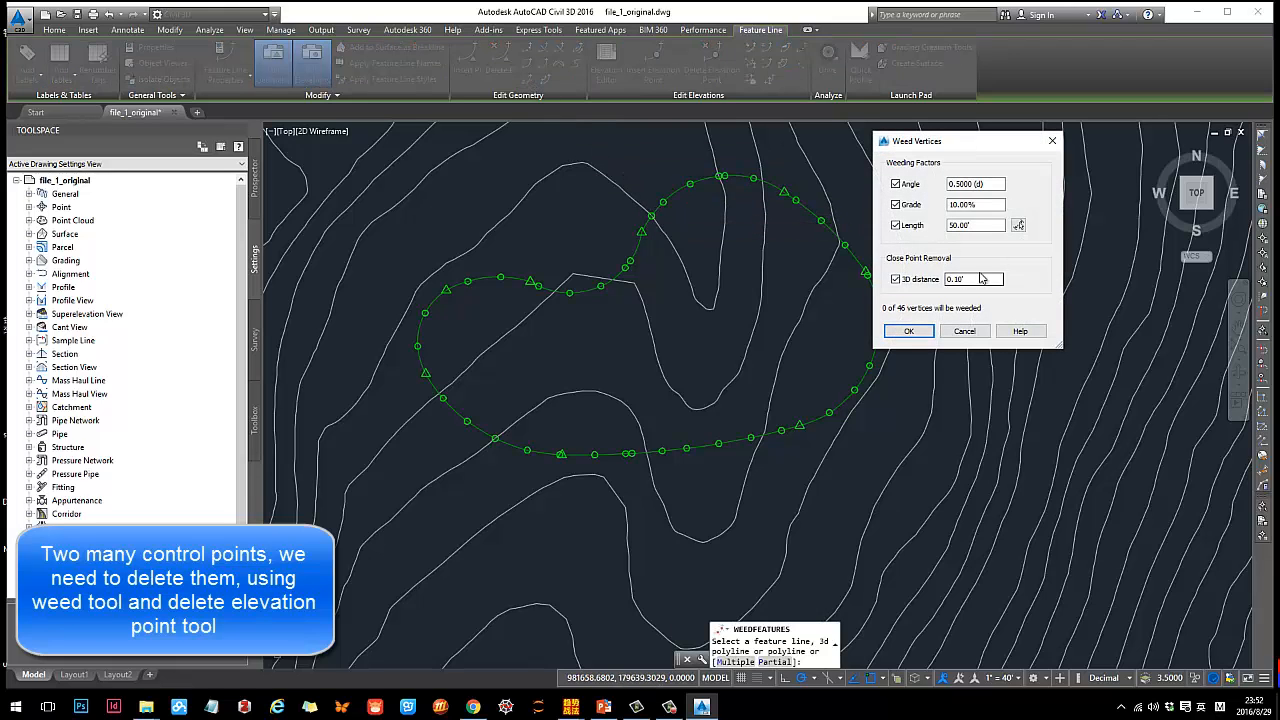
click(962, 204)
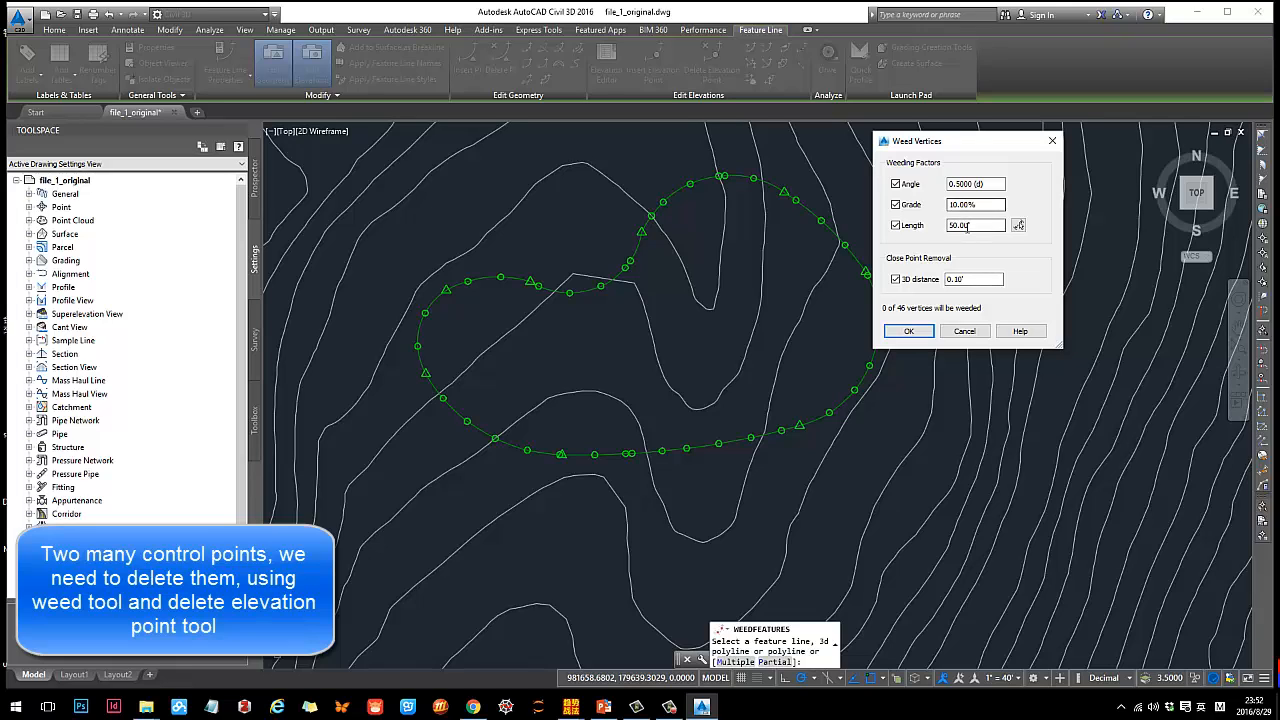
double_click(967, 226)
click(985, 278)
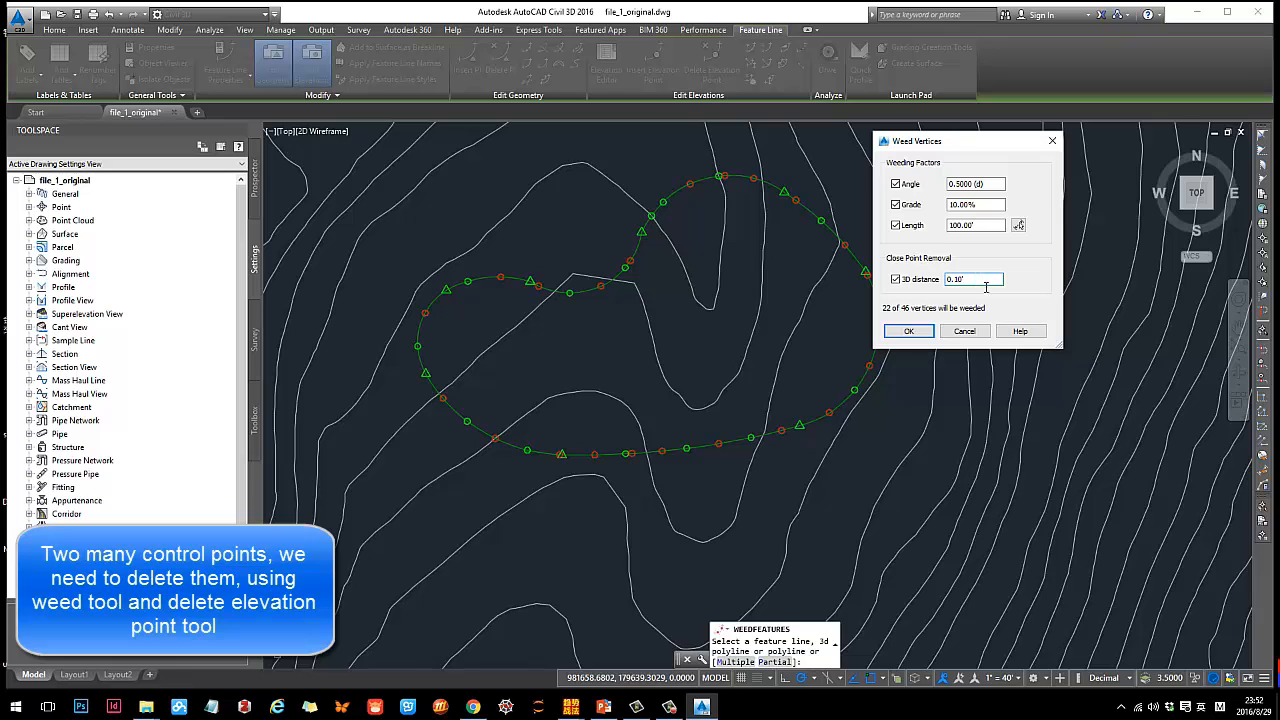
click(932, 336)
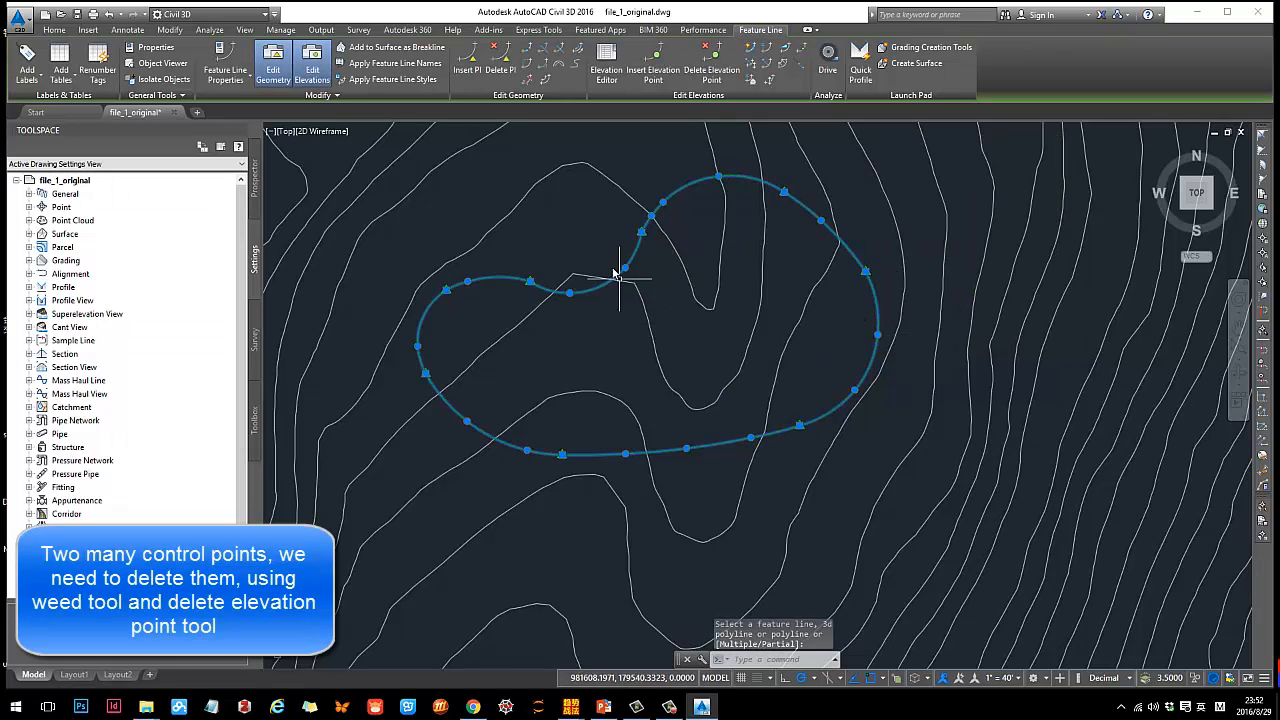
Reselect the pond feature line and examine its remaining points against the surrounding contours.
key(Escape)
scroll(700, 340, down, 3)
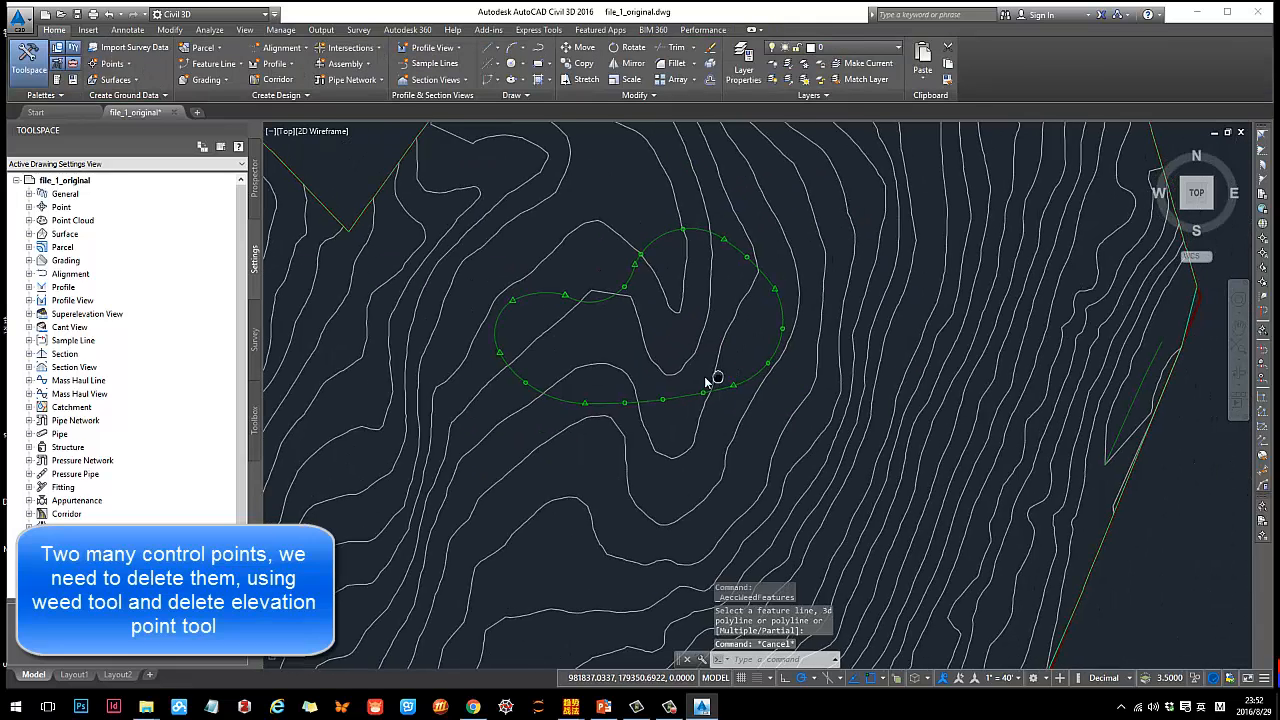
scroll(608, 389, up, 3)
click(606, 388)
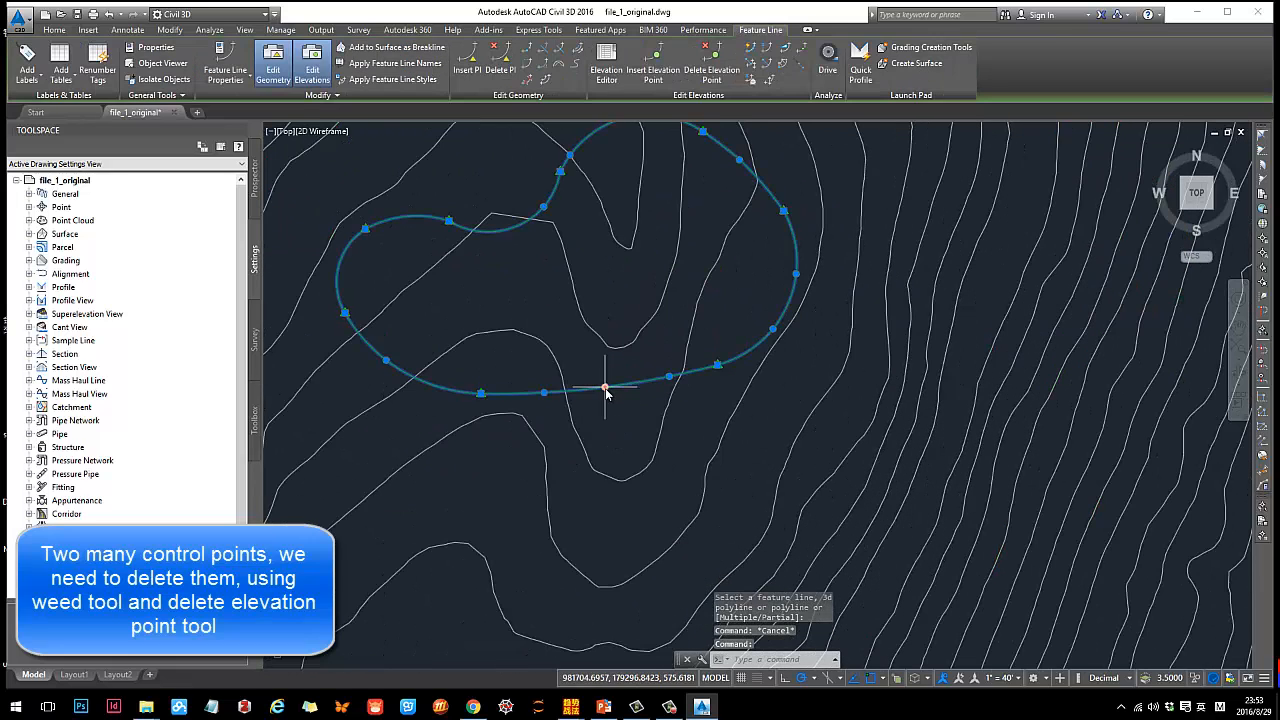
scroll(690, 248, up, 3)
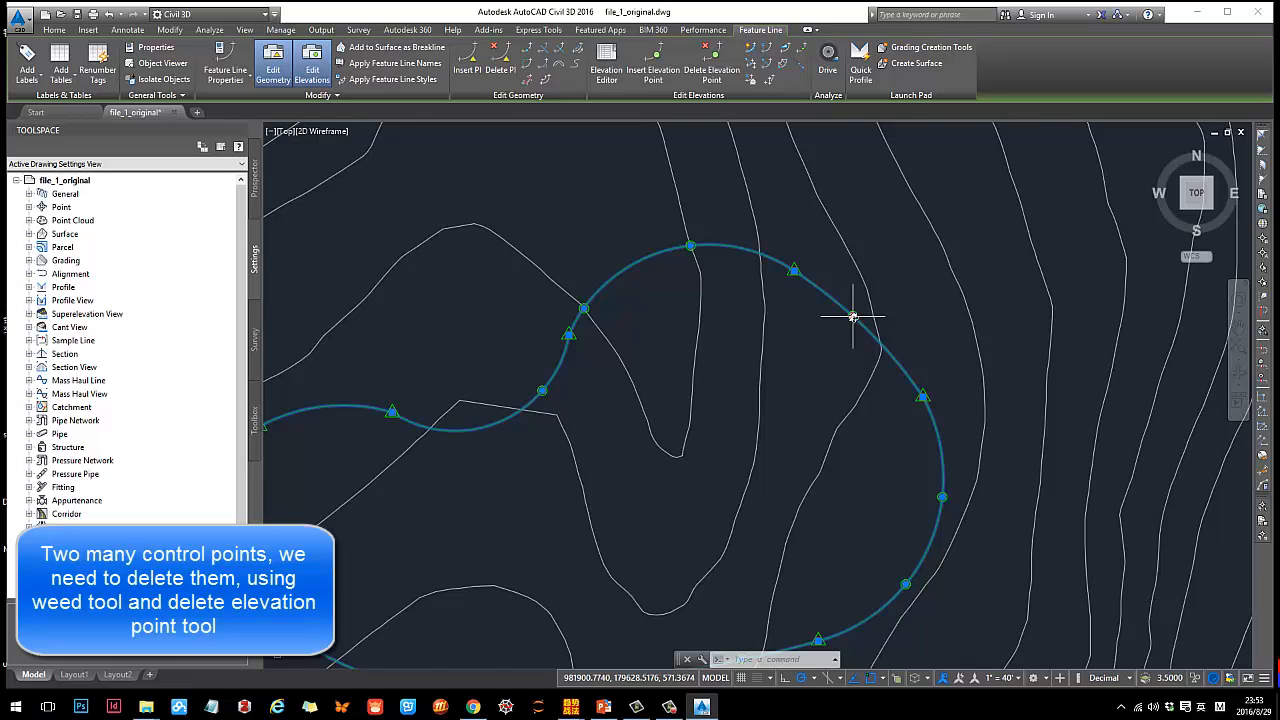
scroll(852, 317, down, 4)
mouse_move(749, 320)
middle_down()
mouse_move(685, 363)
mouse_move(649, 325)
middle_up()
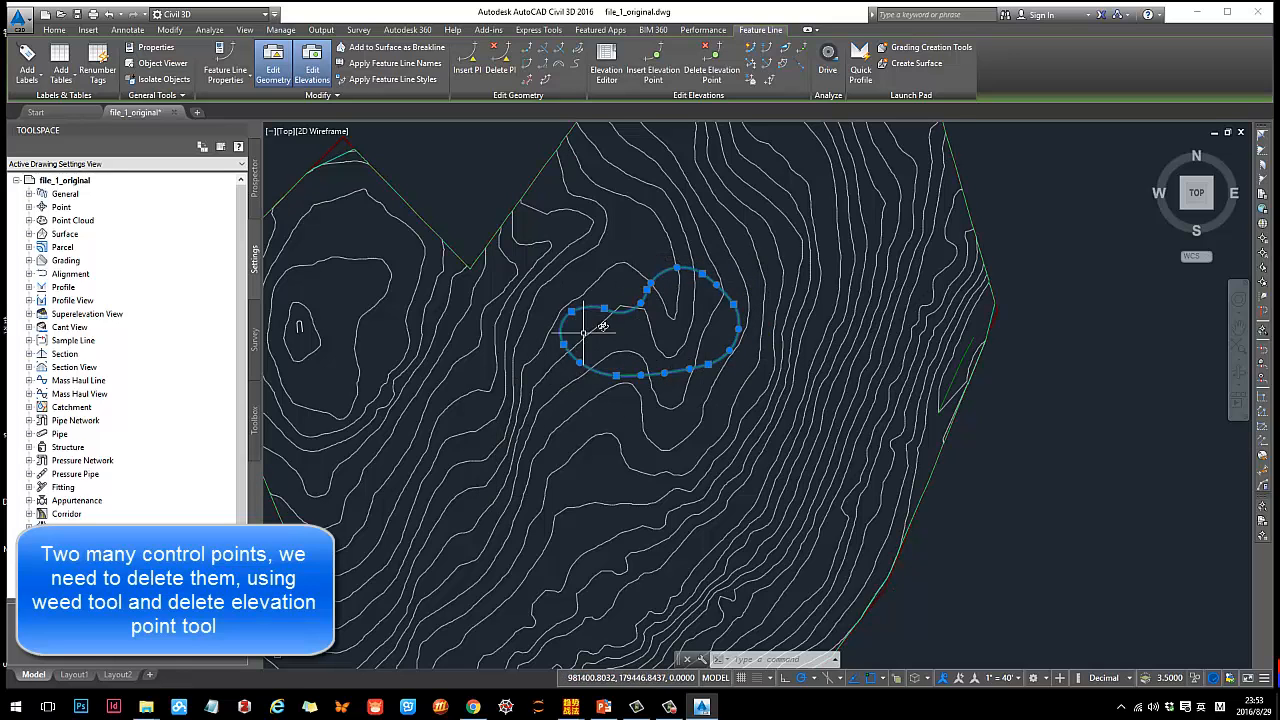
scroll(584, 333, up, 4)
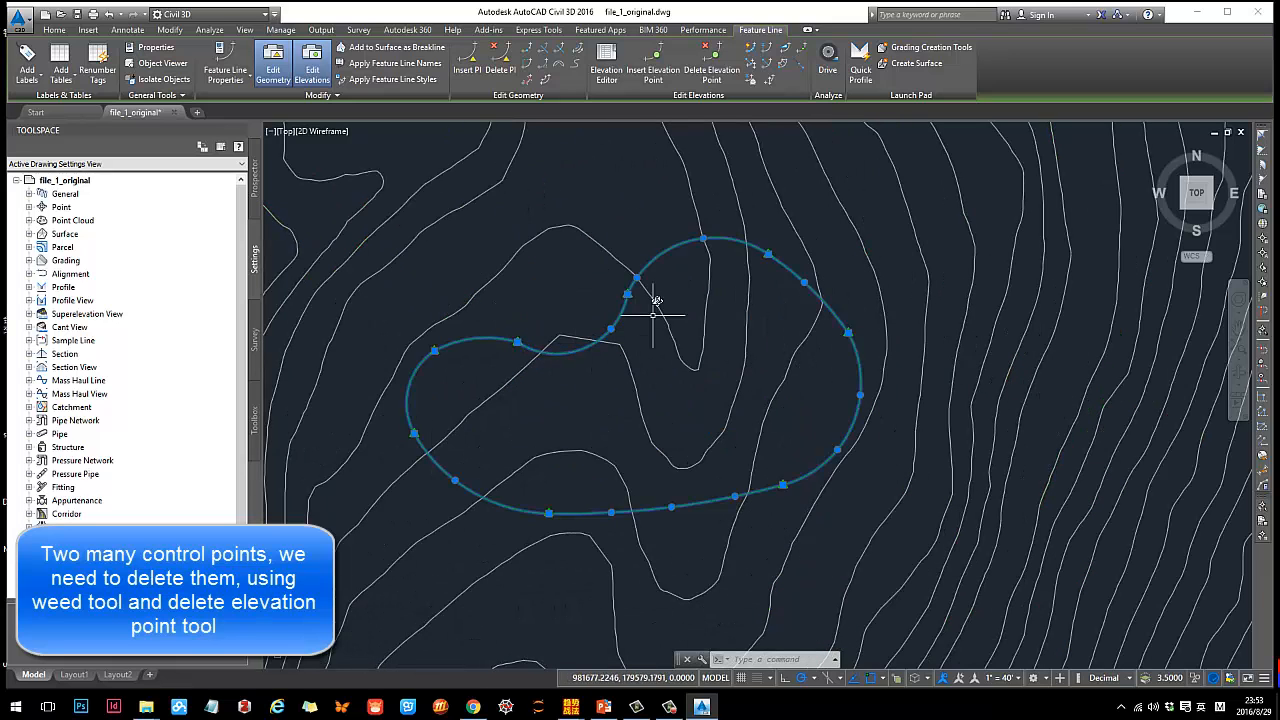
middle_drag(686, 359, 724, 290)
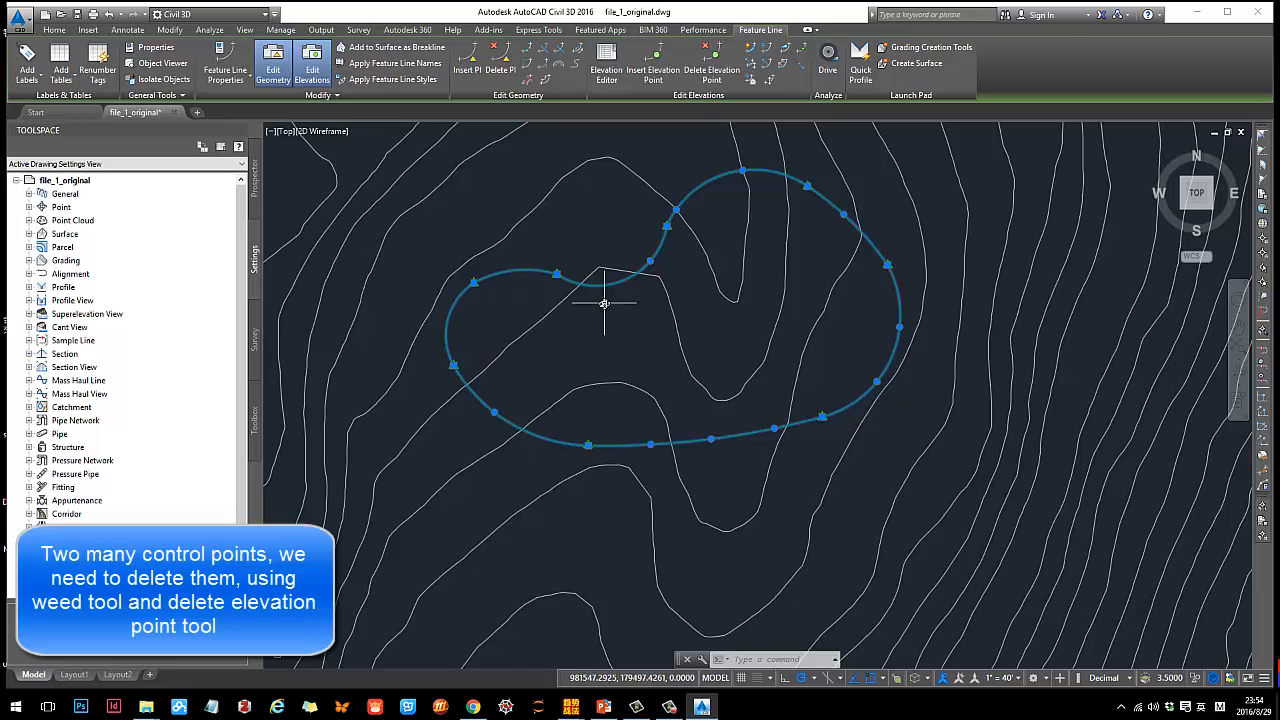
middle_drag(846, 343, 871, 314)
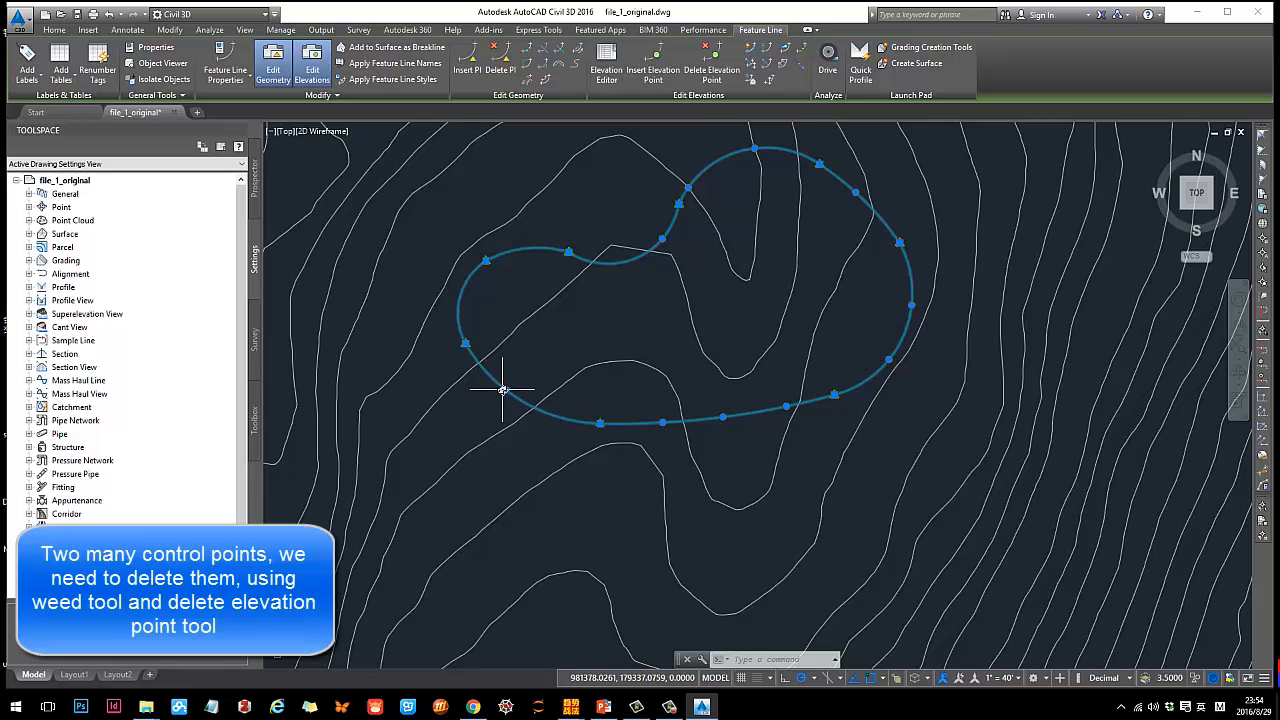
Select the pond feature line and open its points in the Elevation Editor.
click(407, 188)
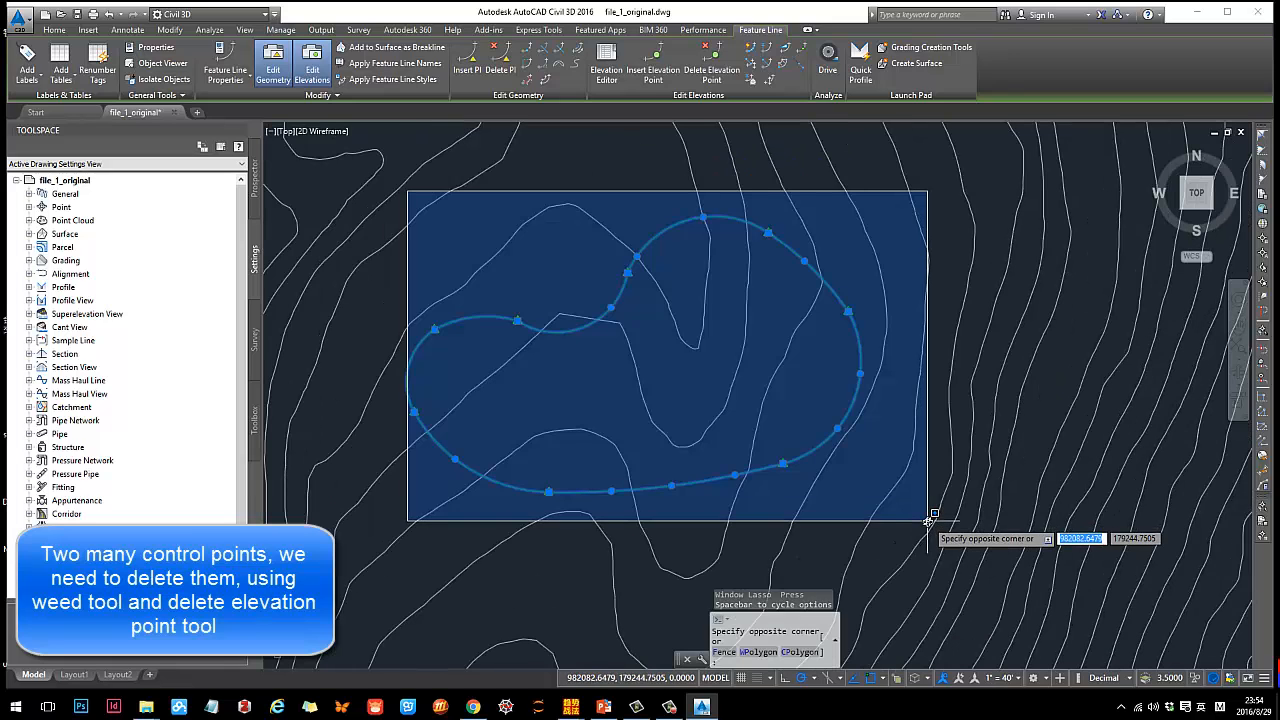
click(928, 521)
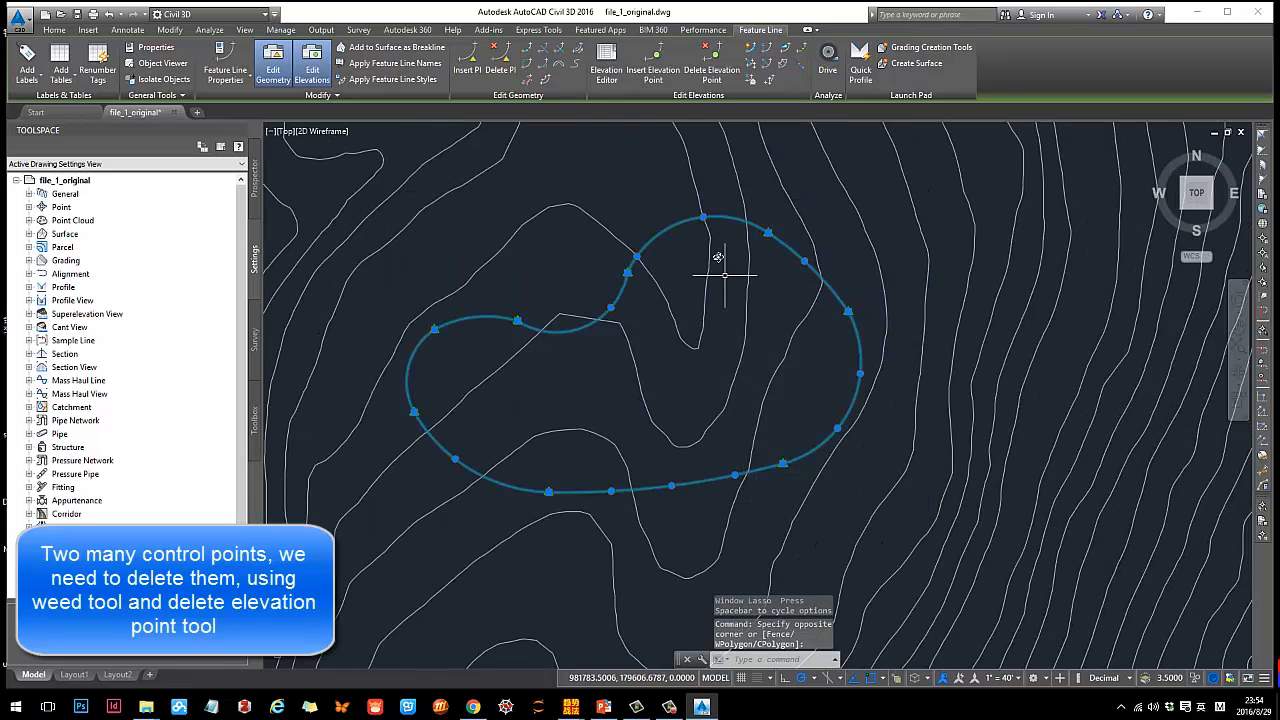
click(606, 62)
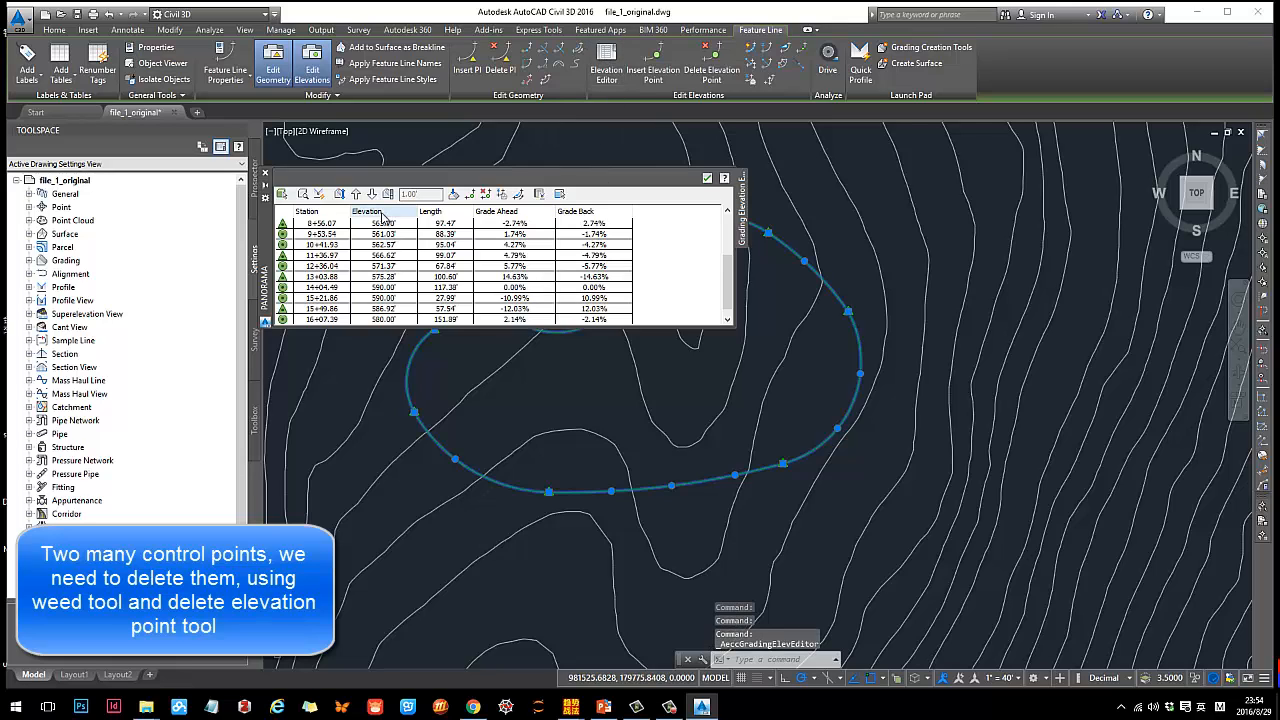
scroll(396, 262, down, 1)
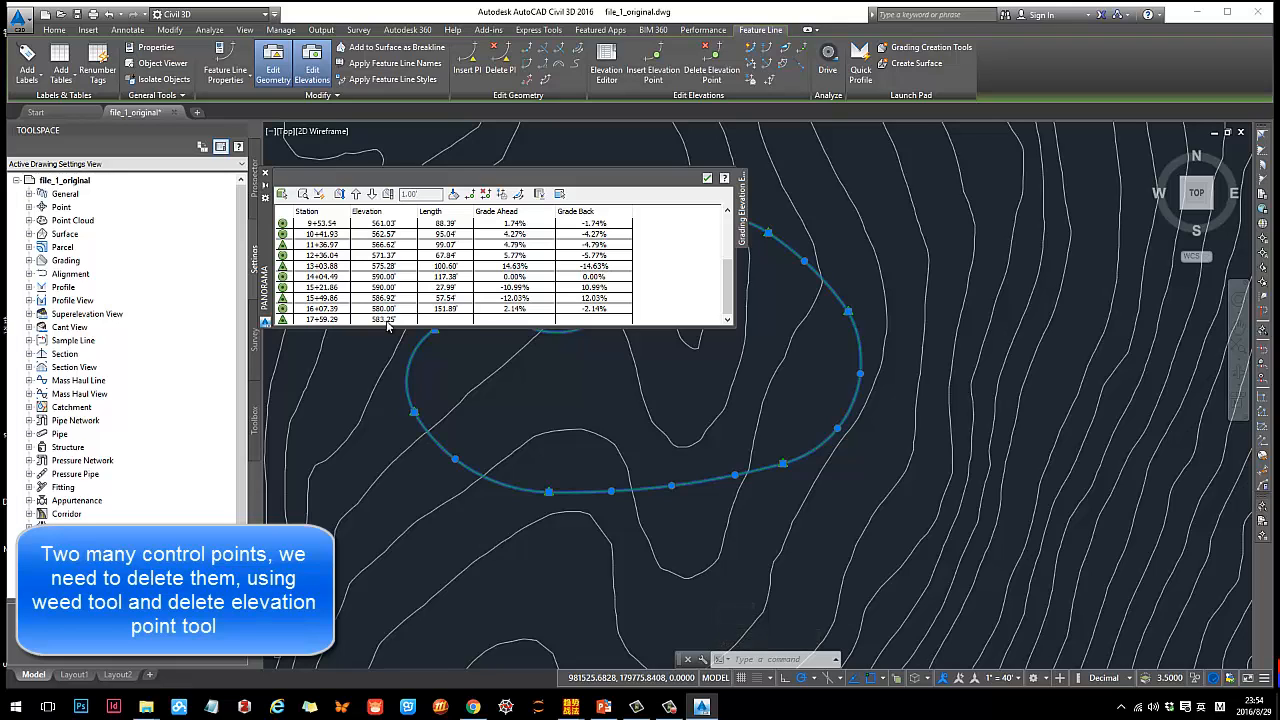
scroll(388, 325, up, 3)
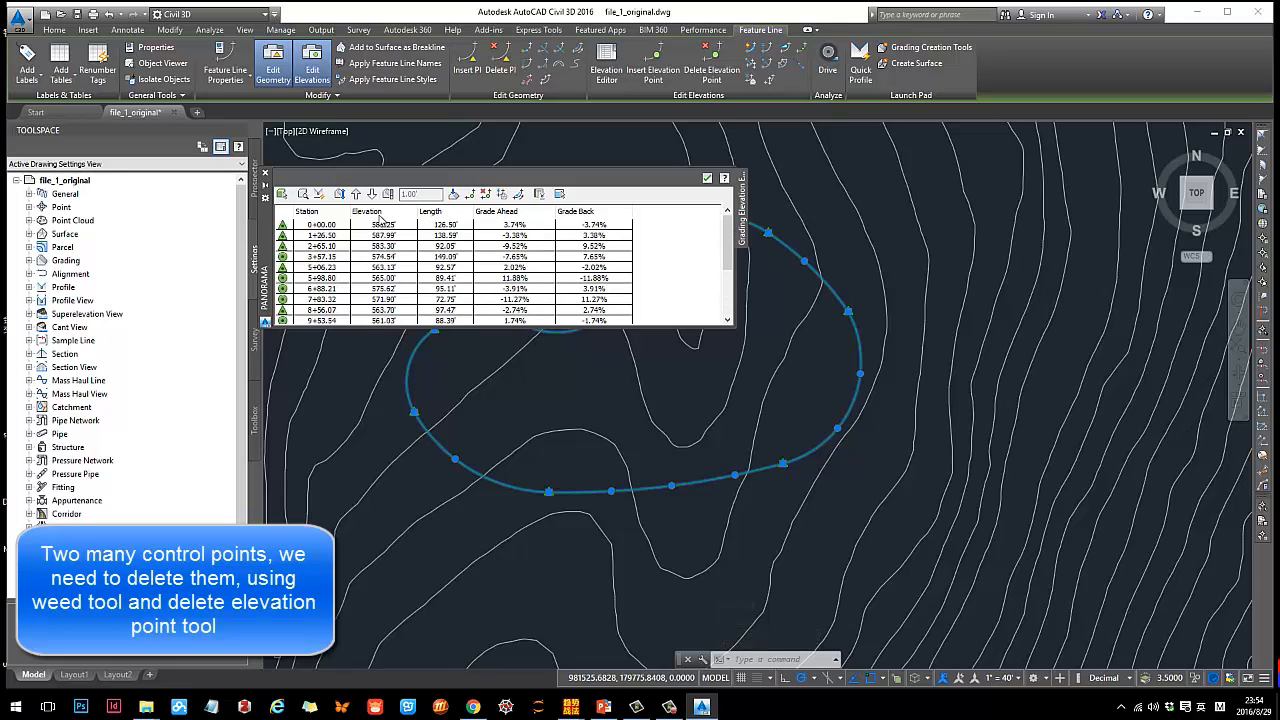
Examine the elevations and grades of the feature line's individual points from the first station to the last.
click(382, 235)
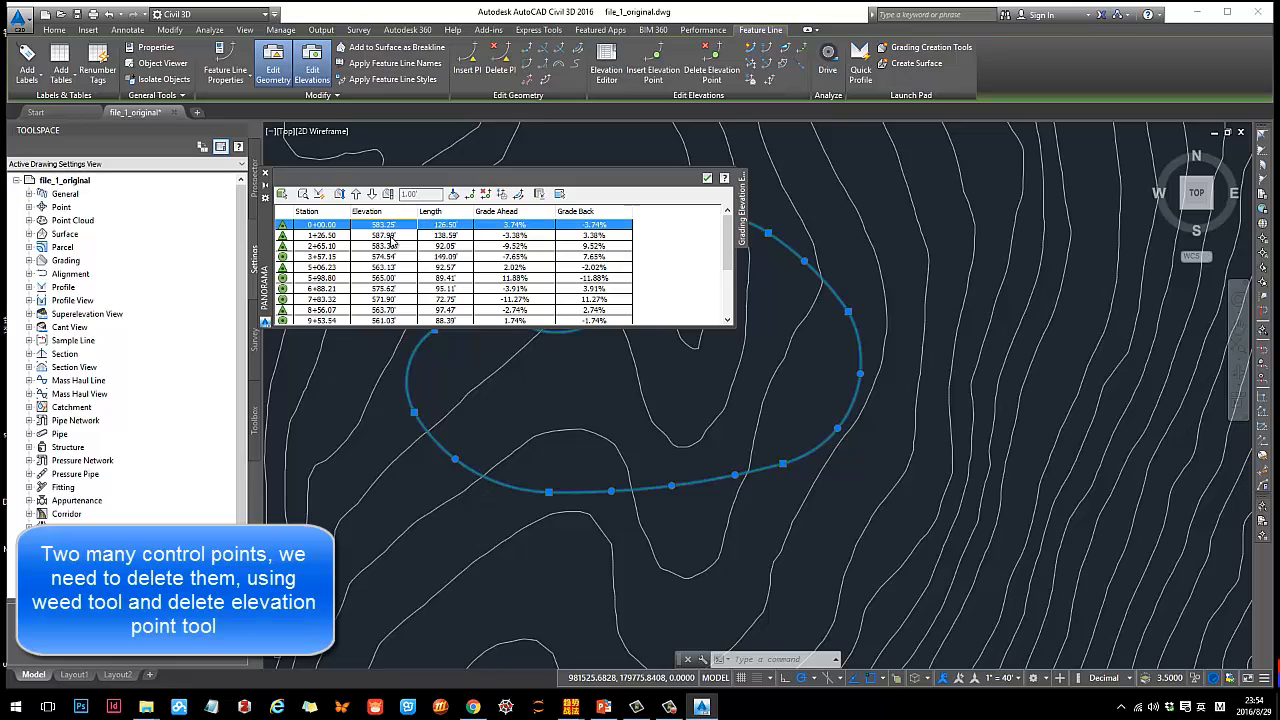
click(385, 268)
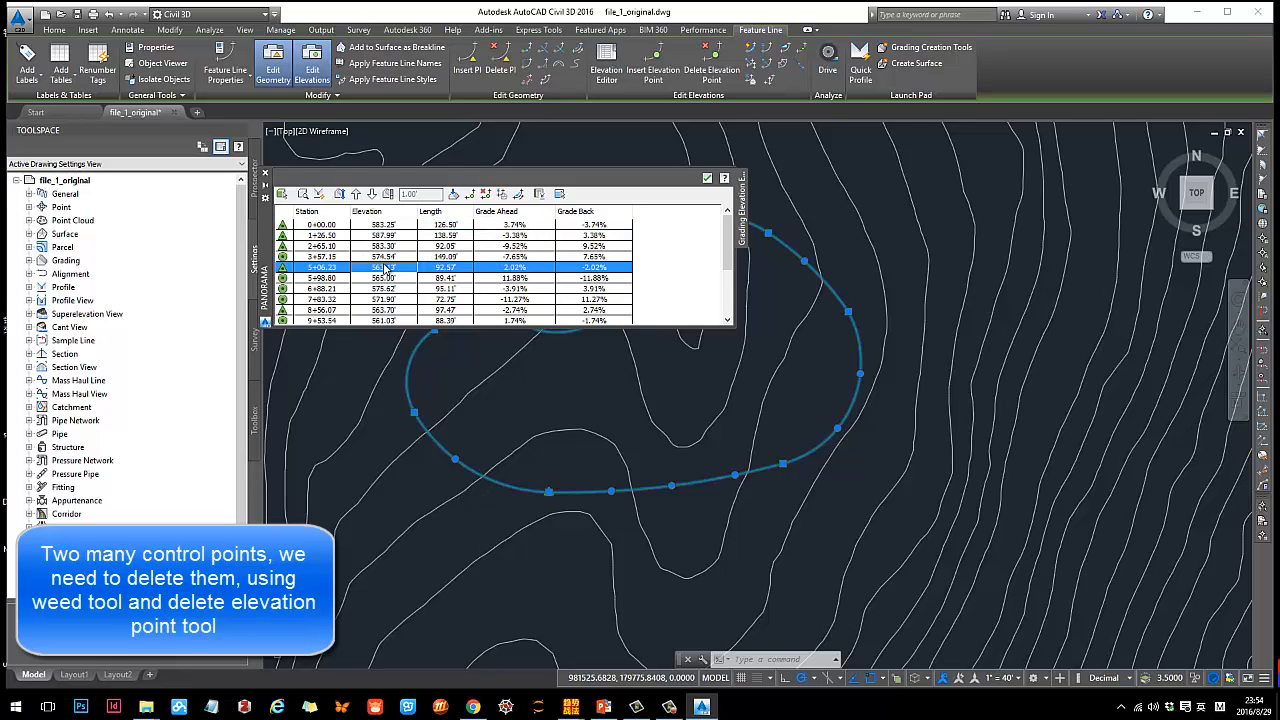
click(374, 225)
click(375, 236)
click(375, 256)
click(284, 227)
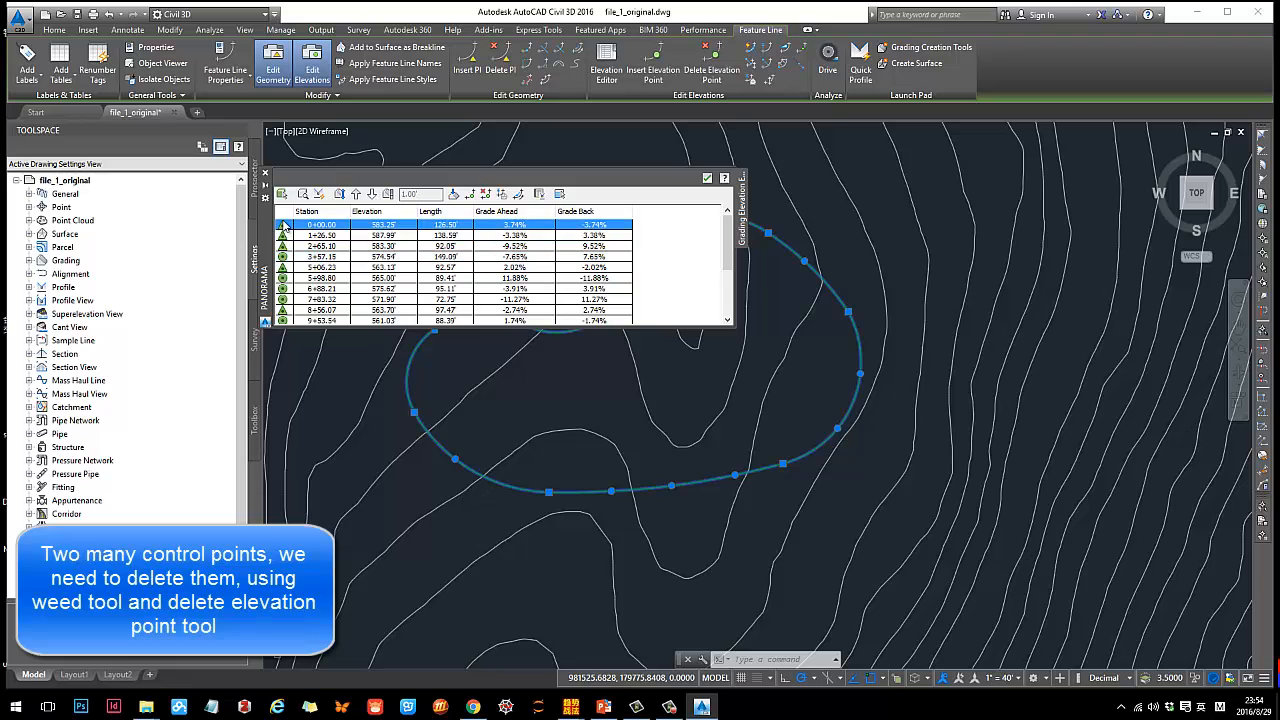
click(369, 249)
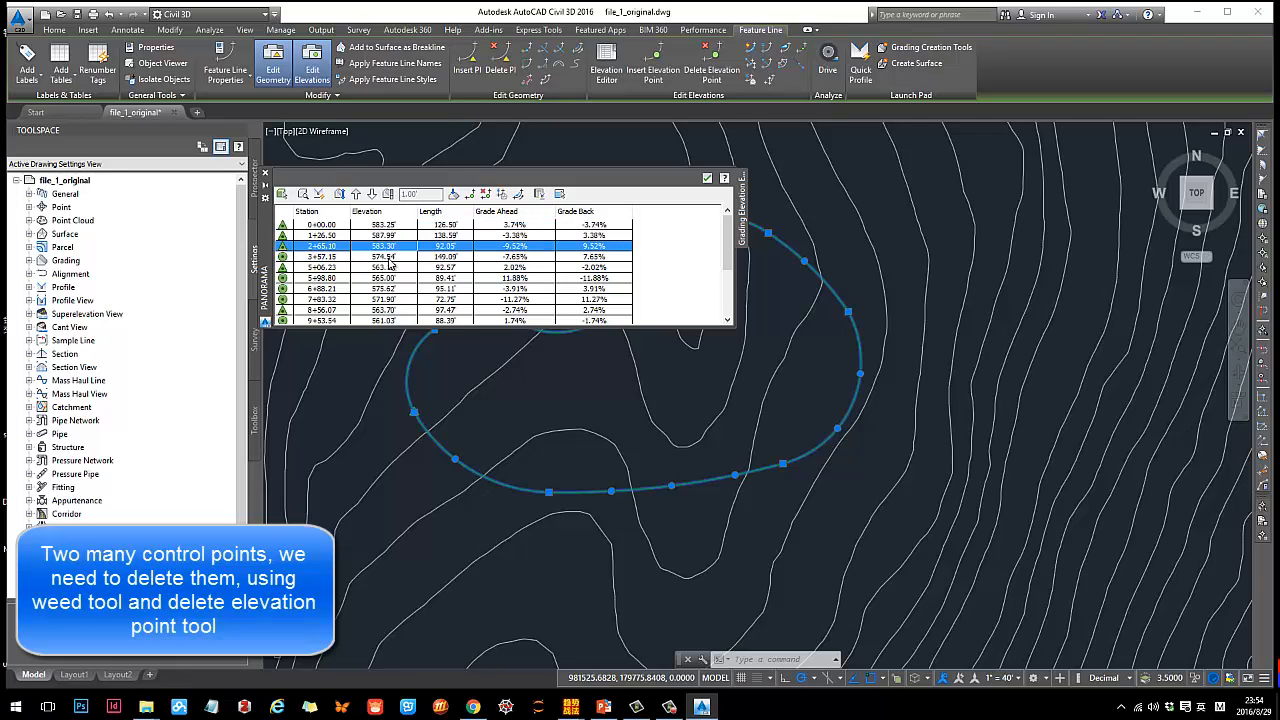
scroll(390, 265, down, 3)
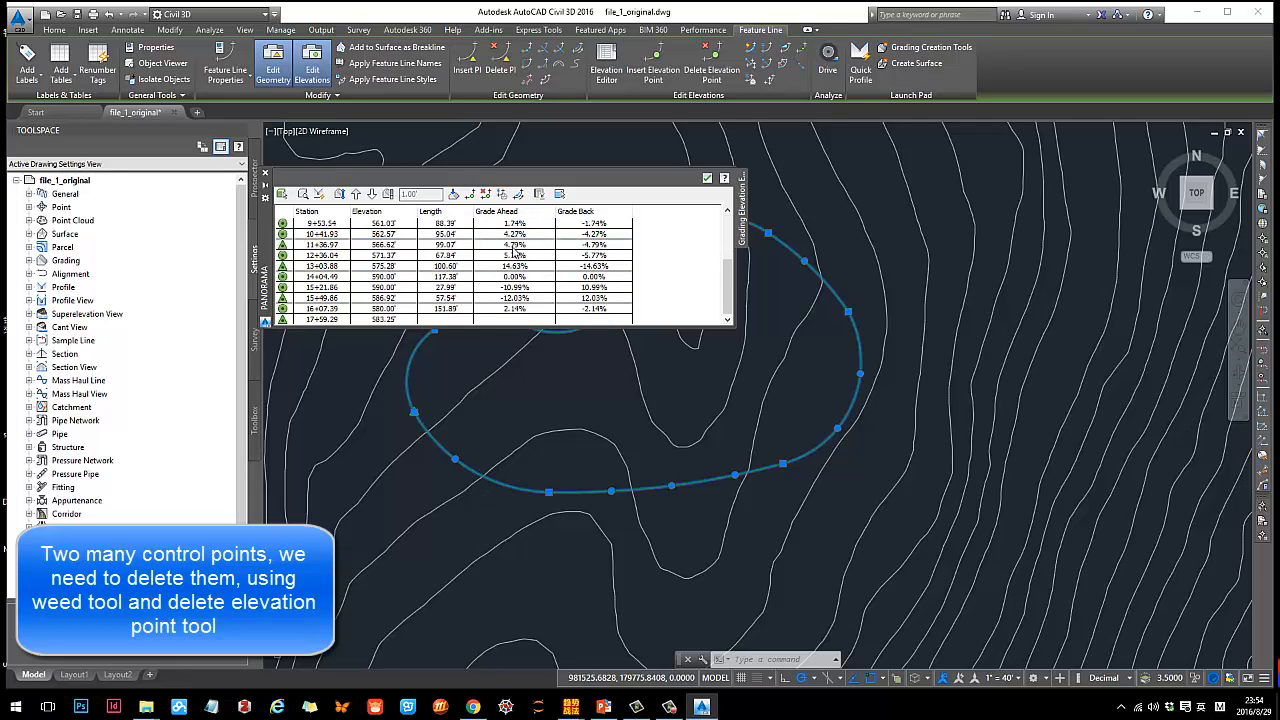
scroll(343, 257, up, 3)
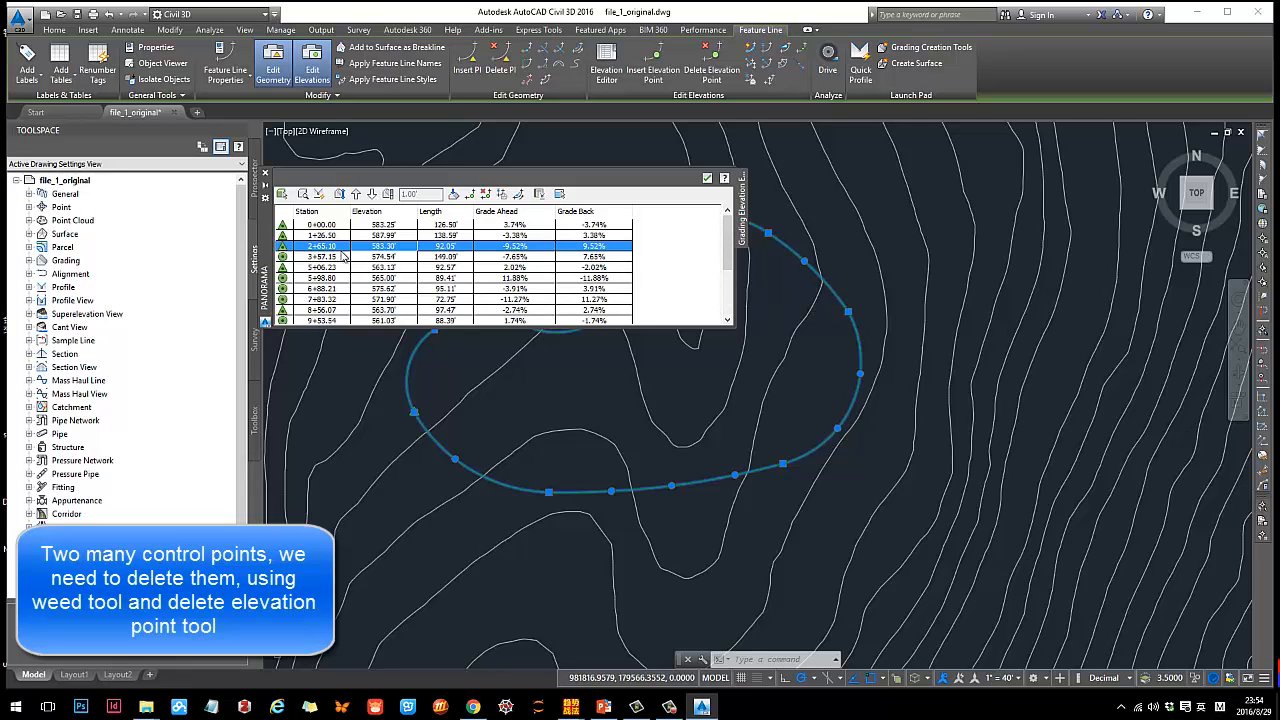
Set the elevation of all the pond feature line's points to 600' together and close the Elevation Editor.
click(283, 229)
scroll(305, 248, down, 3)
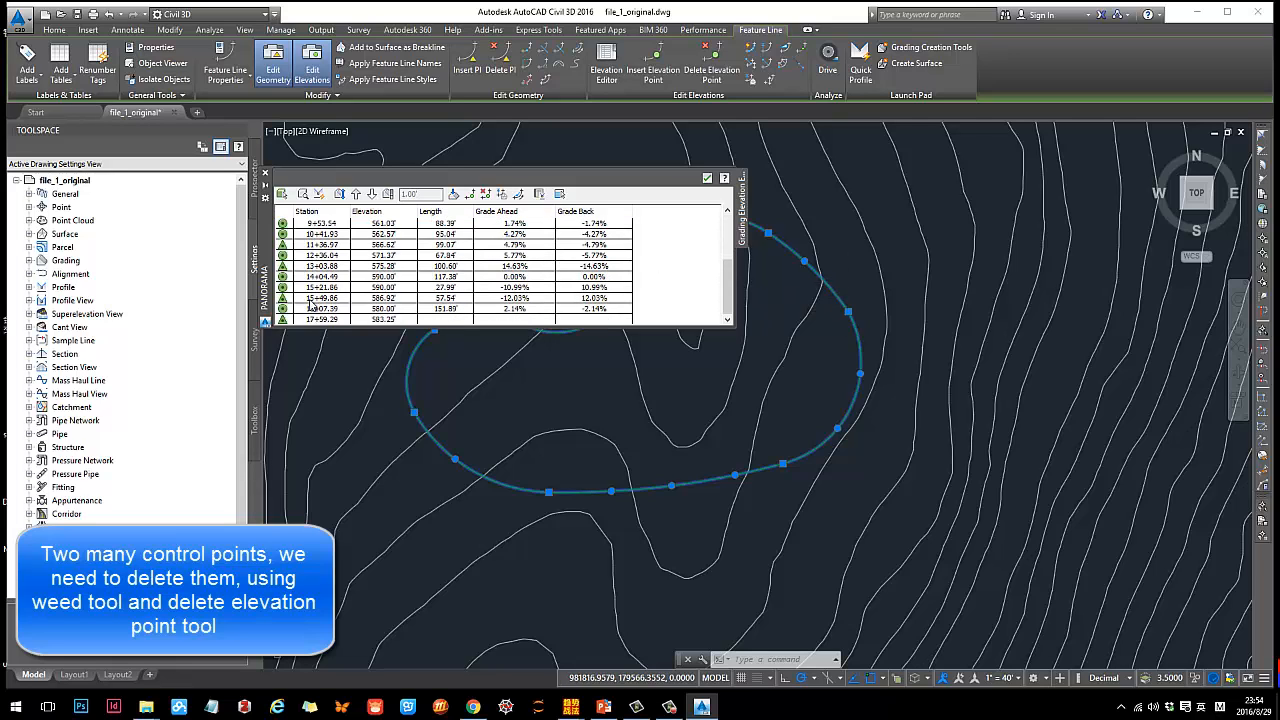
shift+click(310, 320)
scroll(409, 300, up, 3)
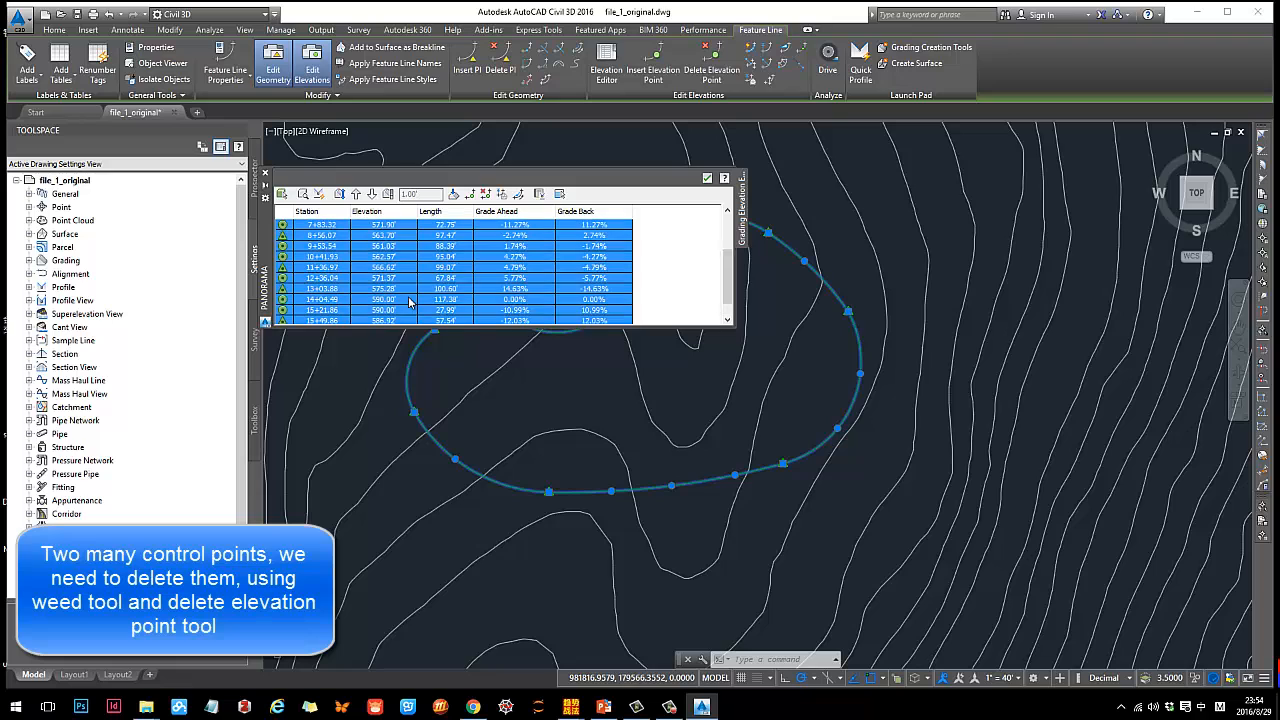
click(387, 226)
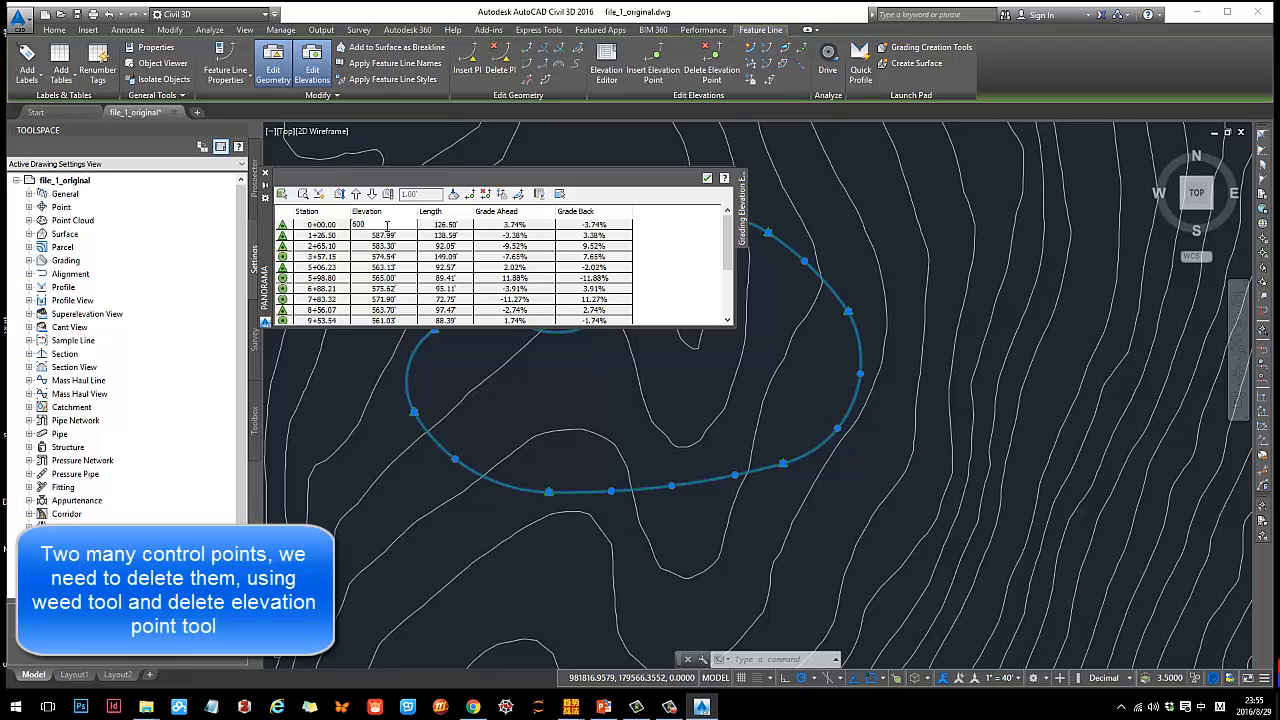
key(Return)
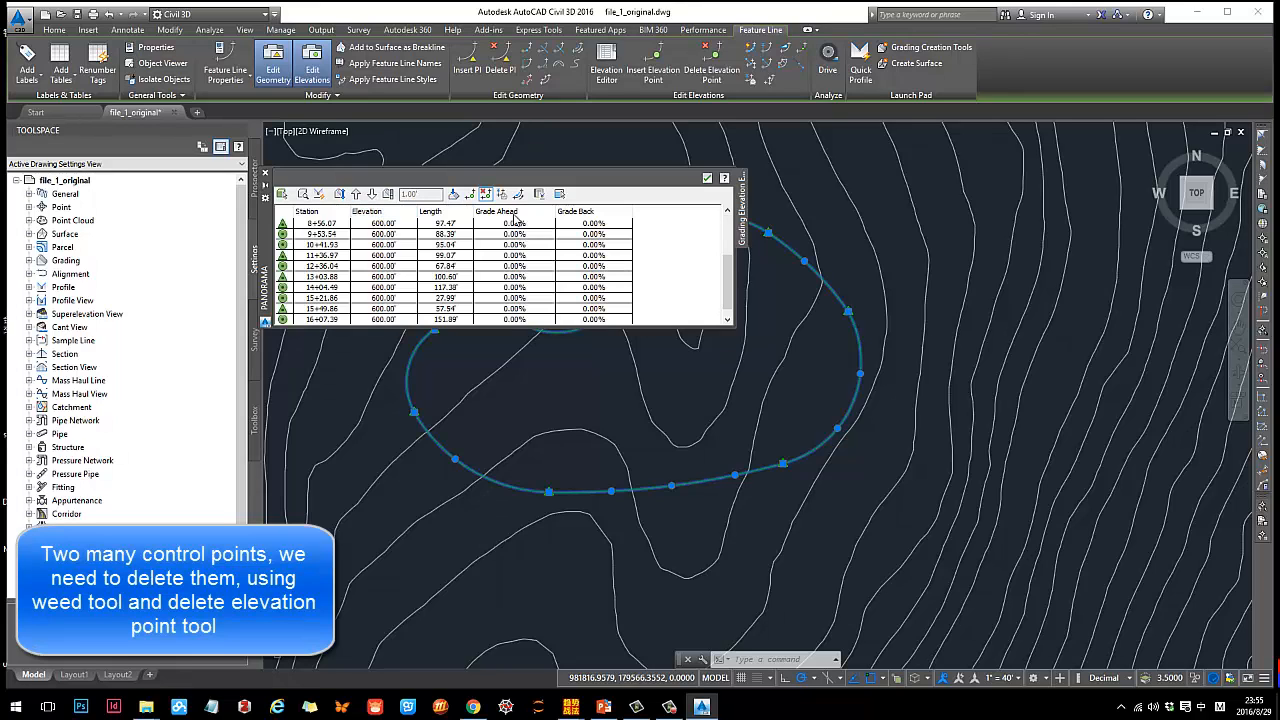
click(684, 259)
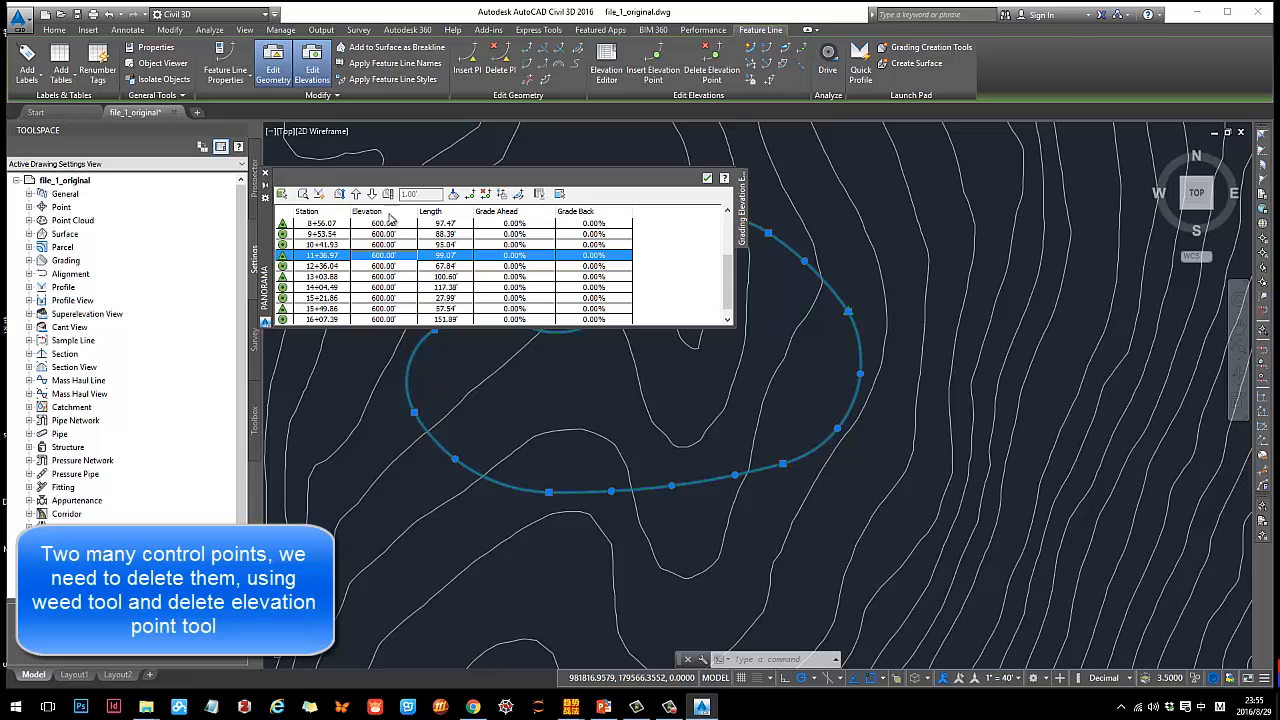
scroll(330, 215, up, 3)
click(265, 176)
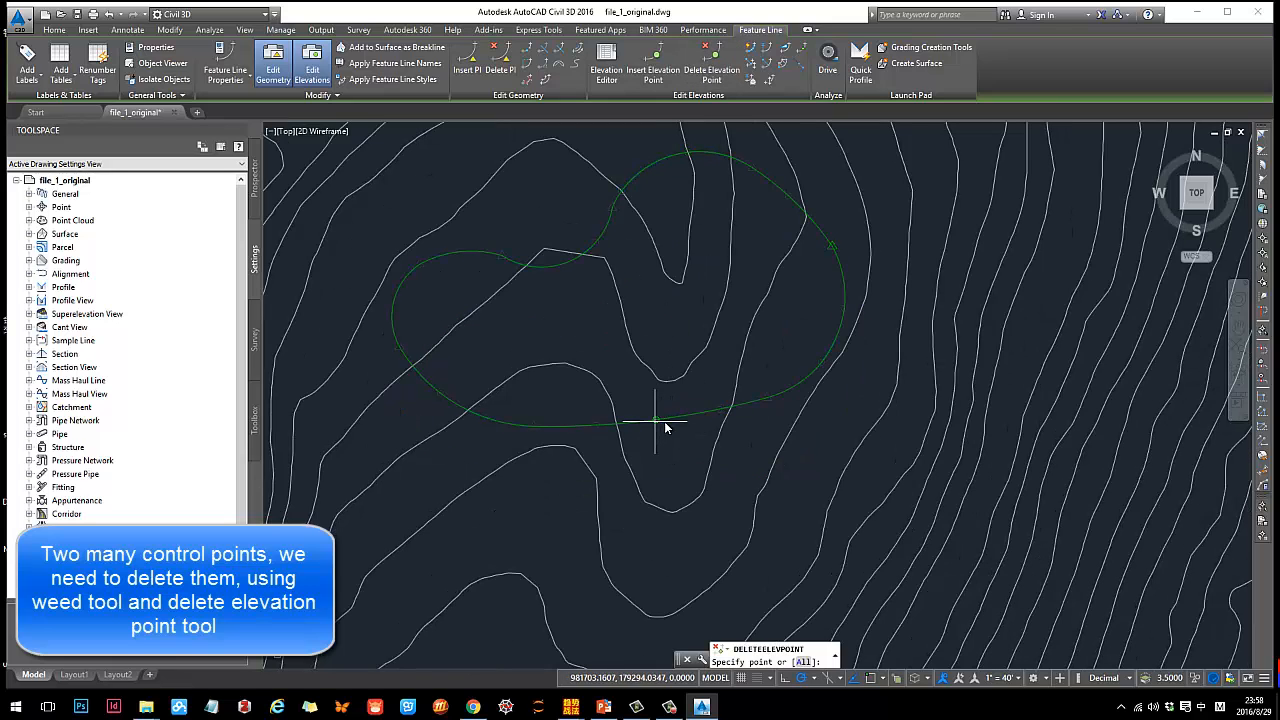
Delete the intermediate elevation points around the pond feature line, leaving only its triangular vertices.
click(707, 62)
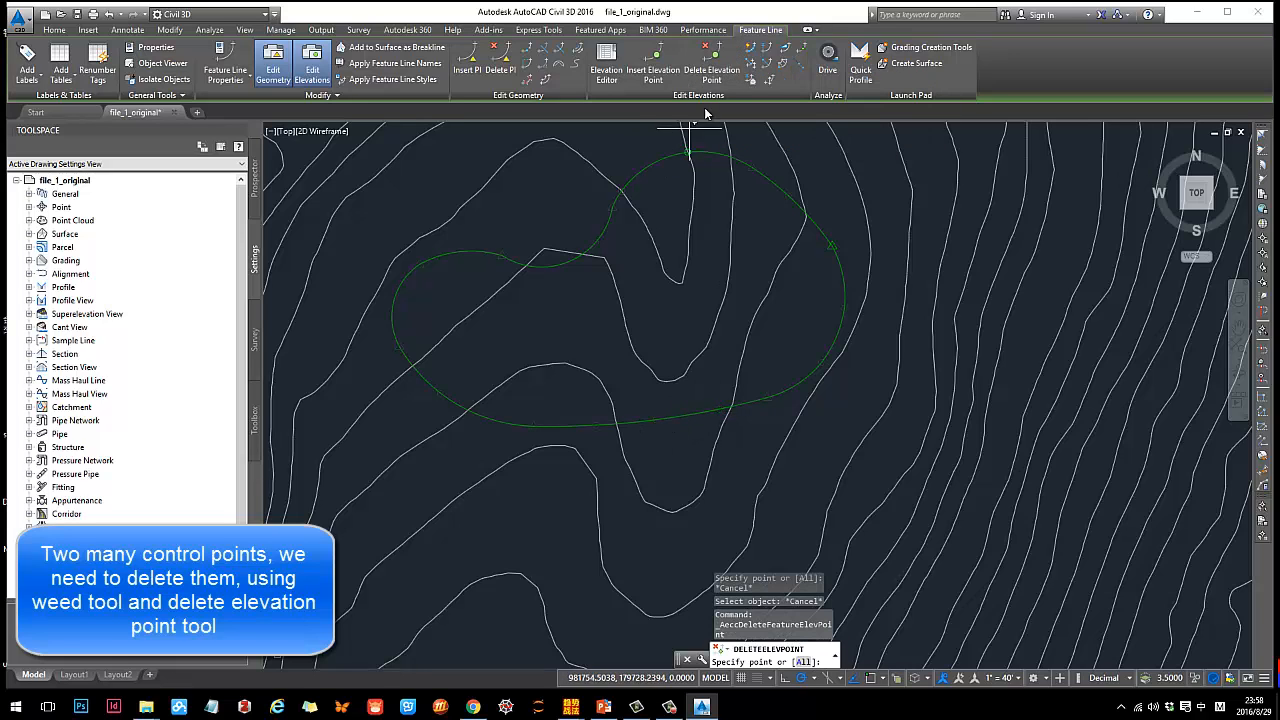
click(657, 430)
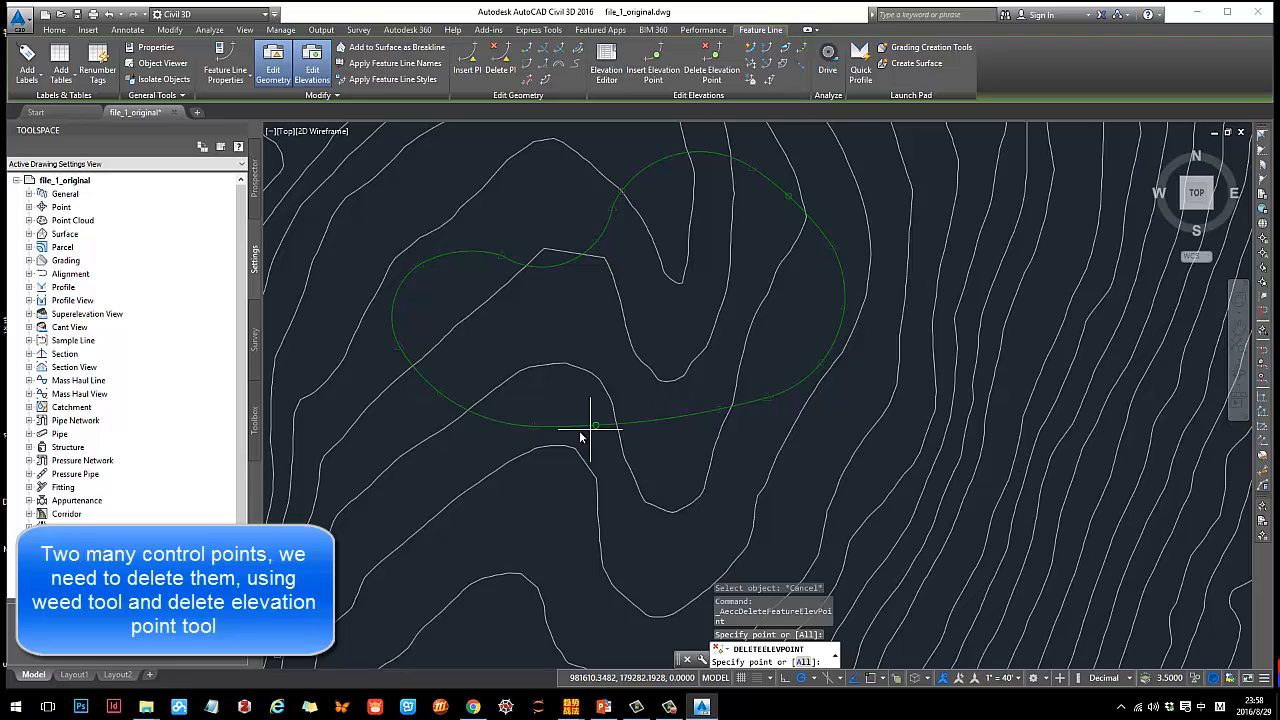
click(441, 394)
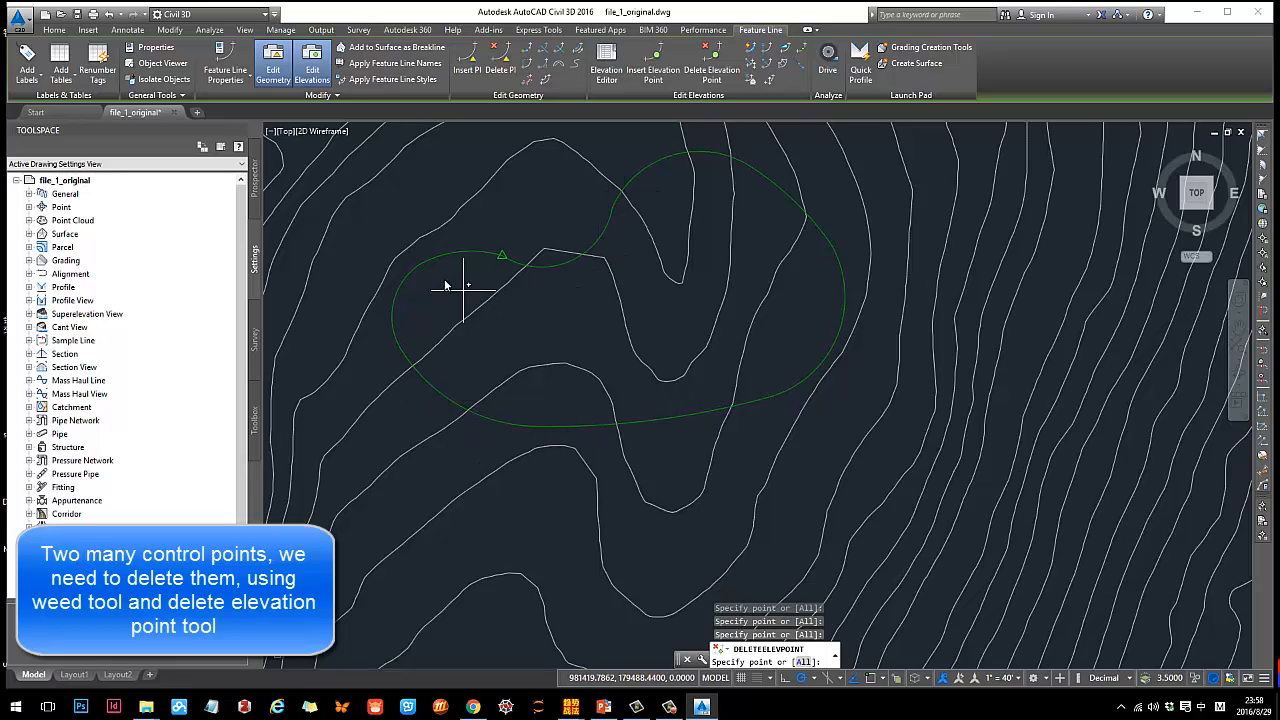
click(720, 408)
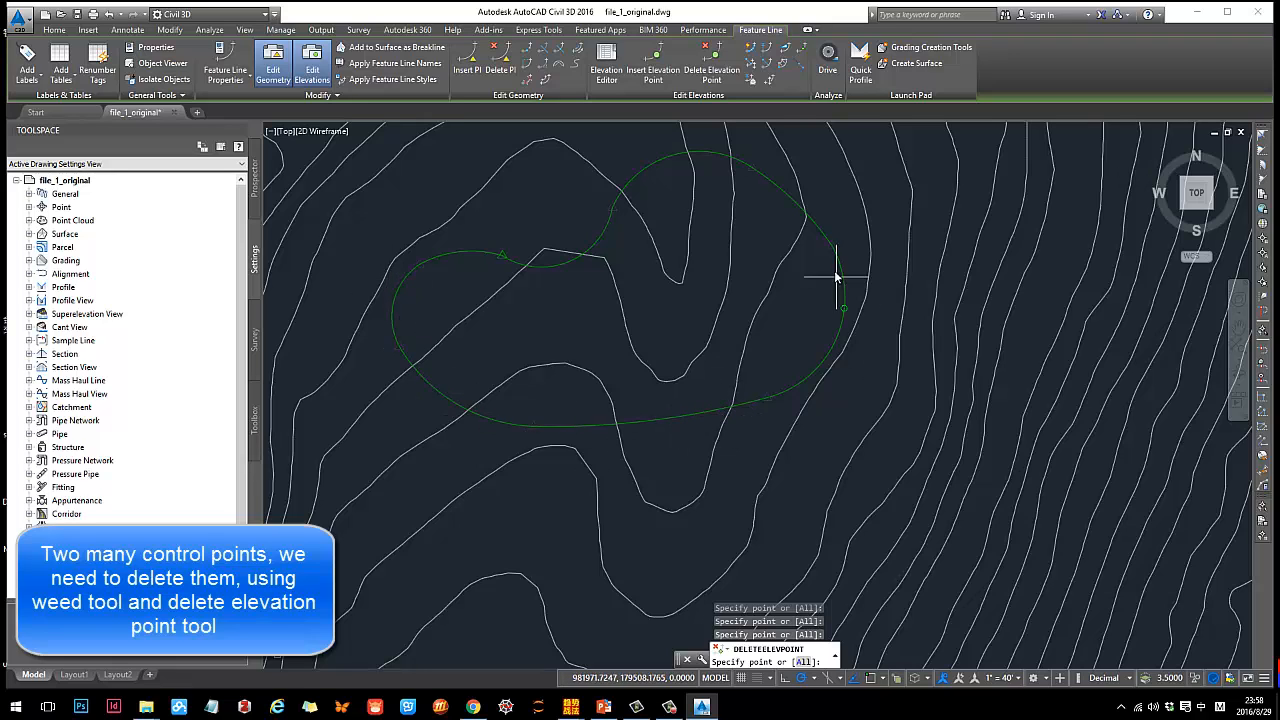
click(846, 310)
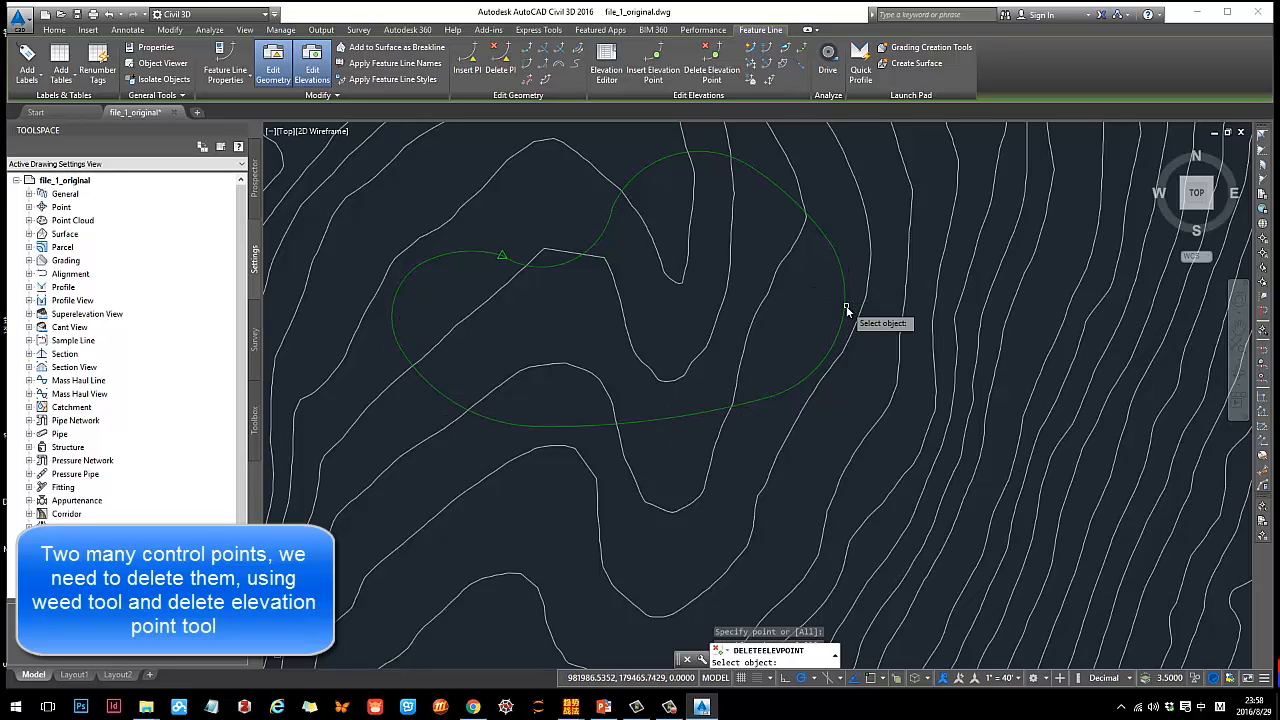
click(778, 186)
click(779, 189)
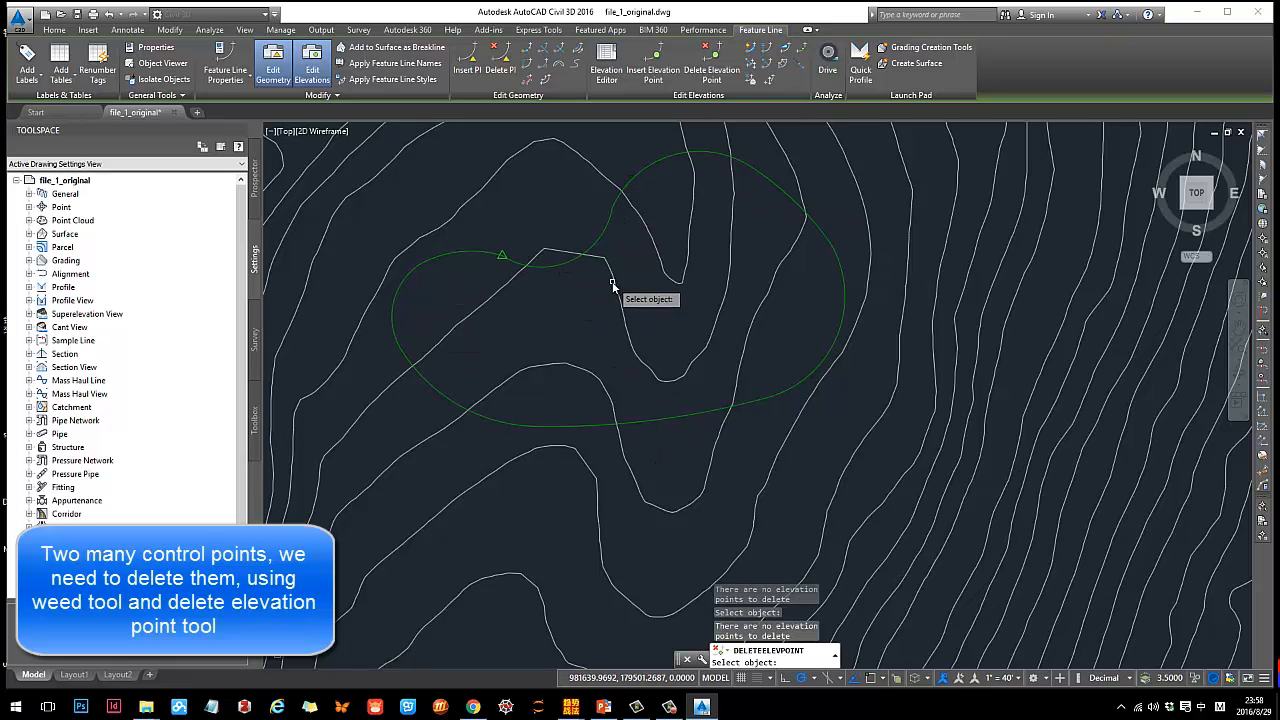
key(Return)
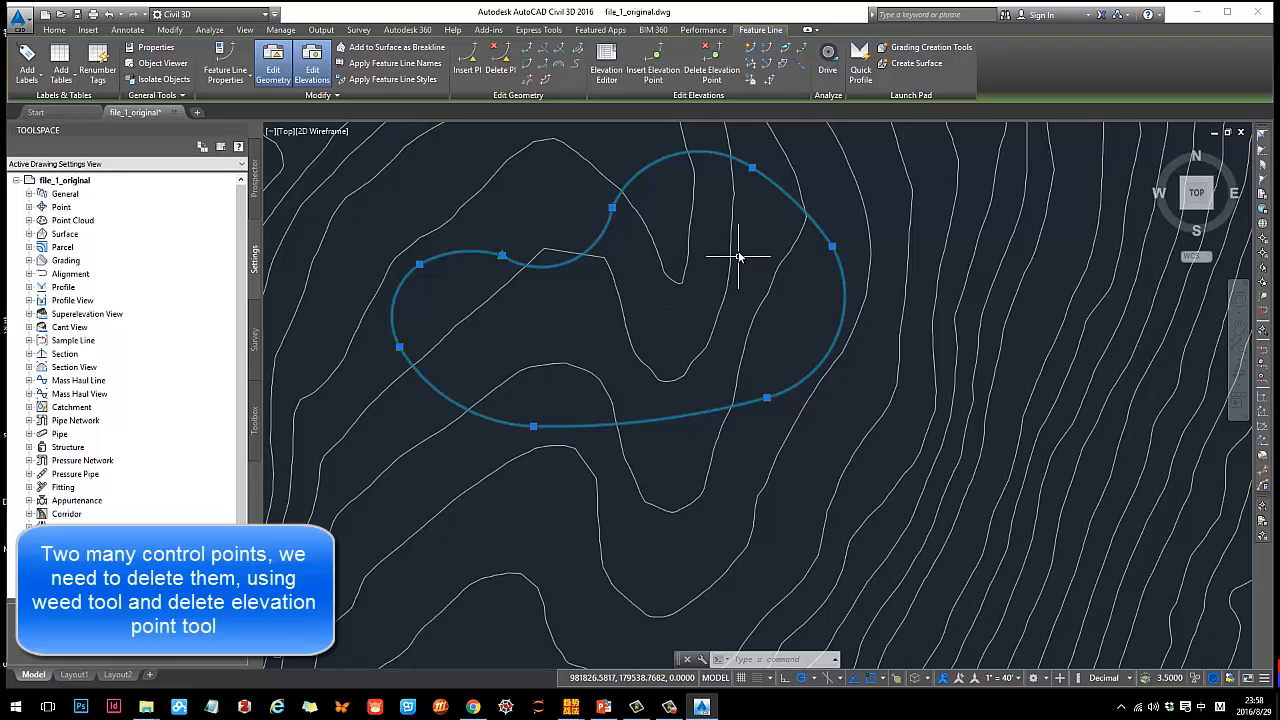
Check the remaining points of the pond feature line in the Elevation Editor and close it again.
click(606, 64)
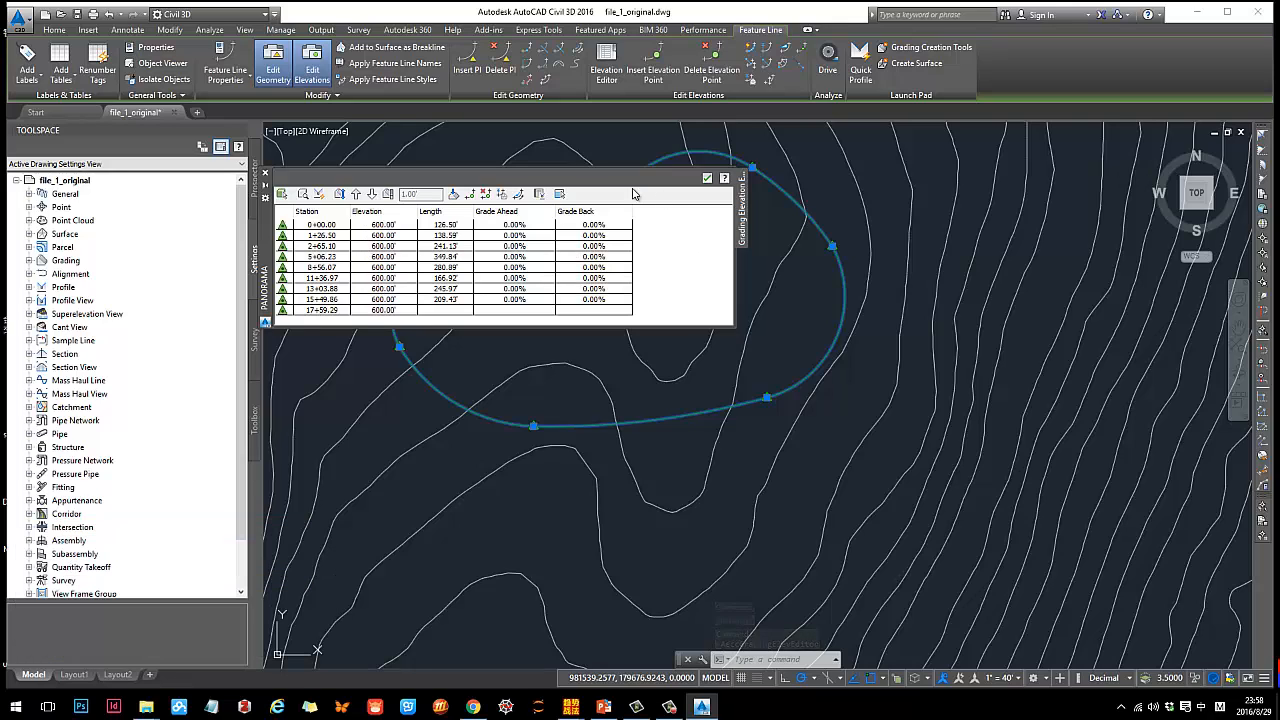
click(265, 173)
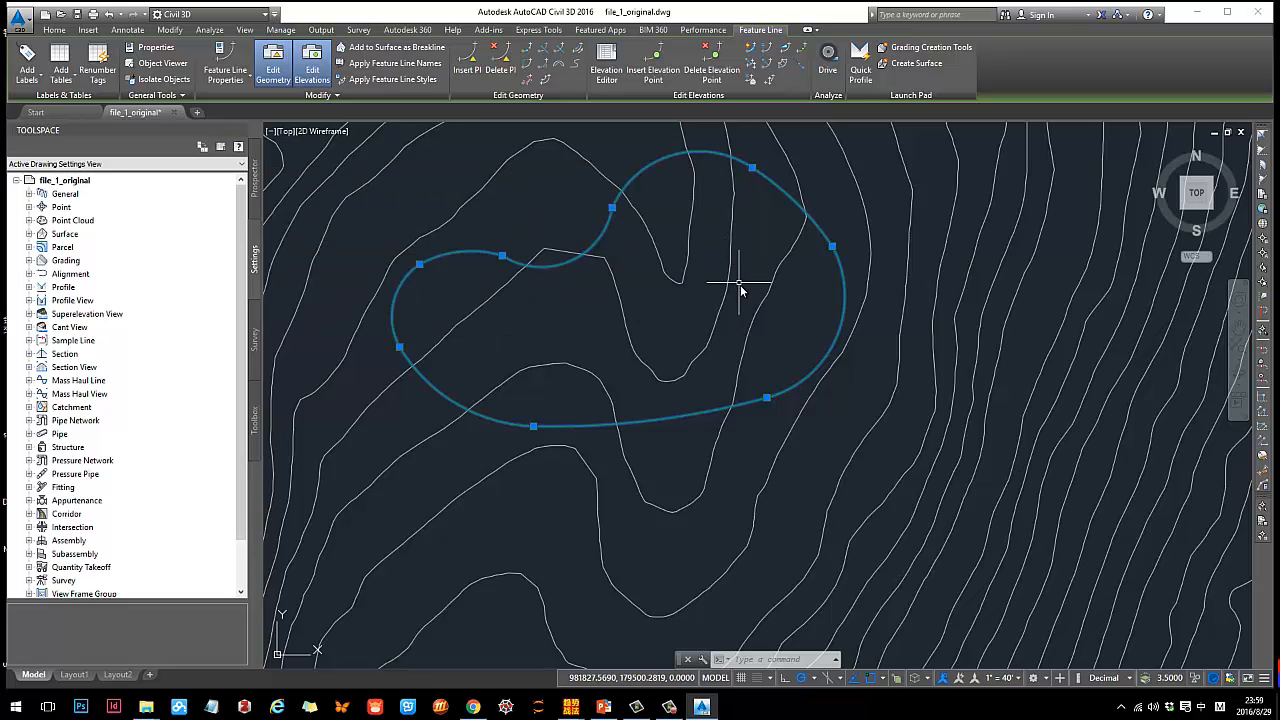
mouse_move(740, 290)
middle_down()
mouse_move(703, 294)
mouse_move(743, 291)
middle_up()
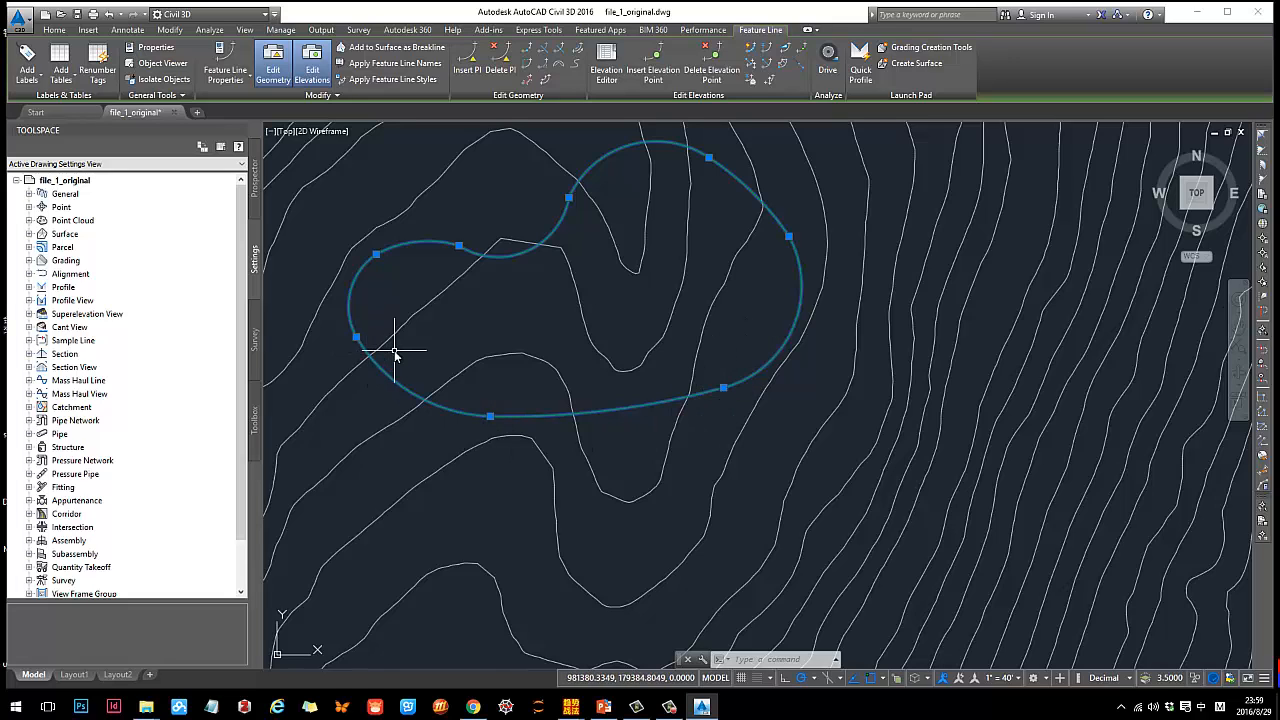
Edit the feature line's elevations point by point, setting the east vertex at station 11+36.97 to 610' and keeping the defaults at the others visited.
click(766, 52)
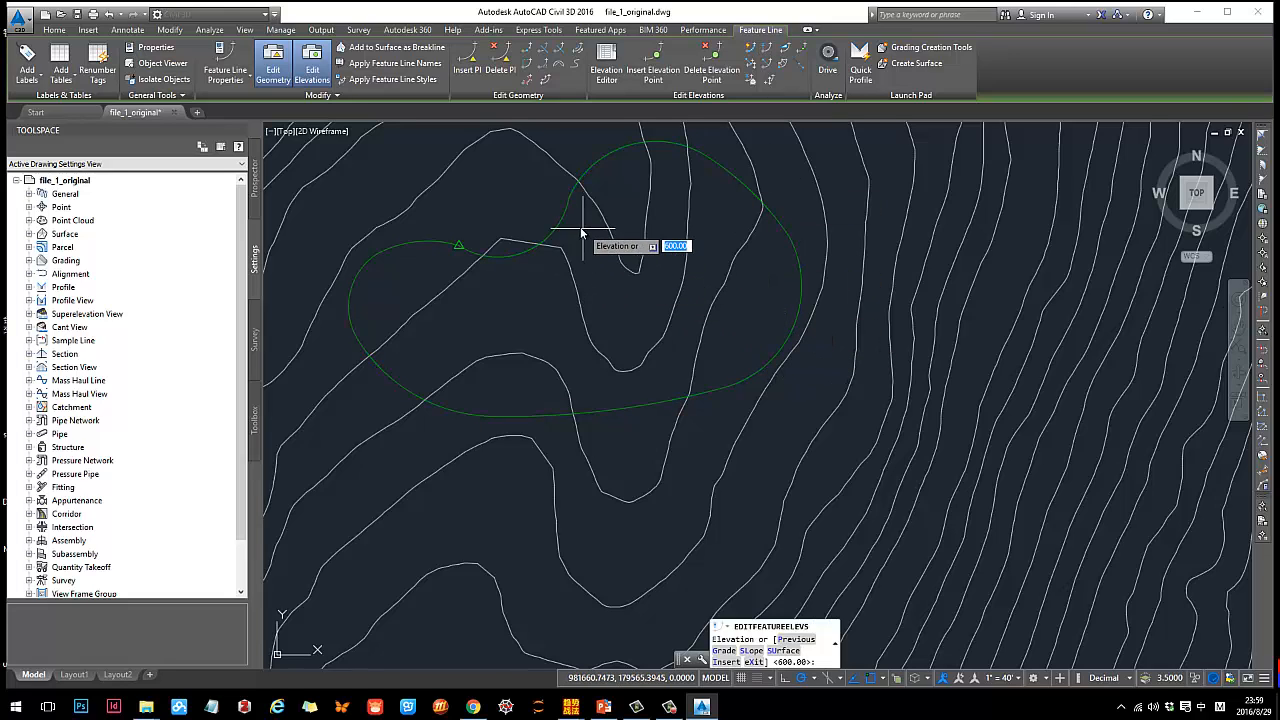
key(Return)
key(Return)
key(Return)
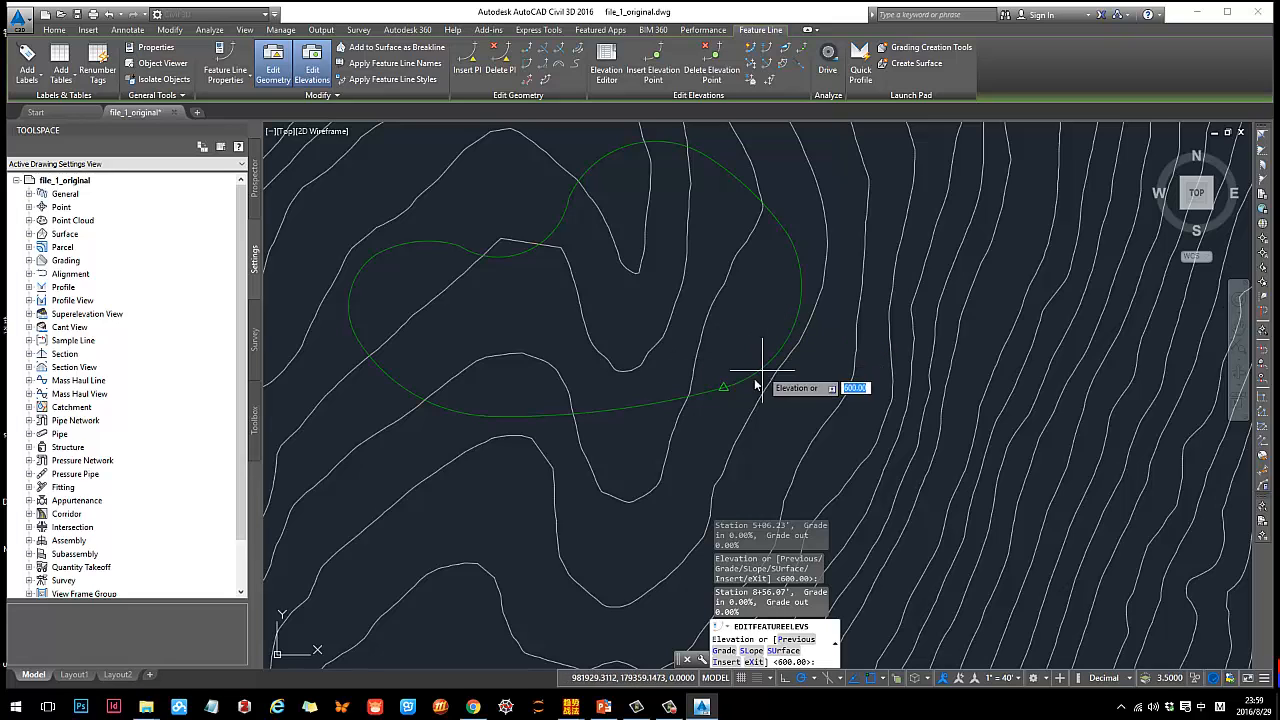
key(Return)
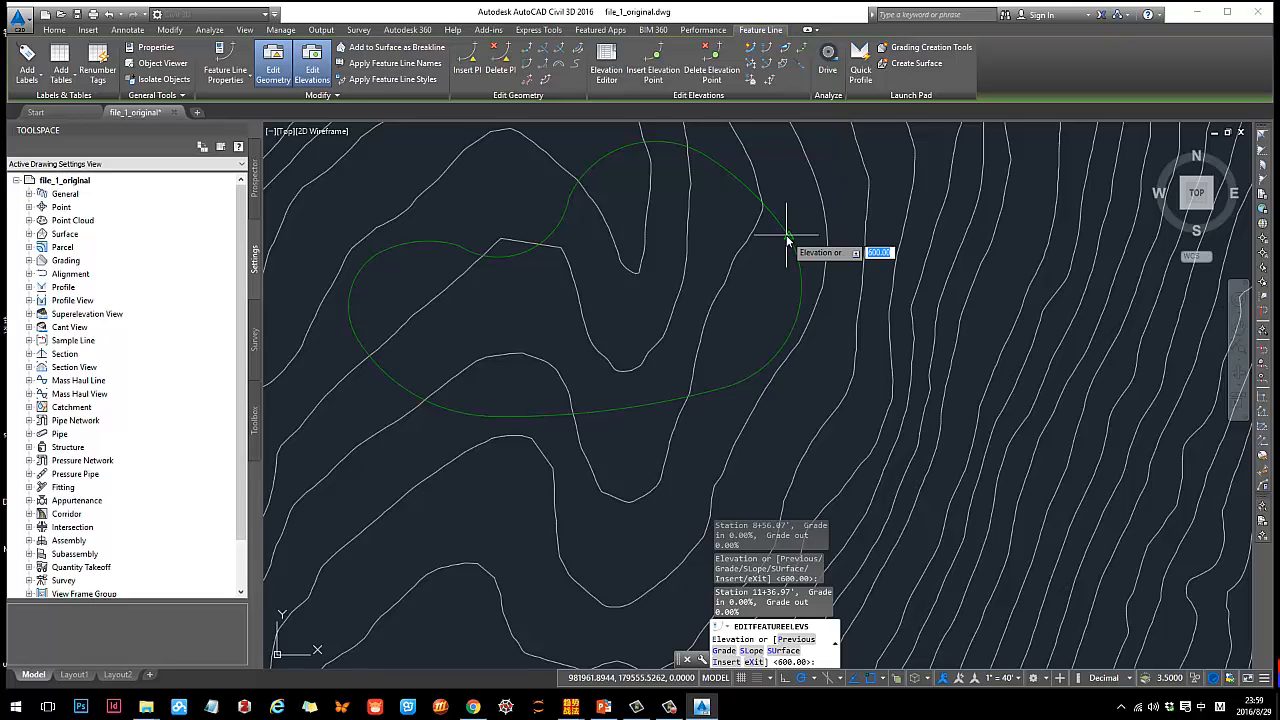
text(6610)
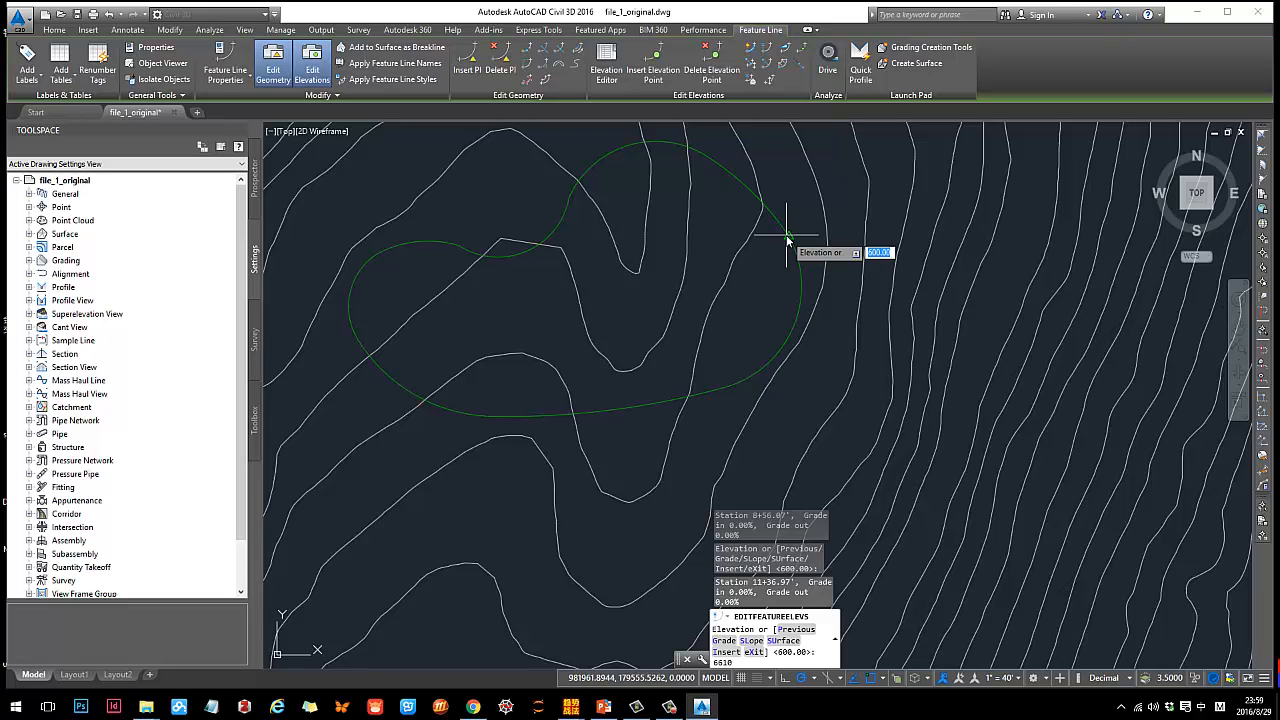
key(BackSpace)
key(BackSpace)
text(10)
key(Return)
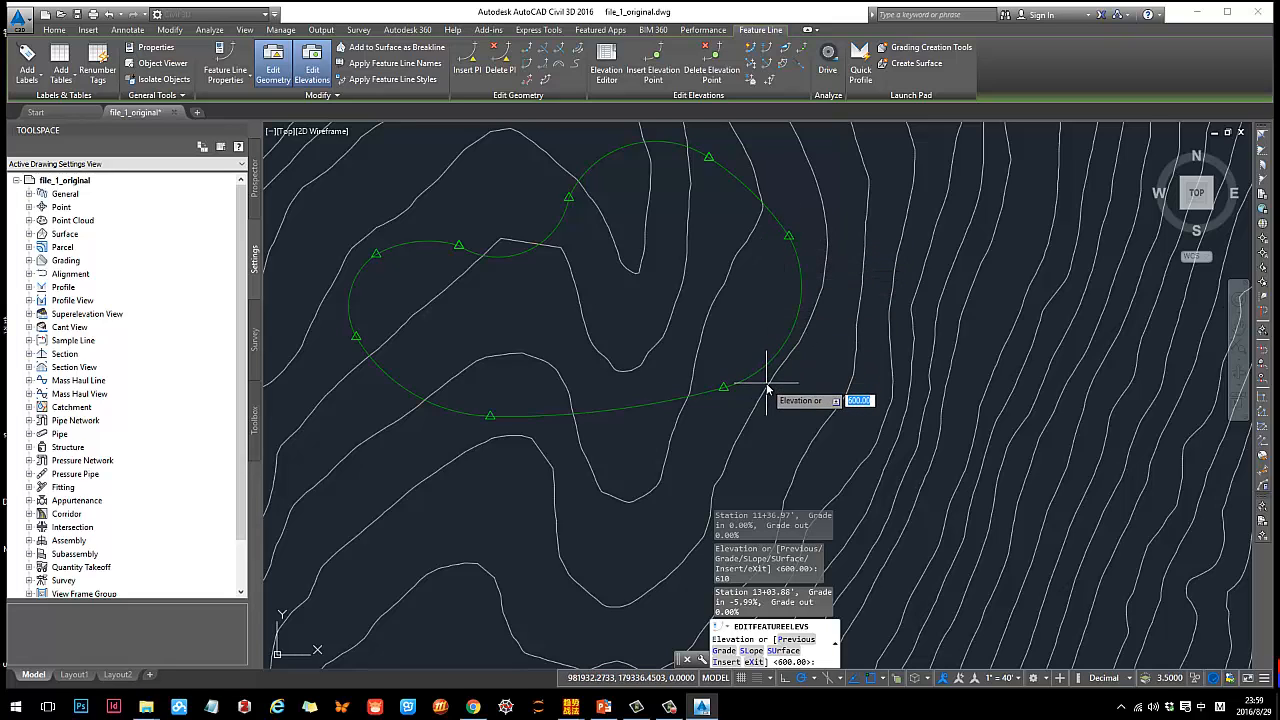
key(Return)
key(Escape)
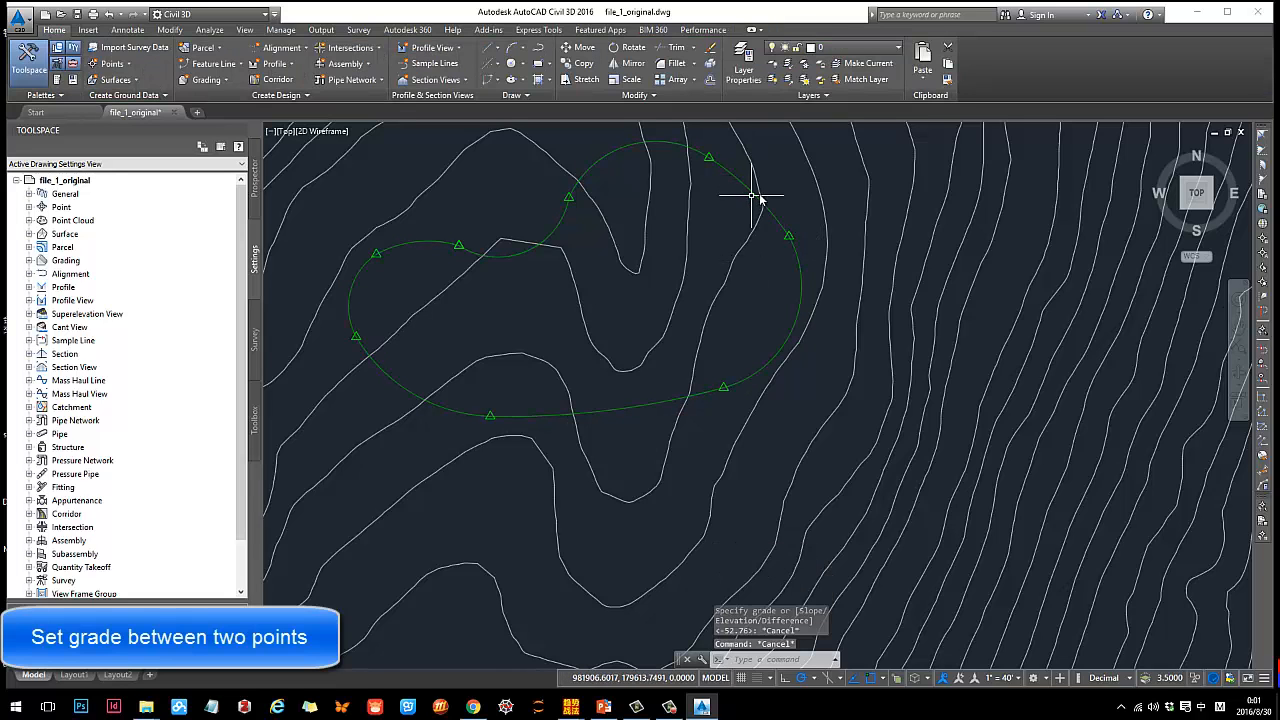
Set a -5% grade on the pond feature line from the east vertex, kept at 610', to the southeast vertex.
click(756, 198)
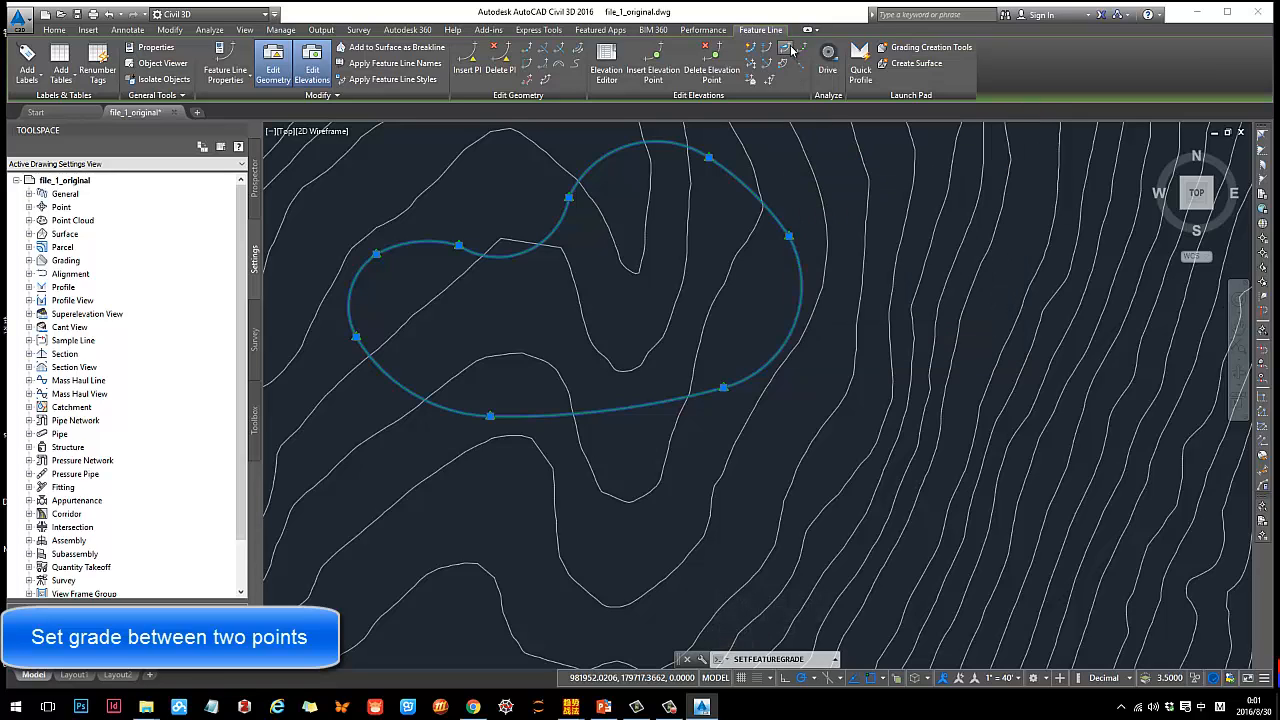
click(792, 50)
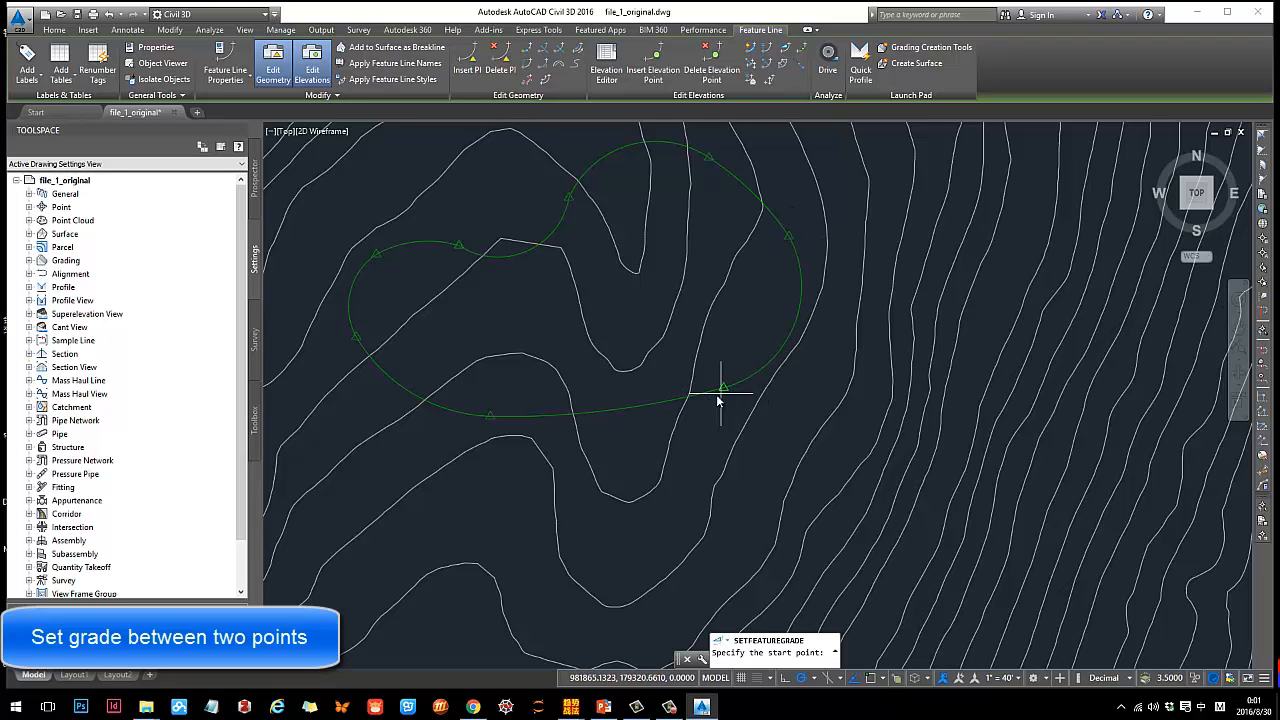
click(789, 241)
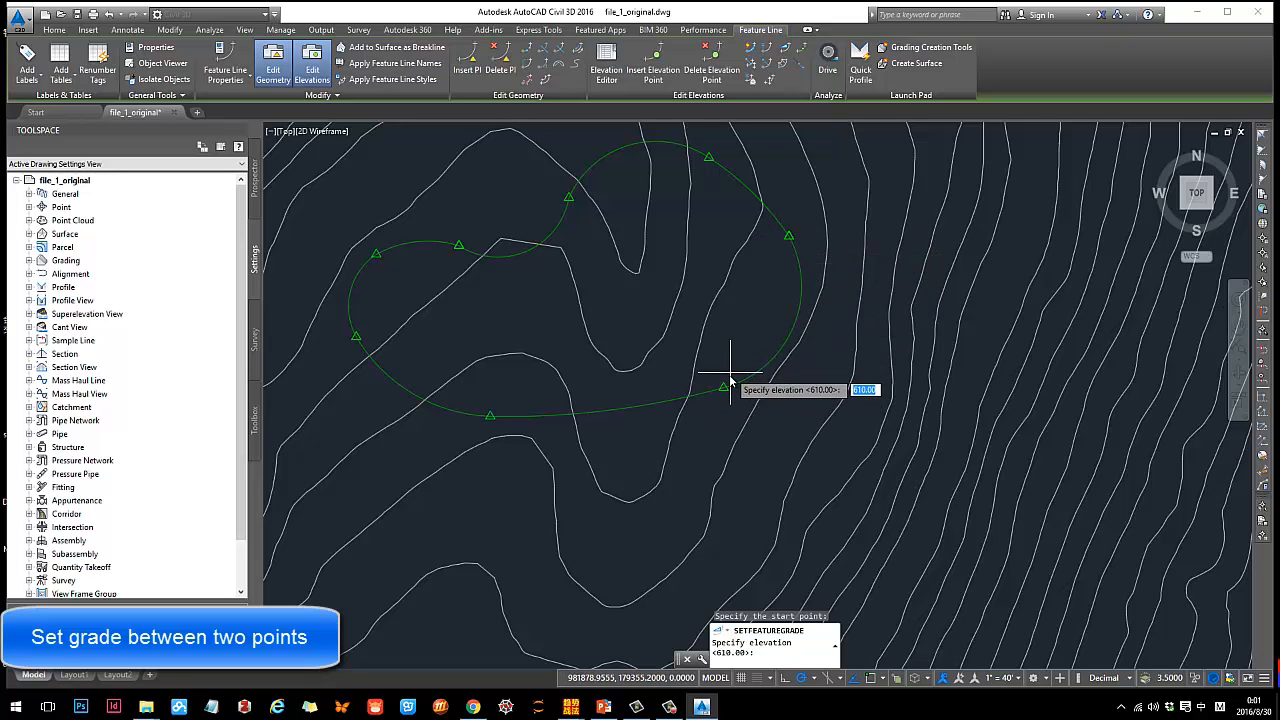
key(Return)
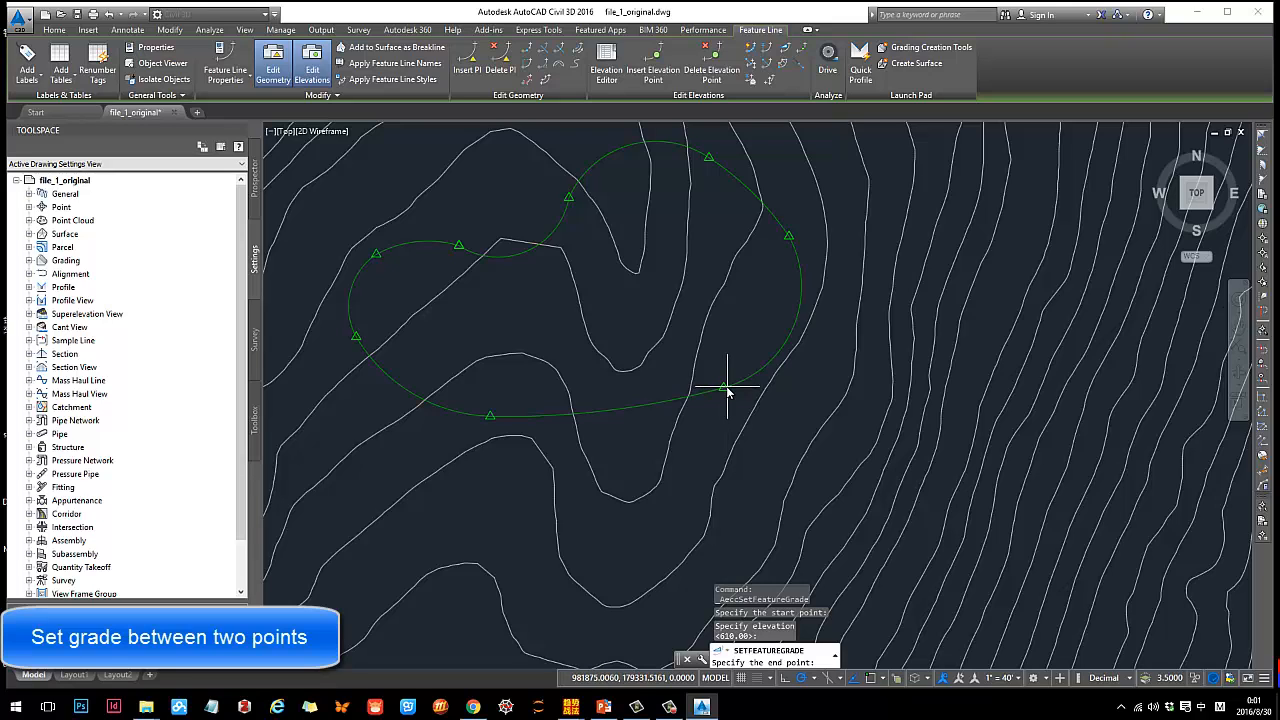
click(727, 392)
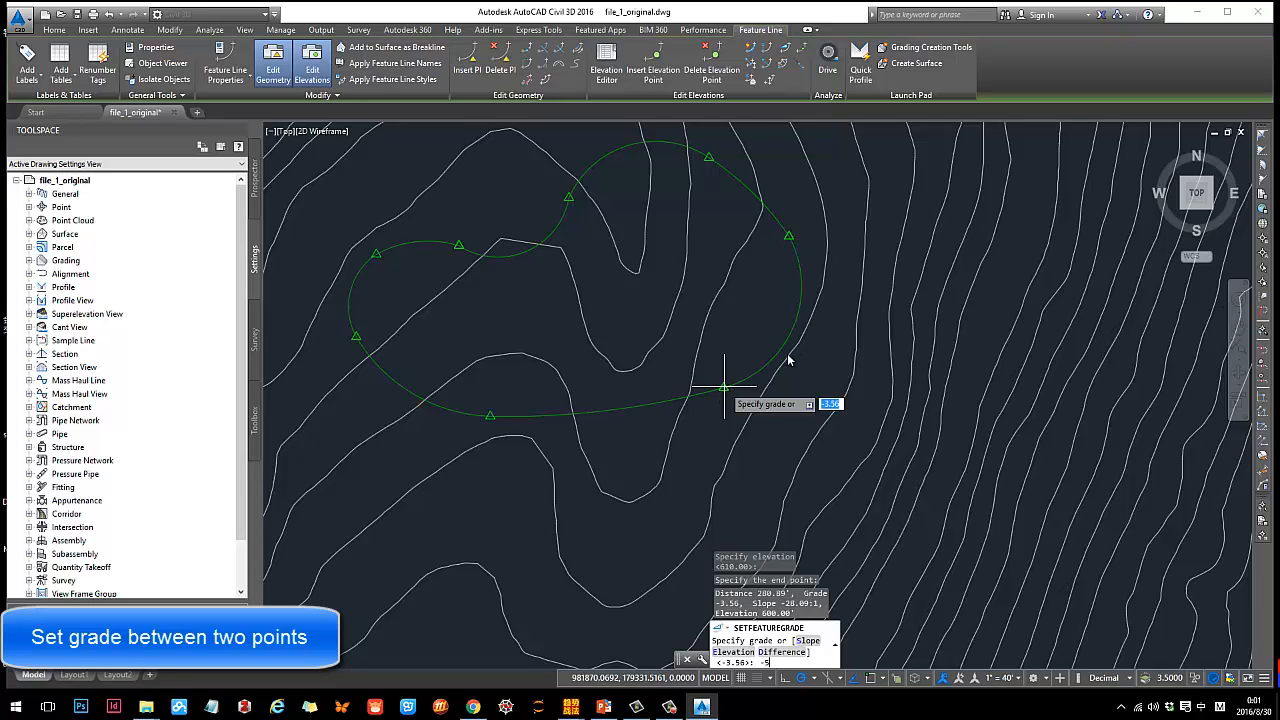
key(Return)
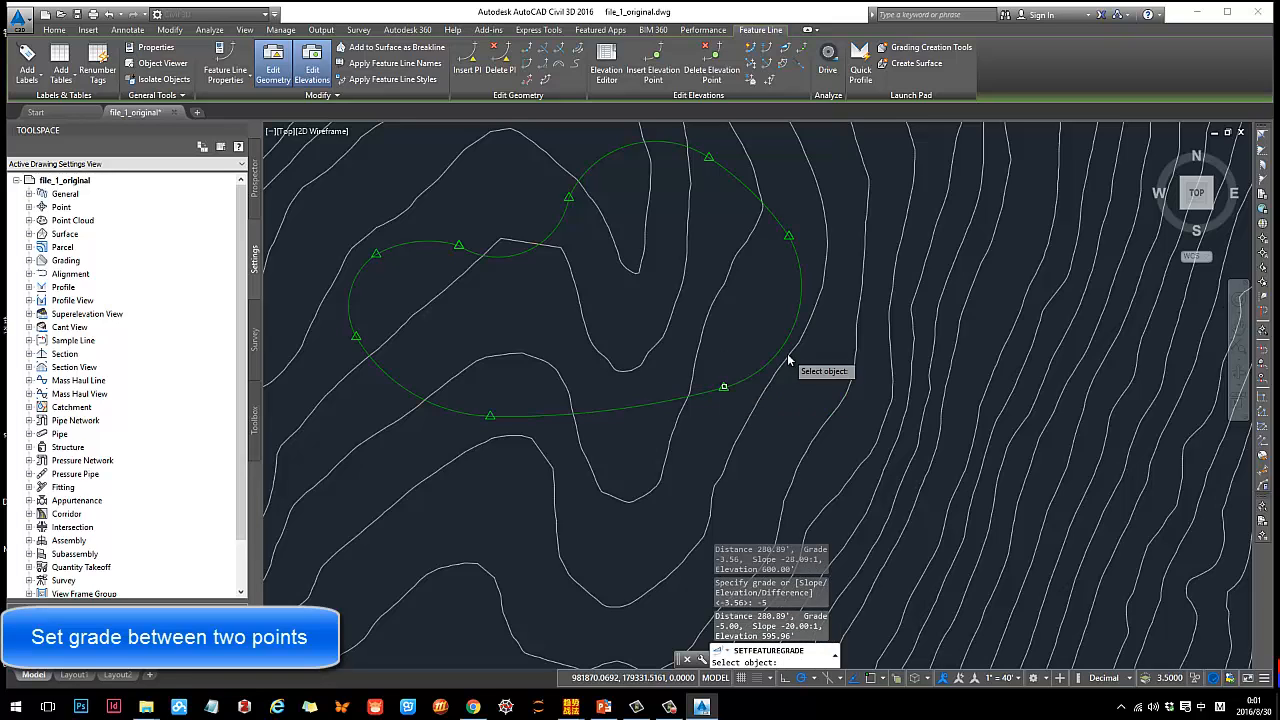
key(Return)
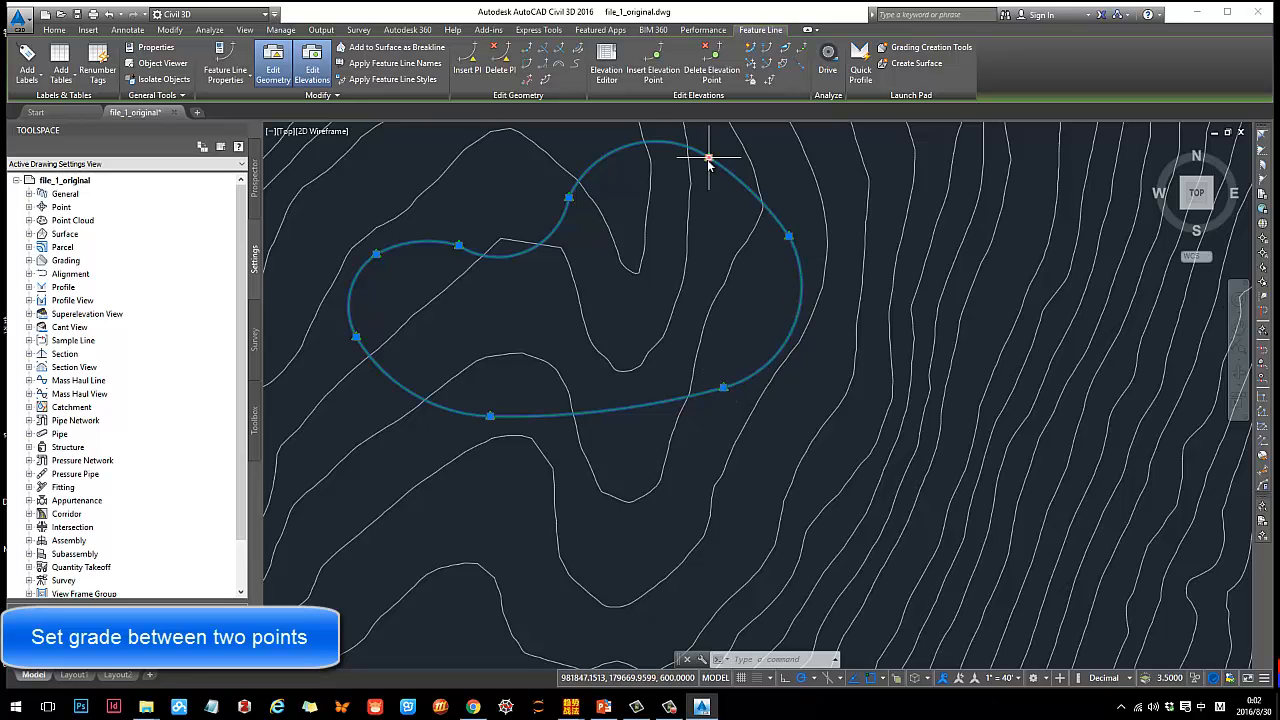
Set a -2% grade on the pond feature line from the east vertex, kept at 610', to the northeast vertex.
middle_drag(694, 180, 737, 260)
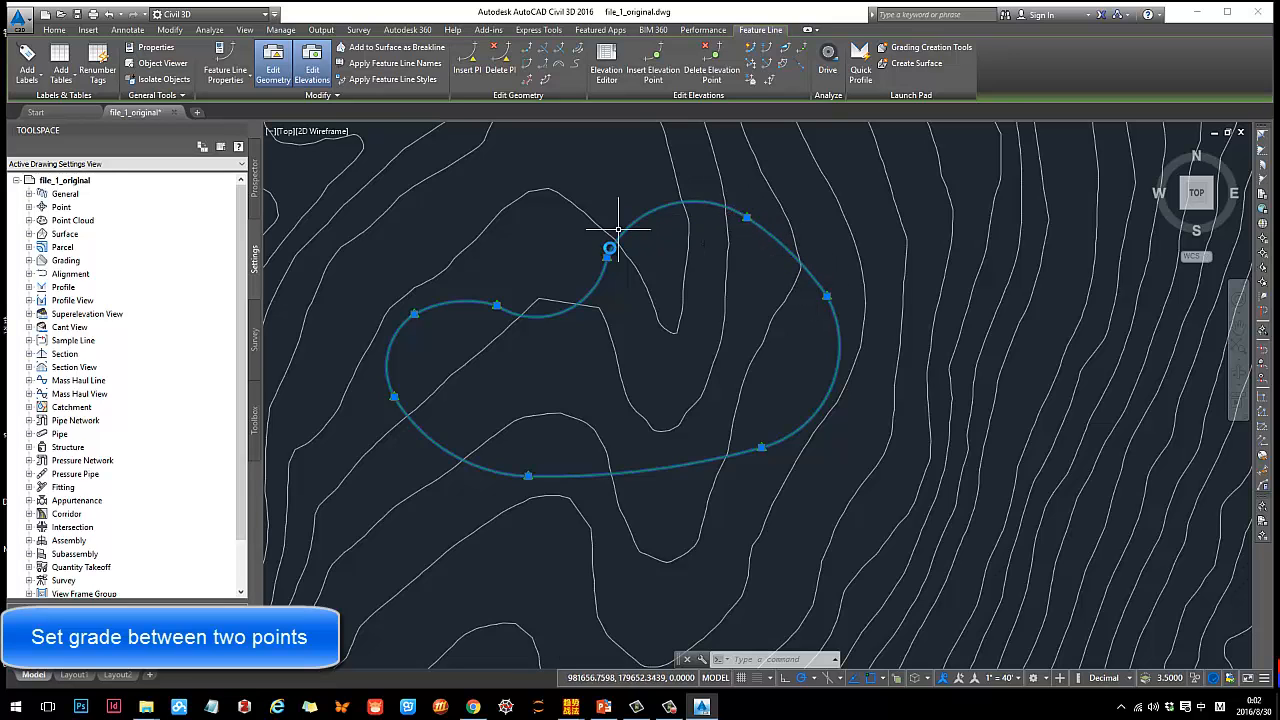
click(787, 50)
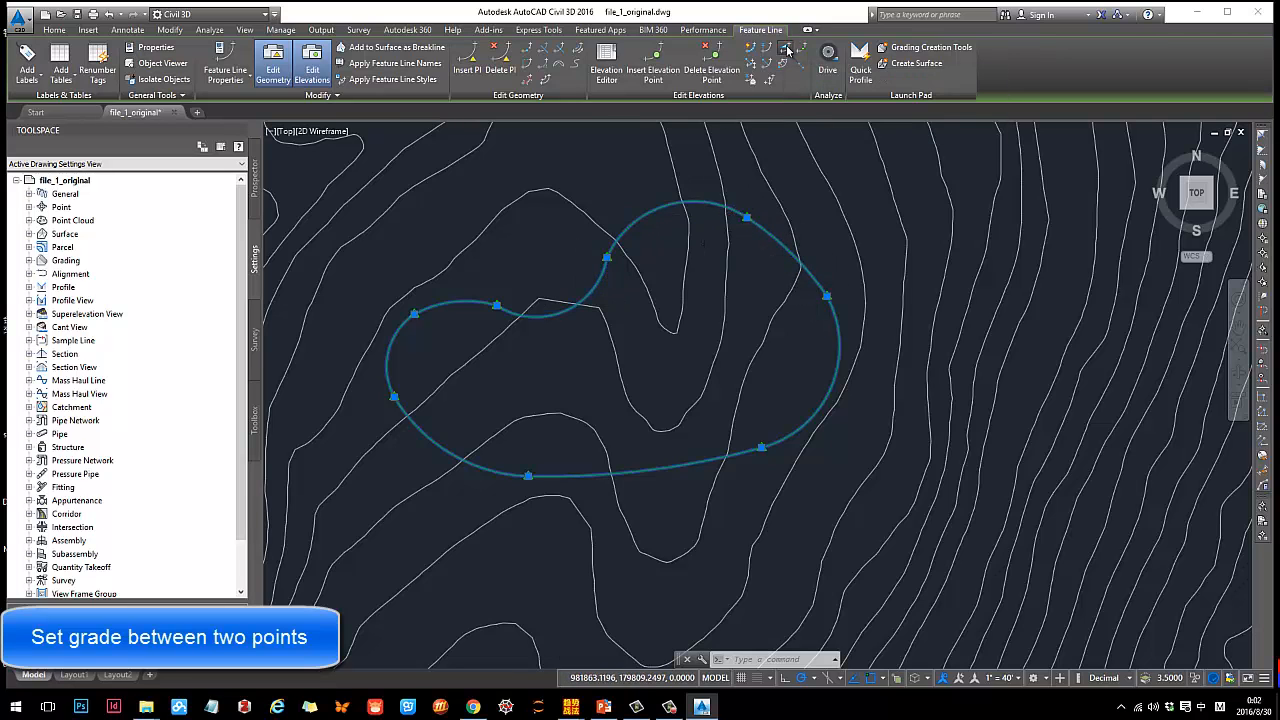
click(827, 300)
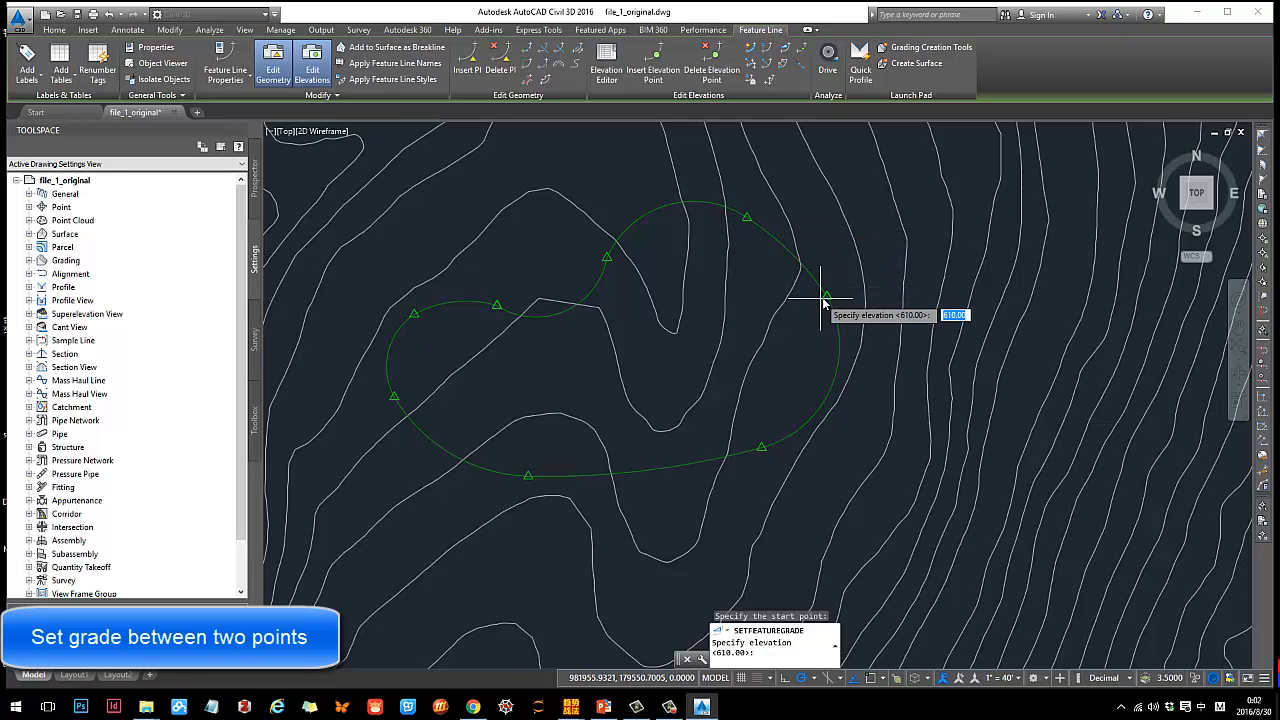
key(Return)
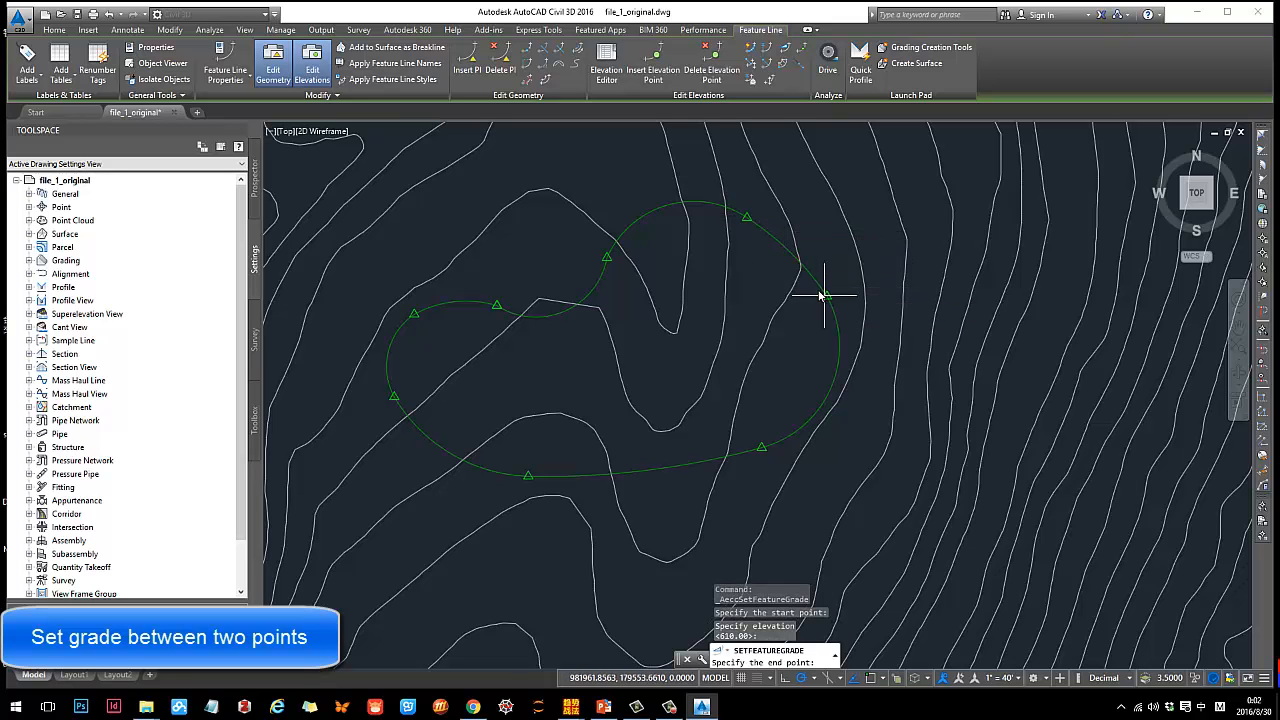
click(746, 217)
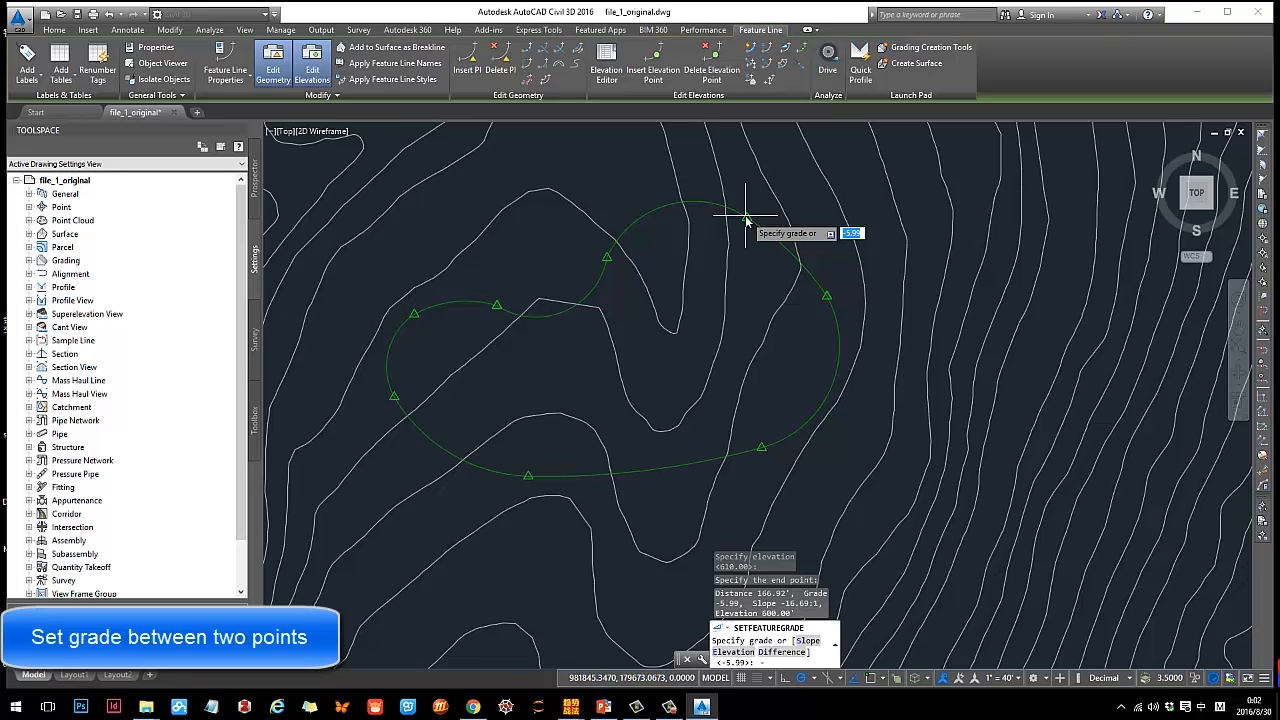
key(Return)
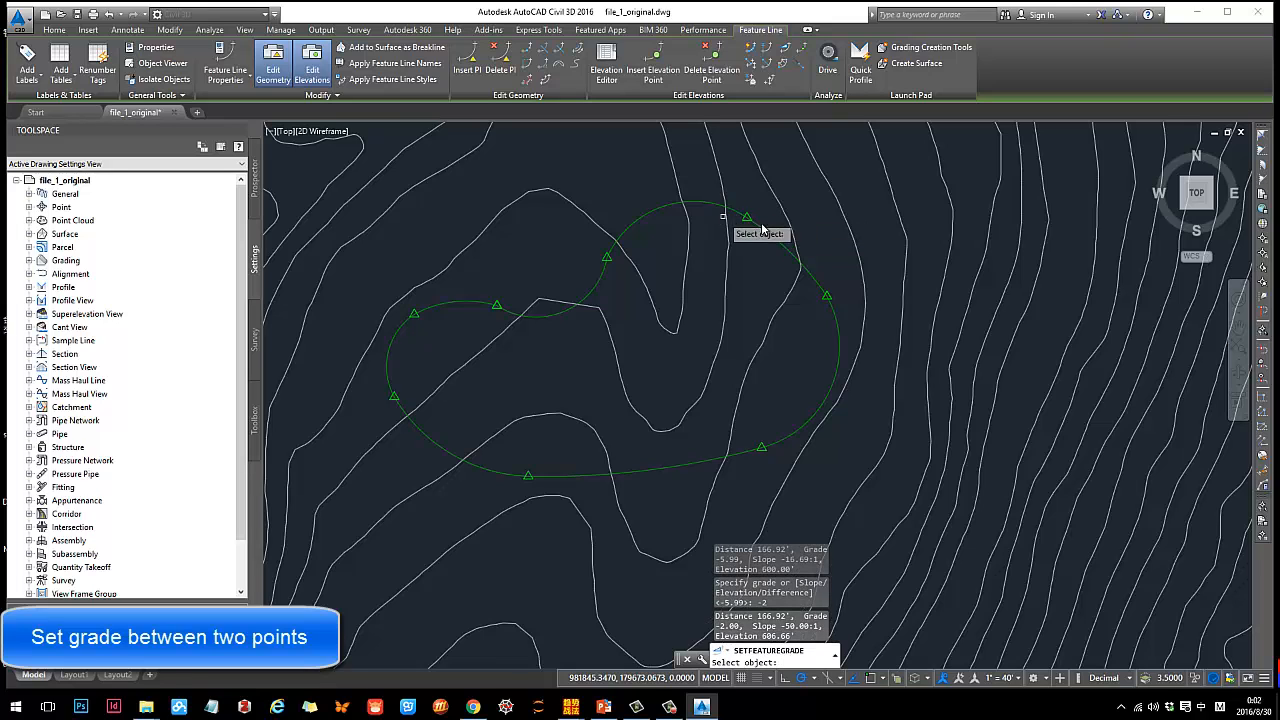
click(767, 229)
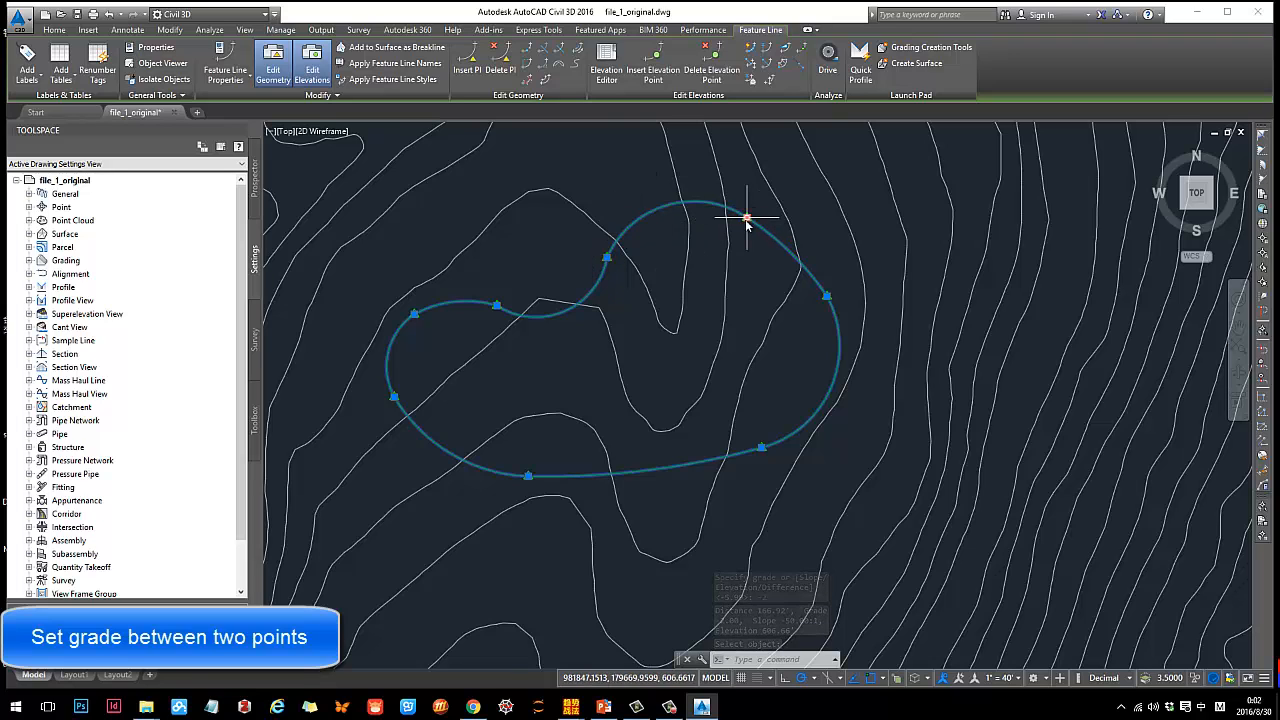
Set a 2% grade from the southeast vertex, keeping its default elevation, to the south vertex of the pond feature line.
scroll(734, 337, down, 2)
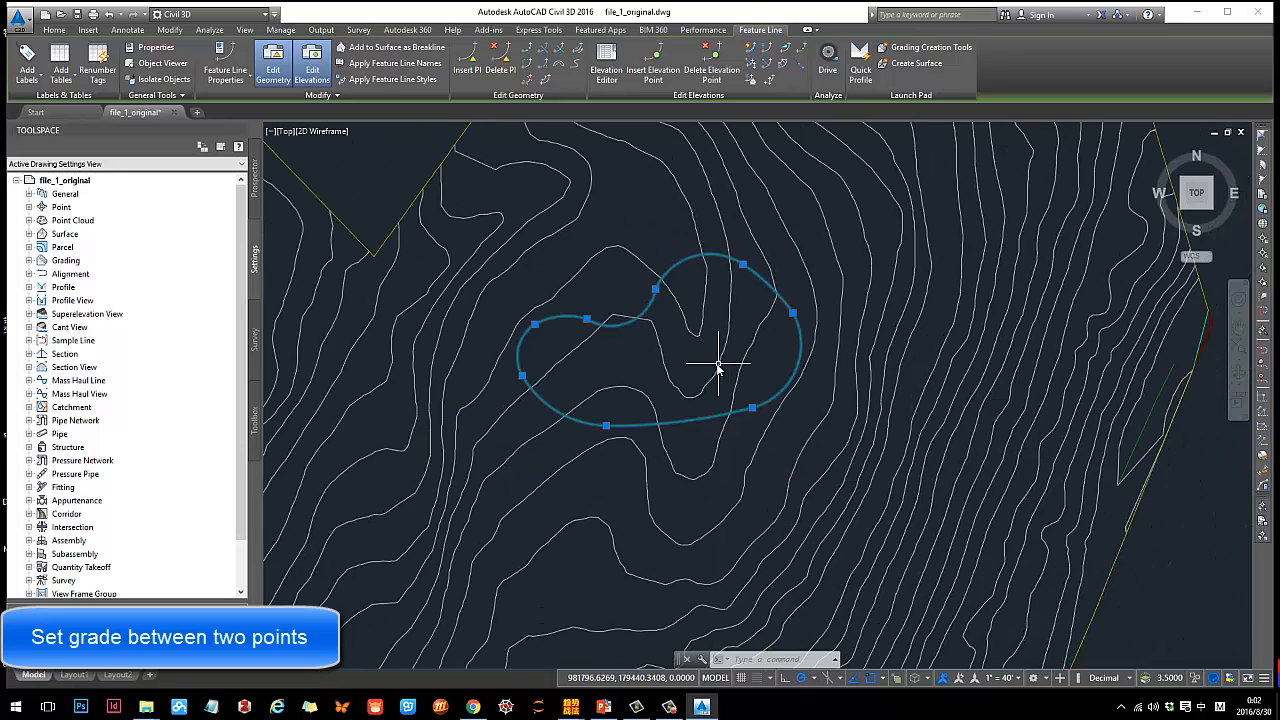
mouse_move(720, 366)
middle_down()
mouse_move(723, 286)
mouse_move(666, 346)
middle_up()
scroll(690, 295, up, 2)
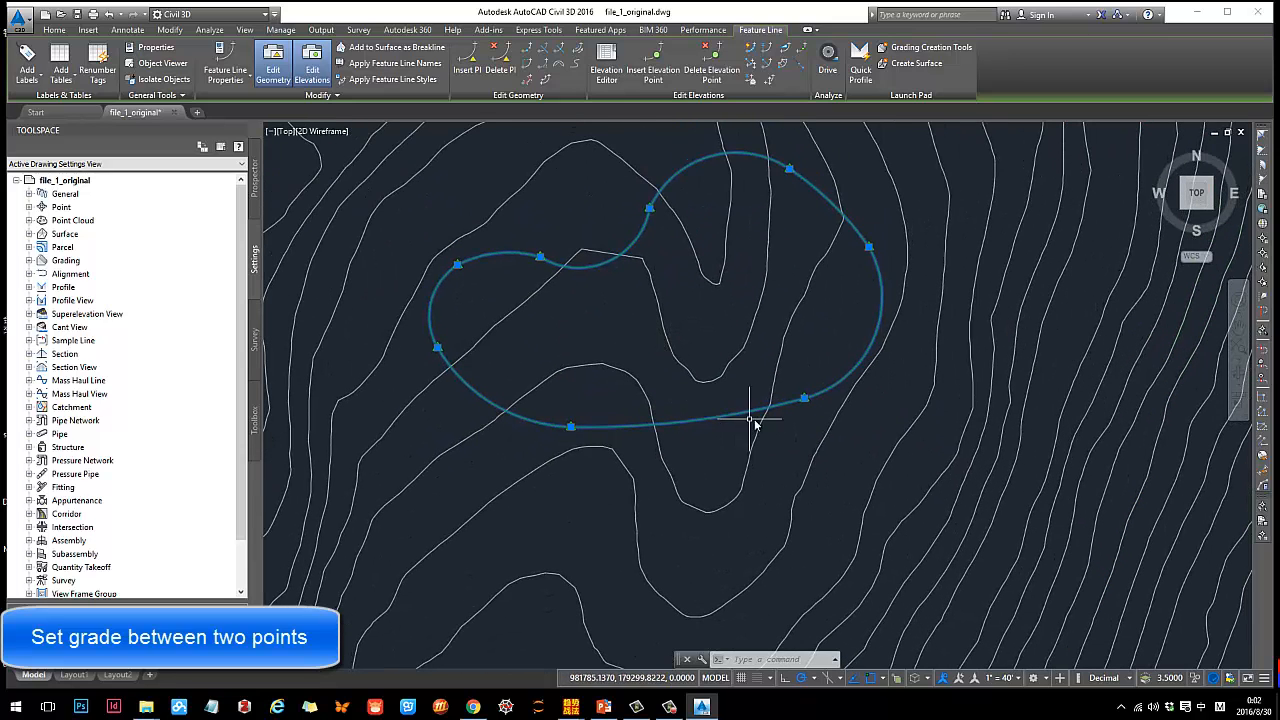
middle_drag(686, 435, 698, 410)
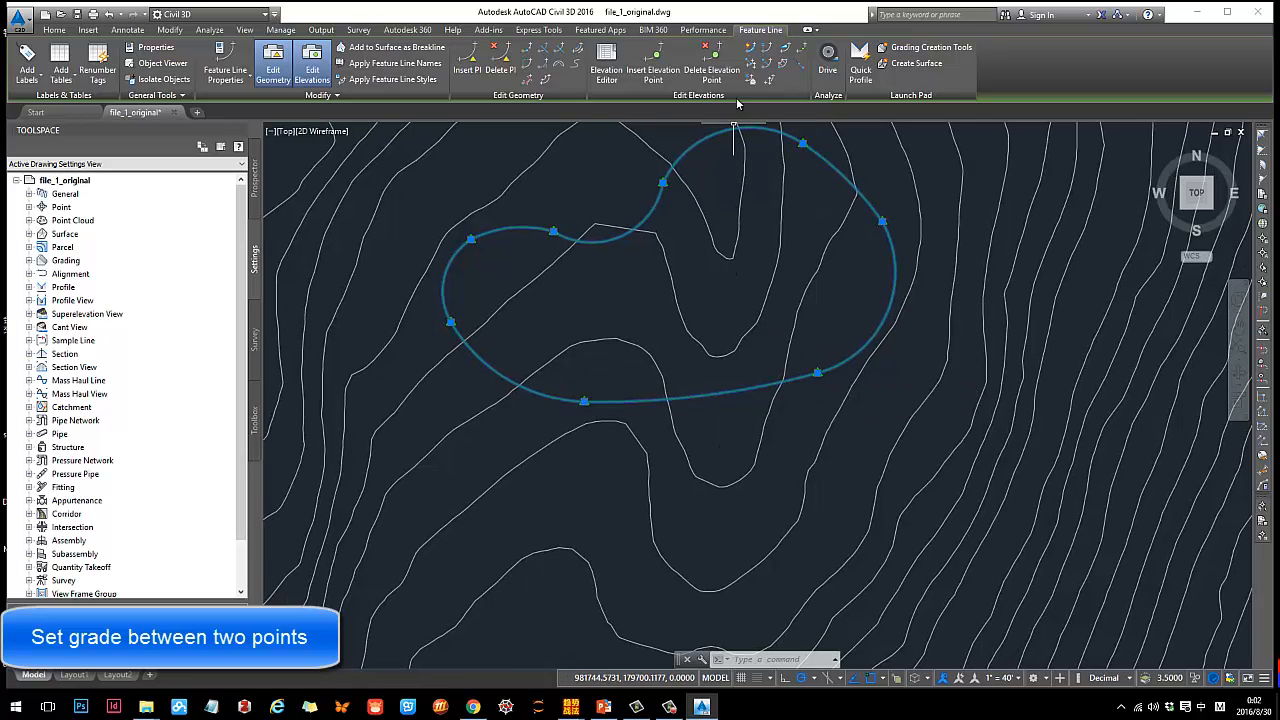
click(786, 51)
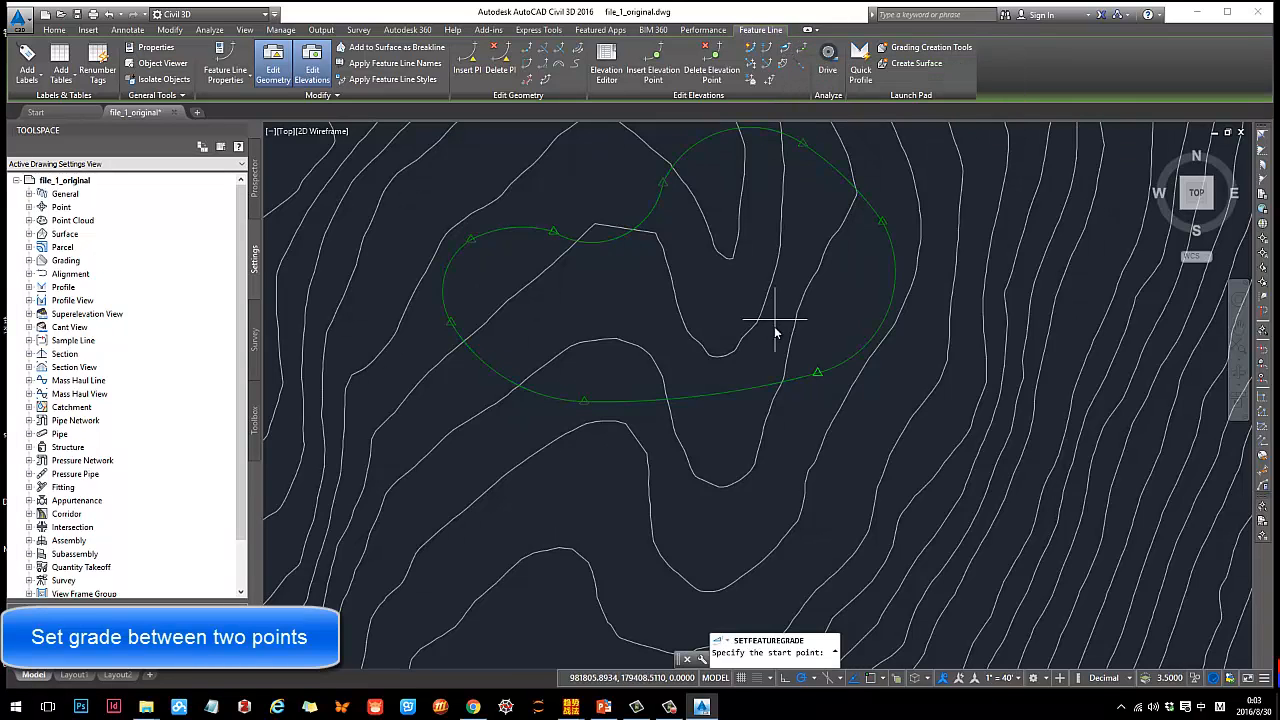
click(819, 375)
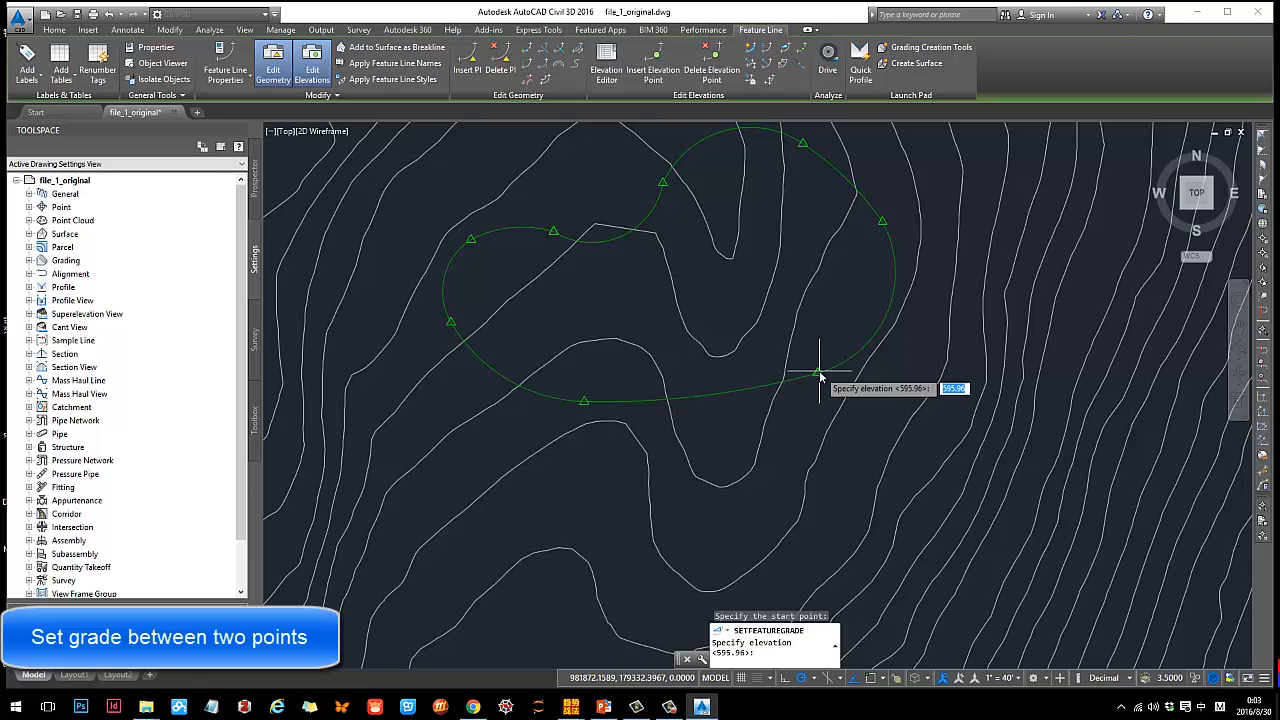
key(Return)
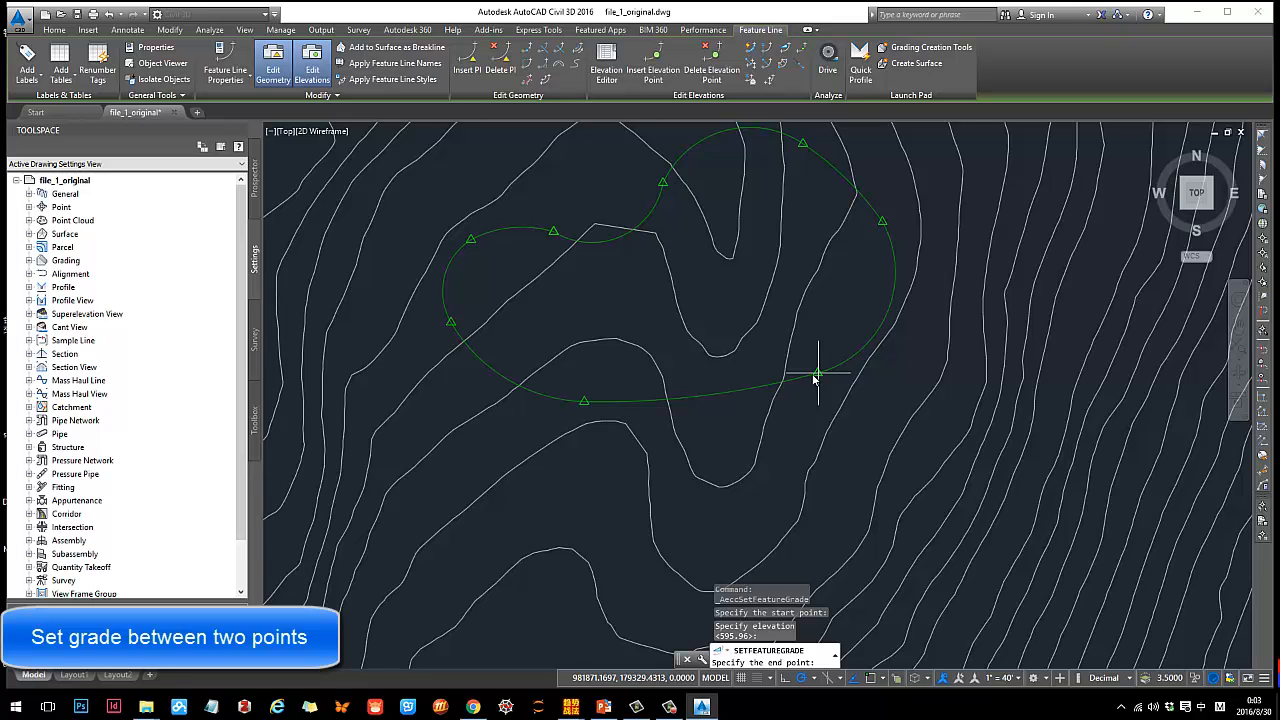
click(585, 404)
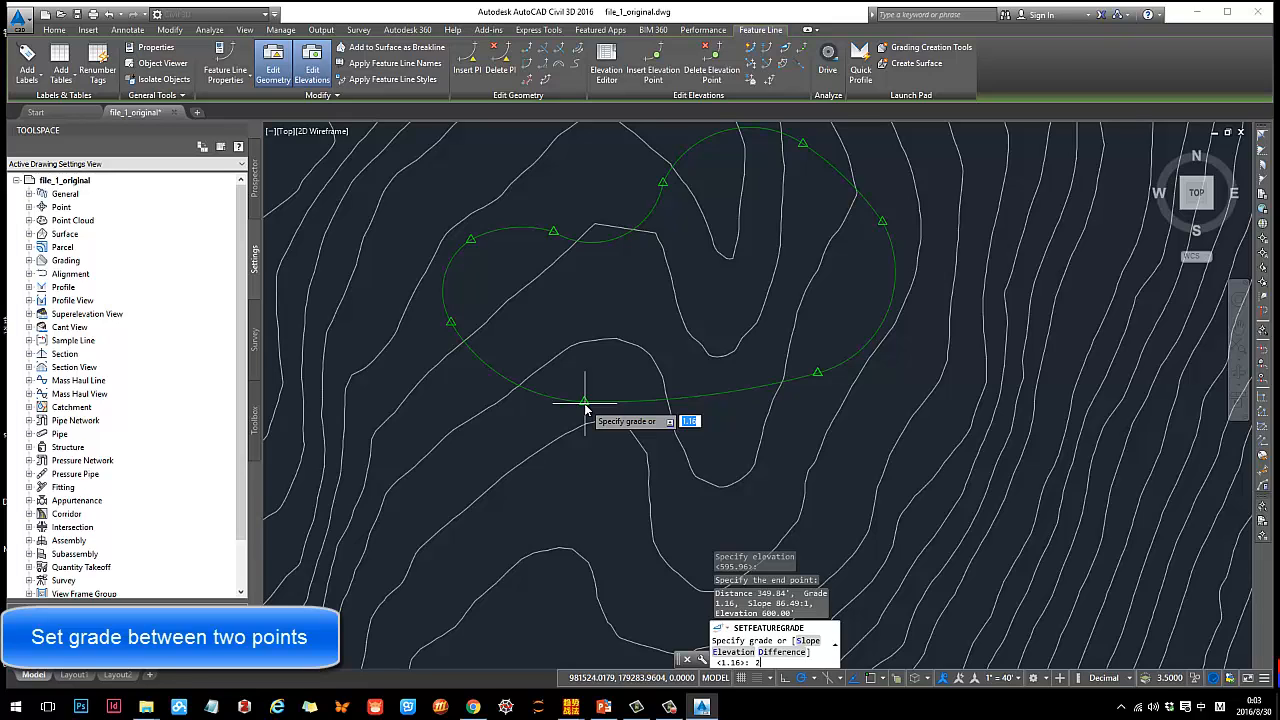
key(Return)
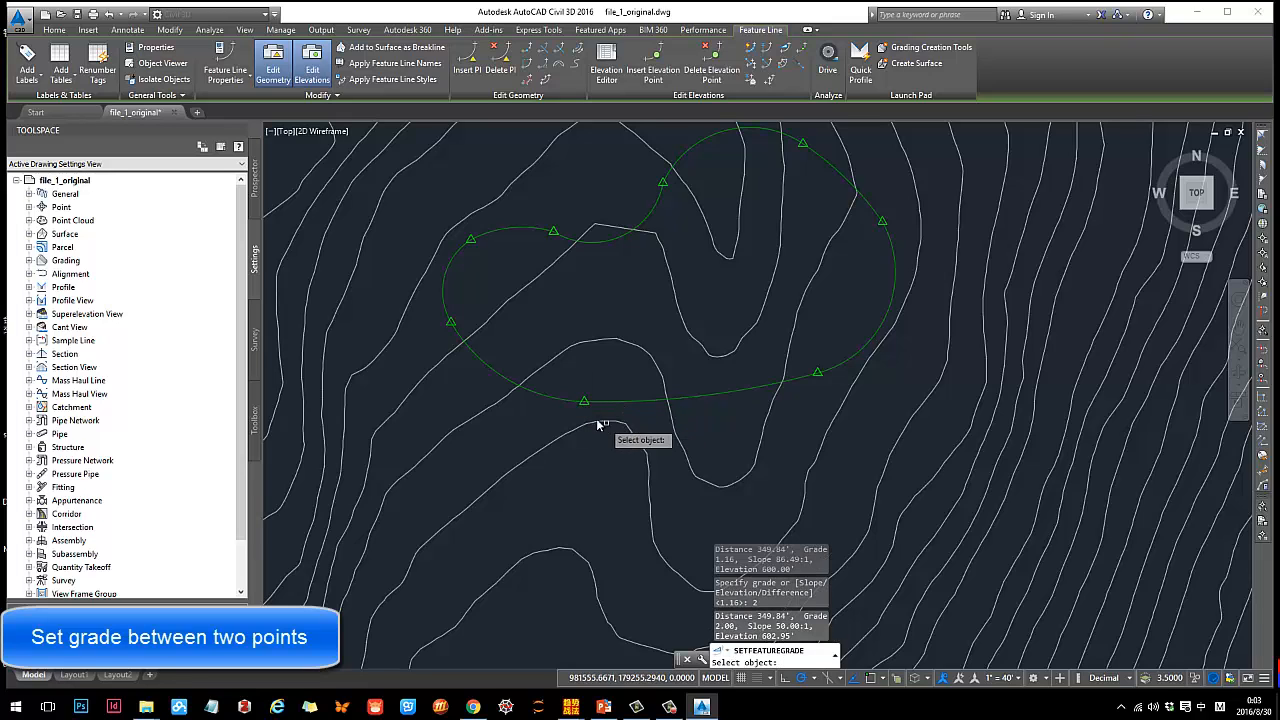
key(Return)
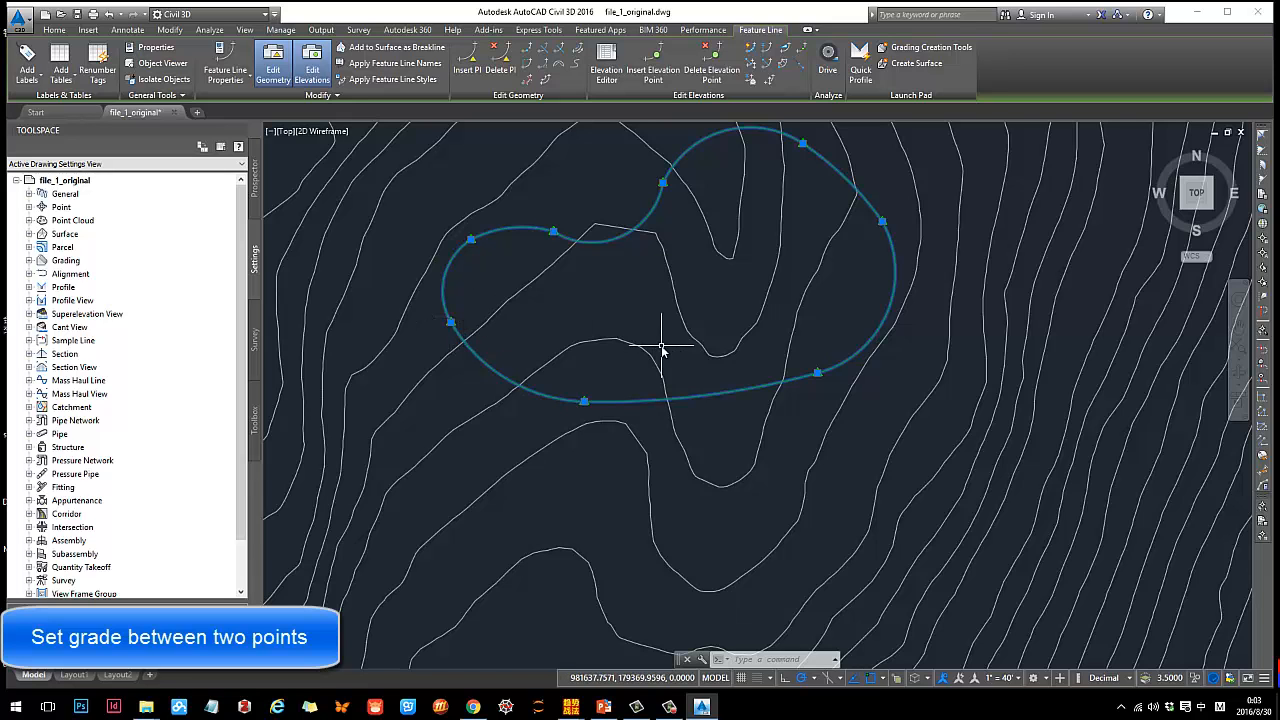
Check the pond feature line's elevations and grades in the Elevation Editor and close it.
mouse_move(775, 260)
middle_down()
mouse_move(701, 294)
mouse_move(759, 307)
middle_up()
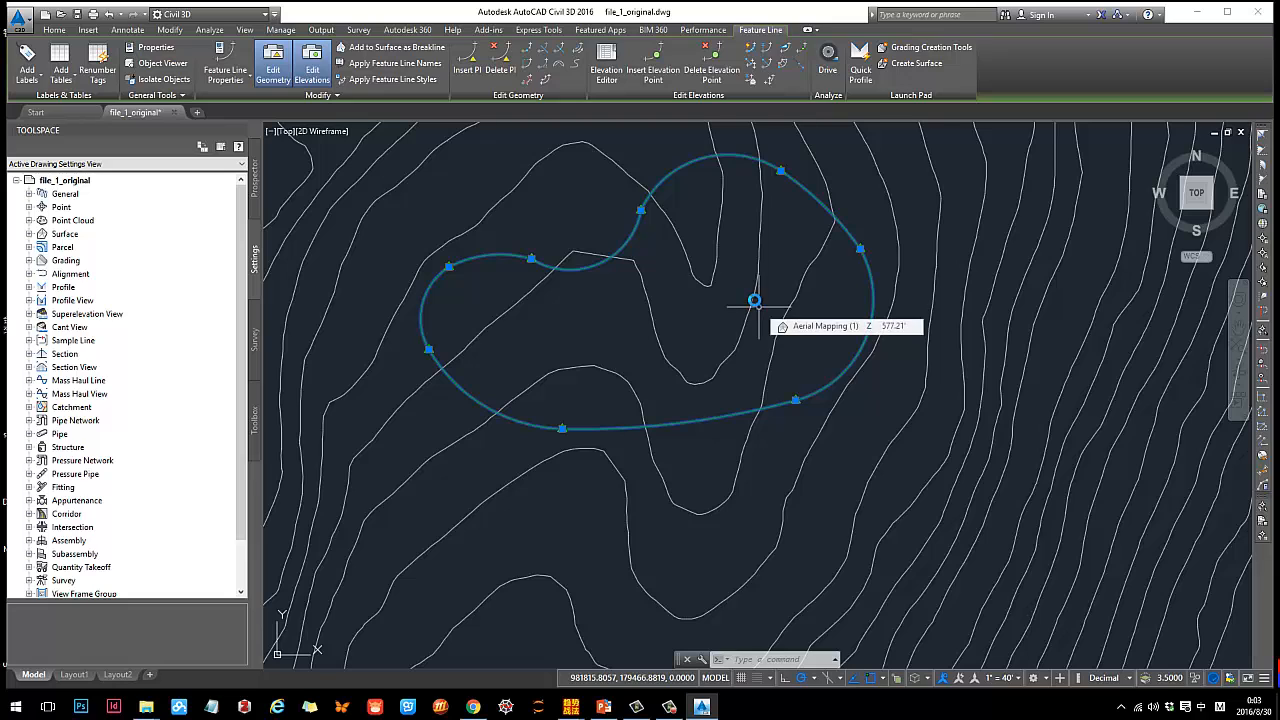
key(Escape)
click(606, 70)
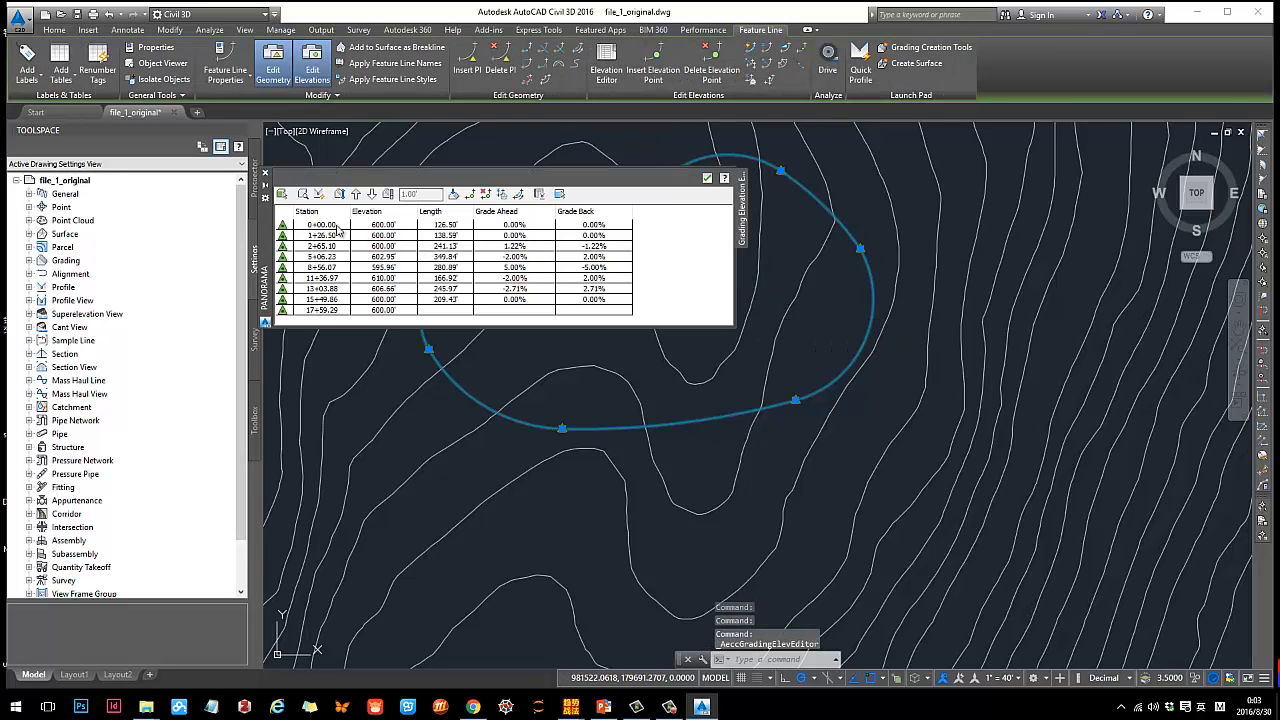
click(266, 175)
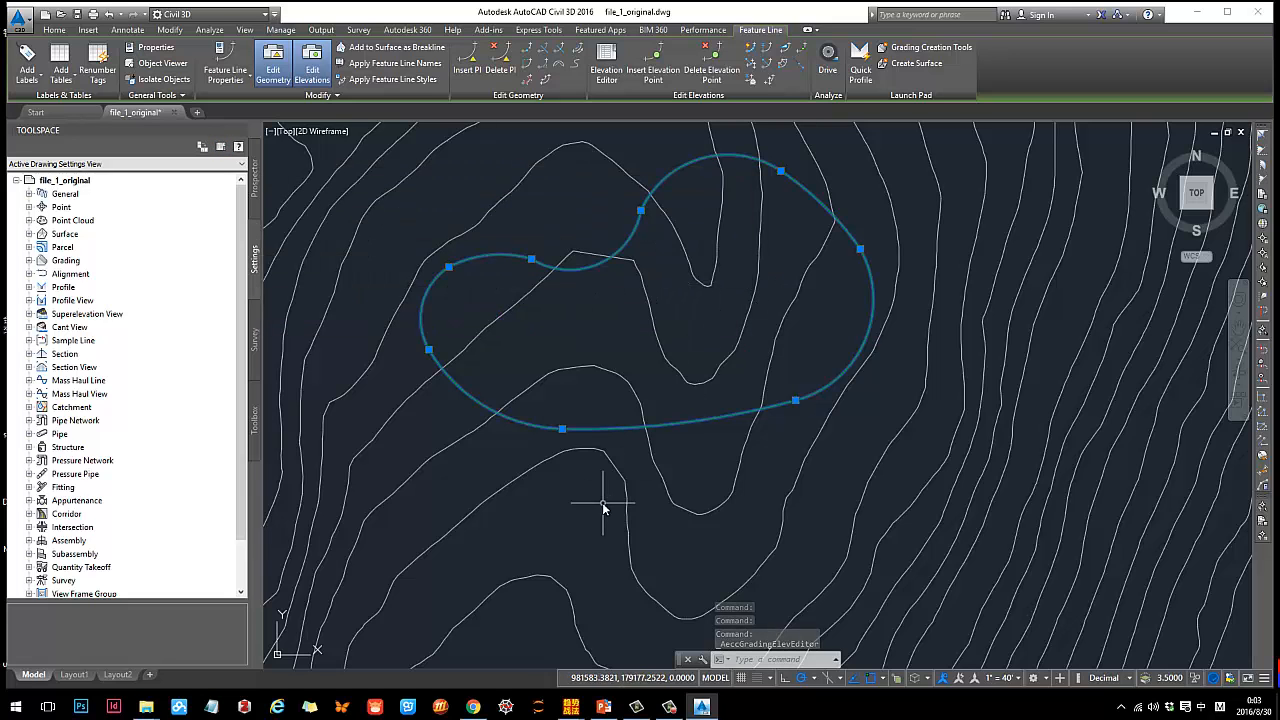
Review the feature line and Create grading slides in PowerPoint, then return to Civil 3D with the feature line deselected.
click(604, 707)
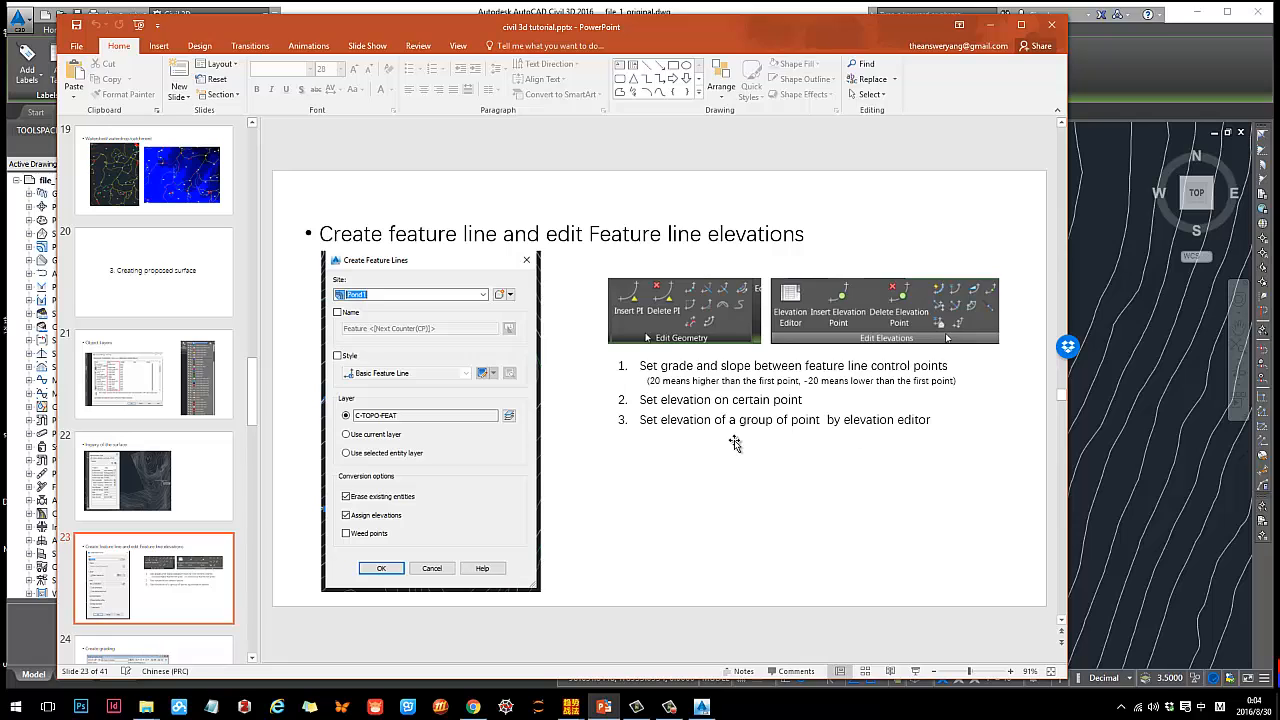
key(alt+Tab)
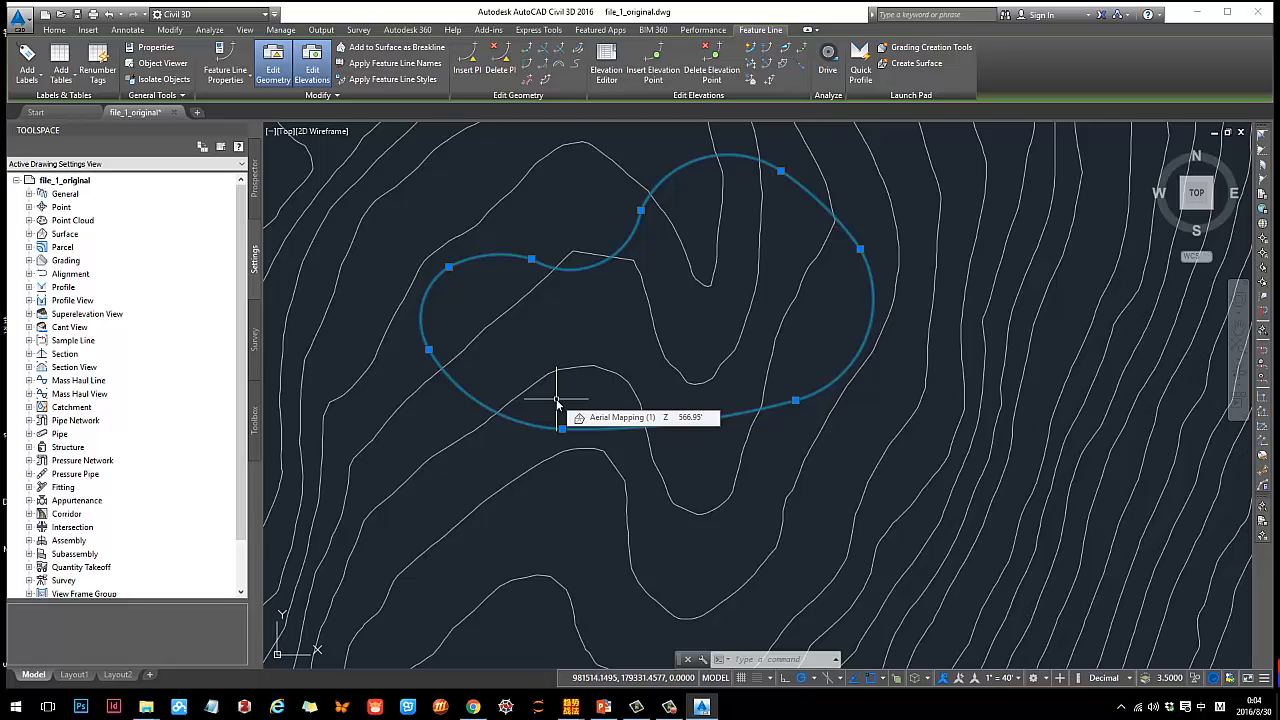
key(Escape)
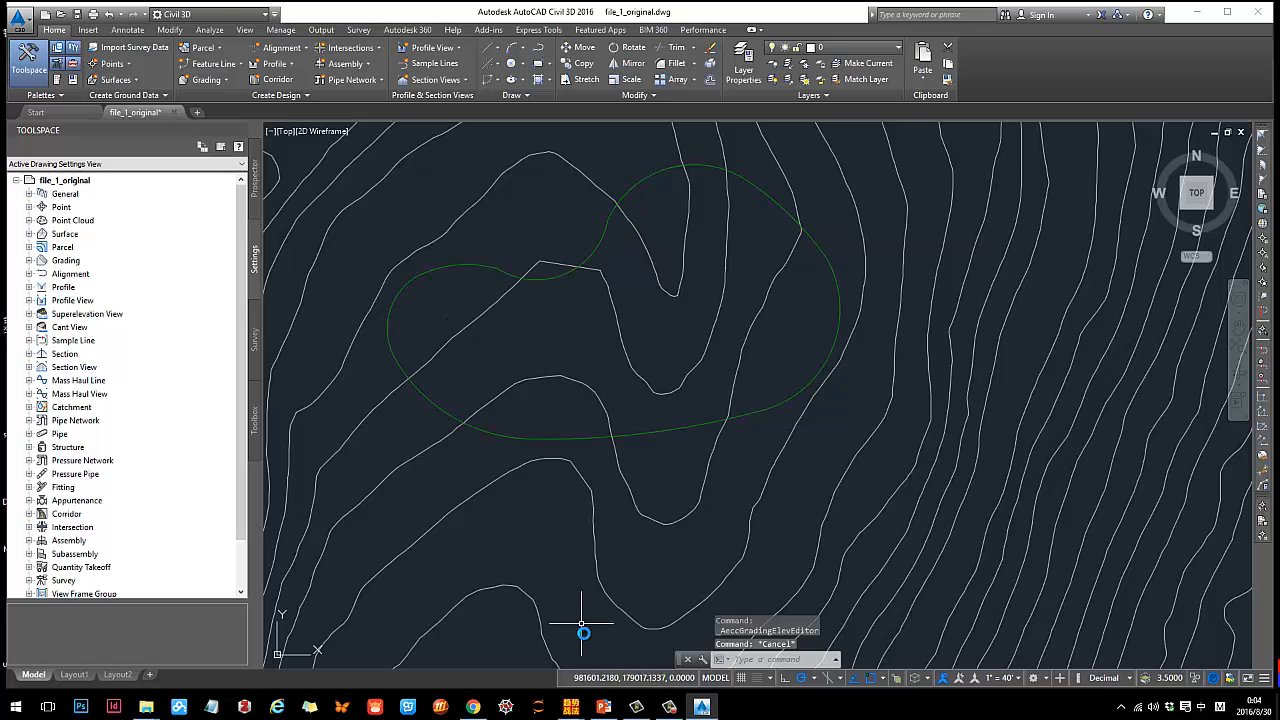
click(604, 709)
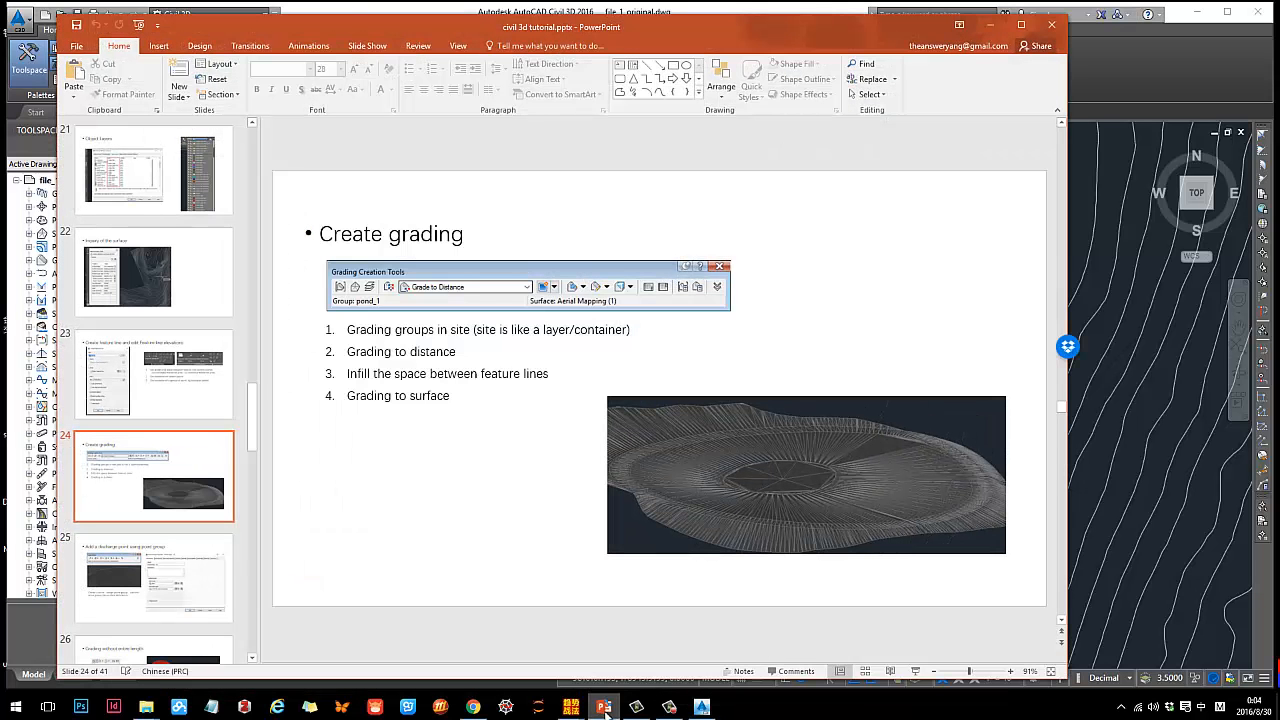
click(604, 709)
middle_drag(614, 343, 659, 365)
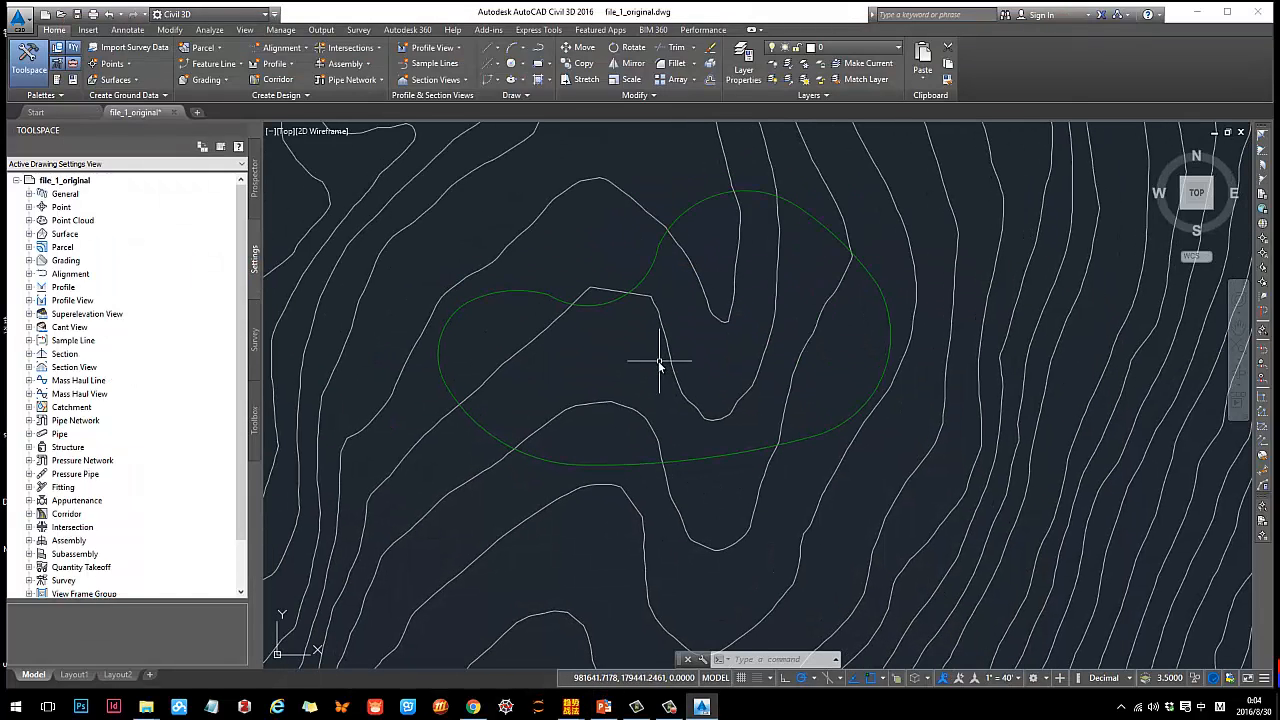
Open the Grading Creation Tools, move them clear of the pond outline, and expand Site 1 in the drawing's sites.
click(218, 80)
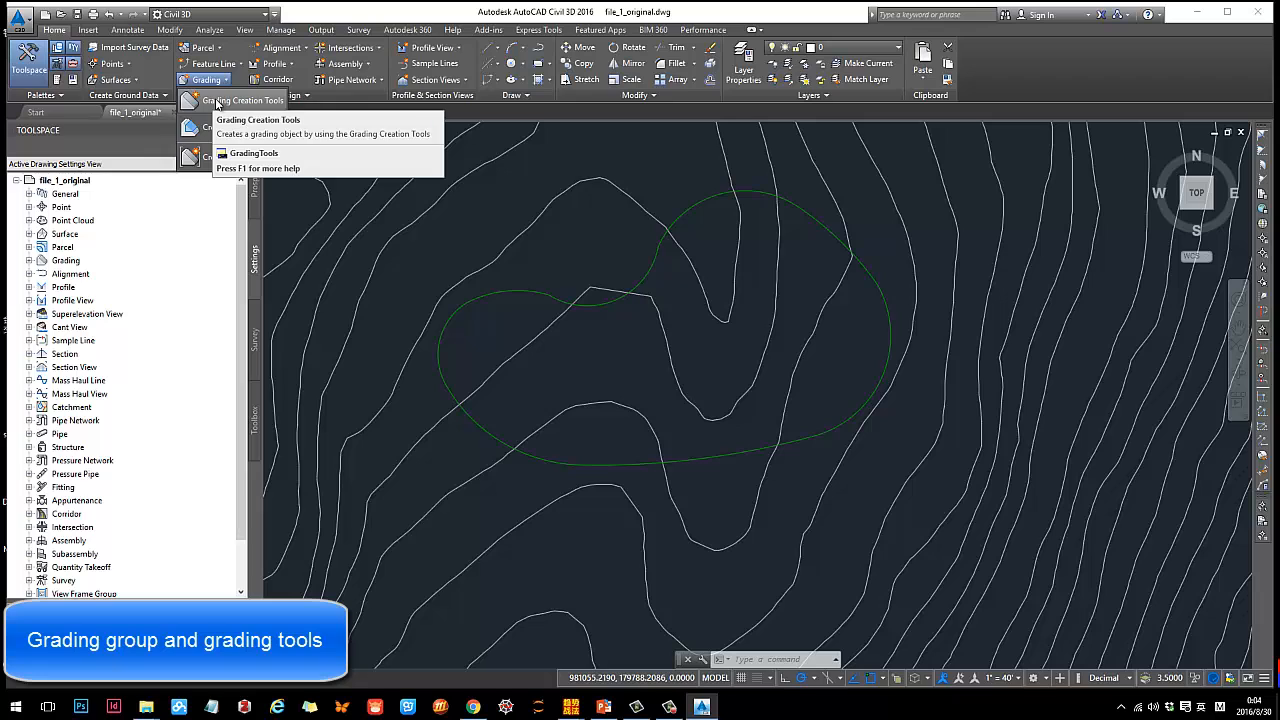
click(217, 102)
drag(593, 180, 497, 157)
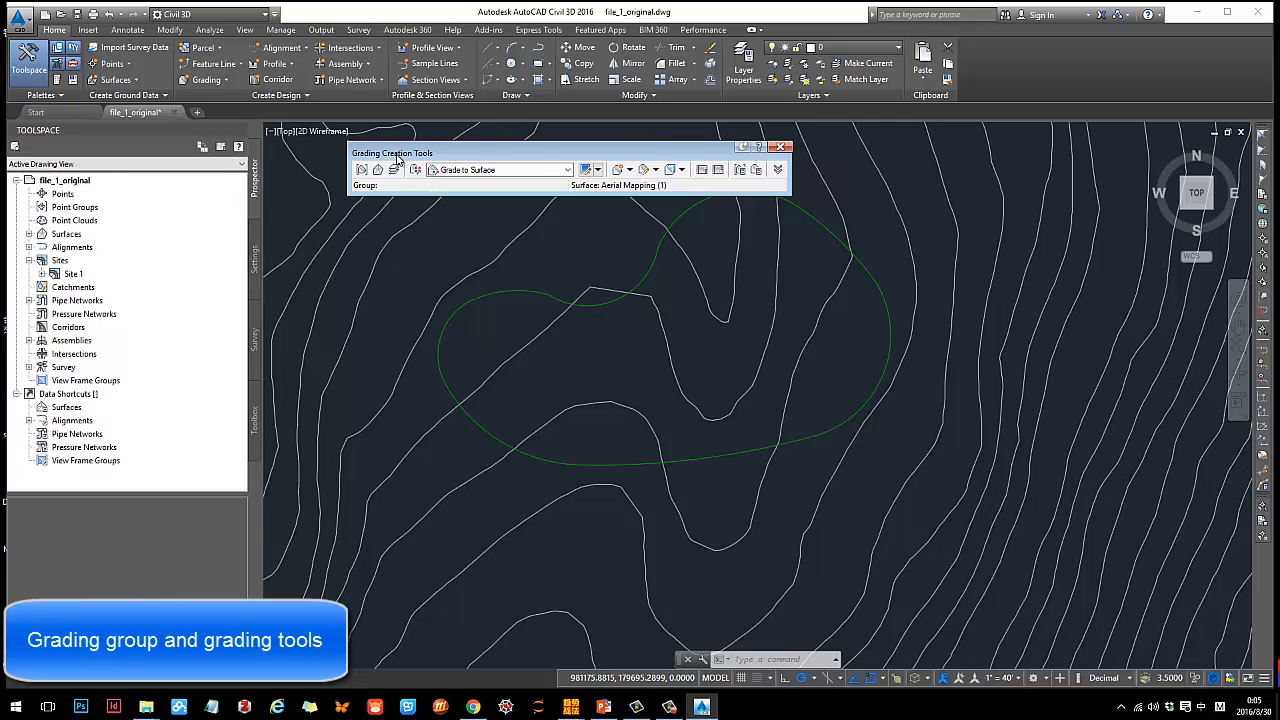
drag(397, 158, 371, 148)
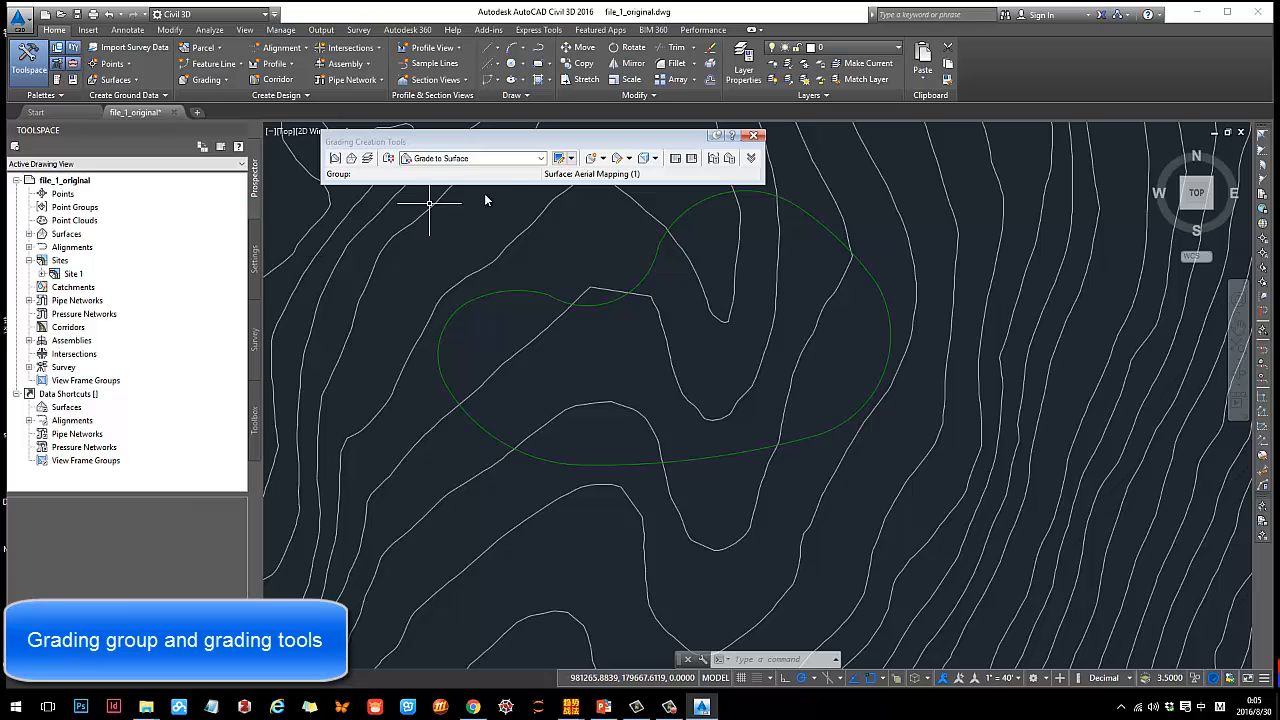
click(41, 274)
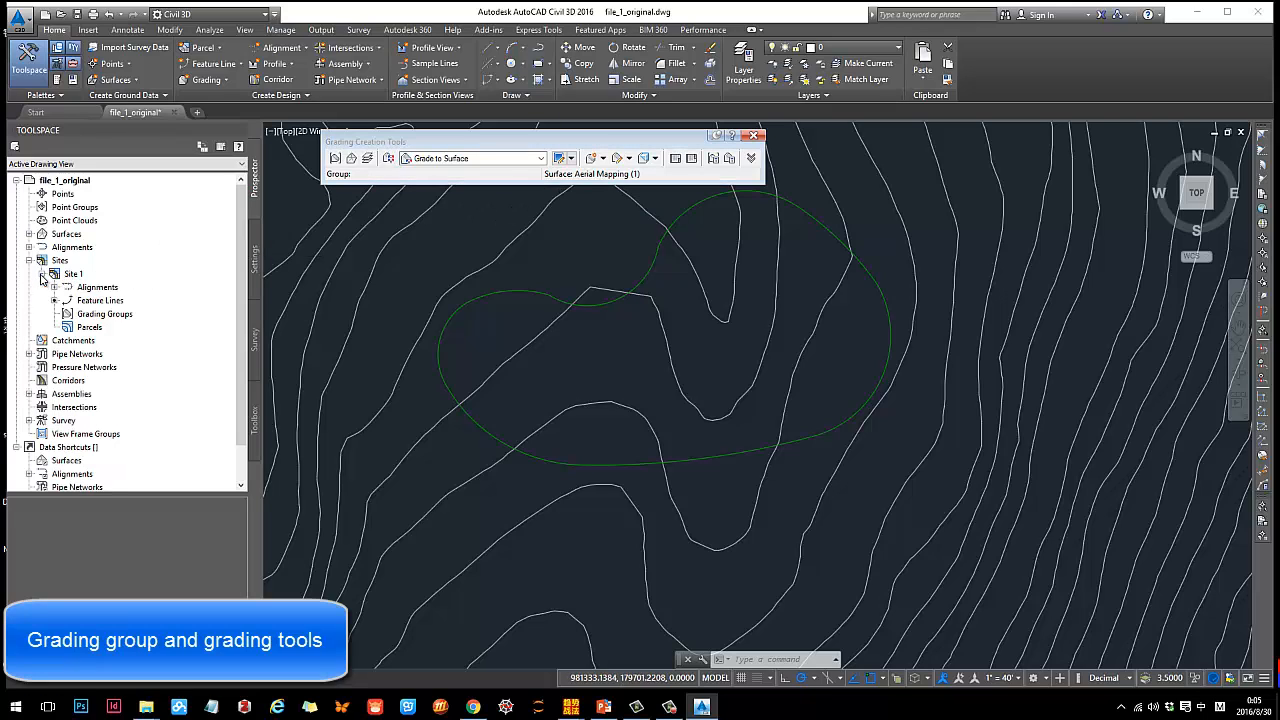
Review the feature lines and grading groups in Site 1, leaving the site expanded.
click(86, 301)
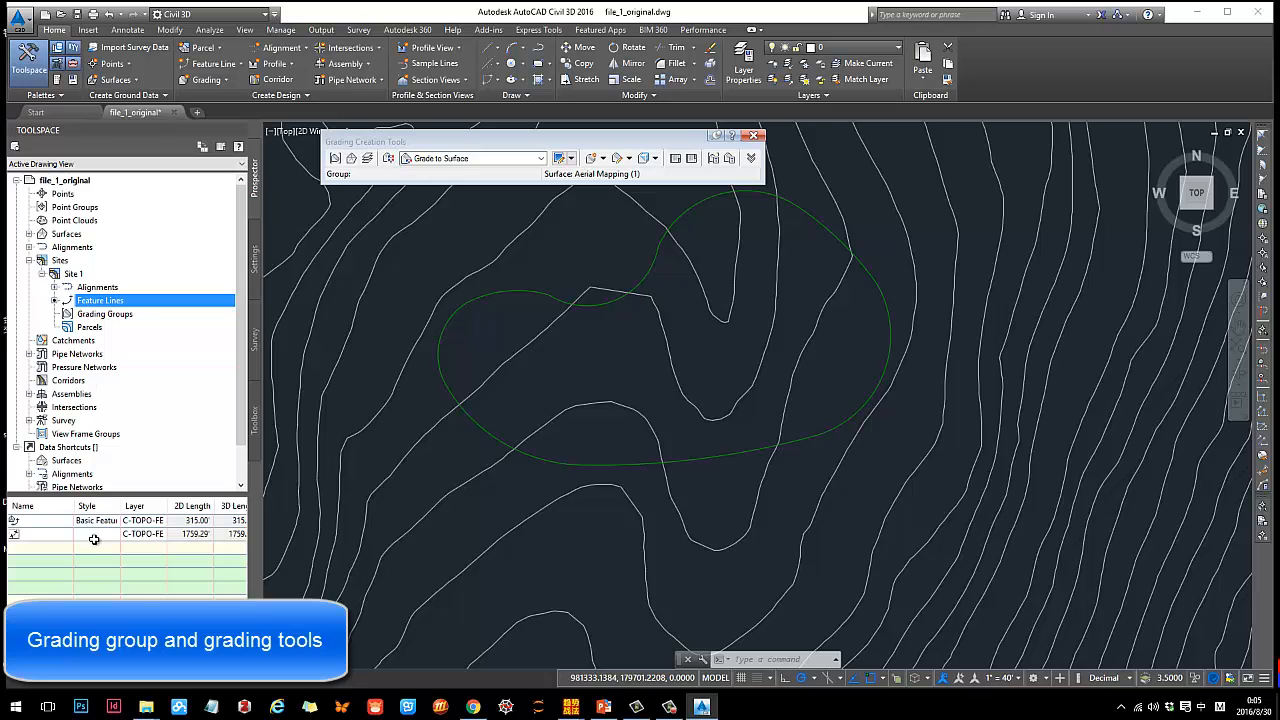
click(41, 521)
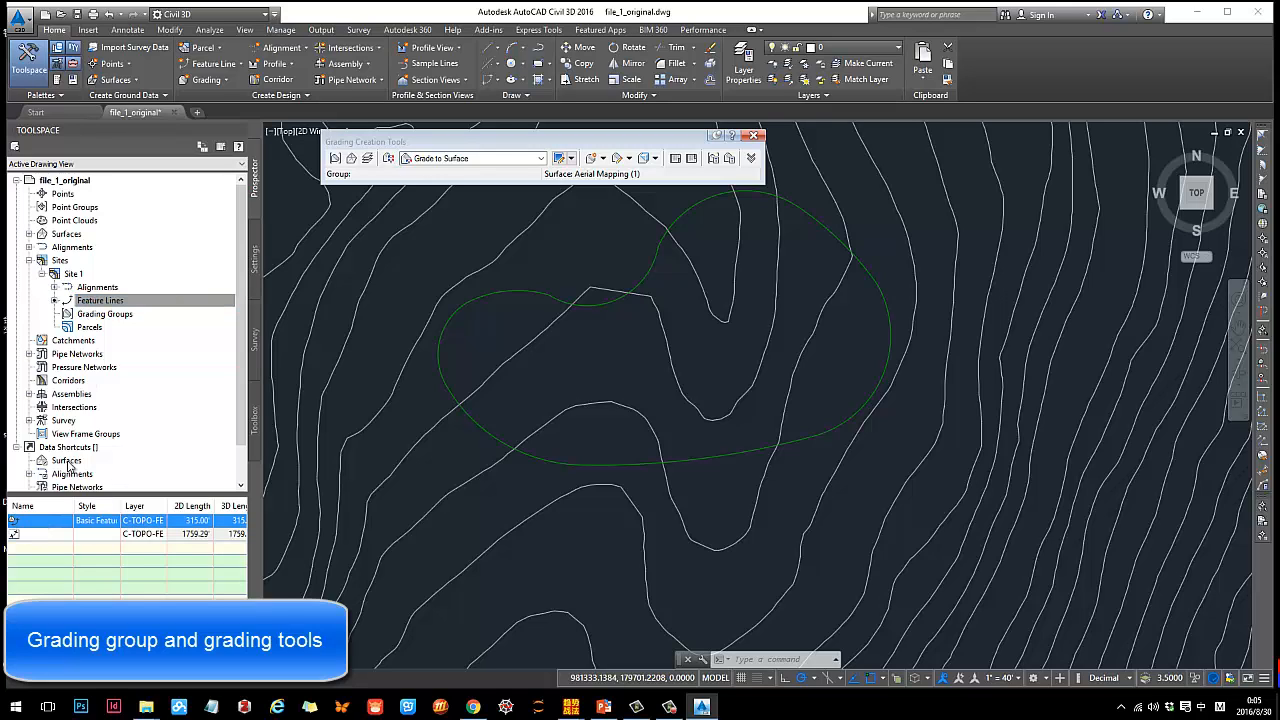
click(98, 316)
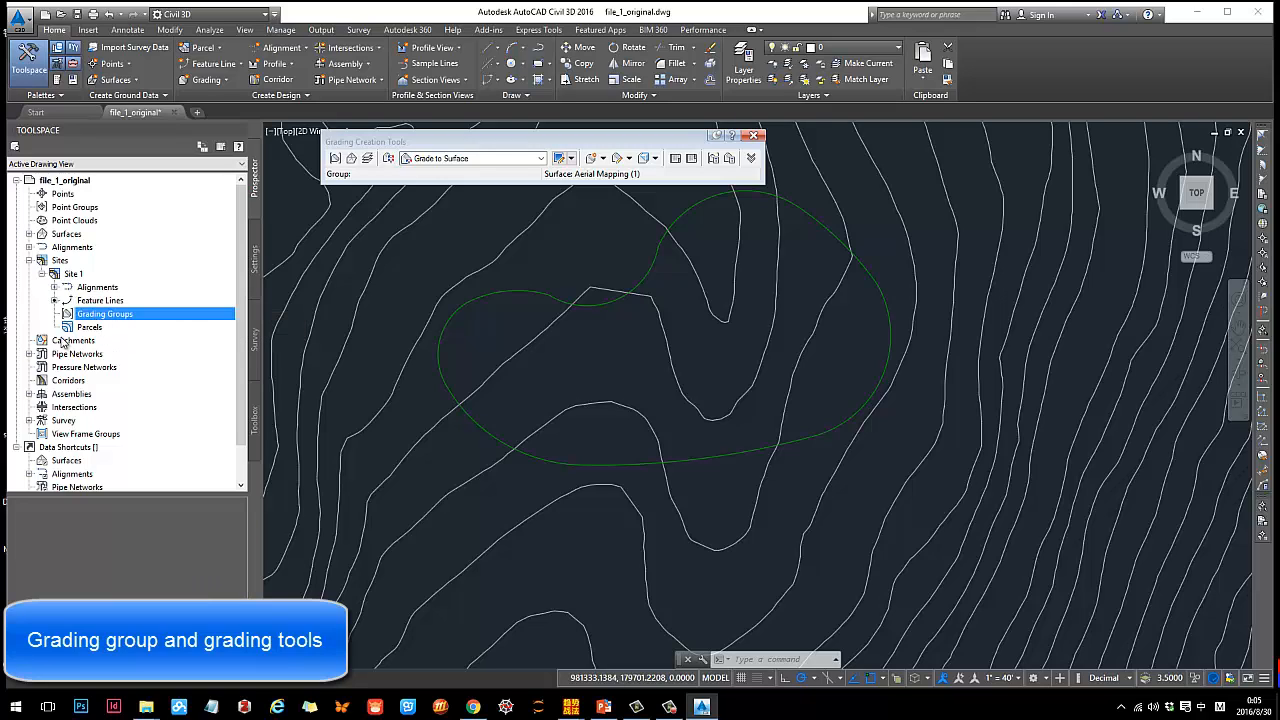
click(105, 301)
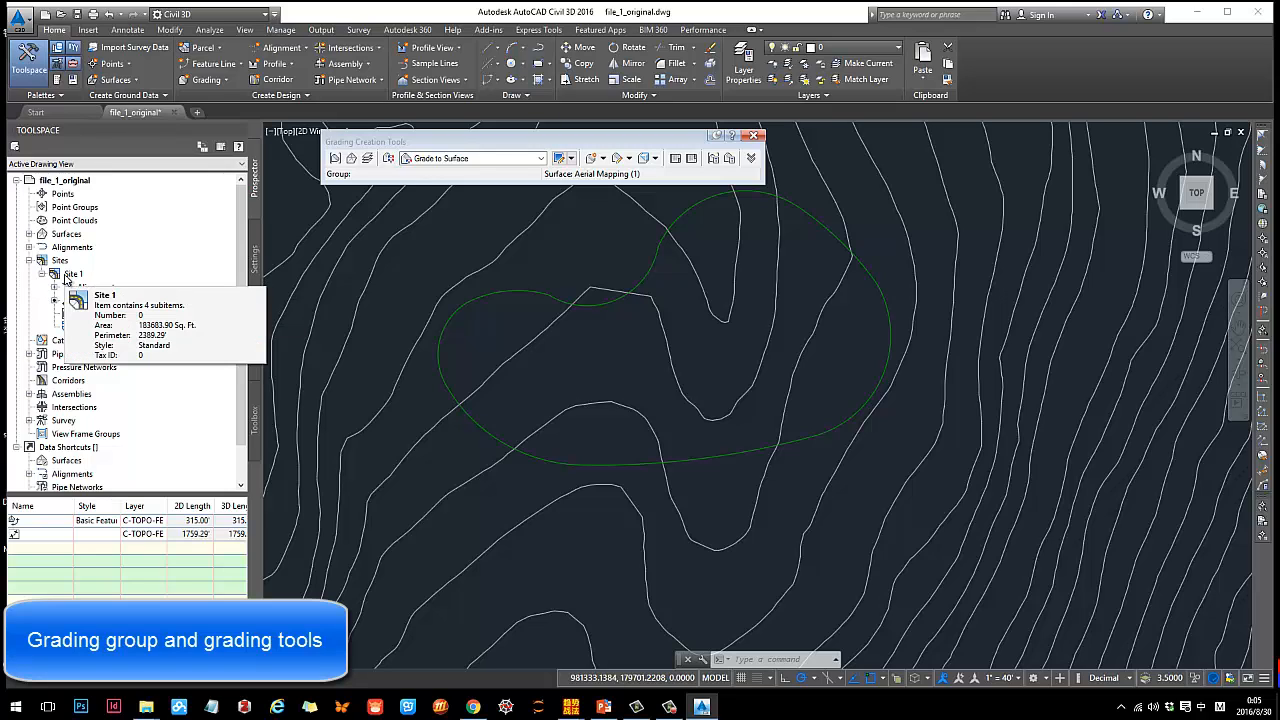
click(67, 276)
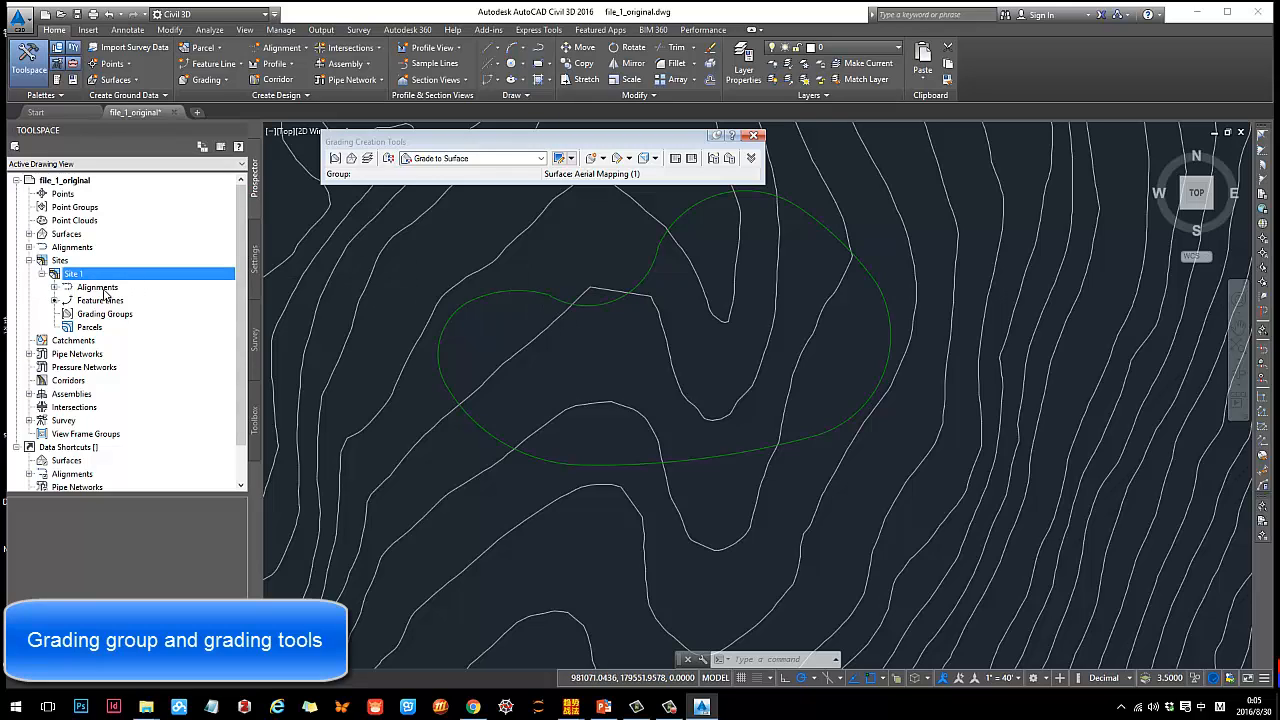
click(42, 274)
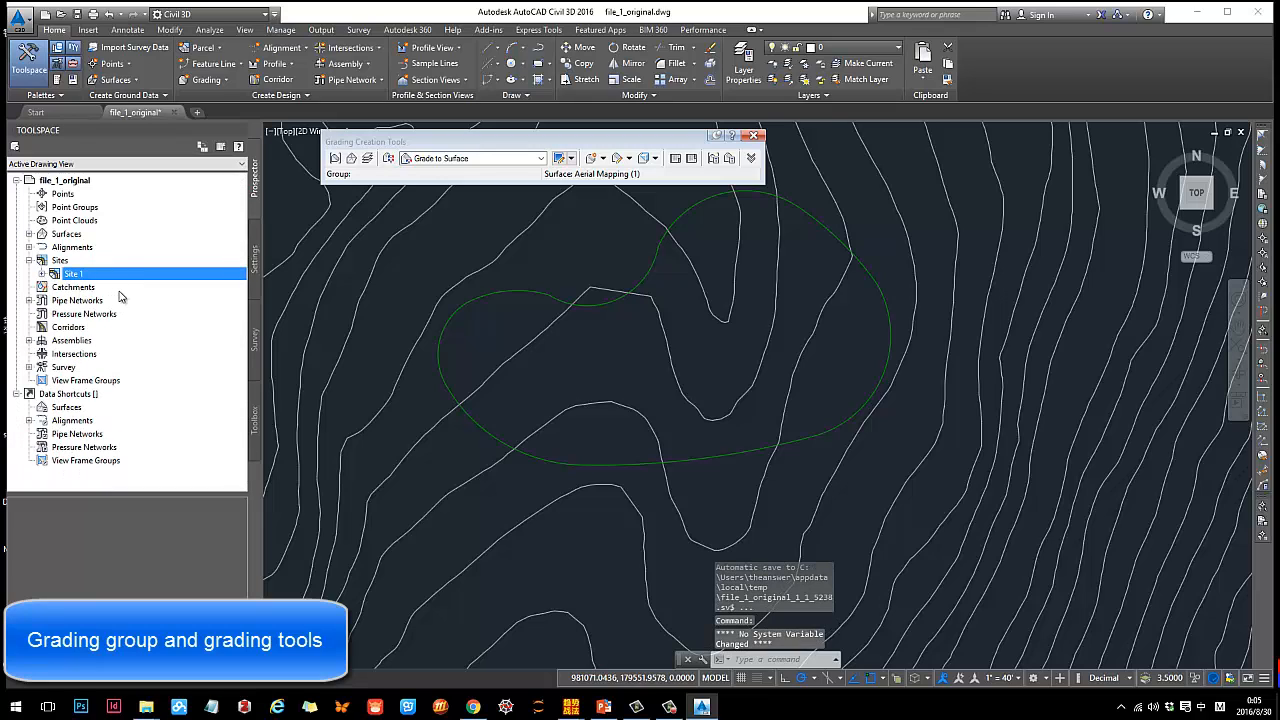
click(42, 274)
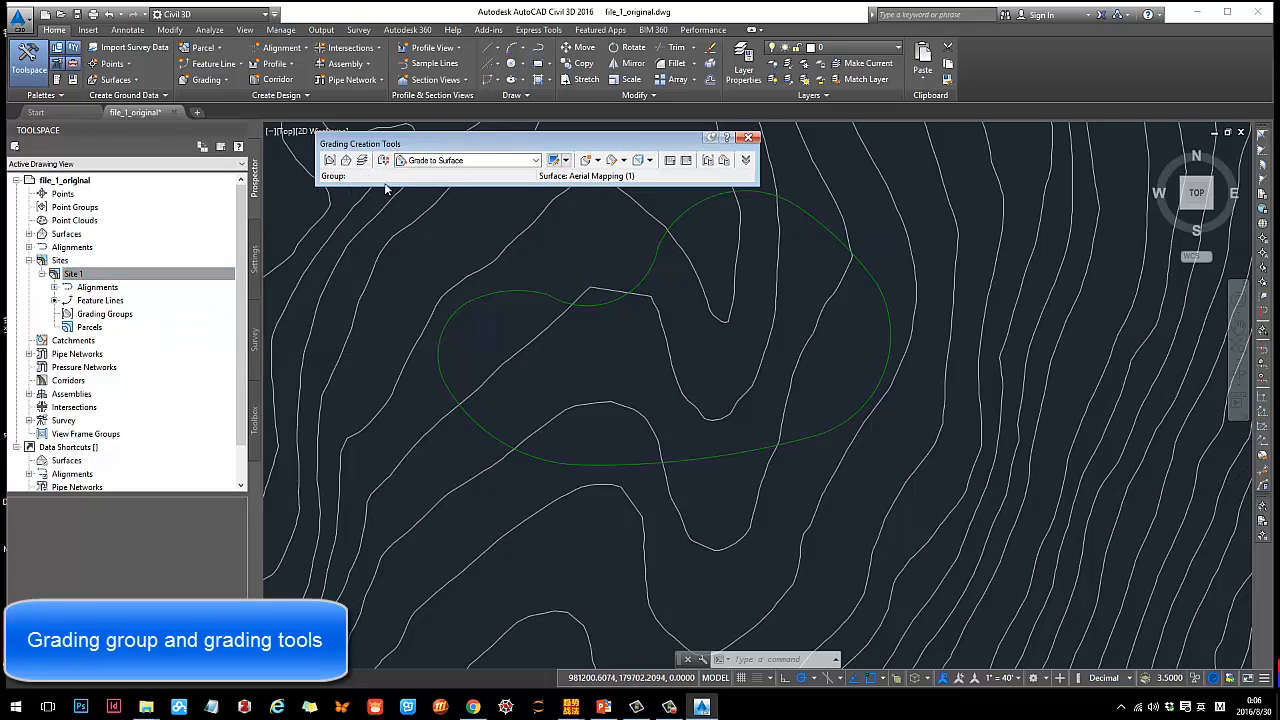
Create a grading group named pond_group in Site 1 with automatic surface creation turned off.
click(330, 162)
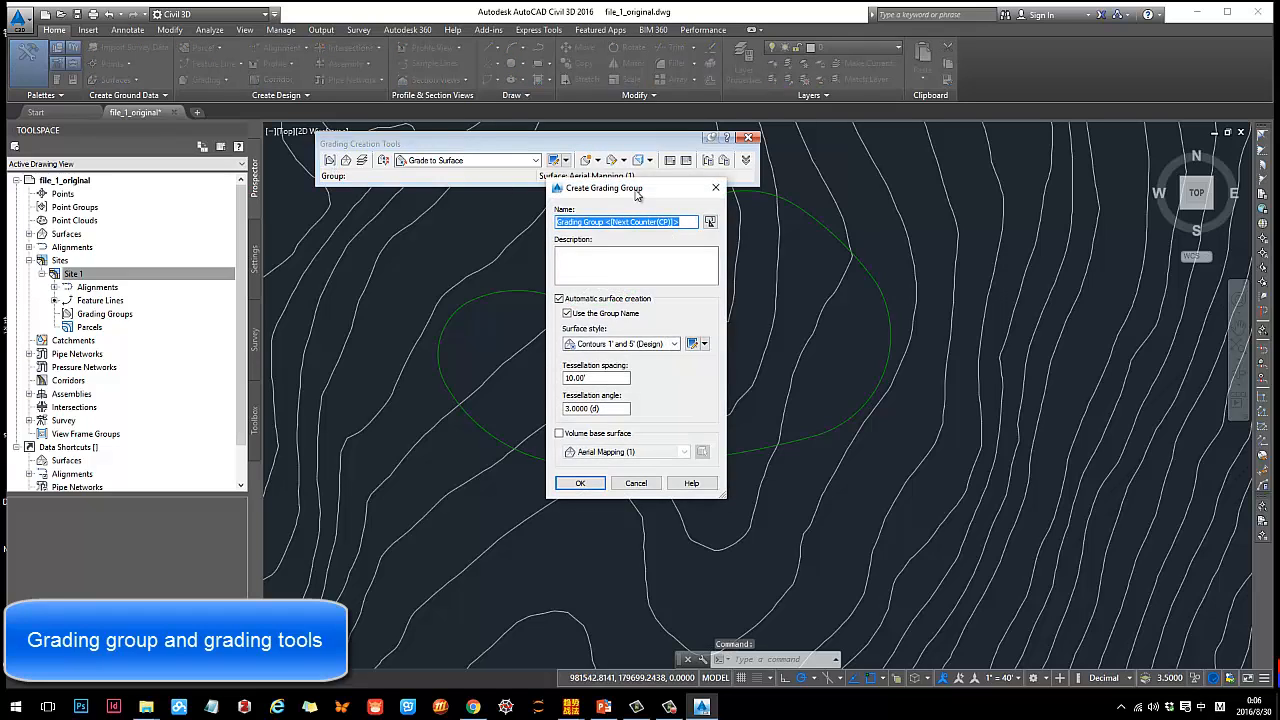
drag(636, 190, 591, 181)
click(555, 213)
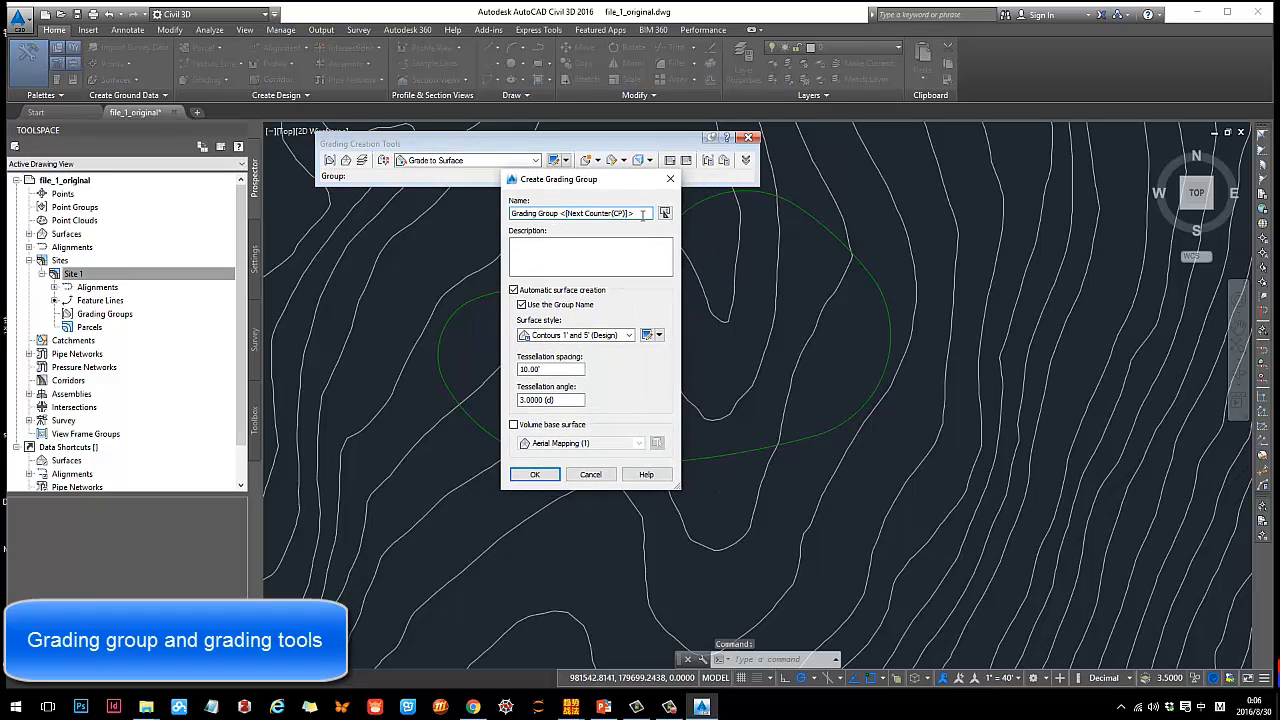
drag(642, 215, 512, 214)
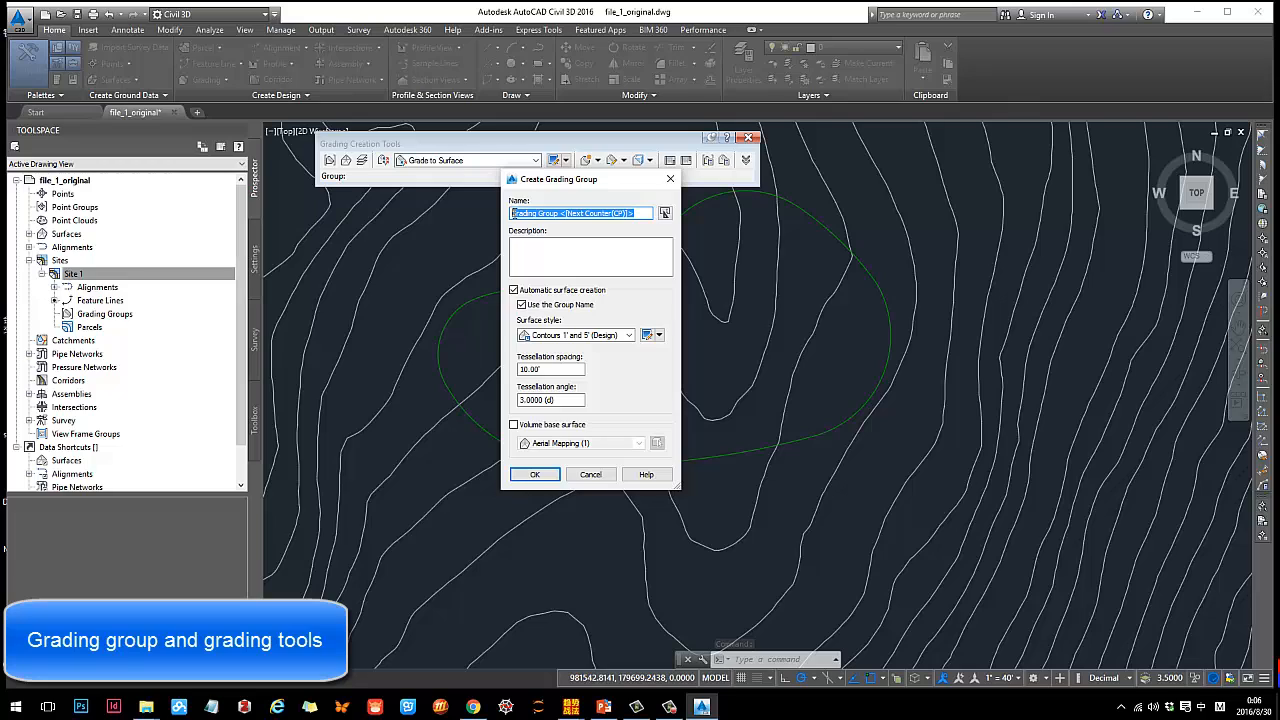
text(pond_group)
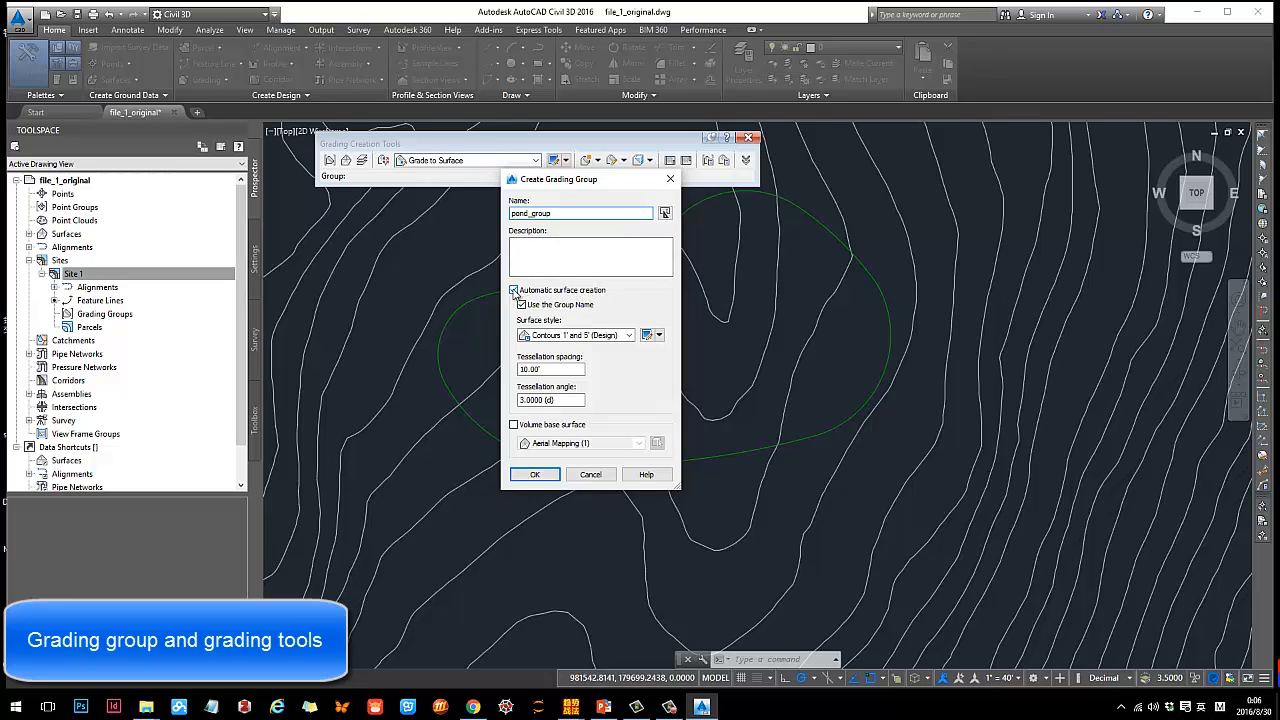
click(514, 290)
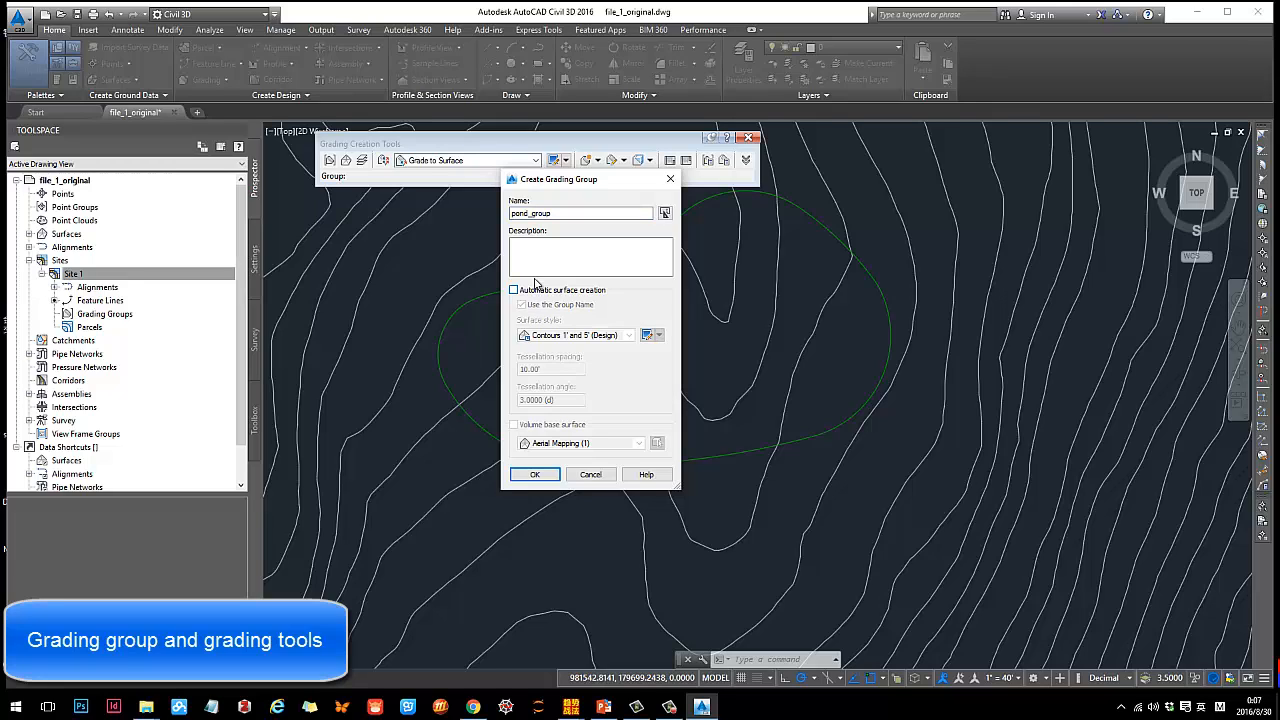
click(535, 475)
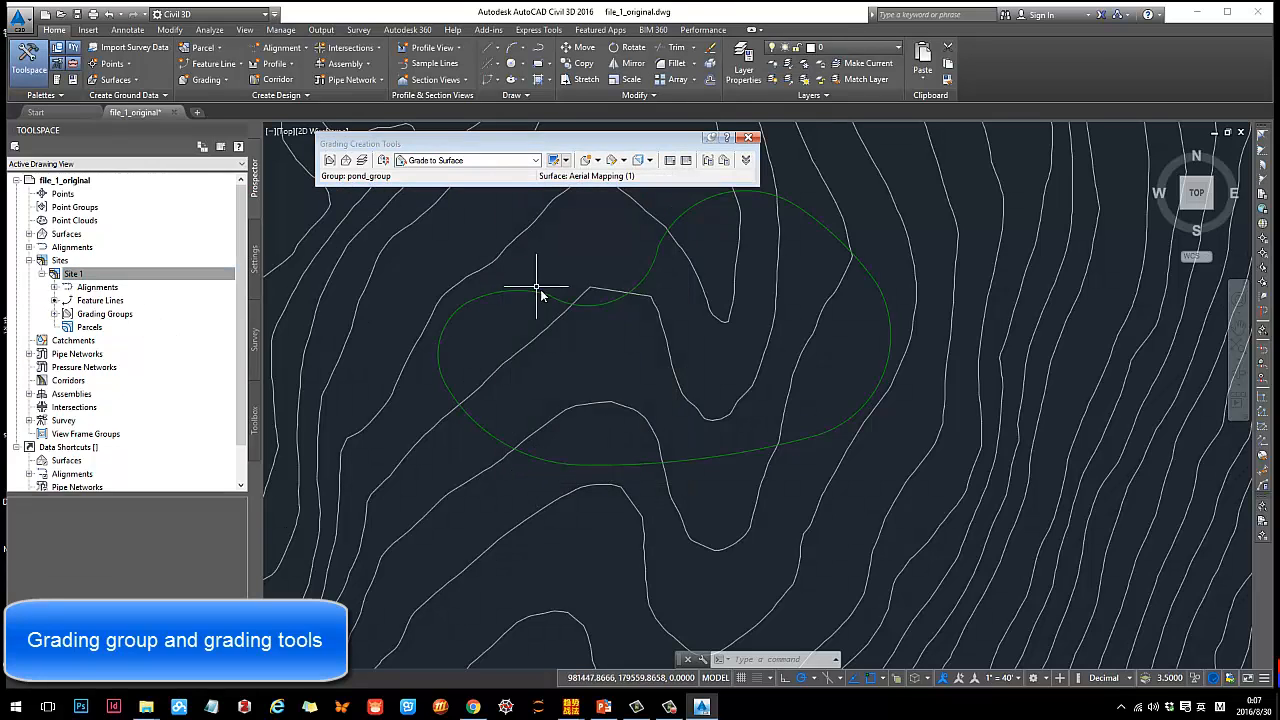
Set Aerial Mapping (1) as the target surface for the gradings and check the grading layer without changing it.
scroll(578, 314, up, 3)
click(616, 318)
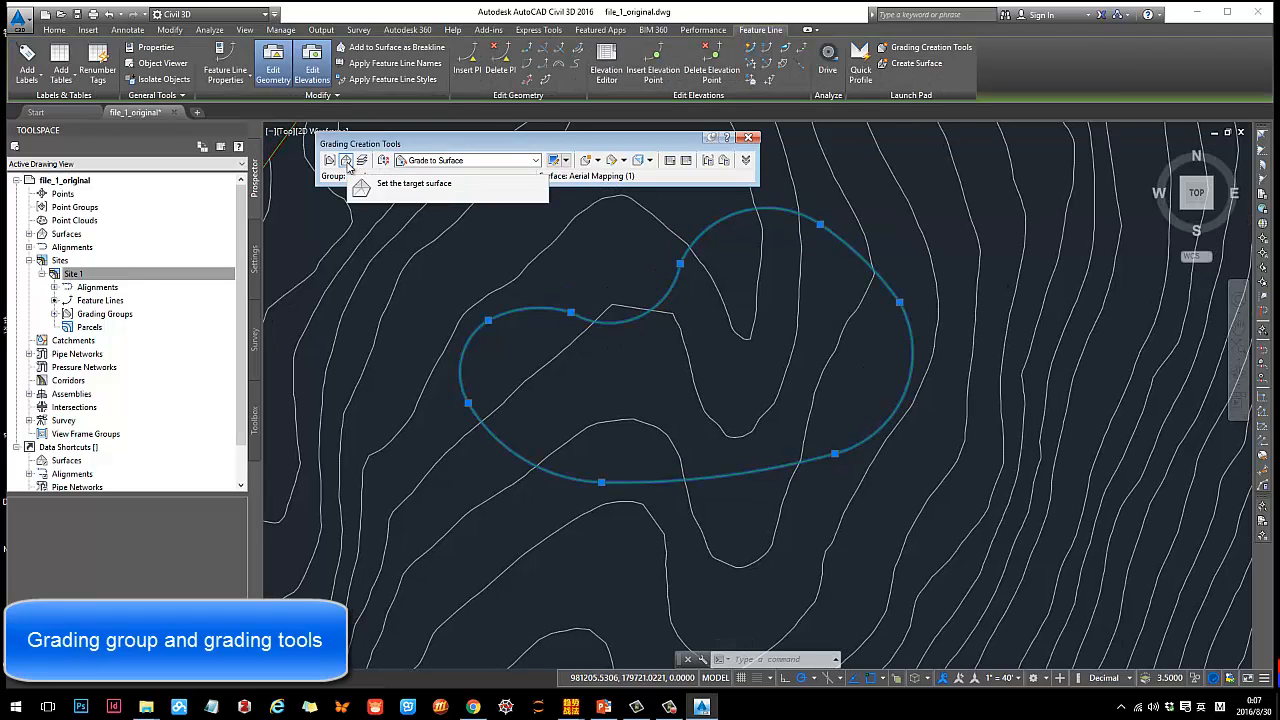
click(346, 161)
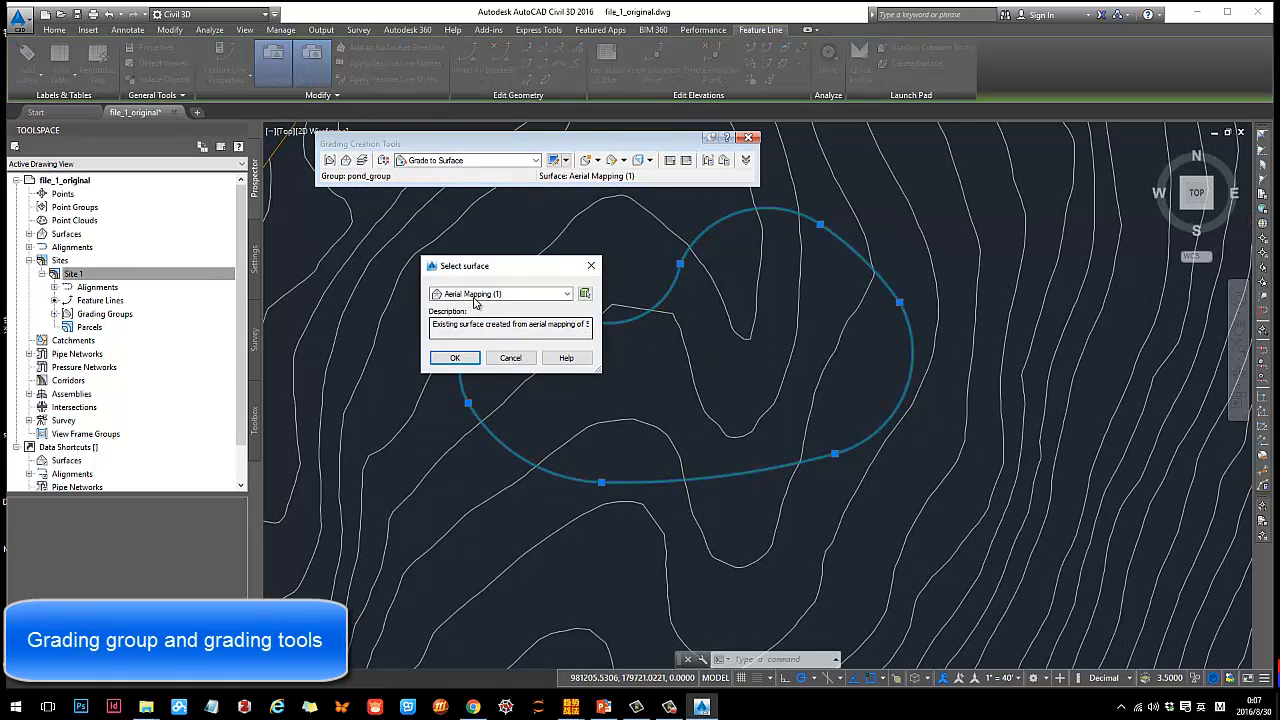
click(454, 357)
middle_drag(580, 280, 556, 278)
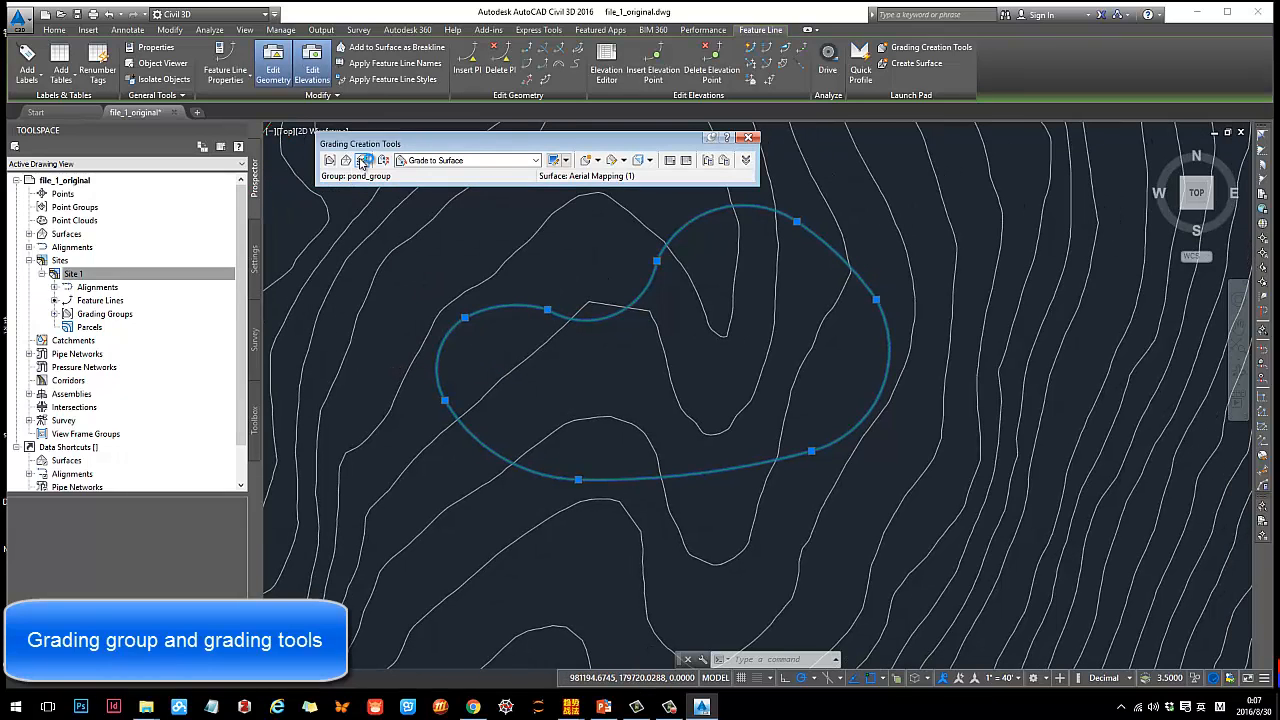
click(362, 161)
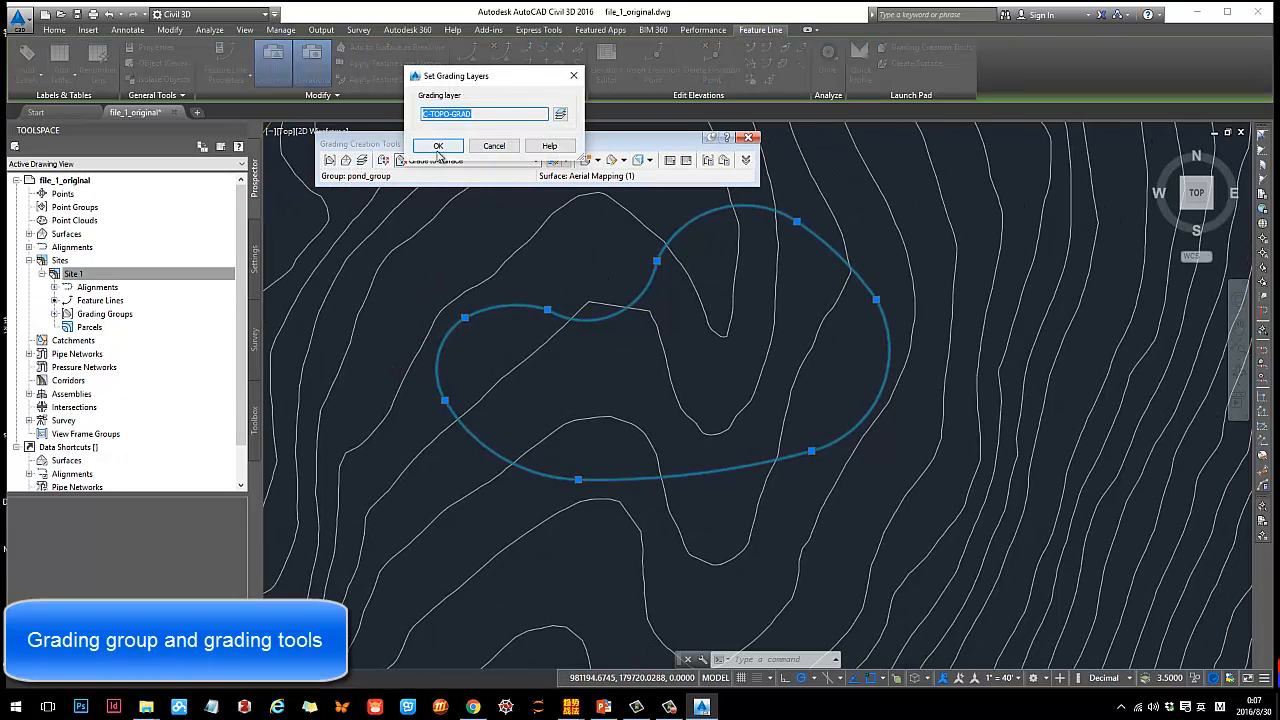
click(494, 147)
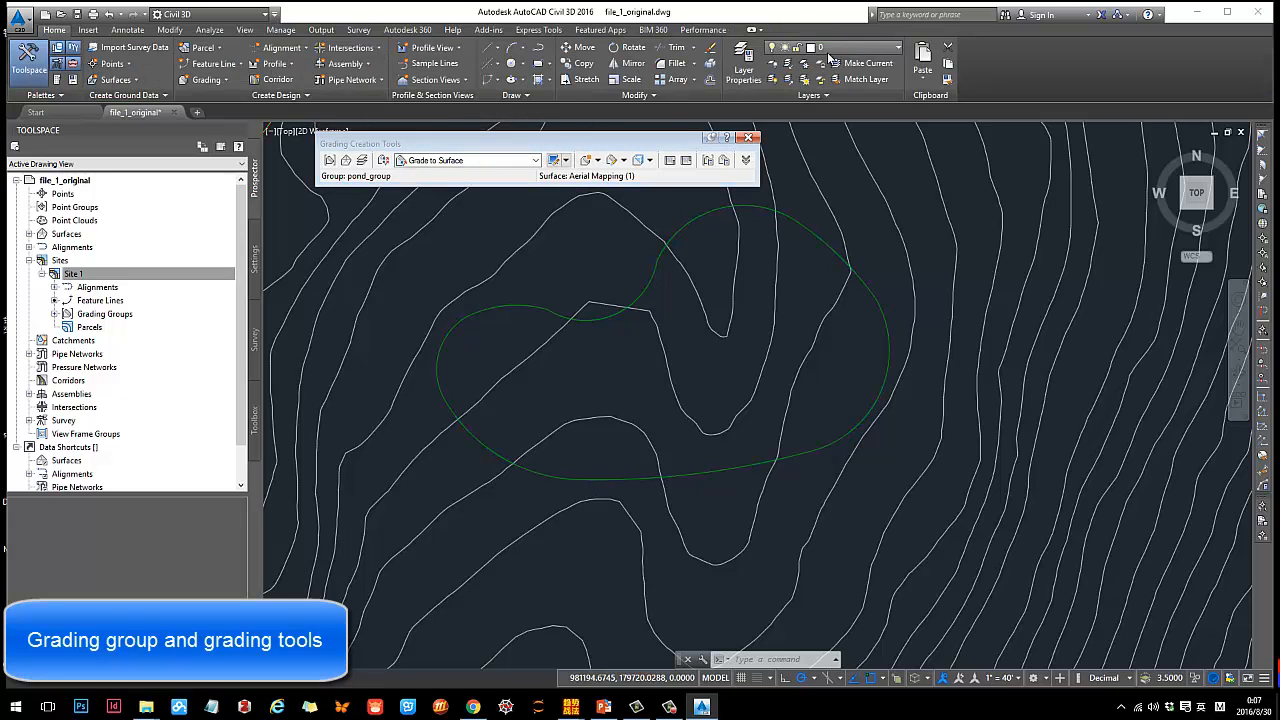
Review the available grading criteria and choose Grade to Distance for pond_group.
click(503, 161)
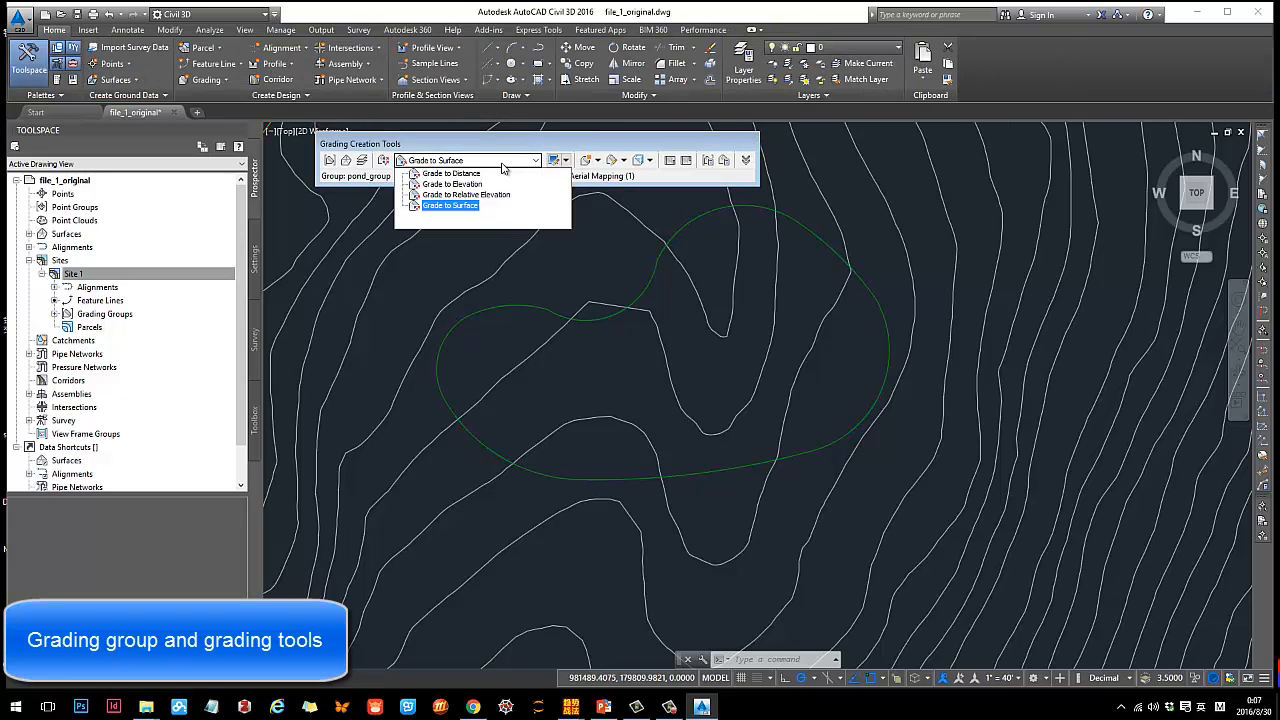
click(503, 166)
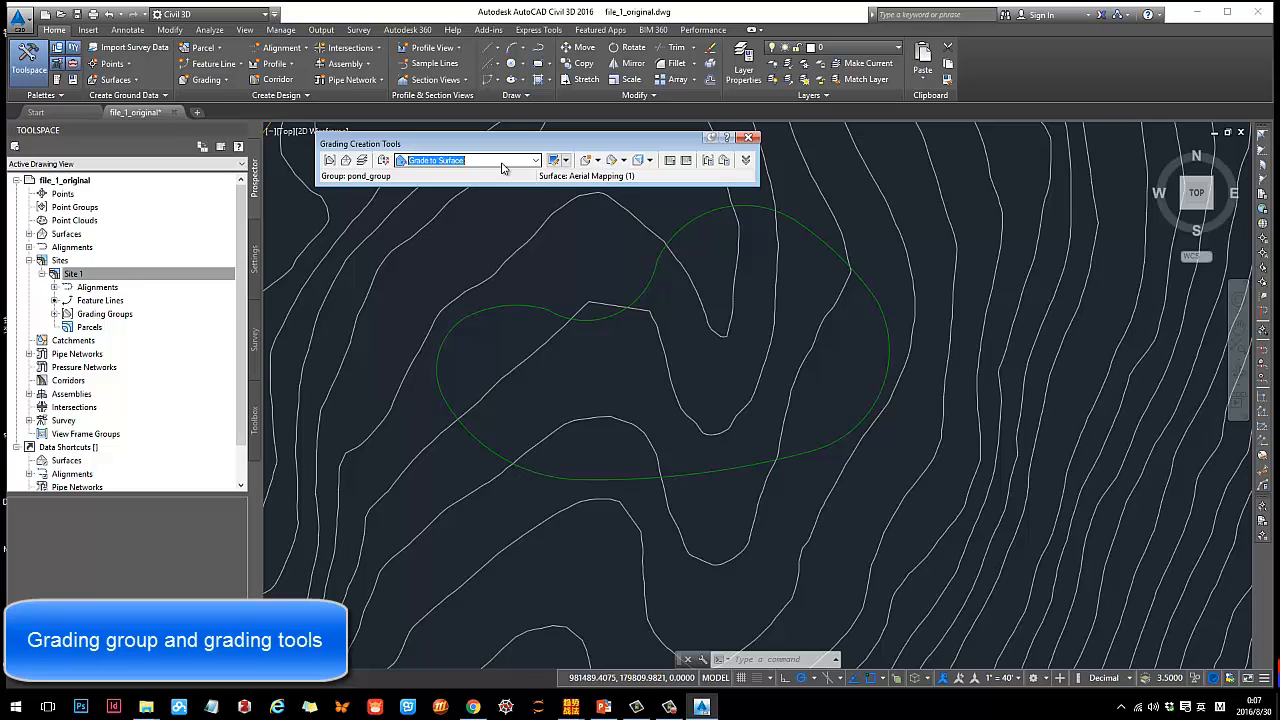
click(503, 166)
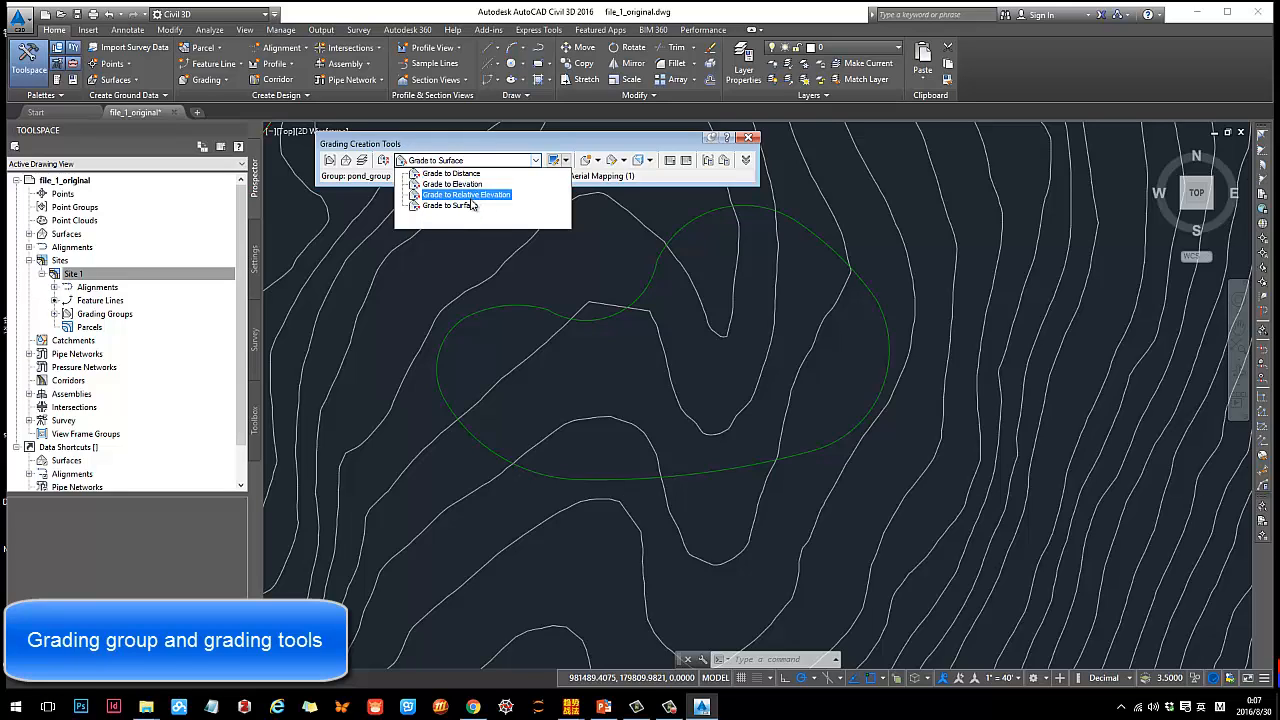
click(450, 205)
scroll(560, 314, up, 2)
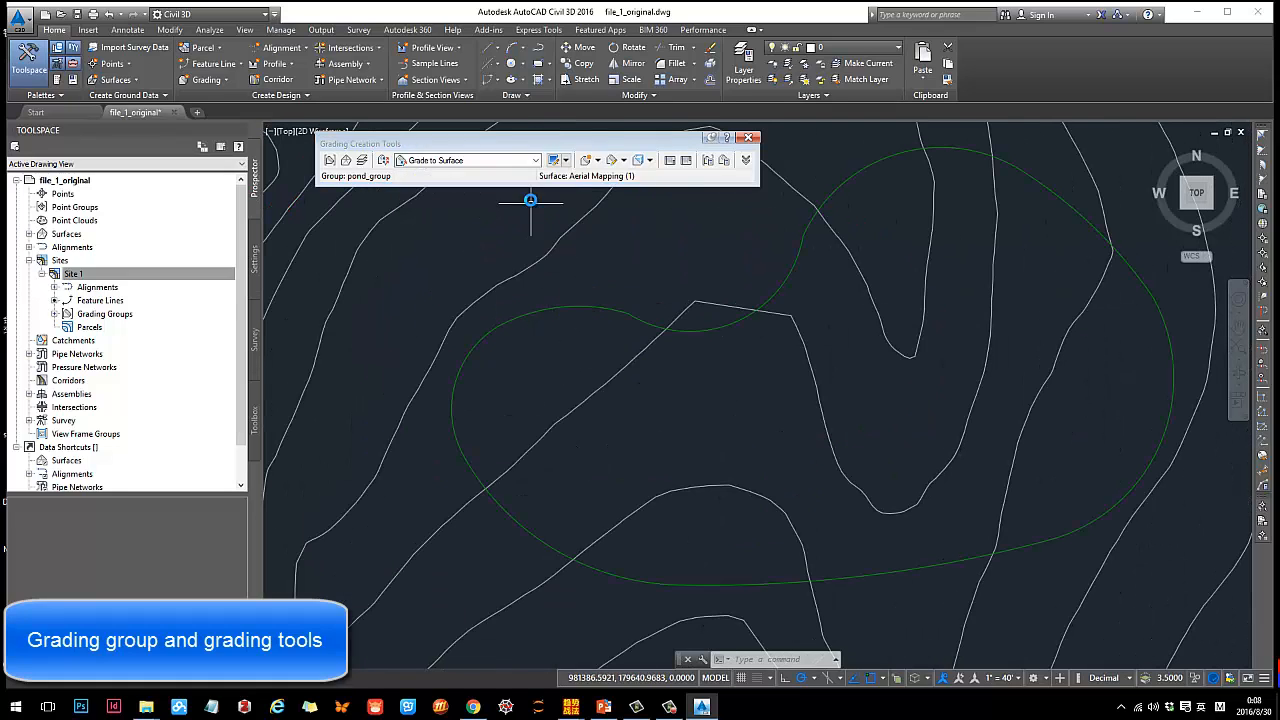
click(537, 161)
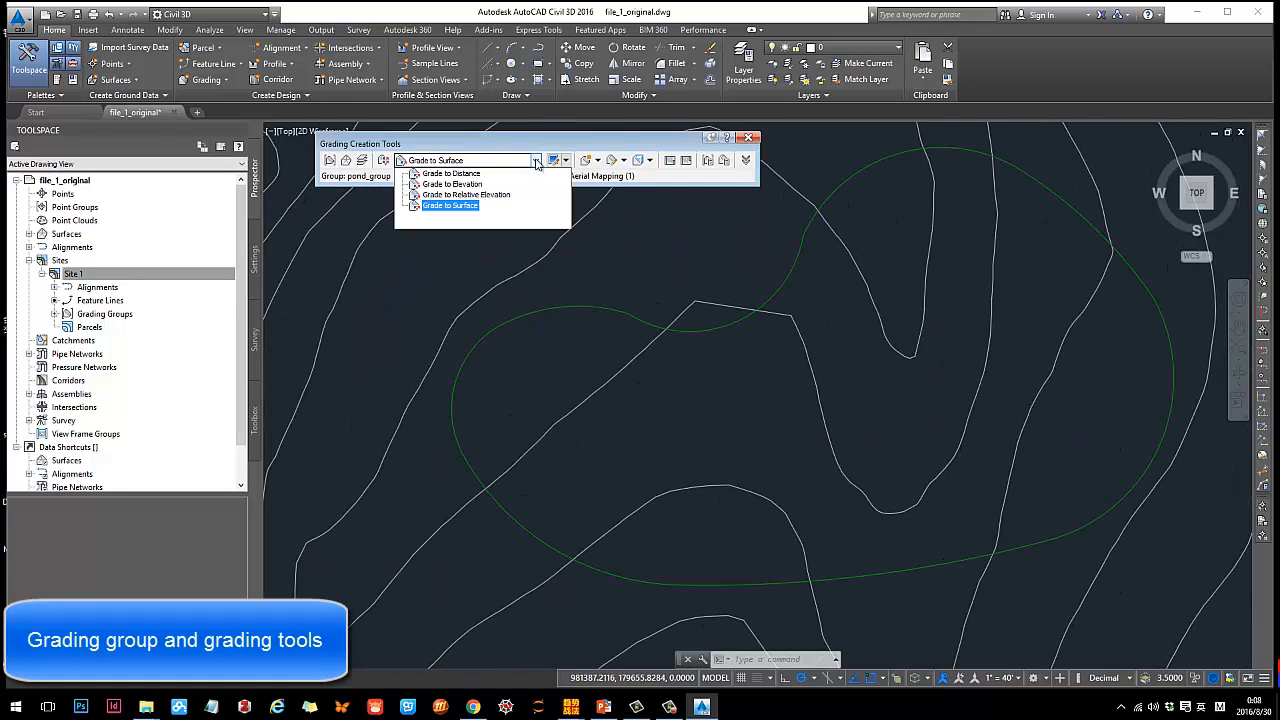
click(451, 174)
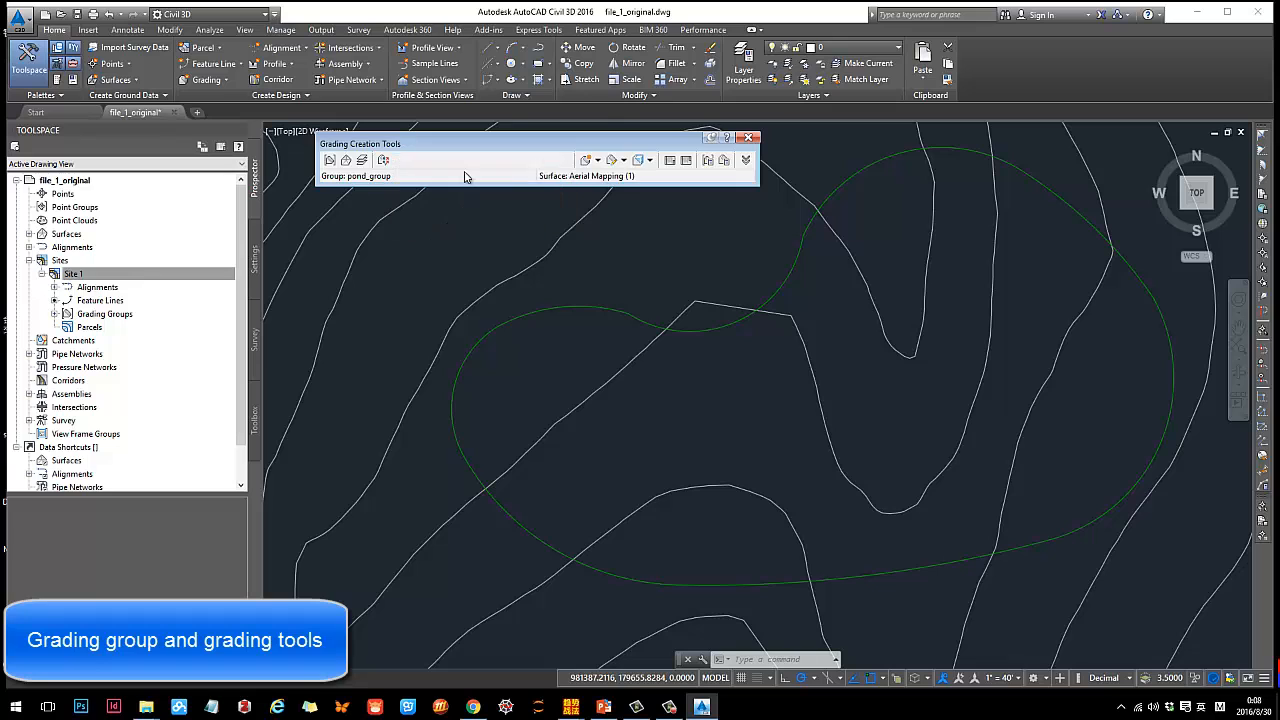
middle_drag(673, 279, 576, 276)
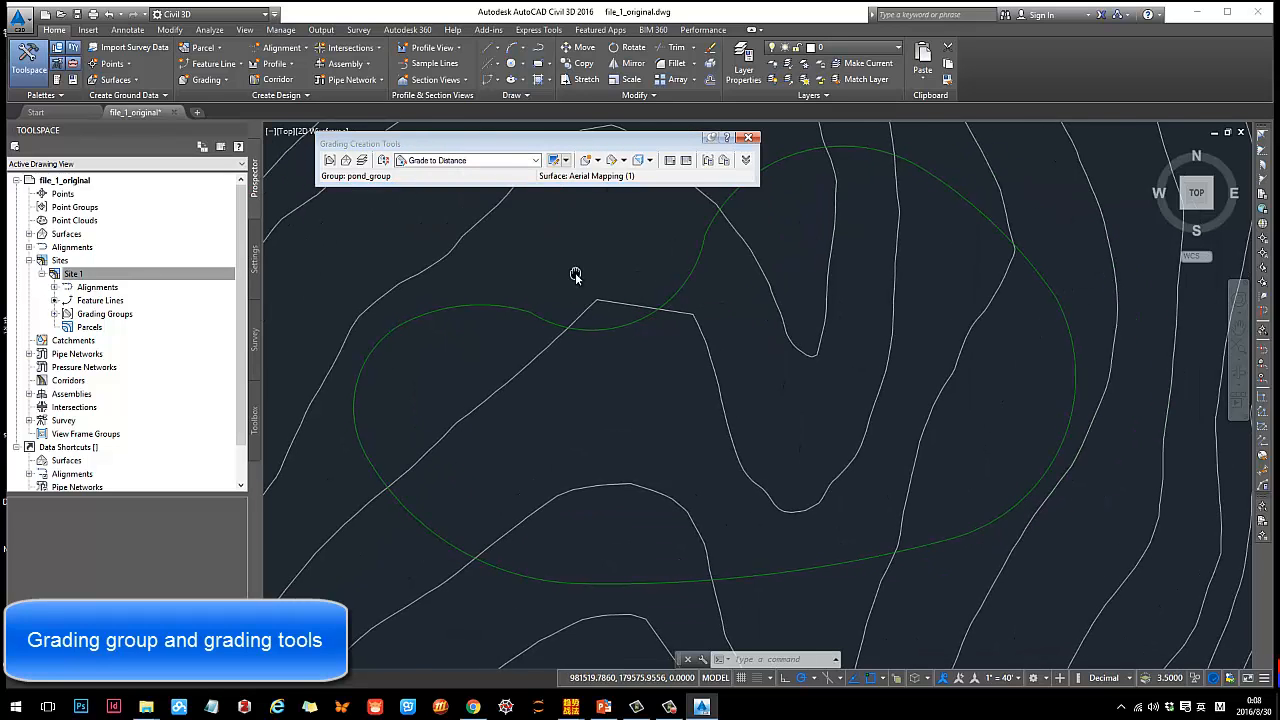
Start a Grade to Distance grading from the pond feature line, on its outer side and along its entire length.
click(517, 311)
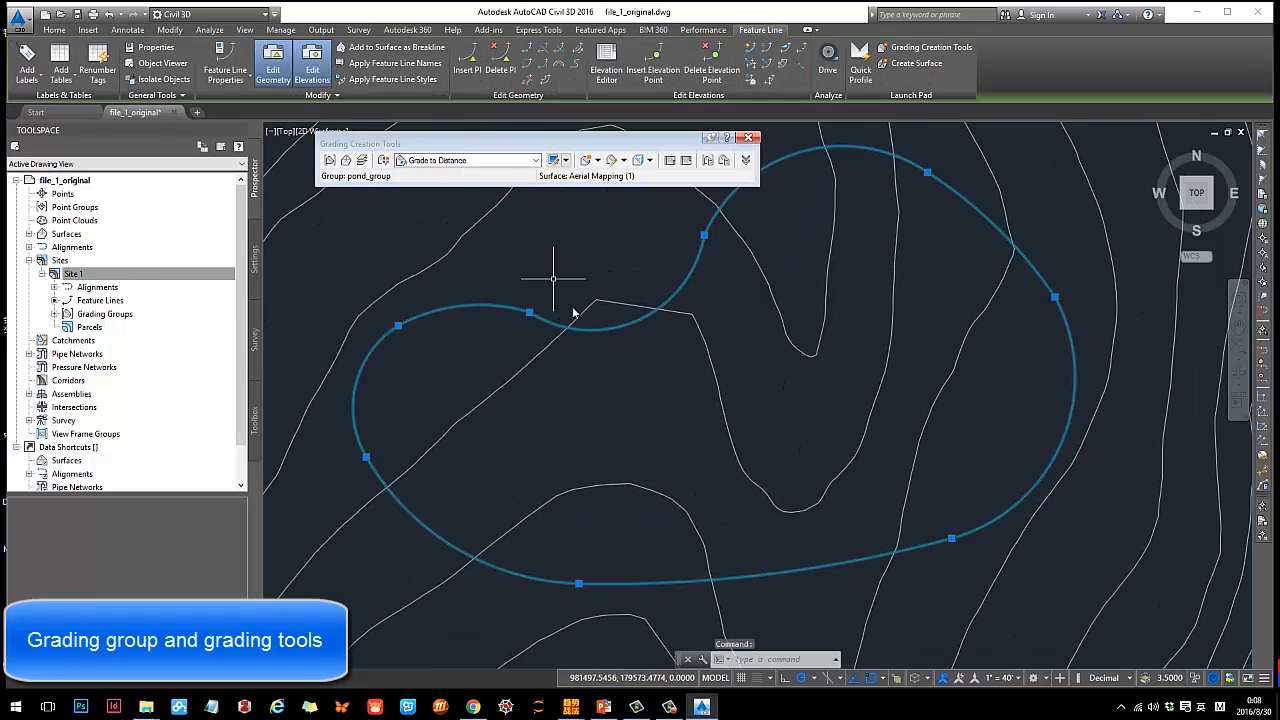
middle_drag(590, 303, 640, 280)
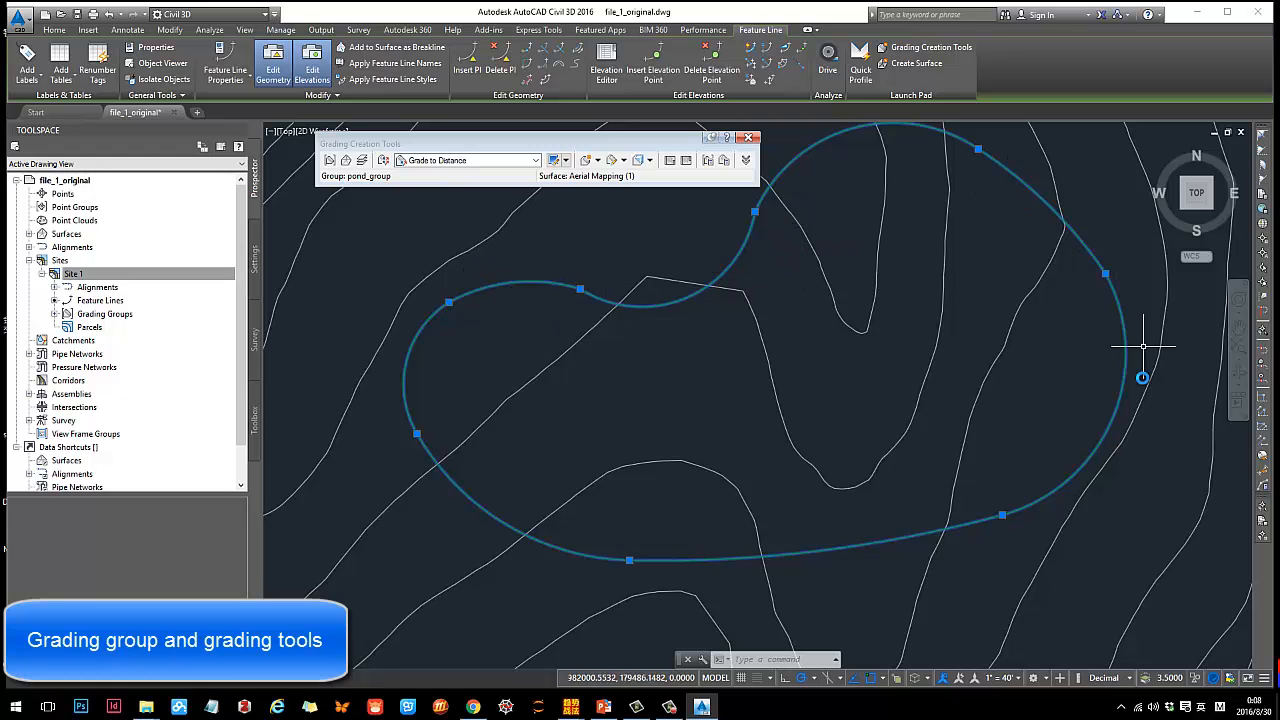
middle_drag(616, 271, 592, 265)
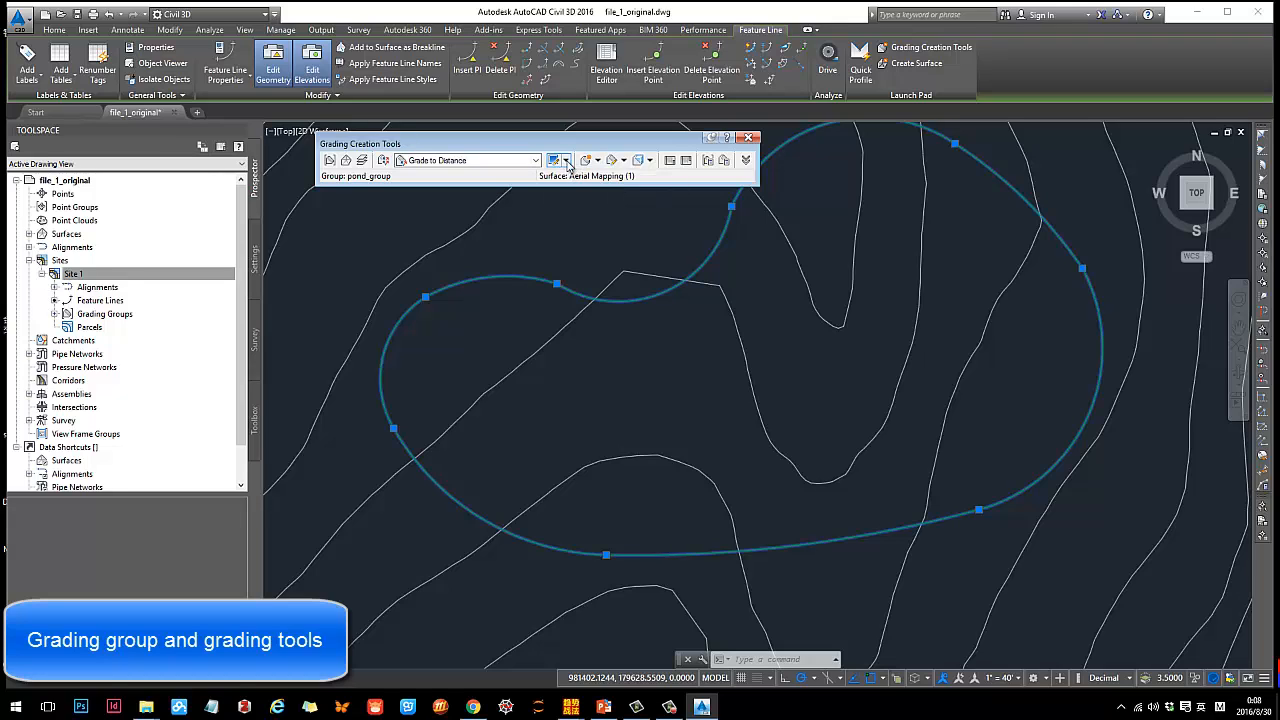
click(597, 160)
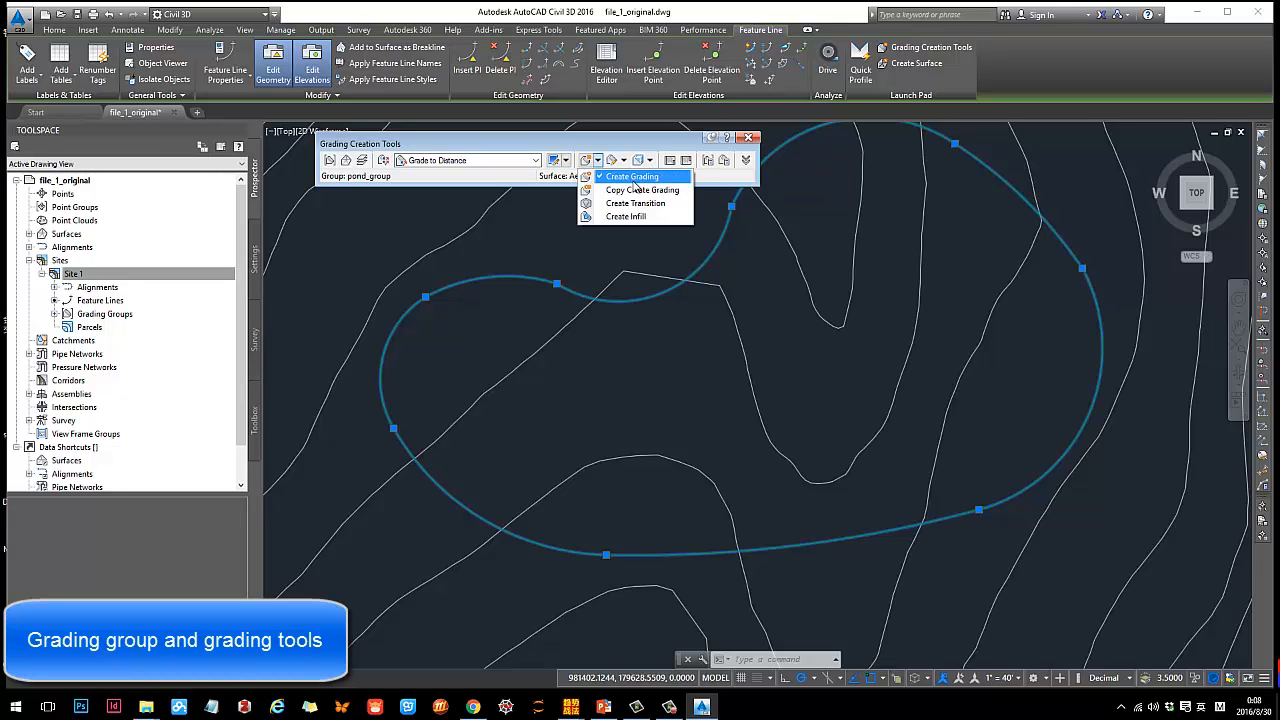
click(636, 183)
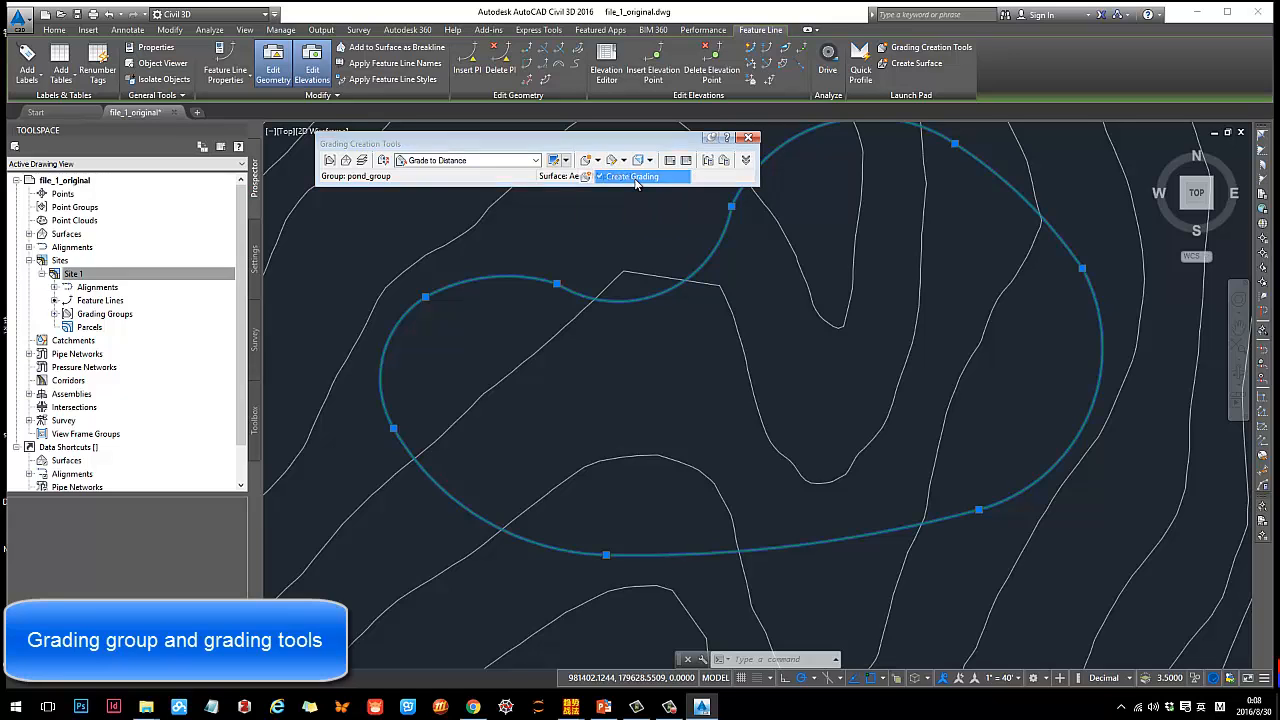
click(623, 302)
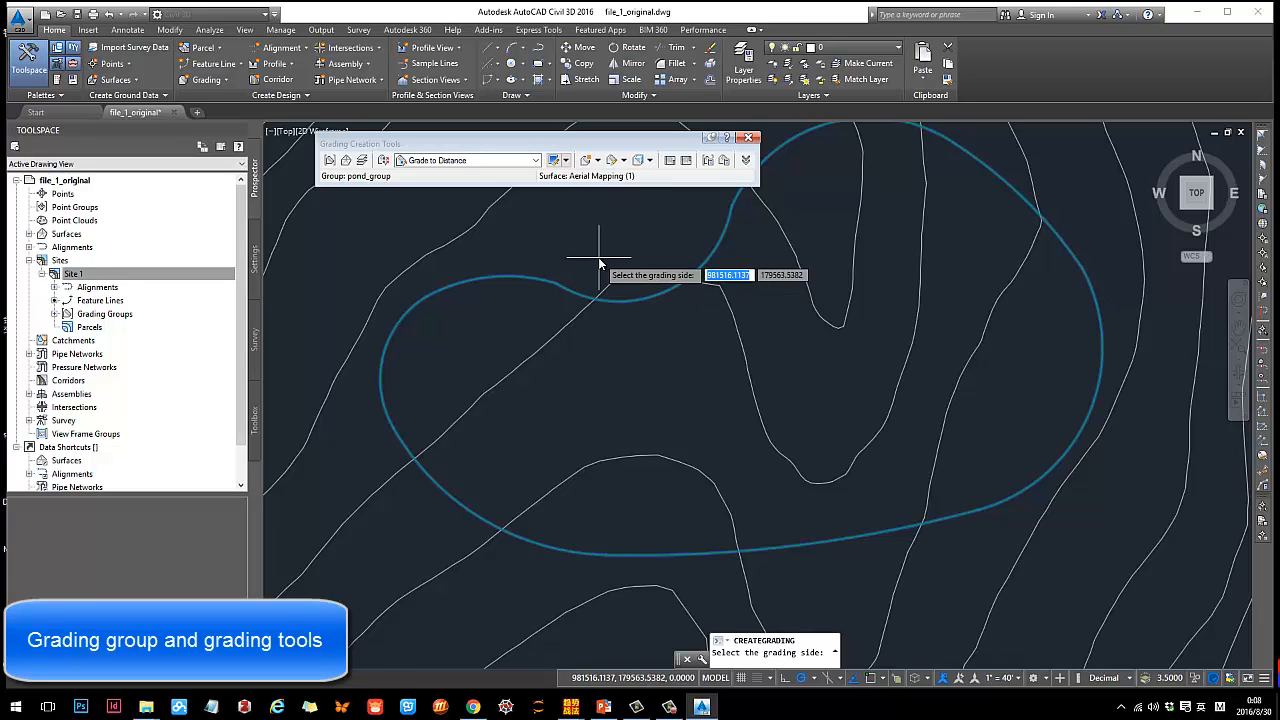
click(600, 265)
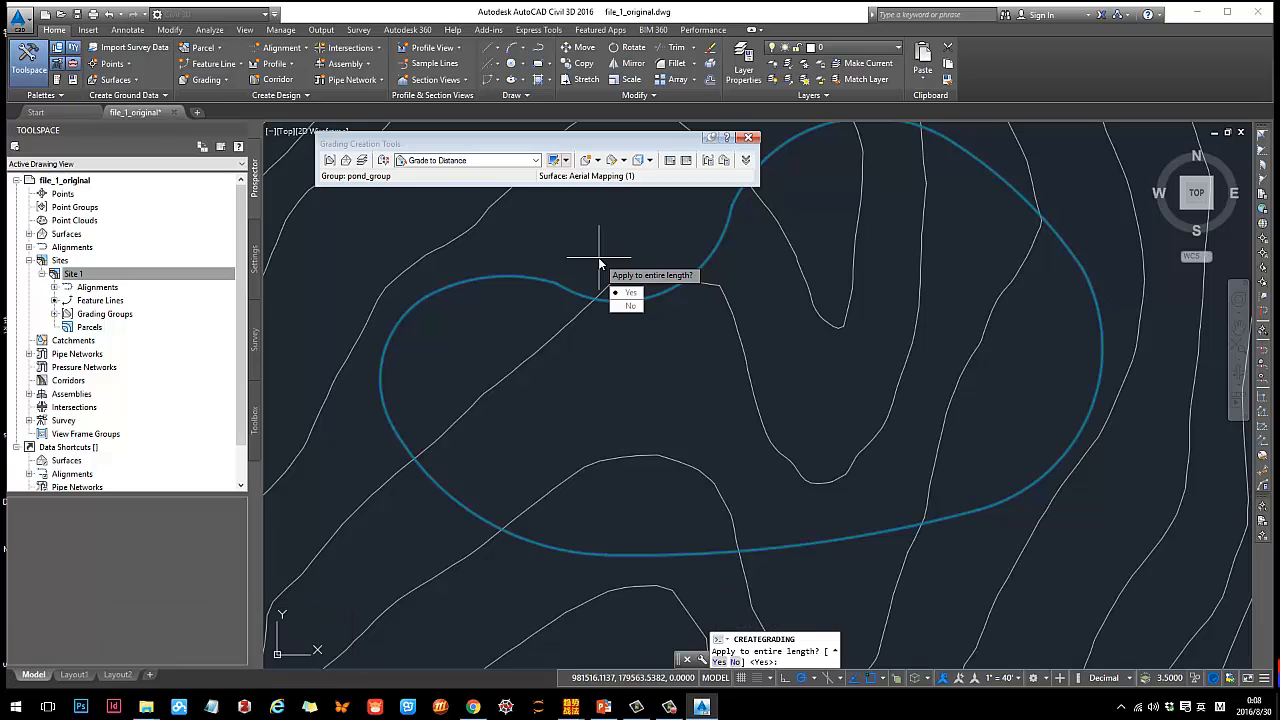
key(Return)
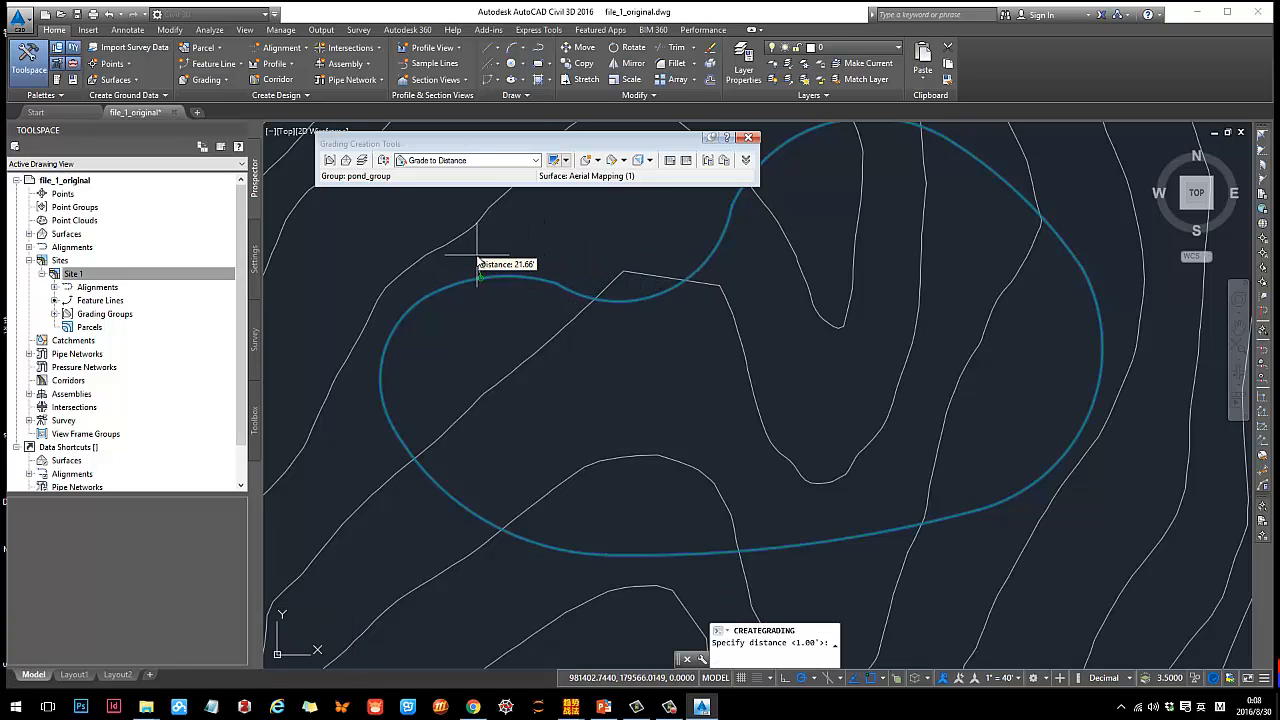
Set the grading's distance to 16' and its slope to 5:1, then finish creating gradings.
scroll(478, 262, up, 2)
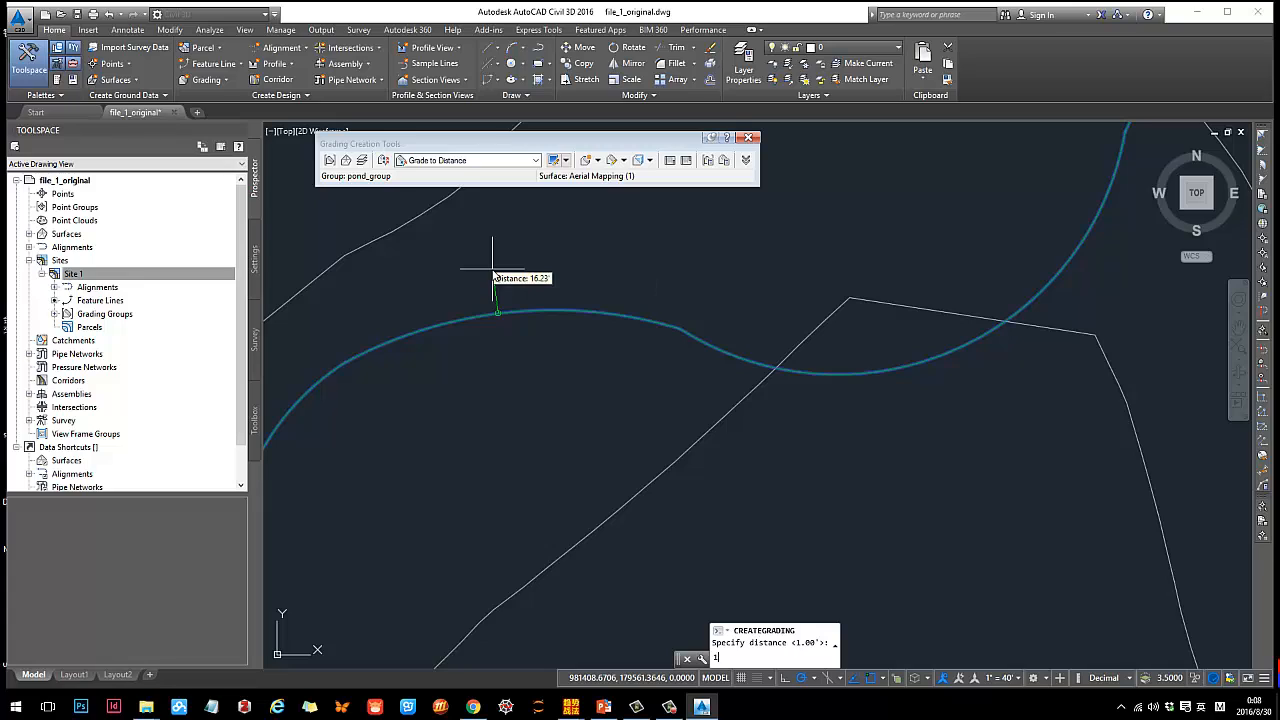
key(Return)
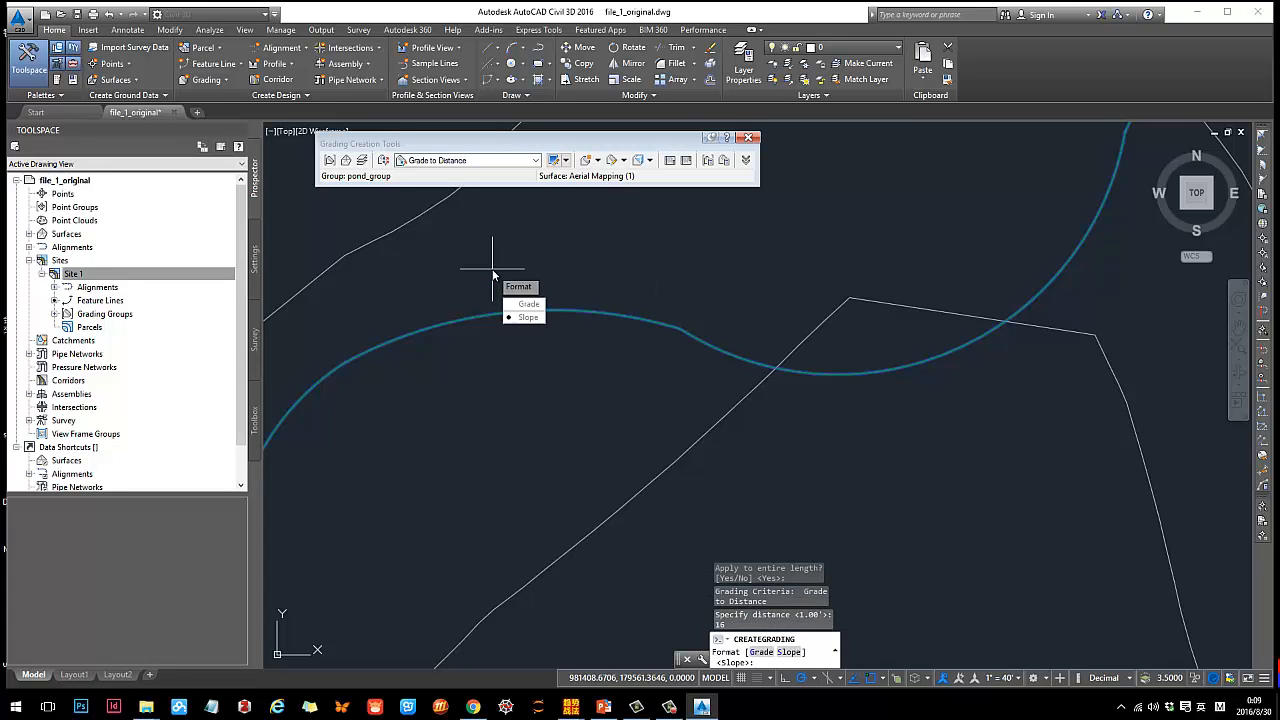
click(528, 317)
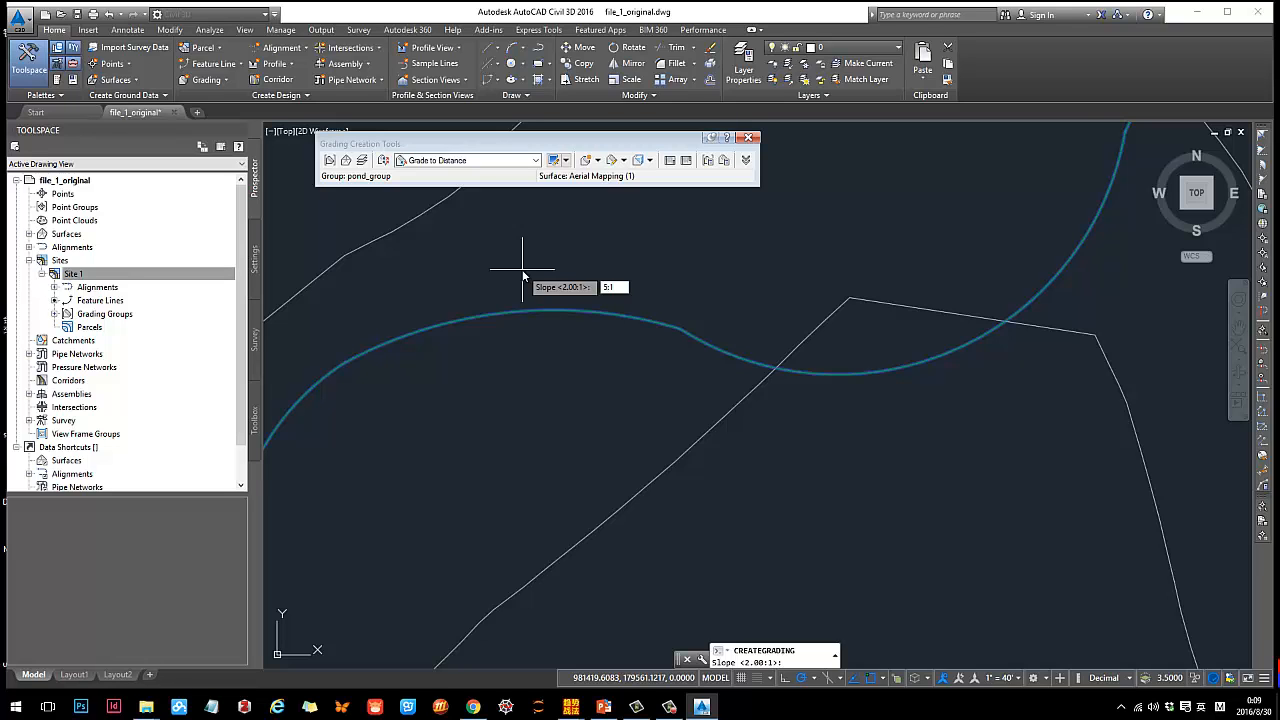
text(5:1)
key(Return)
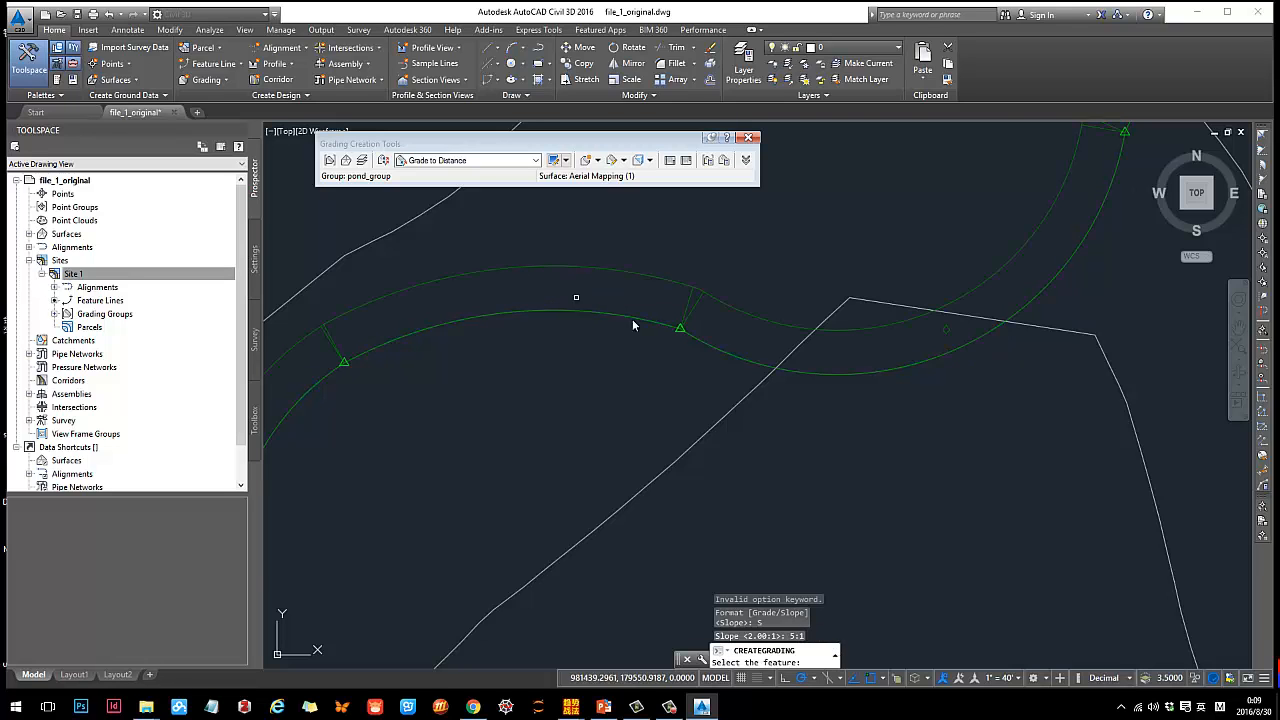
scroll(633, 325, down, 8)
scroll(730, 358, up, 6)
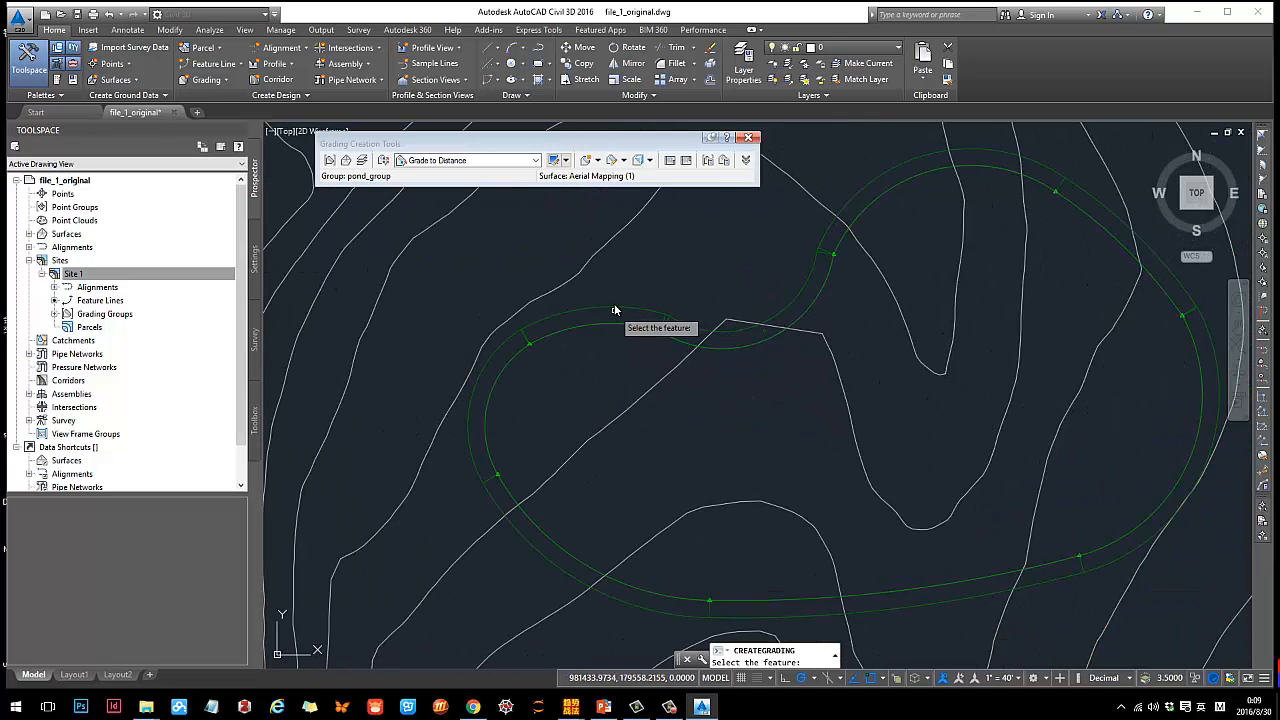
key(Escape)
Examine the grading's outer line together with the original pond feature line, leaving neither selected.
scroll(580, 303, up, 3)
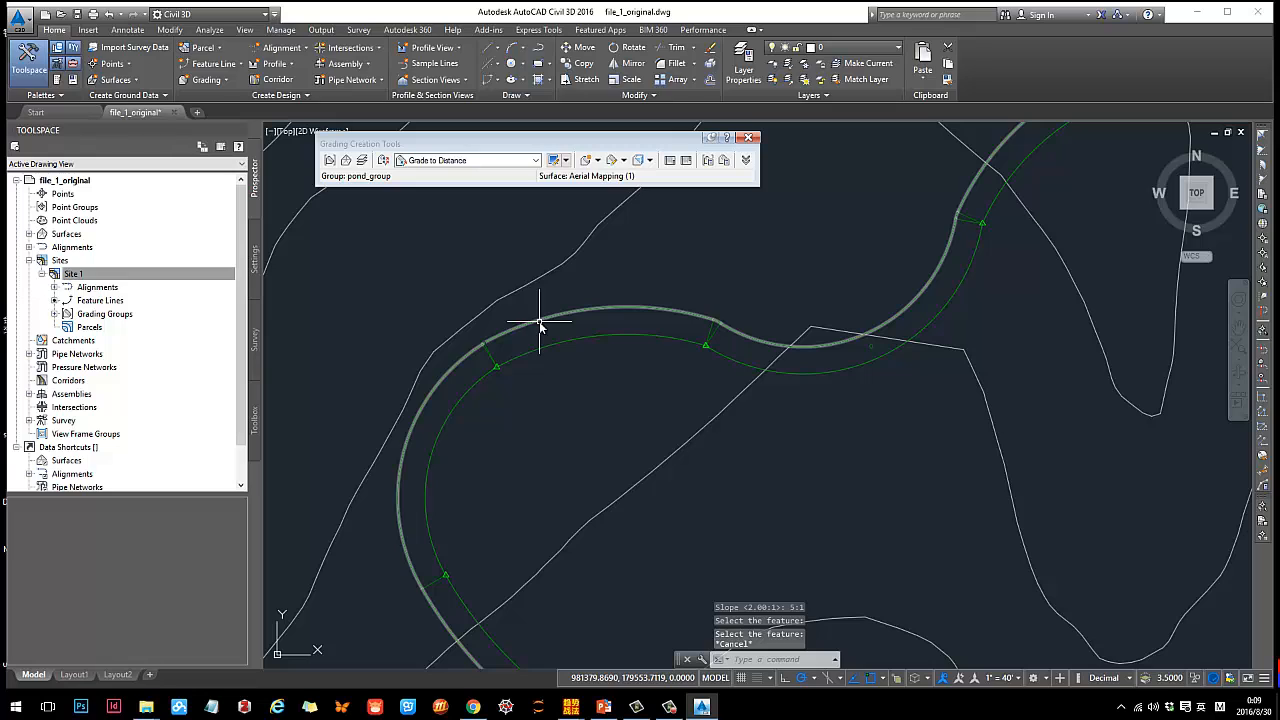
click(540, 324)
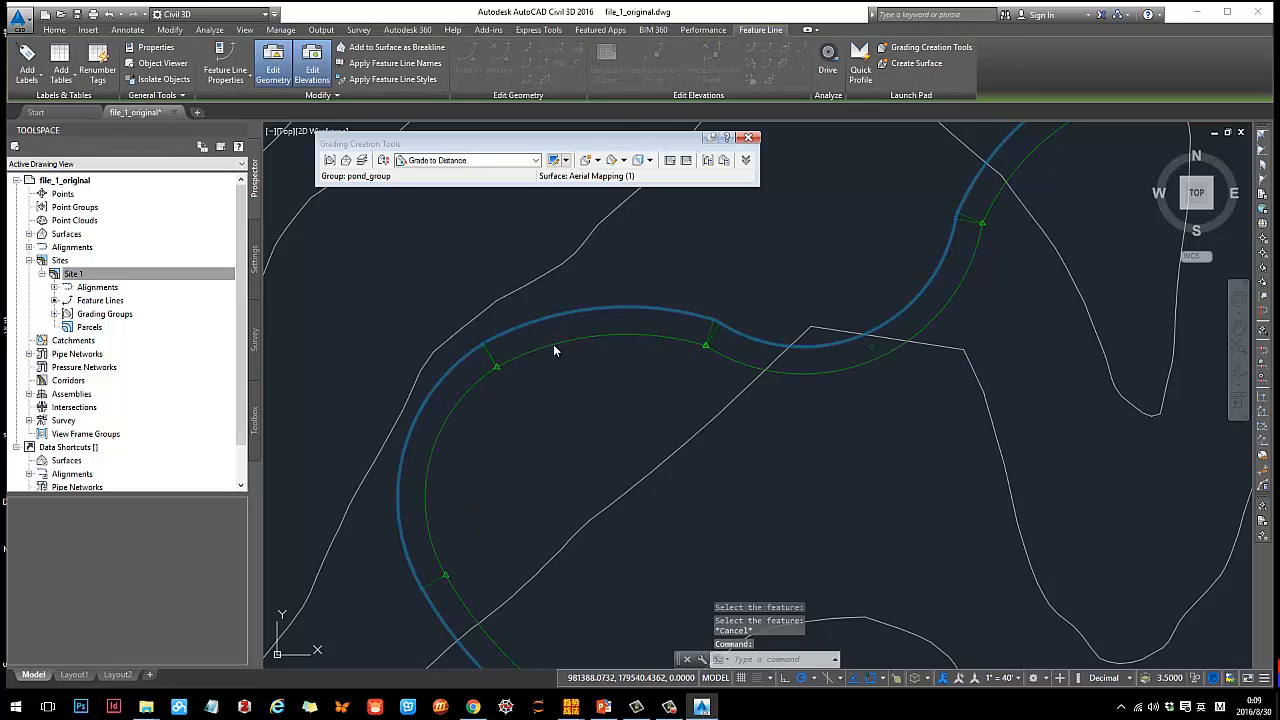
click(541, 345)
scroll(495, 347, up, 4)
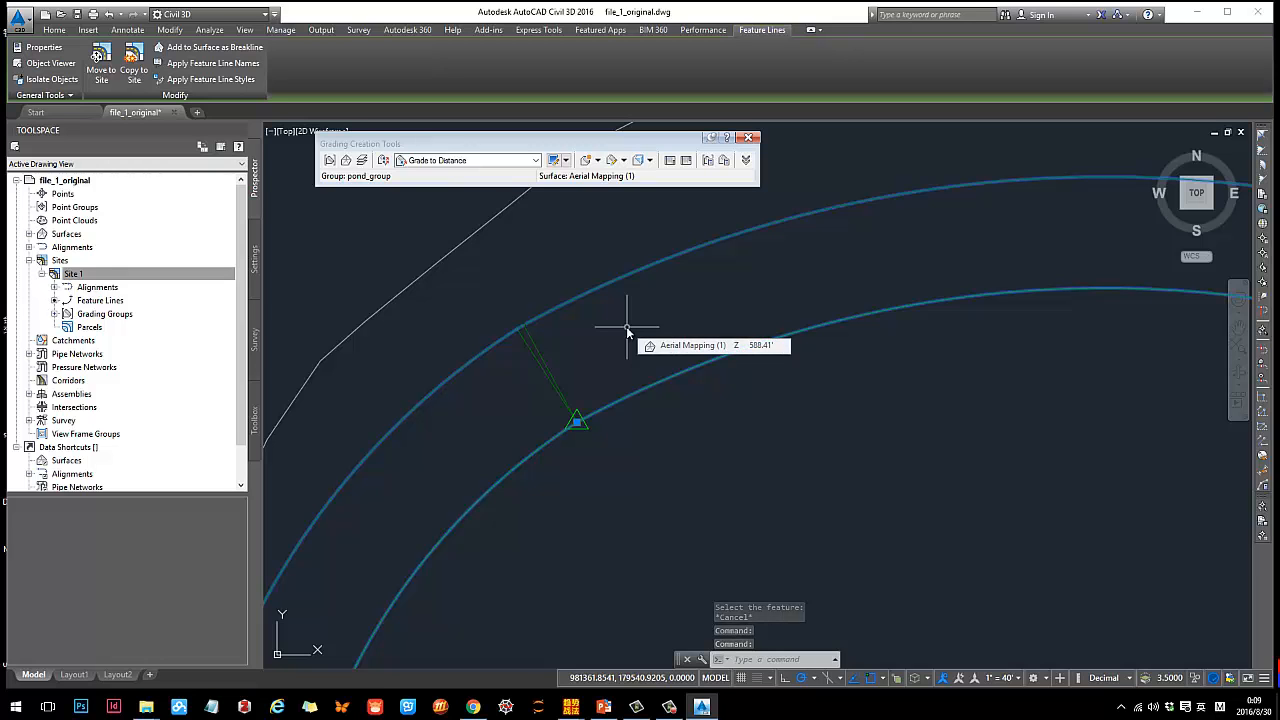
scroll(714, 346, down, 5)
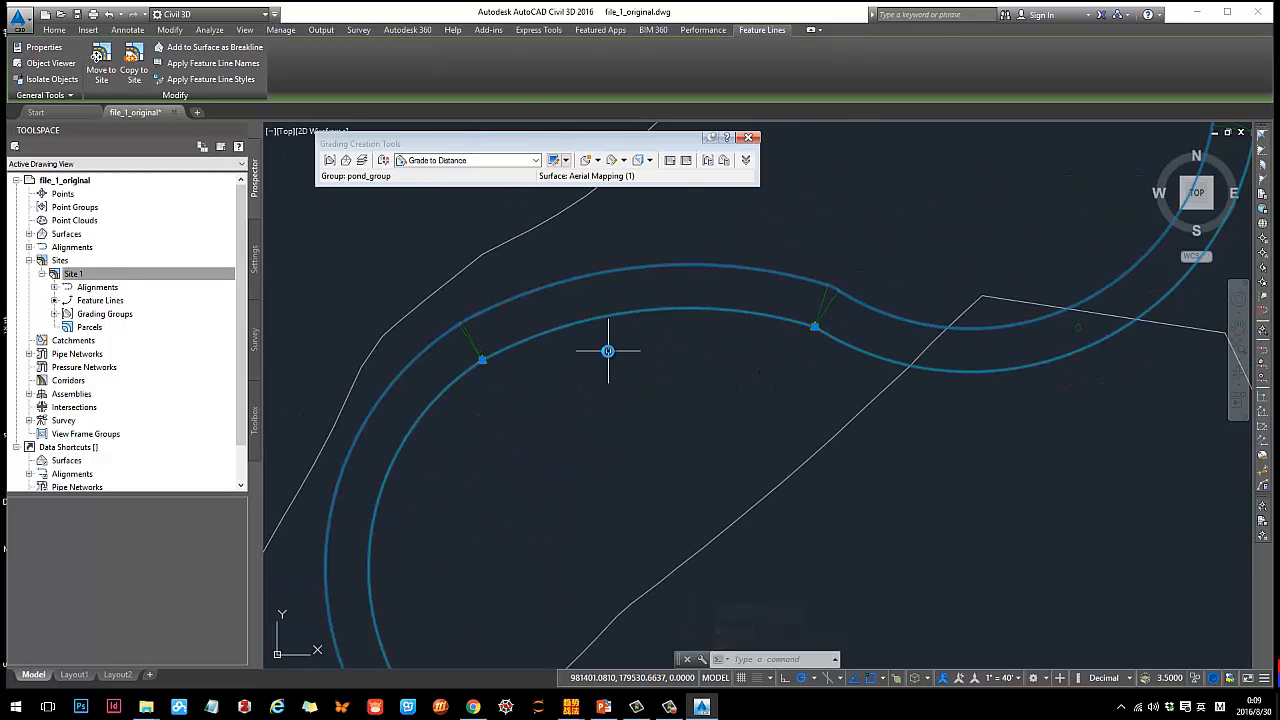
key(Escape)
scroll(651, 366, down, 5)
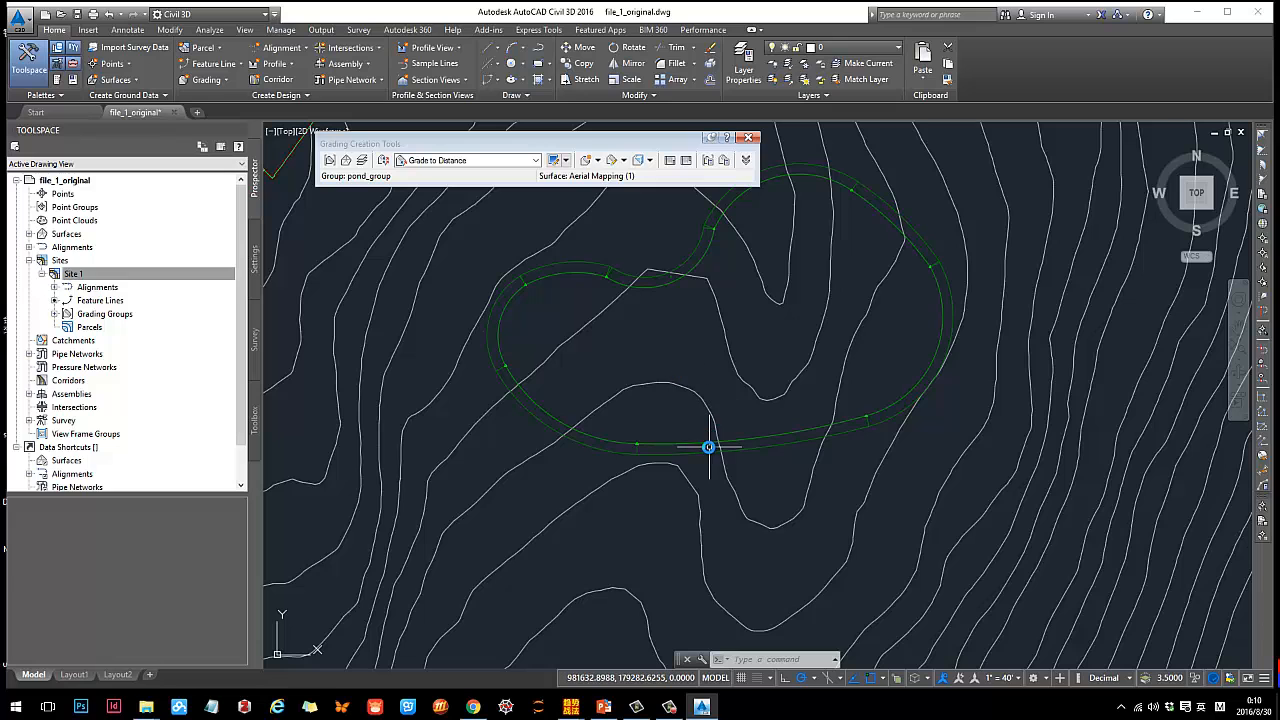
Inspect the pond grading in 3D from several angles in the Object Viewer, then return to the drawing.
scroll(651, 447, up, 5)
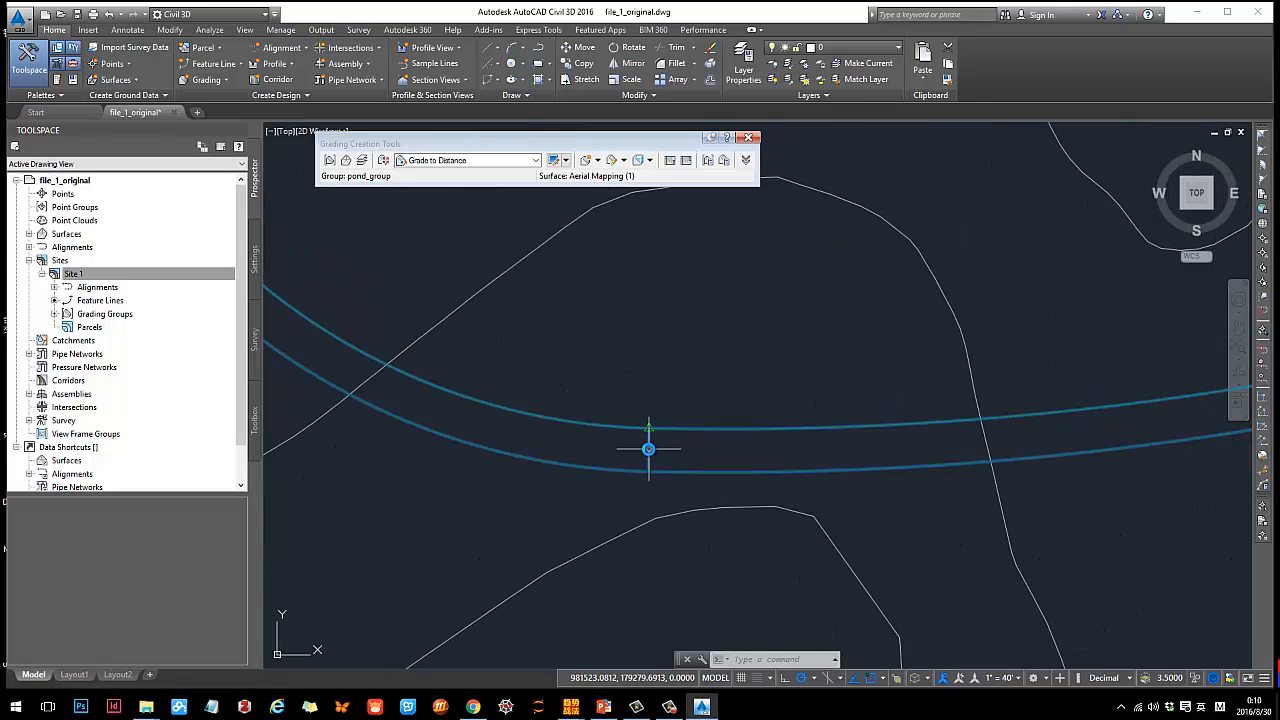
click(648, 448)
right_click(648, 448)
click(706, 418)
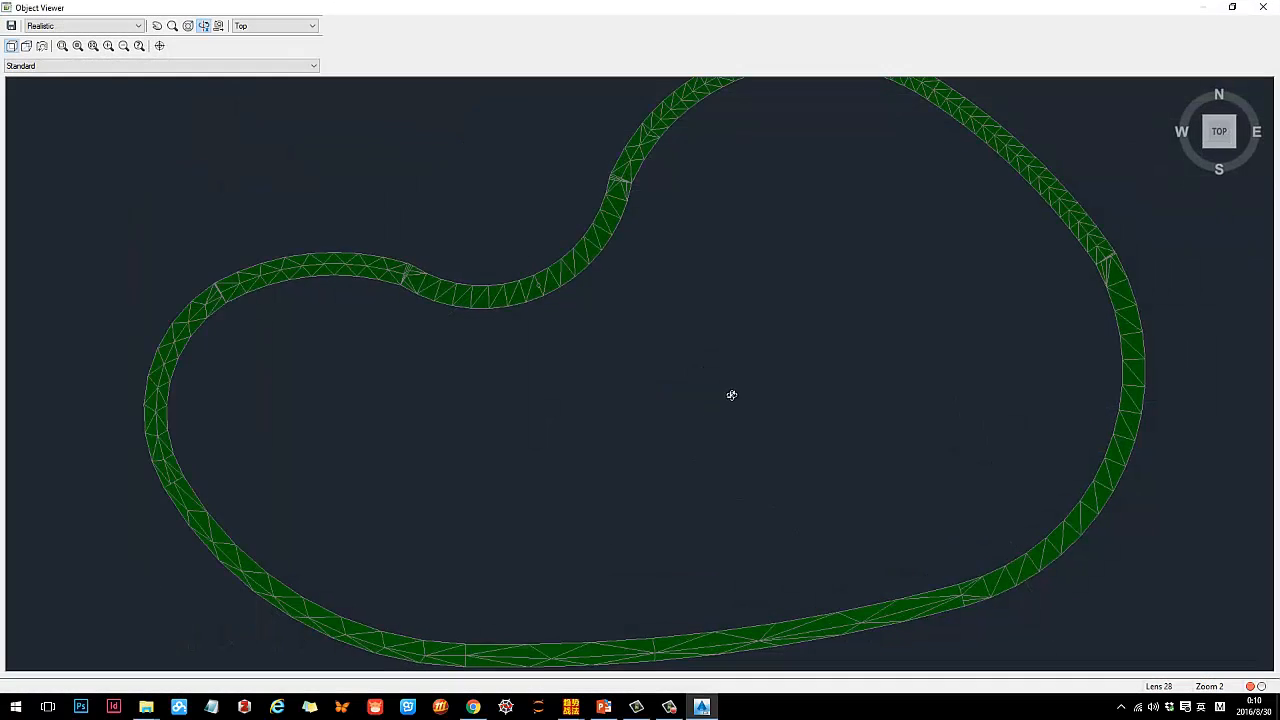
scroll(720, 415, down, 3)
drag(711, 437, 793, 196)
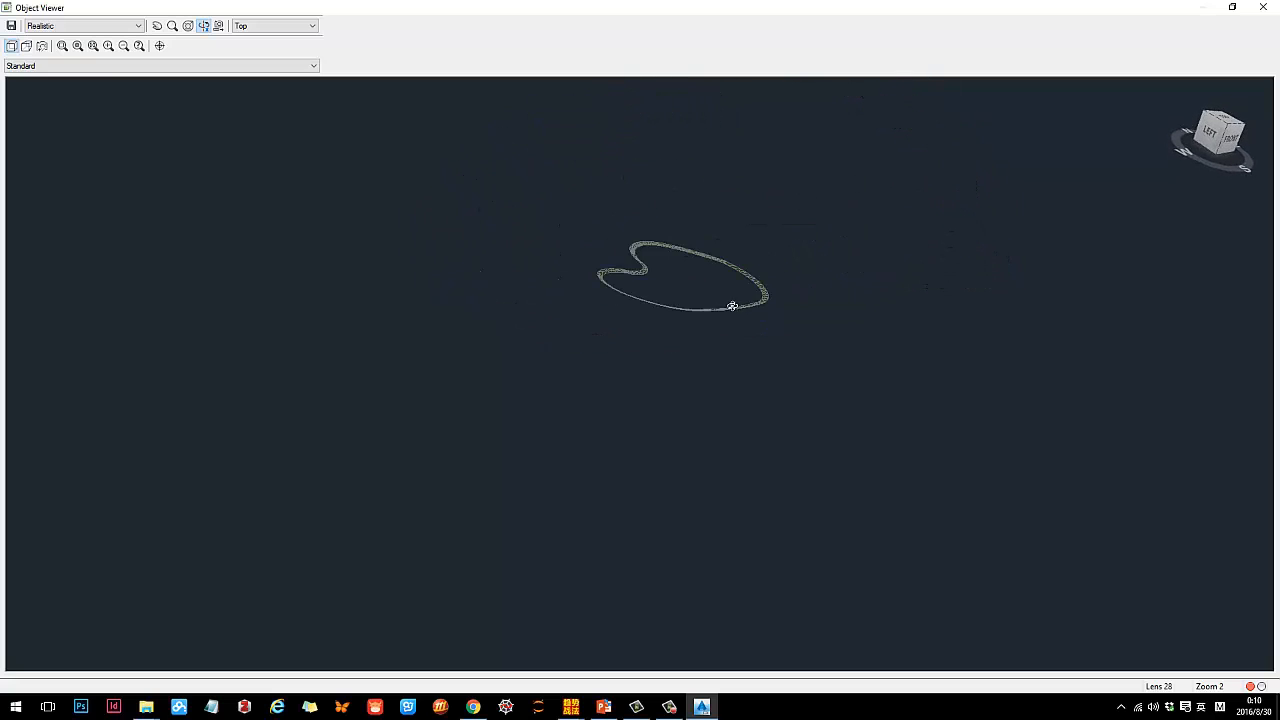
drag(732, 306, 587, 262)
drag(667, 207, 707, 241)
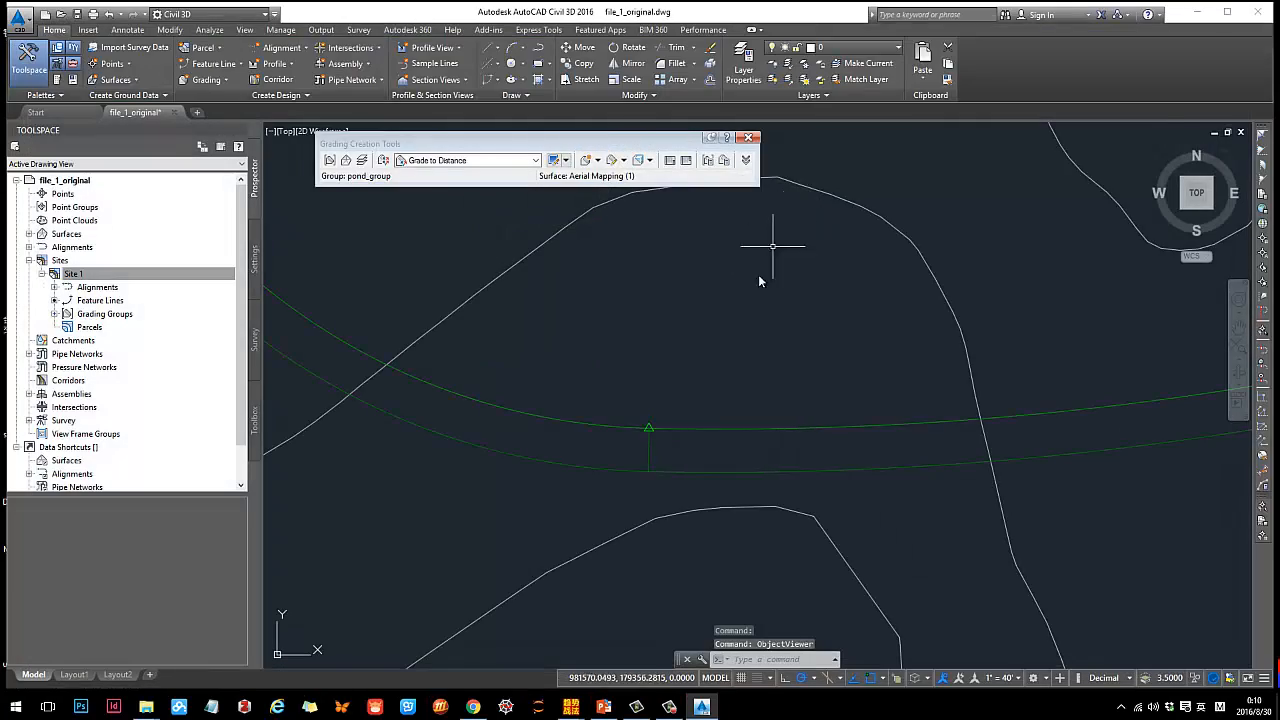
Start a second Grade to Distance grading from the outer line of the first grading, applied to its entire length.
scroll(823, 297, down, 6)
mouse_move(823, 297)
middle_down()
mouse_move(772, 368)
mouse_move(720, 323)
mouse_move(614, 314)
middle_up()
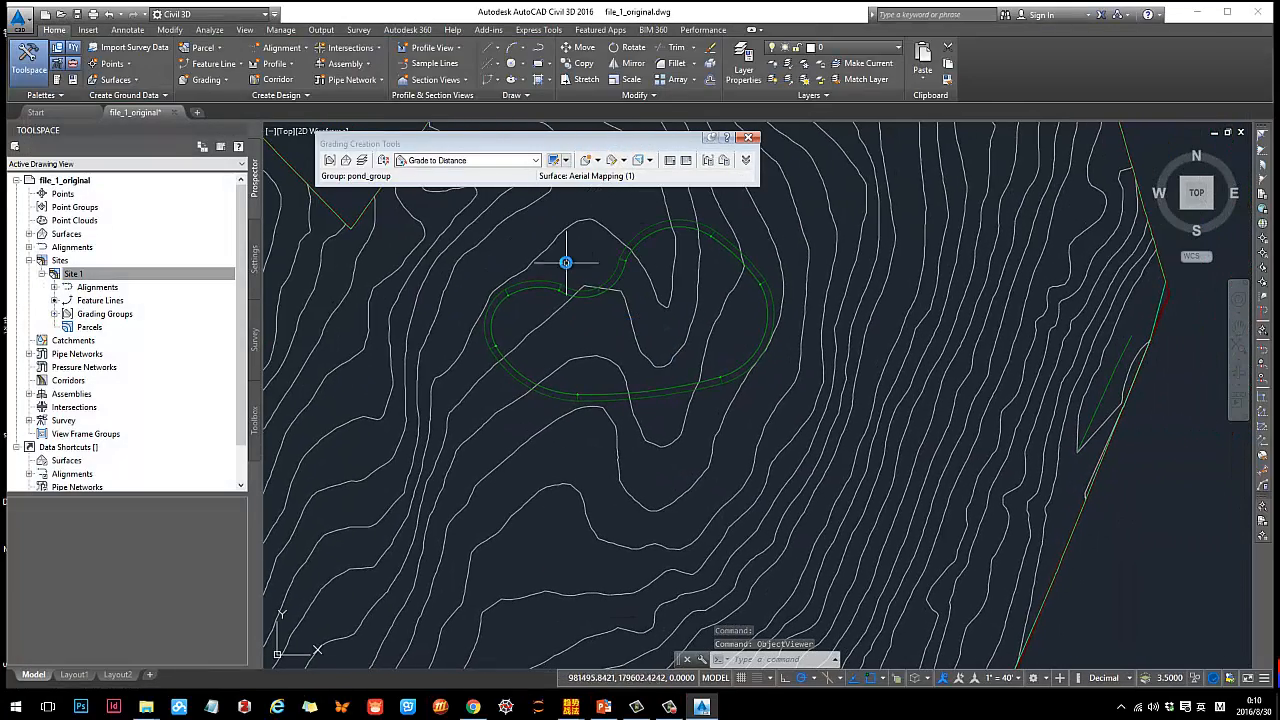
scroll(565, 262, up, 4)
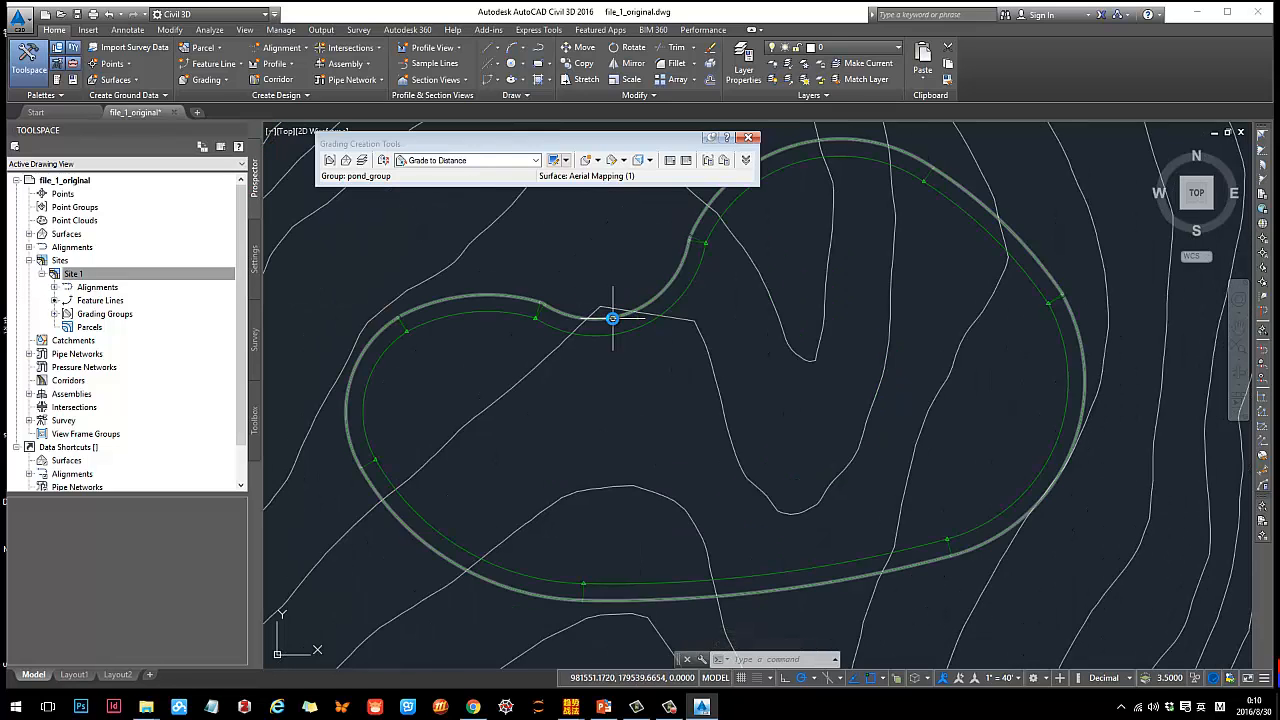
click(612, 318)
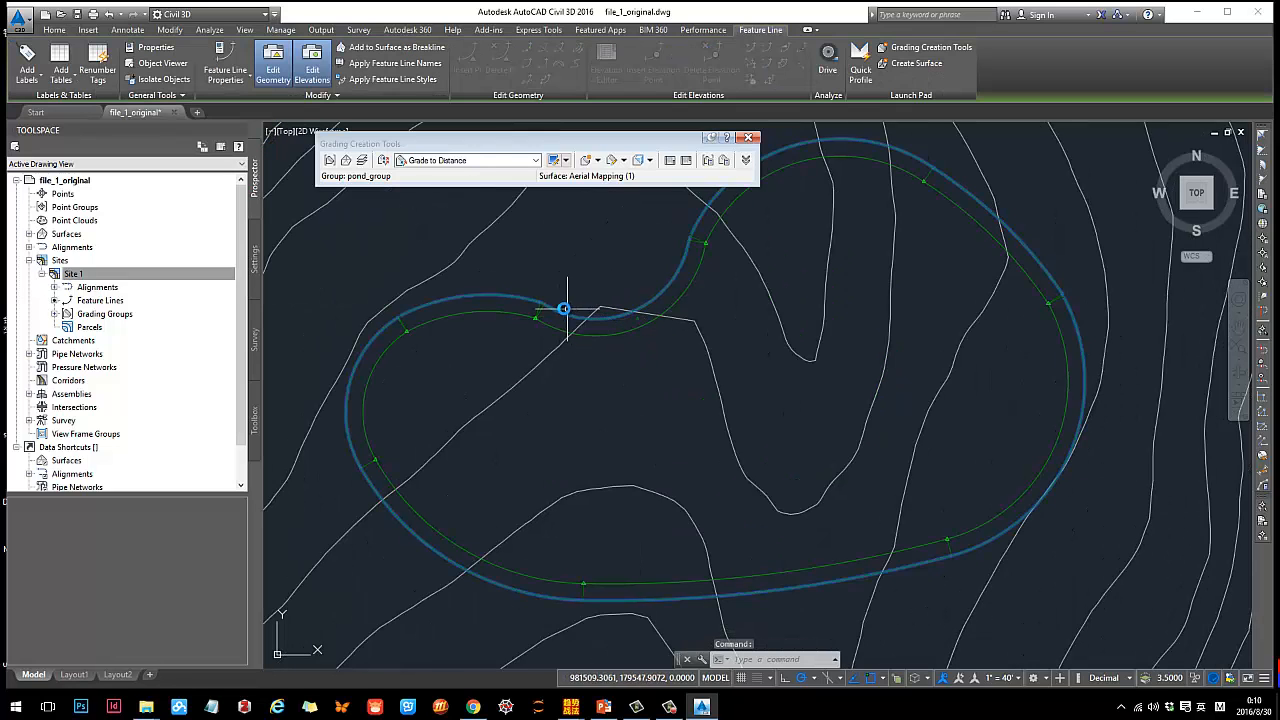
scroll(583, 325, up, 4)
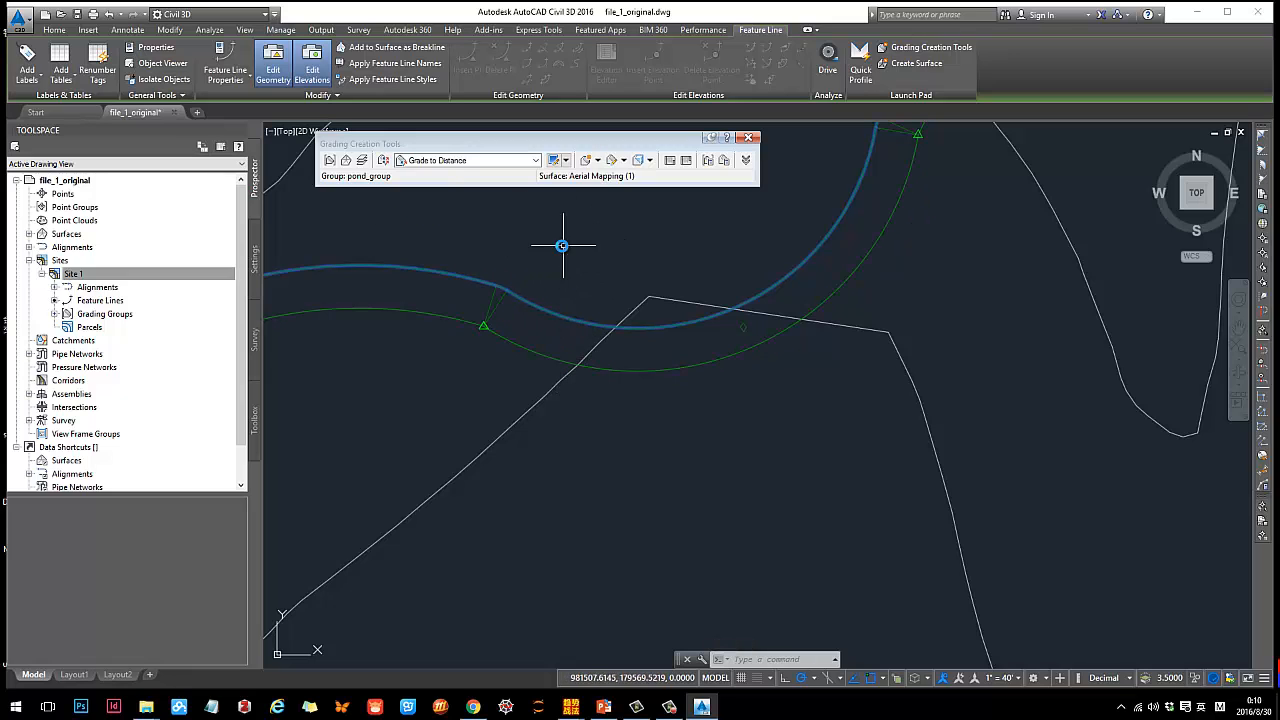
click(598, 161)
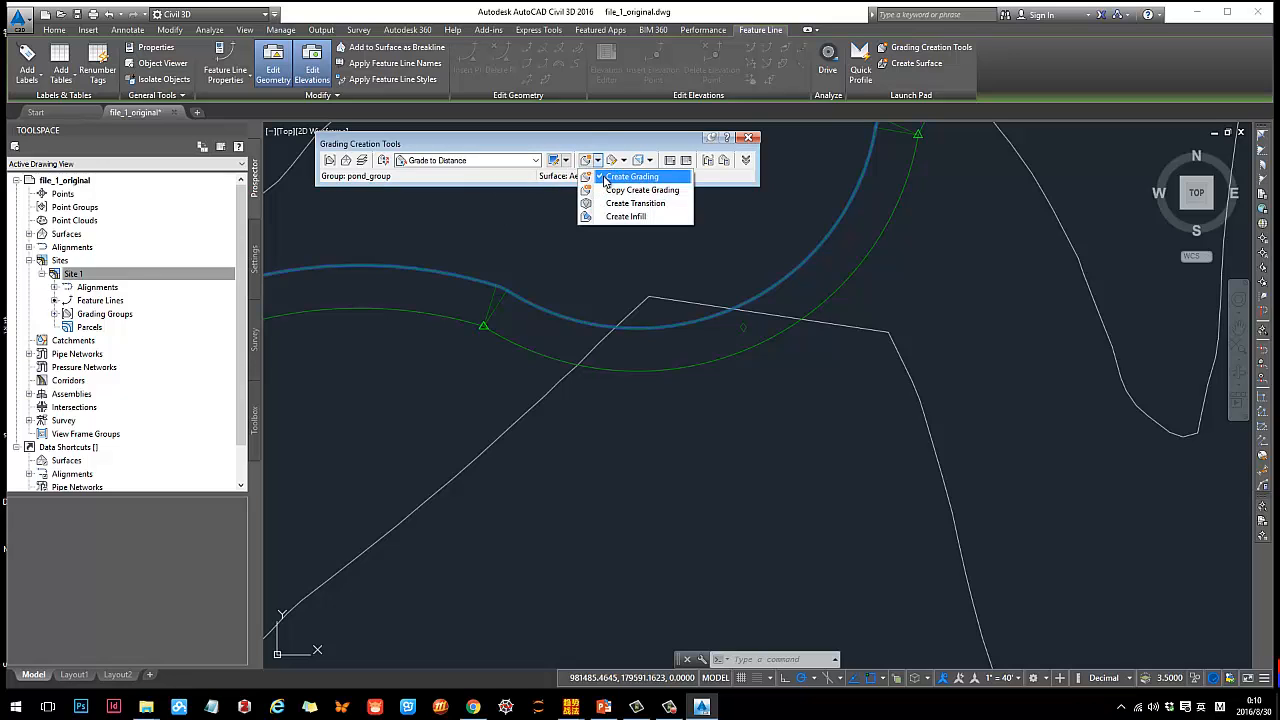
click(632, 176)
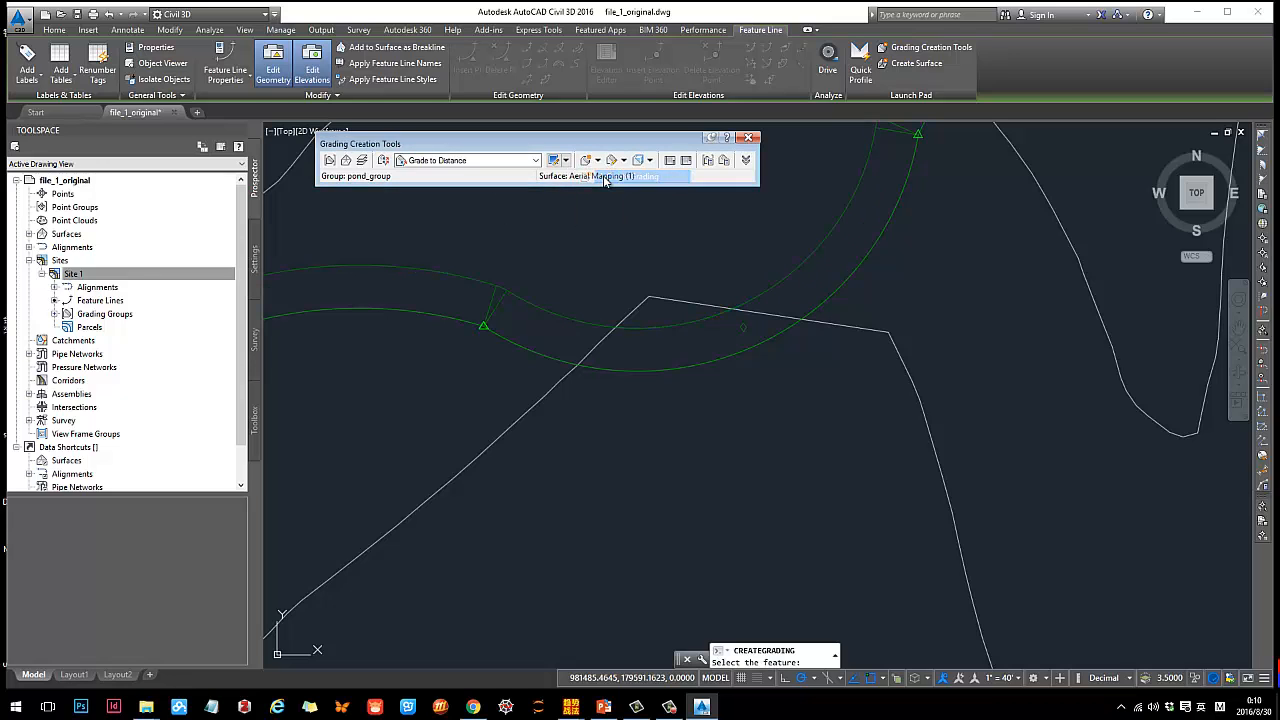
click(557, 314)
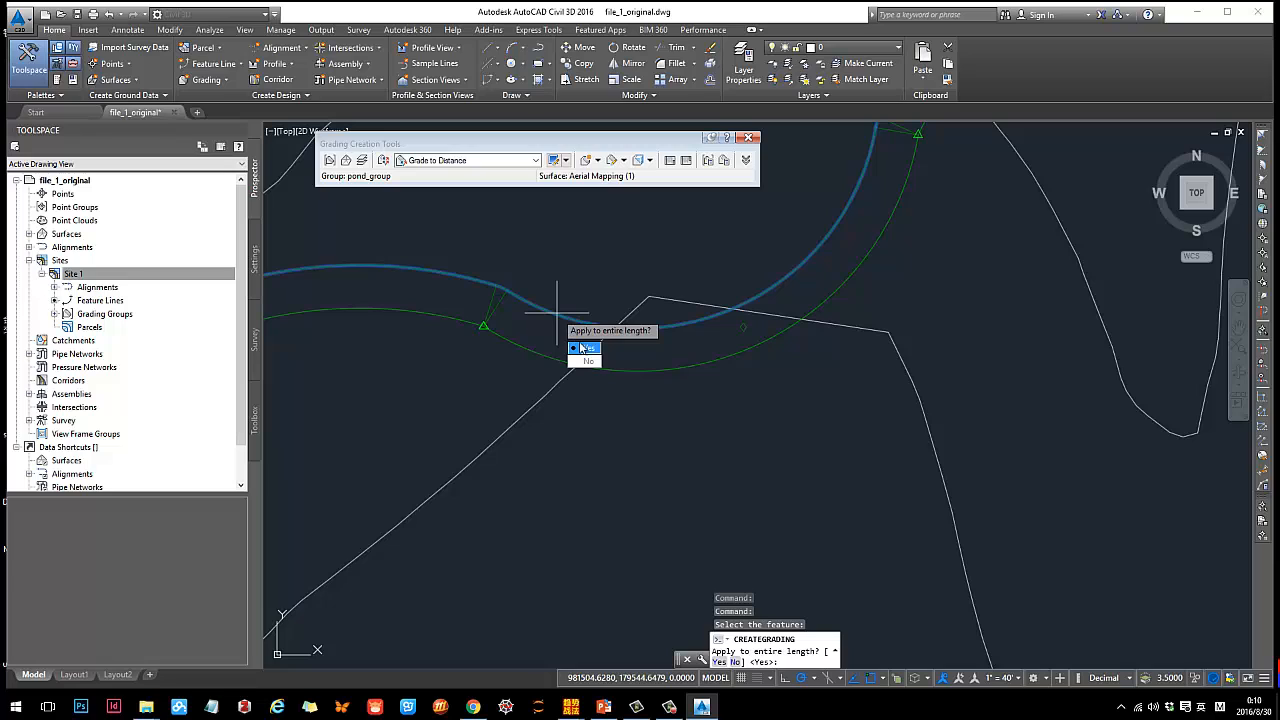
click(584, 348)
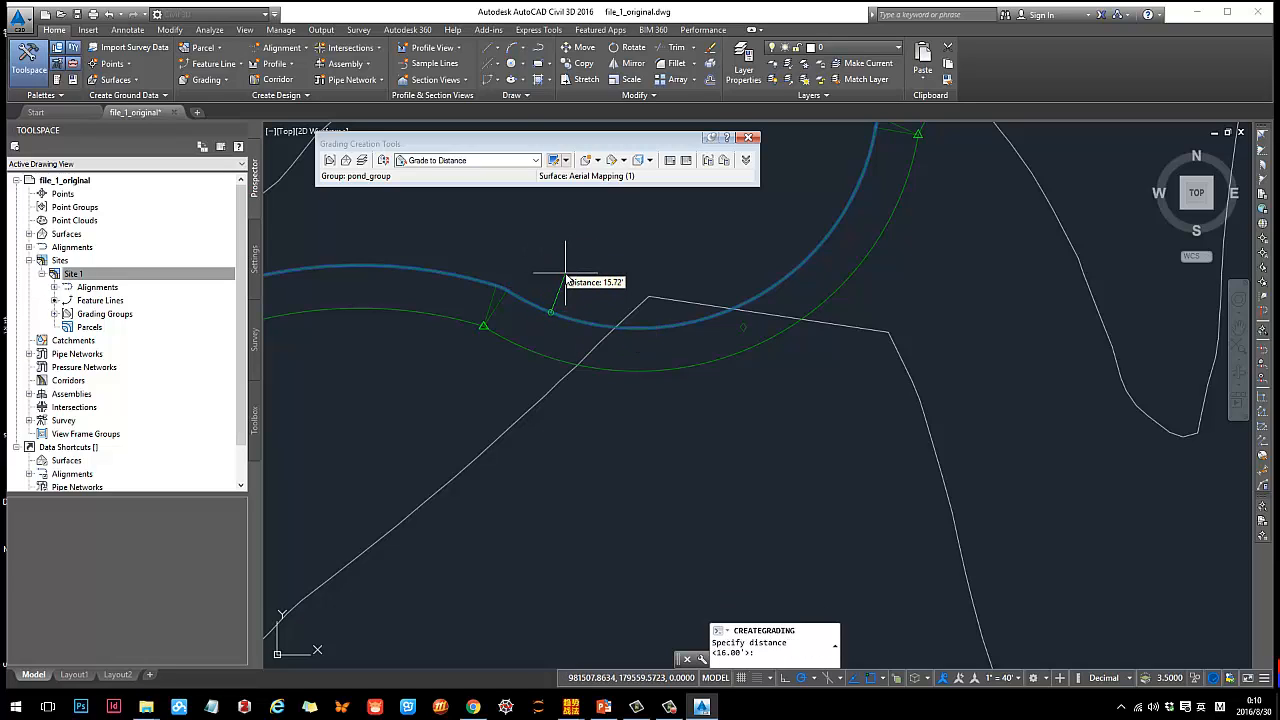
Set the second grading's distance to 20' and its slope to -5:1, then finish creating gradings.
text(20)
key(Return)
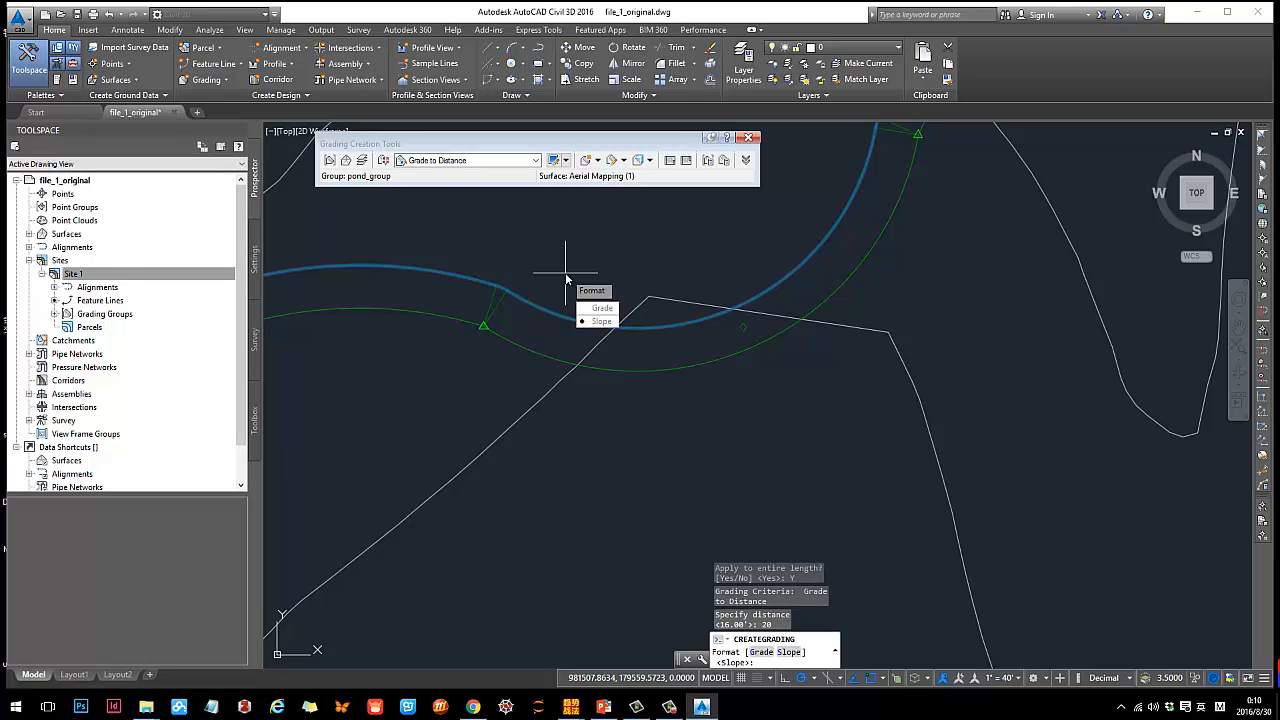
click(607, 325)
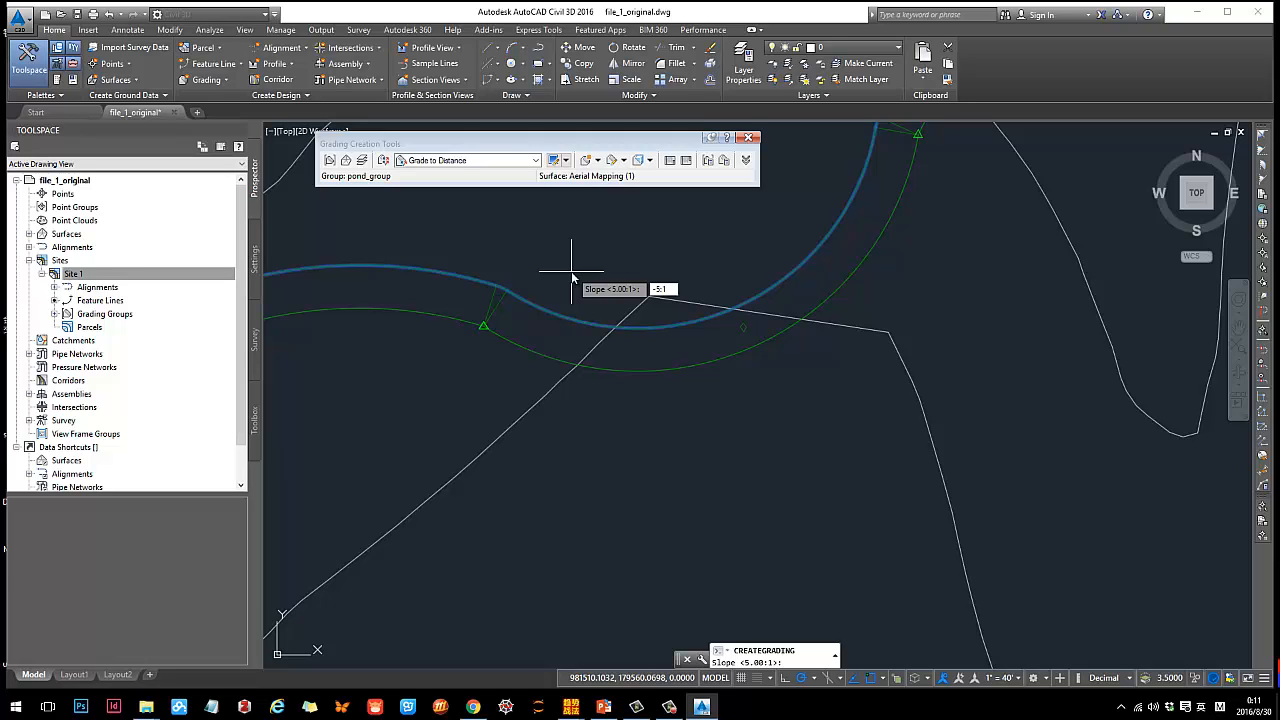
text(-5:1)
key(Return)
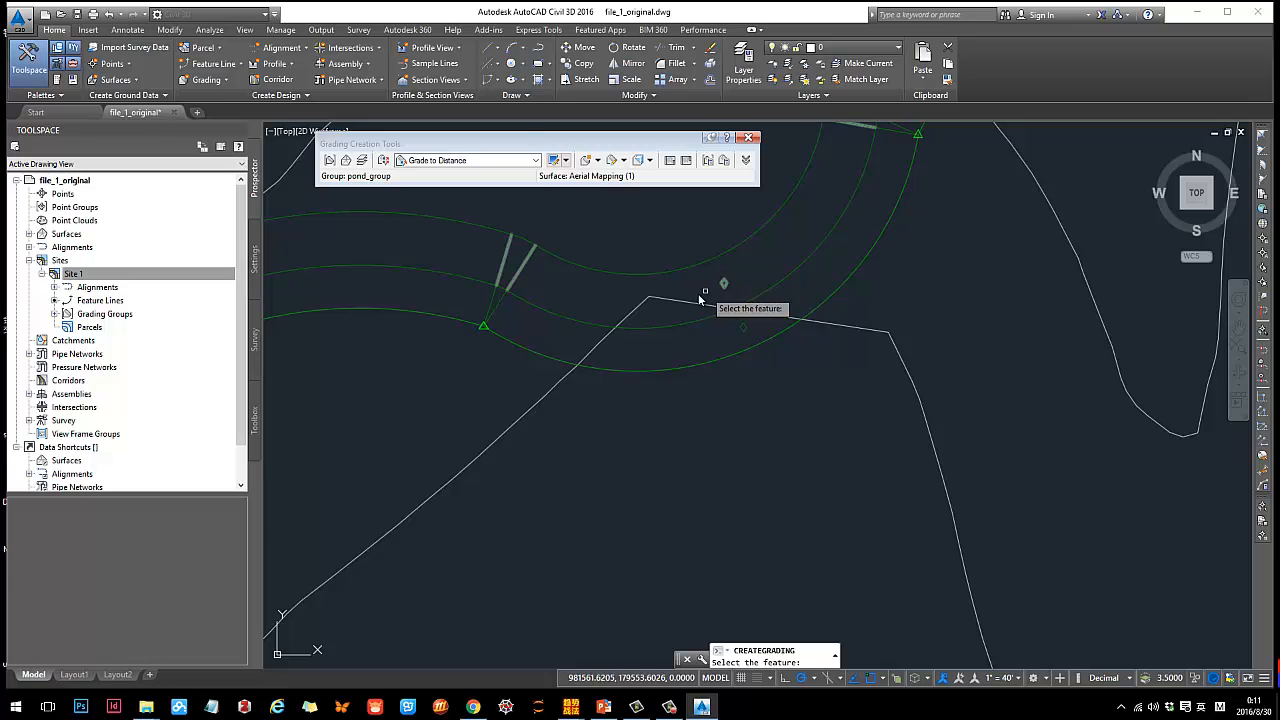
scroll(690, 295, down, 1)
key(Escape)
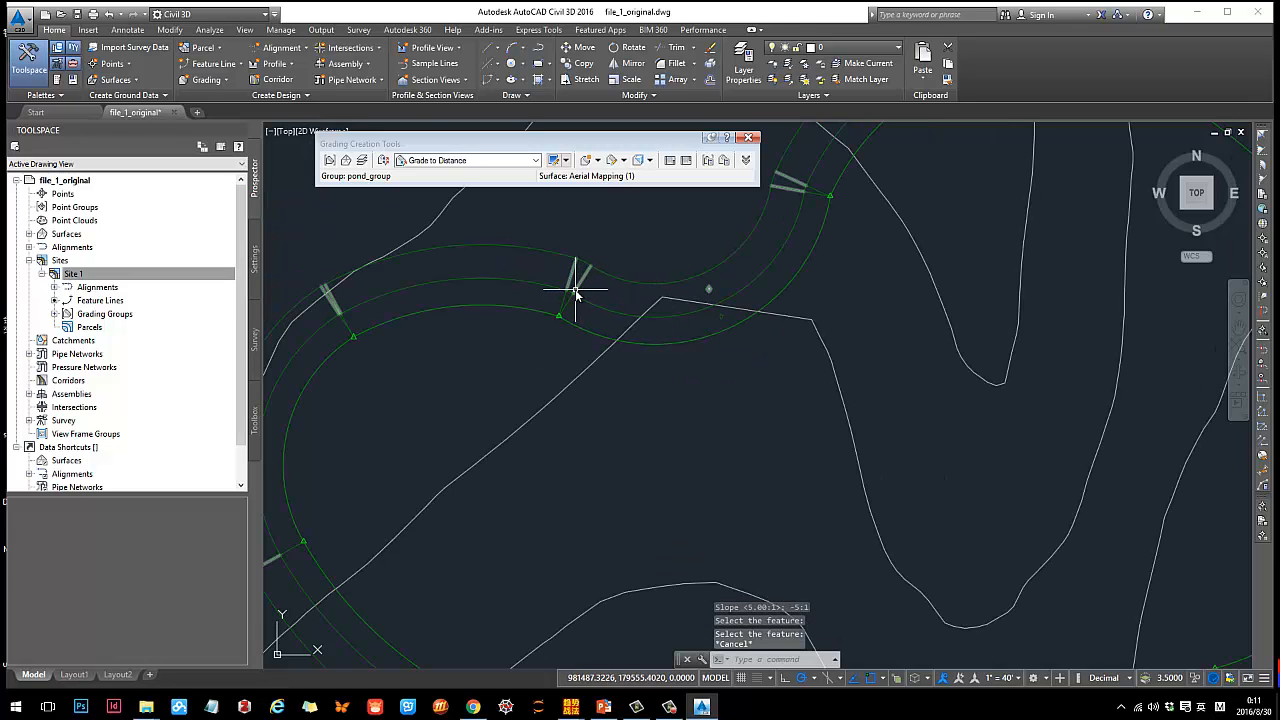
Inspect both pond gradings together in 3D from several angles in the Object Viewer, then return to the drawing.
click(575, 293)
click(566, 310)
right_click(567, 309)
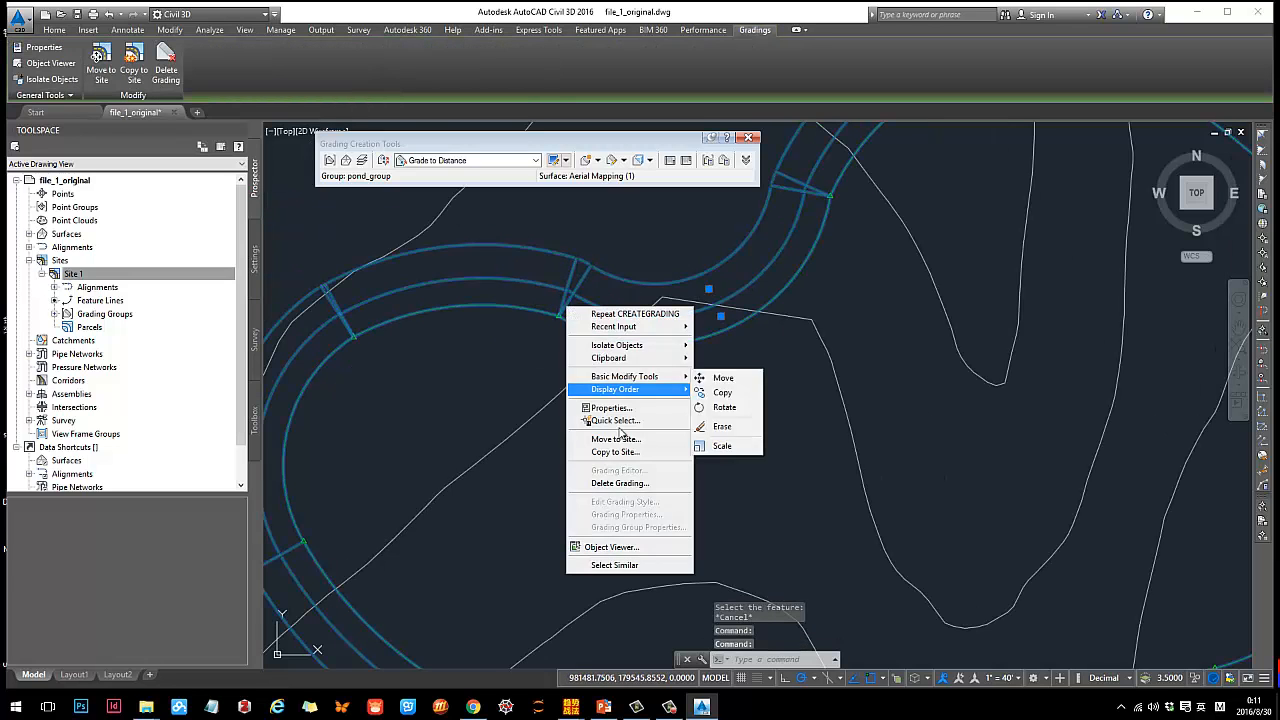
click(610, 547)
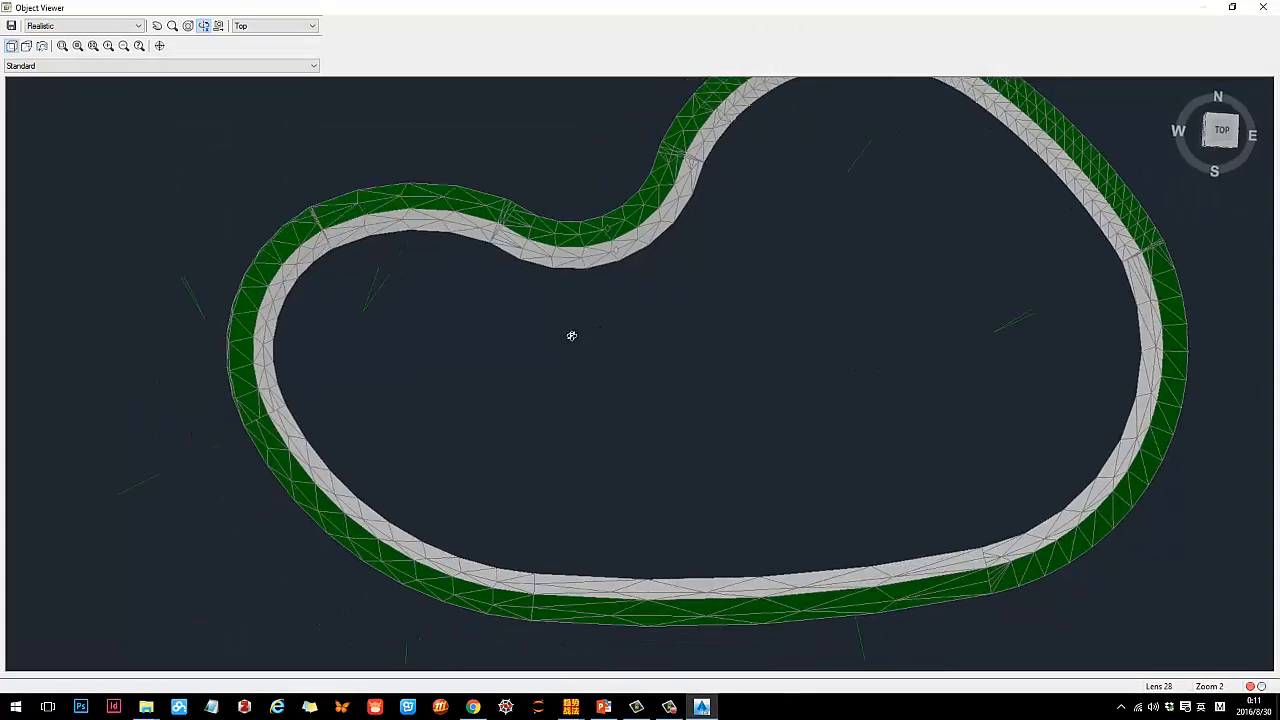
drag(572, 336, 515, 243)
scroll(668, 281, down, 3)
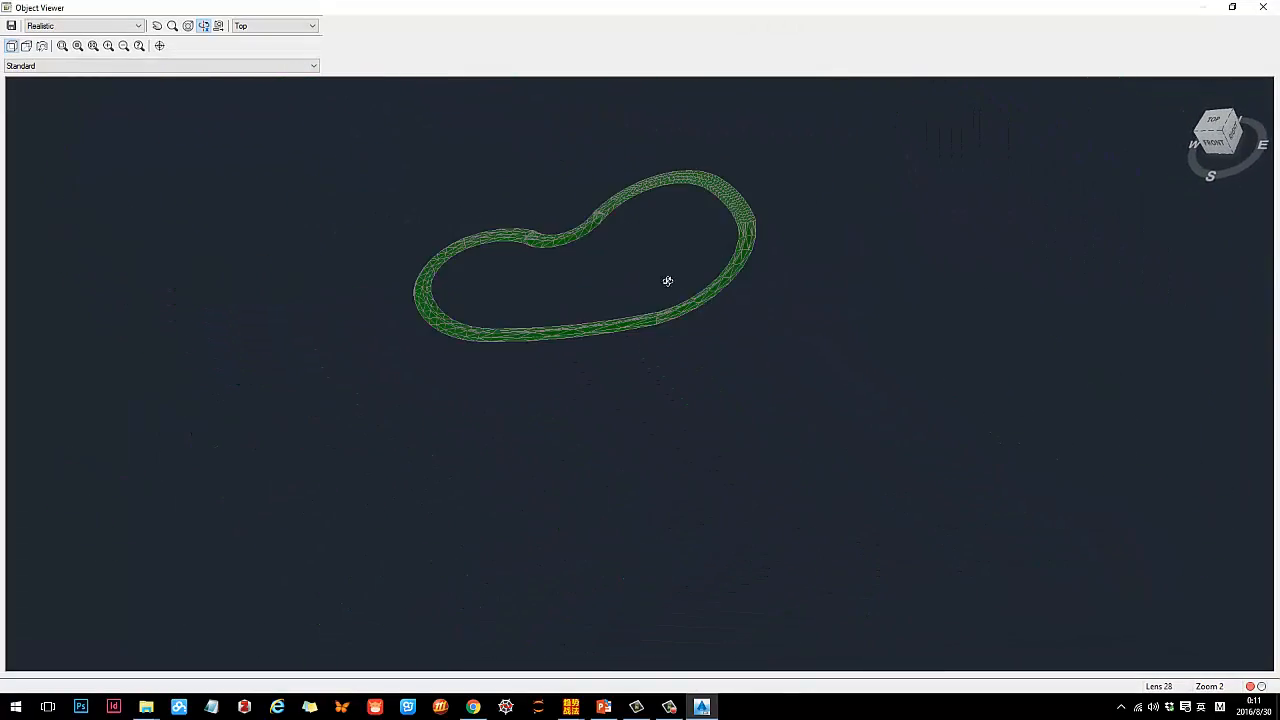
drag(668, 281, 811, 190)
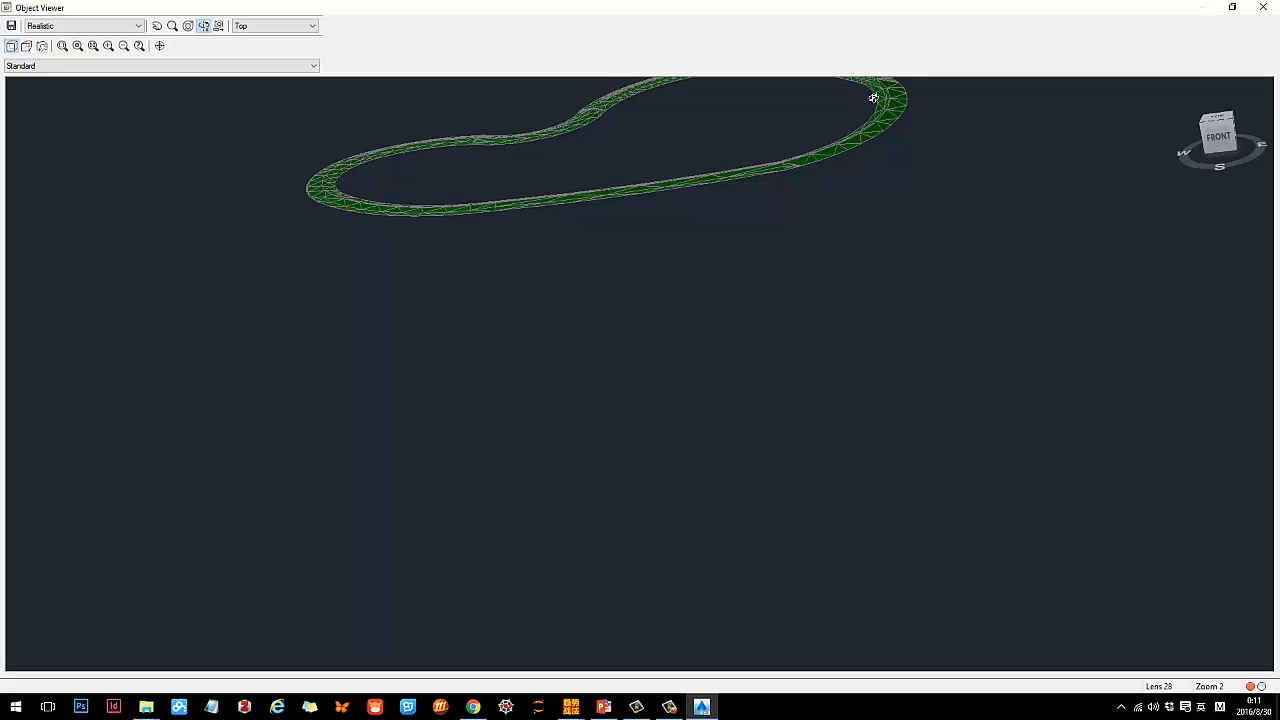
scroll(839, 268, up, 5)
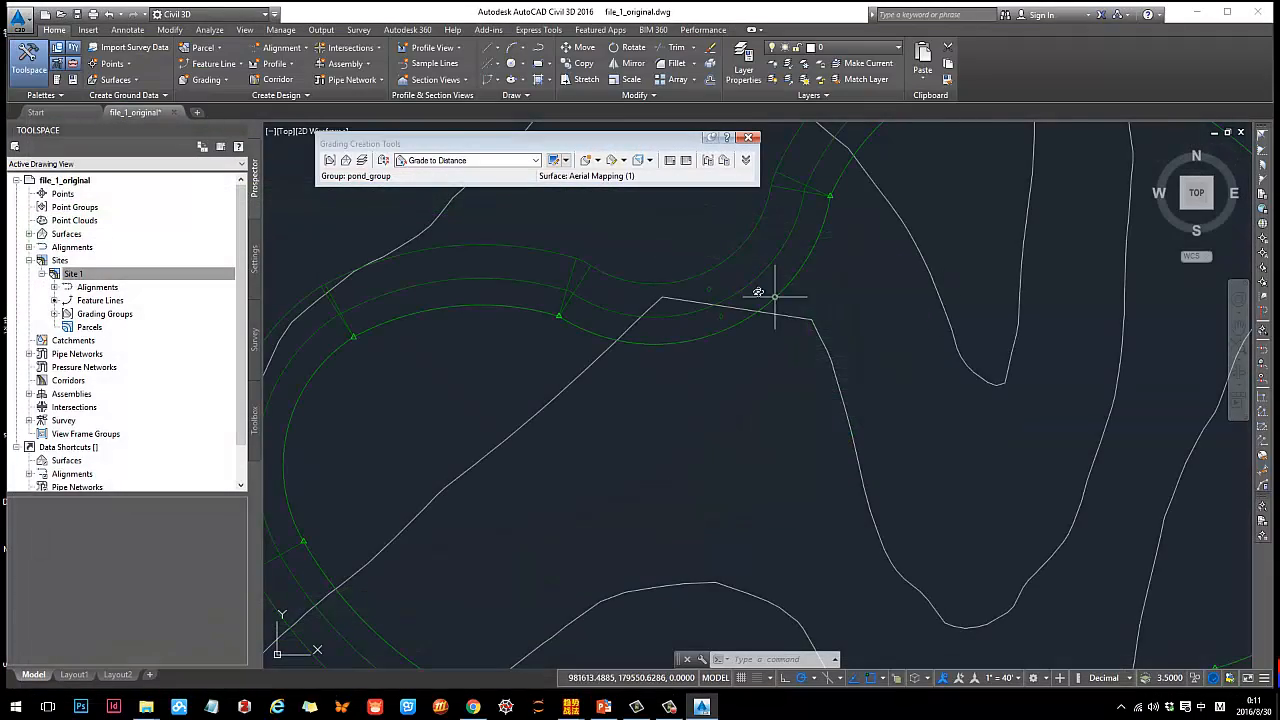
Start a polyline inside the pond feature line, with object snap turned off.
scroll(823, 317, down, 3)
middle_drag(823, 317, 677, 323)
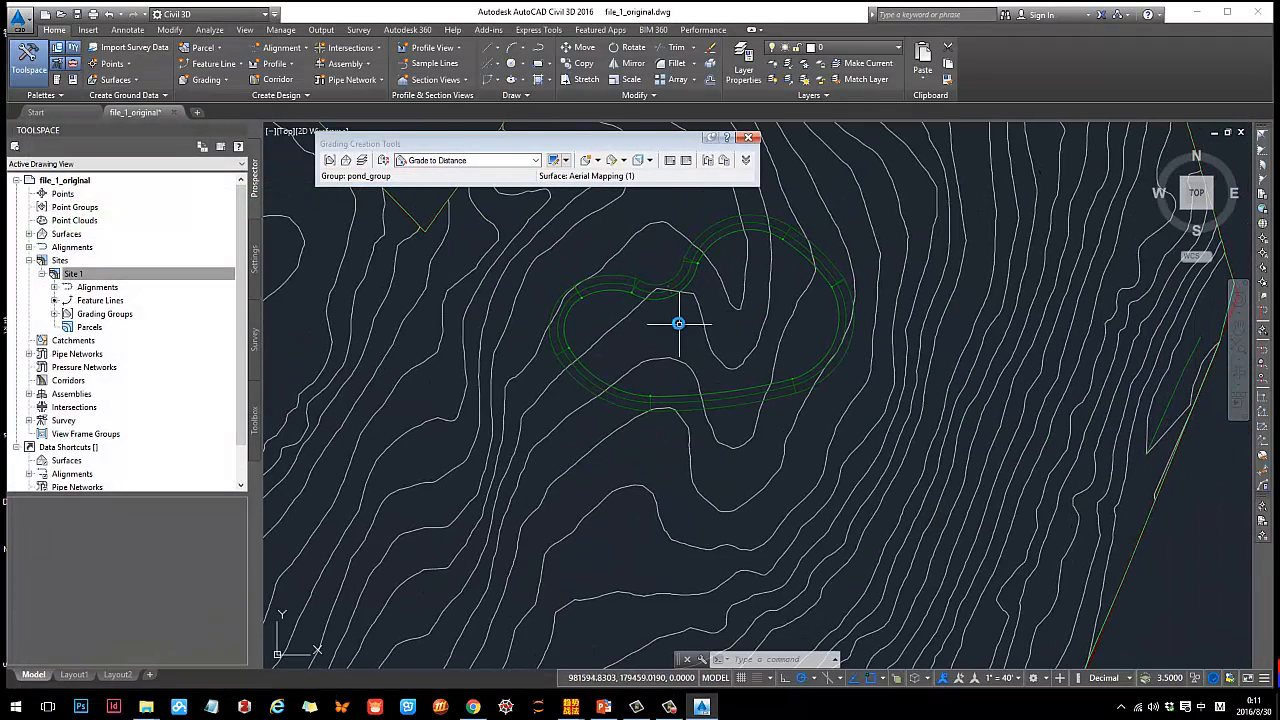
scroll(676, 322, up, 3)
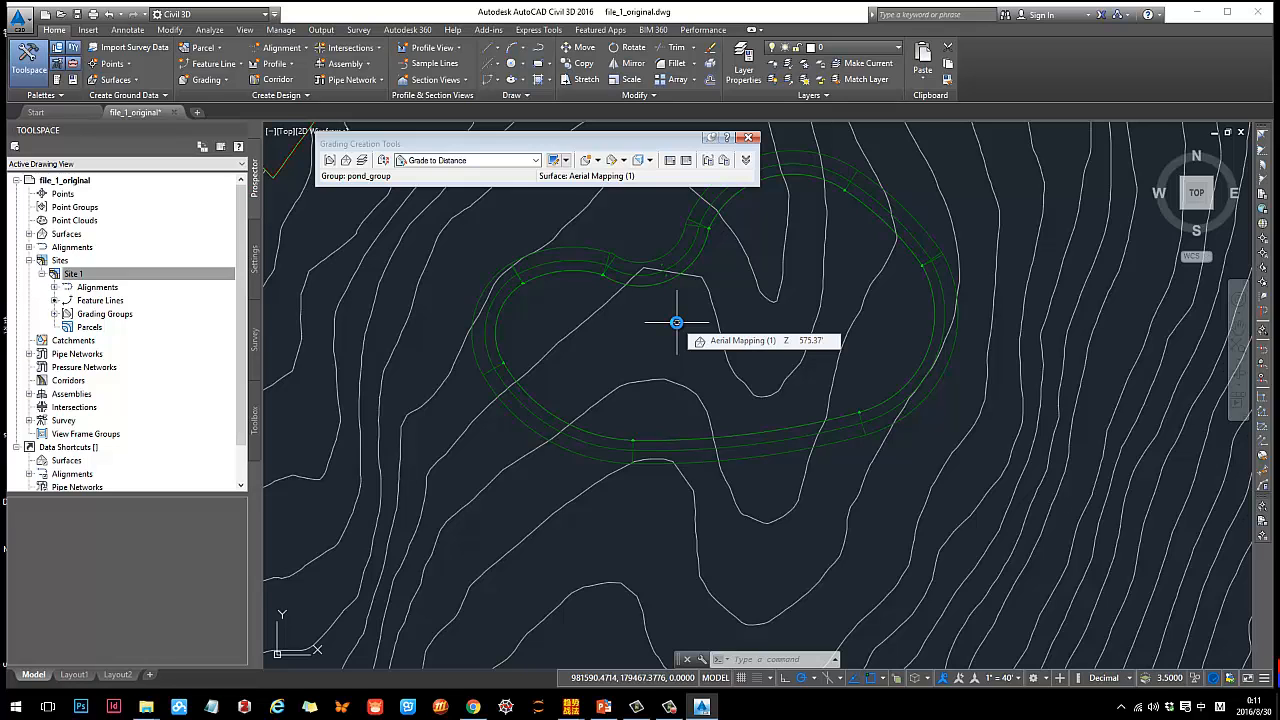
middle_drag(624, 299, 571, 323)
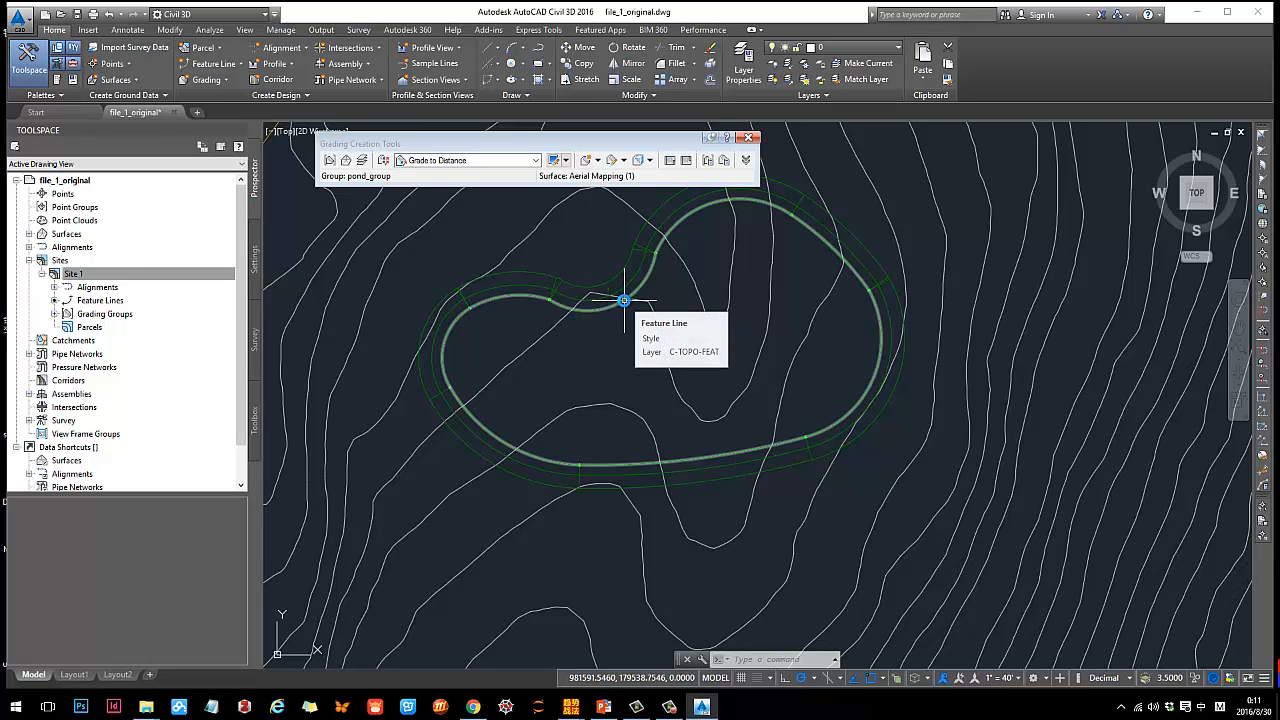
middle_drag(526, 423, 508, 431)
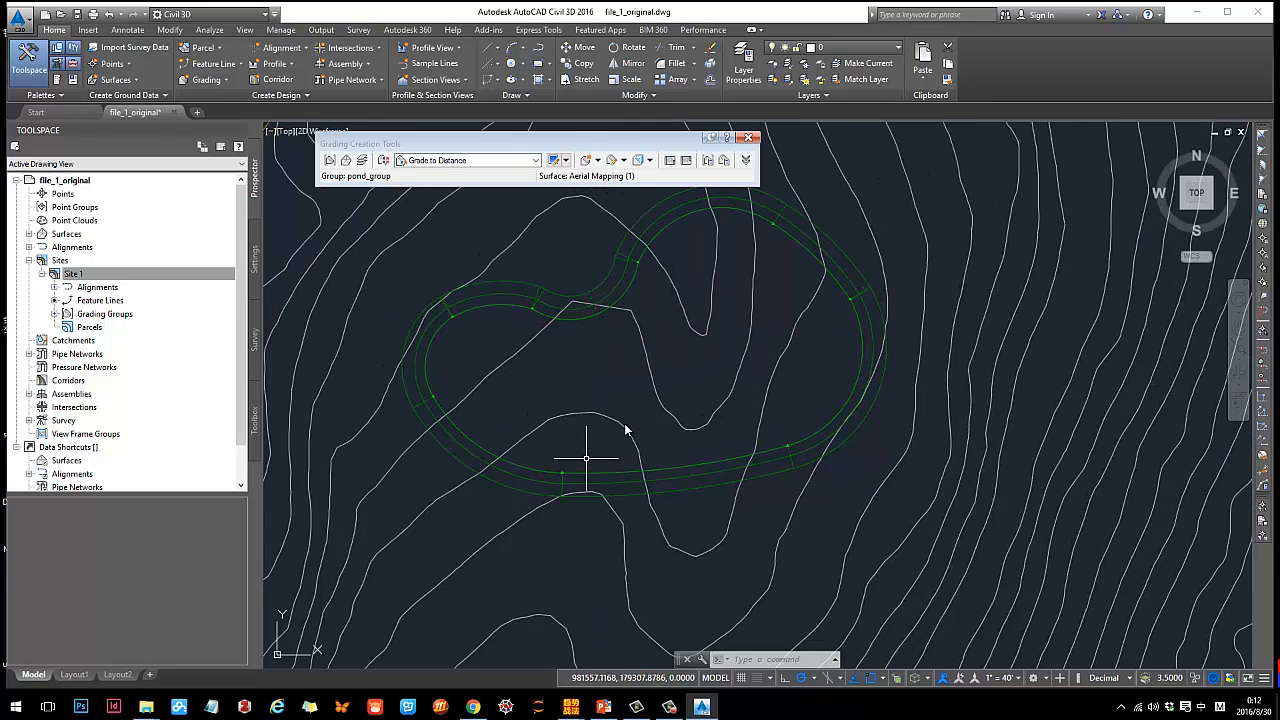
middle_drag(710, 309, 686, 307)
scroll(652, 322, up, 3)
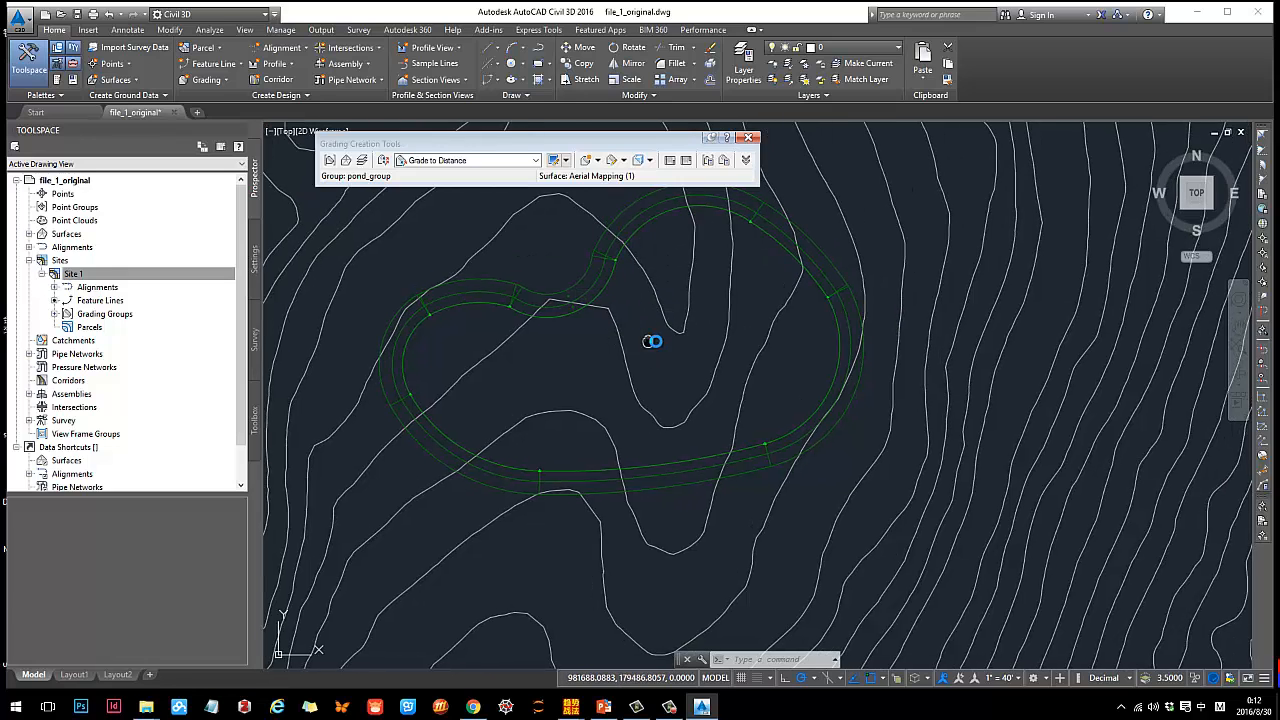
text(pl)
key(Return)
scroll(713, 337, up, 2)
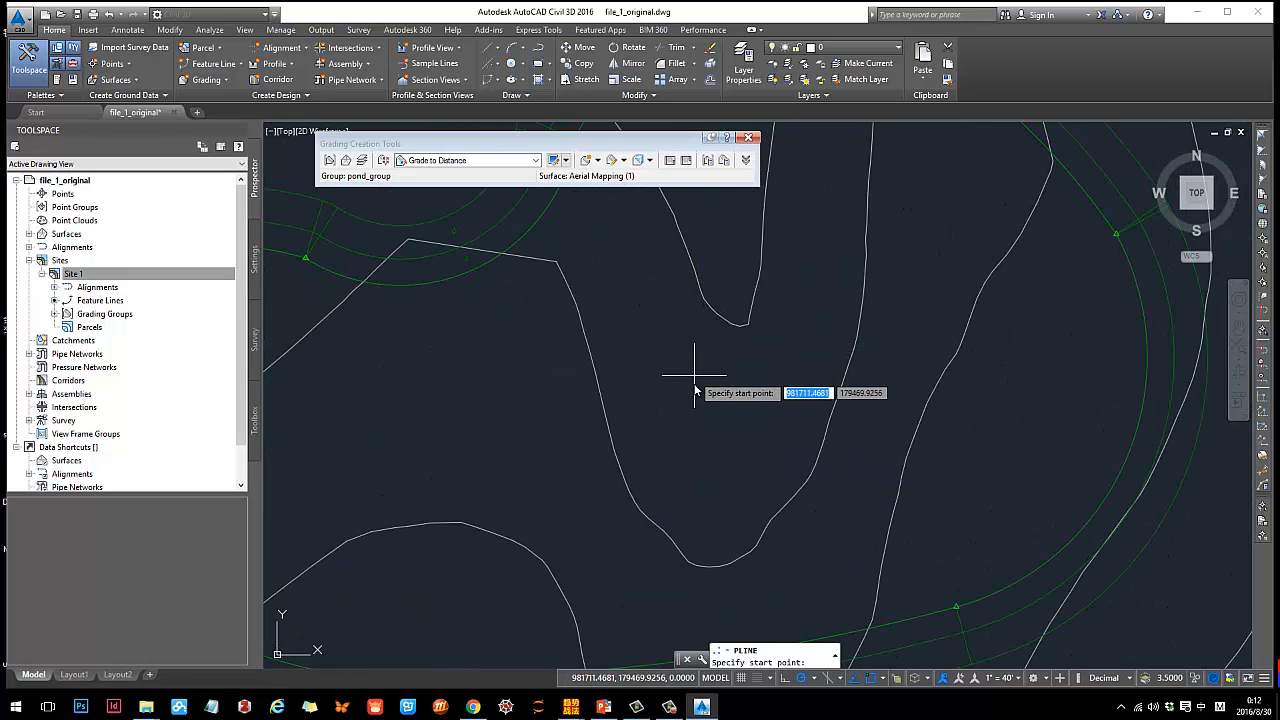
key(F3)
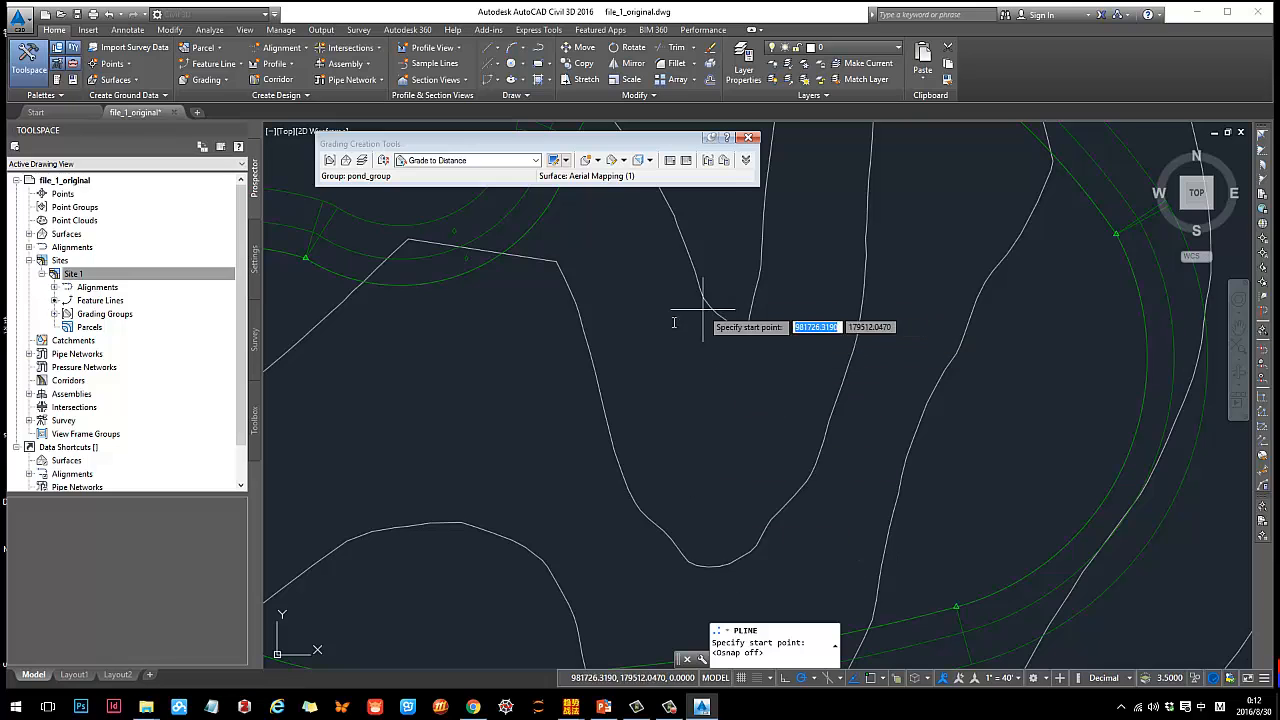
scroll(655, 320, down, 2)
scroll(728, 288, up, 2)
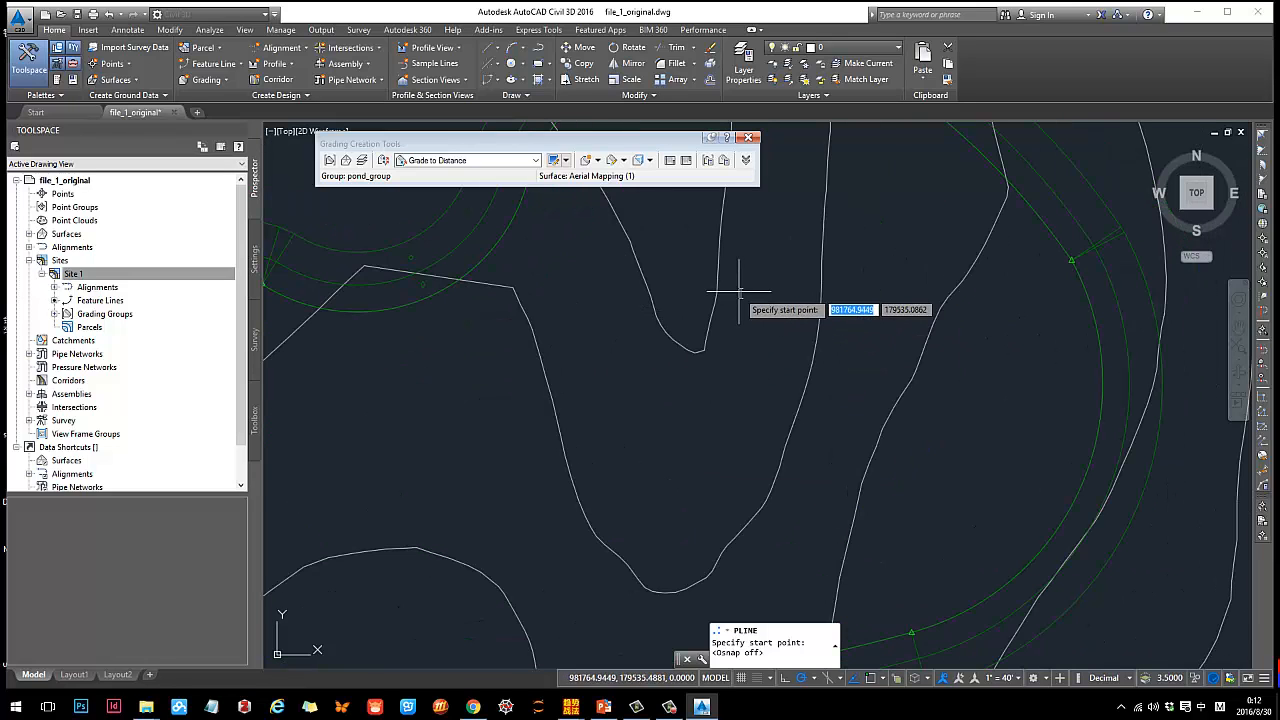
click(745, 275)
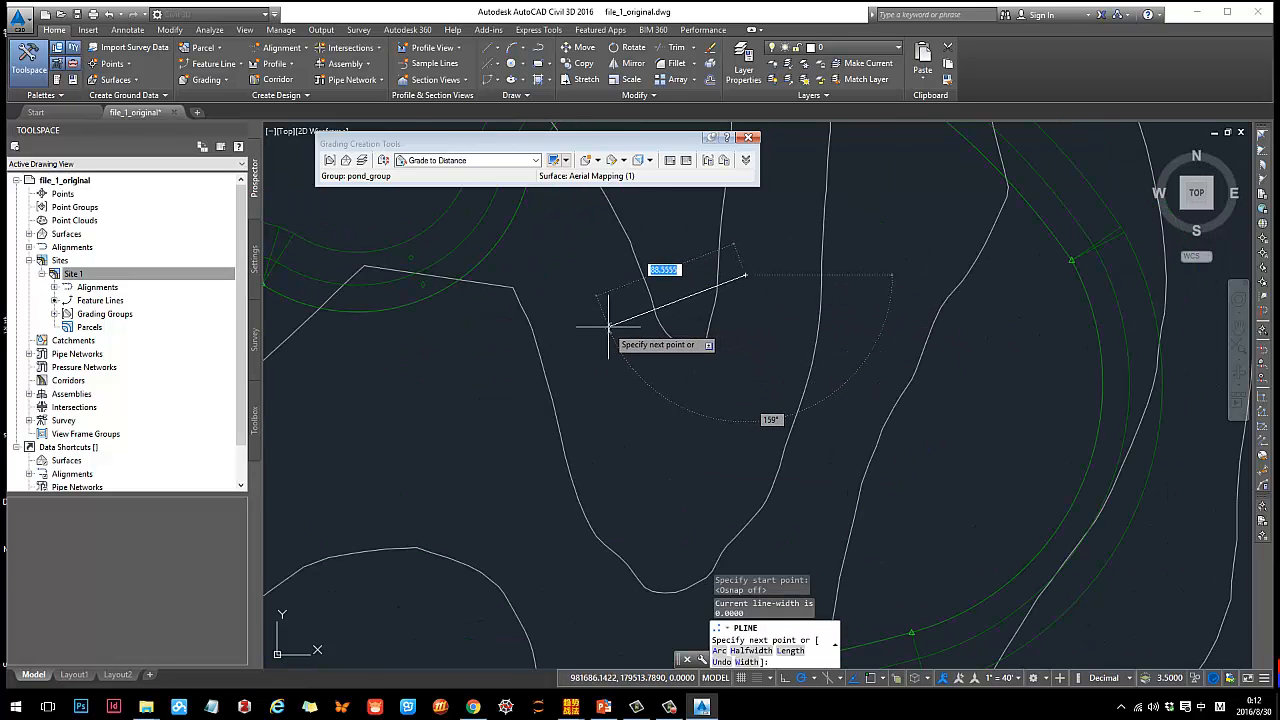
Continue the polyline with arc segments that form an oval loop inside the pond.
scroll(651, 291, down, 2)
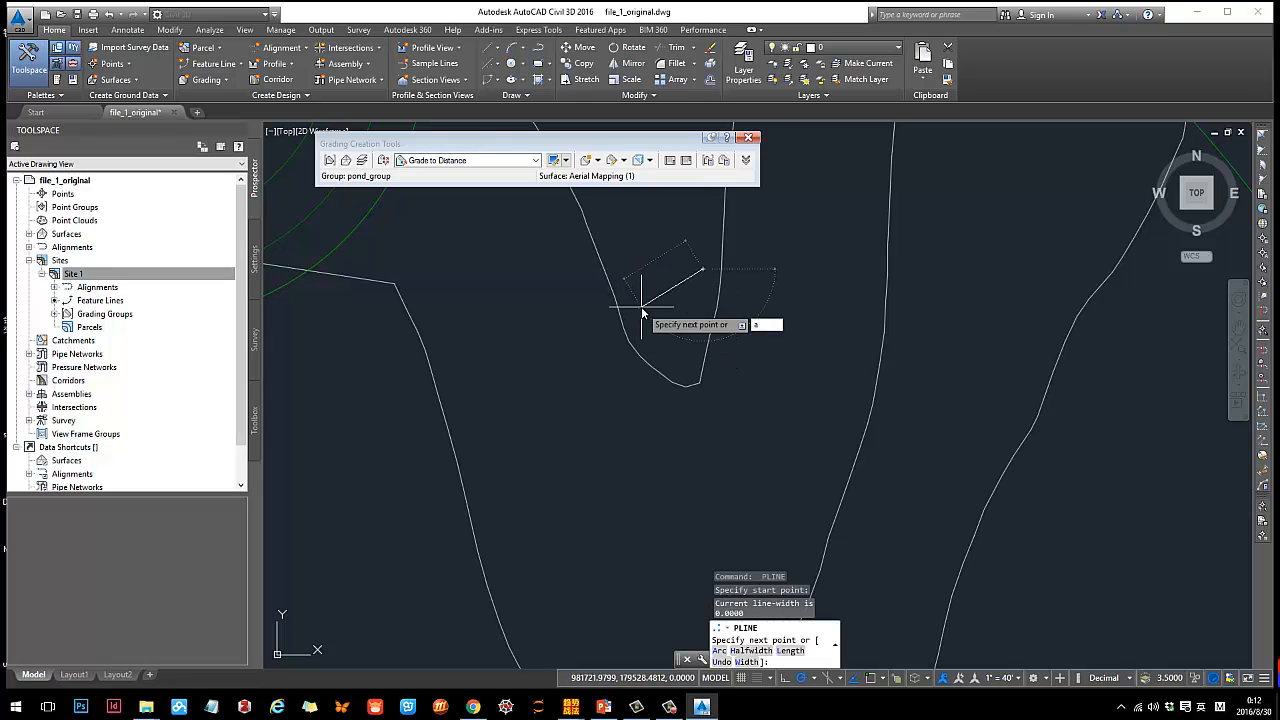
key(Return)
scroll(658, 258, up, 5)
click(692, 291)
scroll(555, 363, down, 8)
middle_drag(458, 420, 637, 305)
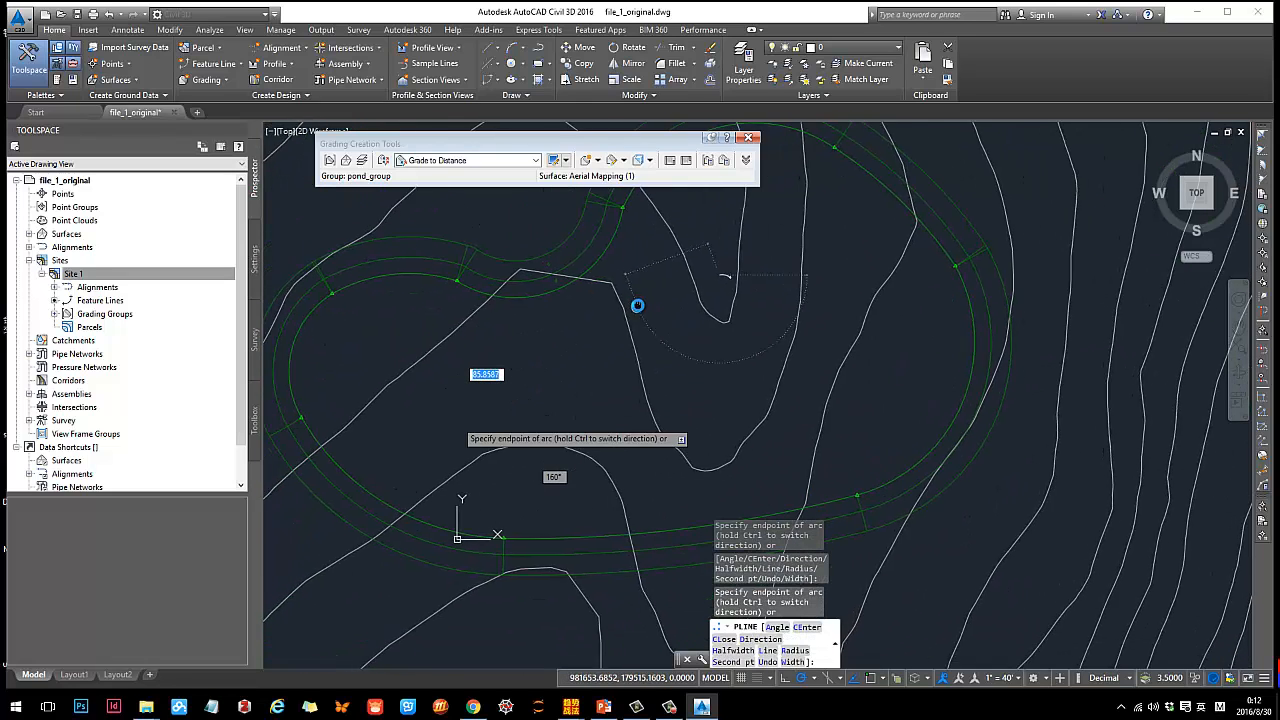
scroll(635, 312, up, 2)
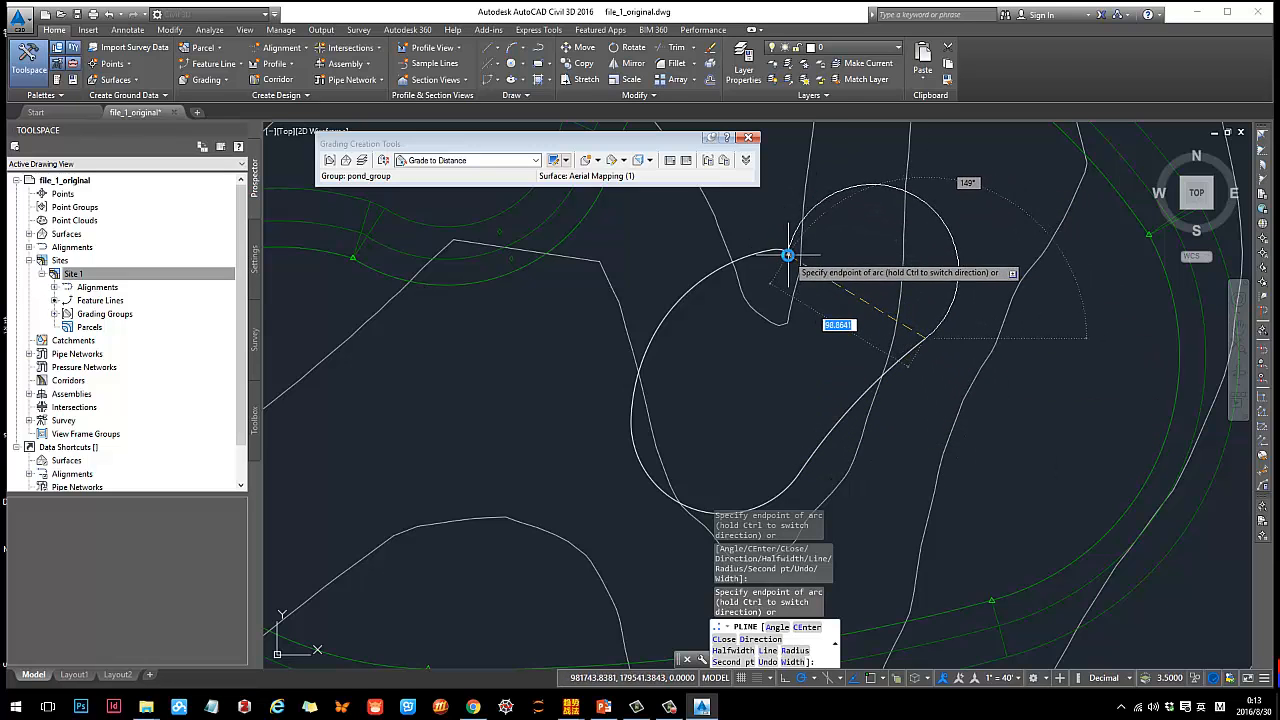
Undo the last arc segment, turn object snap on, and close the oval polyline with an arc ending at its start point.
key(ctrl+z)
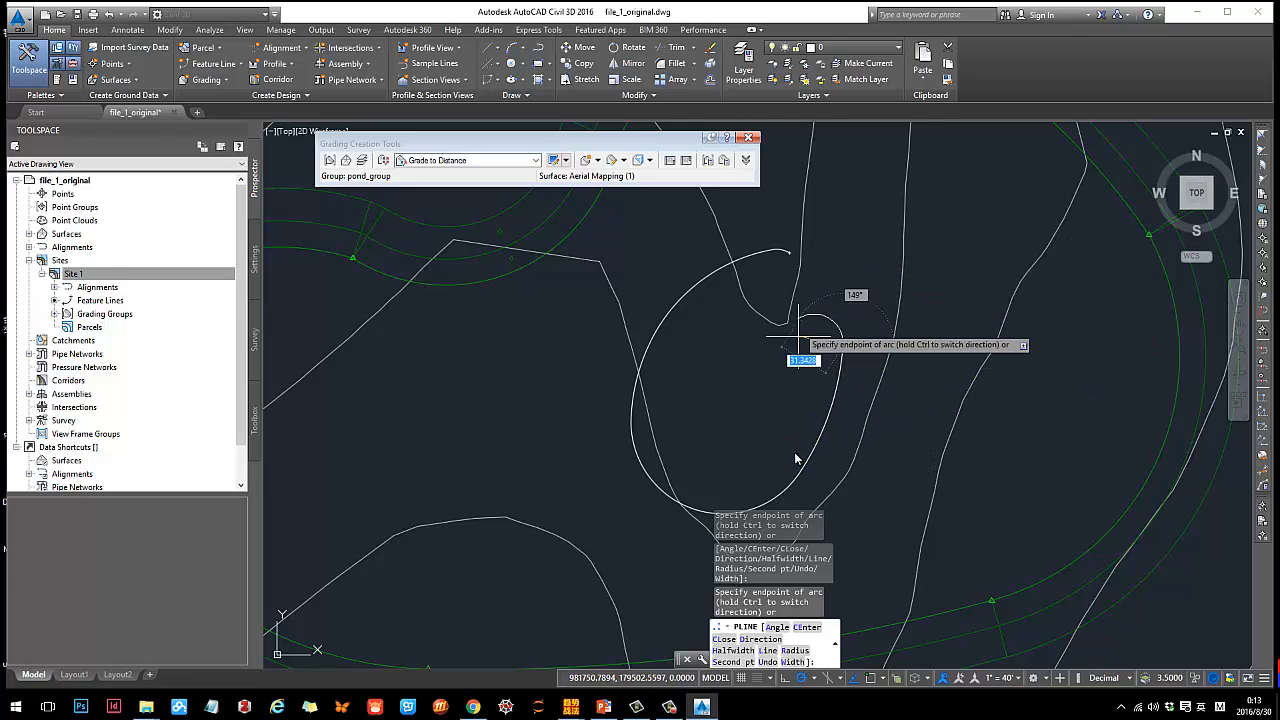
click(870, 679)
scroll(775, 240, up, 3)
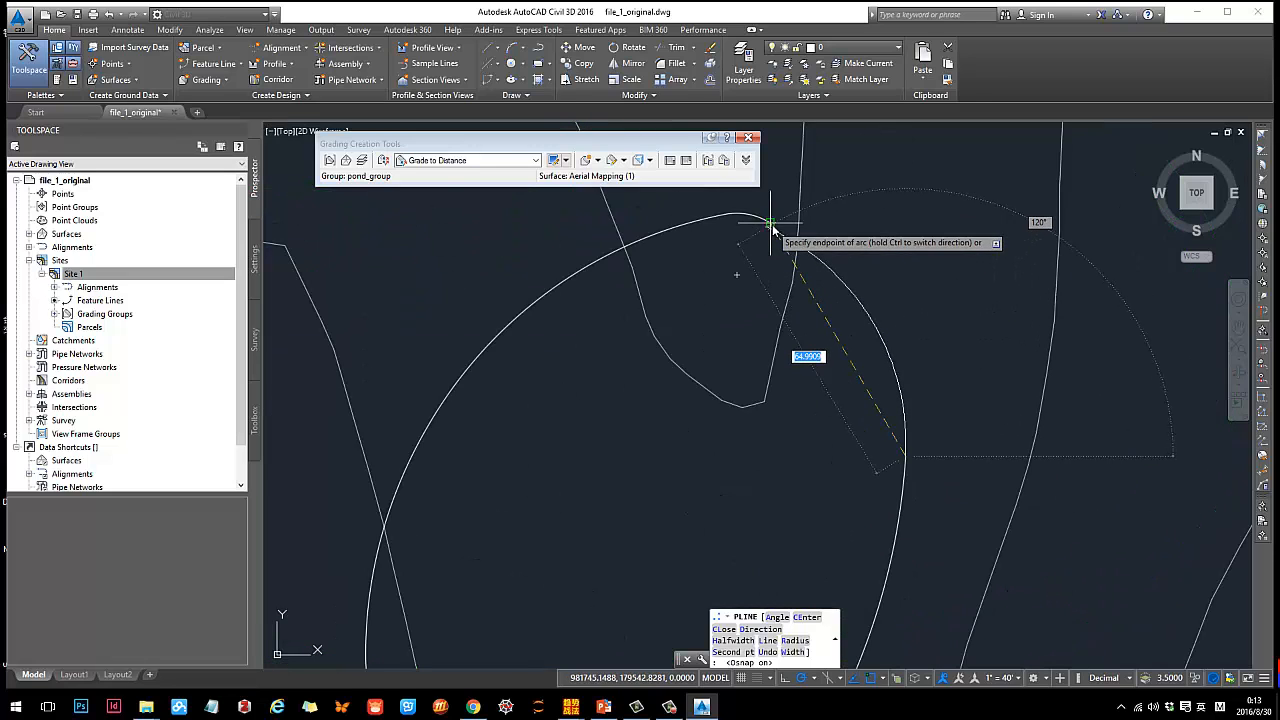
click(772, 225)
scroll(850, 335, down, 5)
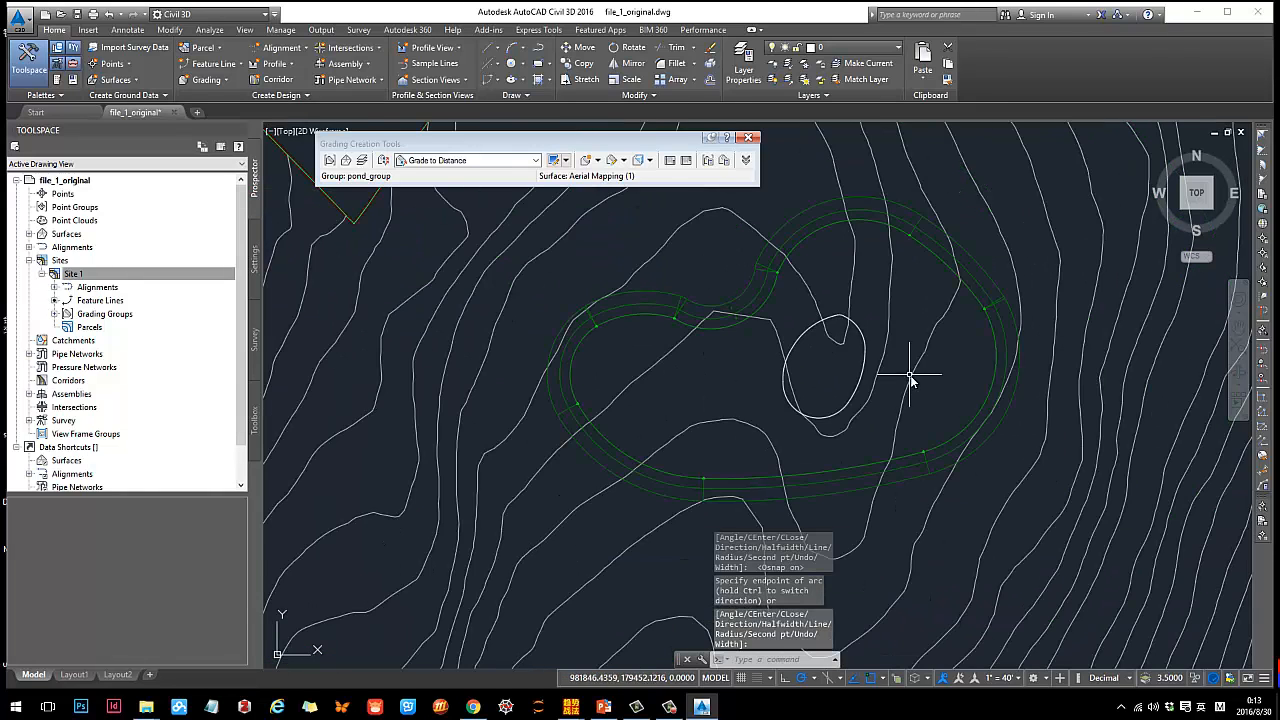
middle_drag(910, 378, 894, 327)
click(848, 285)
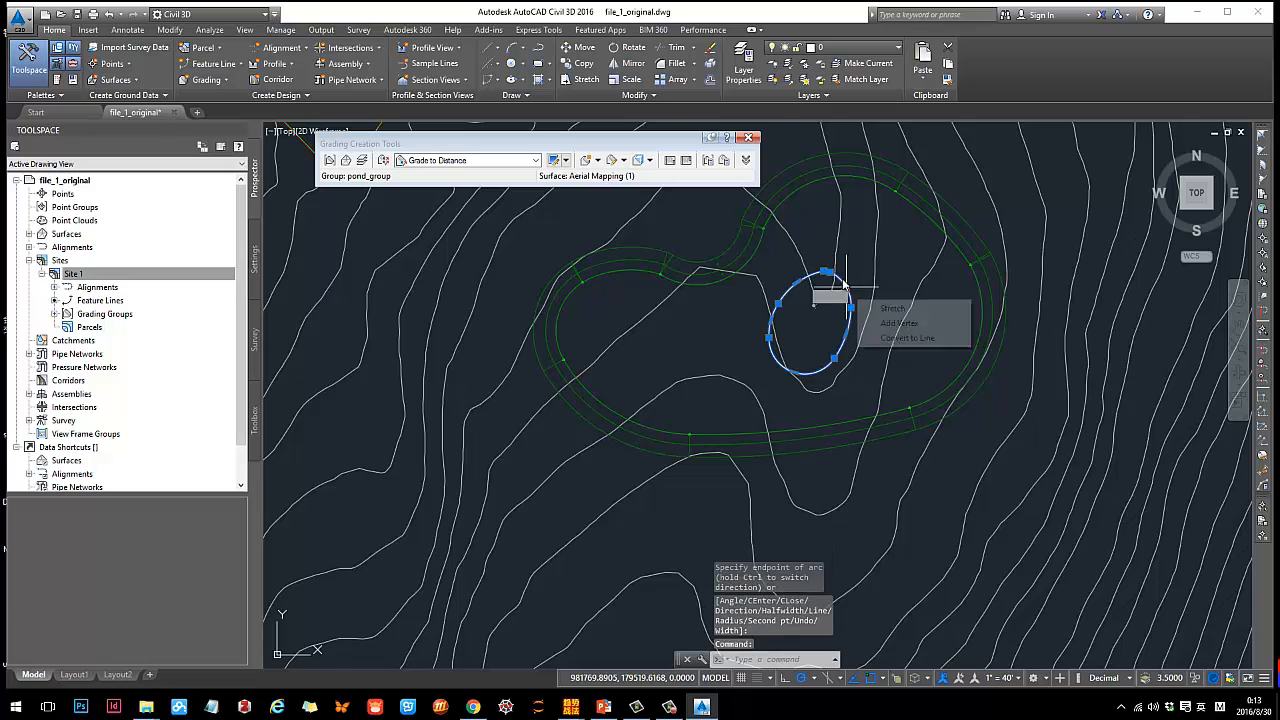
scroll(845, 265, up, 5)
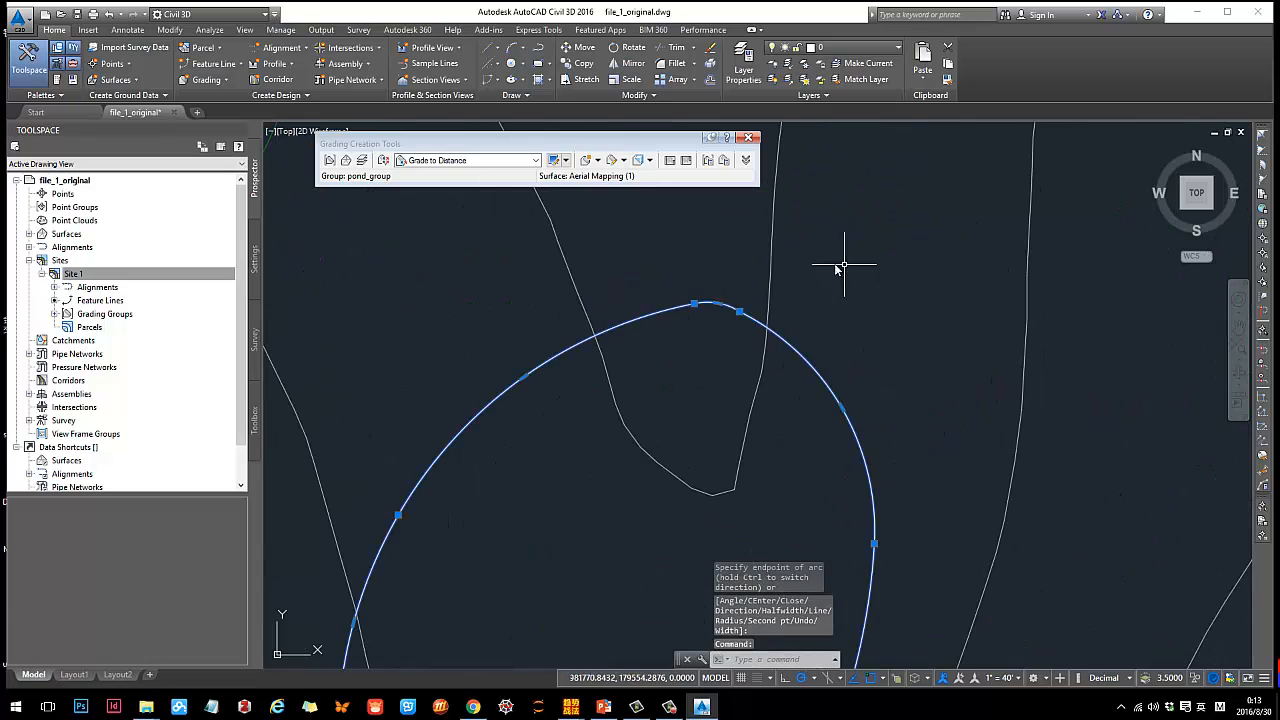
click(738, 313)
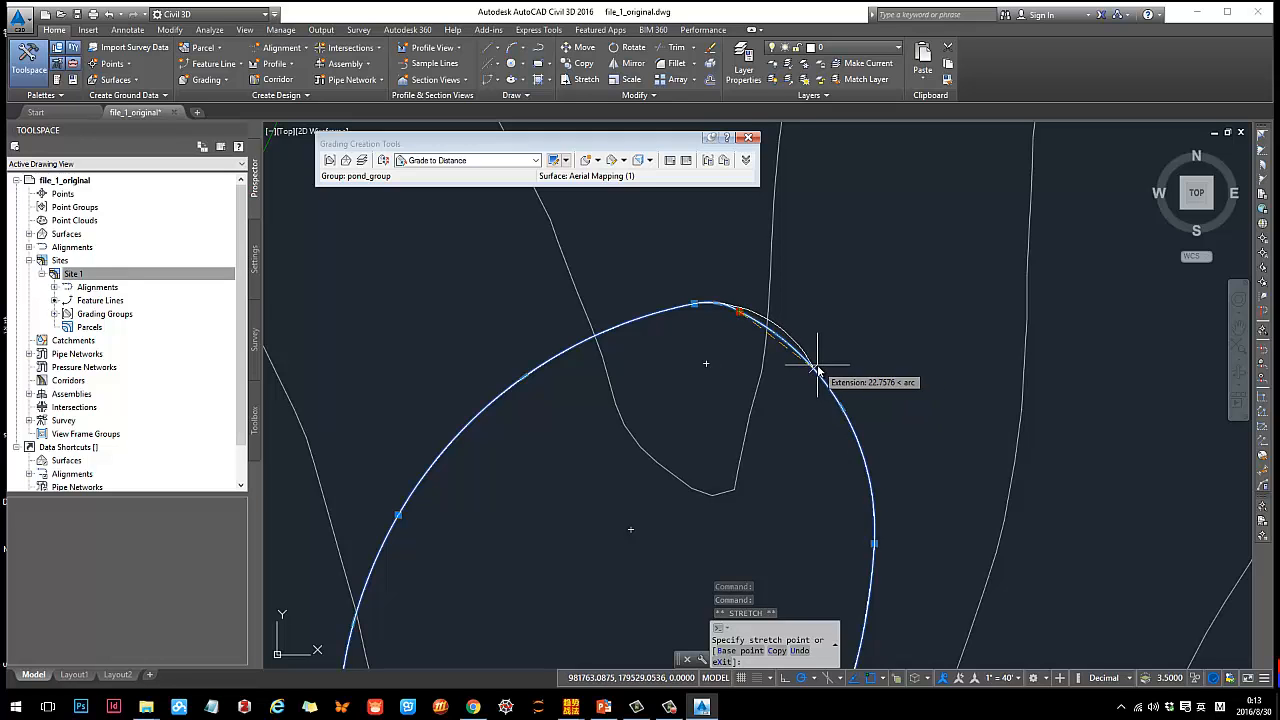
key(Escape)
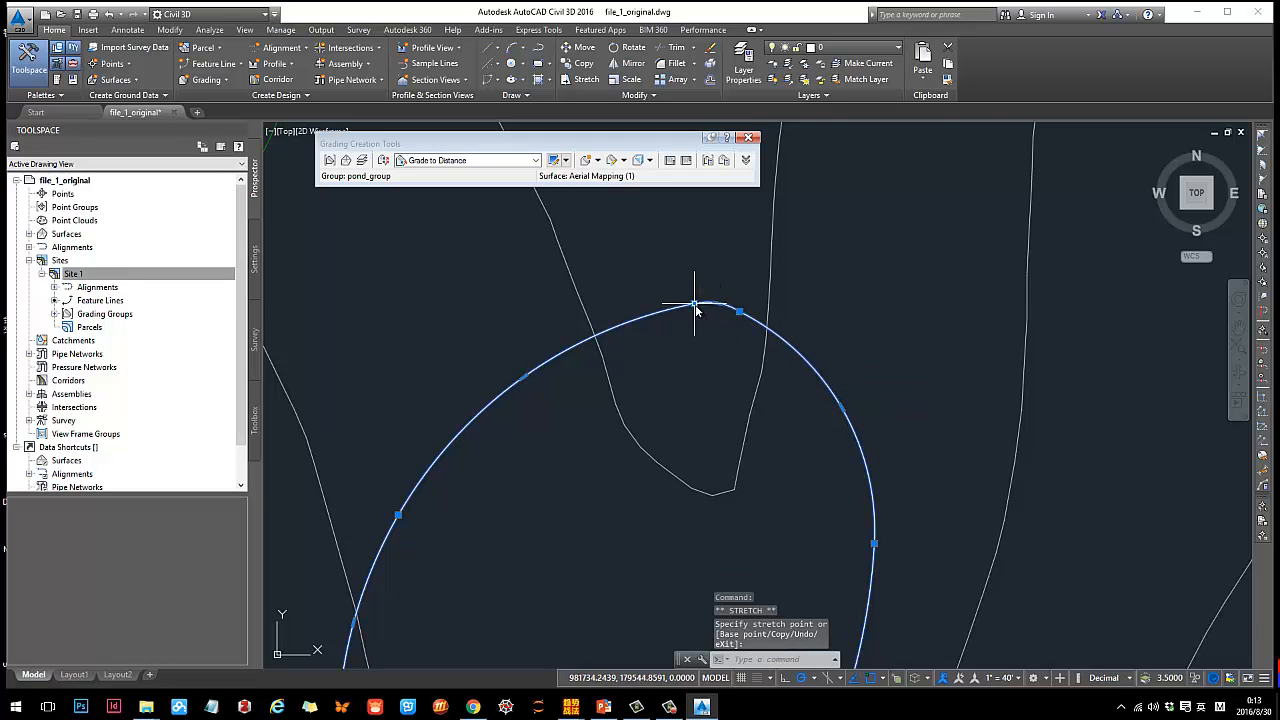
scroll(697, 311, down, 8)
key(Escape)
scroll(766, 305, up, 2)
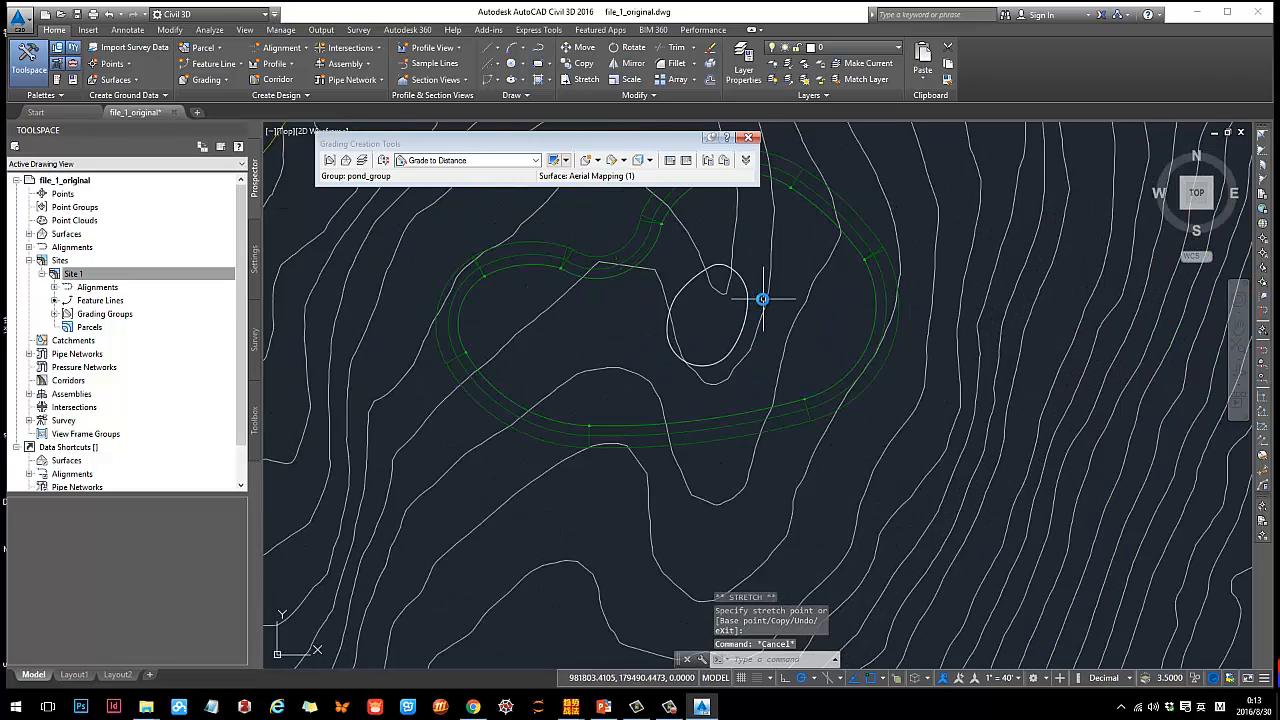
scroll(762, 299, up, 4)
click(723, 277)
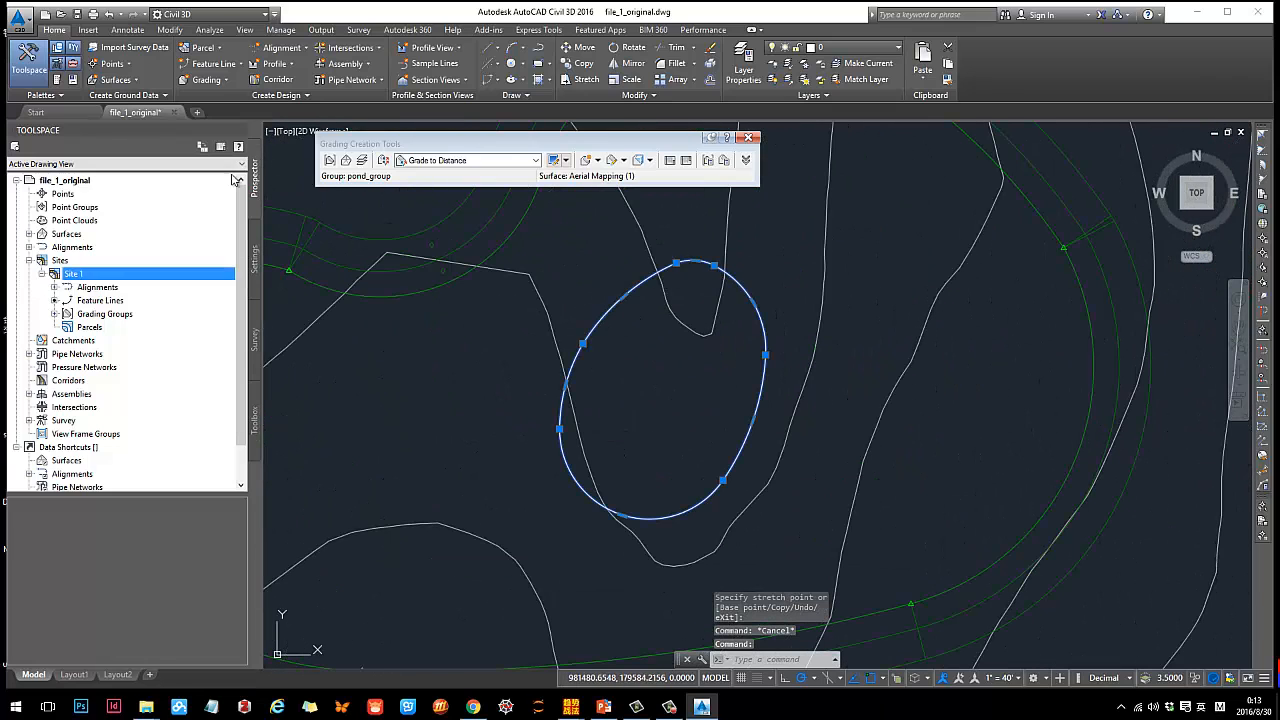
key(Escape)
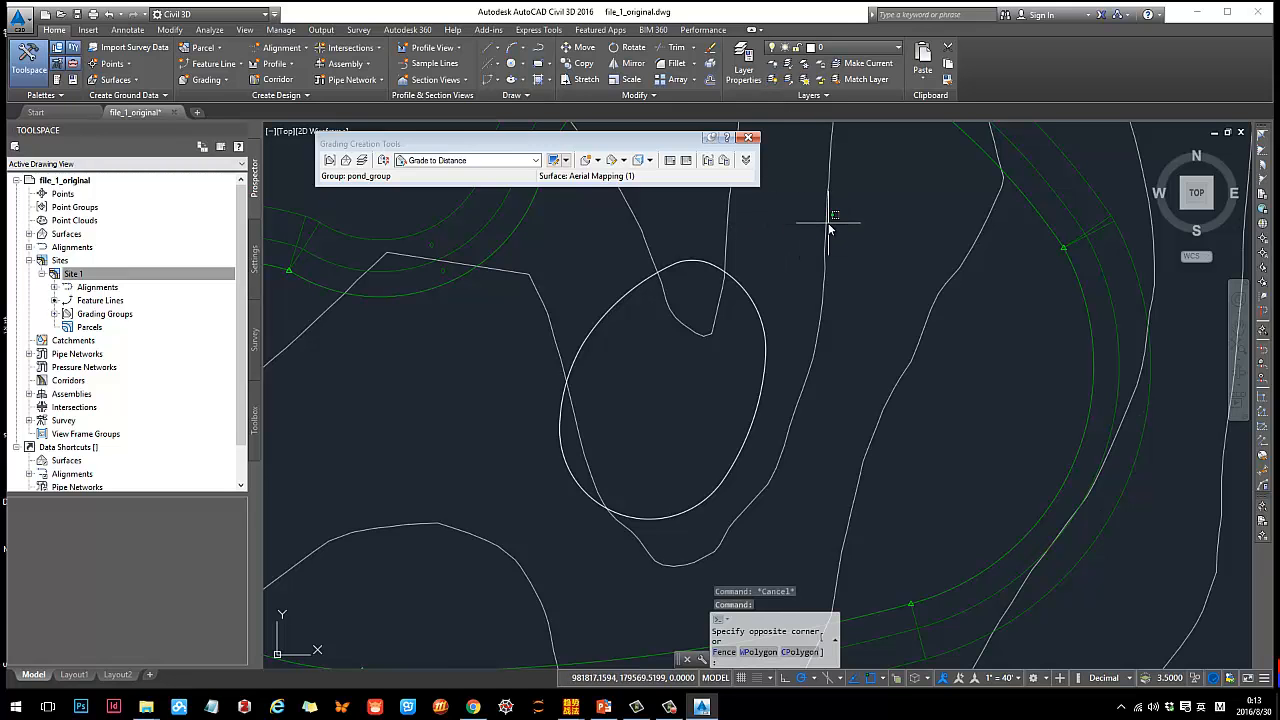
Query the Aerial Mapping (1) surface elevation and grade at a point inside the oval polyline, then close the inquiry.
scroll(823, 240, down, 2)
click(817, 256)
middle_drag(818, 254, 788, 259)
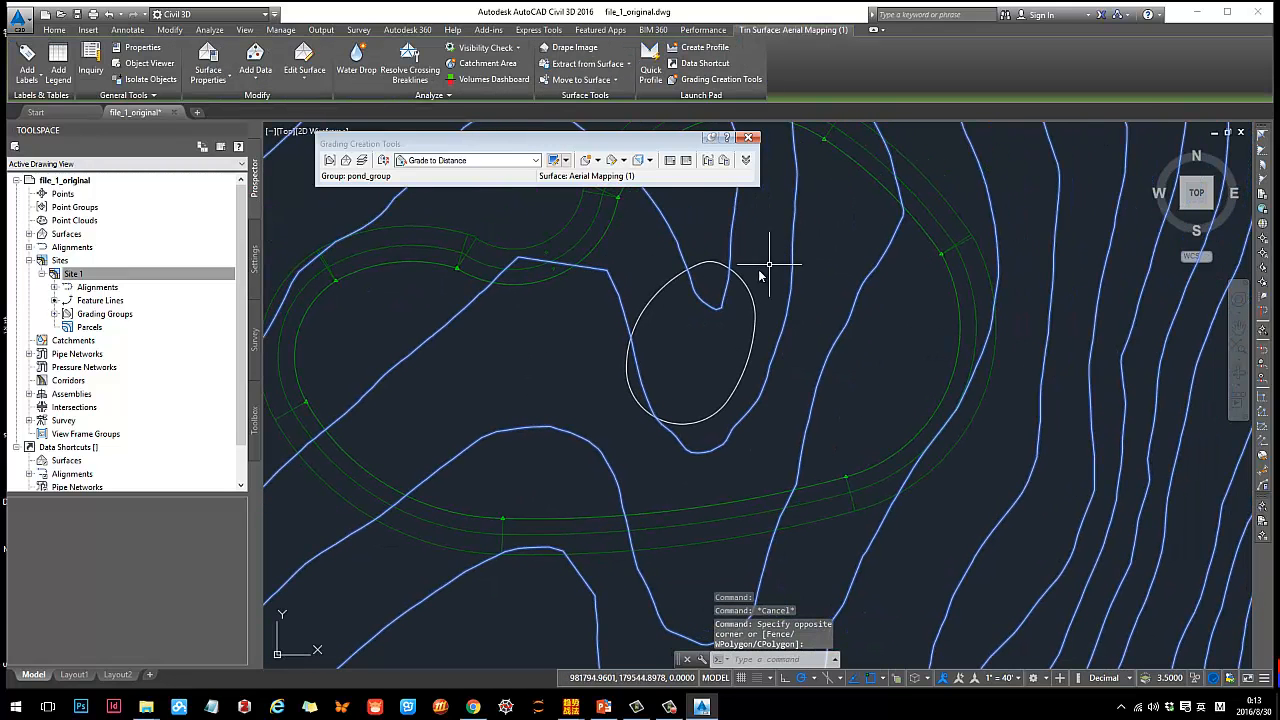
click(90, 62)
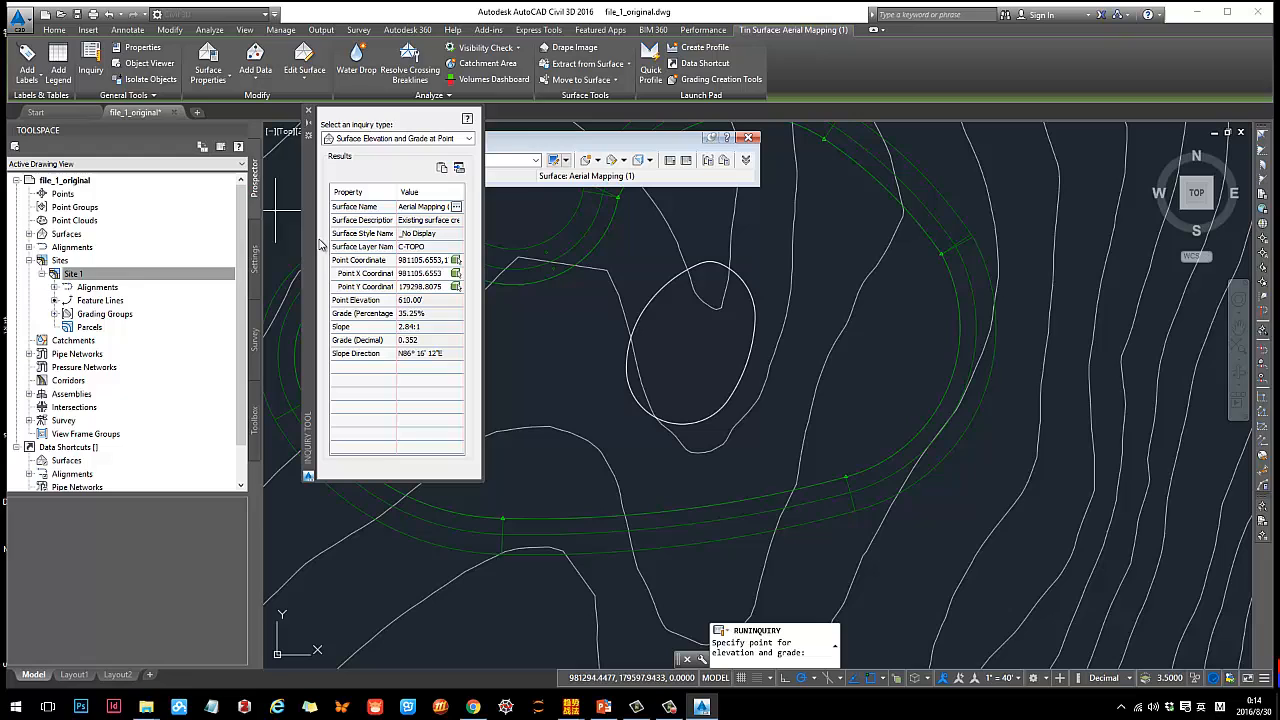
click(678, 340)
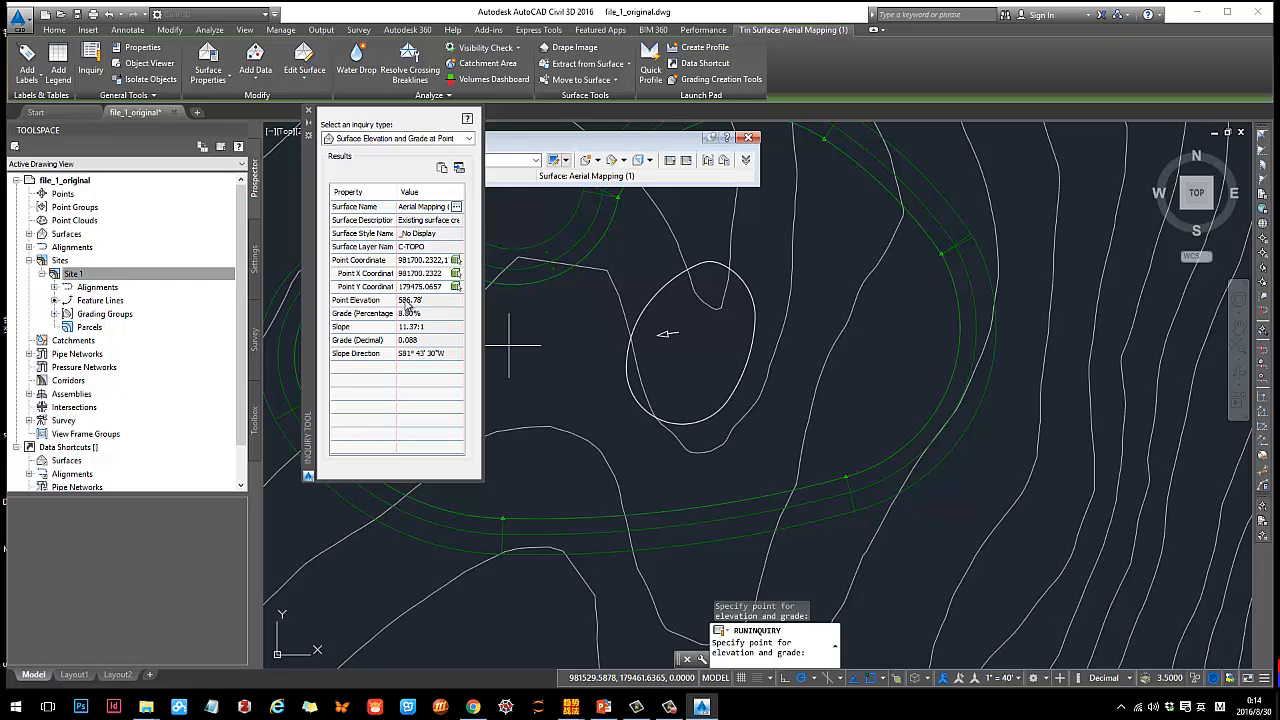
click(308, 111)
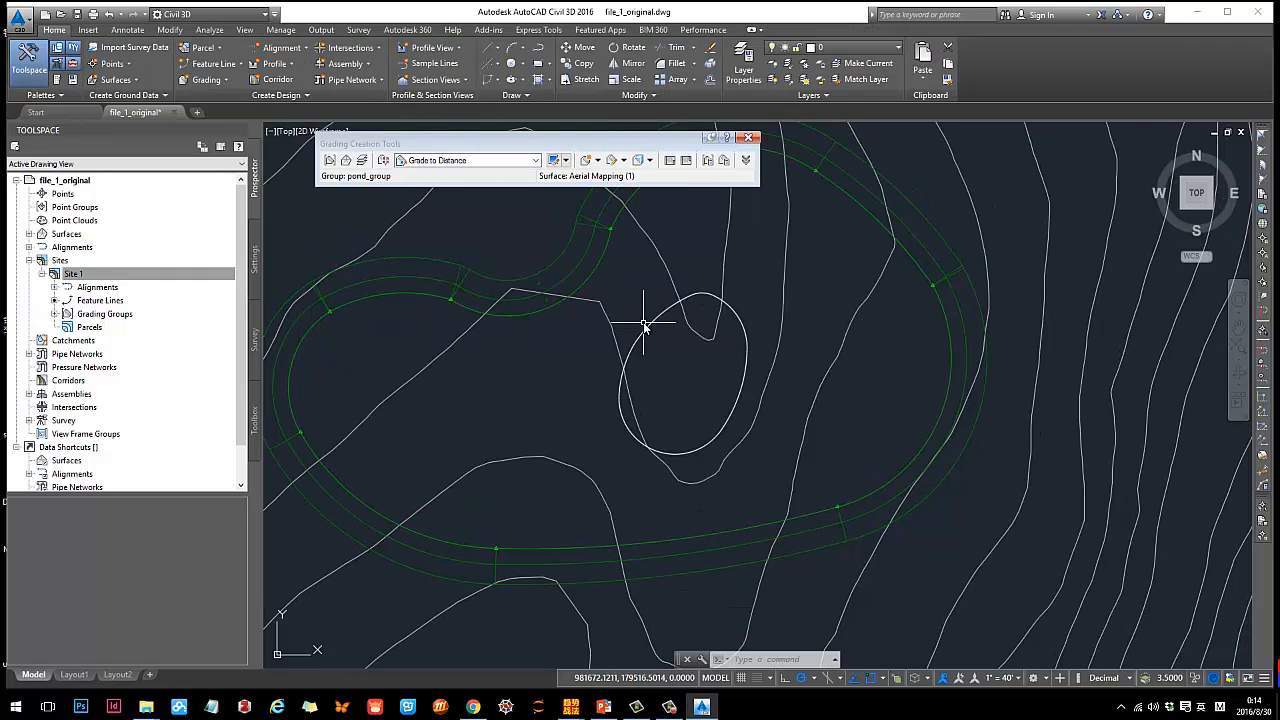
Convert the oval polyline inside the pond to a feature line in Site 1, erasing the original and assigning elevations.
click(645, 336)
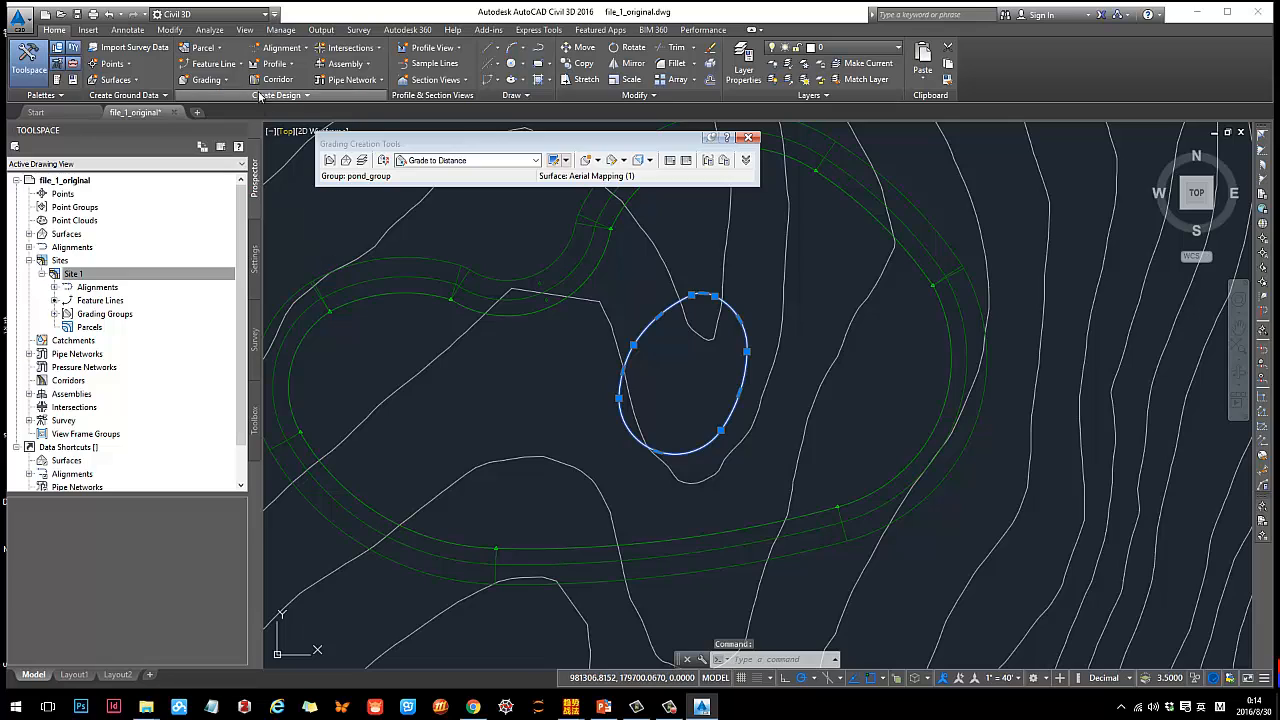
click(206, 79)
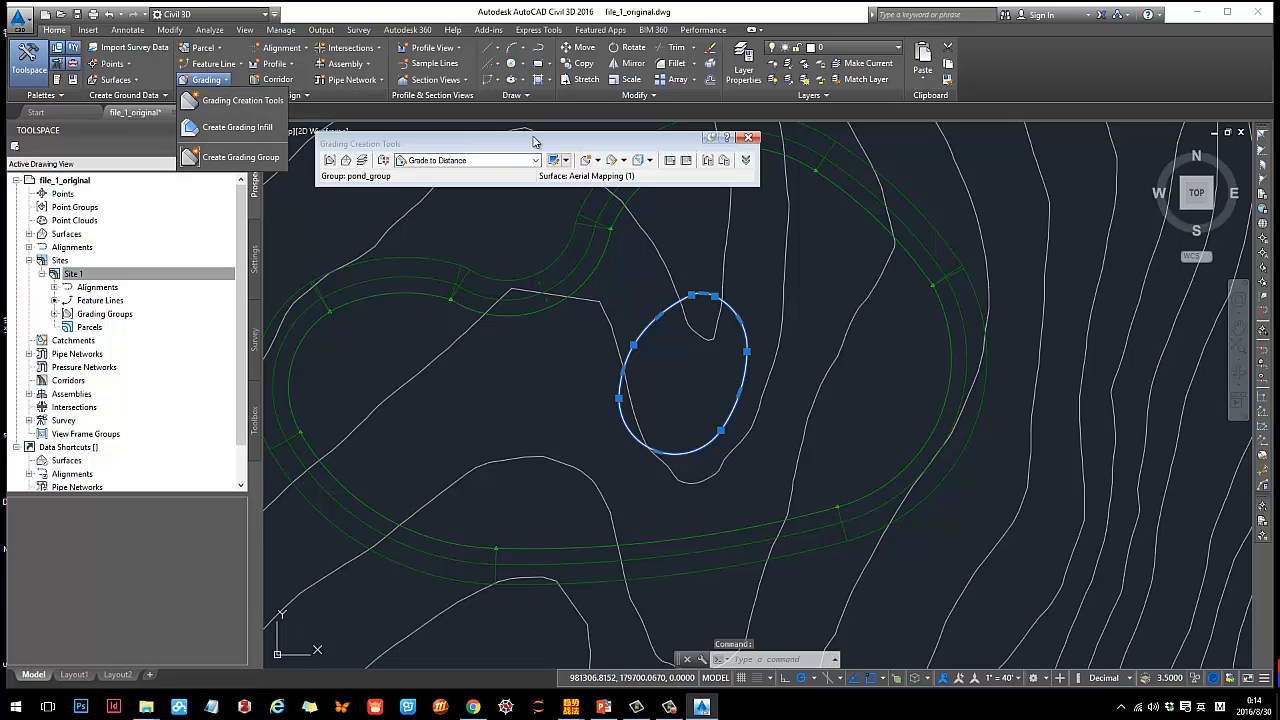
click(214, 63)
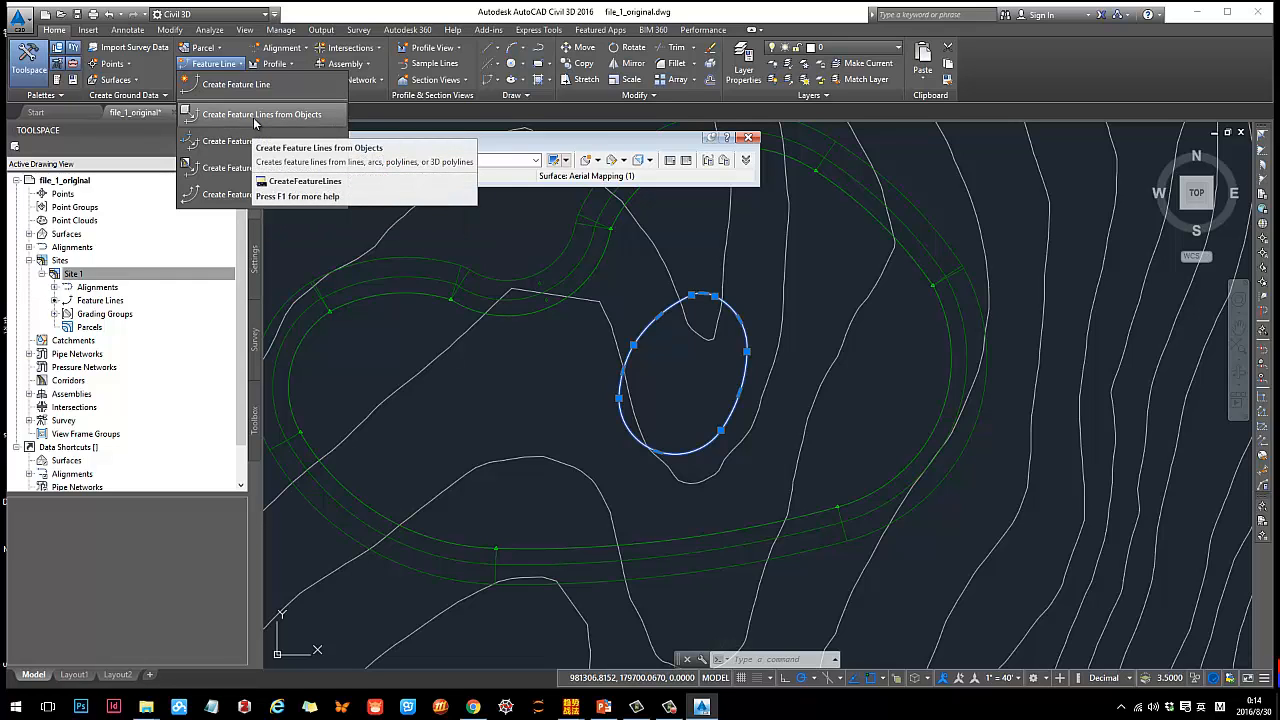
click(253, 117)
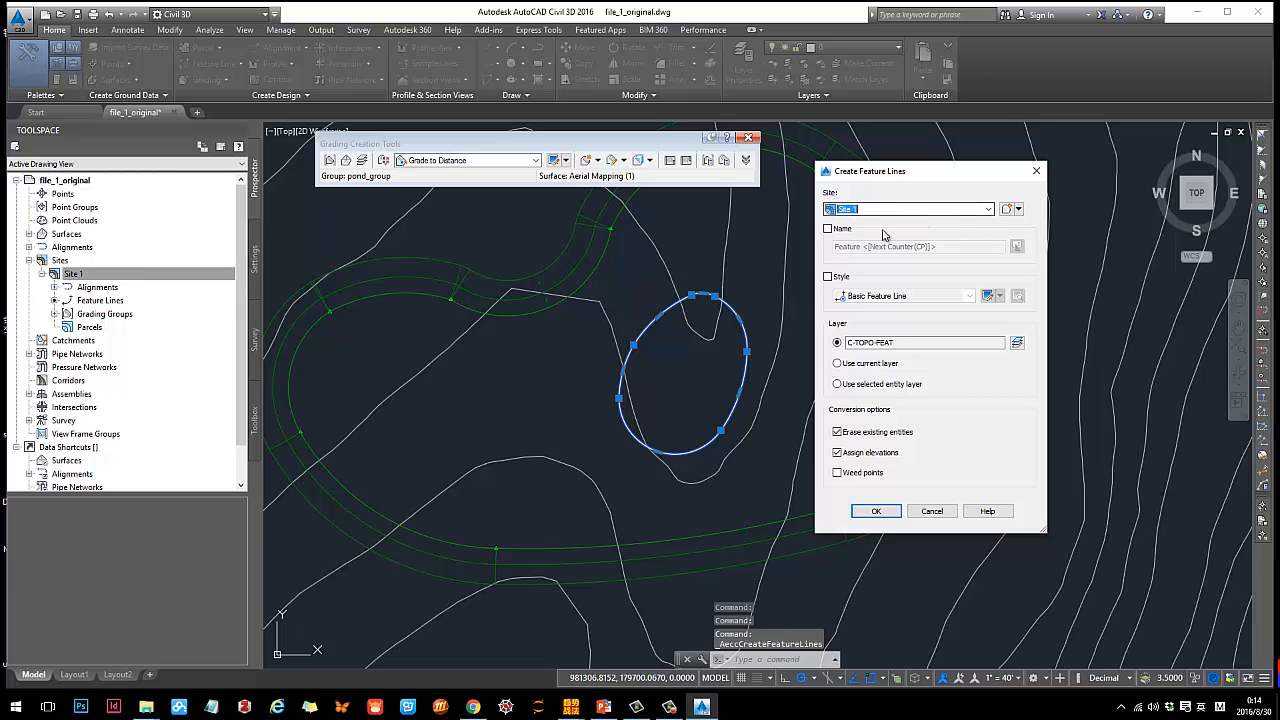
click(876, 512)
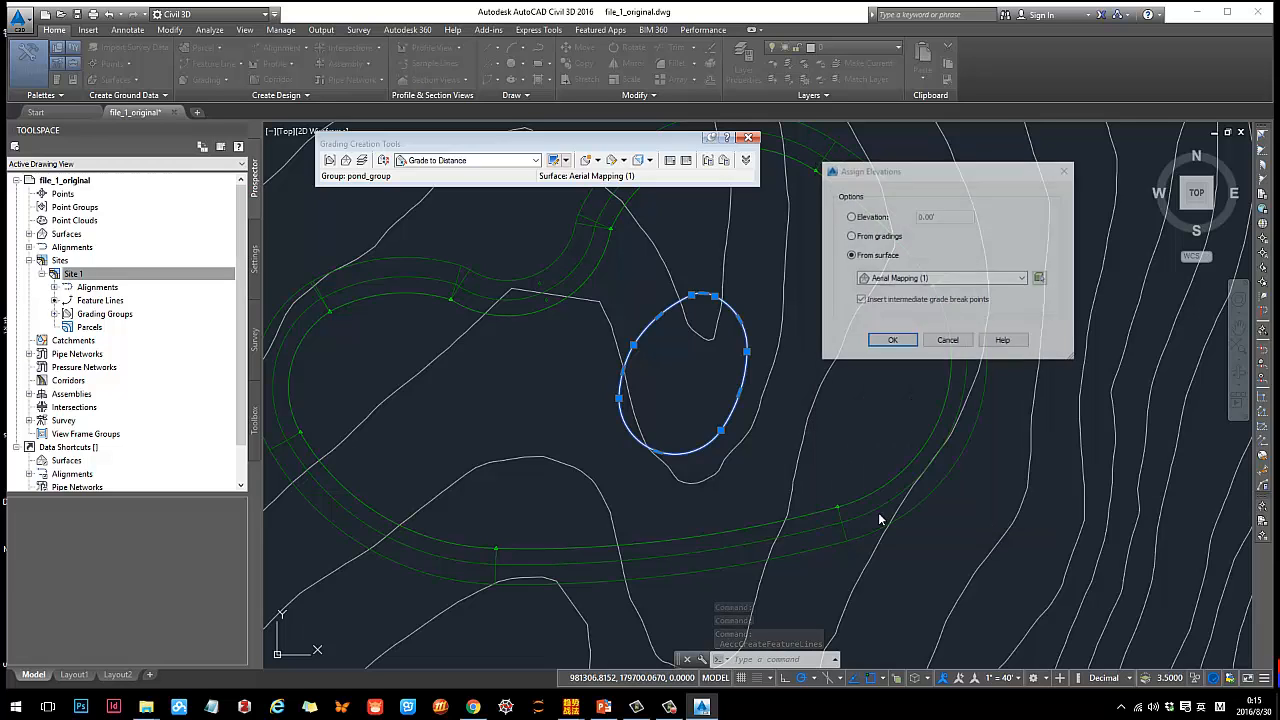
Assign a fixed elevation of 570 to the oval feature line instead of taking elevations from the surface.
click(850, 218)
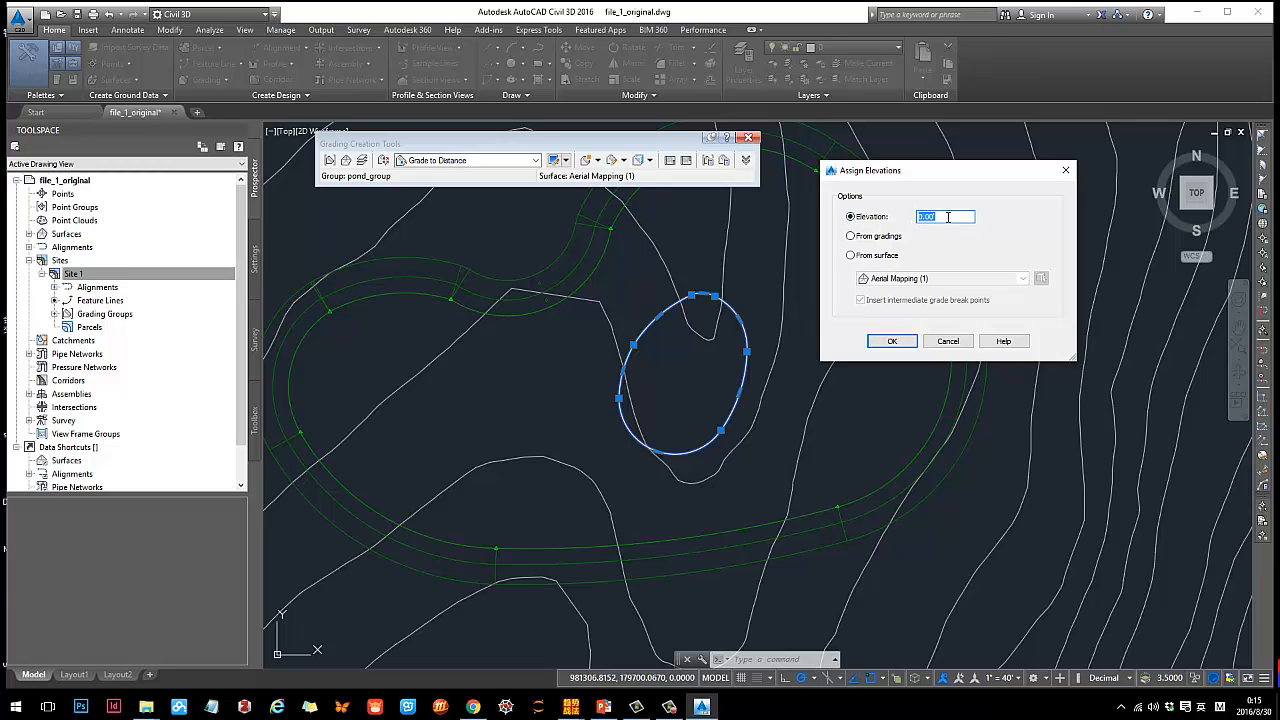
click(851, 256)
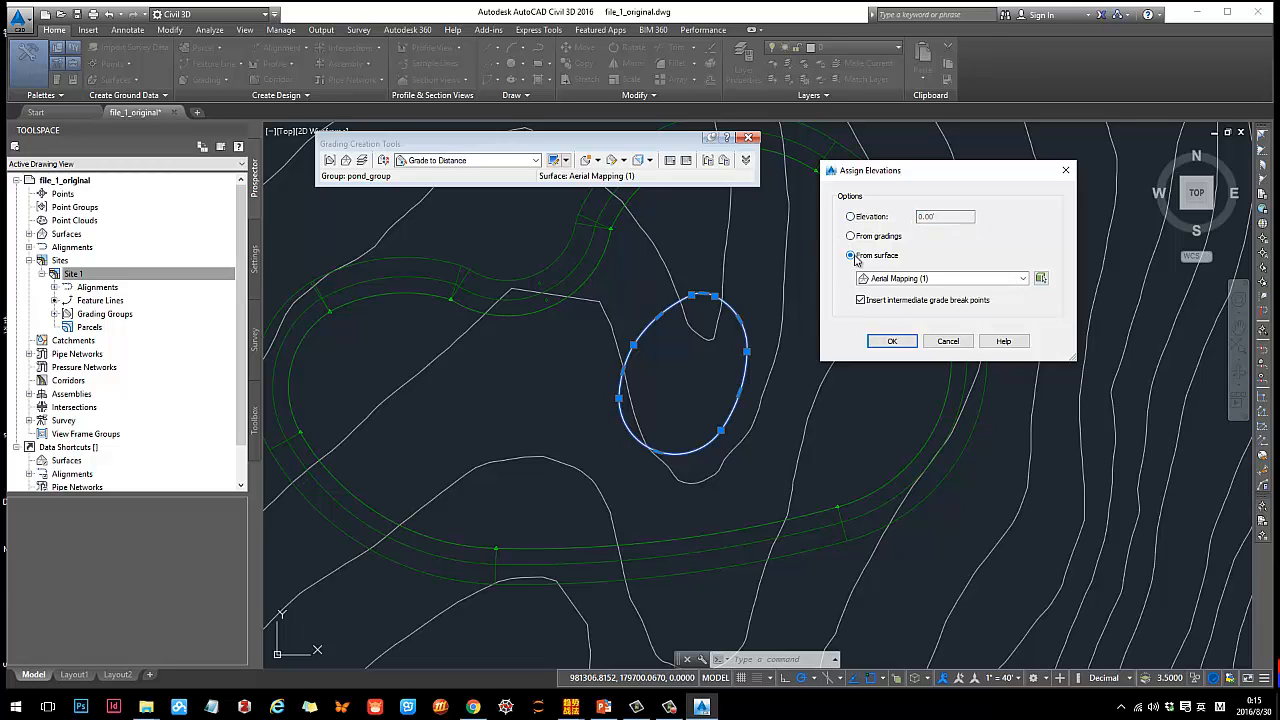
click(852, 218)
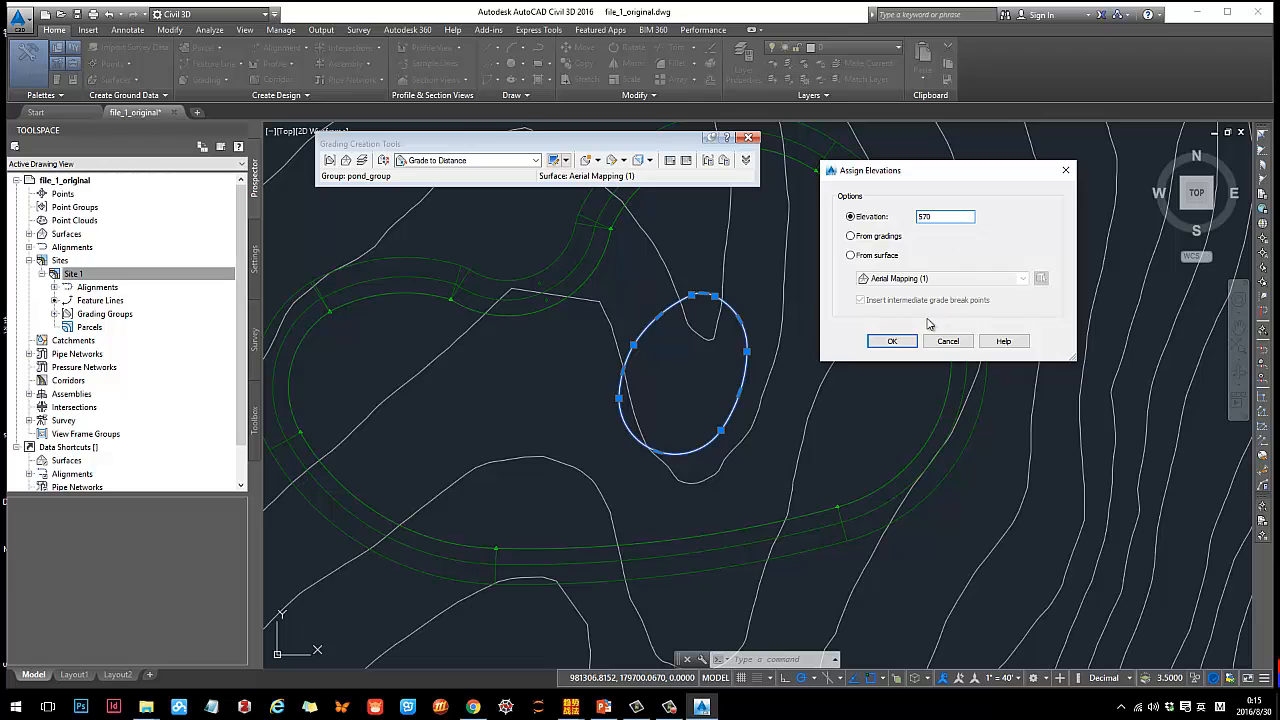
click(892, 341)
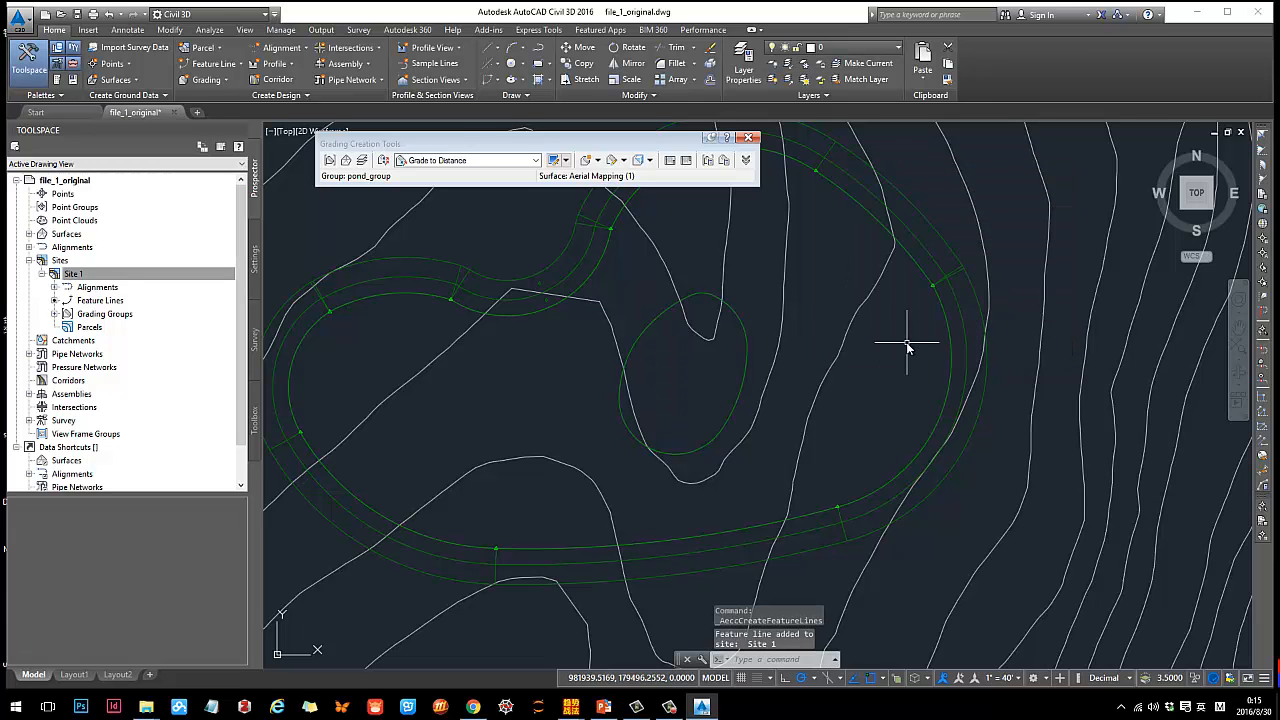
click(746, 349)
scroll(843, 316, down, 2)
middle_drag(909, 354, 865, 367)
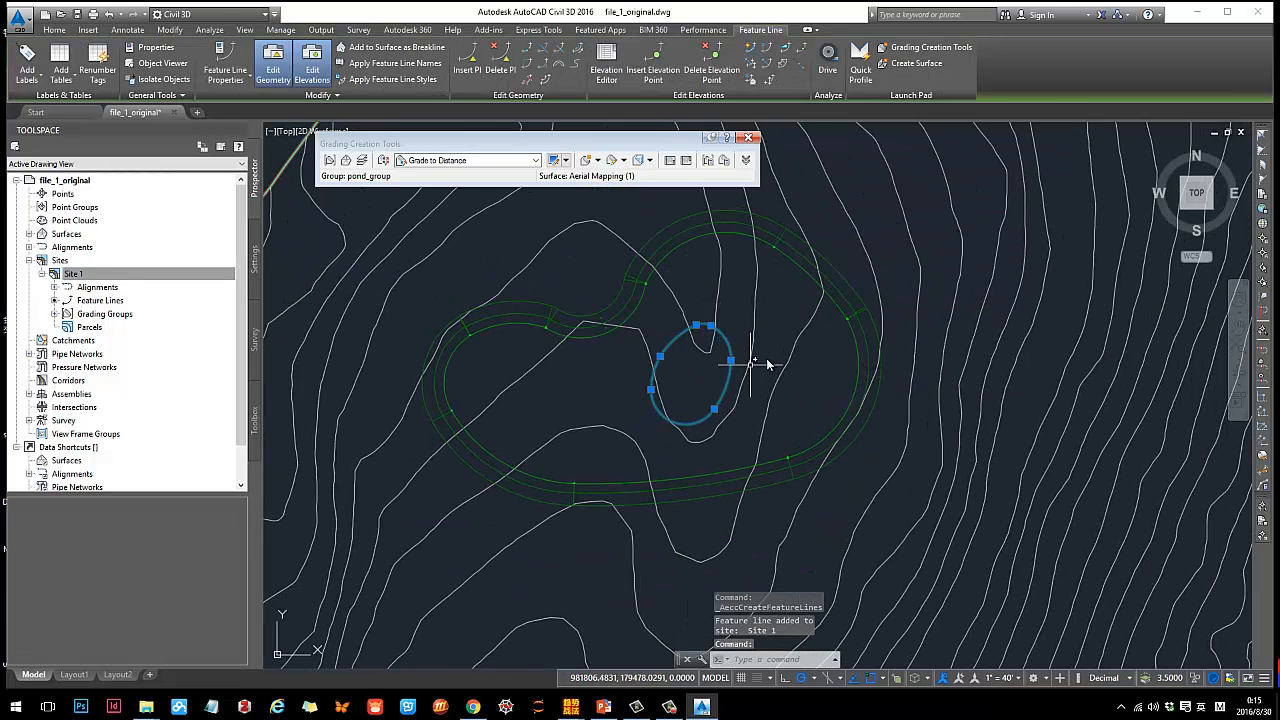
key(Escape)
scroll(768, 340, up, 2)
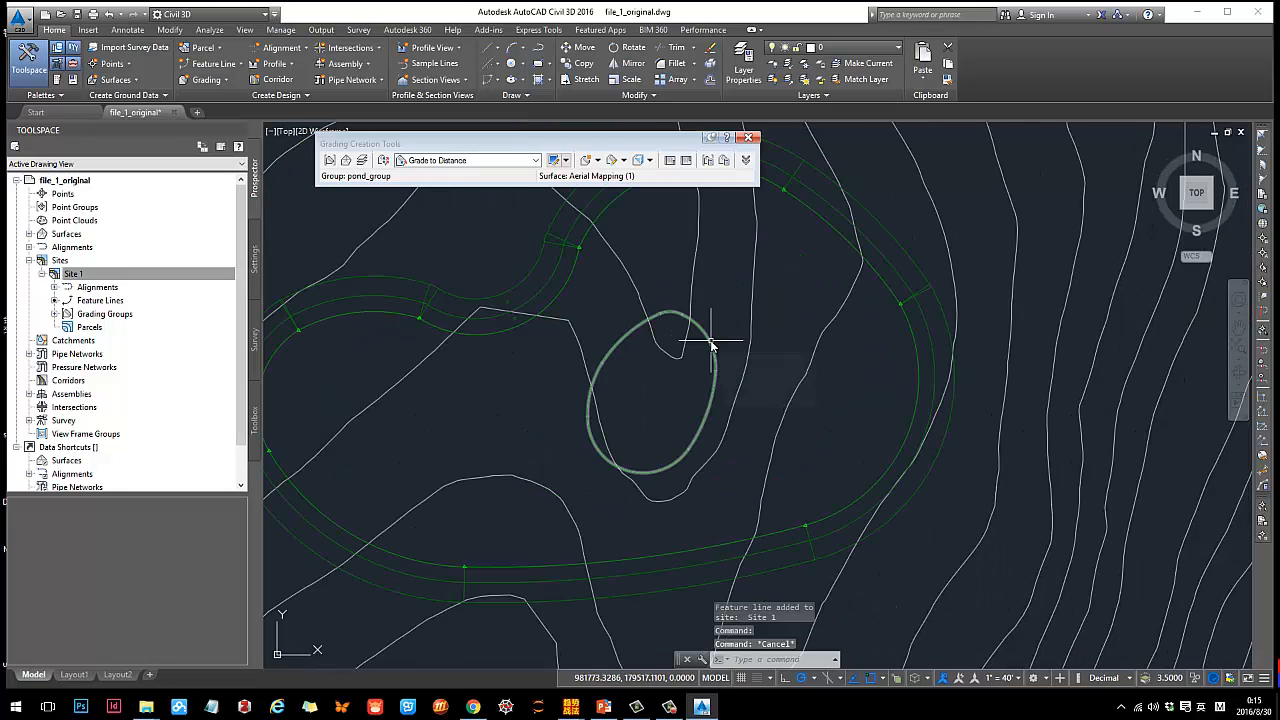
drag(547, 150, 544, 150)
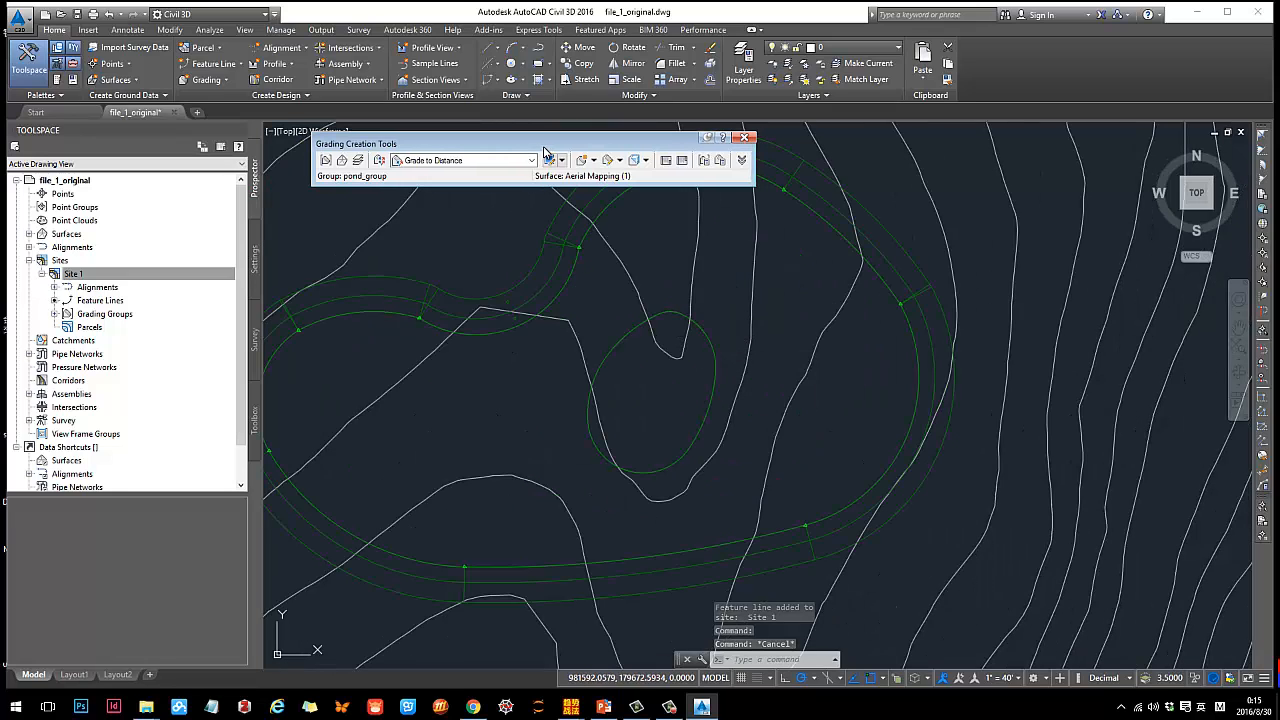
click(594, 161)
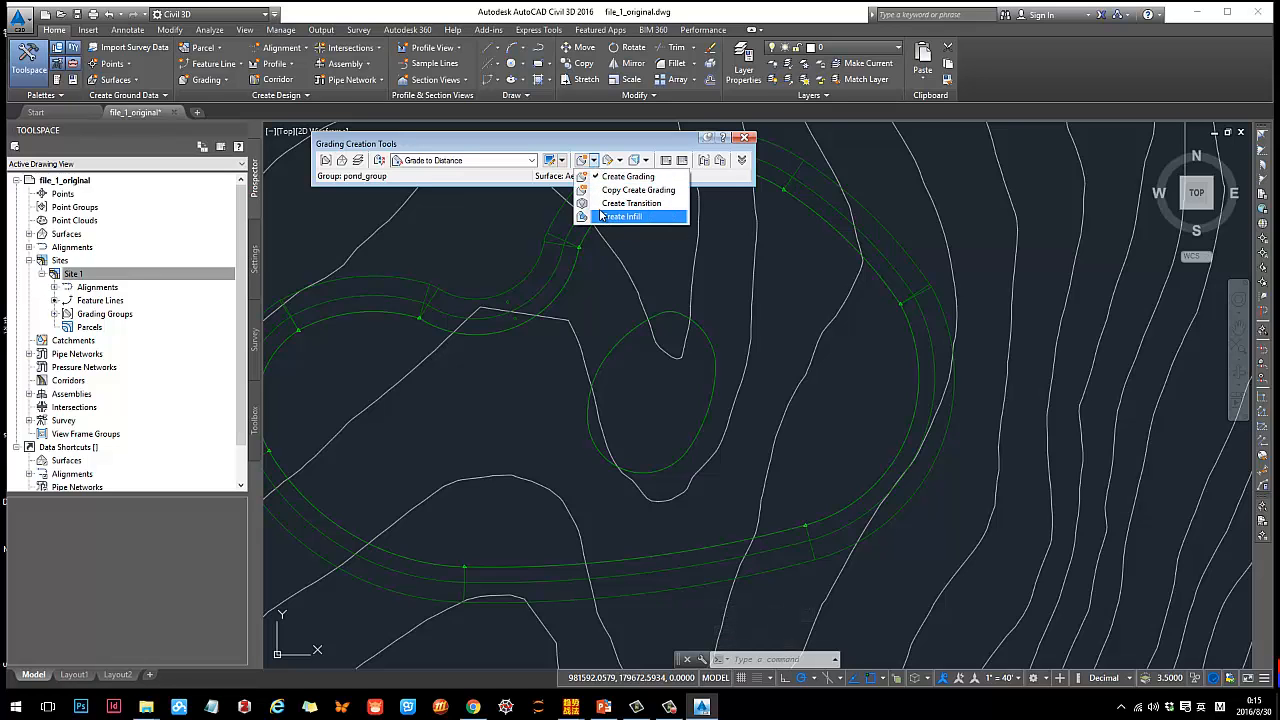
click(573, 152)
middle_drag(620, 331, 700, 318)
Create a grading infill in pond_group between the pond feature line and the oval feature line.
click(704, 325)
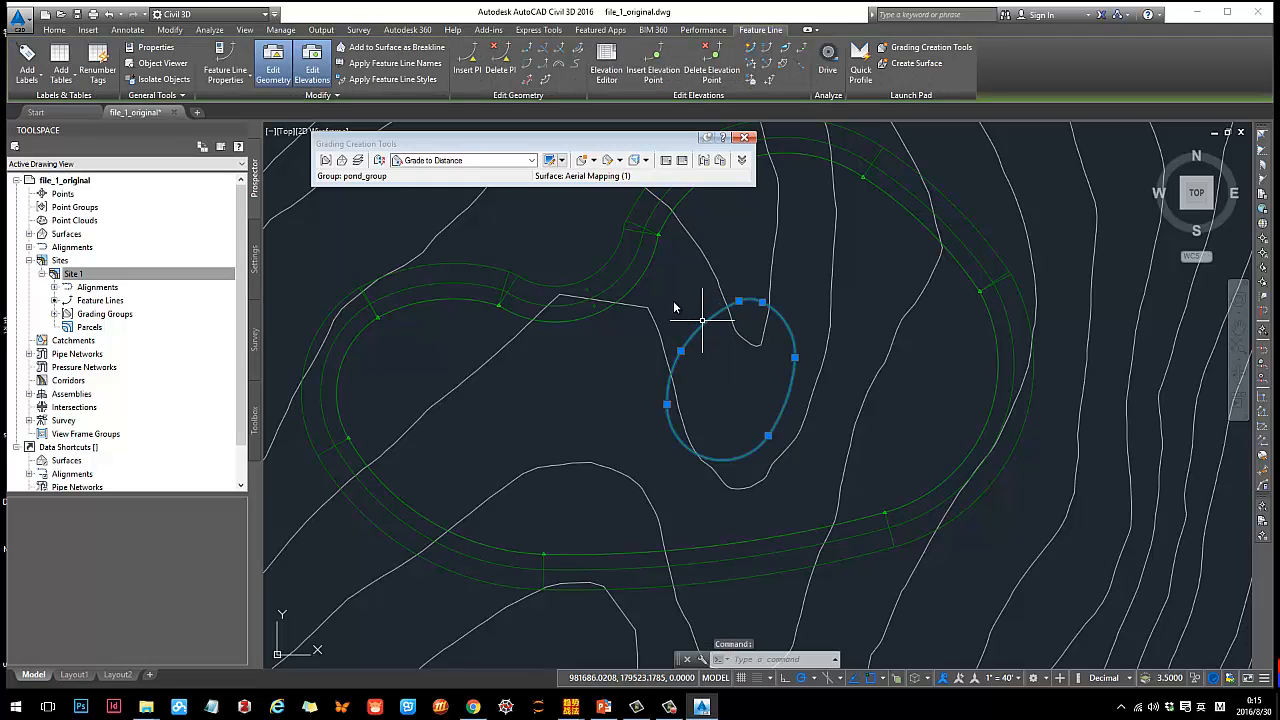
click(643, 280)
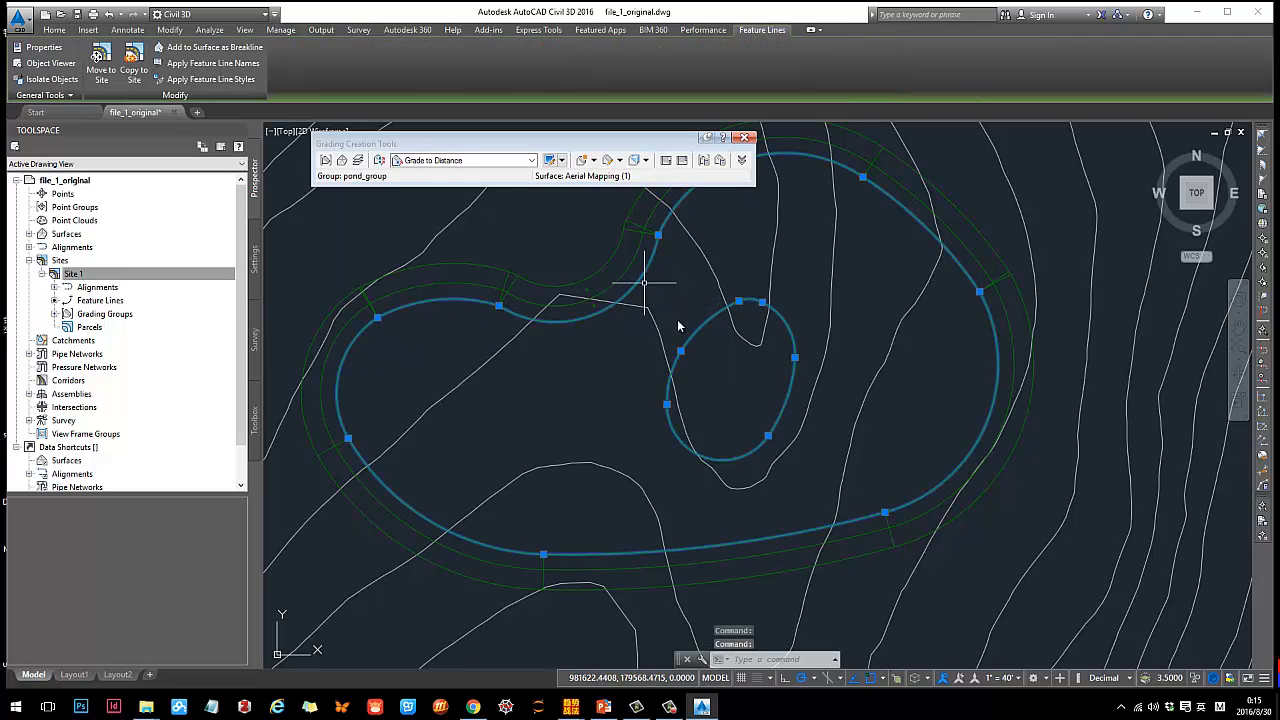
click(593, 161)
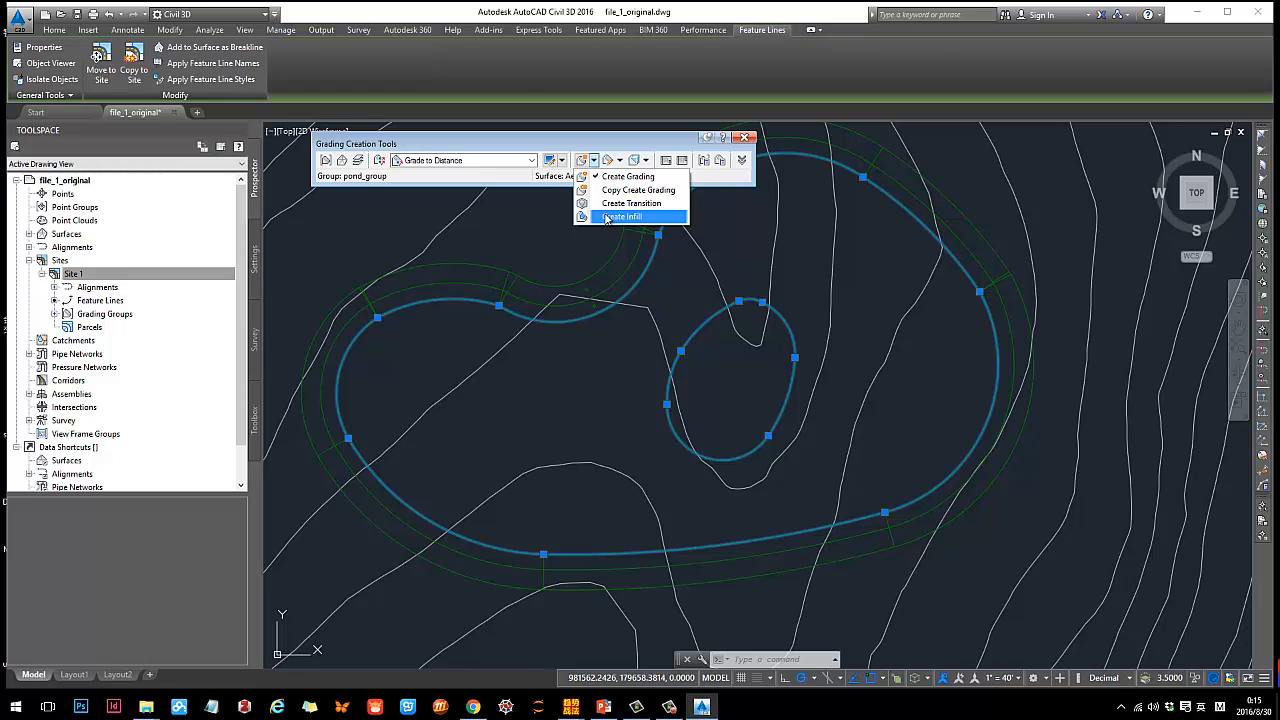
click(620, 217)
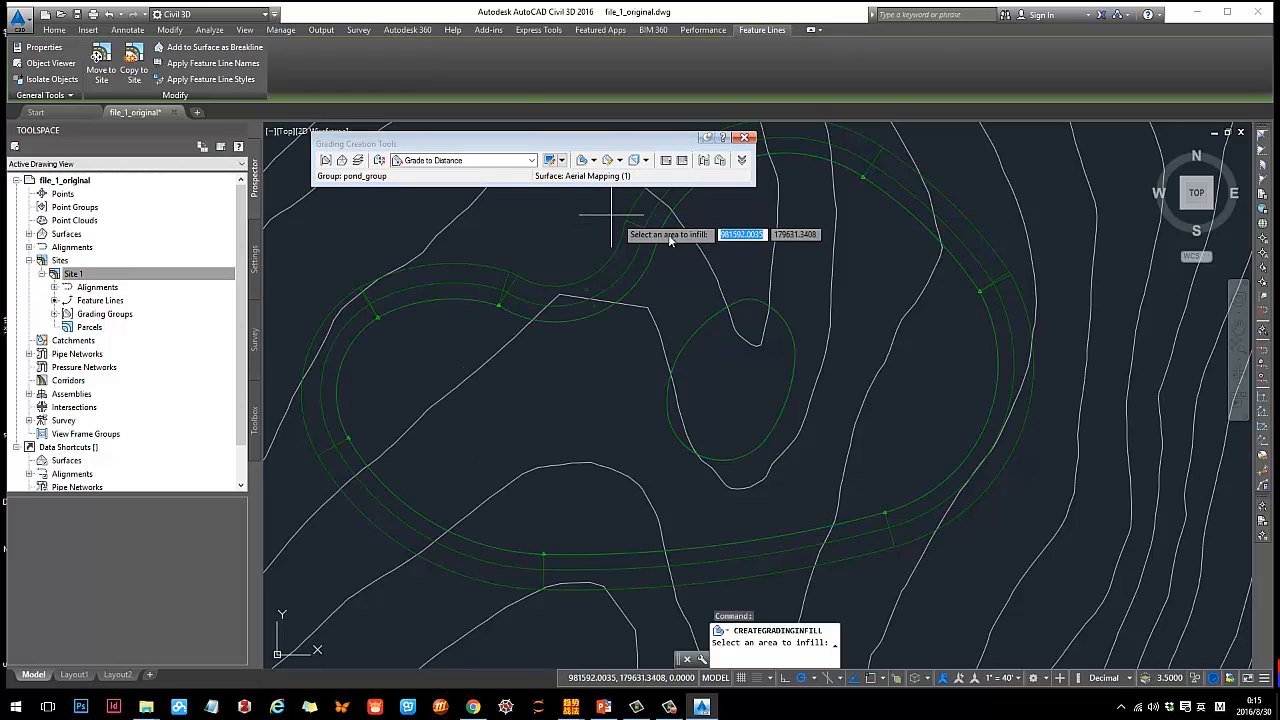
click(866, 270)
scroll(530, 449, up, 3)
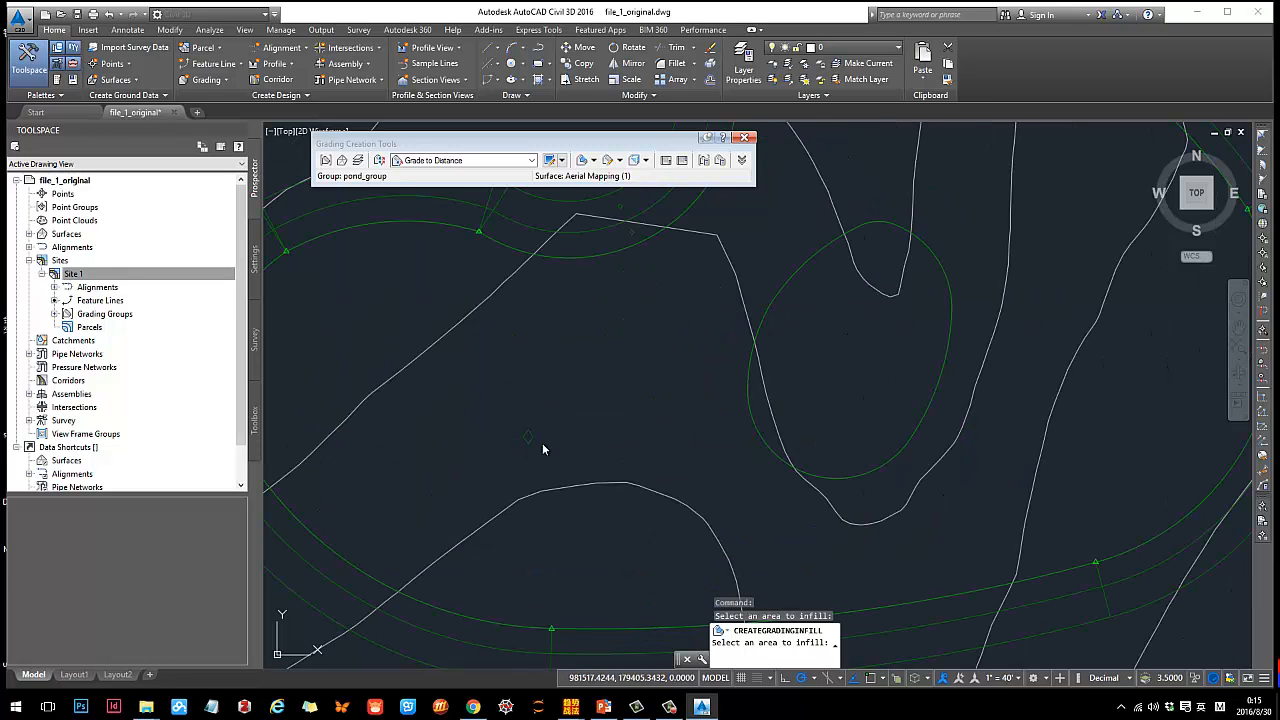
scroll(657, 349, down, 3)
middle_drag(660, 399, 542, 478)
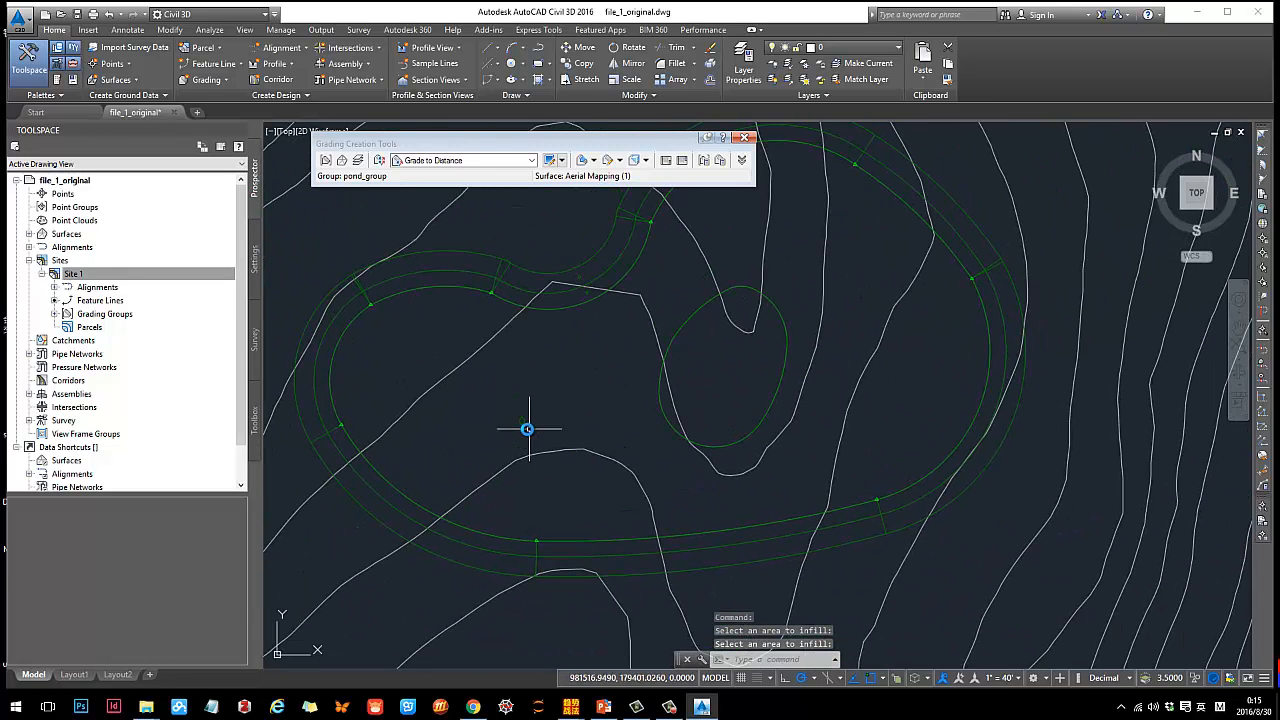
Inspect the new infill grading in the Object Viewer from a tilted 3D view, and close the viewer.
scroll(542, 426, up, 2)
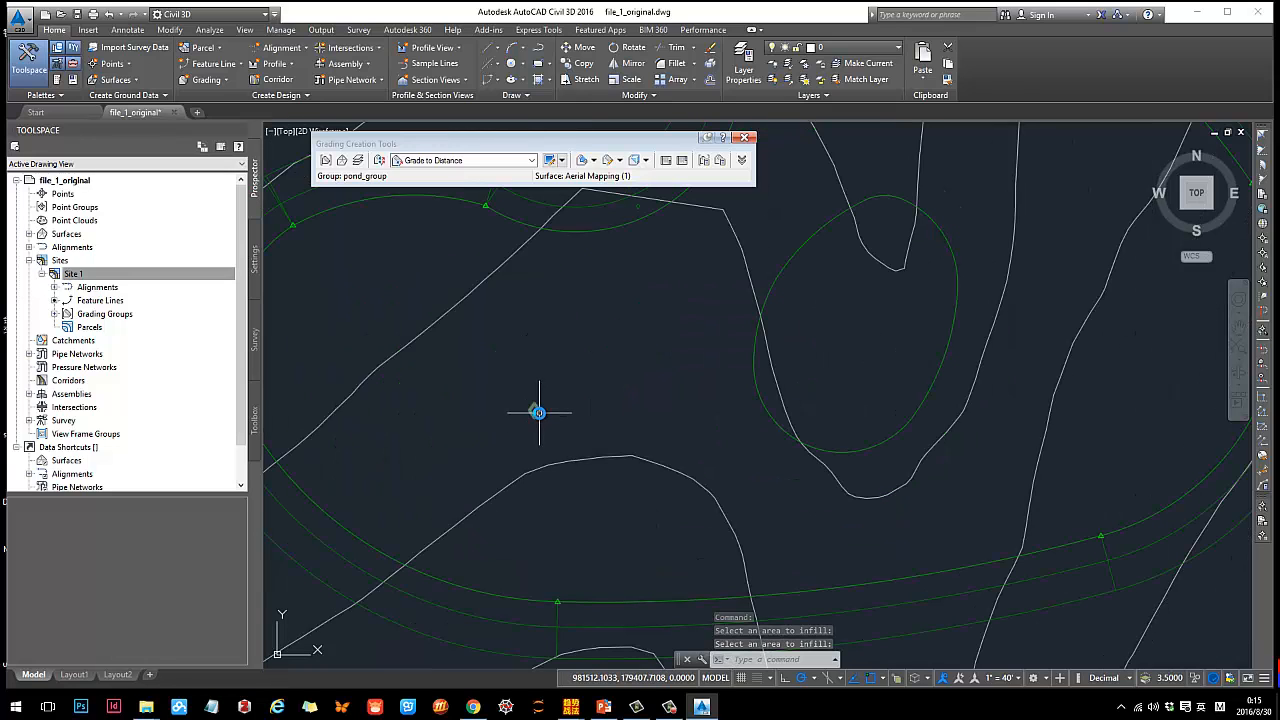
click(537, 413)
scroll(537, 415, down, 3)
right_click(538, 414)
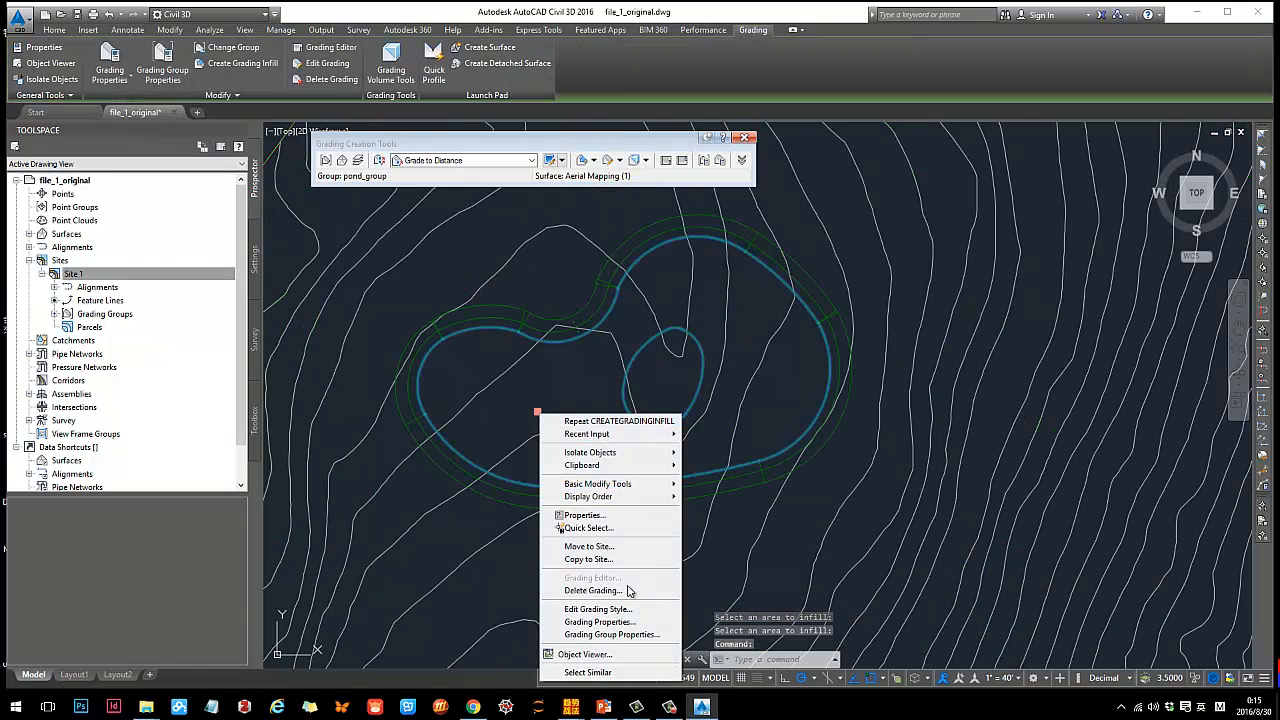
click(604, 656)
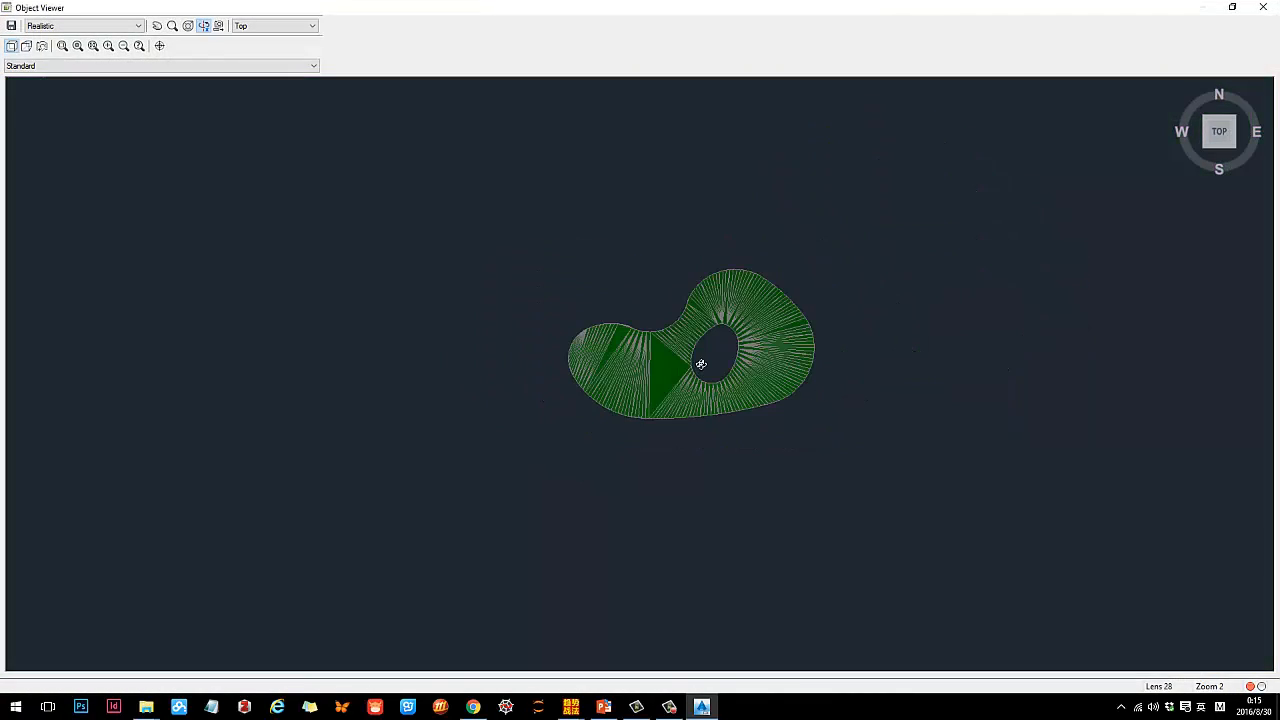
mouse_move(701, 364)
mouse_down()
mouse_move(774, 209)
mouse_move(694, 303)
mouse_move(645, 277)
mouse_move(678, 352)
mouse_move(789, 386)
mouse_move(861, 372)
mouse_move(809, 400)
mouse_move(700, 406)
mouse_move(606, 374)
mouse_move(528, 412)
mouse_move(737, 414)
mouse_move(849, 346)
mouse_move(869, 286)
mouse_move(820, 341)
mouse_move(748, 387)
mouse_up()
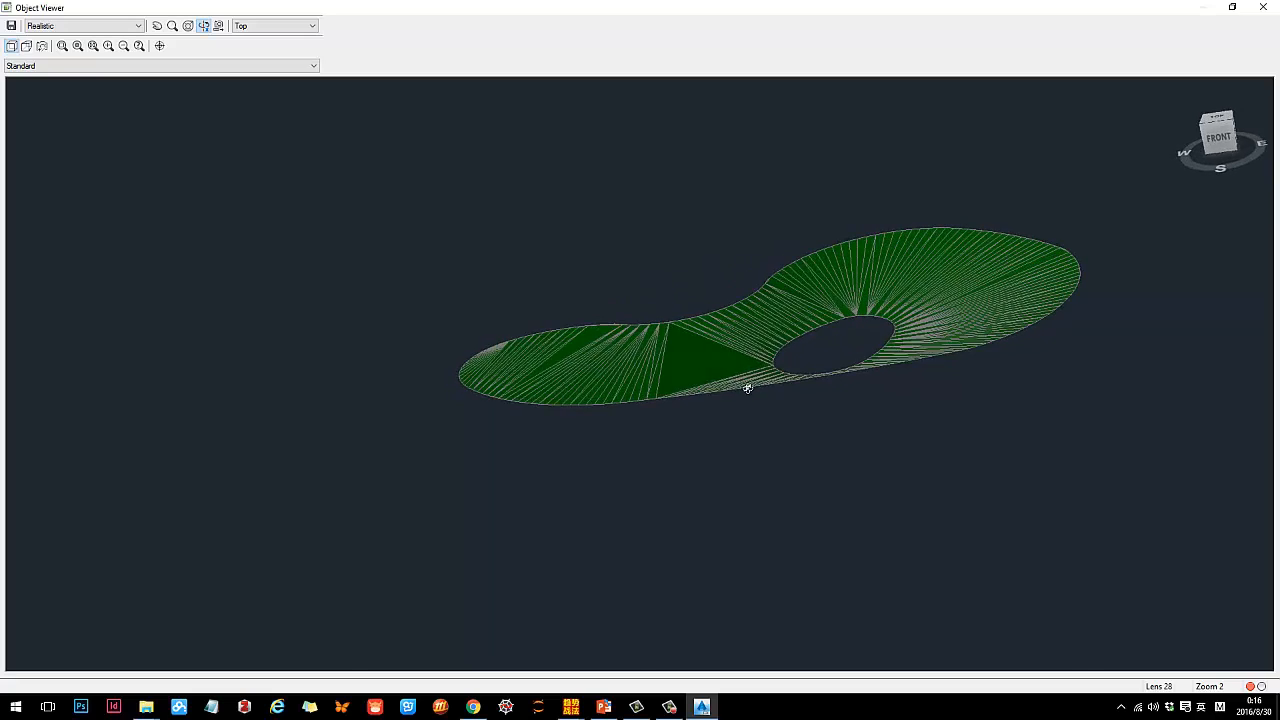
key(Escape)
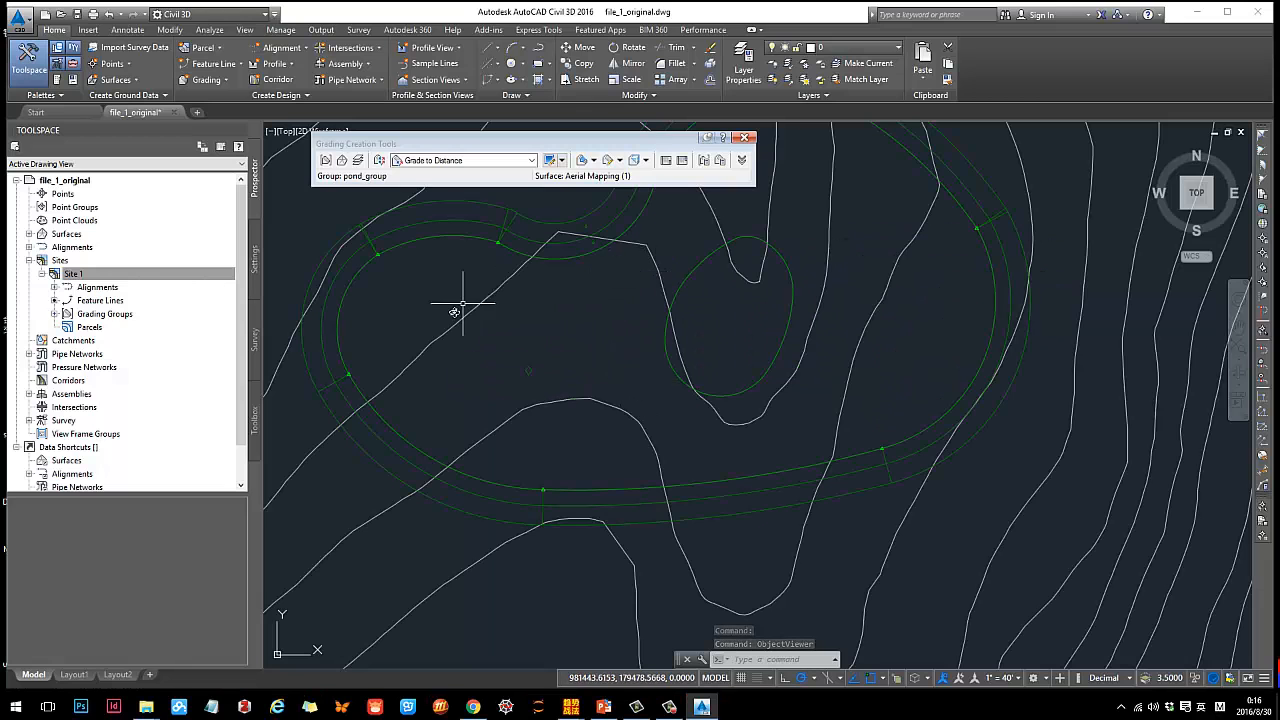
Reopen the infill grading in the Object Viewer, examine its slopes around the oval opening from other angles, and close it.
click(528, 371)
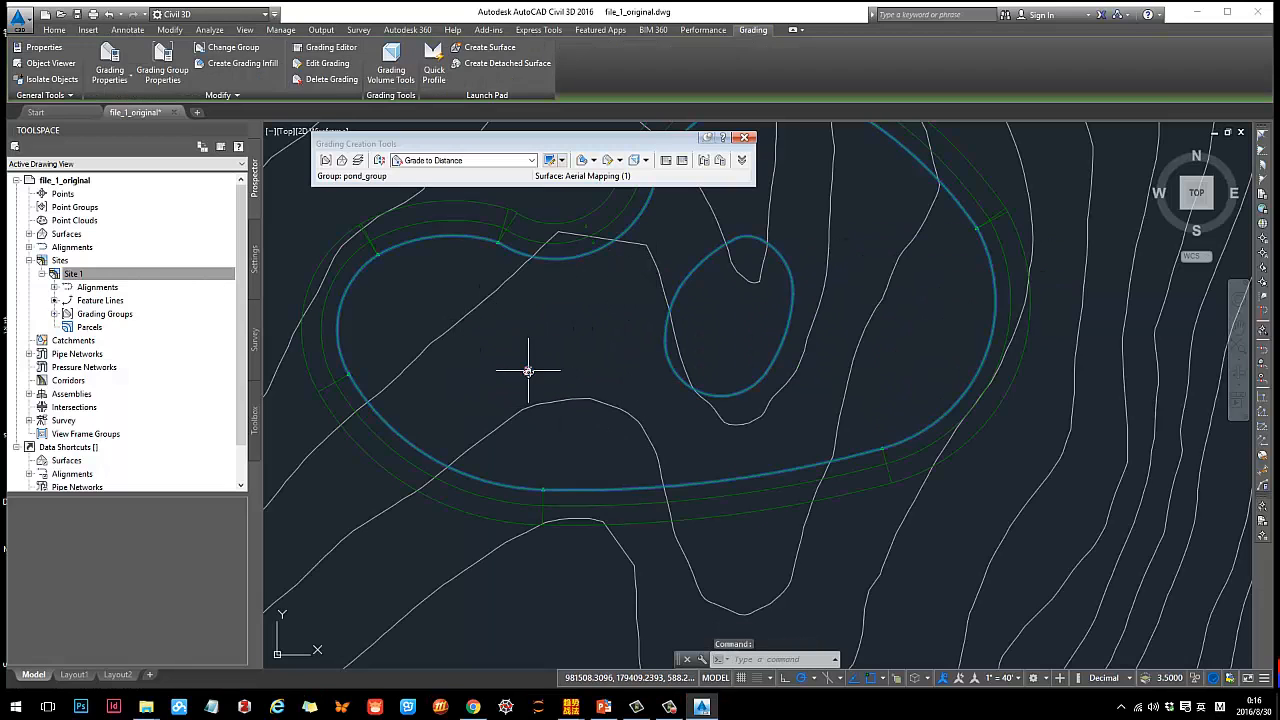
right_click(528, 371)
click(572, 614)
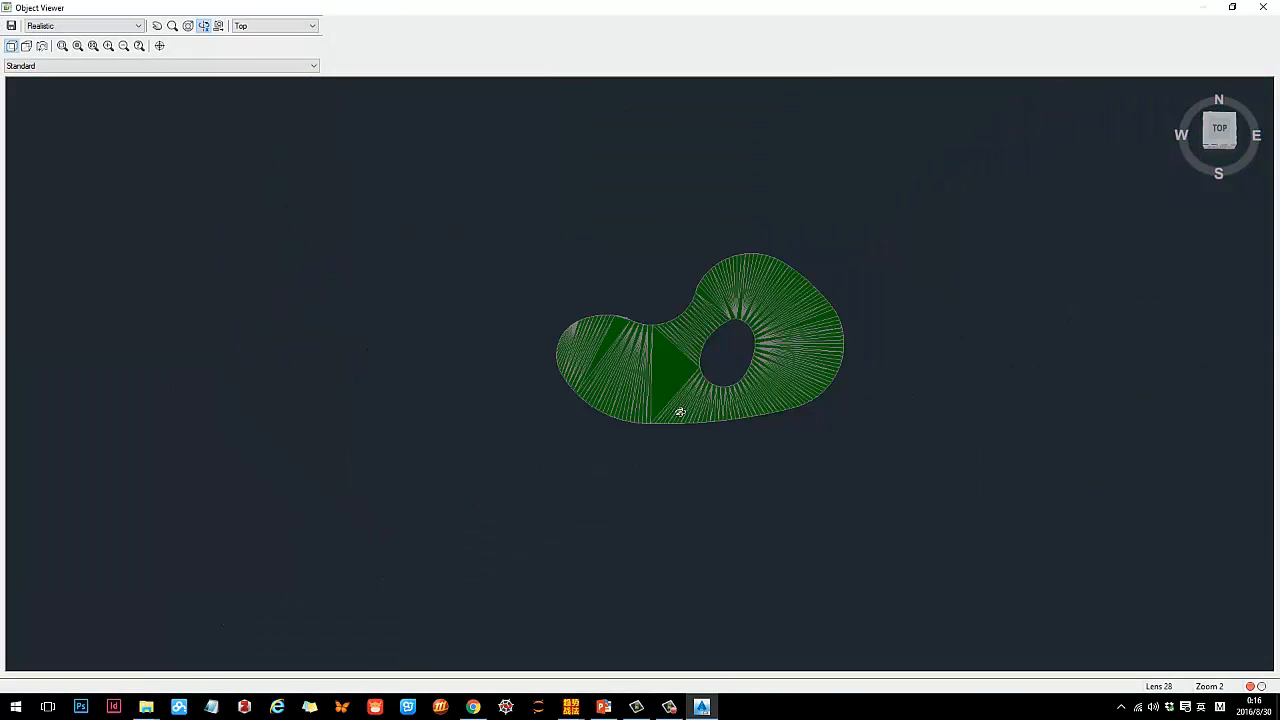
drag(680, 412, 696, 215)
drag(700, 391, 649, 290)
drag(673, 408, 649, 358)
scroll(667, 350, up, 3)
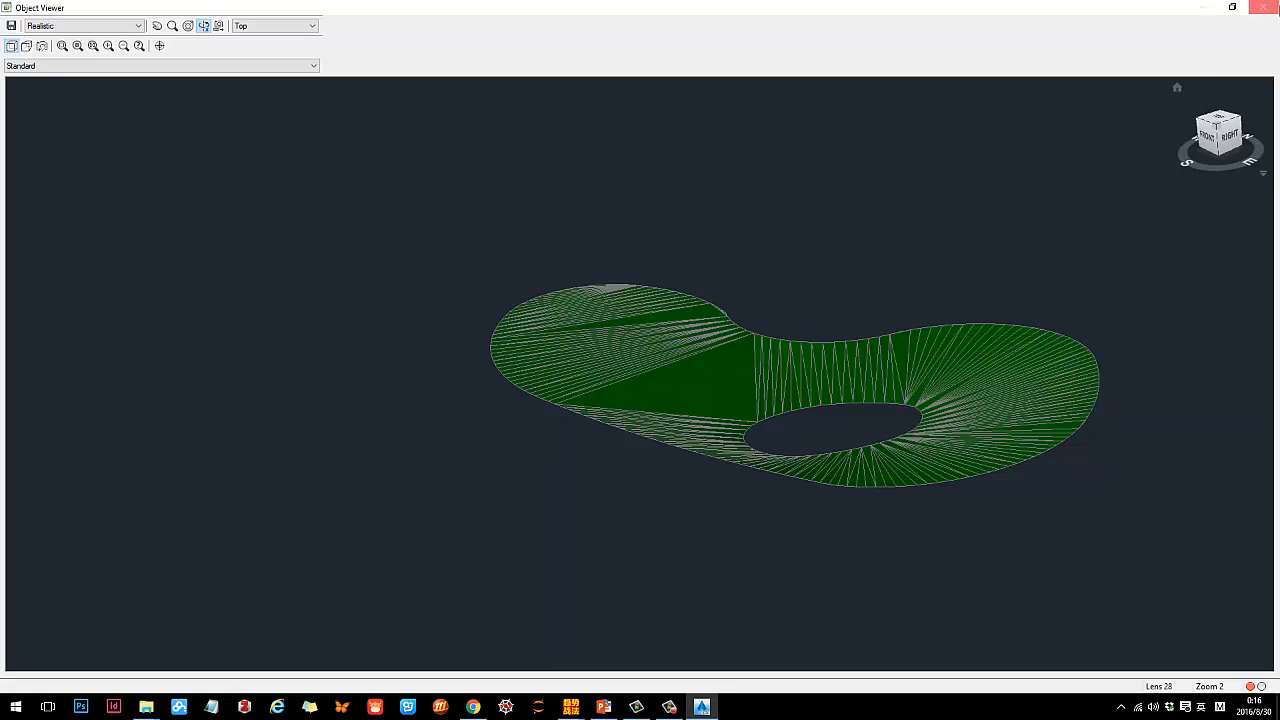
click(1263, 7)
Draw an open, curving polyline with arc segments inside the pond, running around the west side of the oval feature line.
middle_drag(767, 313, 700, 329)
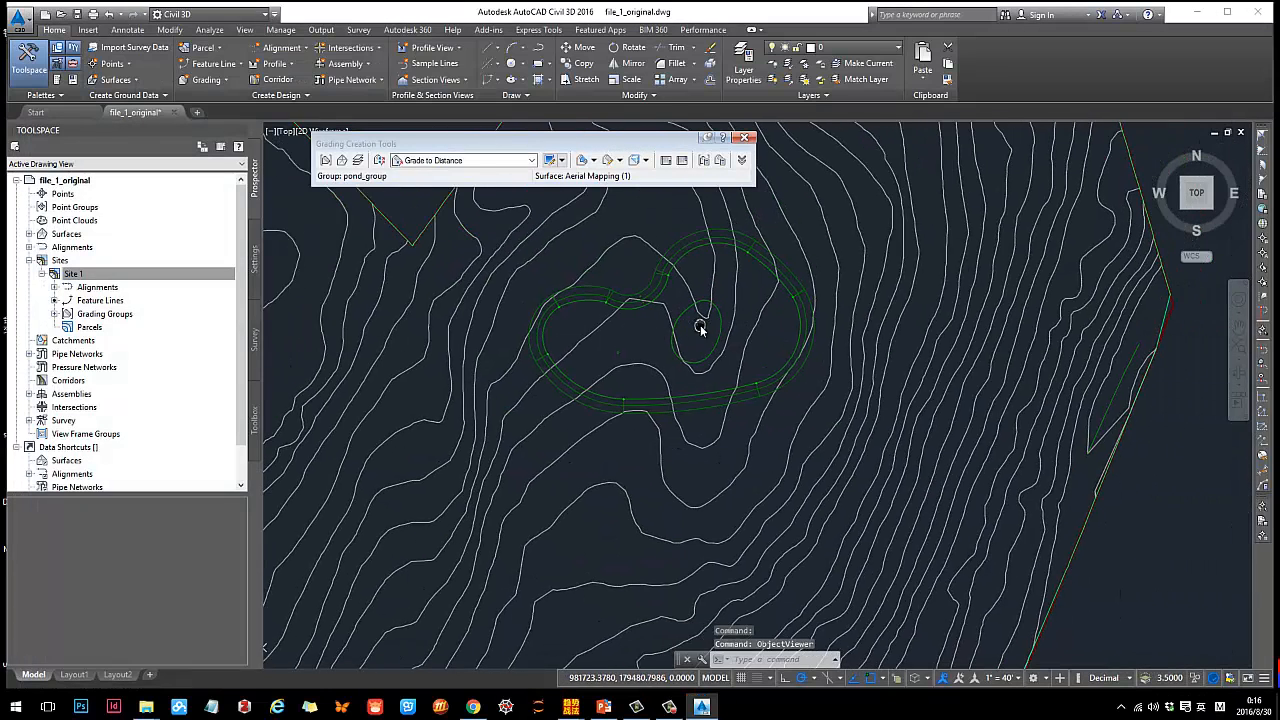
scroll(648, 335, up, 2)
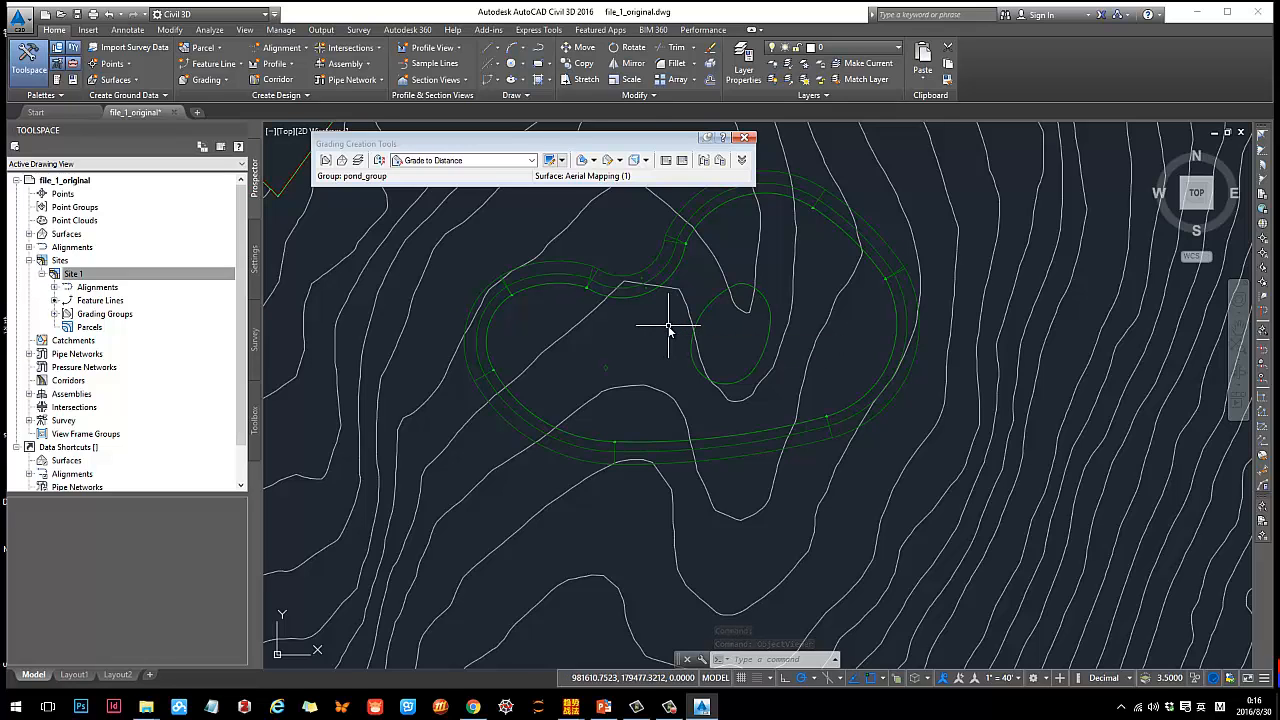
scroll(669, 328, up, 2)
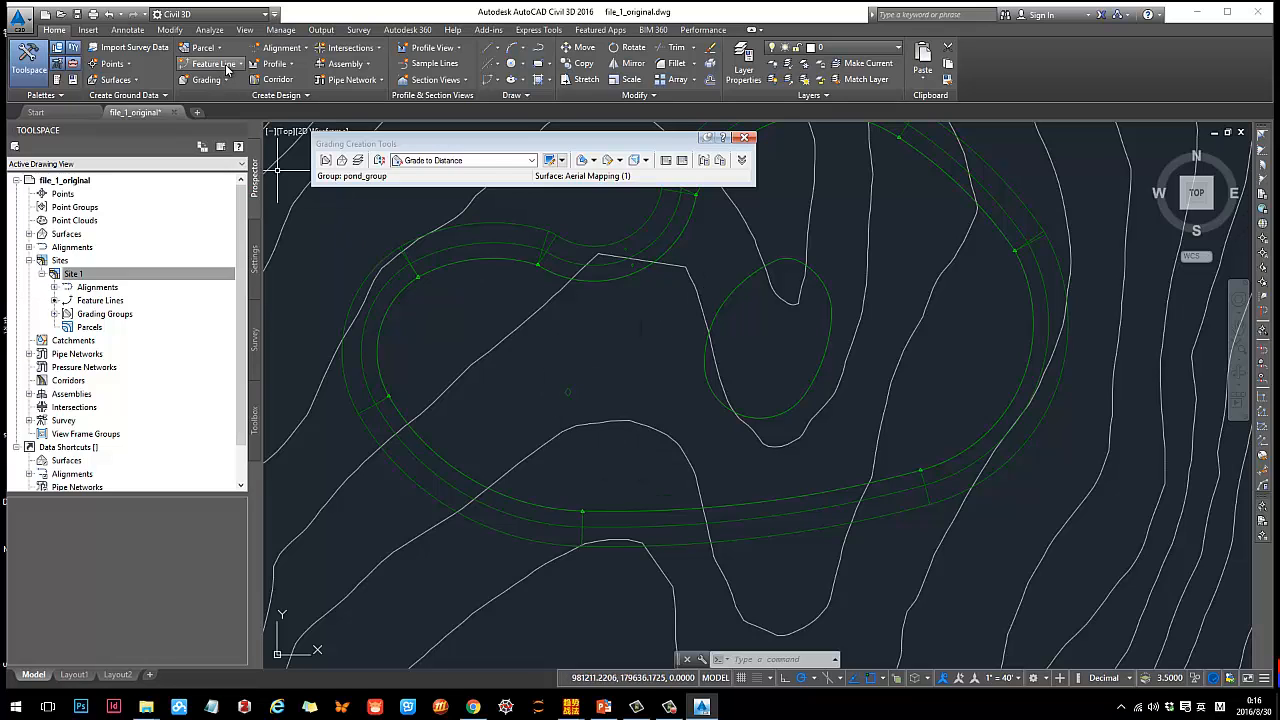
click(538, 50)
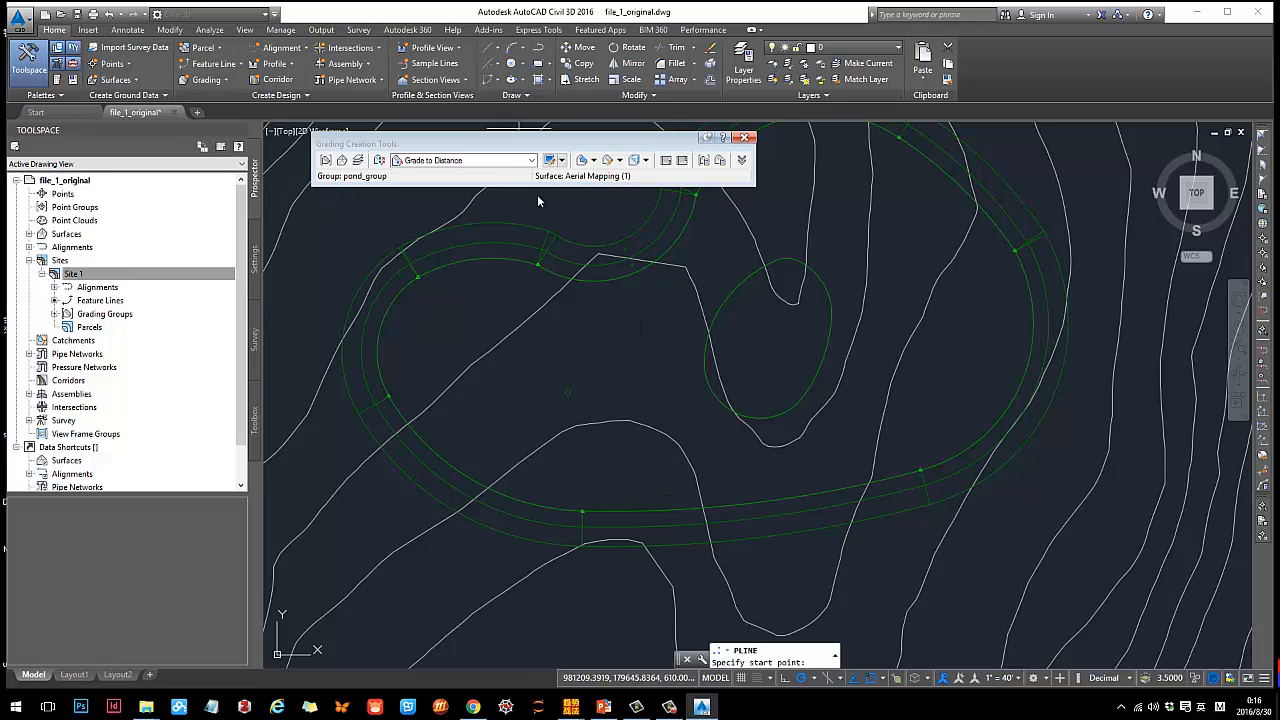
click(702, 261)
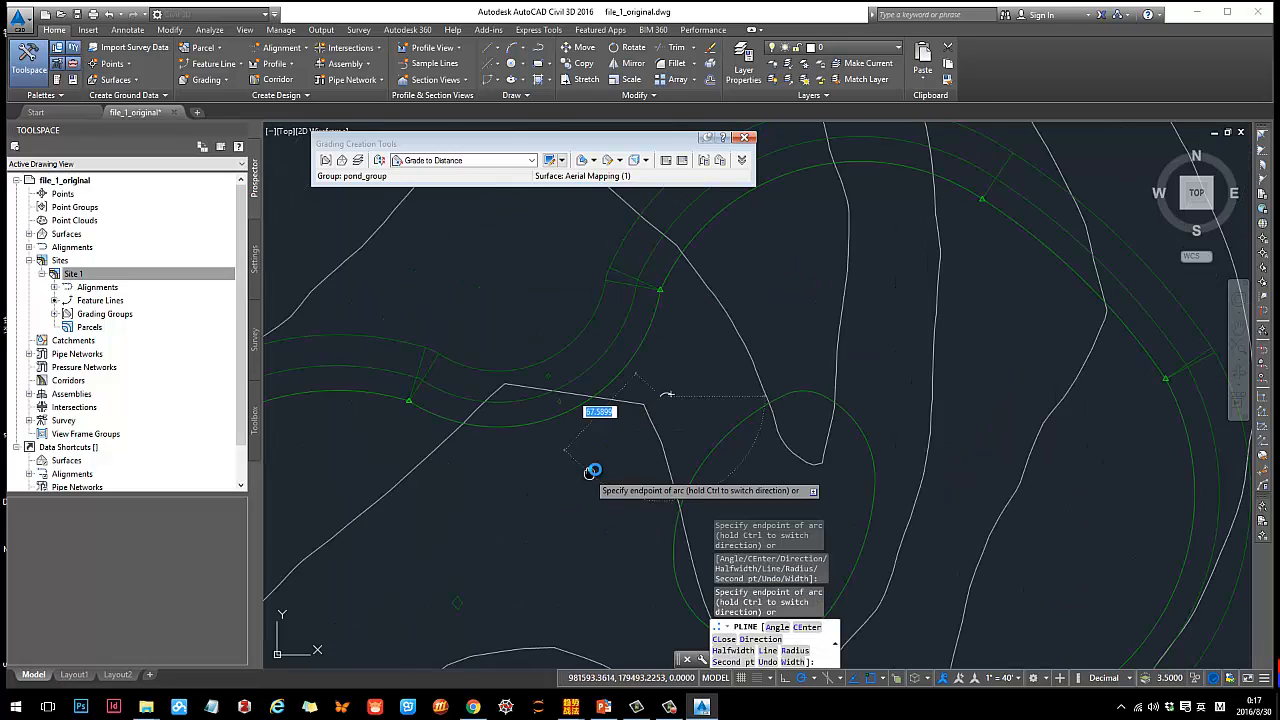
middle_drag(593, 470, 694, 343)
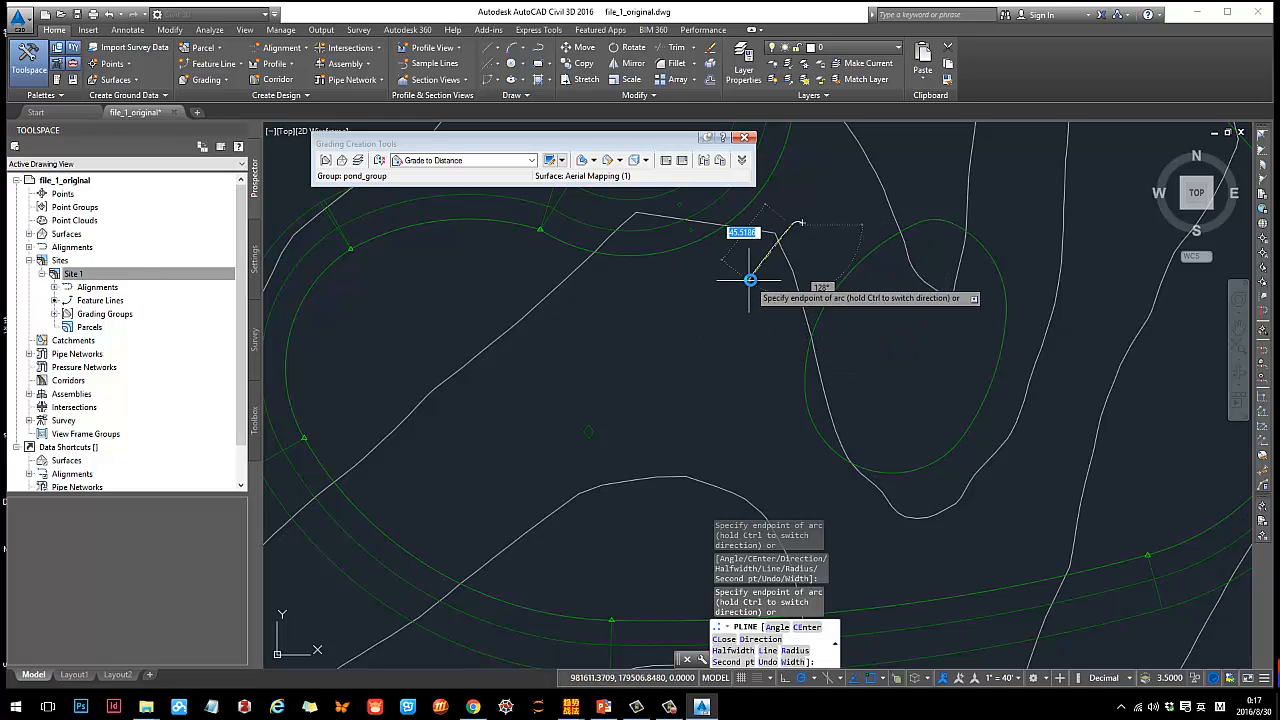
click(763, 260)
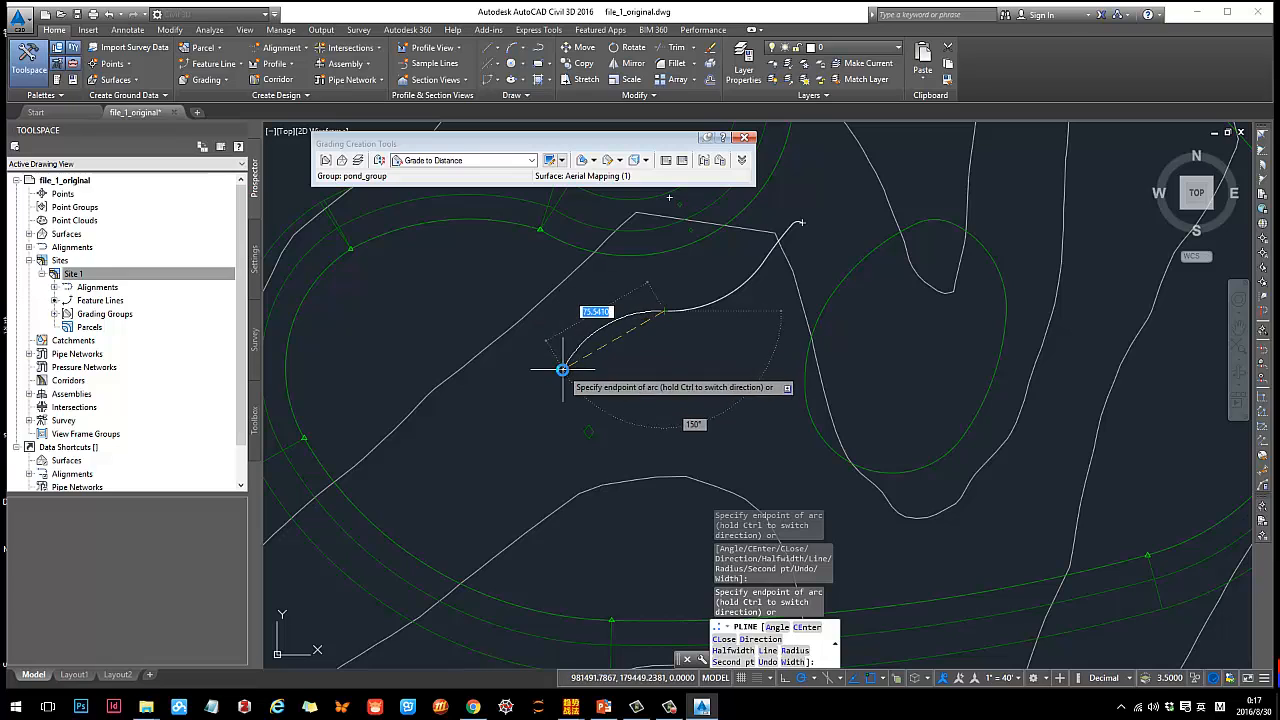
middle_drag(580, 503, 537, 400)
click(537, 400)
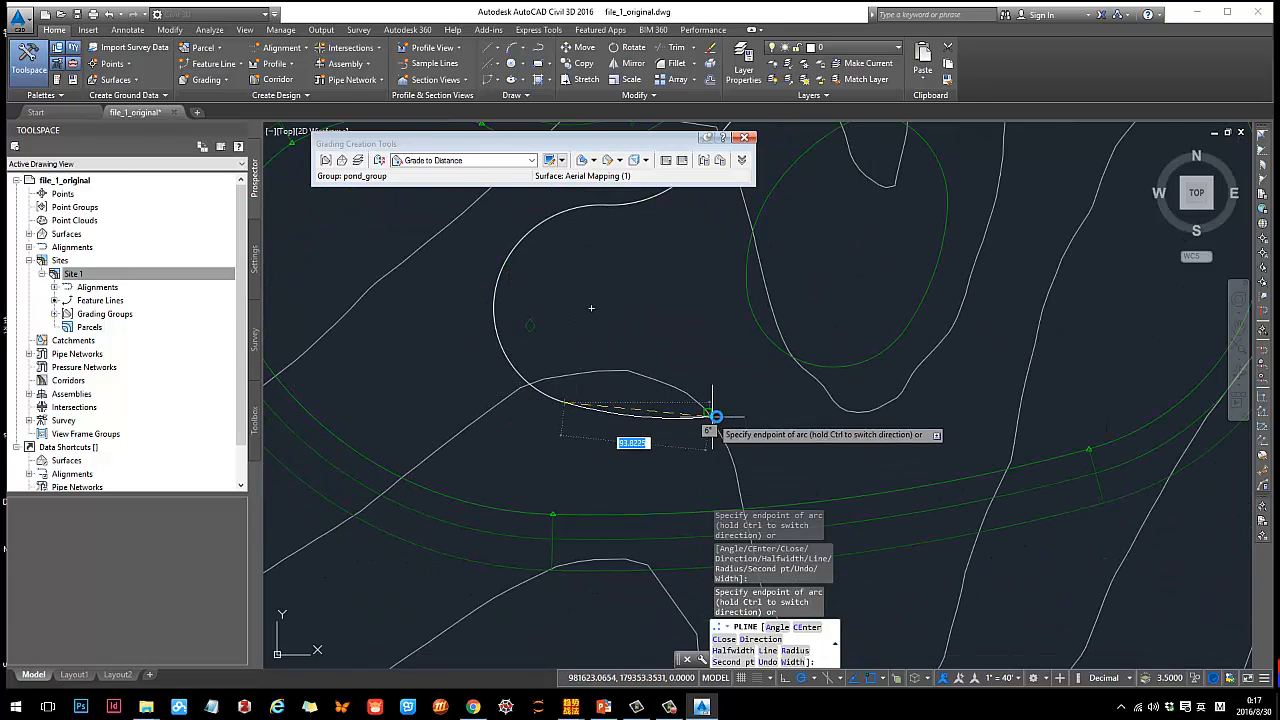
click(728, 447)
key(Return)
scroll(661, 350, down, 3)
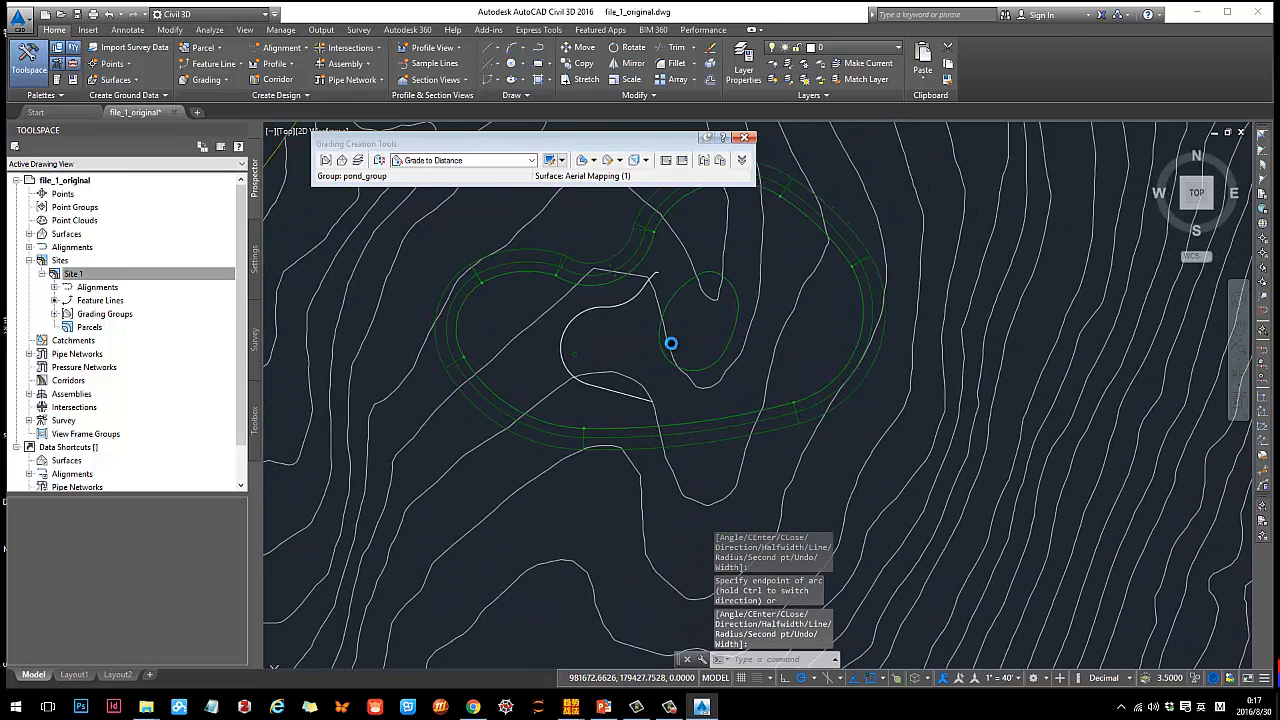
Smooth the northern end of the open polyline by stretching its end vertex outward and shifting the adjacent vertex slightly down.
scroll(671, 343, up, 3)
click(648, 283)
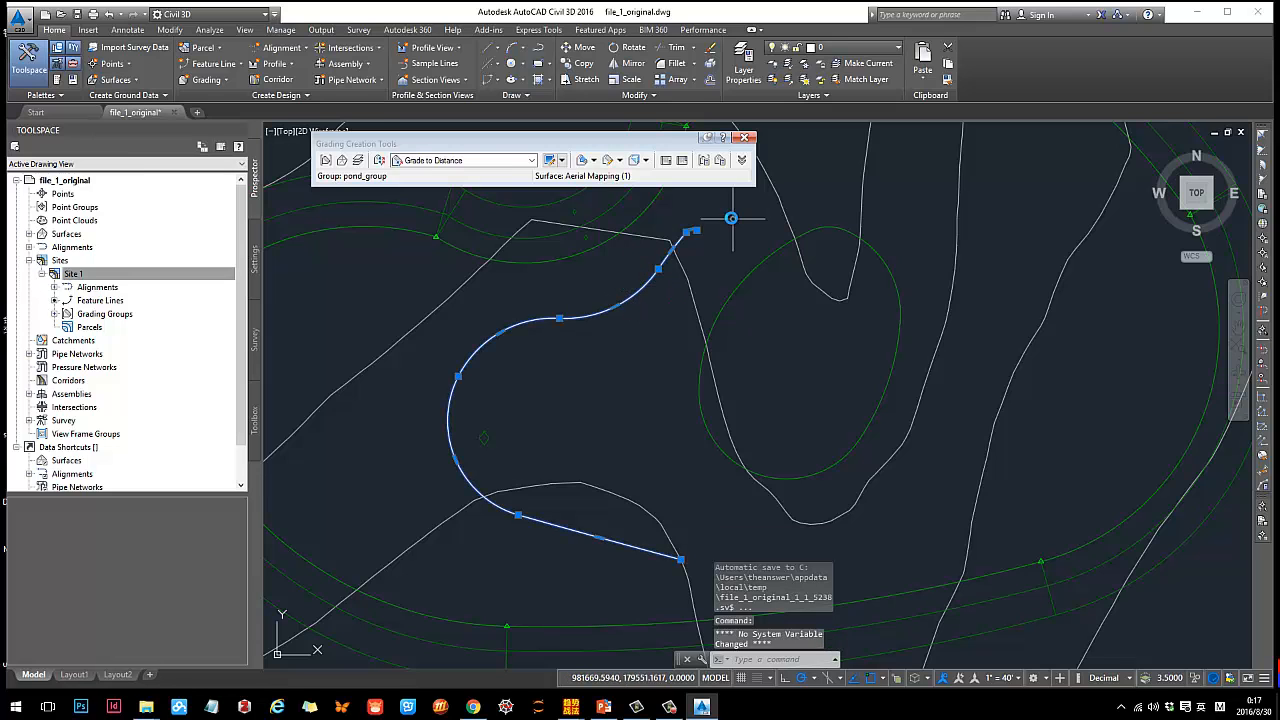
scroll(660, 291, up, 3)
click(681, 309)
click(700, 287)
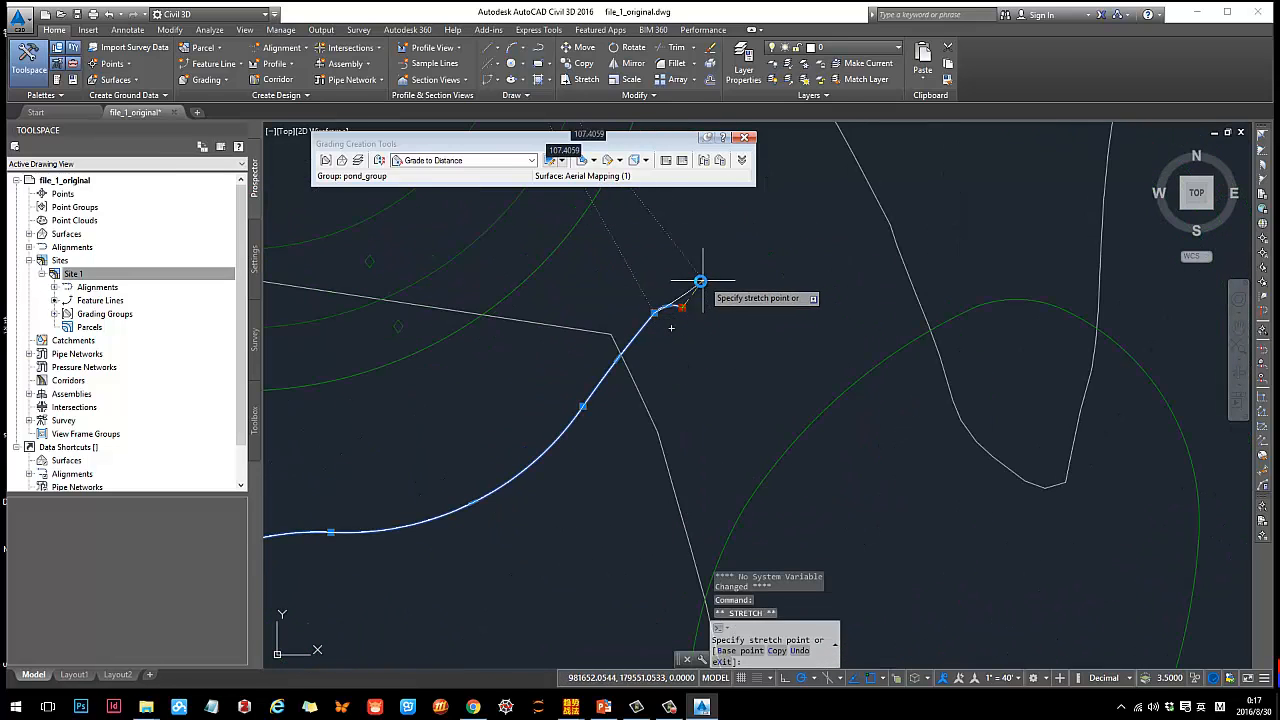
click(657, 314)
click(654, 313)
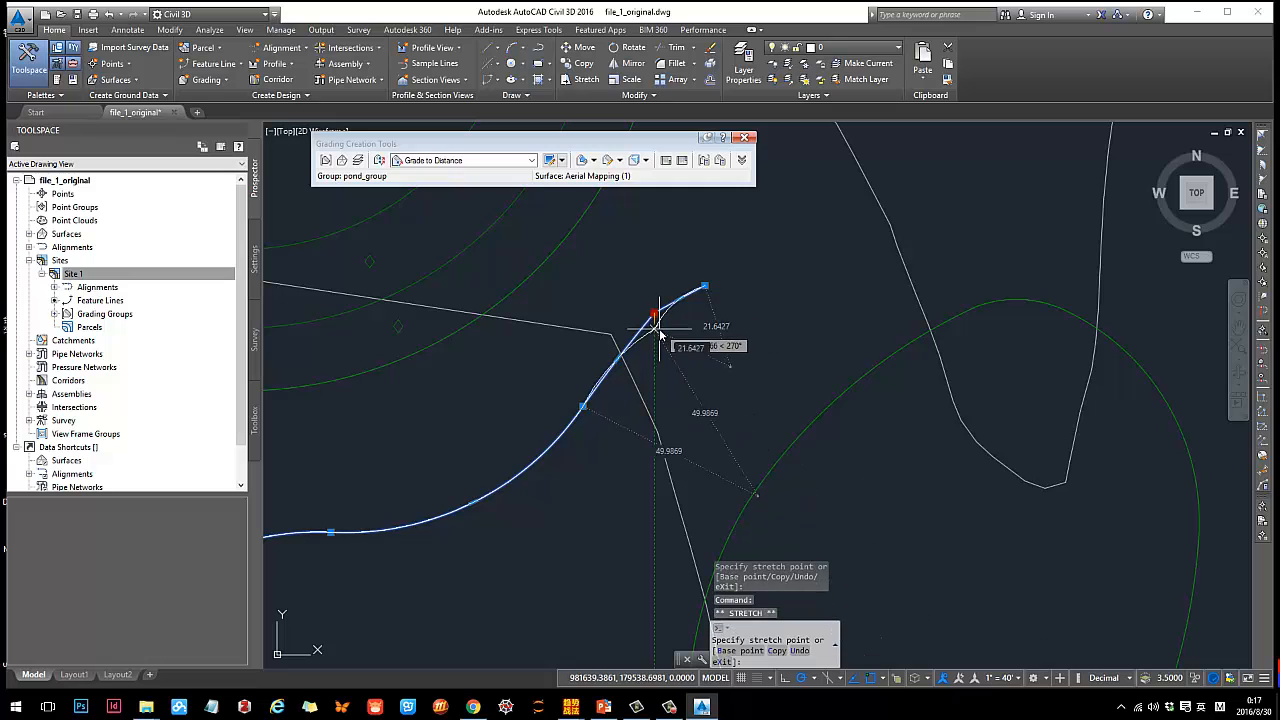
click(654, 322)
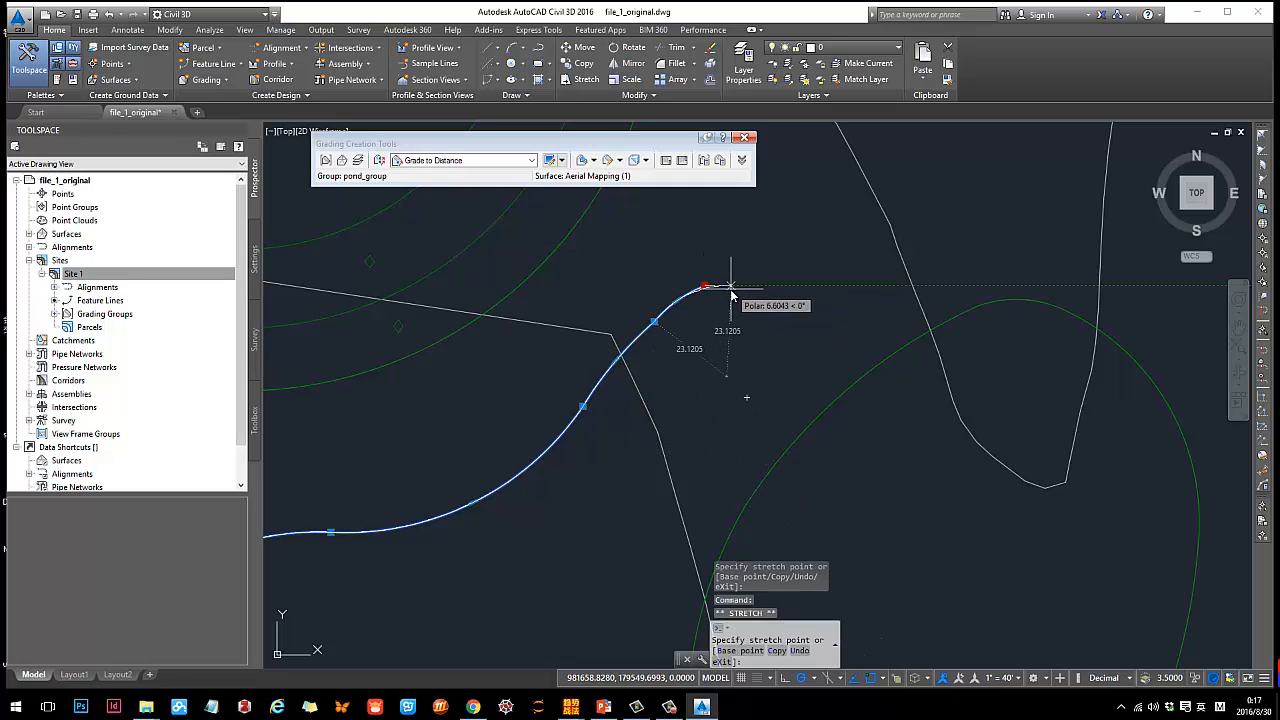
click(731, 289)
key(space)
scroll(745, 333, down, 6)
middle_drag(767, 366, 806, 281)
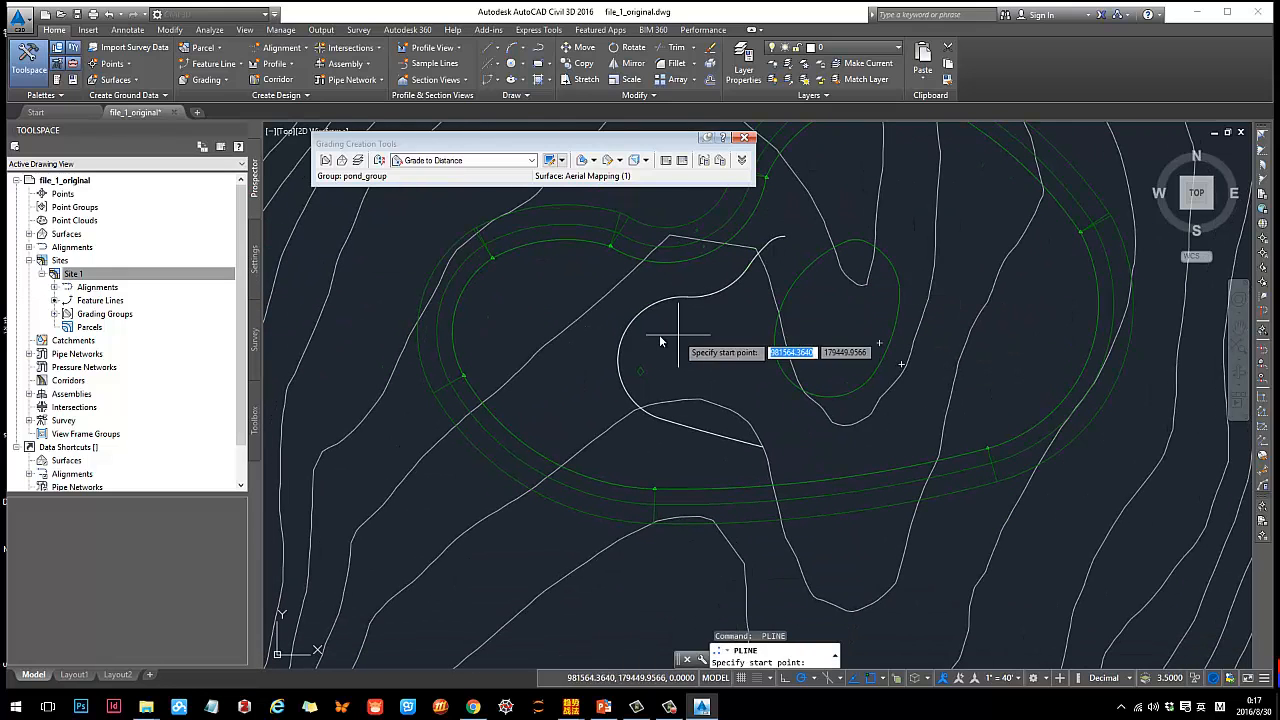
key(Escape)
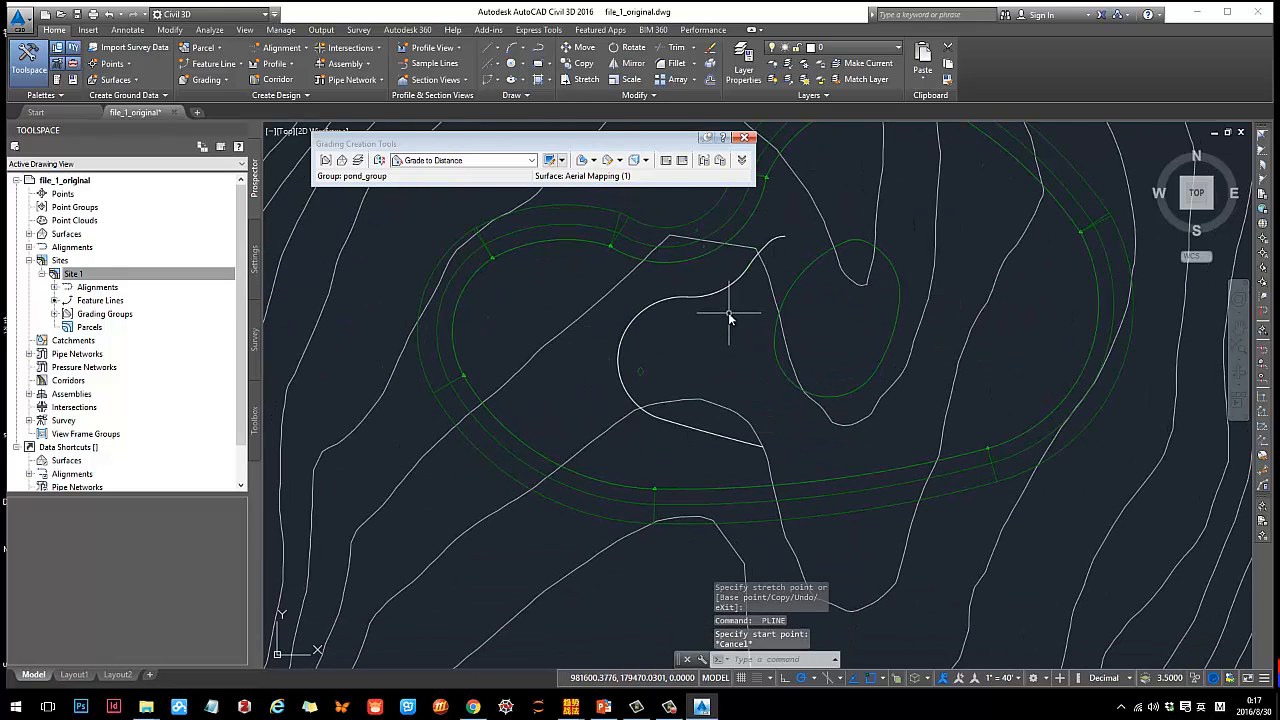
Examine how the open polyline lies between the pond feature line and the oval feature line, checking each line in turn.
click(707, 298)
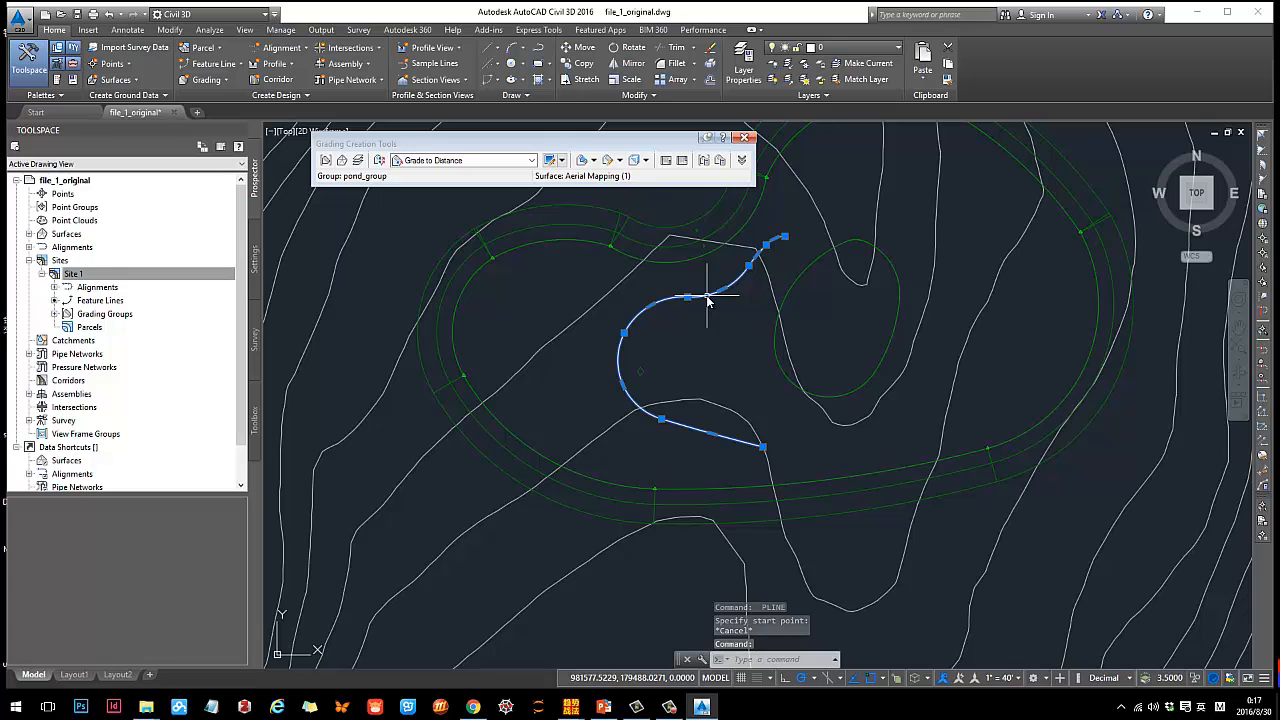
middle_drag(717, 310, 631, 327)
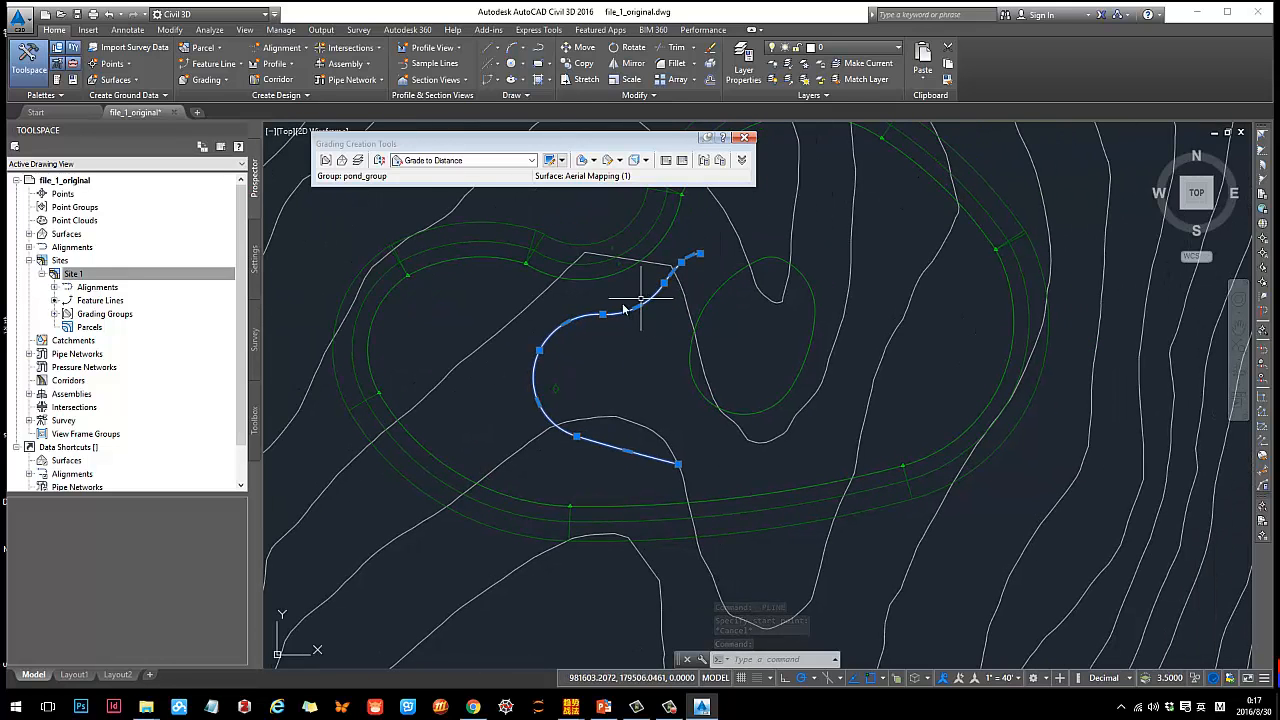
mouse_move(644, 446)
middle_down()
mouse_move(594, 443)
mouse_move(645, 400)
middle_up()
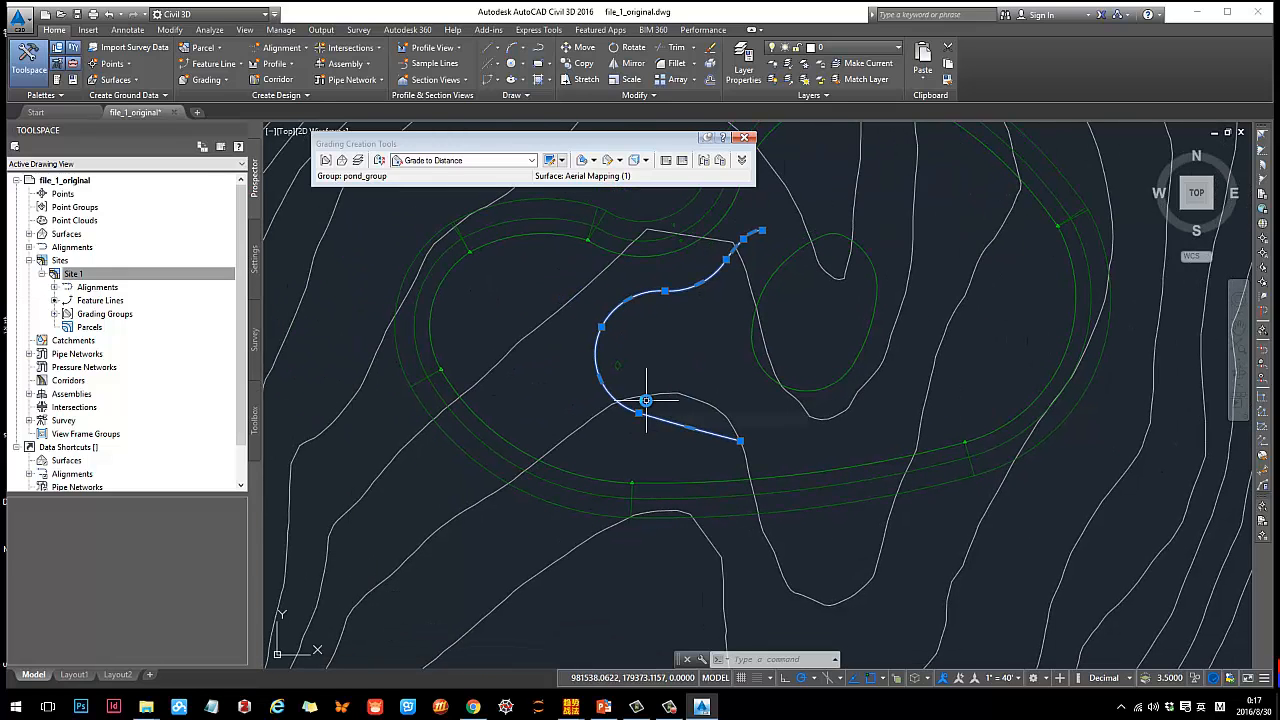
mouse_move(621, 333)
middle_down()
mouse_move(570, 345)
mouse_move(601, 340)
middle_up()
scroll(578, 345, up, 2)
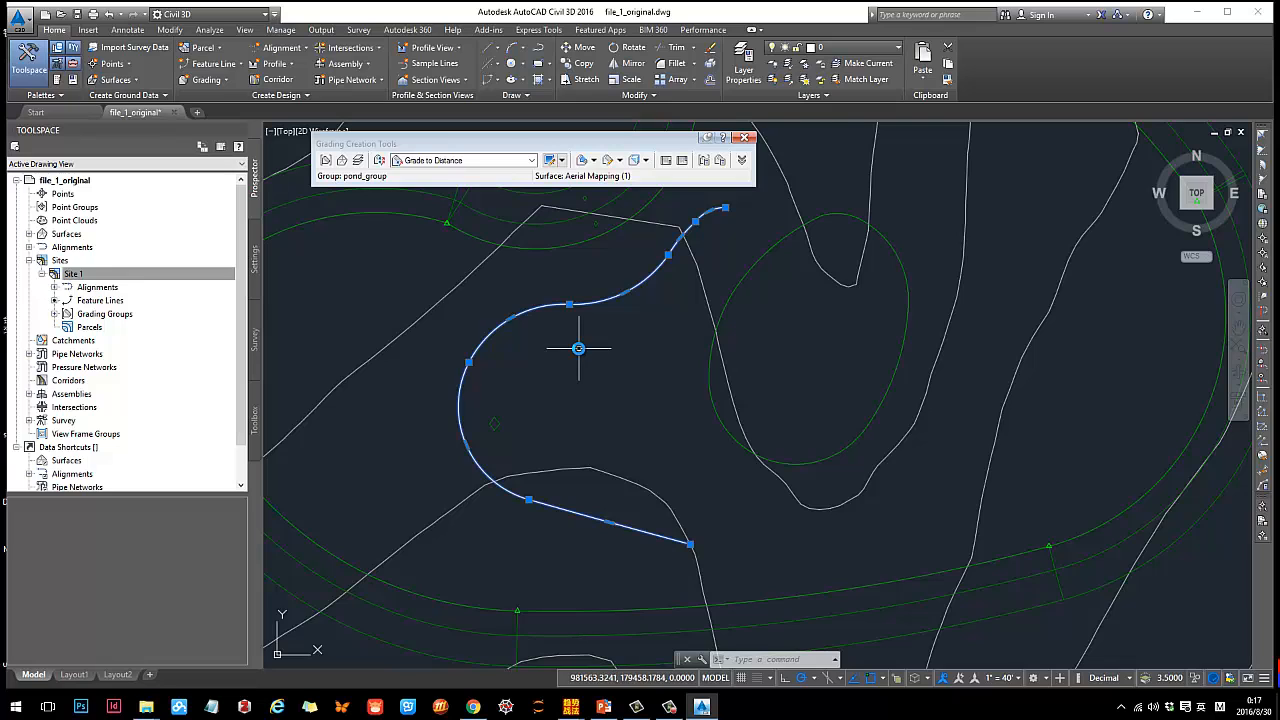
scroll(578, 348, down, 2)
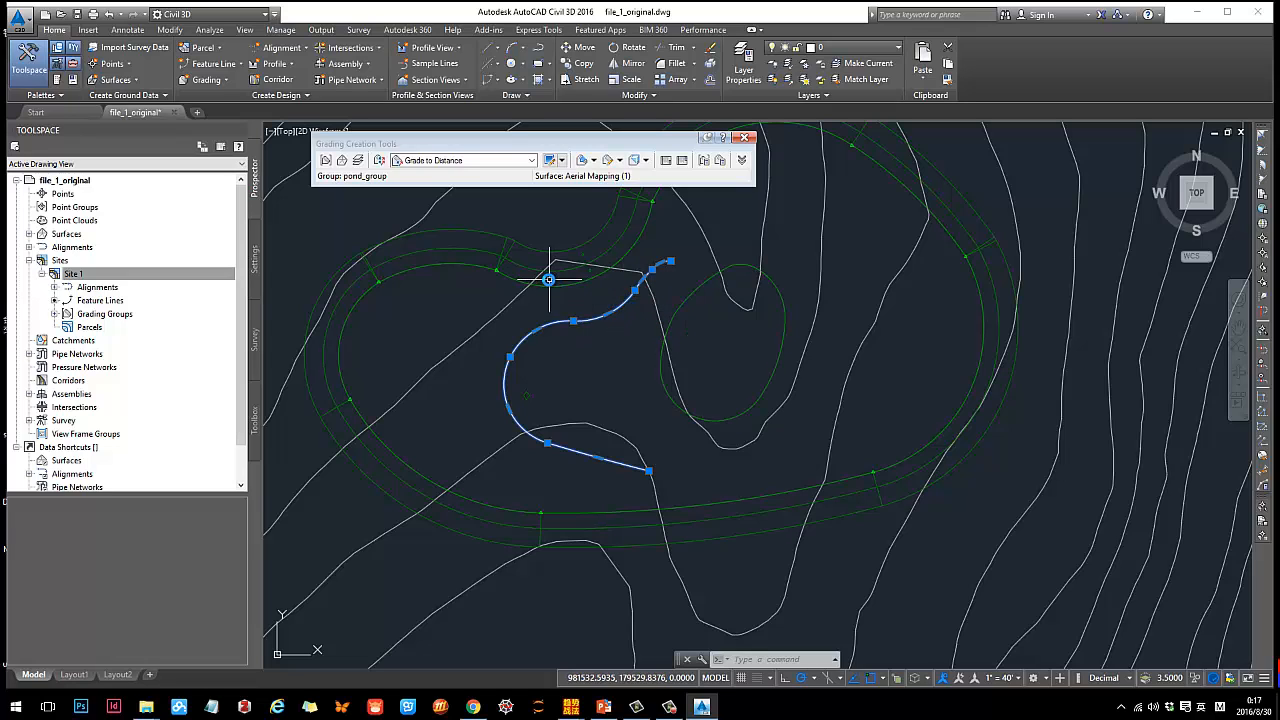
key(Escape)
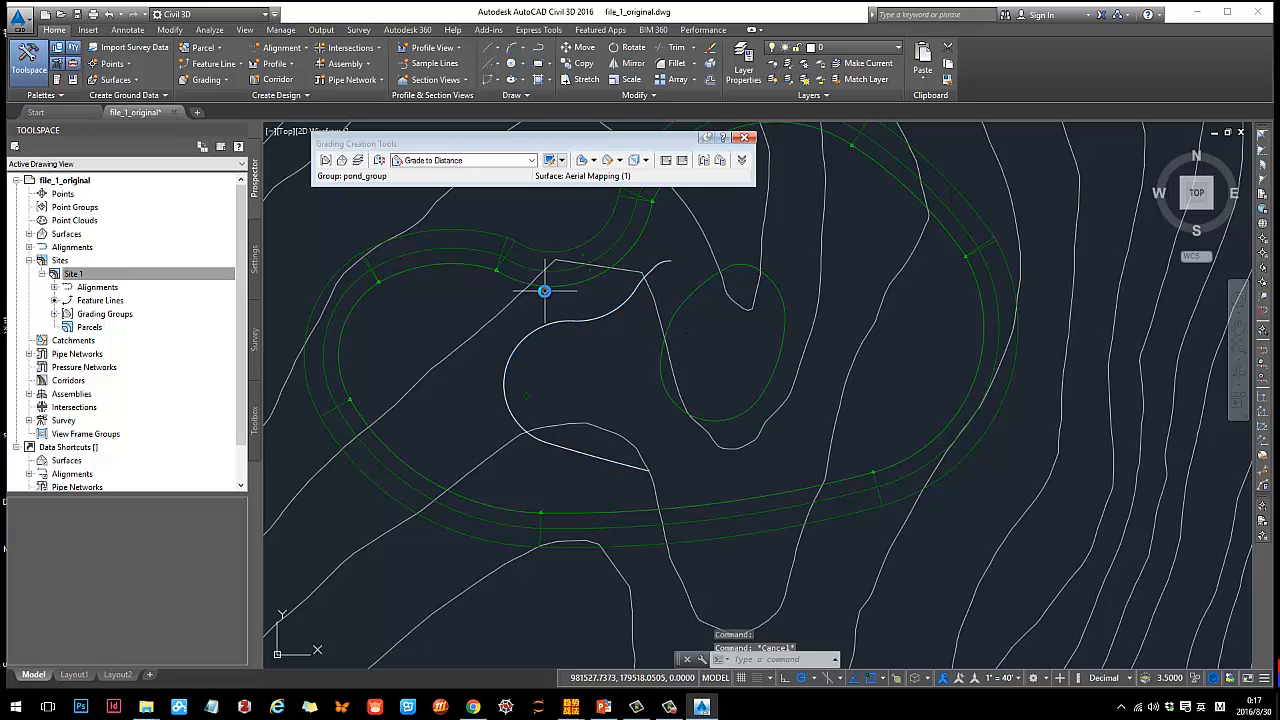
click(544, 285)
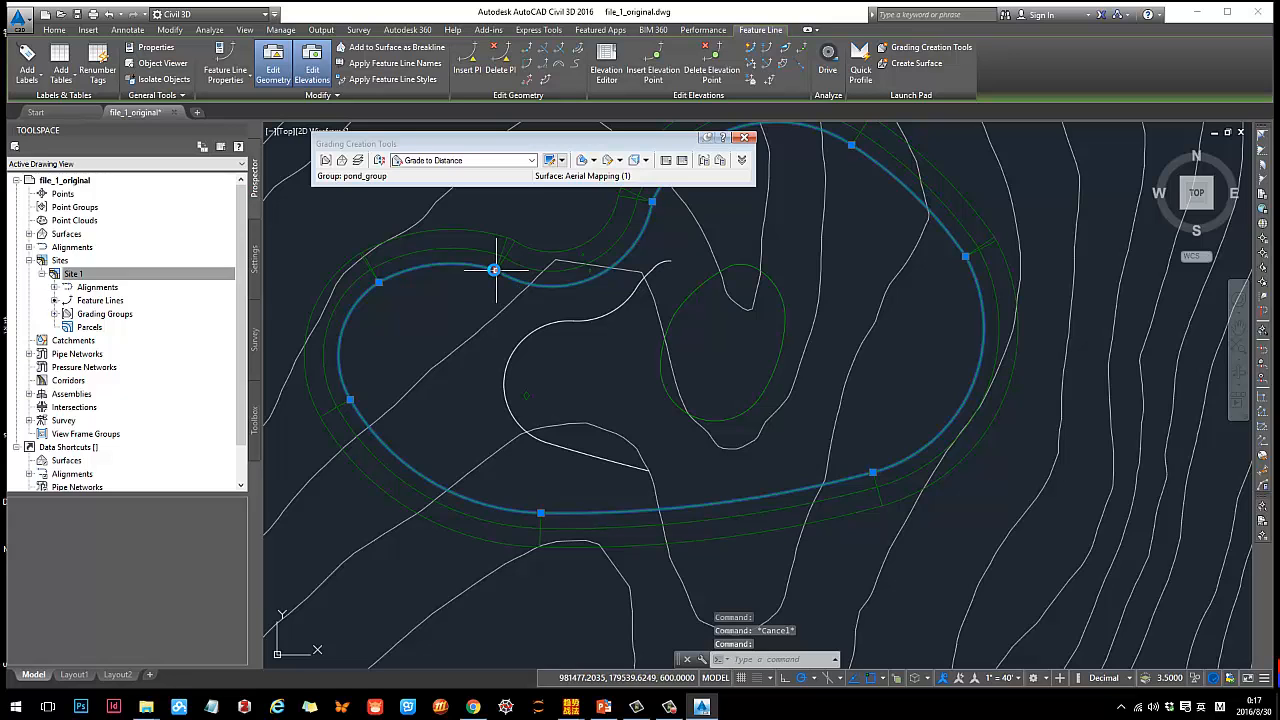
key(Escape)
click(674, 312)
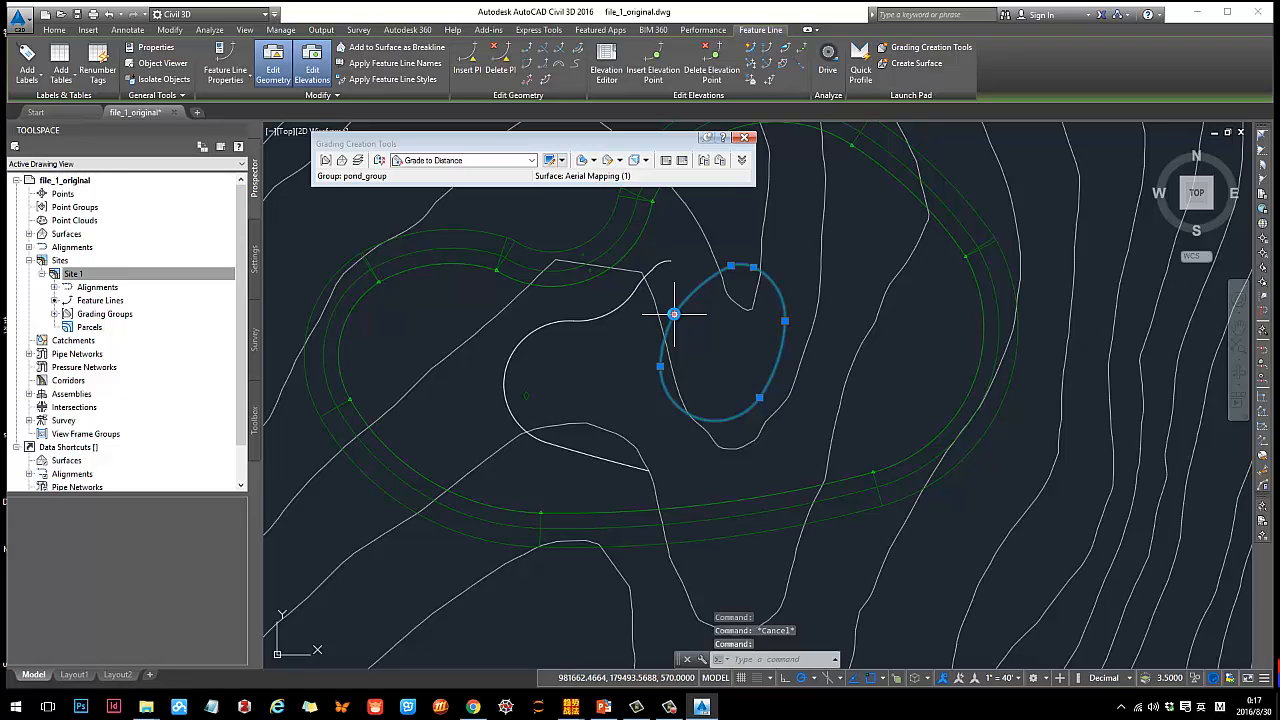
key(Escape)
Start converting the open polyline into a feature line in Site 1.
click(608, 306)
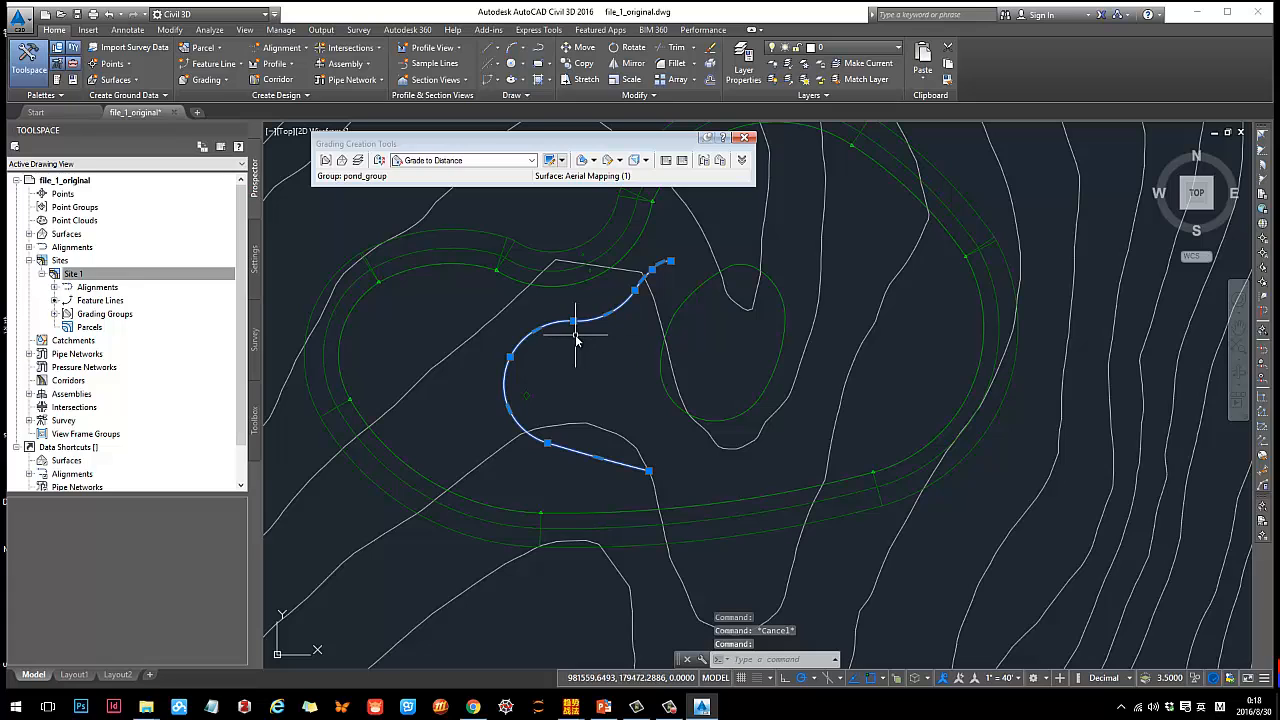
click(240, 65)
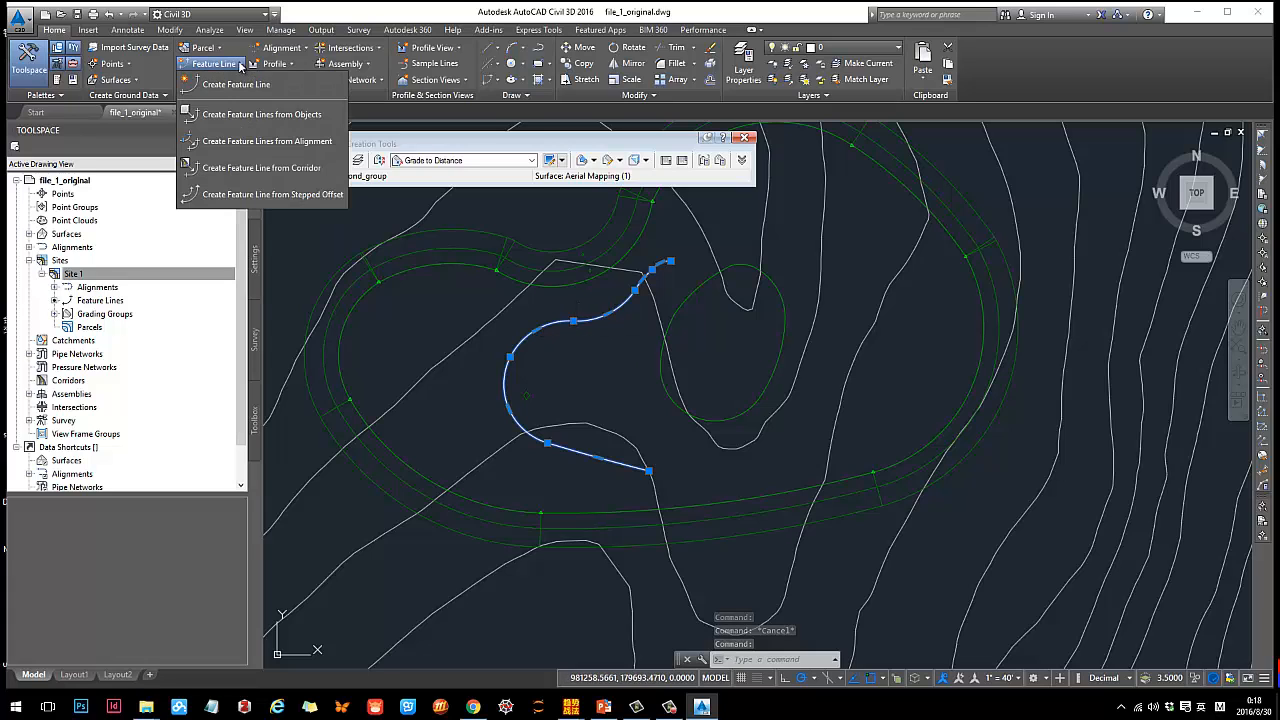
click(250, 116)
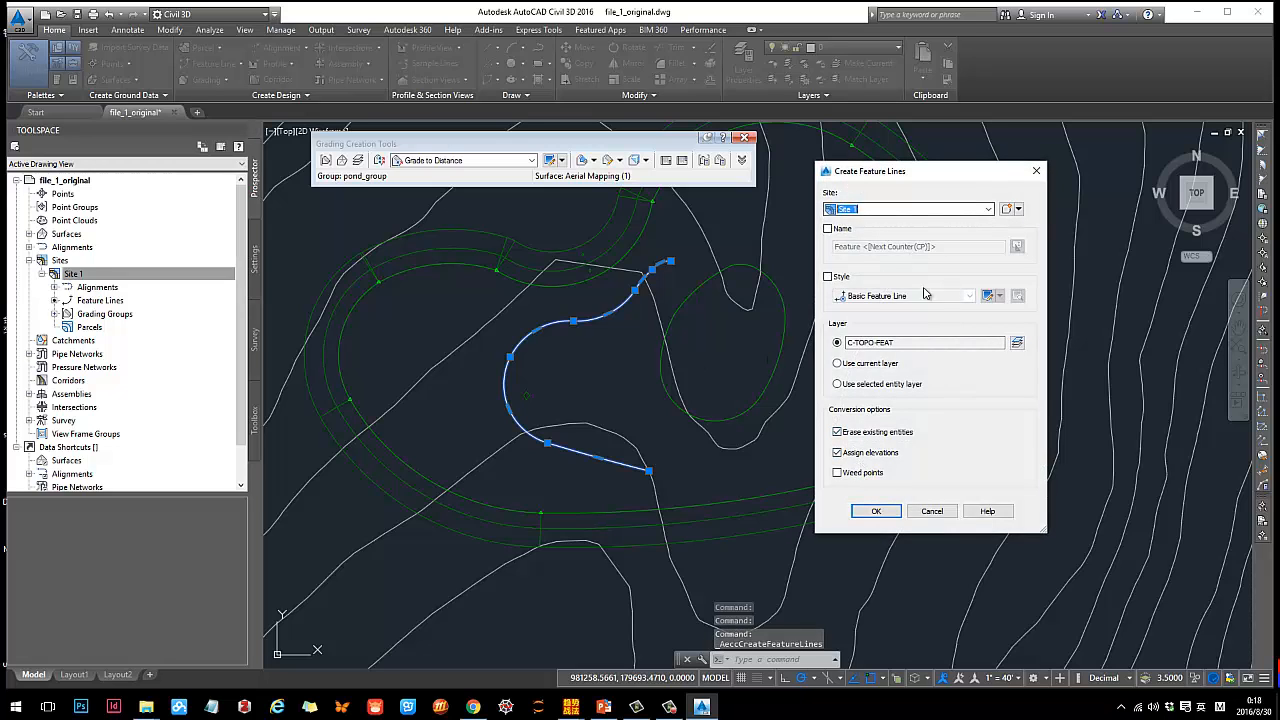
Create a feature line in Site 1 from the selected curved polyline, erasing the original and assigning an elevation of 585.00'.
click(877, 511)
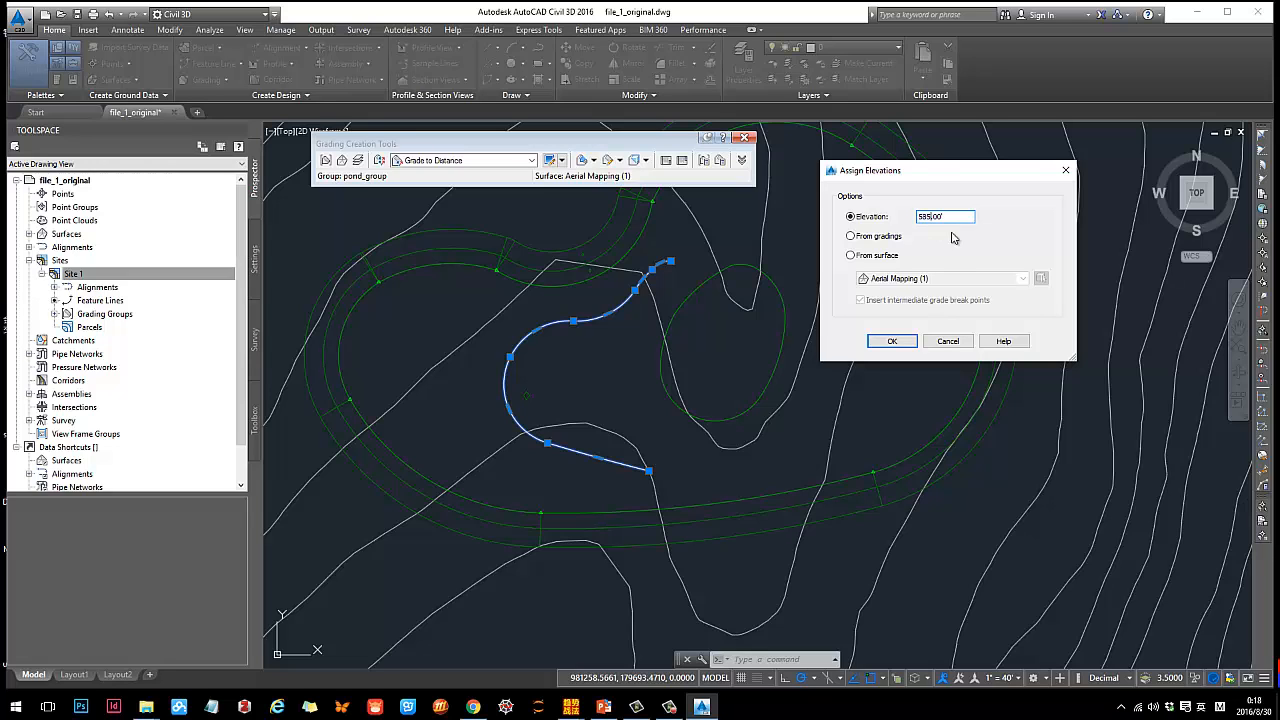
click(892, 341)
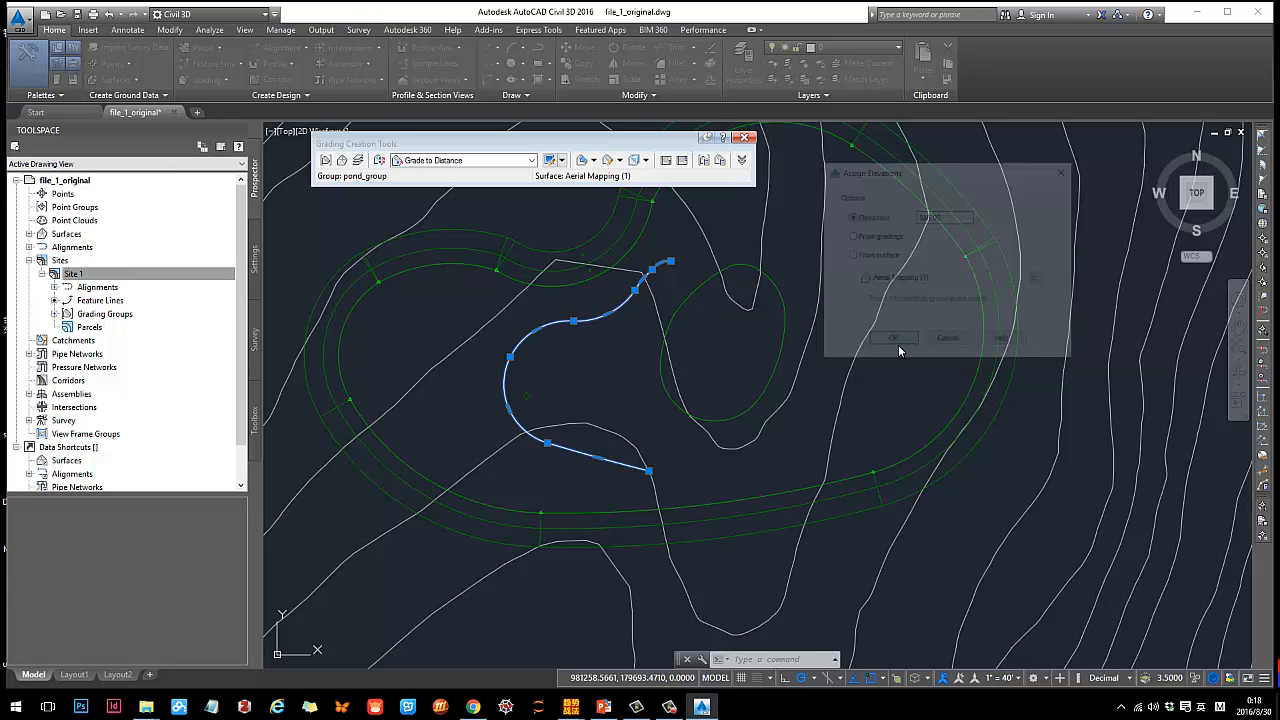
click(575, 321)
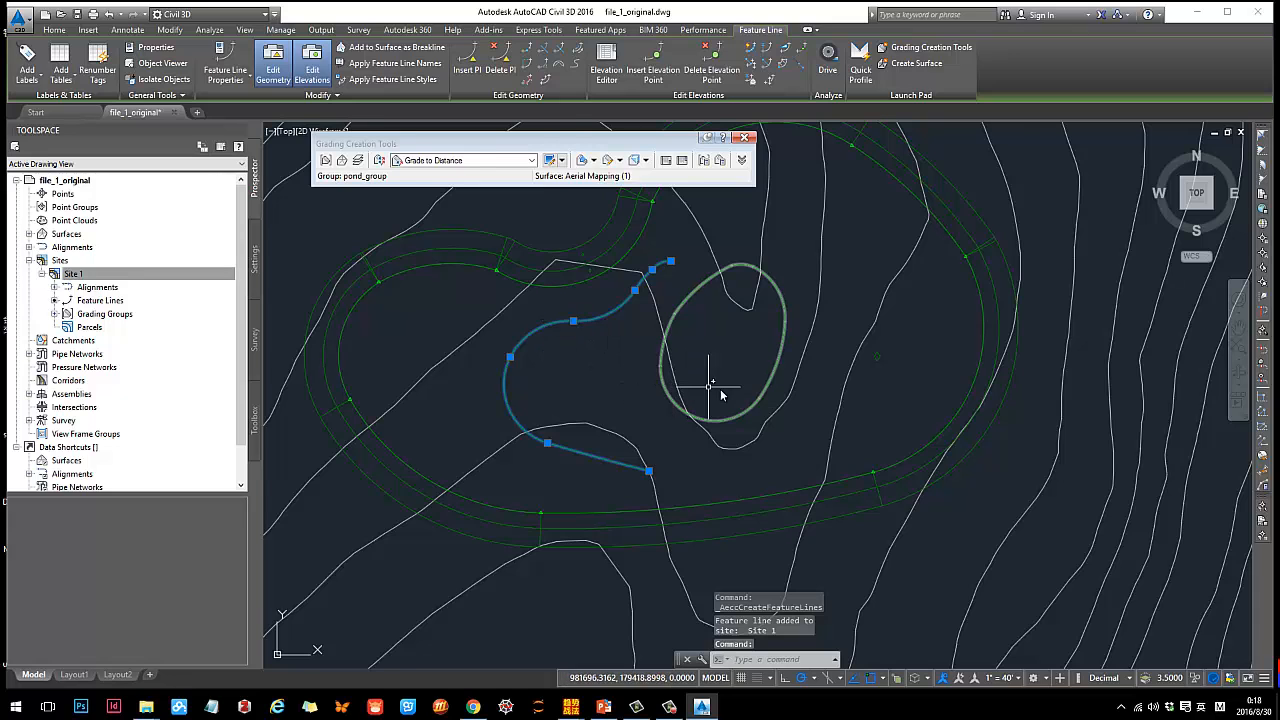
key(Escape)
Inspect the pond's infill and surrounding gradings together in the Object Viewer, checking their shape from above and the side.
click(871, 377)
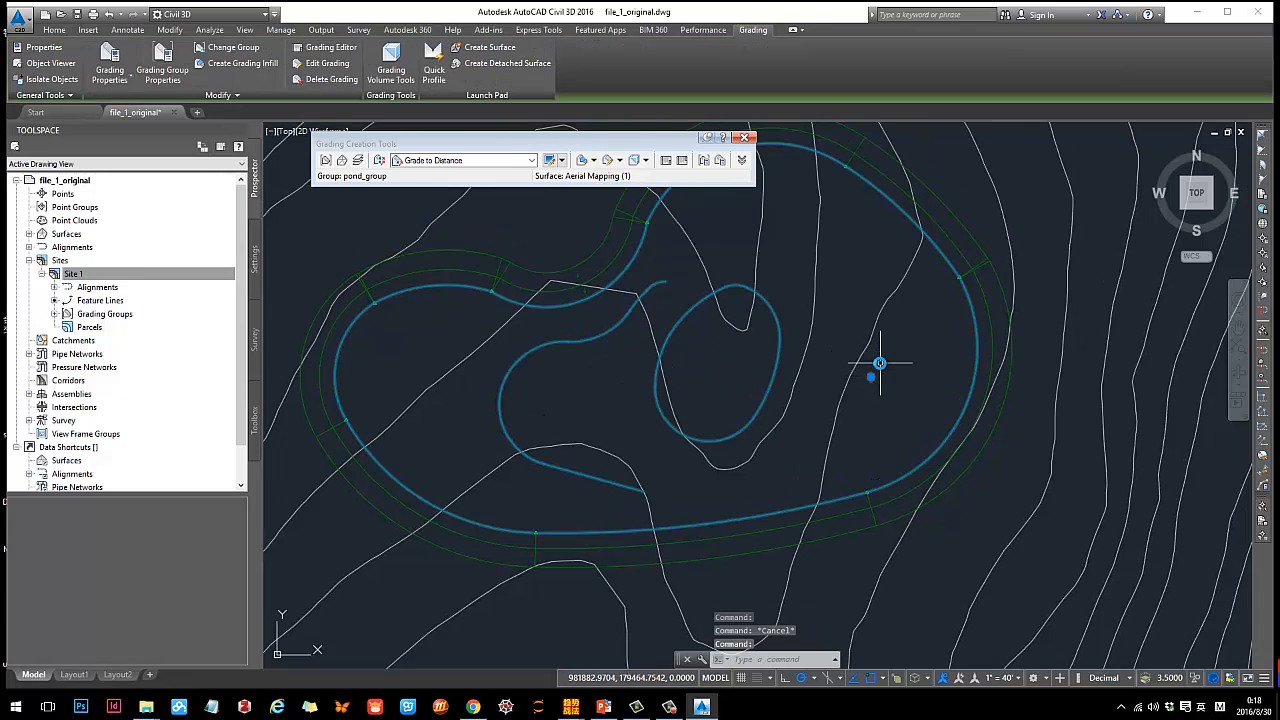
click(1005, 343)
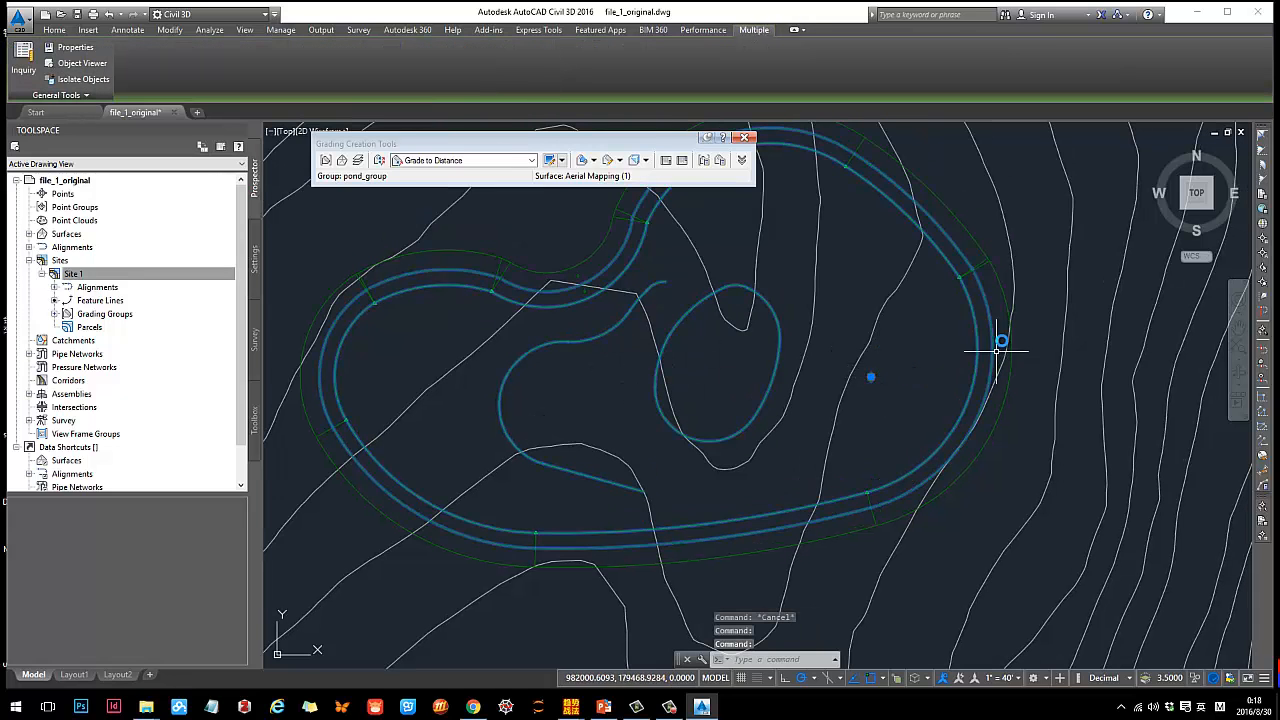
click(983, 265)
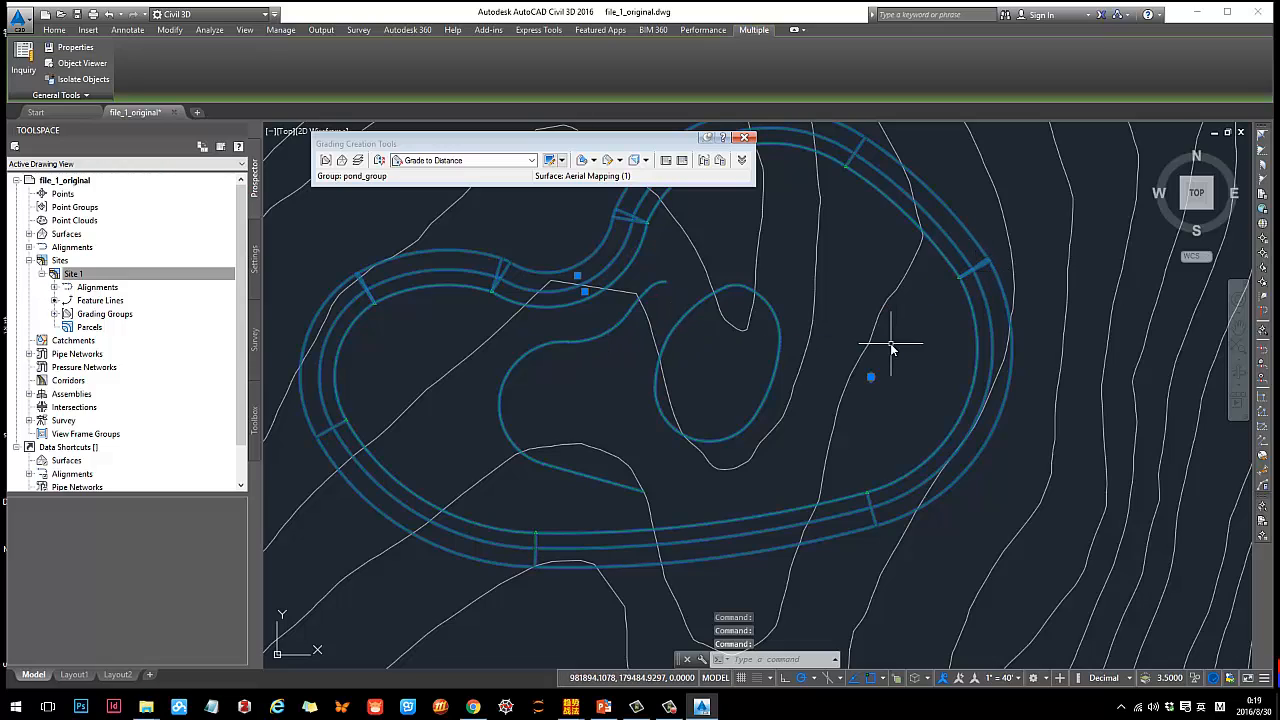
right_click(893, 347)
click(953, 511)
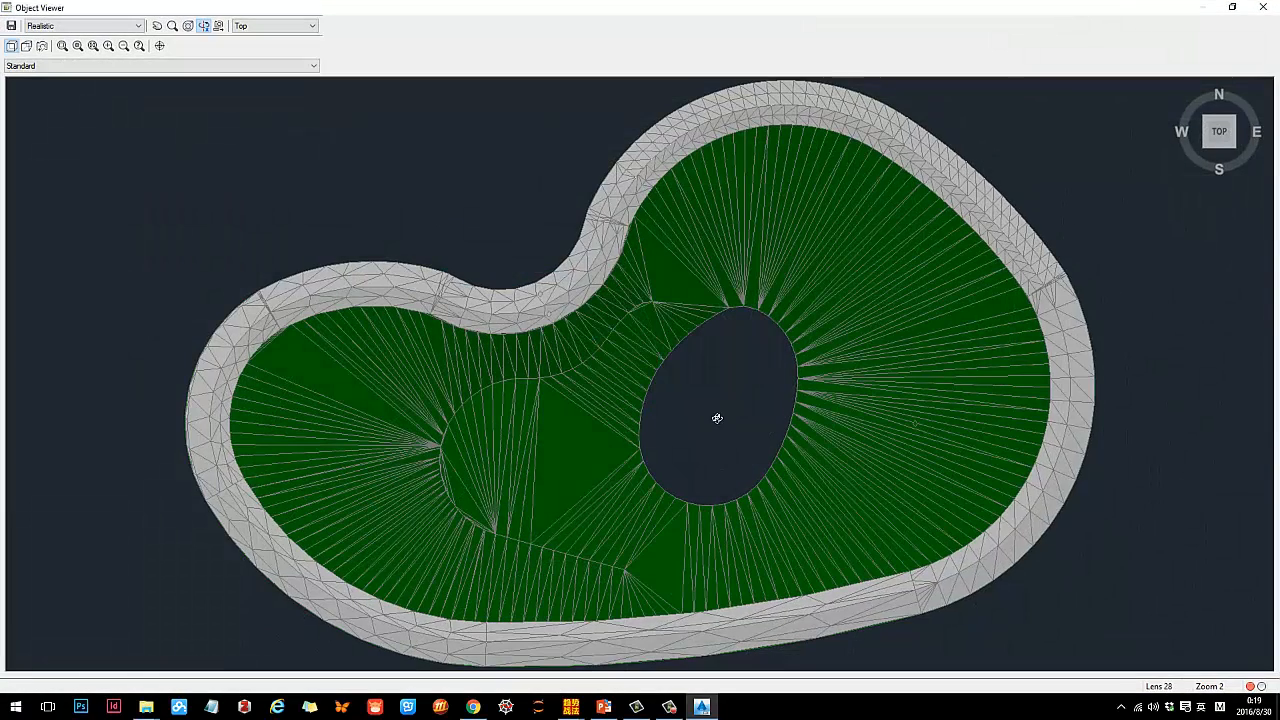
scroll(717, 417, down, 3)
drag(712, 425, 676, 200)
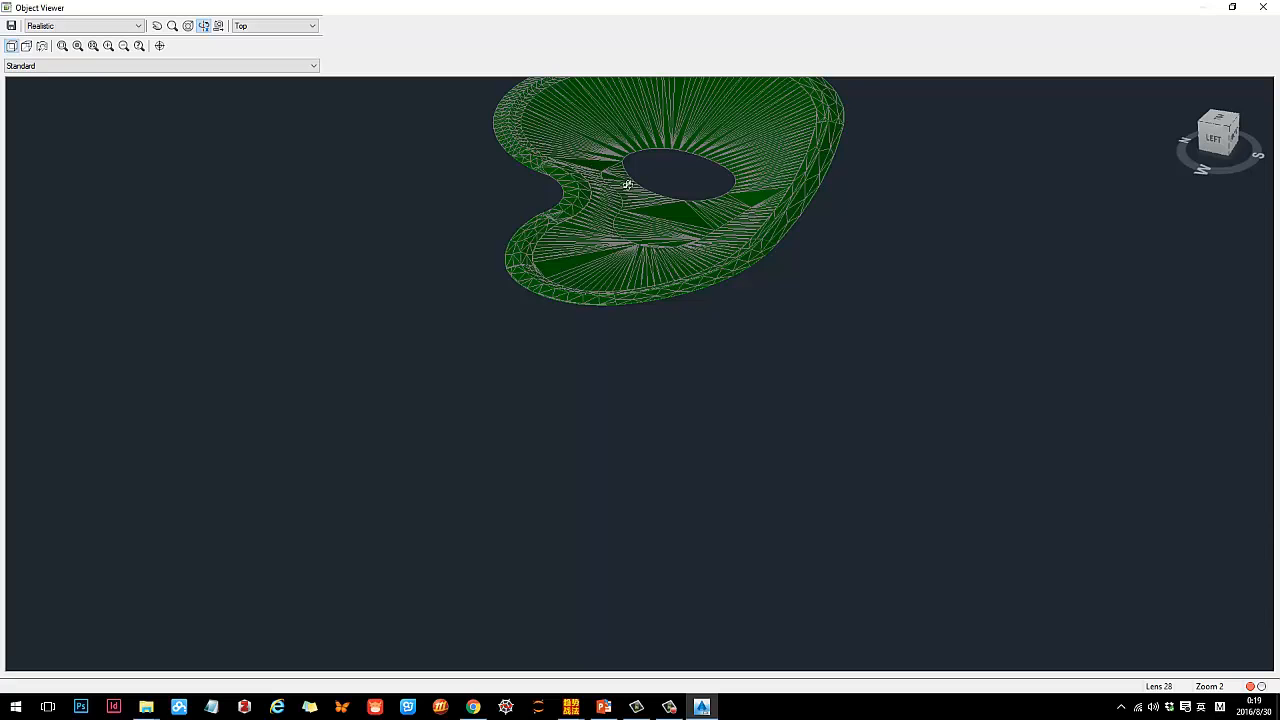
mouse_move(628, 184)
mouse_down()
mouse_move(645, 205)
mouse_move(668, 200)
mouse_move(631, 197)
mouse_move(617, 175)
mouse_up()
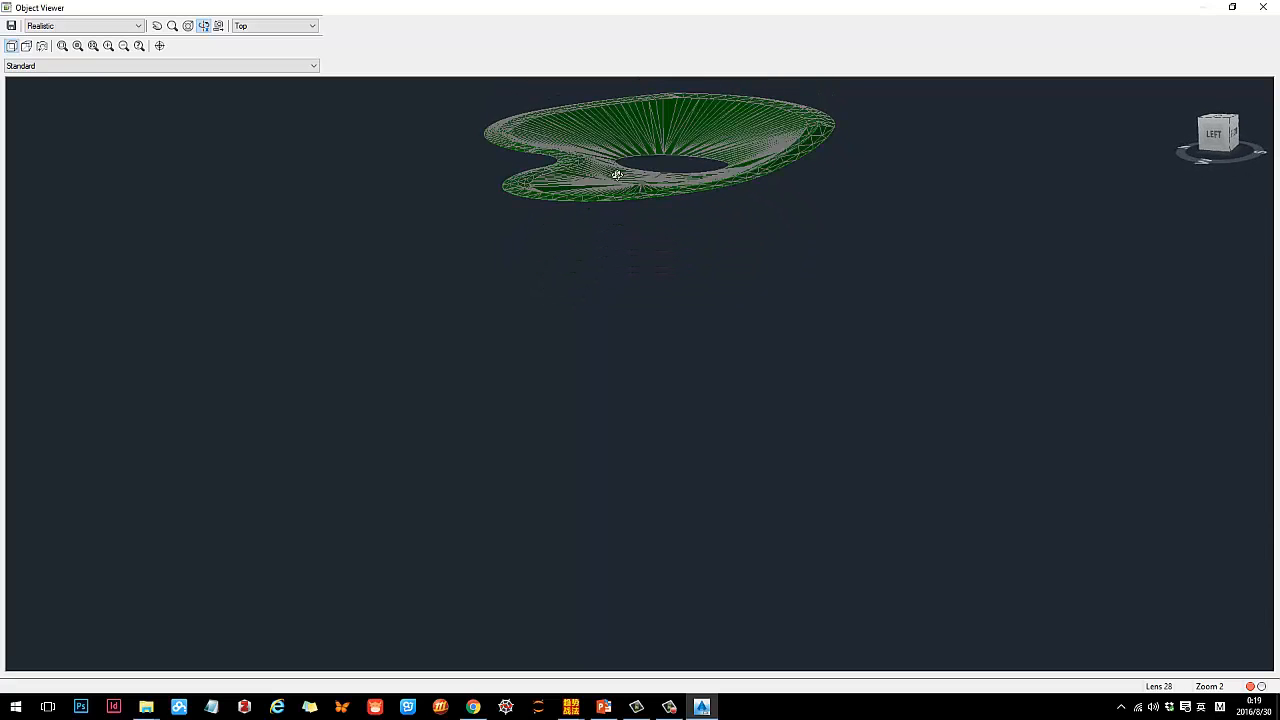
drag(715, 181, 735, 203)
key(Escape)
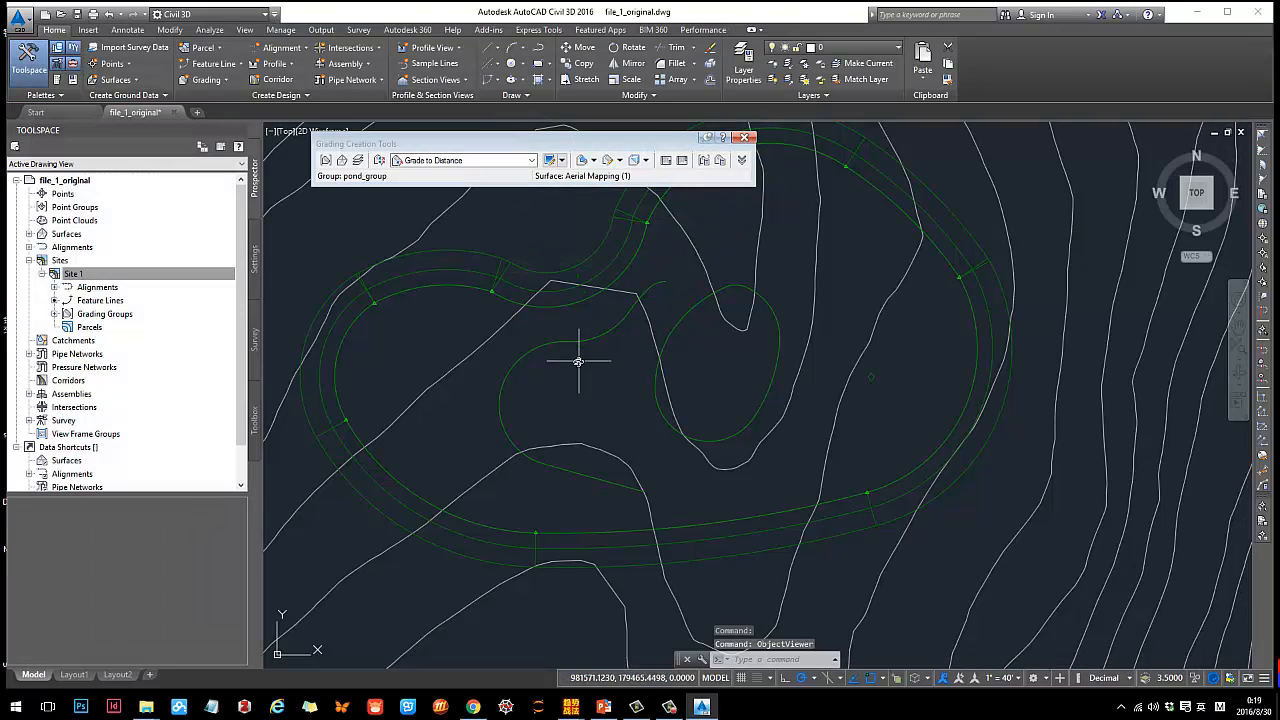
Examine in the Object Viewer how the infill triangulates around the curved feature line and the oval opening.
click(576, 342)
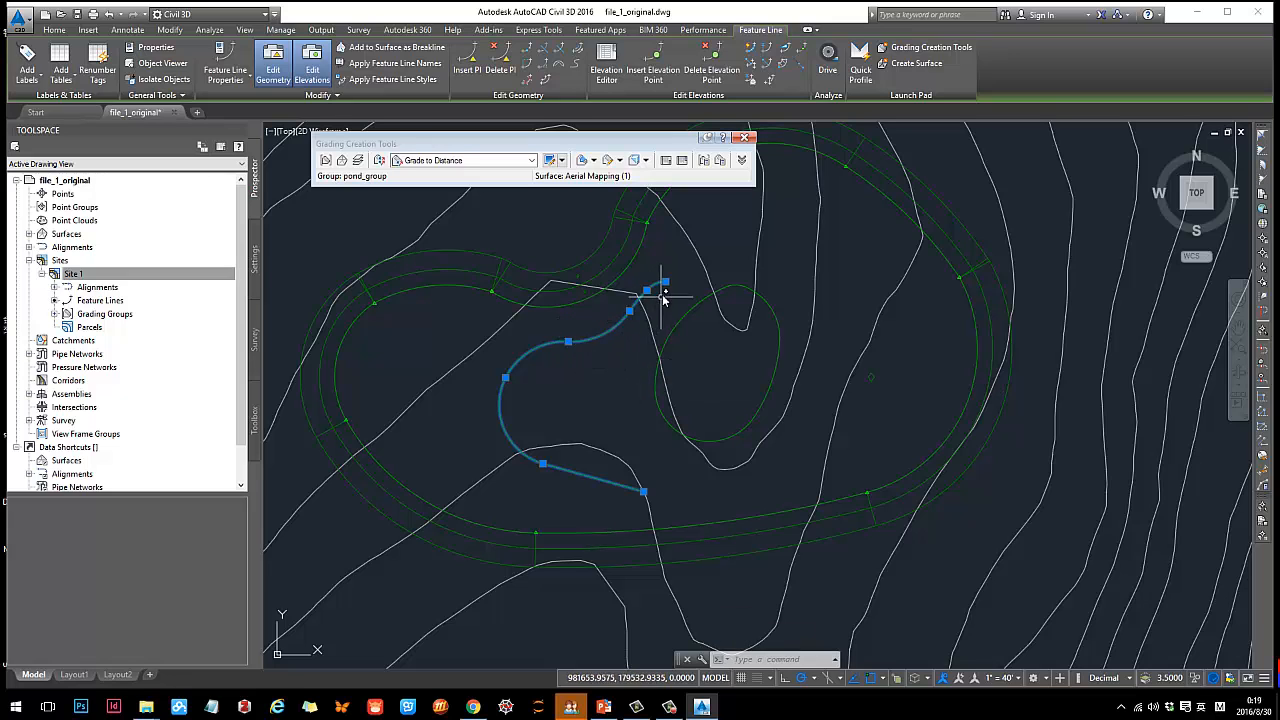
middle_drag(609, 370, 542, 368)
scroll(623, 323, up, 2)
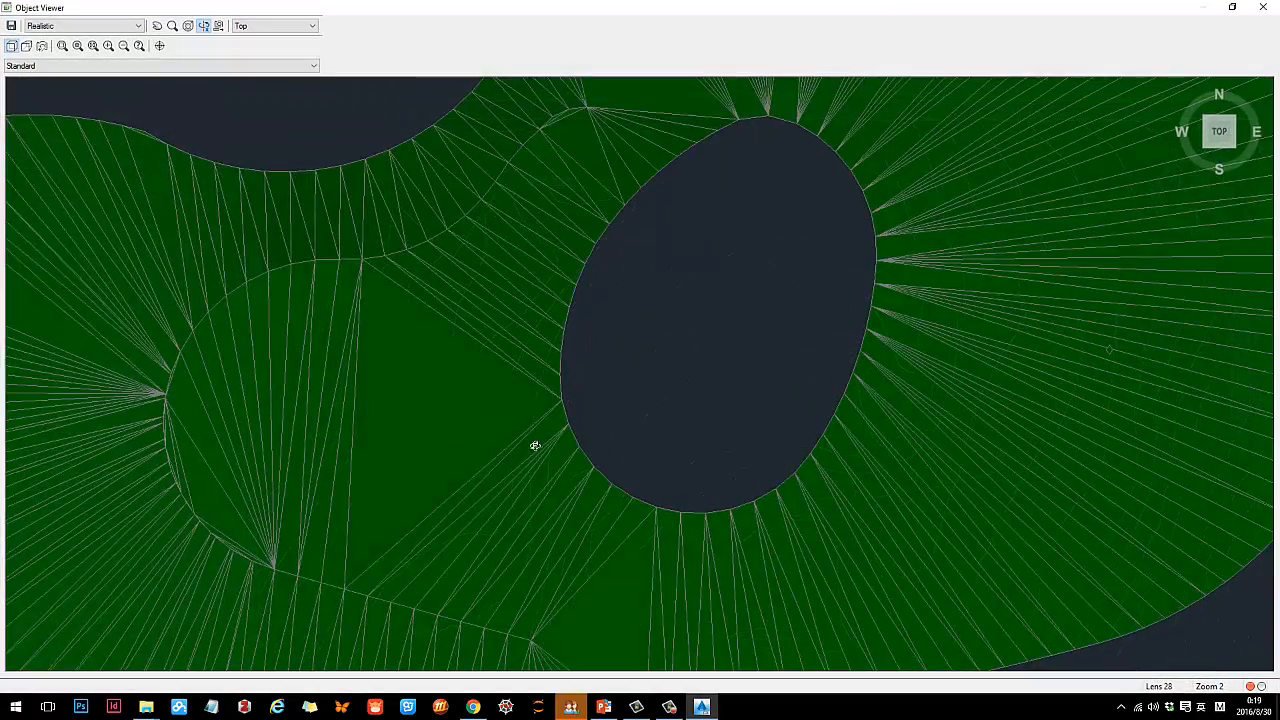
scroll(535, 445, down, 6)
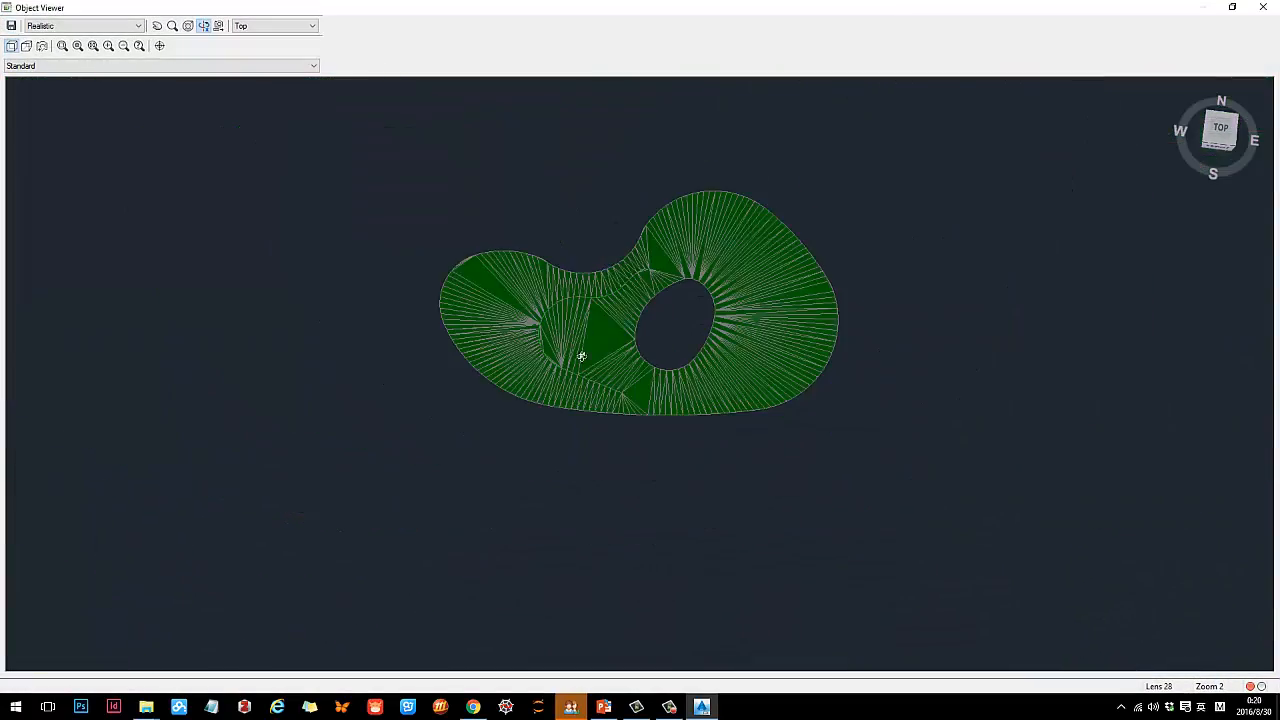
drag(588, 350, 602, 277)
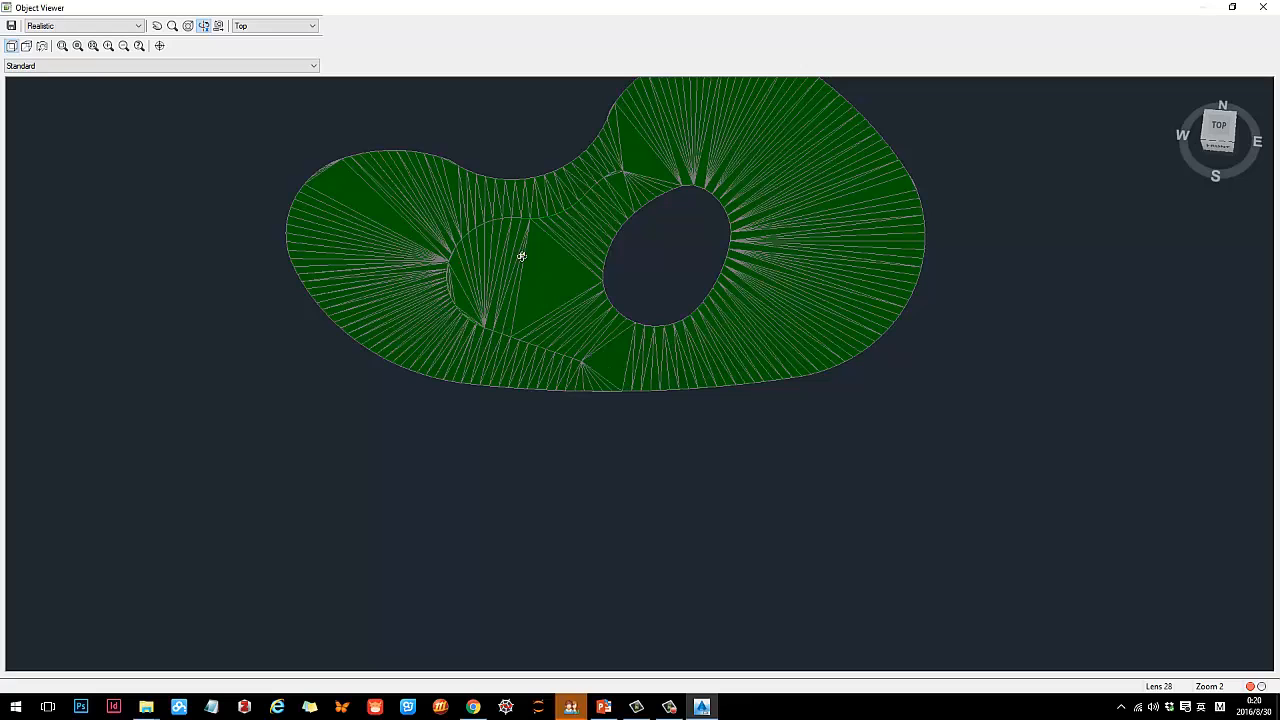
drag(622, 176, 703, 170)
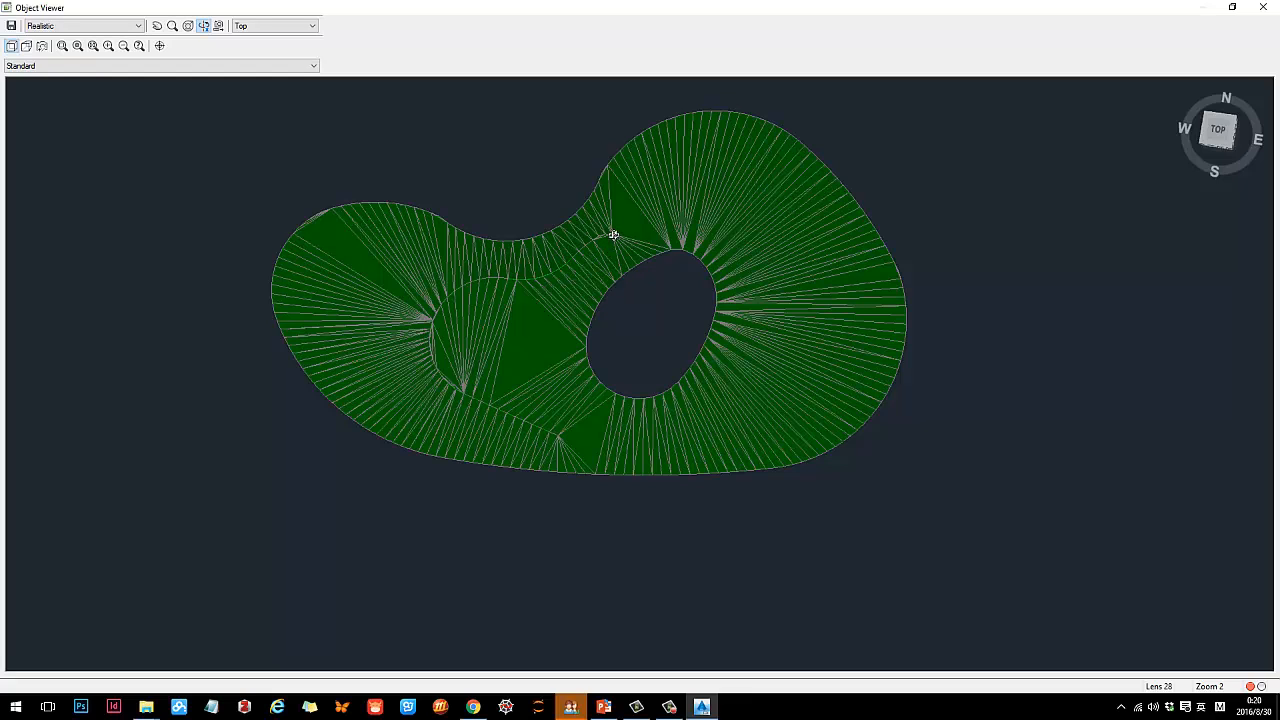
scroll(613, 235, up, 2)
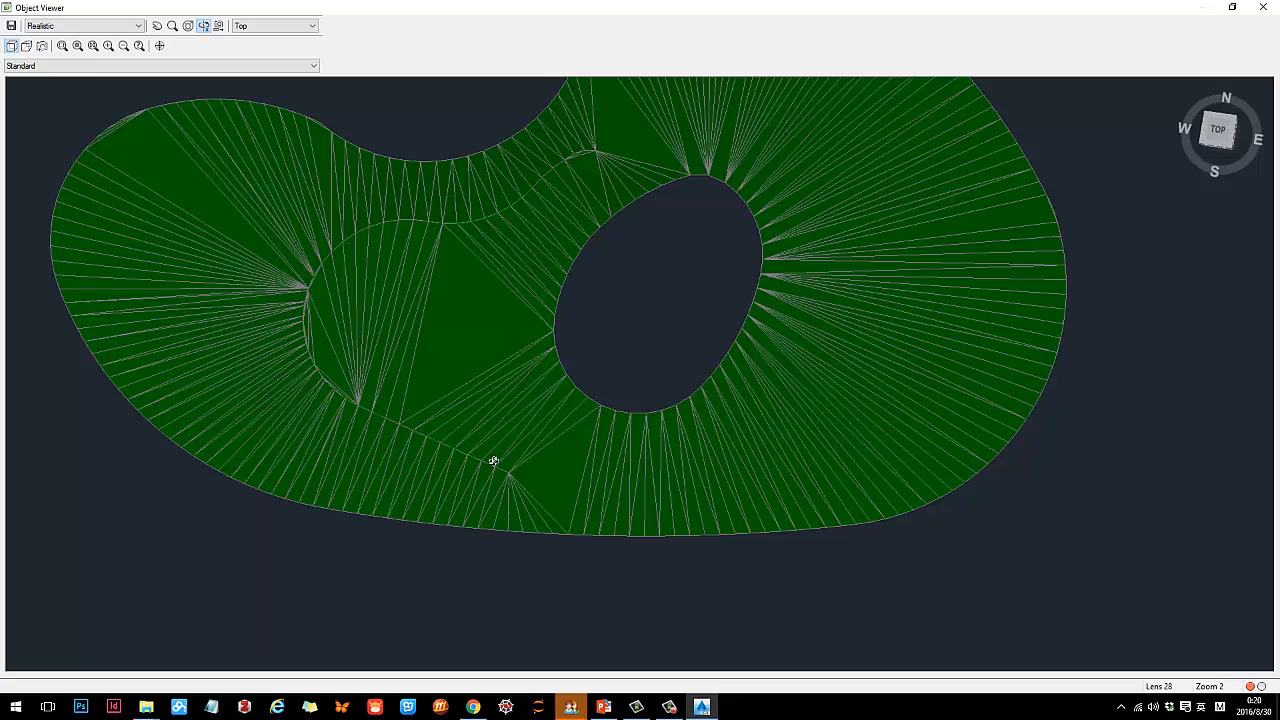
scroll(505, 467, down, 2)
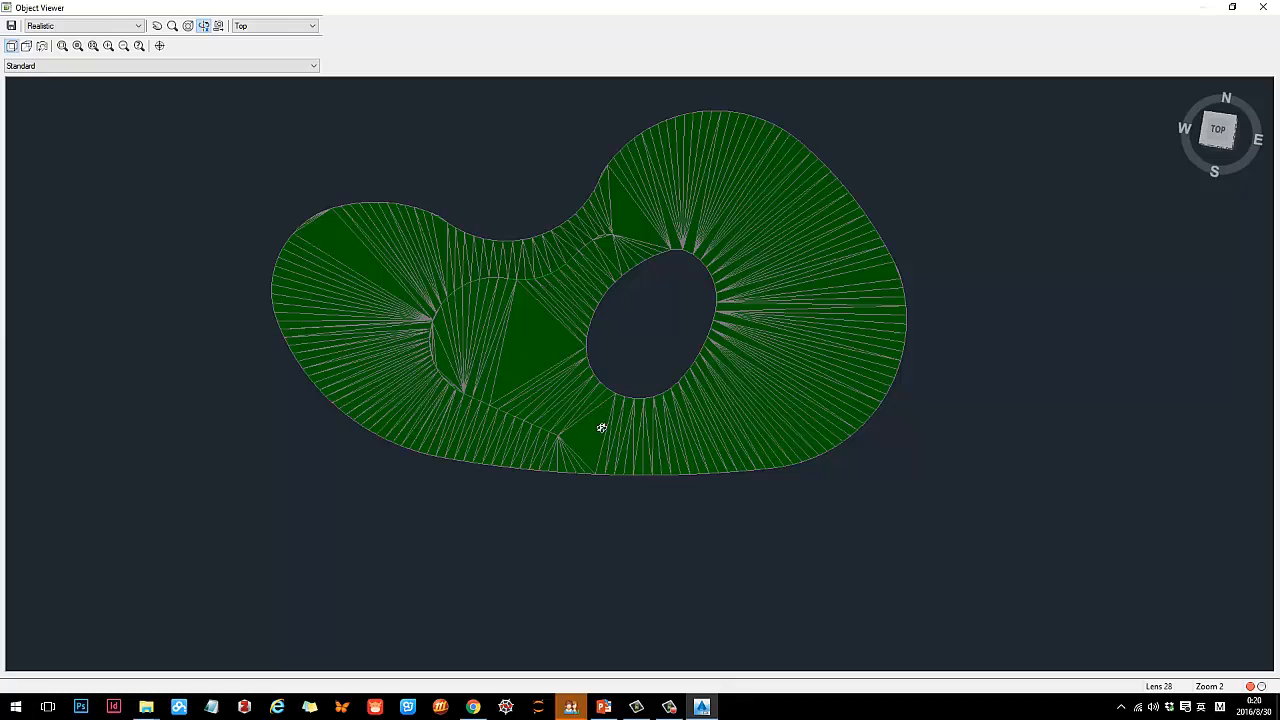
click(1263, 7)
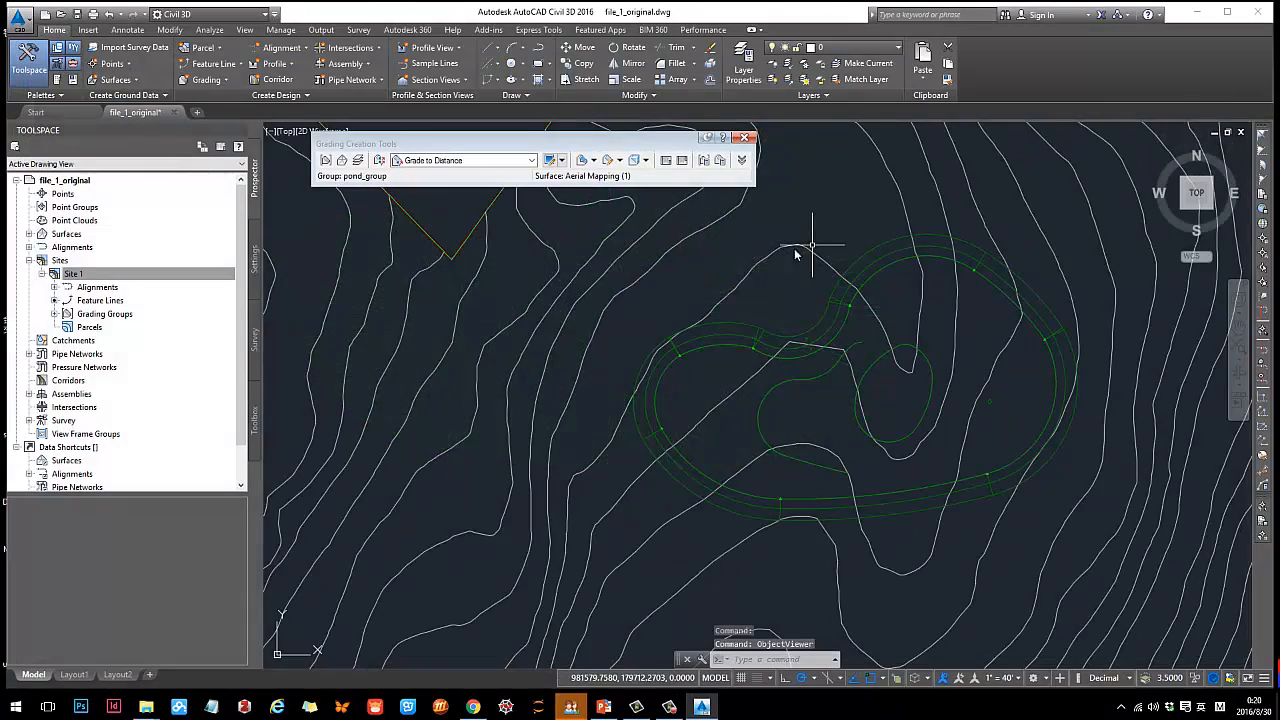
Create a grading infill inside the oval feature line within the pond.
scroll(769, 354, up, 6)
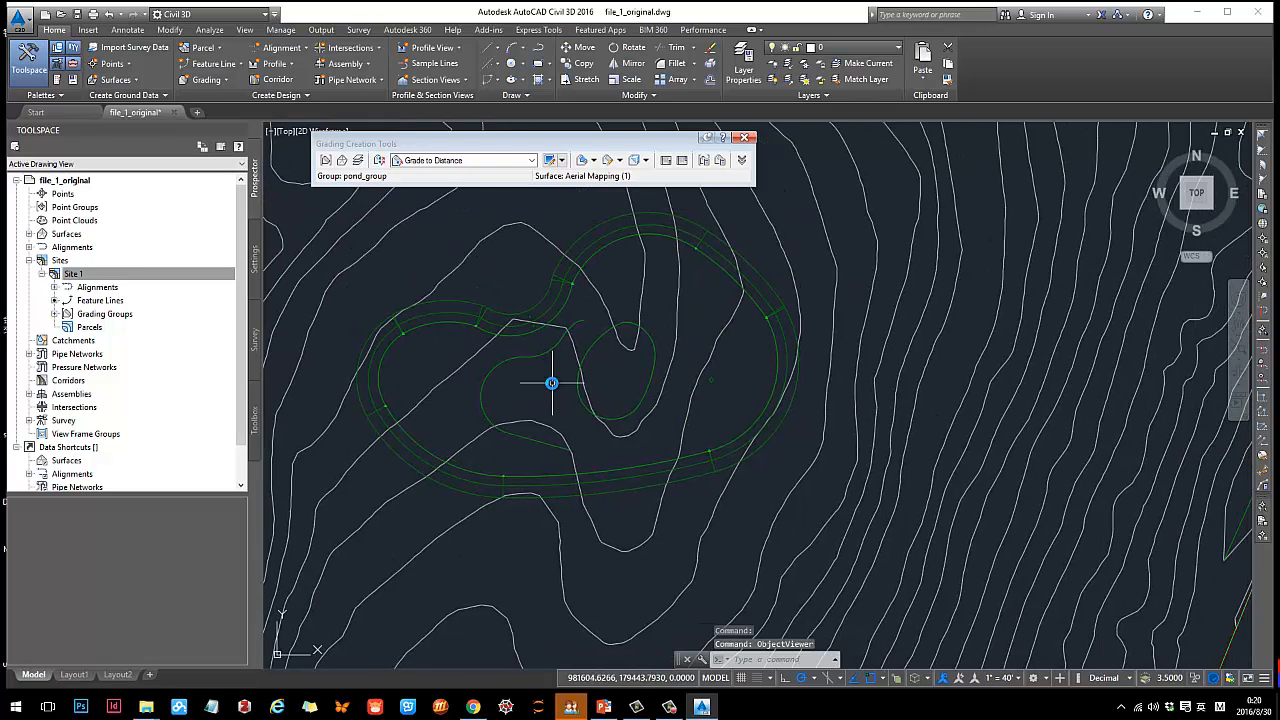
scroll(691, 380, down, 3)
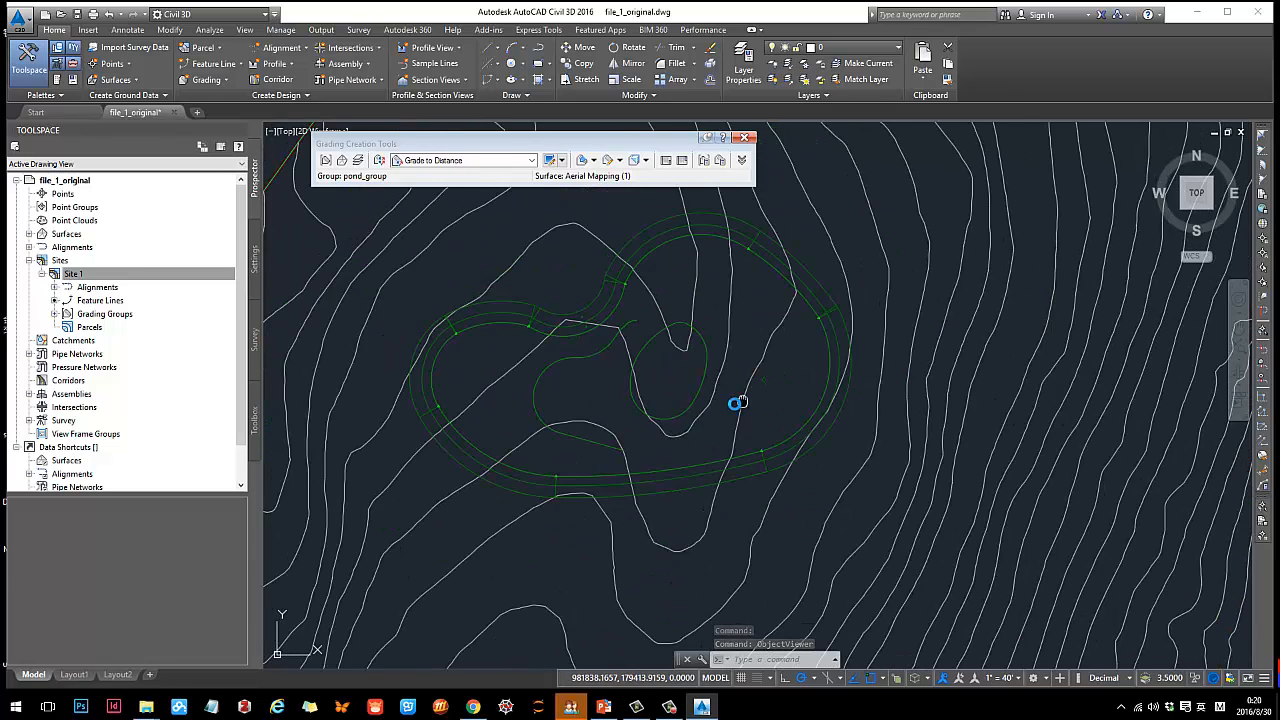
scroll(668, 464, up, 1)
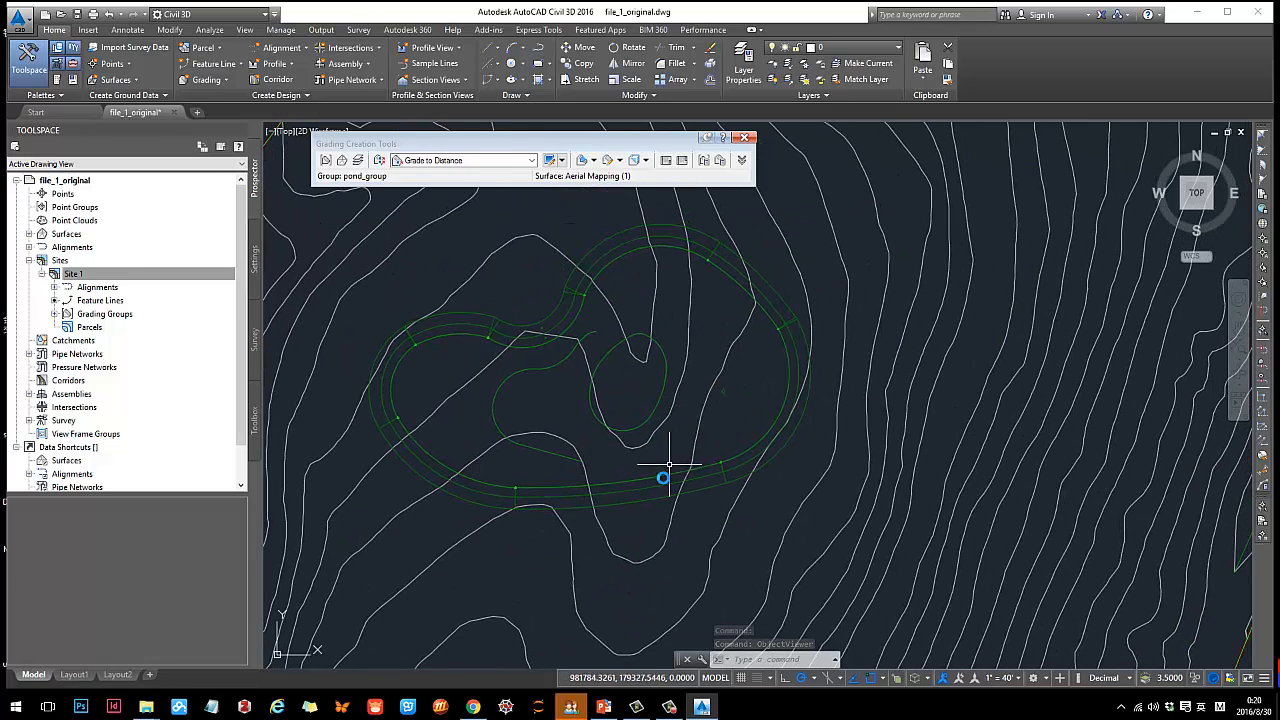
click(724, 392)
mouse_move(642, 374)
middle_down()
mouse_move(705, 341)
mouse_move(698, 352)
middle_up()
scroll(698, 352, up, 2)
key(Escape)
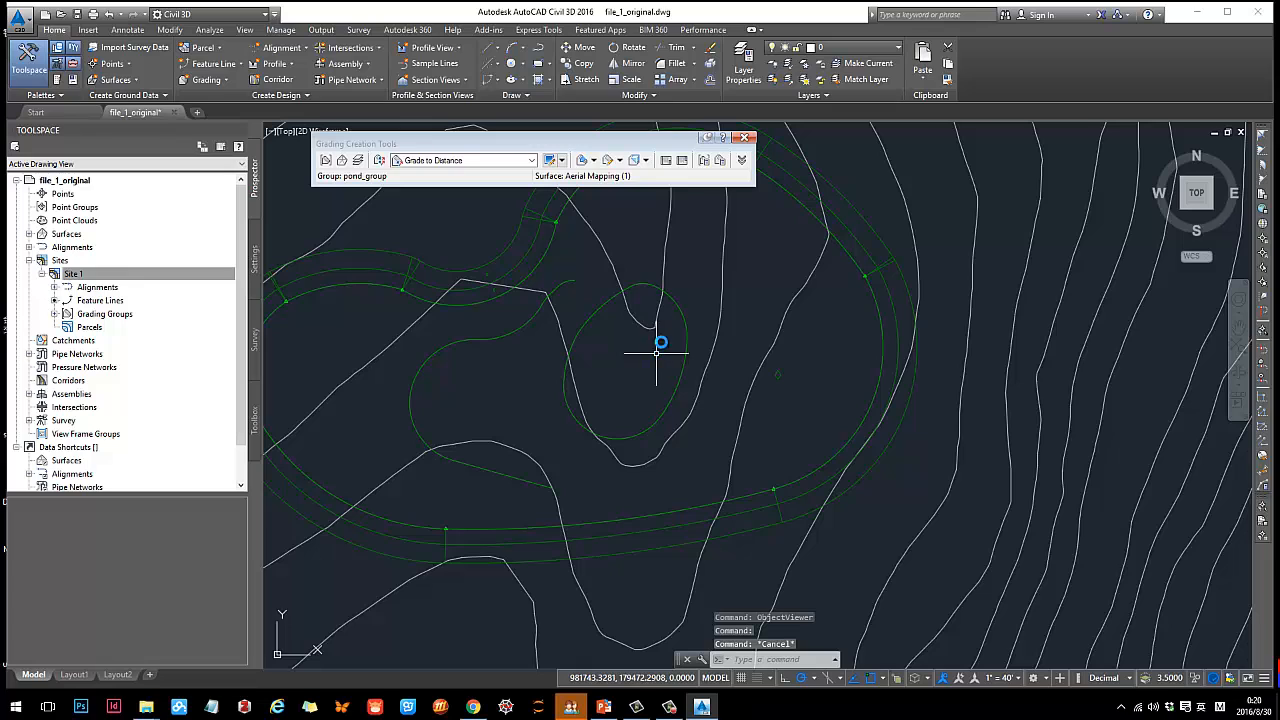
click(593, 160)
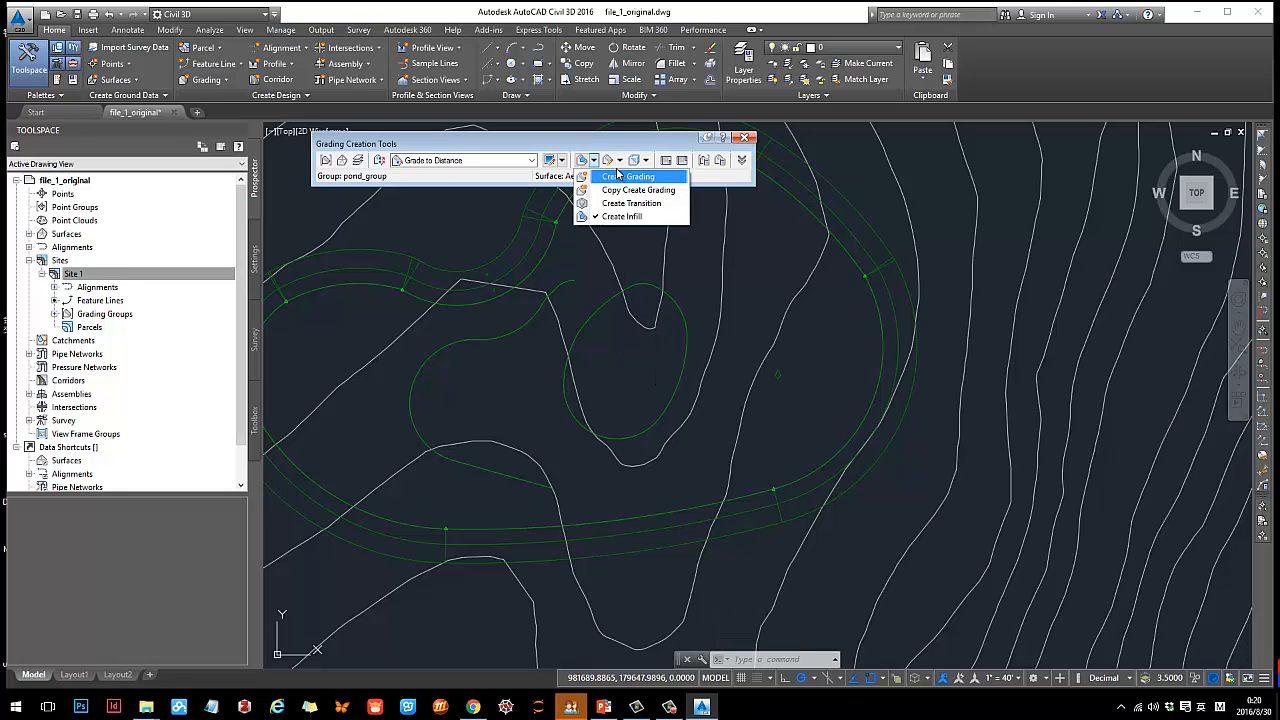
click(624, 216)
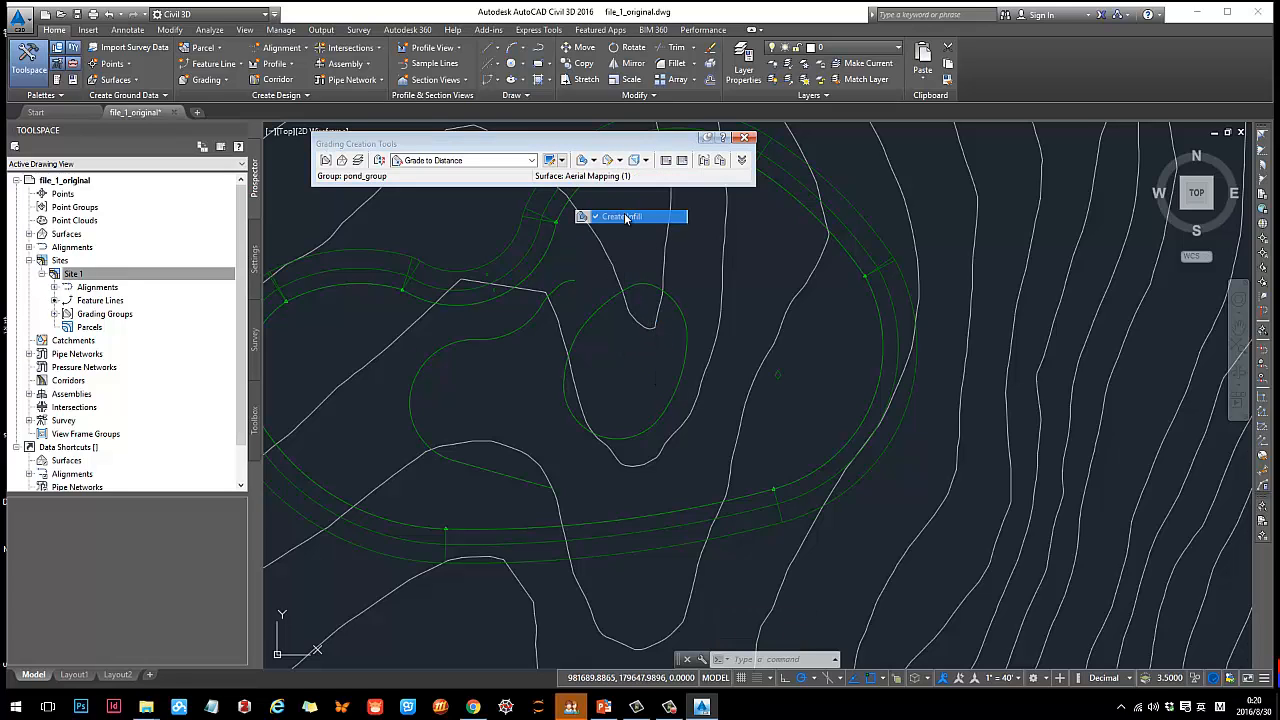
click(625, 365)
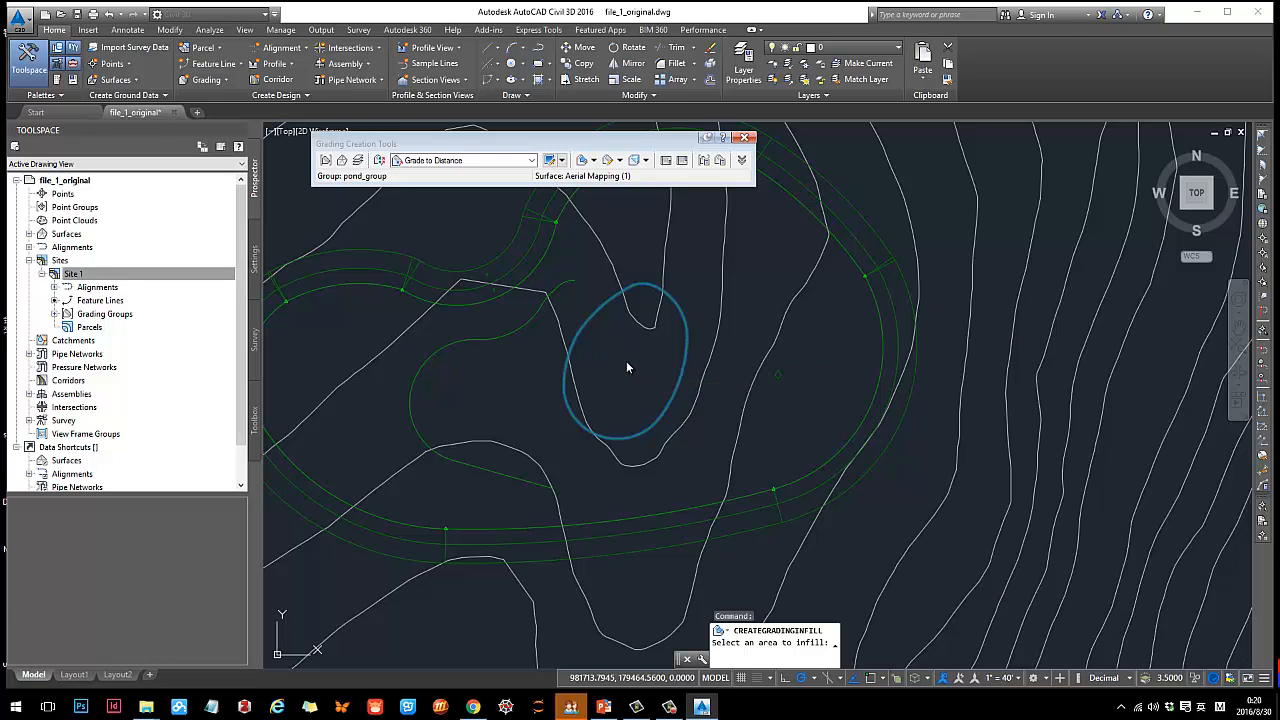
key(Return)
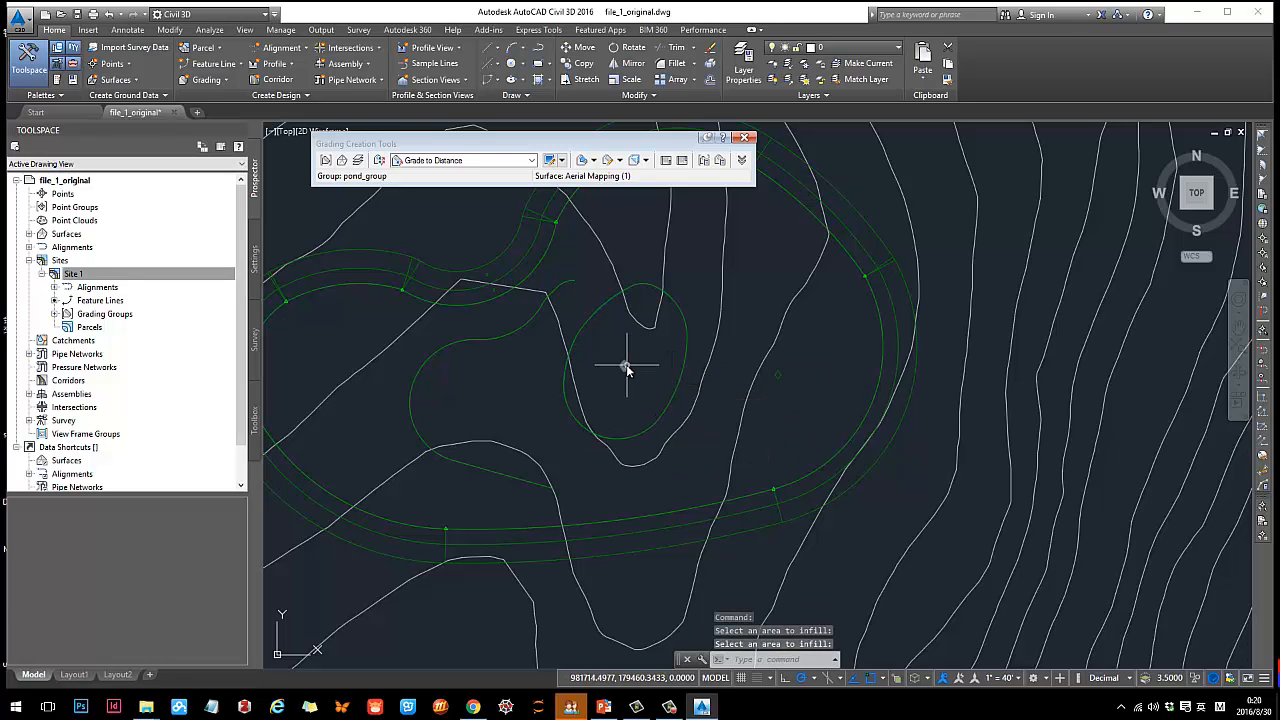
Select the oval infill, the main pond infill and the surrounding gradings, and open them in the Object Viewer.
click(624, 364)
scroll(722, 358, down, 2)
scroll(731, 362, up, 2)
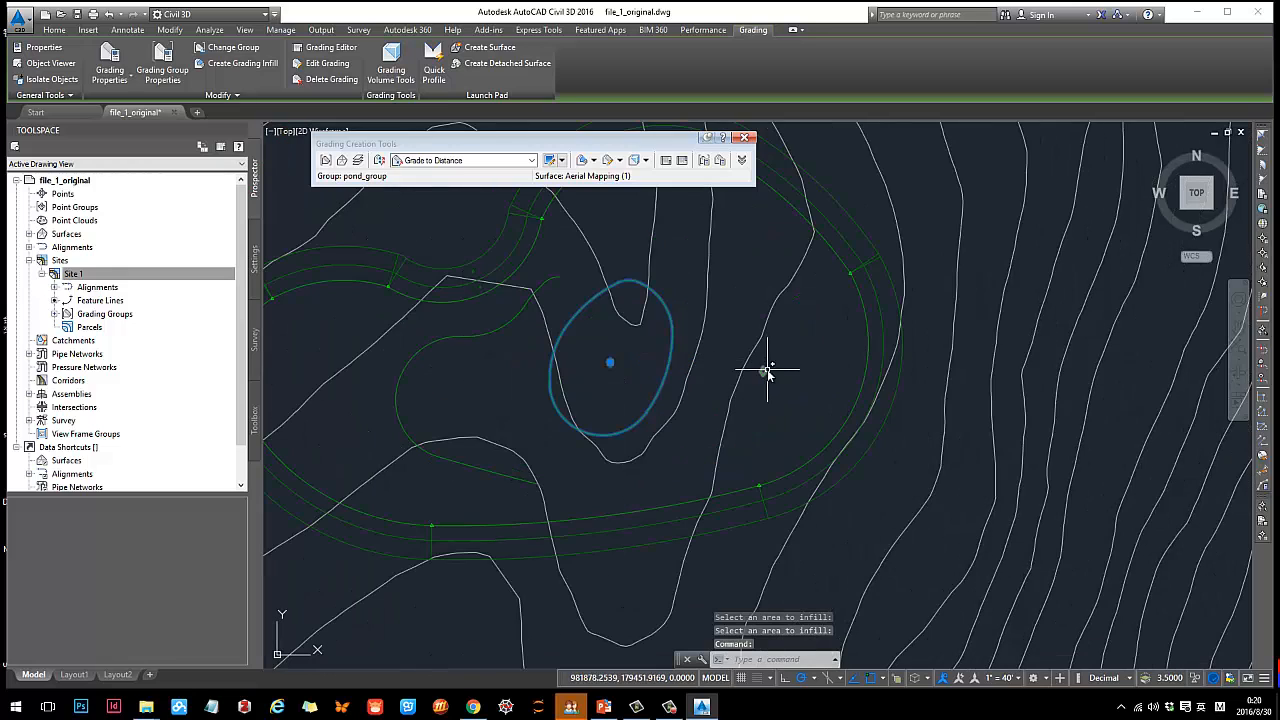
click(766, 366)
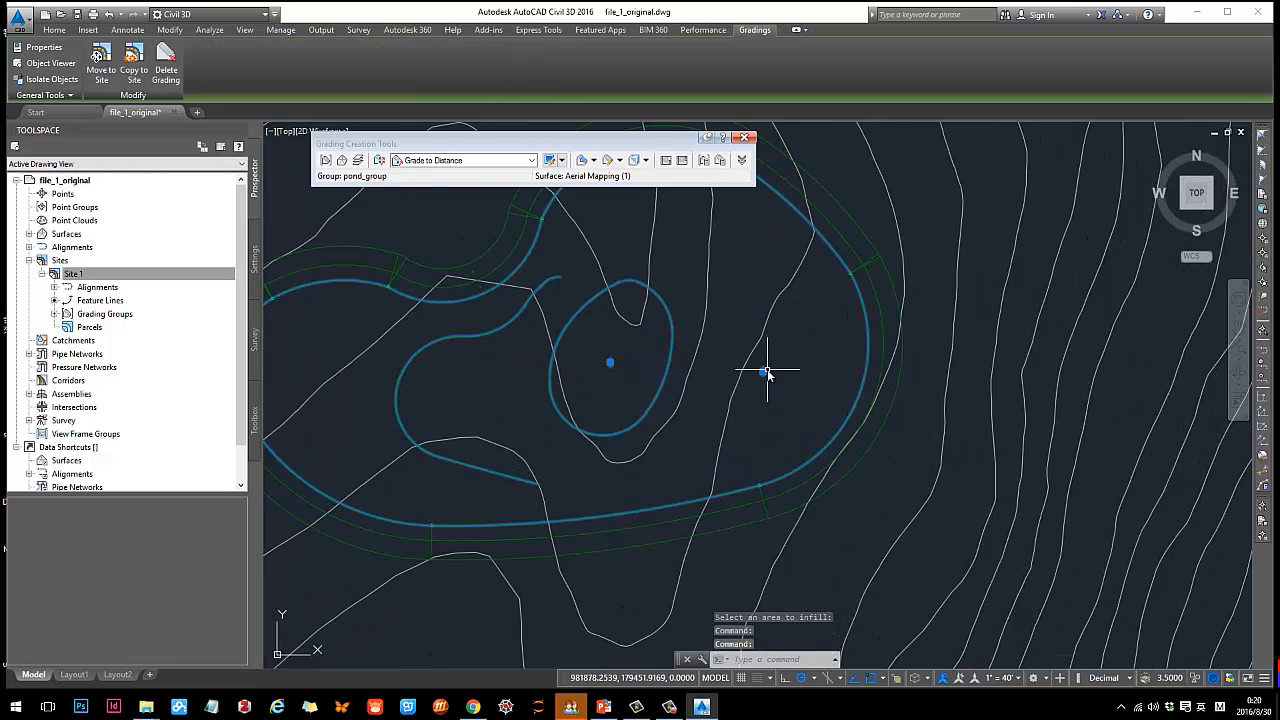
click(860, 267)
click(872, 261)
scroll(872, 261, down, 4)
right_click(838, 297)
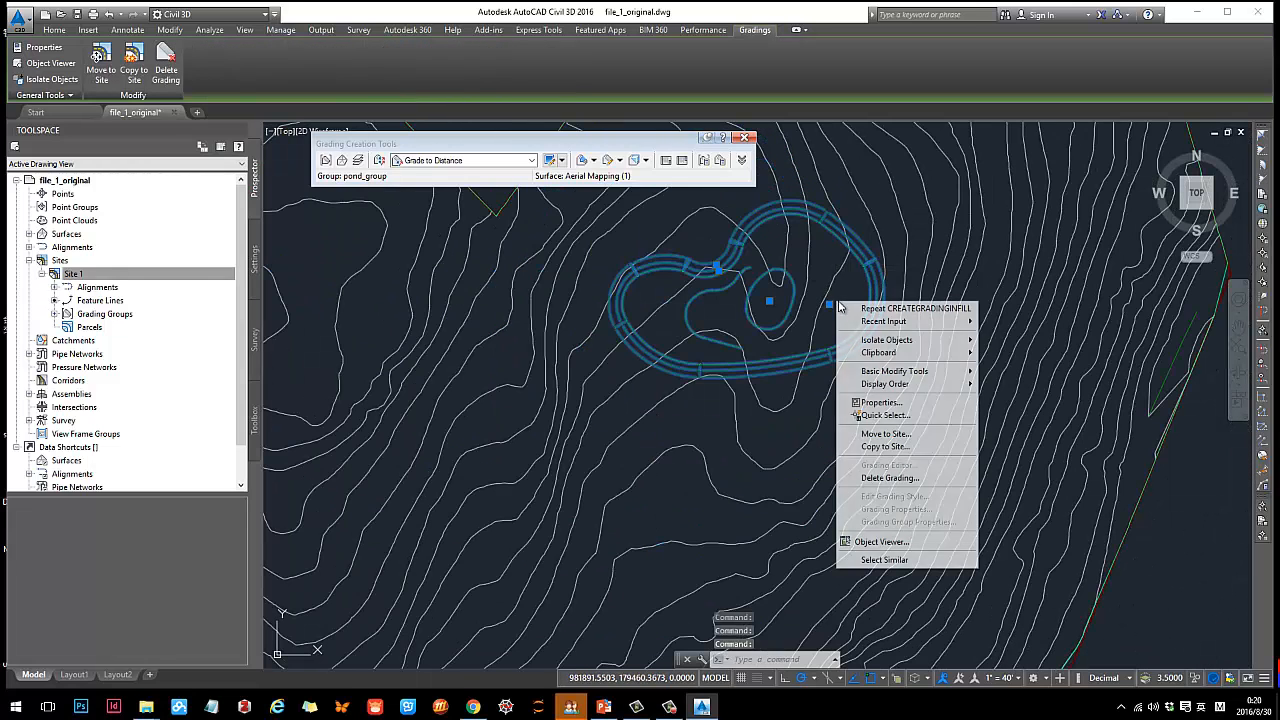
click(875, 540)
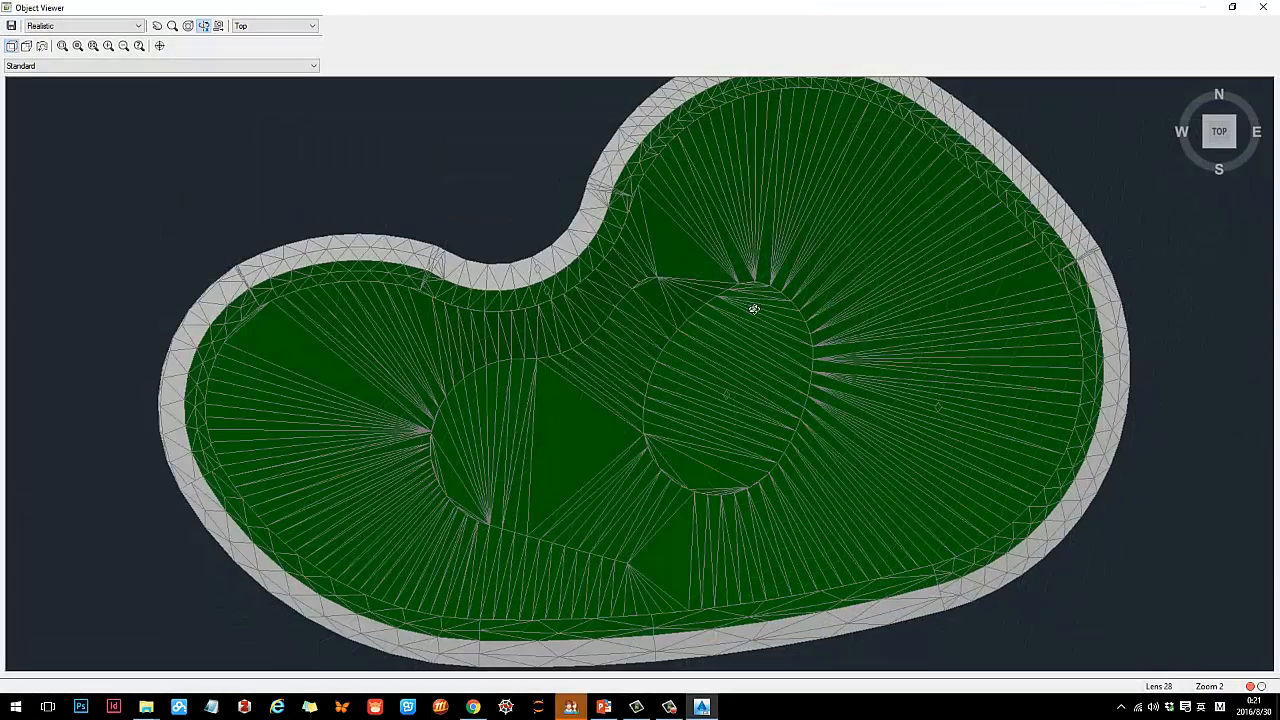
Examine the complete pond model in 3D from several low angles and close the viewer.
scroll(754, 306, down, 3)
drag(759, 312, 712, 171)
middle_drag(714, 170, 754, 429)
drag(711, 444, 494, 387)
scroll(492, 387, up, 3)
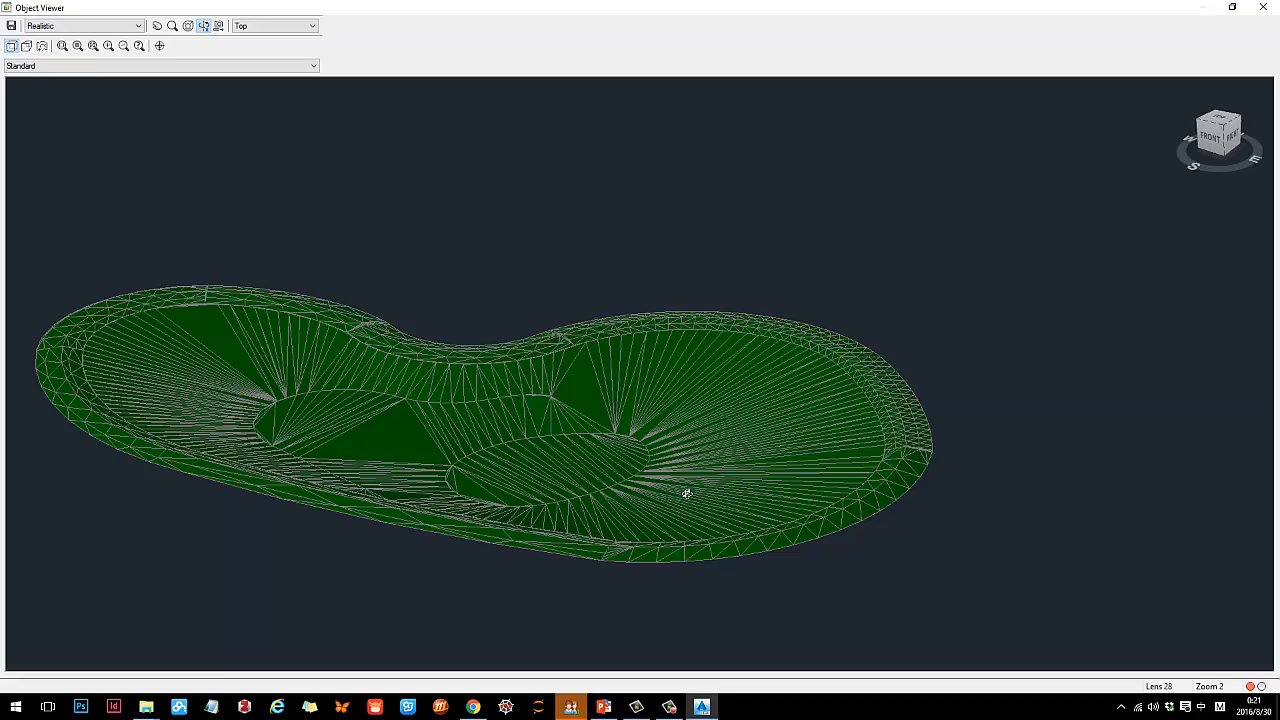
drag(736, 426, 478, 449)
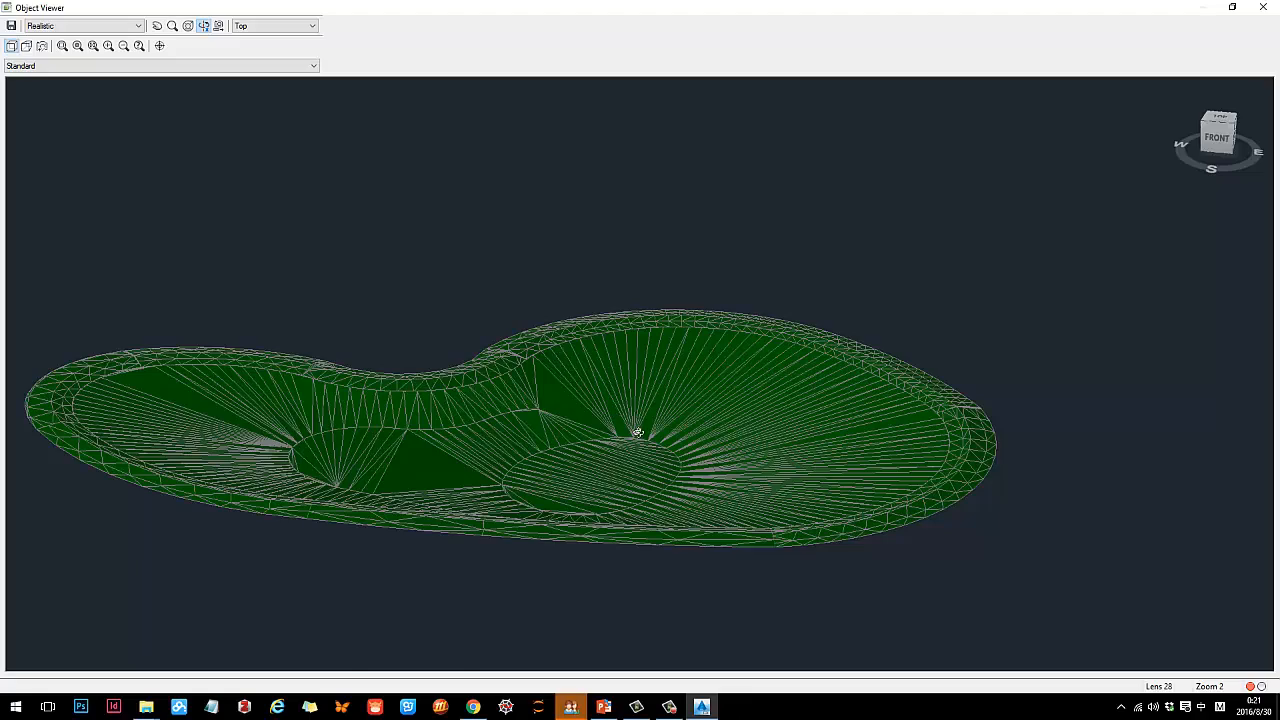
key(Escape)
mouse_move(683, 360)
middle_down()
mouse_move(480, 335)
mouse_move(557, 349)
middle_up()
scroll(600, 322, up, 2)
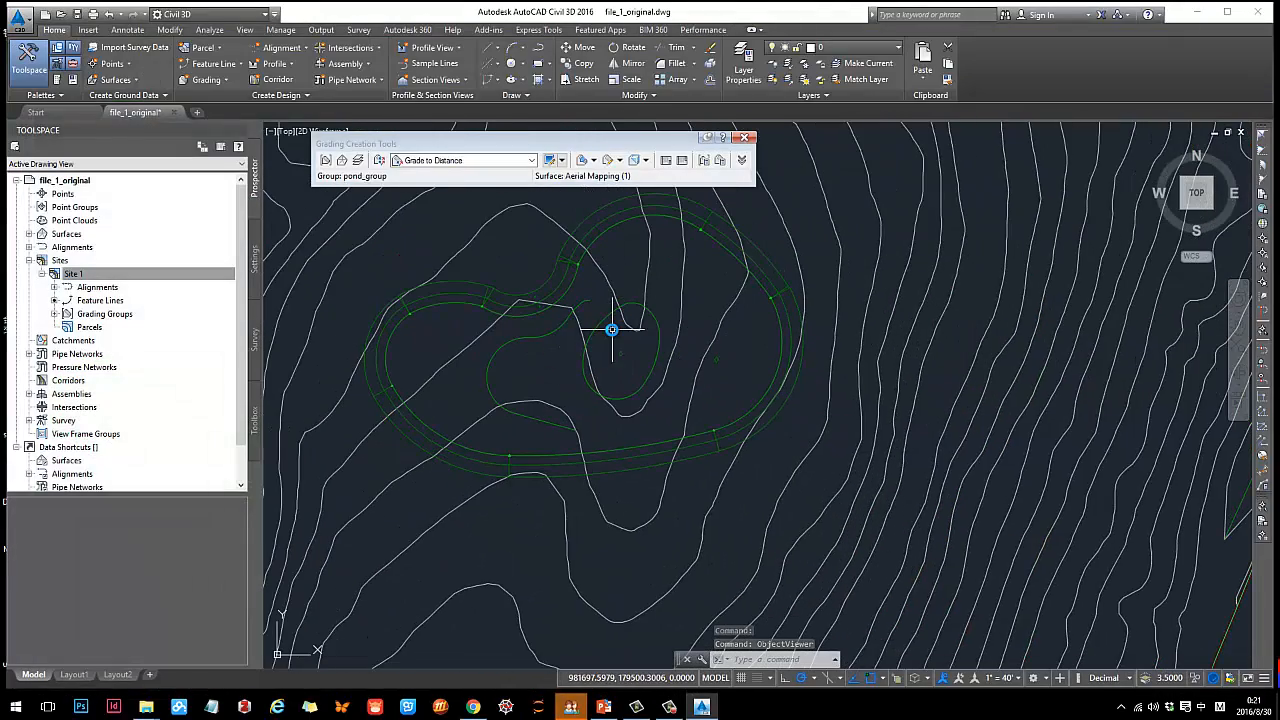
Switch to the PowerPoint tutorial and review the Create grading slide's items on grading to distance and infilling between feature lines.
key(alt+Tab)
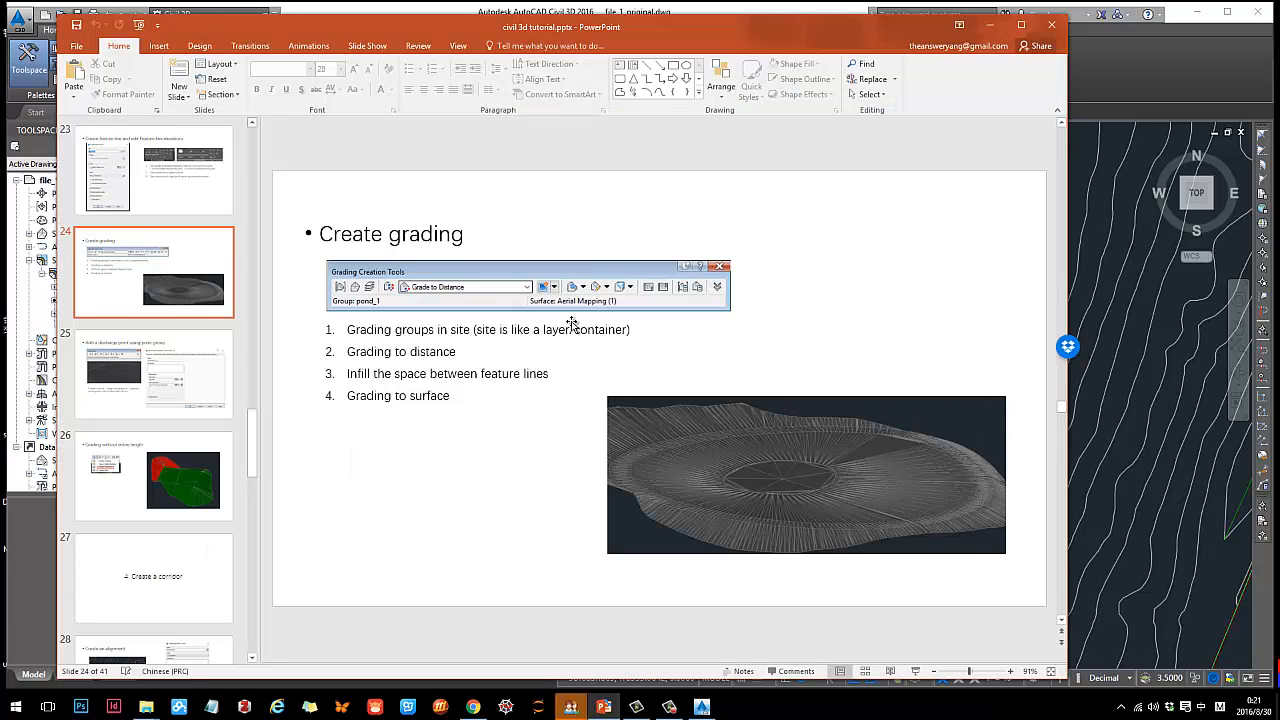
click(457, 332)
click(795, 347)
triple_click(366, 355)
triple_click(432, 375)
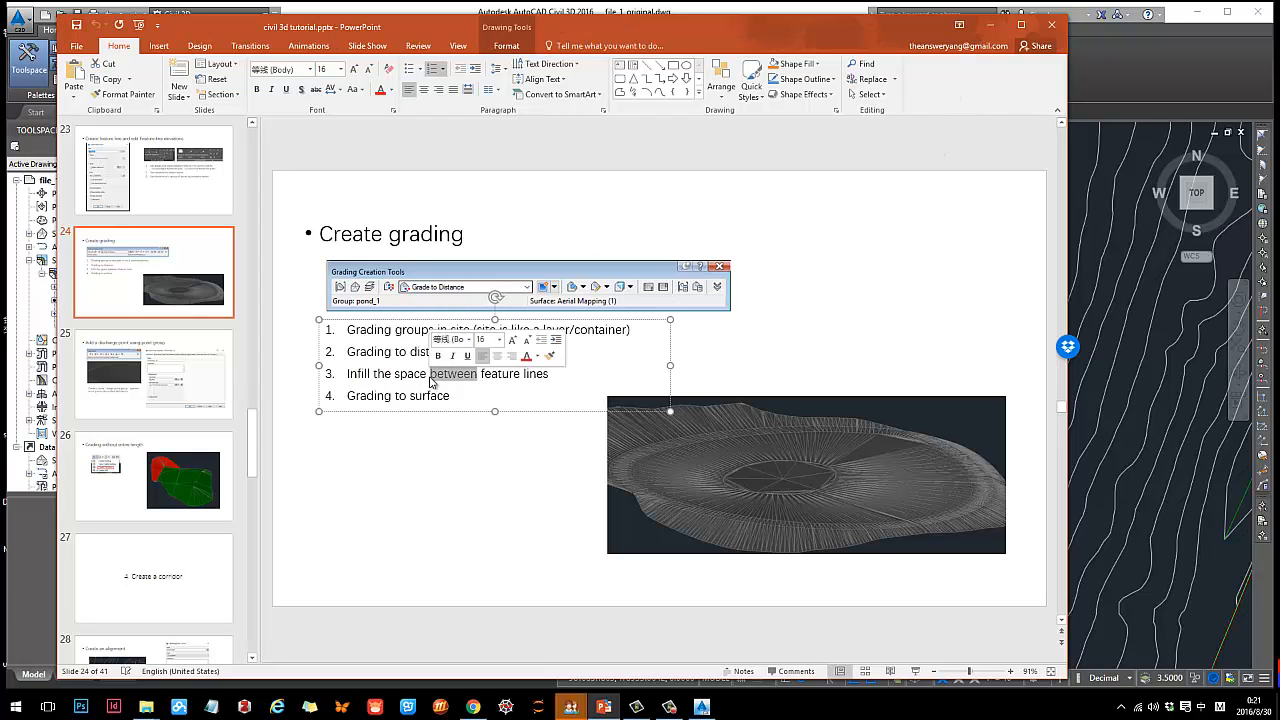
Leave the PowerPoint tutorial and switch back to the pond drawing in Civil 3D, with nothing selected.
click(795, 349)
click(993, 33)
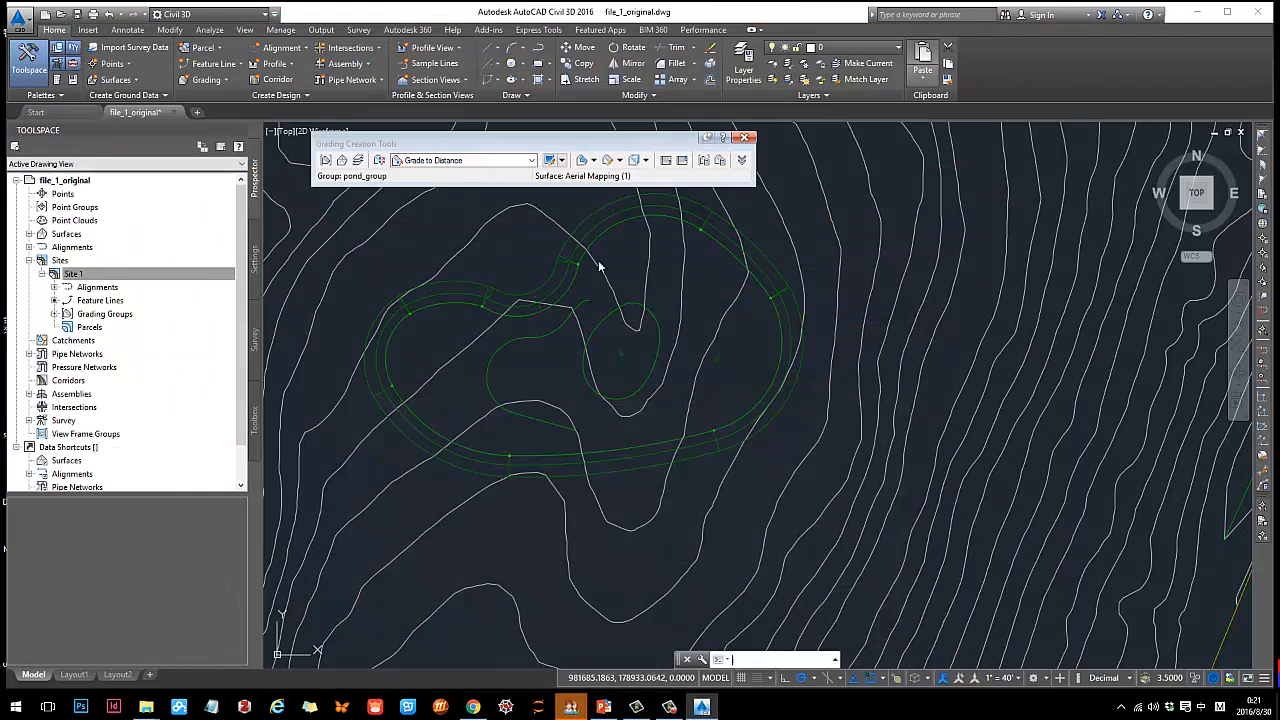
scroll(623, 366, up, 1)
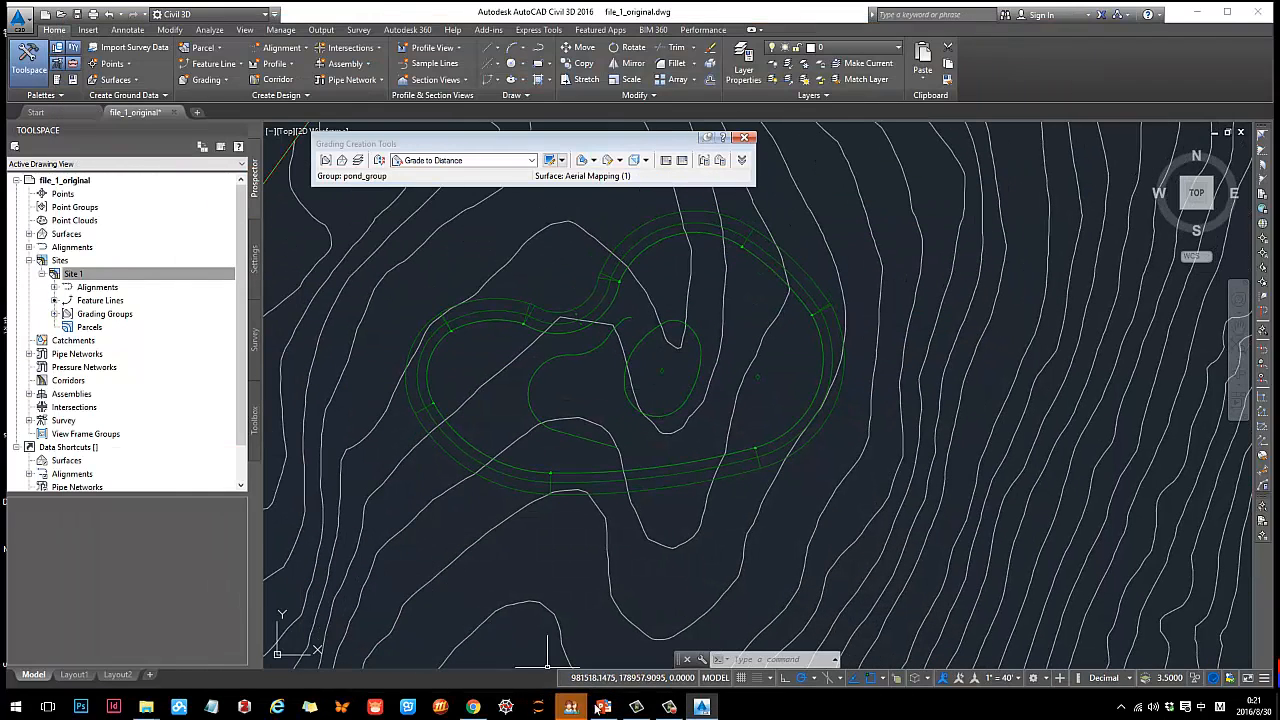
scroll(608, 343, up, 2)
scroll(577, 352, down, 2)
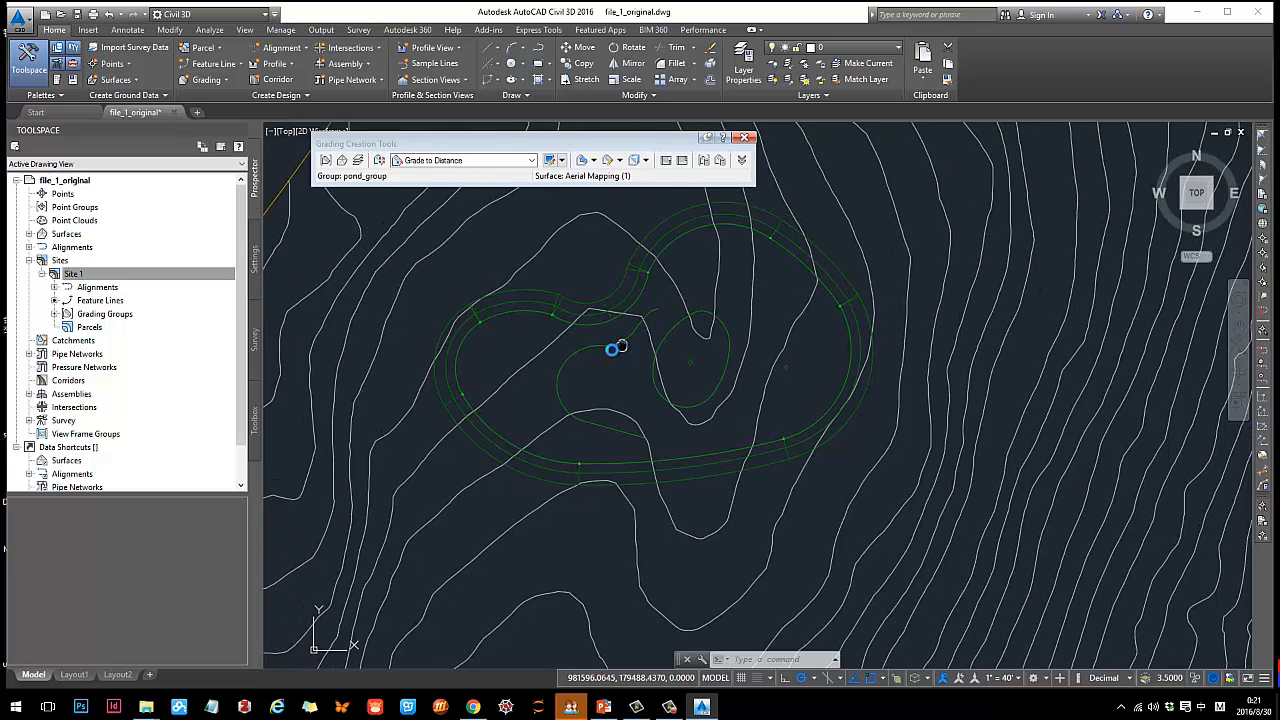
scroll(608, 346, up, 3)
click(613, 305)
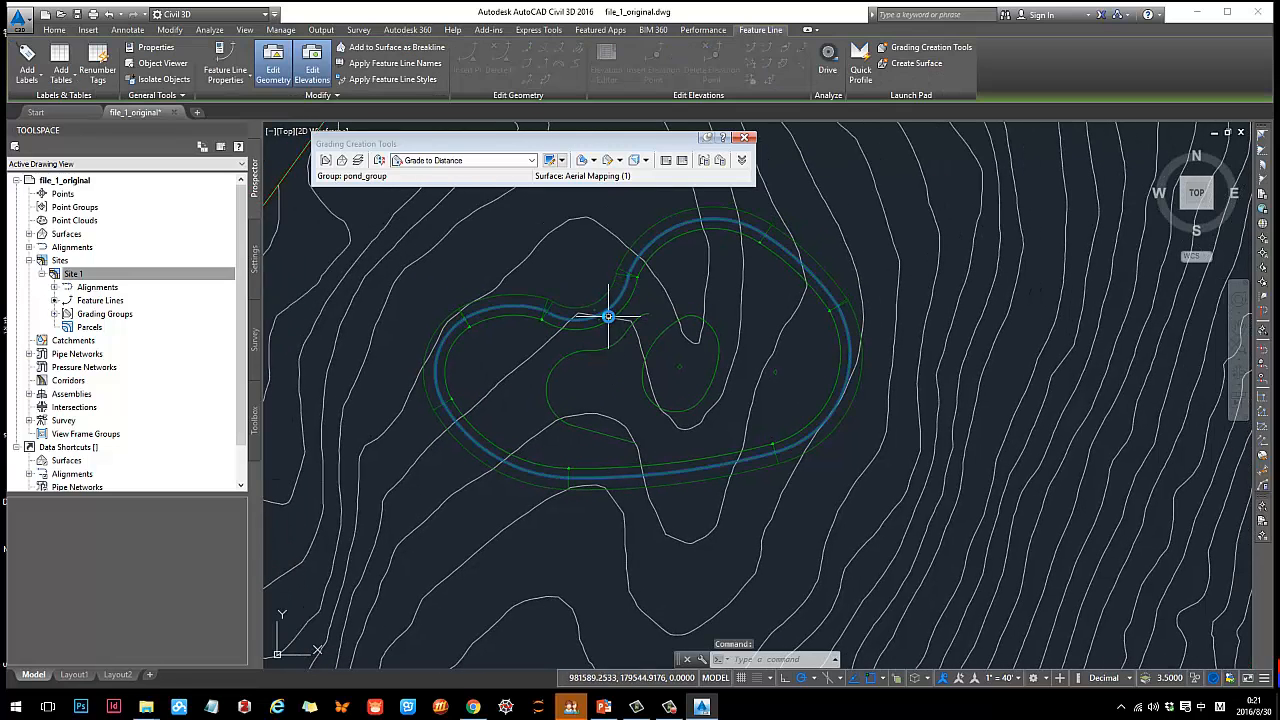
key(Escape)
key(Escape)
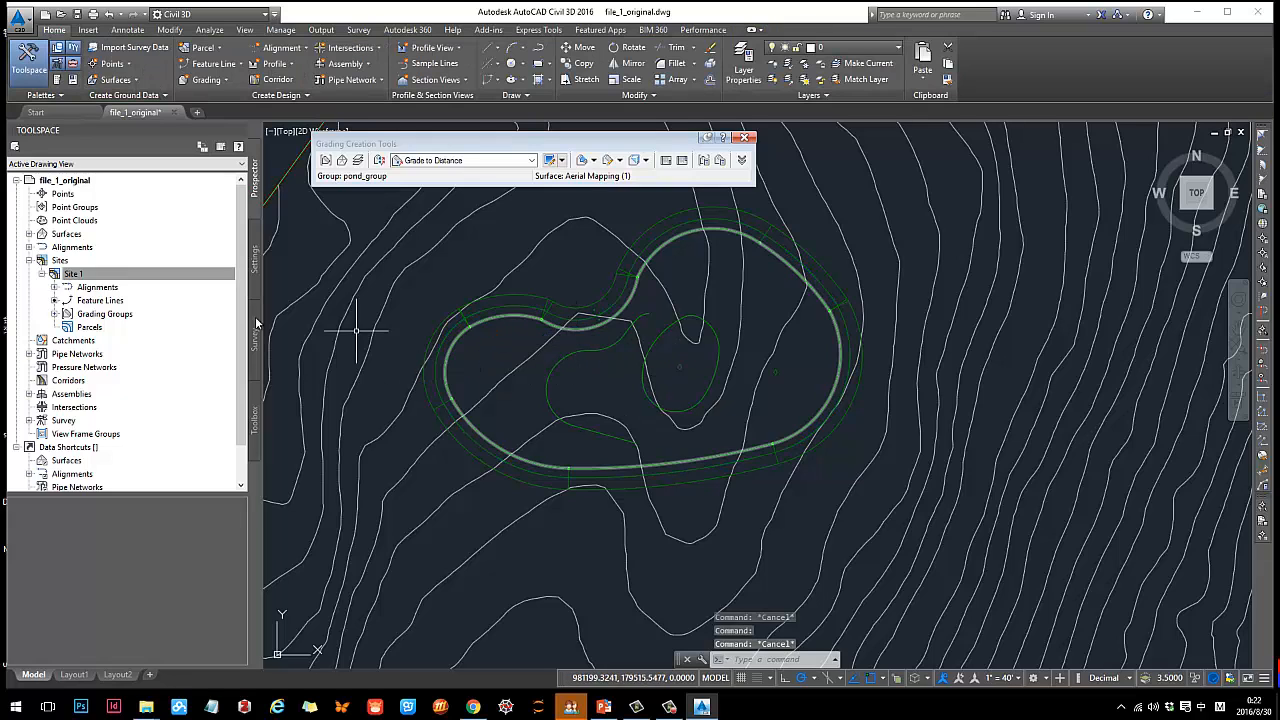
Expand the Surfaces collection and Site 1's Grading Groups in Prospector and locate pond_group.
click(31, 236)
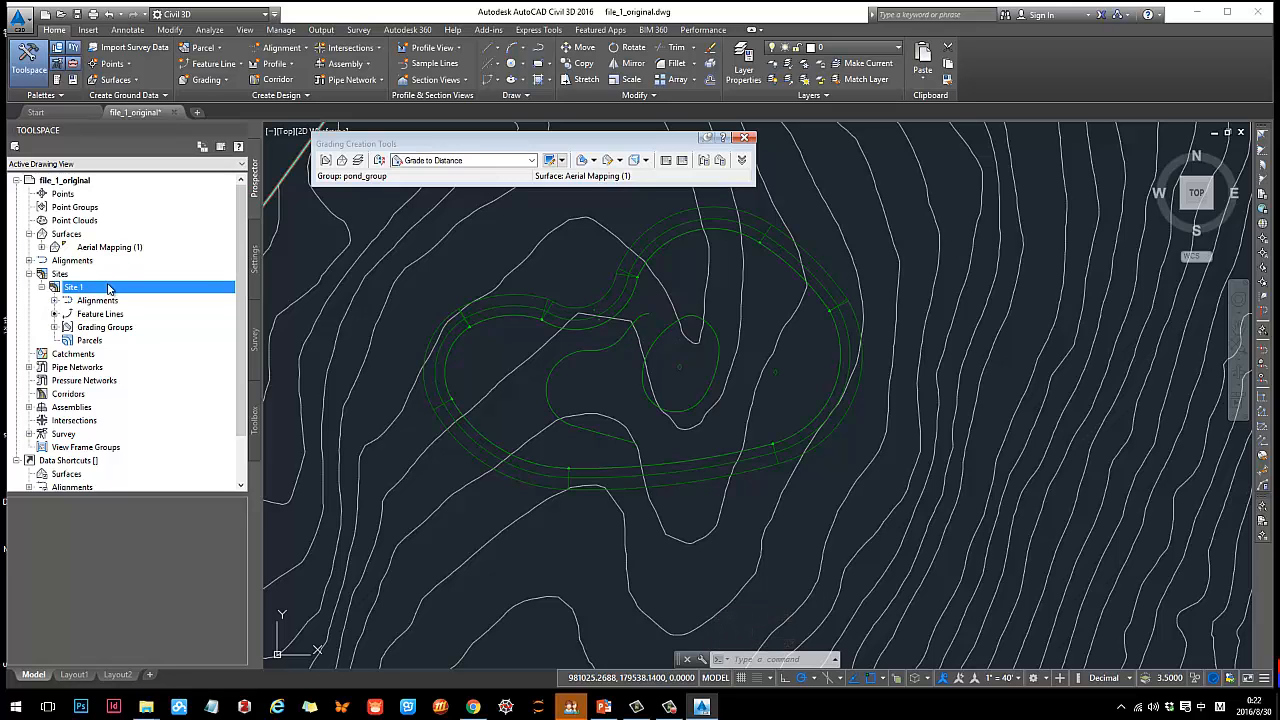
click(55, 329)
click(55, 329)
click(55, 328)
click(102, 342)
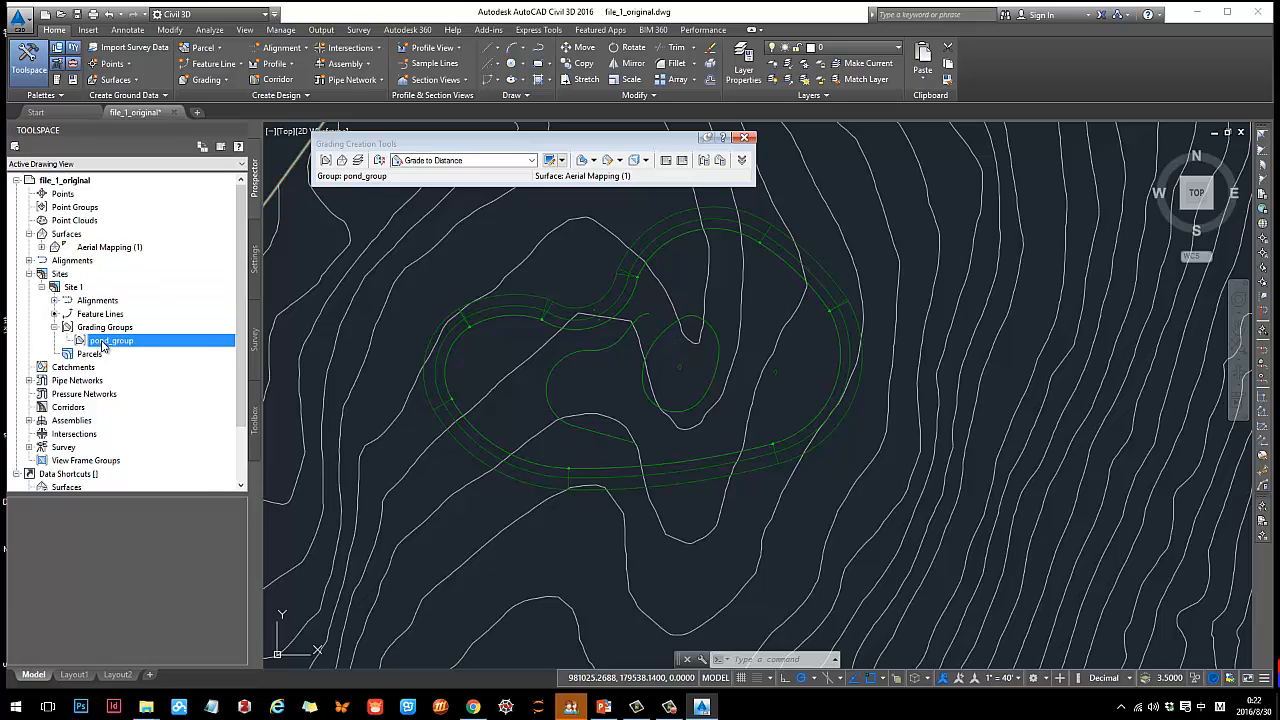
right_click(100, 344)
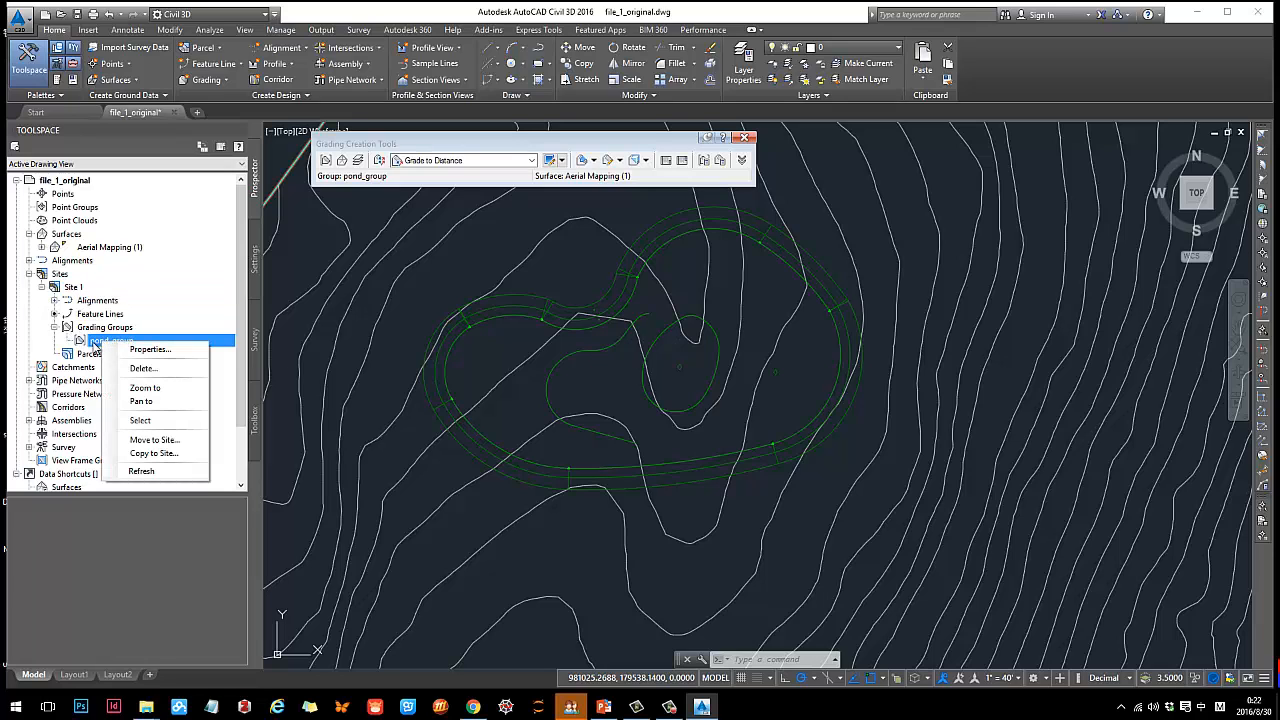
Select the pond's ring gradings, oval infill and main infill, together with all the objects belonging to pond_group.
click(599, 321)
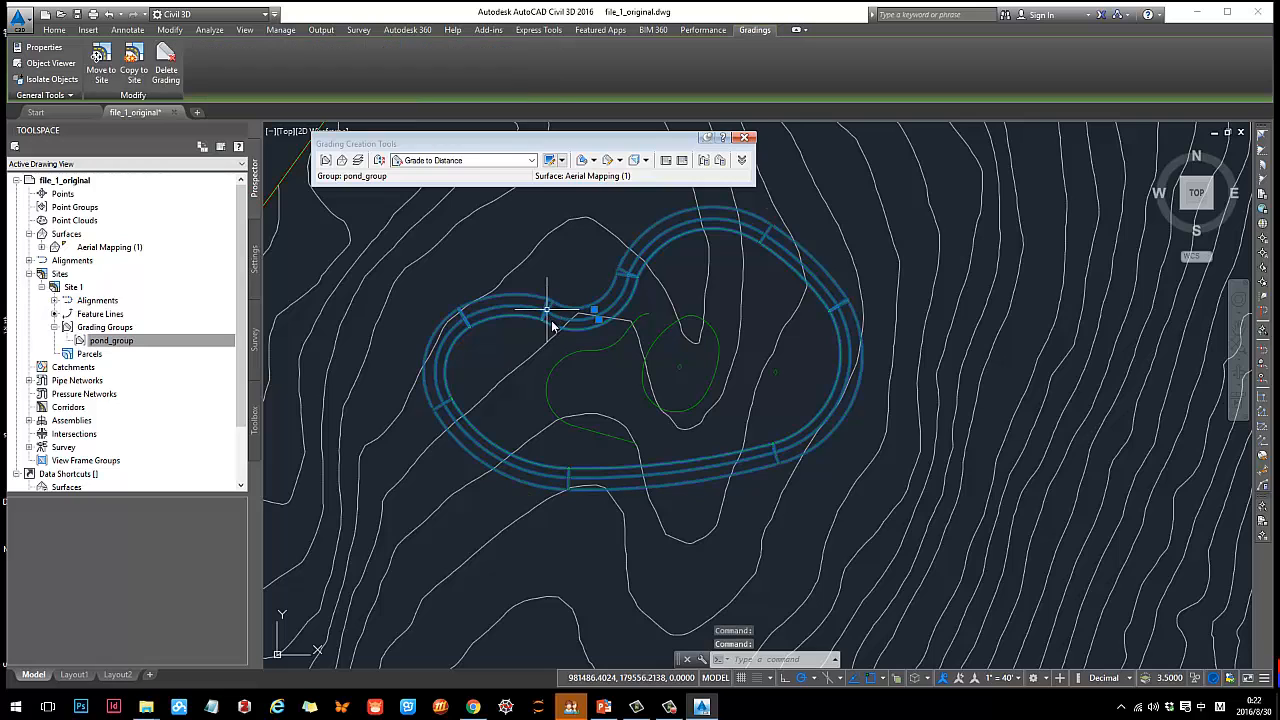
click(565, 370)
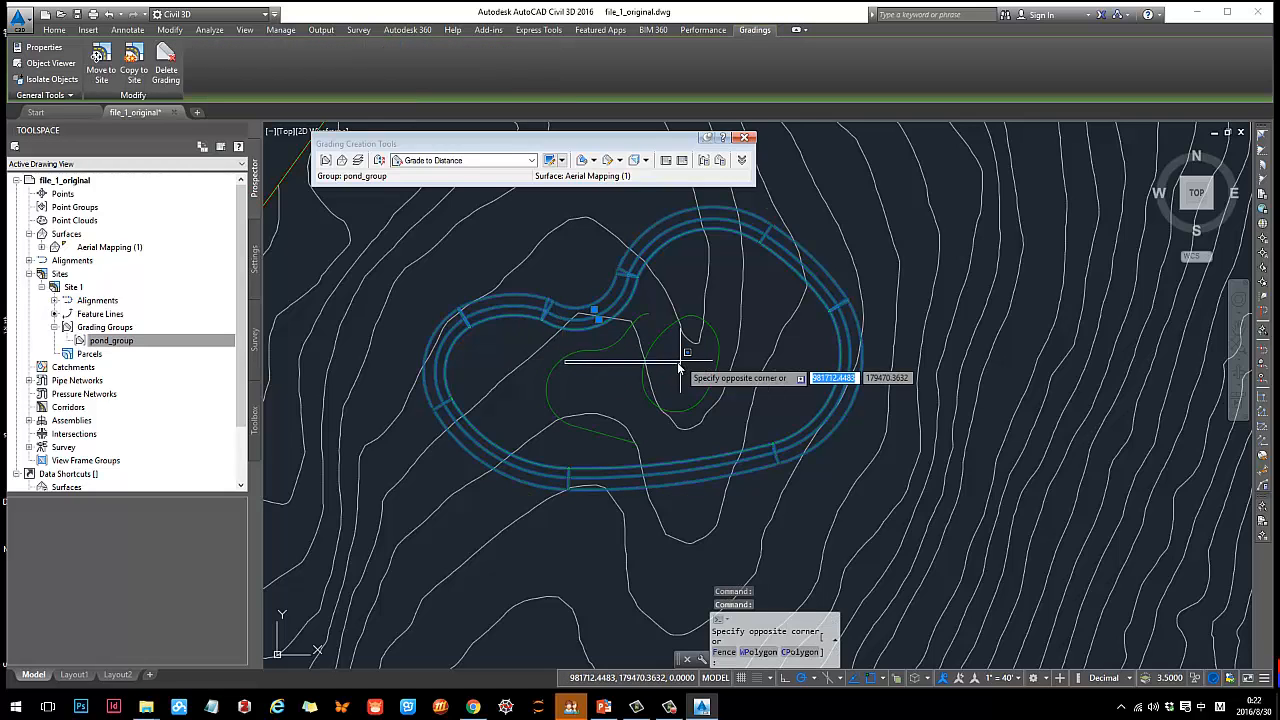
click(720, 380)
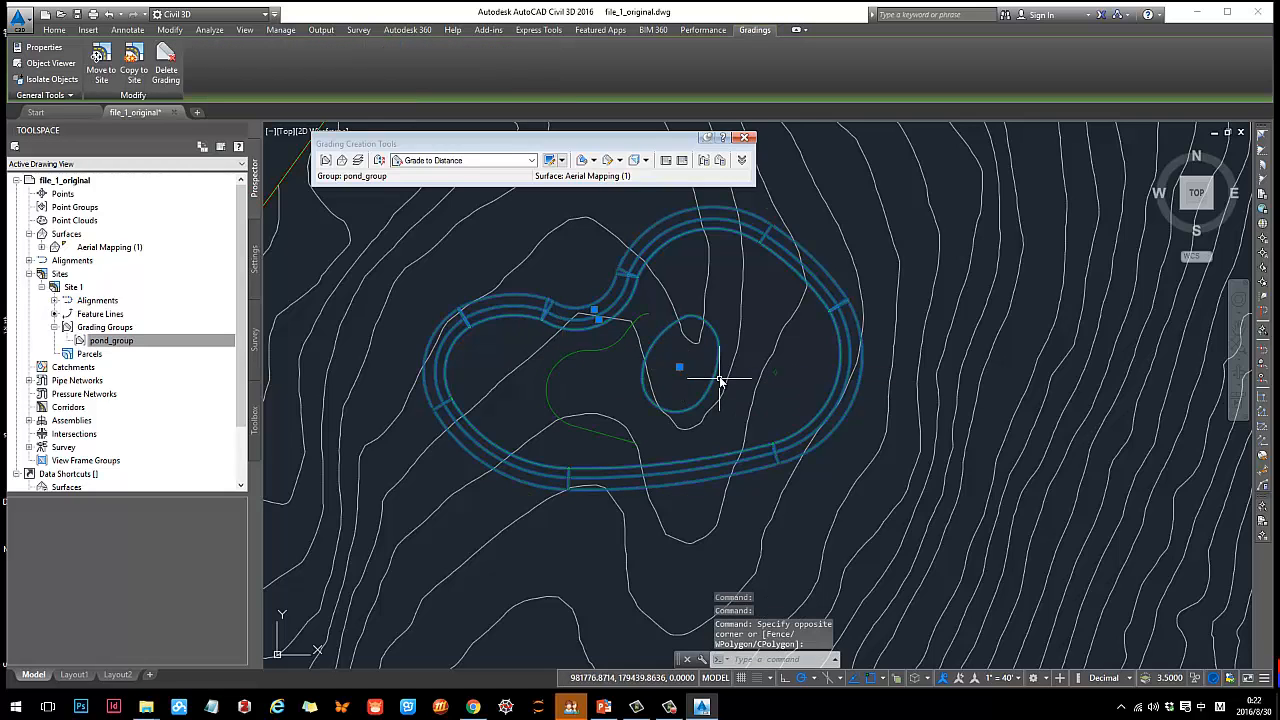
click(775, 372)
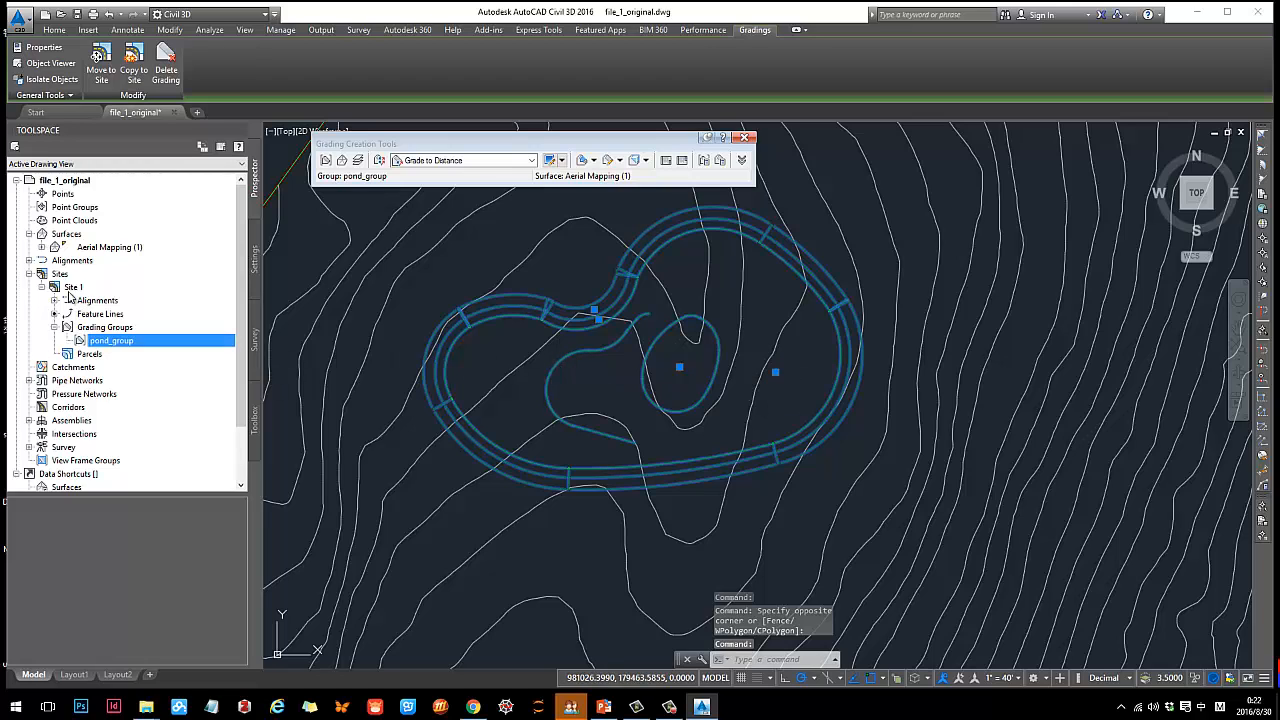
right_click(101, 346)
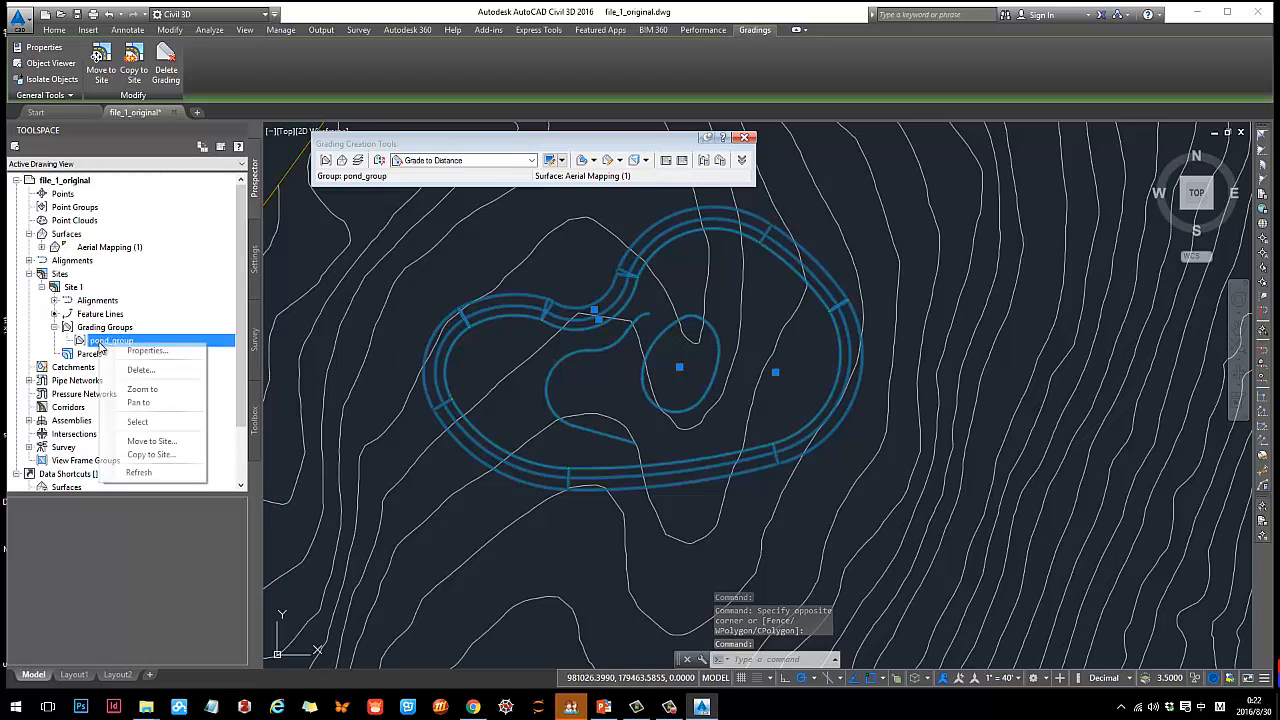
click(137, 421)
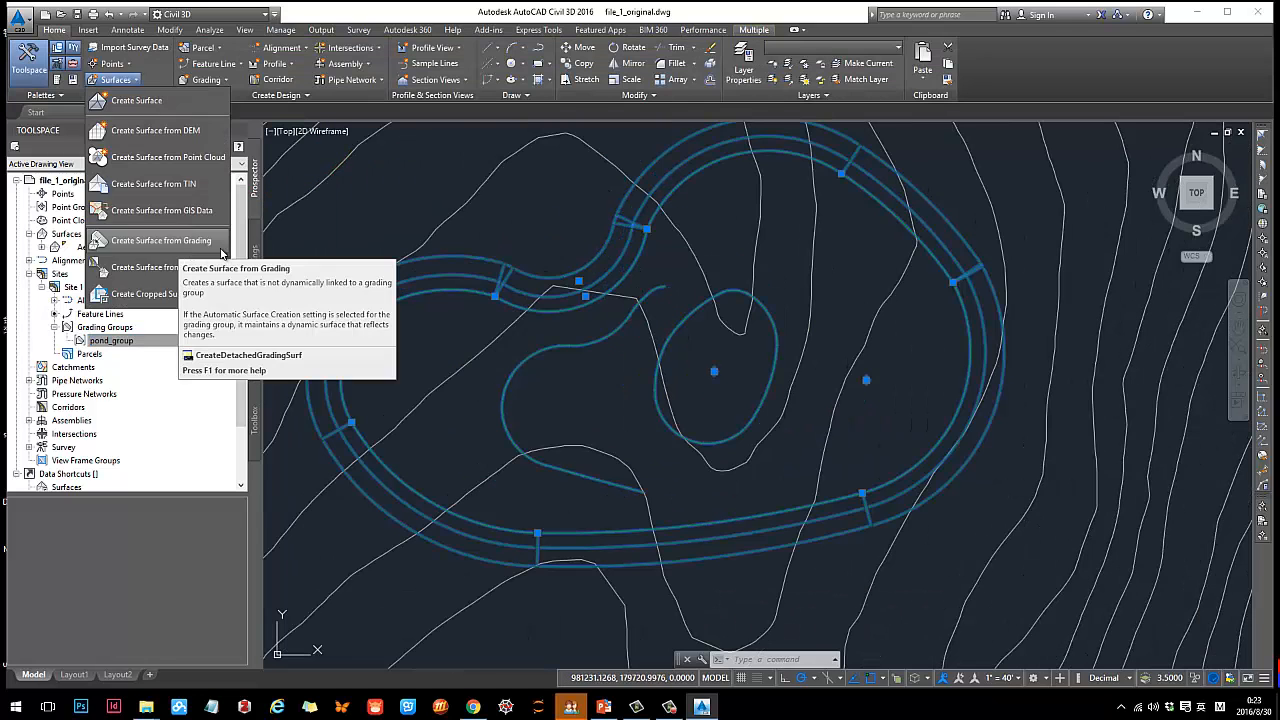
Start a surface from grading, using pond_group in Site 1 as the source grading group.
click(136, 80)
click(136, 80)
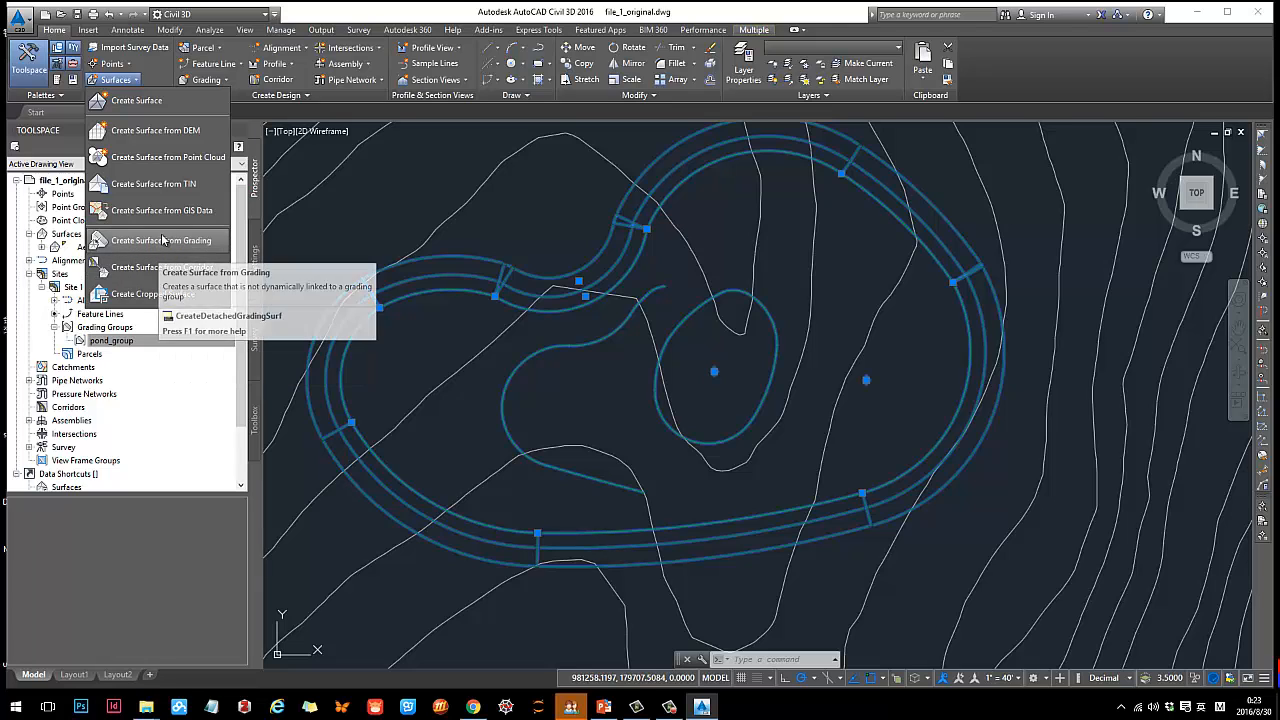
click(161, 243)
drag(617, 271, 498, 207)
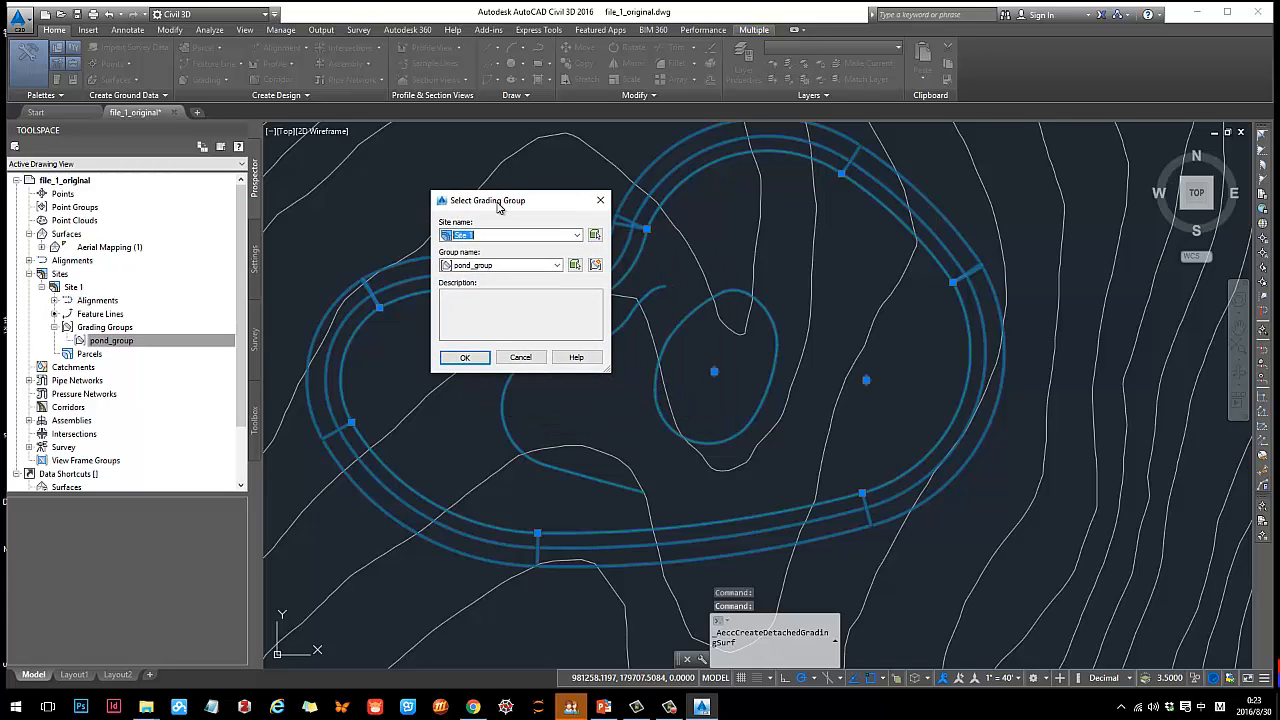
click(557, 265)
click(525, 266)
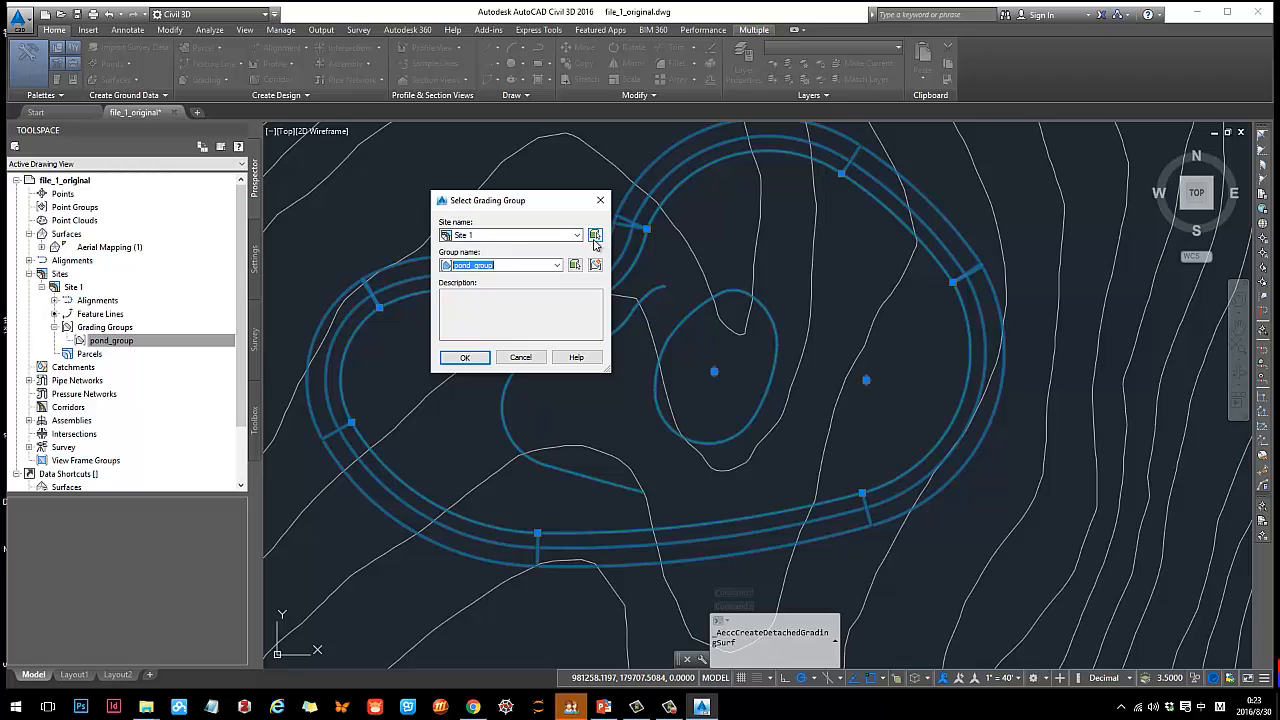
click(465, 360)
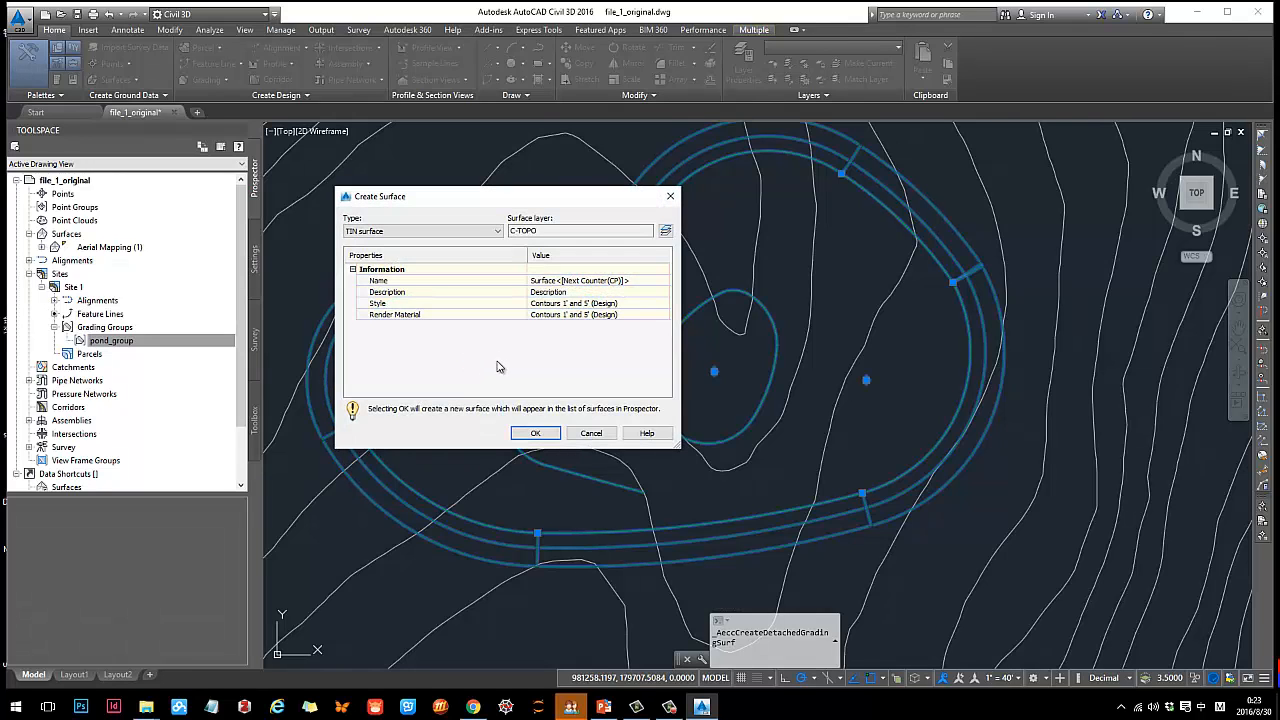
Name the new TIN surface pond_surface and create it with the default layer and style.
click(591, 281)
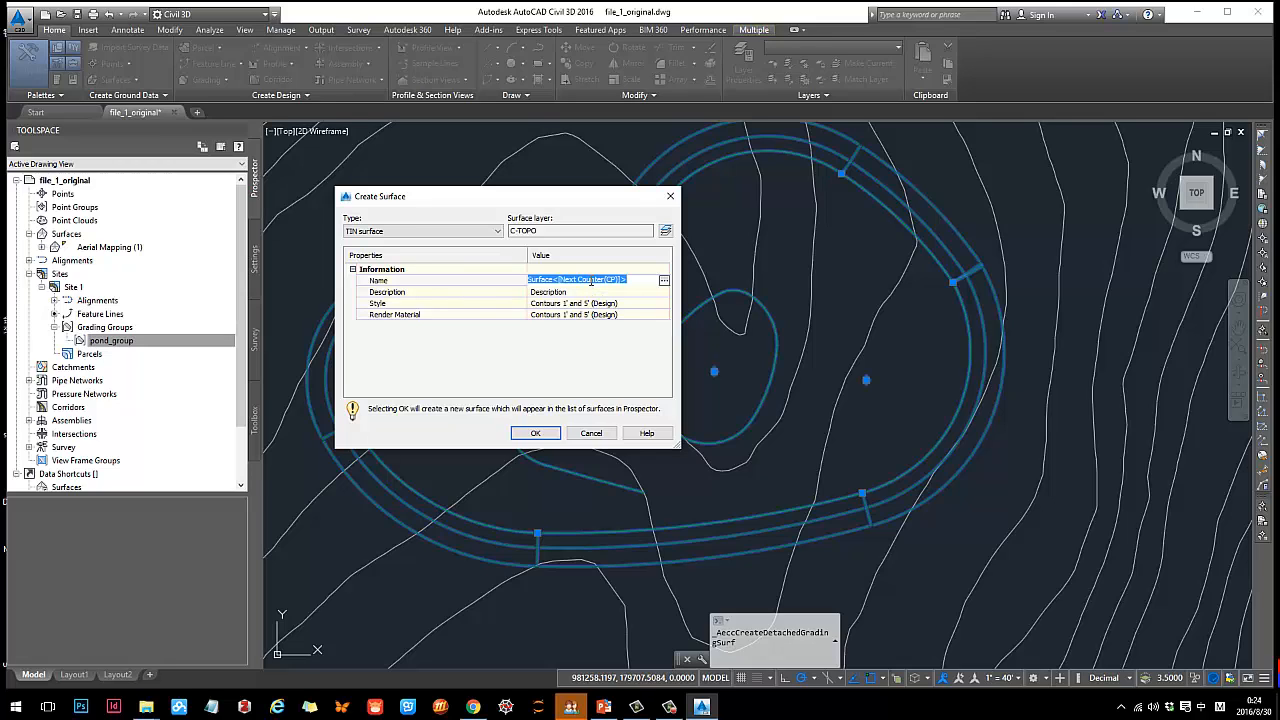
text(pond_surface)
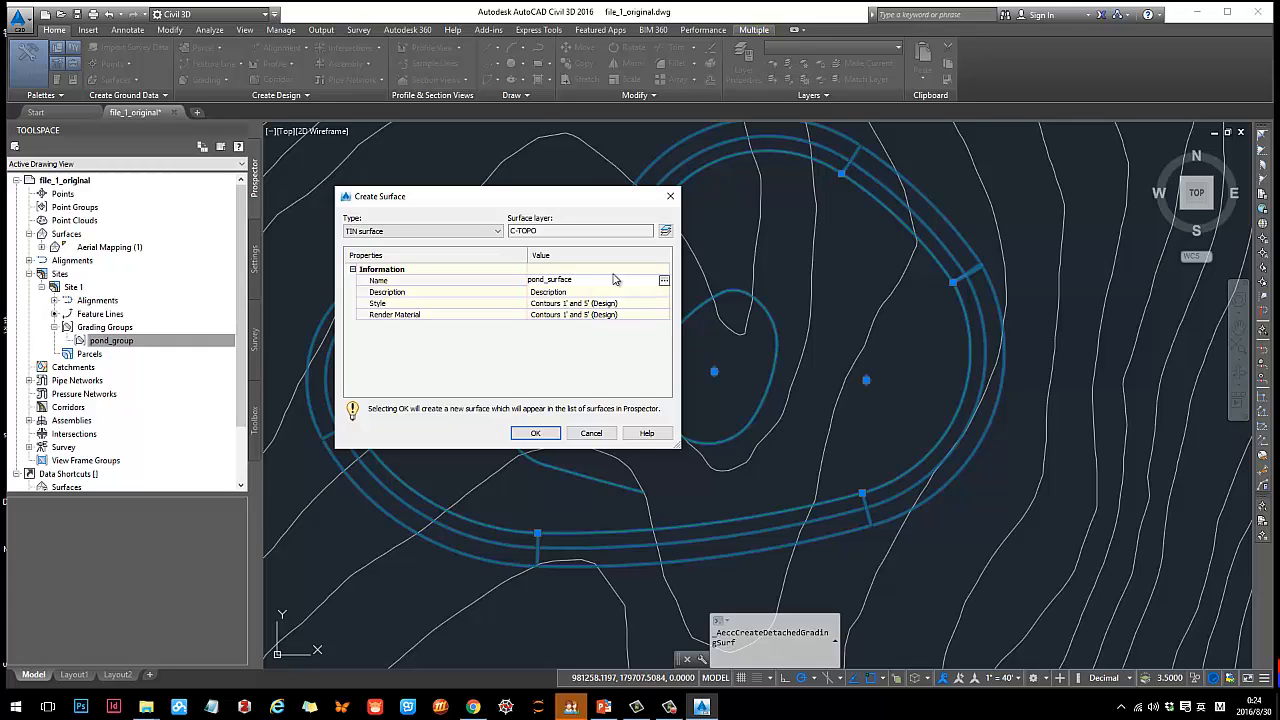
click(498, 364)
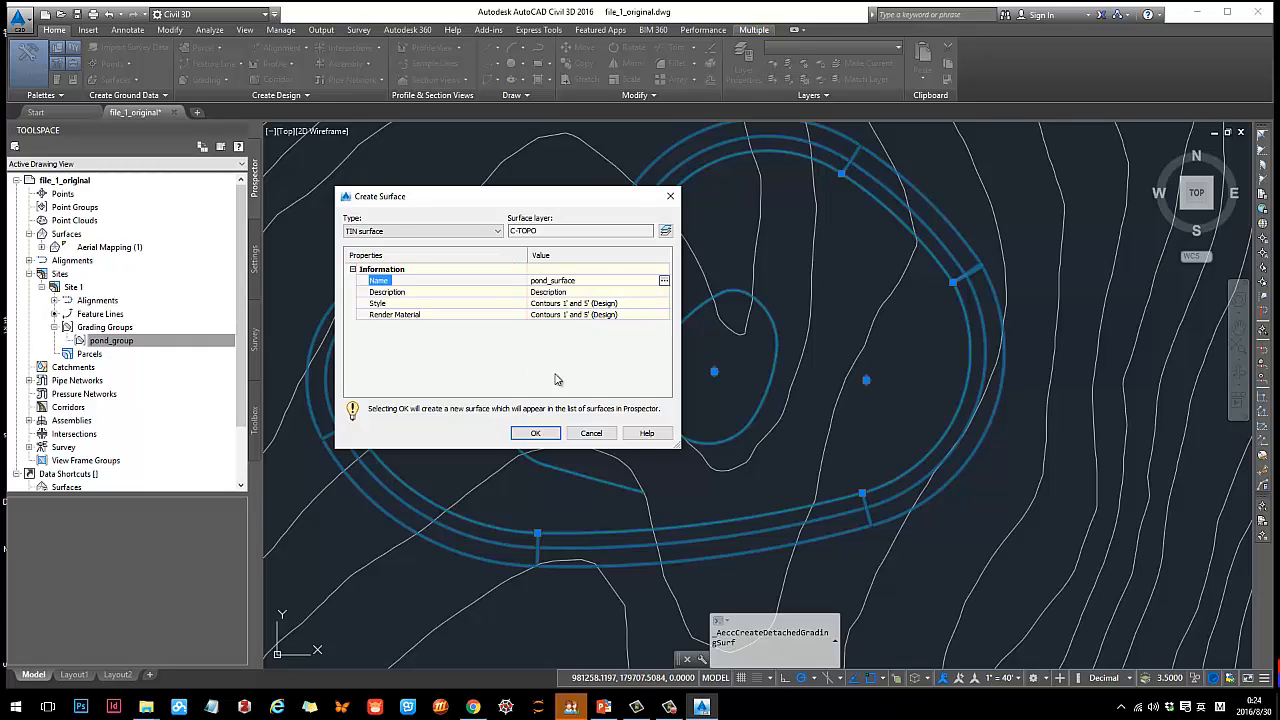
click(535, 433)
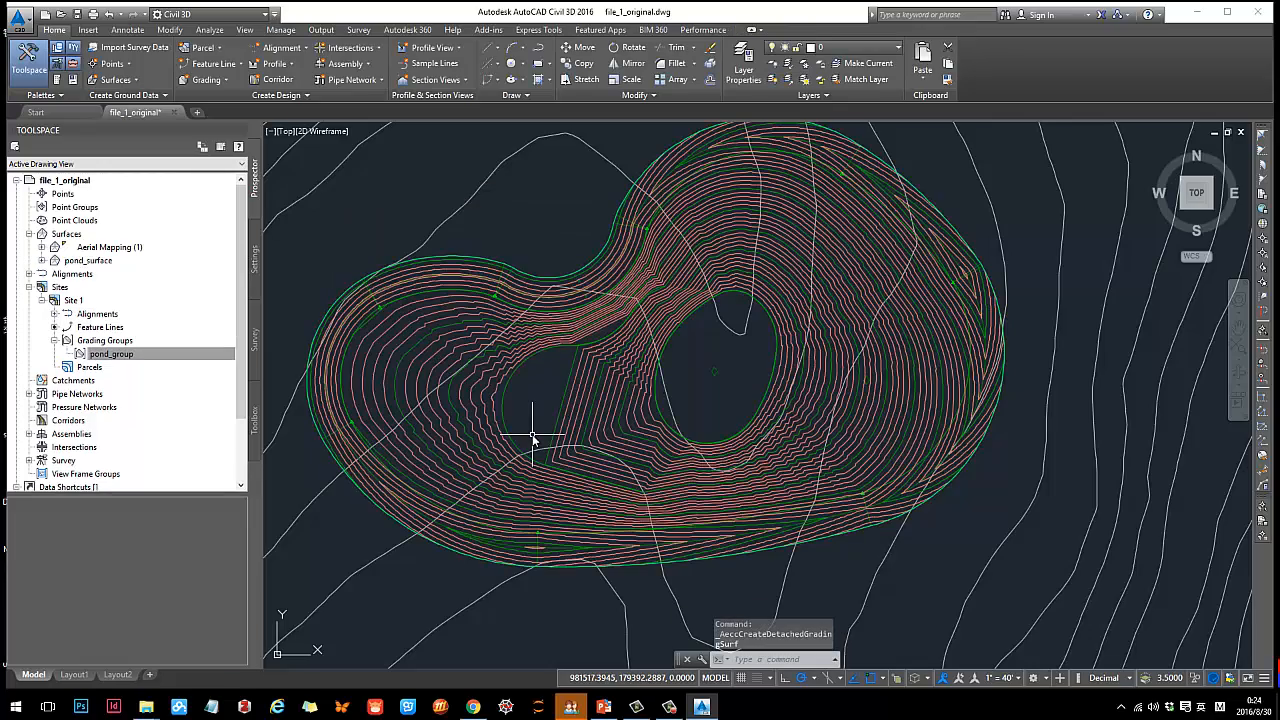
Open the new pond surface in the Object Viewer, examine its triangulation from tilted angles, and close the viewer.
scroll(609, 391, down, 5)
scroll(486, 363, up, 4)
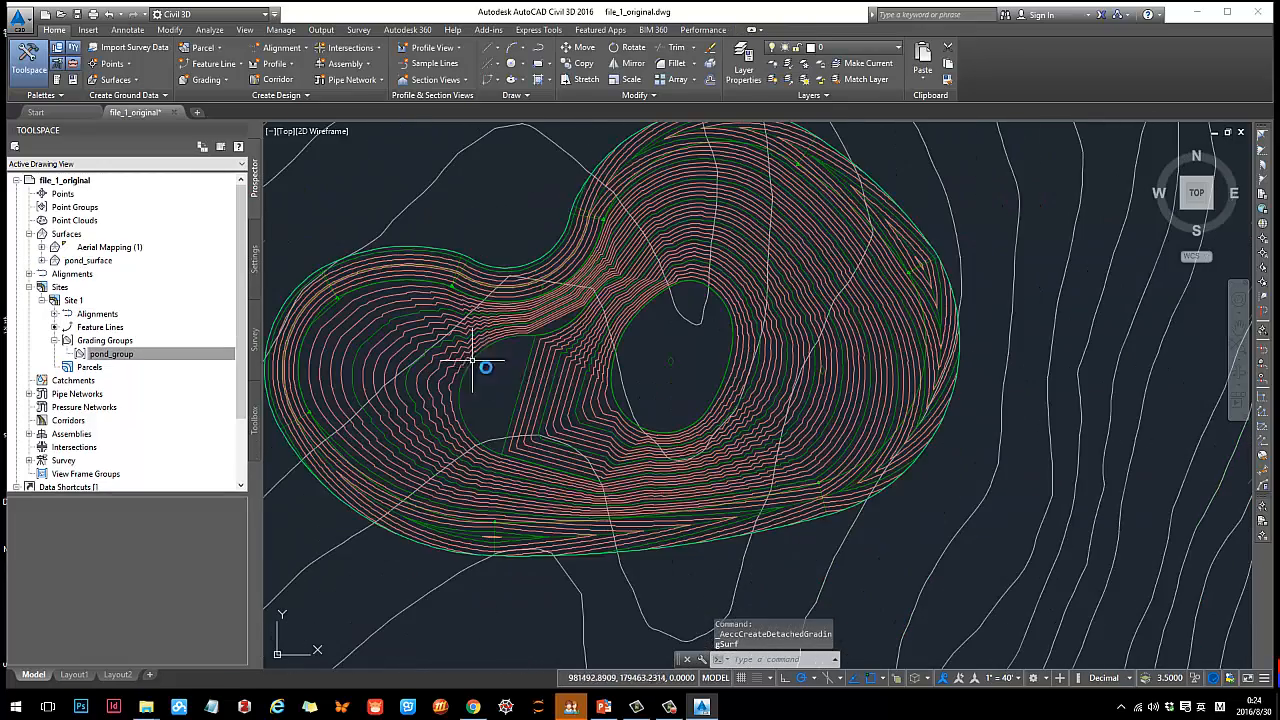
click(570, 360)
right_click(572, 361)
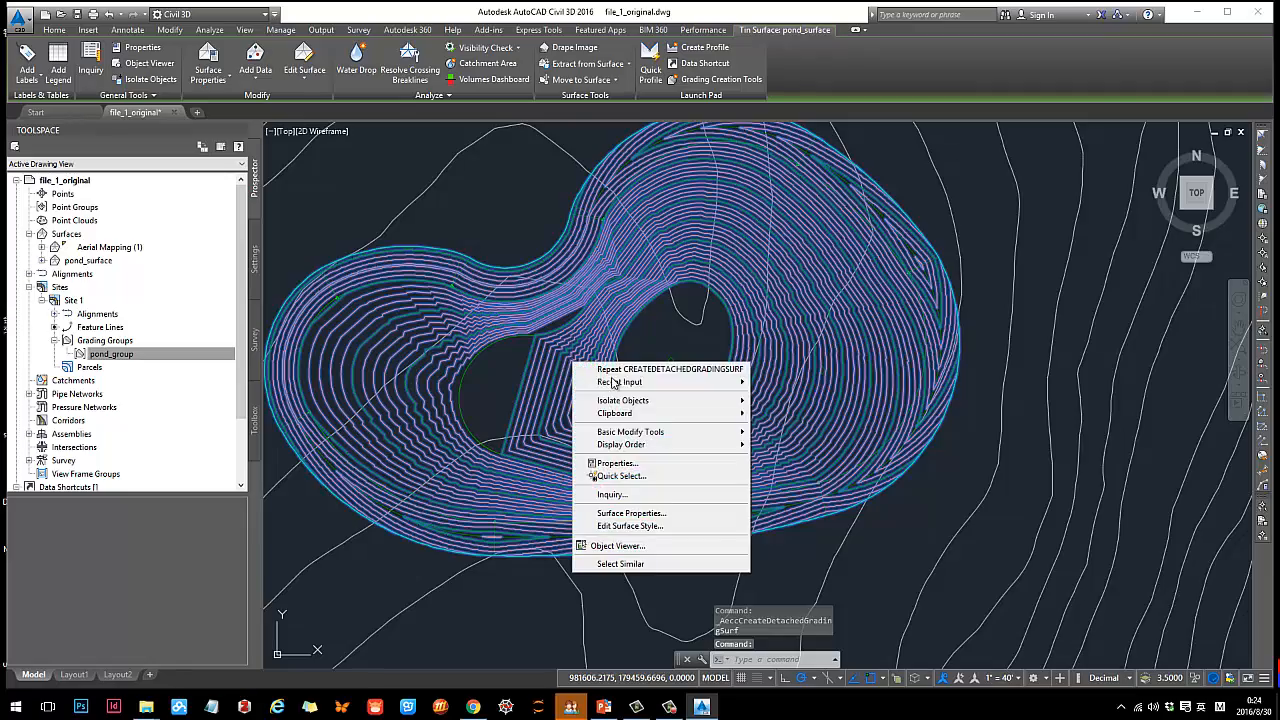
click(617, 545)
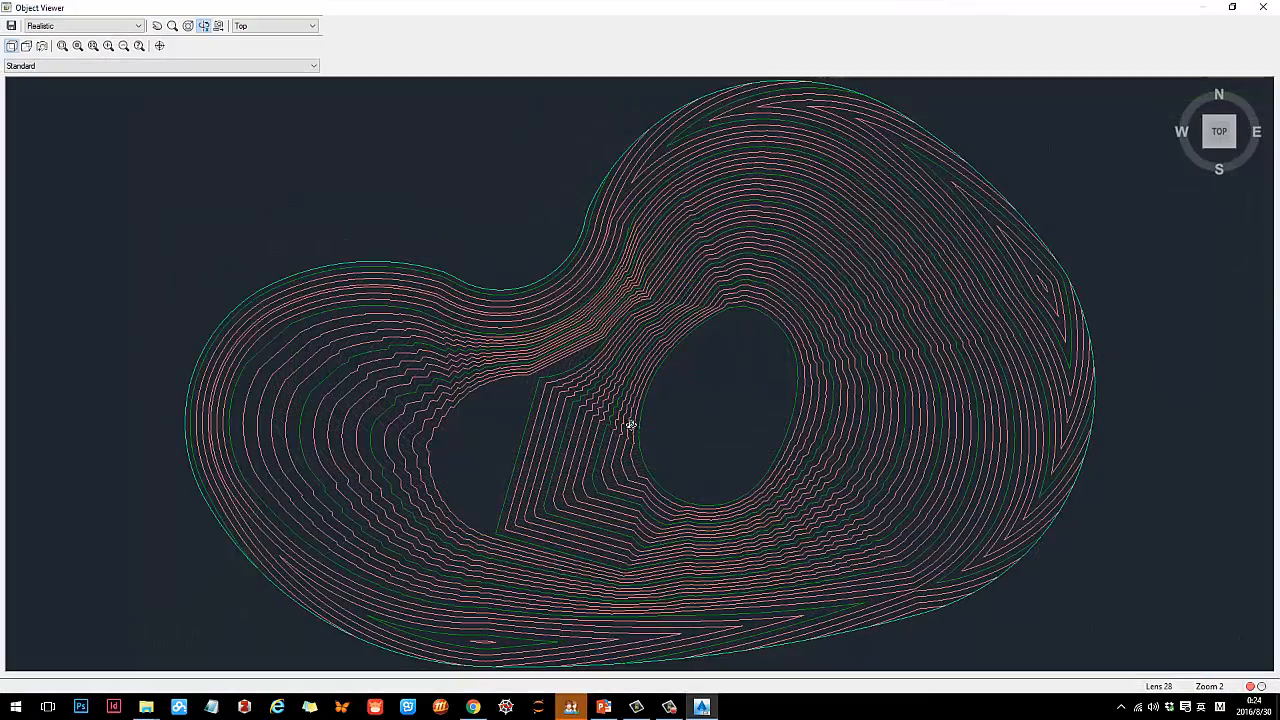
drag(605, 331, 506, 422)
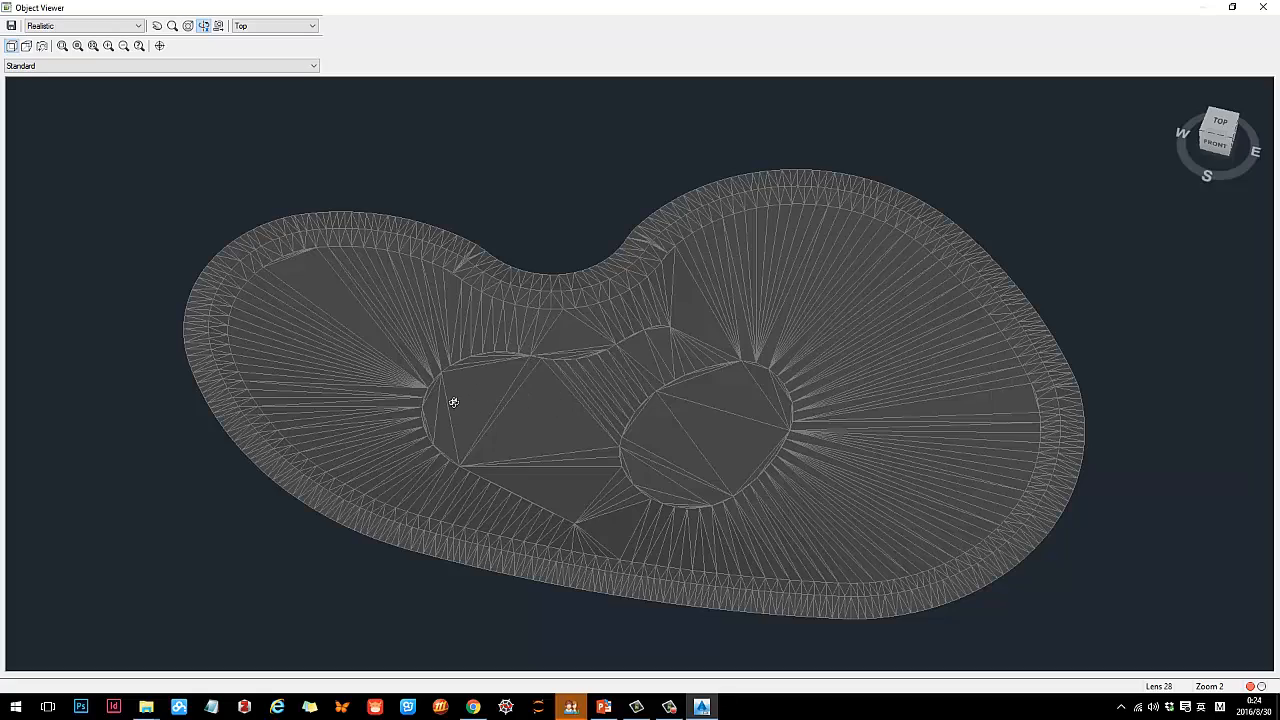
drag(567, 410, 659, 425)
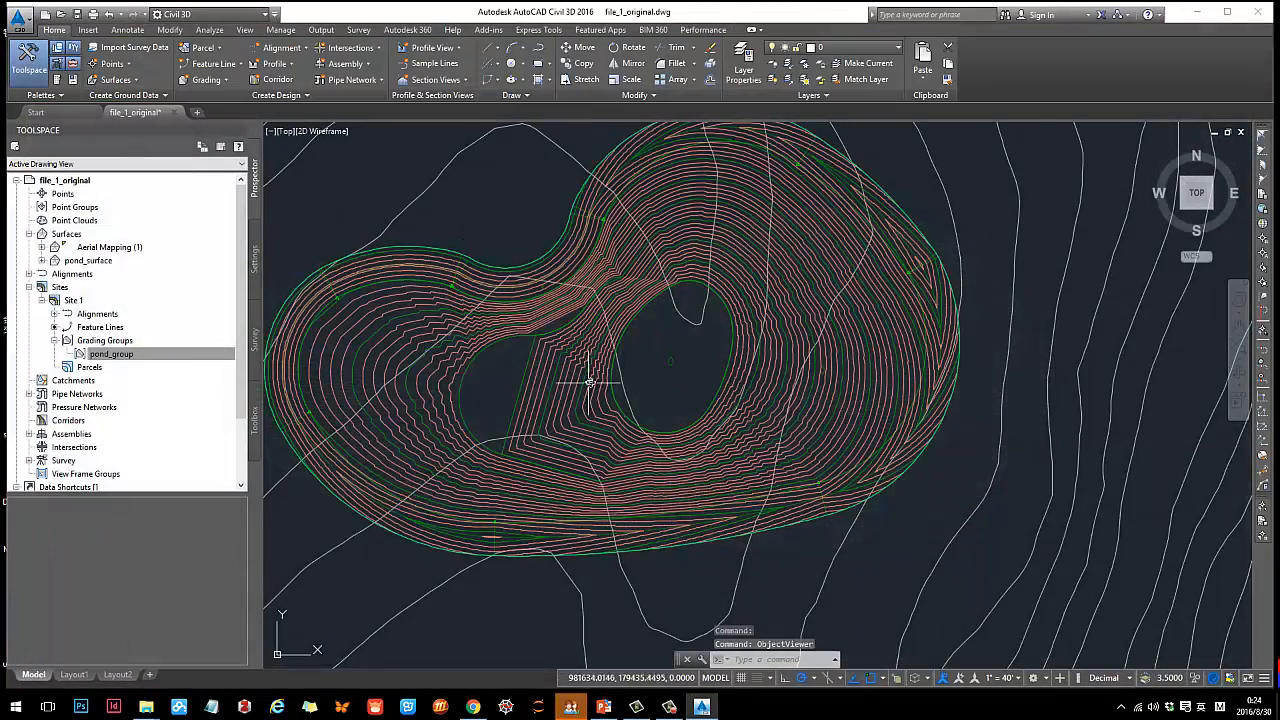
scroll(540, 366, up, 3)
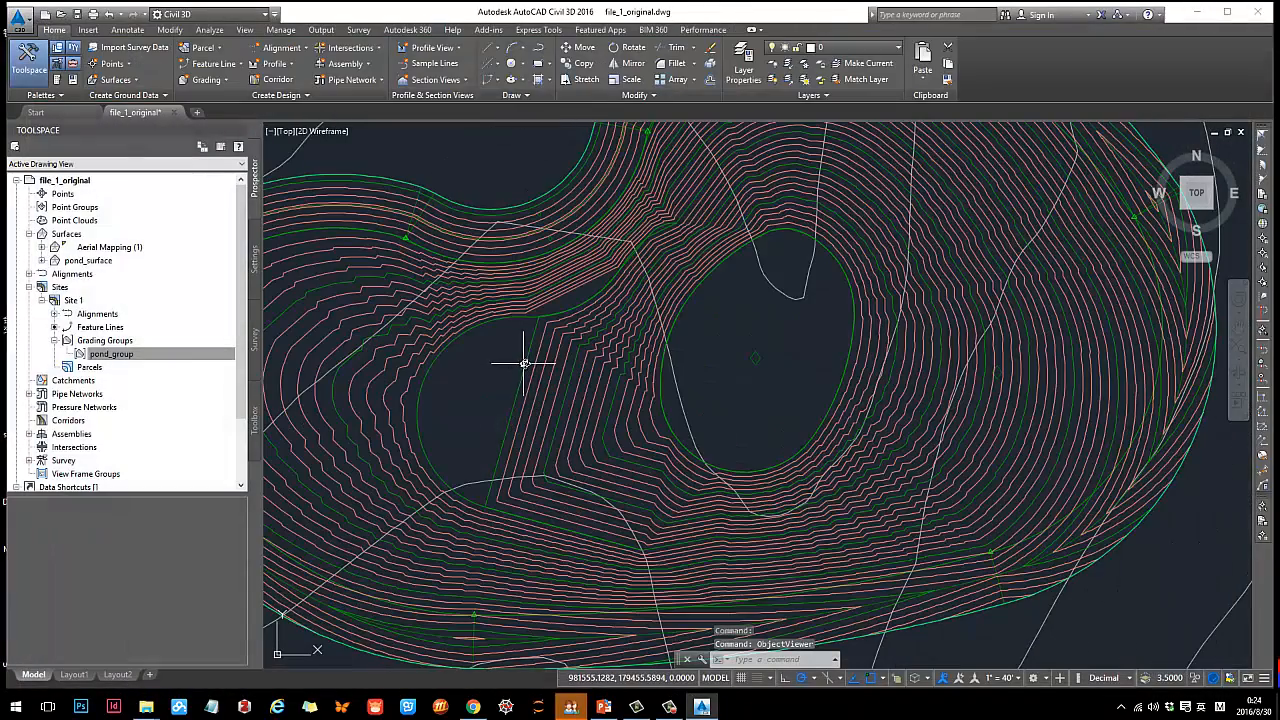
click(522, 363)
click(510, 324)
click(478, 314)
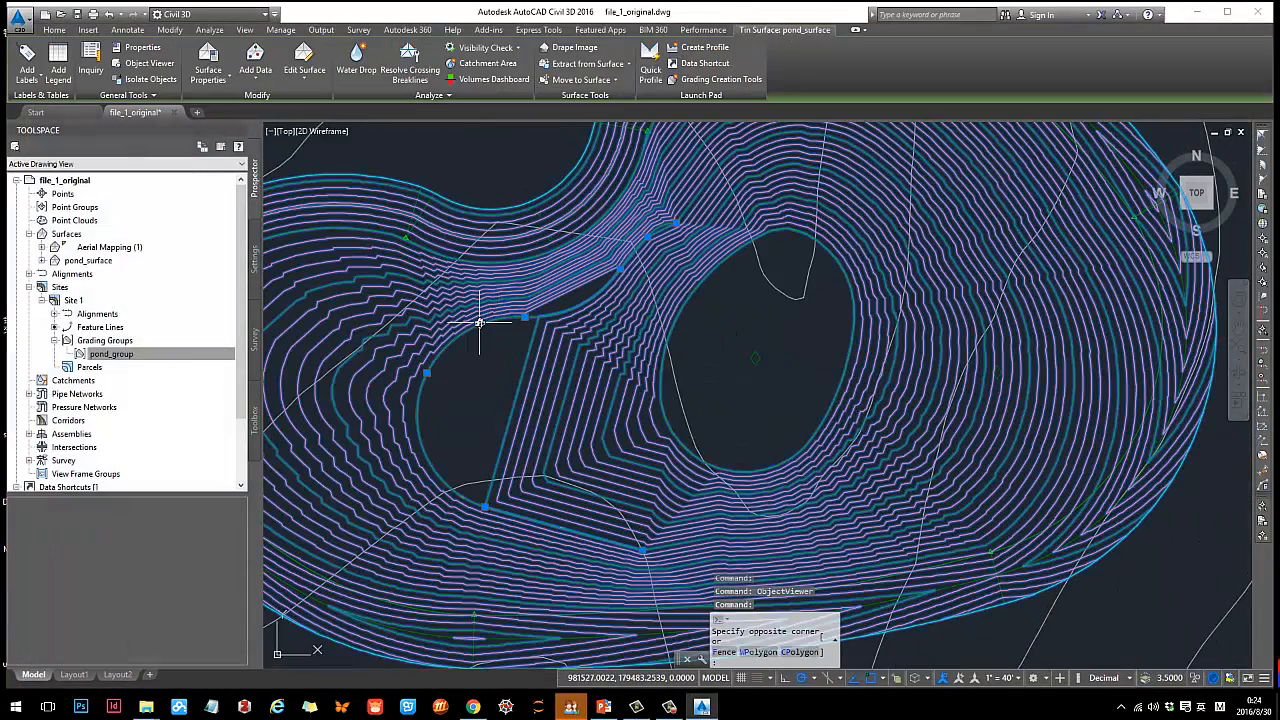
key(Escape)
key(Escape)
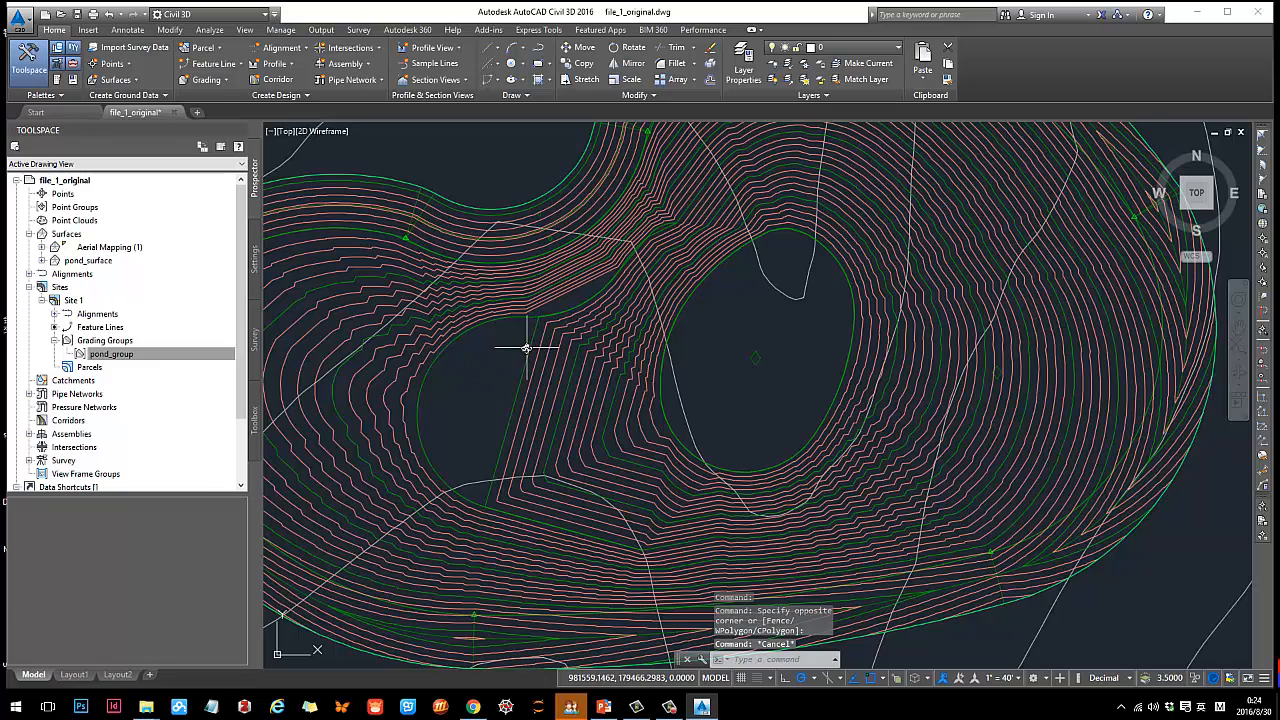
Select the pond surface in plan and open it in the Object Viewer again.
click(530, 349)
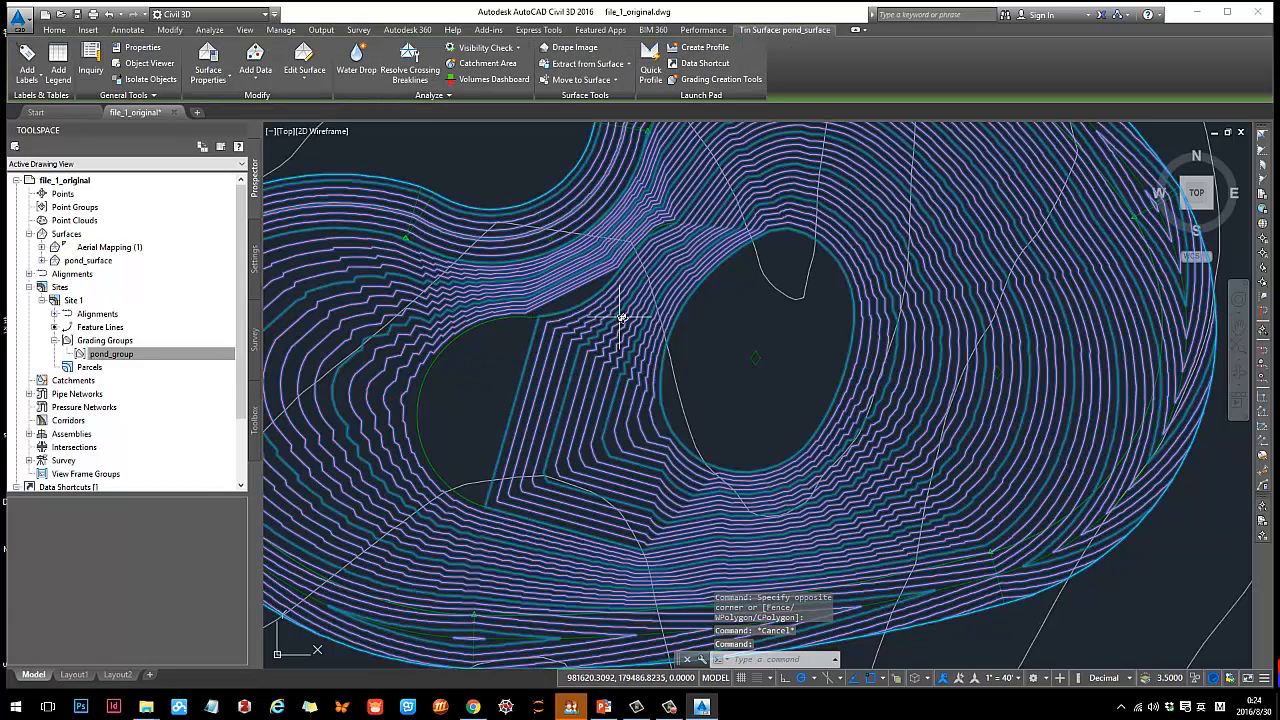
scroll(648, 400, down, 4)
mouse_move(649, 394)
middle_down()
mouse_move(654, 317)
mouse_move(634, 429)
middle_up()
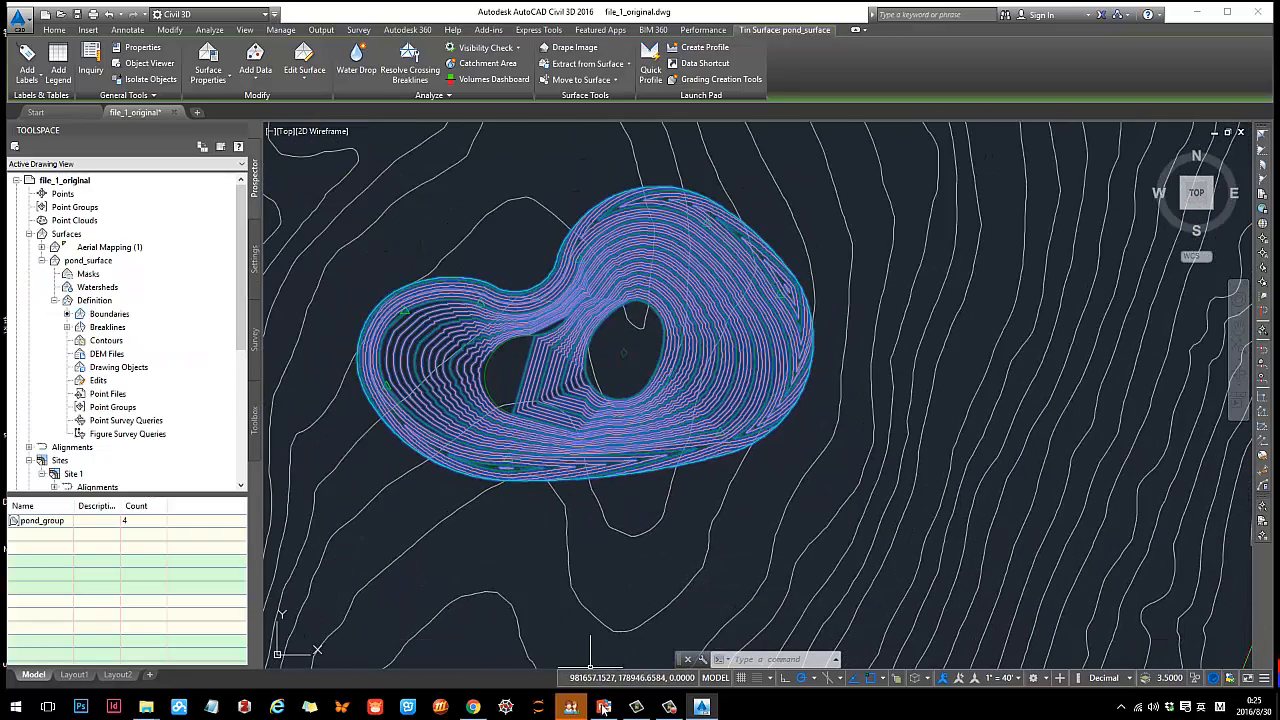
click(603, 708)
click(603, 708)
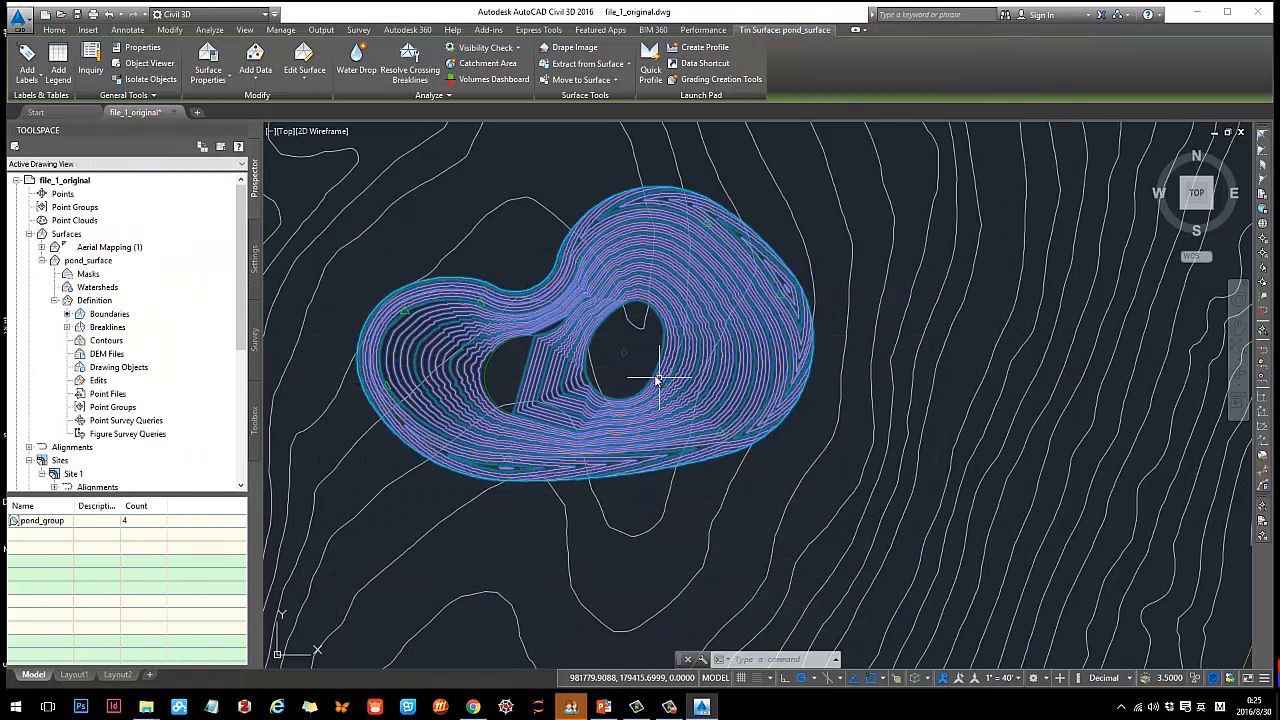
right_click(727, 292)
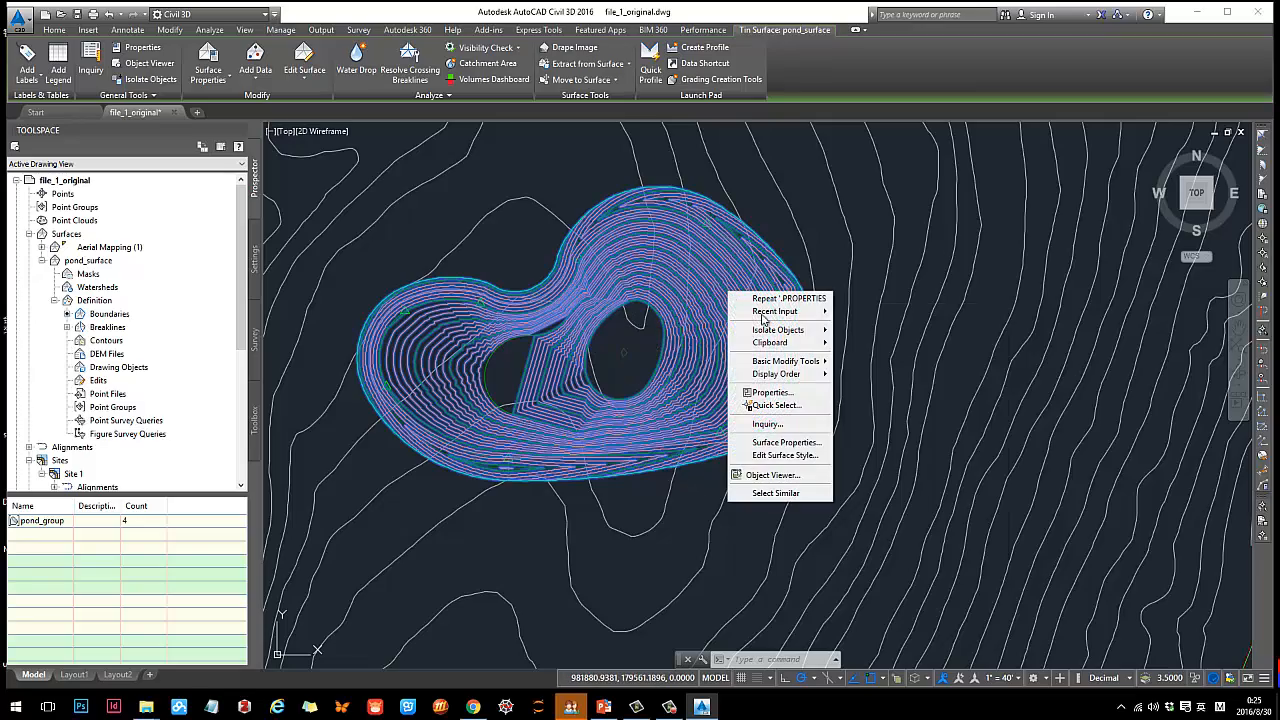
click(773, 475)
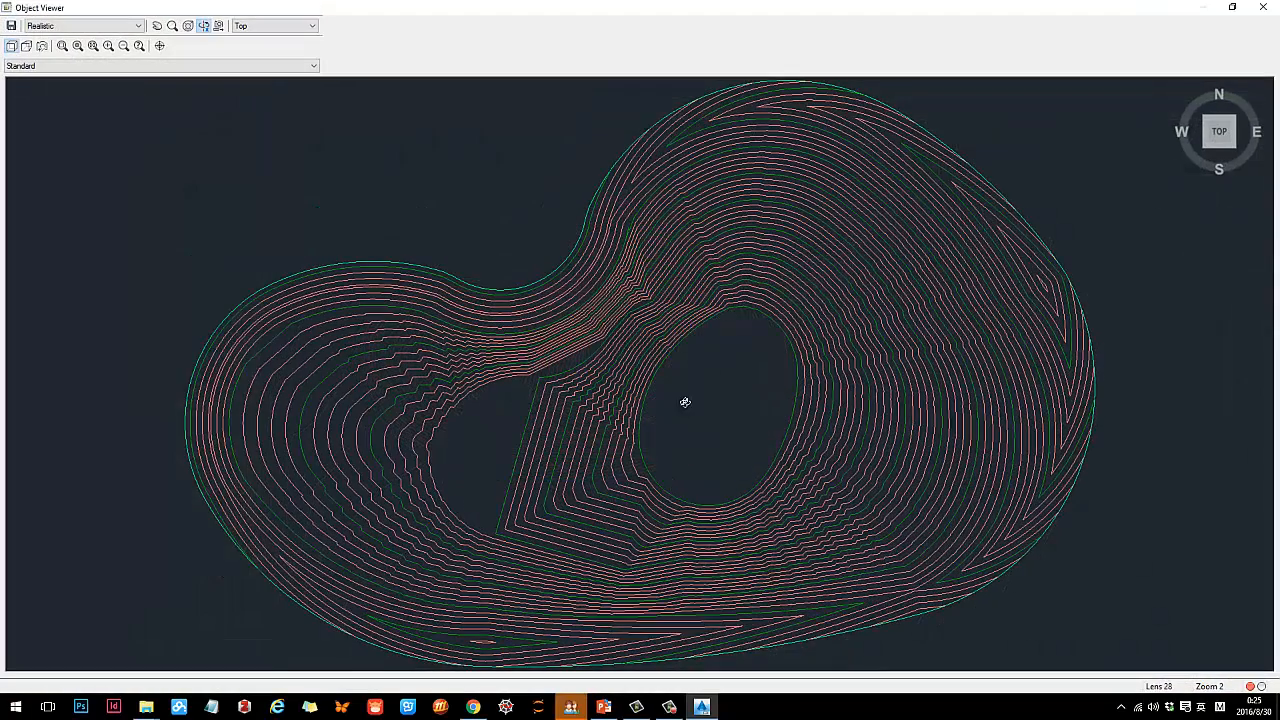
Tilt the pond surface in the Object Viewer to examine its basin and triangulated sides, and close the viewer.
drag(686, 400, 707, 372)
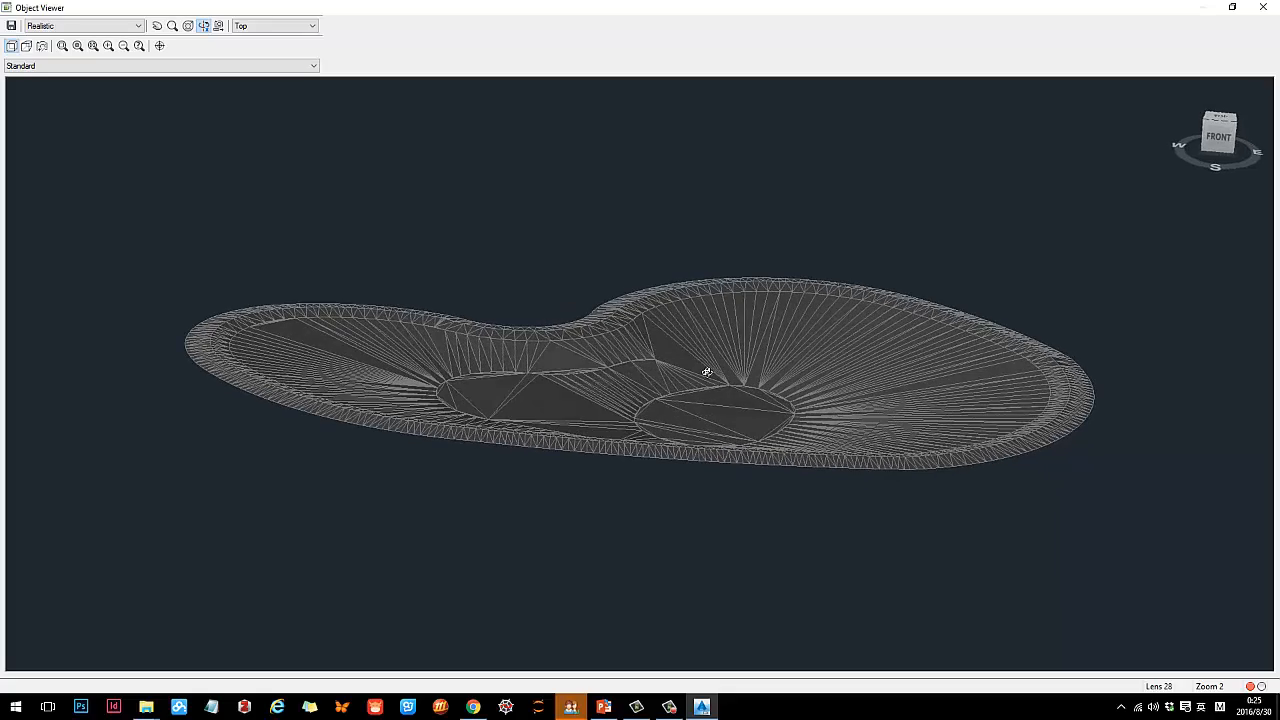
drag(811, 365, 769, 393)
key(Escape)
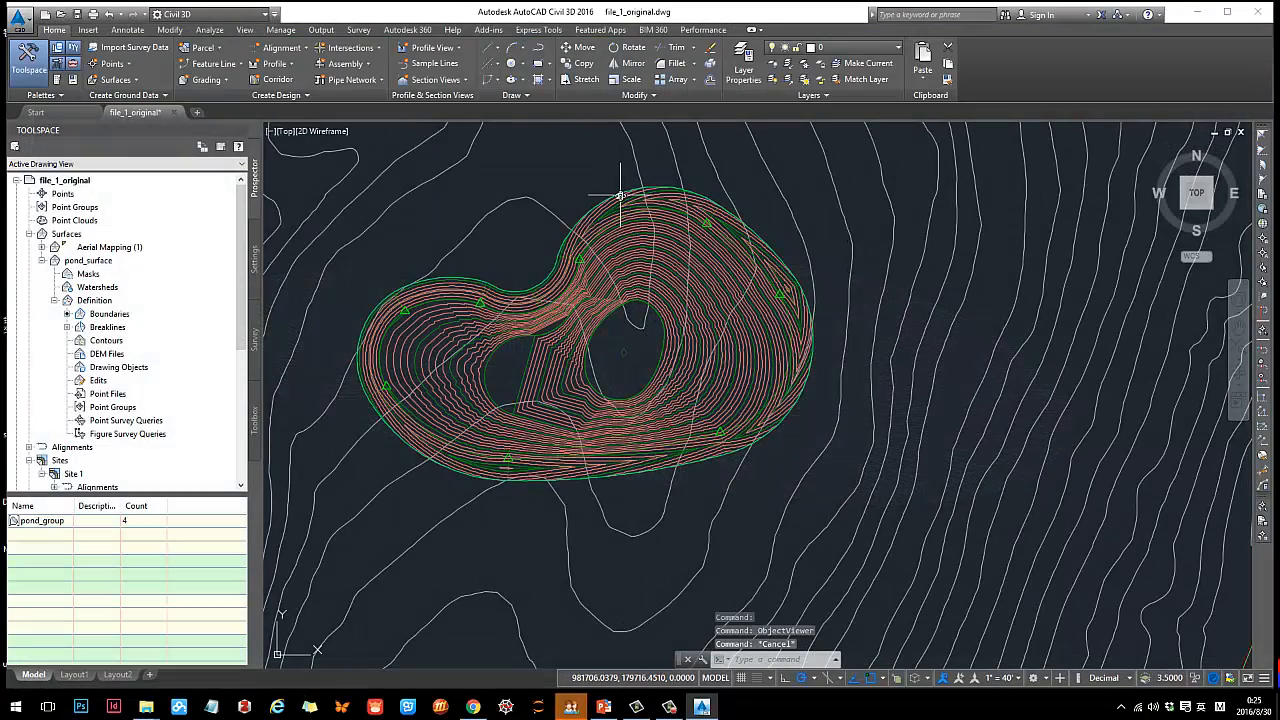
Start the Grading Creation Tools for pond_group, collapse the parameter list and set the grading criteria to Grade to Surface.
scroll(596, 228, down, 2)
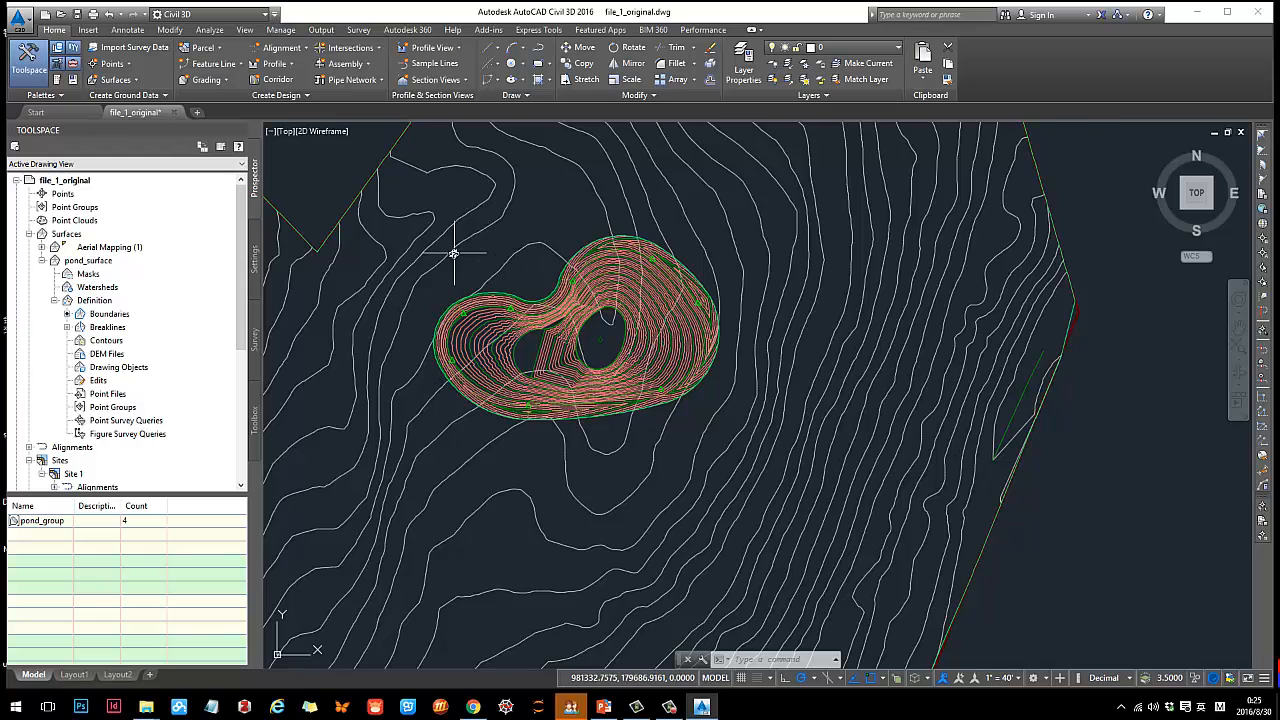
scroll(453, 254, up, 2)
click(226, 80)
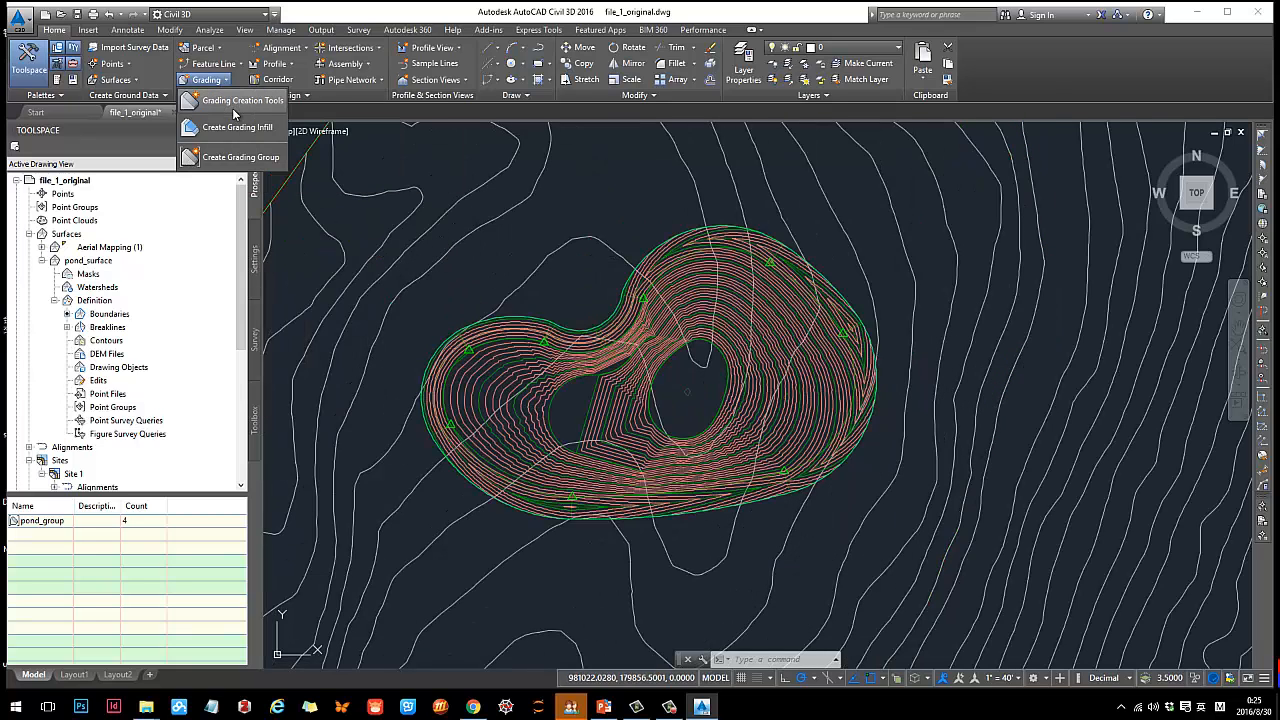
click(236, 102)
drag(478, 147, 404, 152)
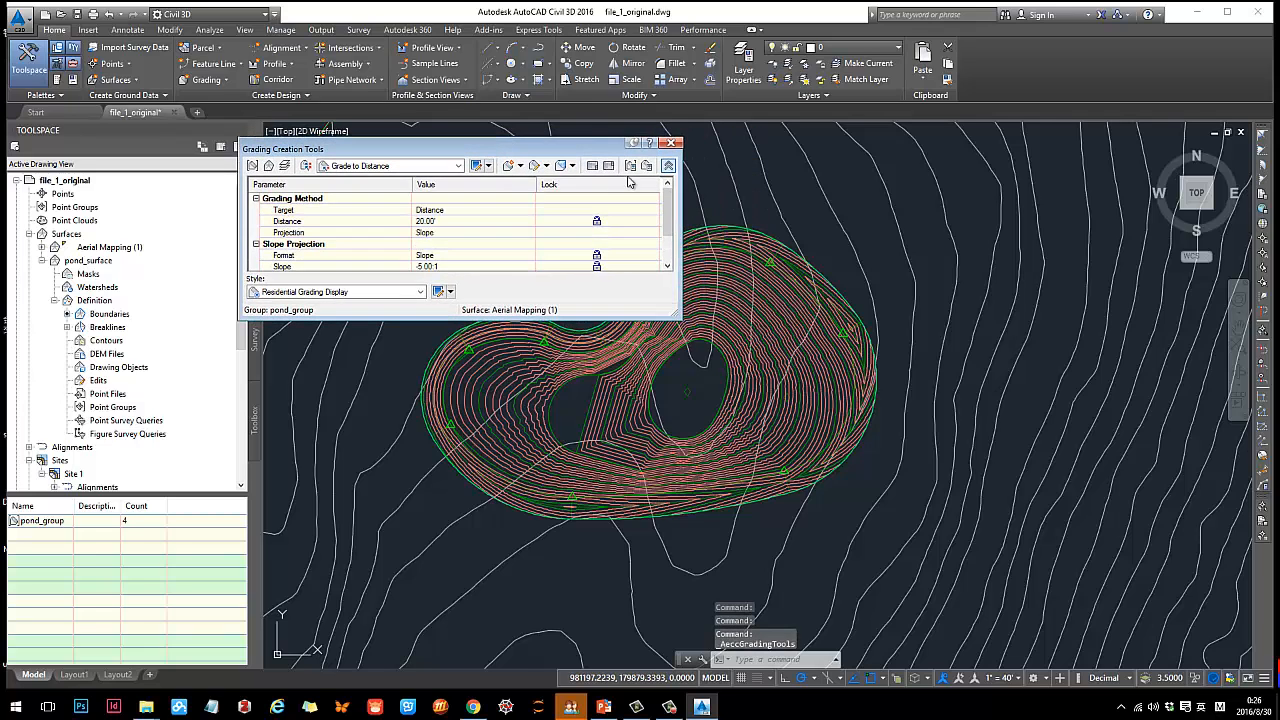
click(668, 165)
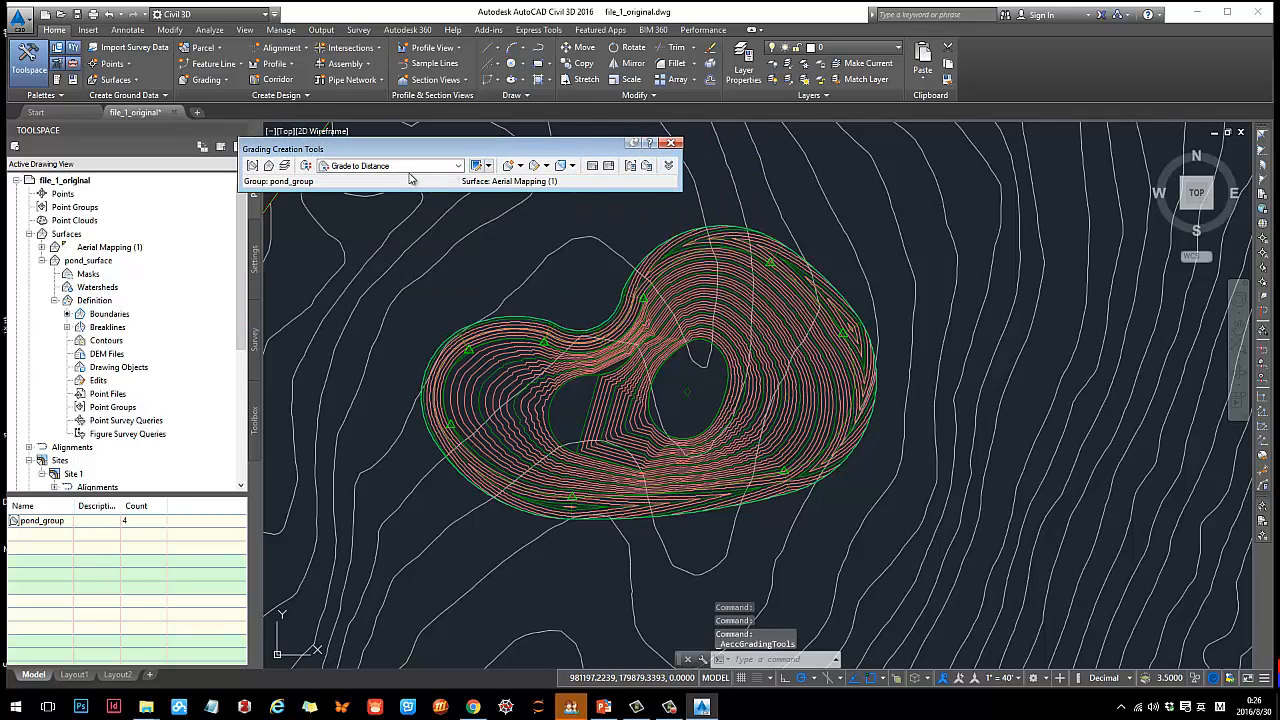
click(456, 166)
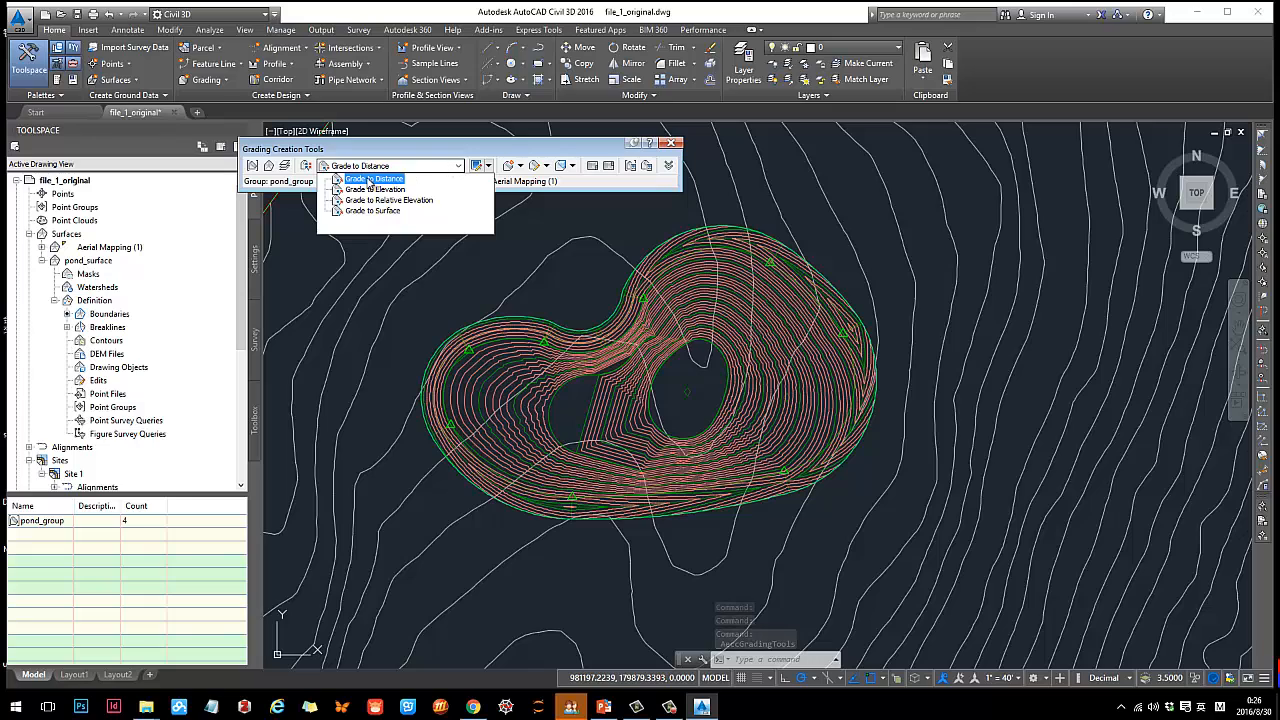
click(380, 212)
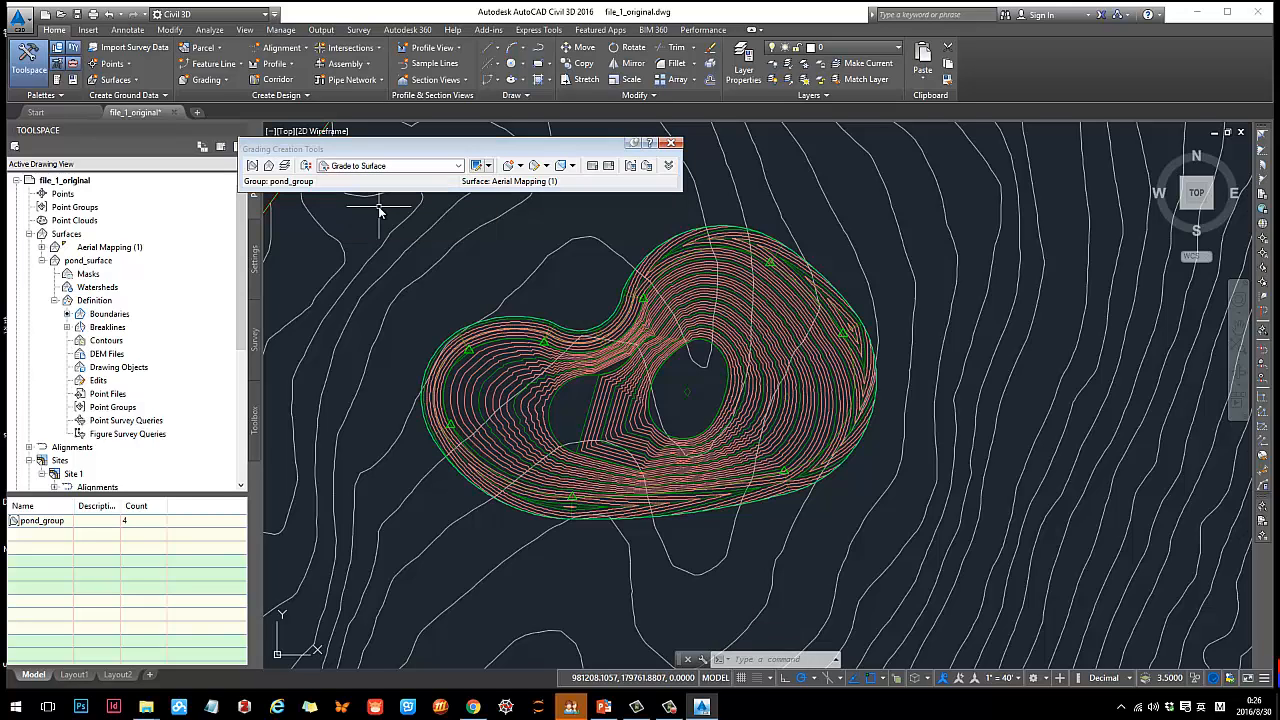
Grade the pond's outer edge to the Aerial Mapping (1) surface along its entire length, with cut and fill slopes of 3.00:1.
click(520, 167)
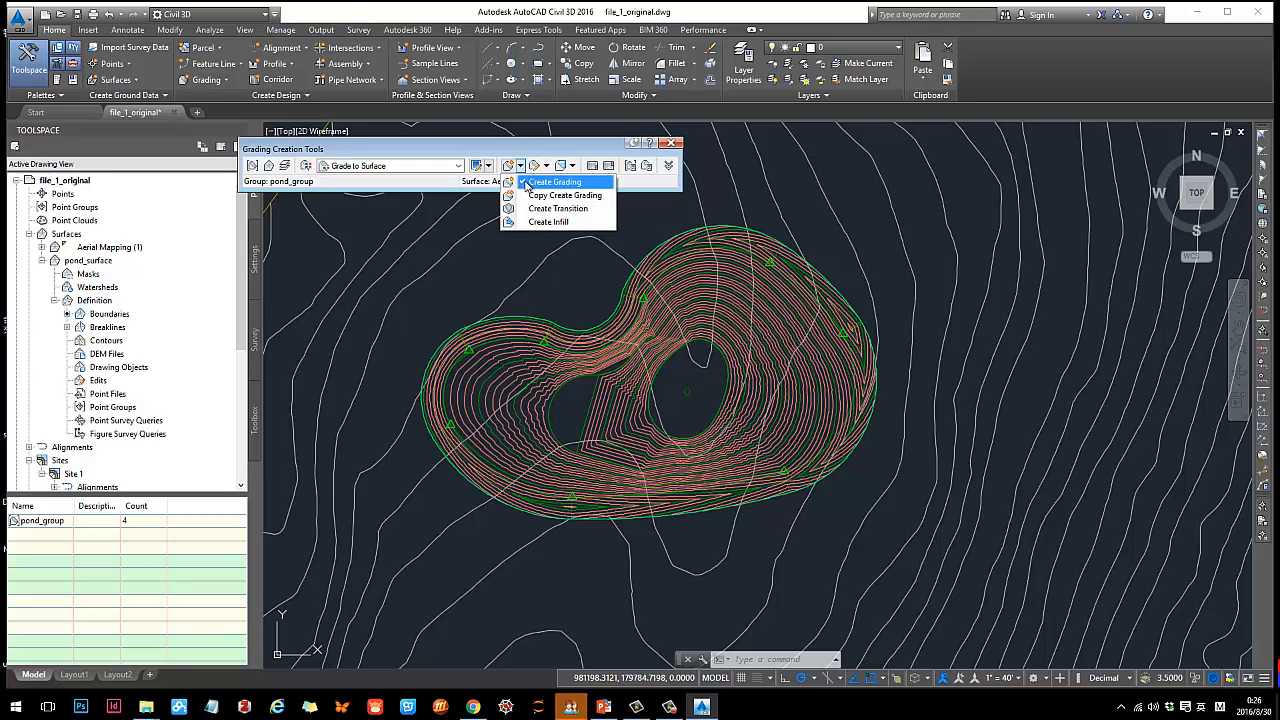
click(553, 182)
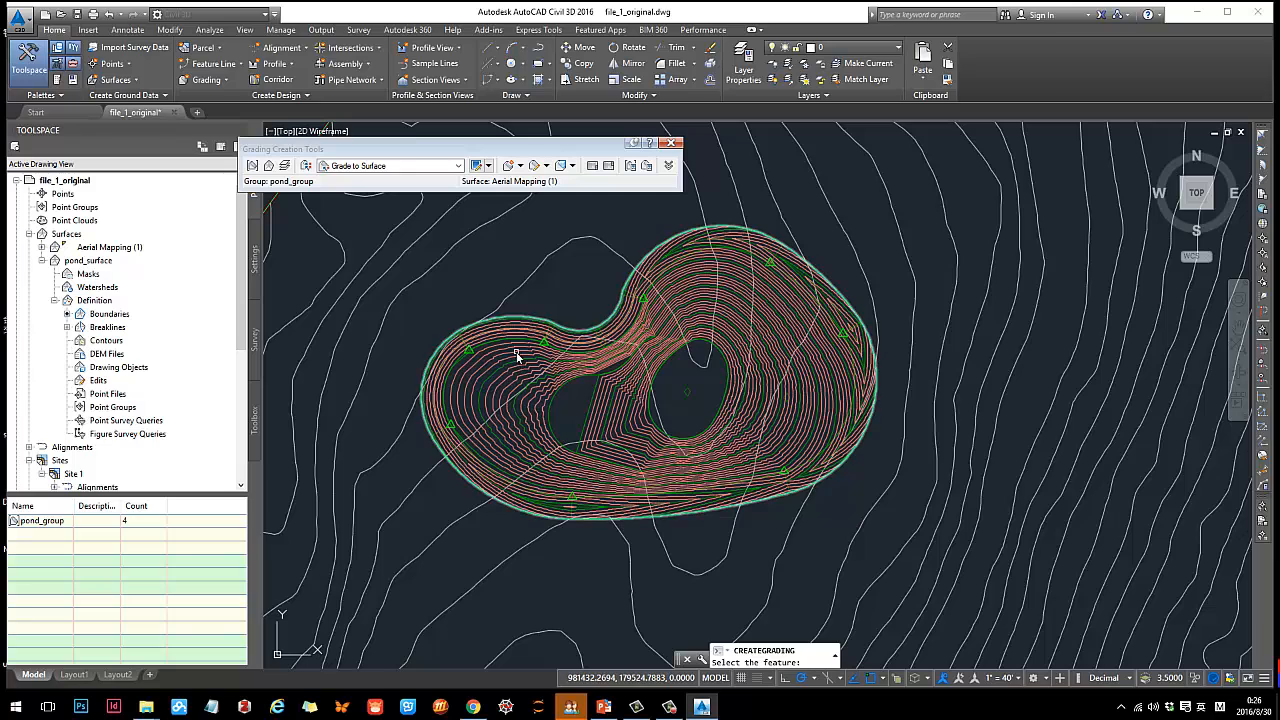
click(562, 330)
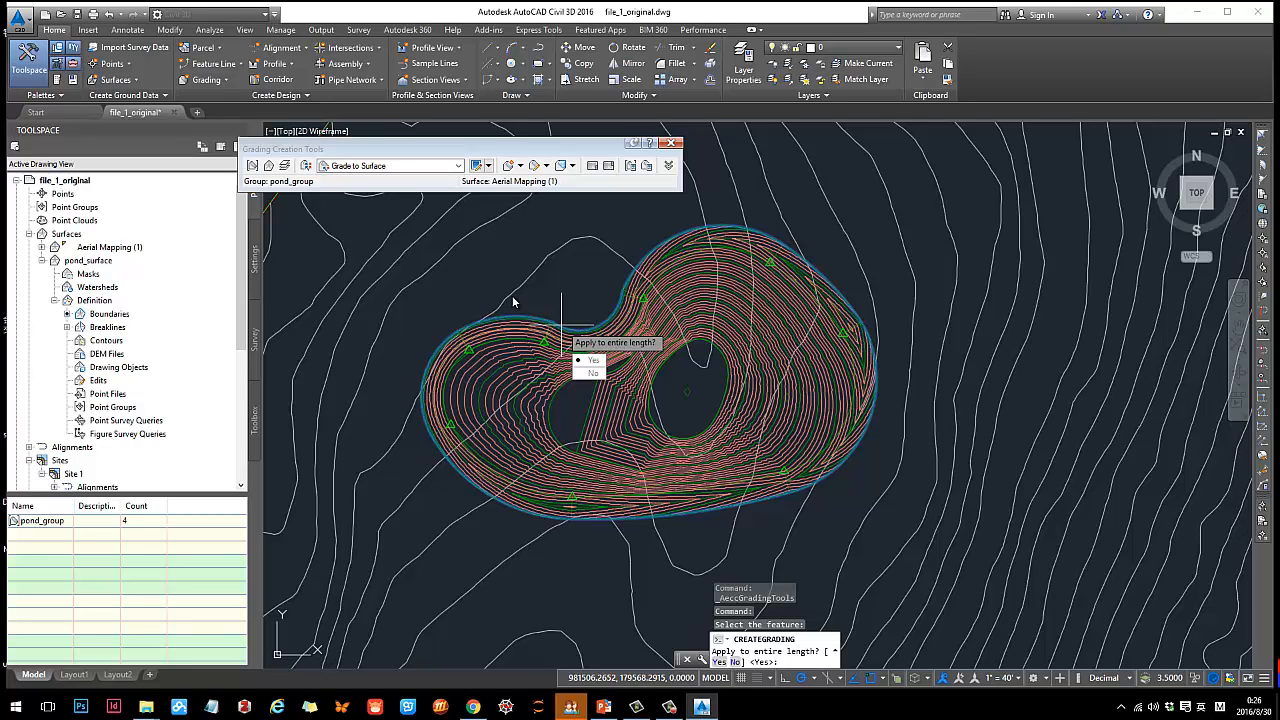
key(Return)
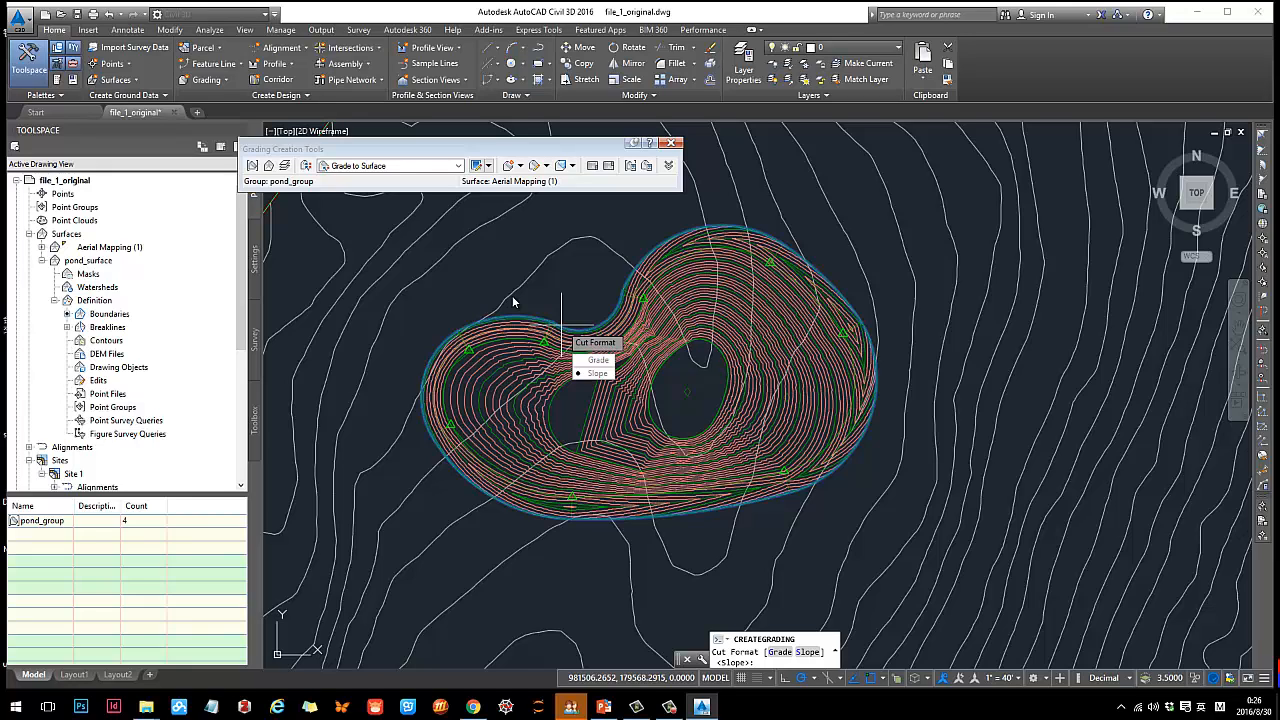
key(Return)
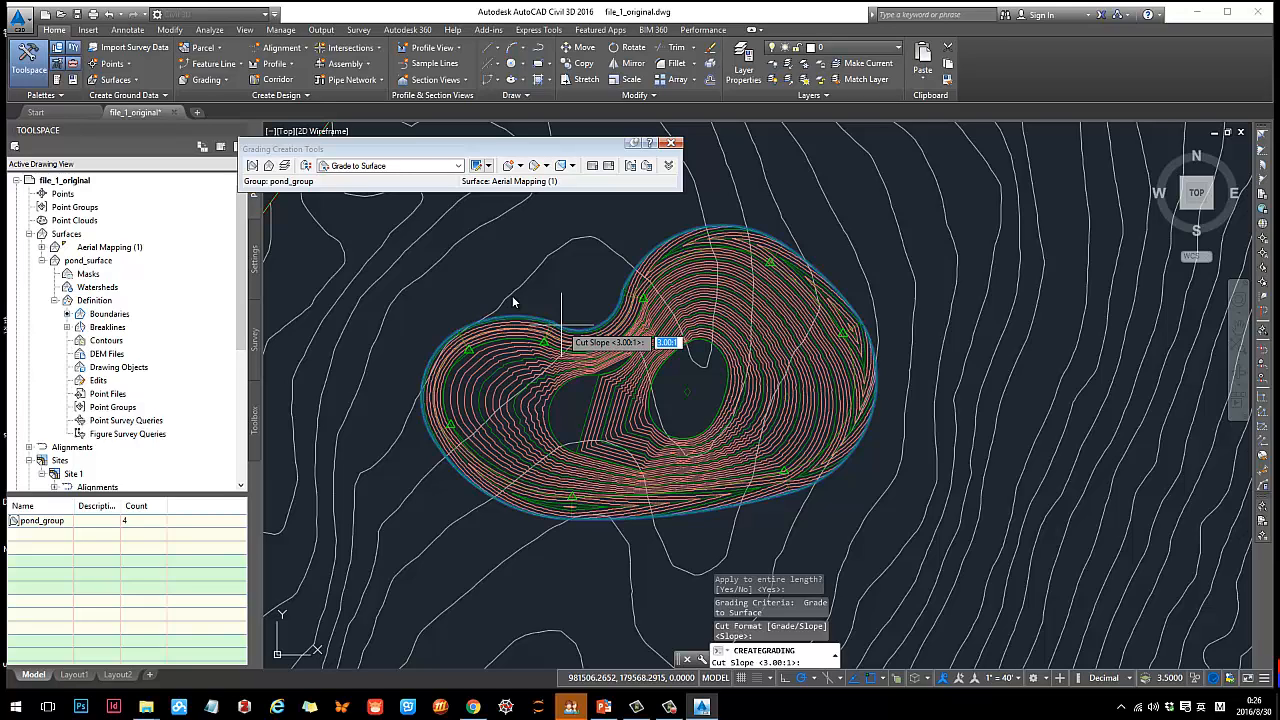
key(Return)
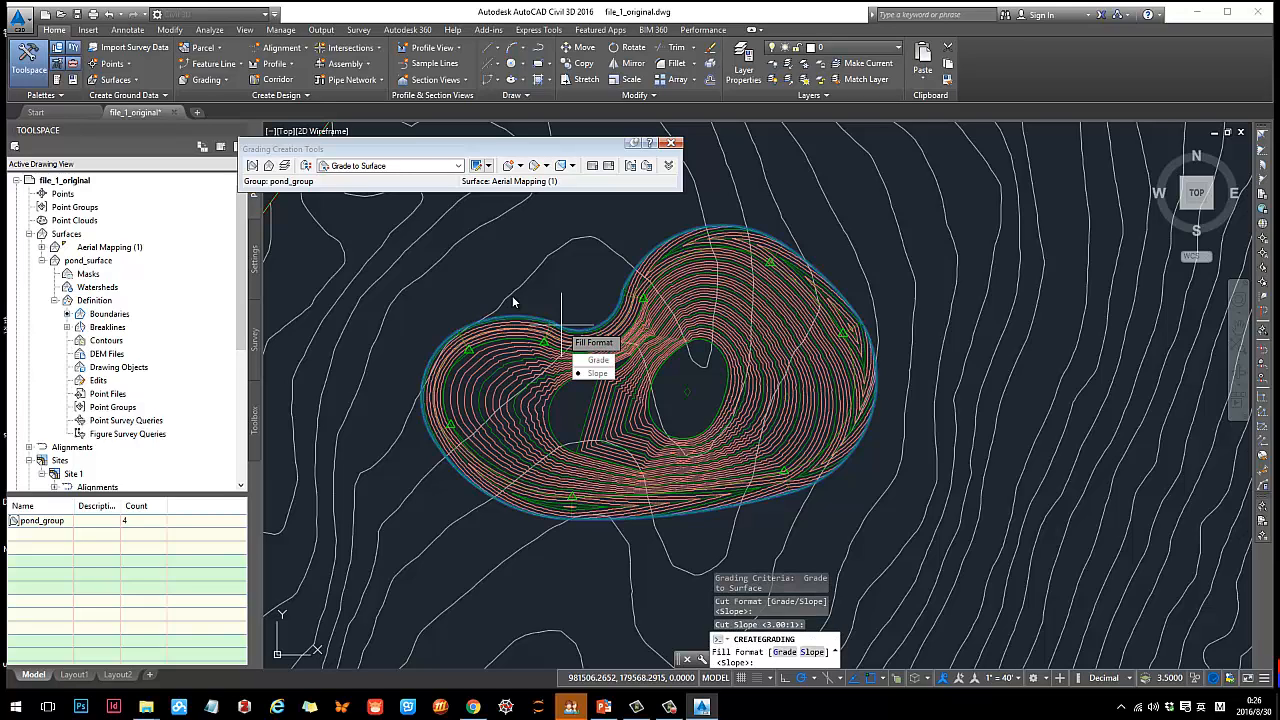
key(Return)
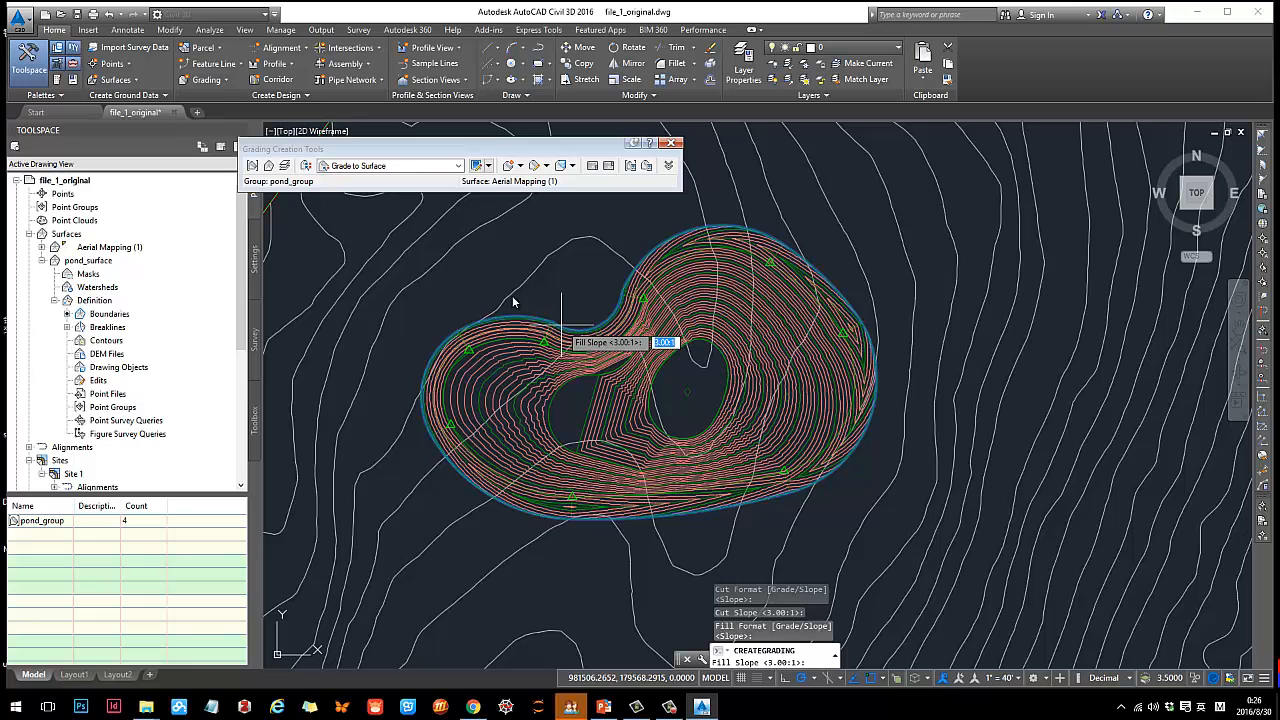
key(Return)
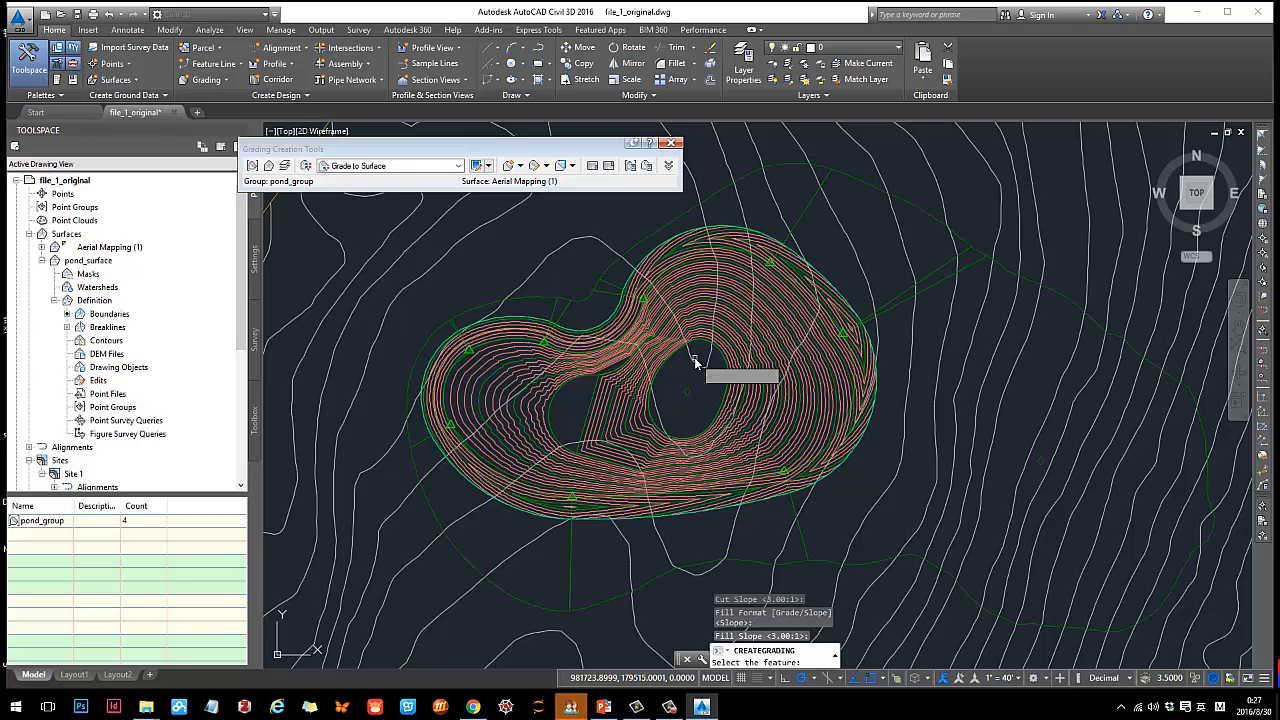
scroll(677, 371, down, 4)
middle_drag(729, 397, 602, 386)
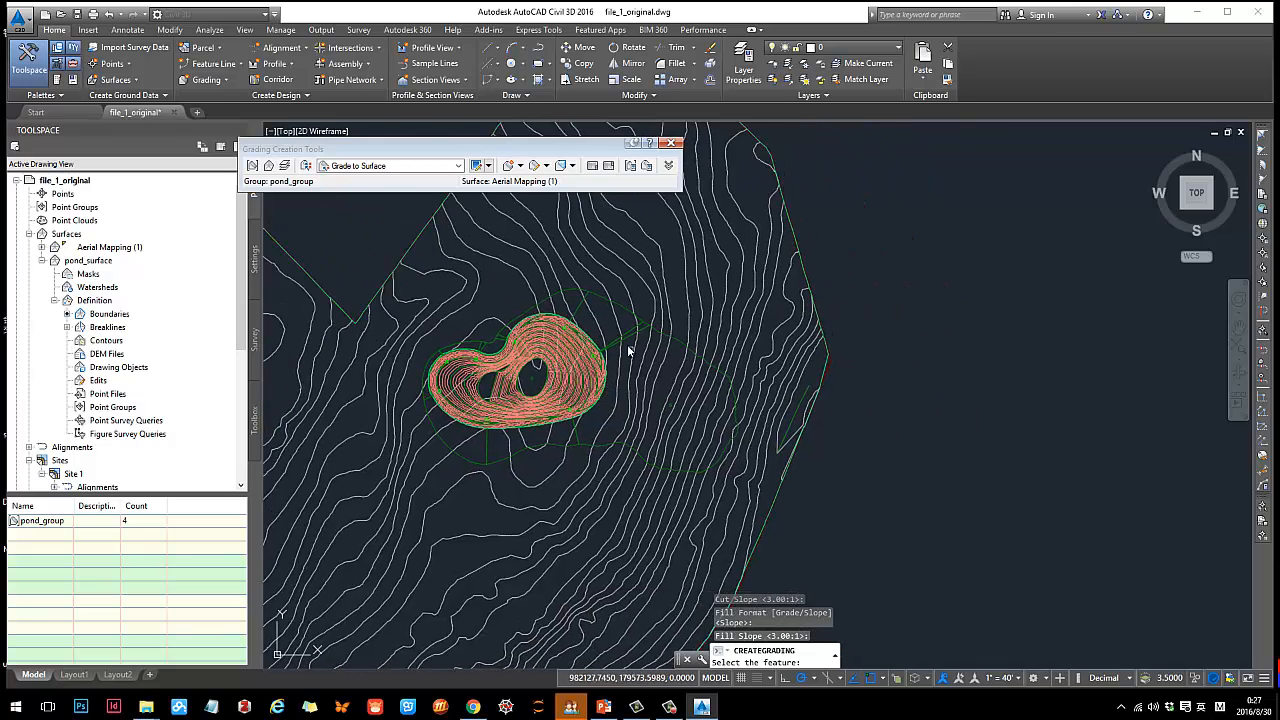
scroll(627, 344, up, 2)
middle_drag(592, 343, 681, 329)
key(Escape)
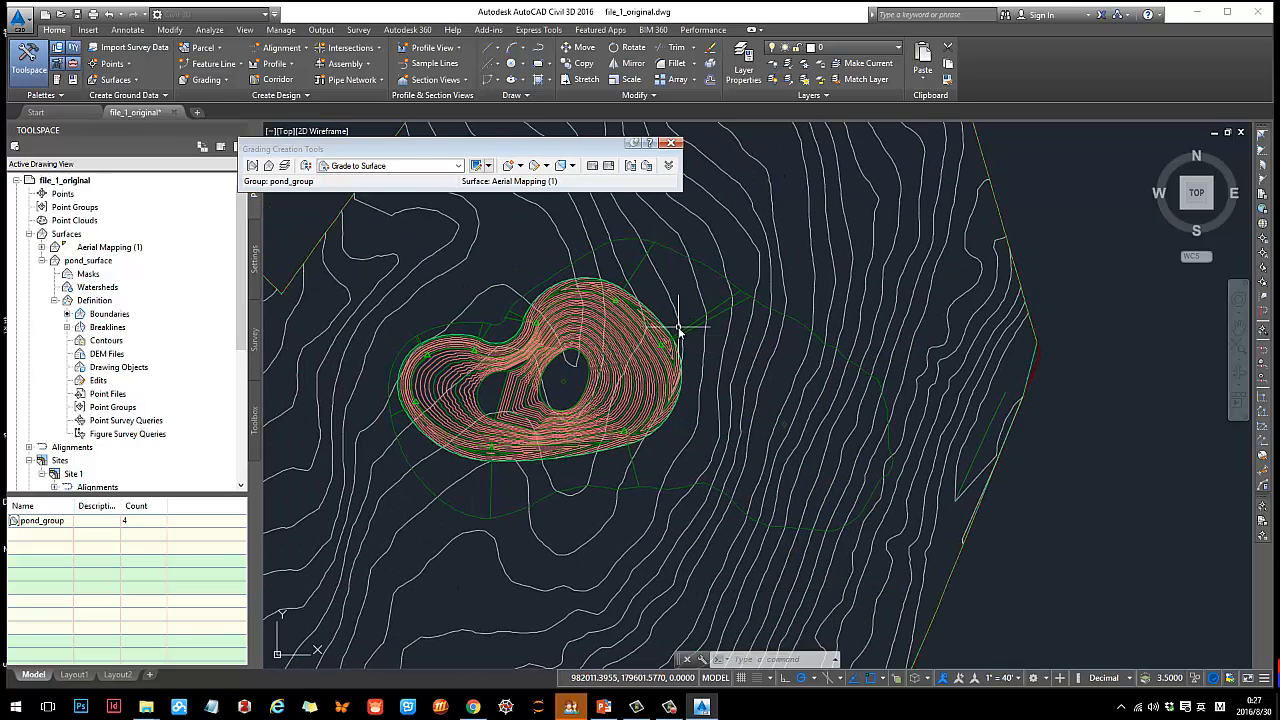
Open the outer slope grading together with the pond surface in the Object Viewer, examine them from tilted angles, and close the viewer.
click(698, 325)
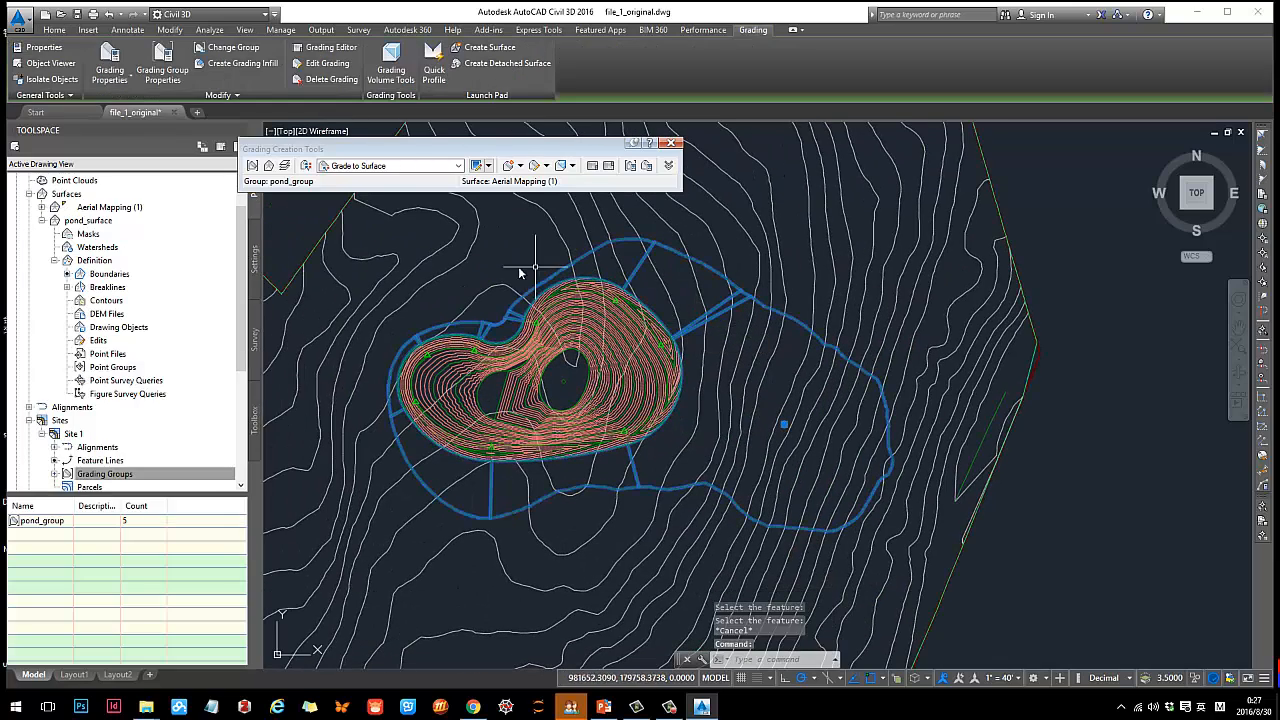
right_click(703, 323)
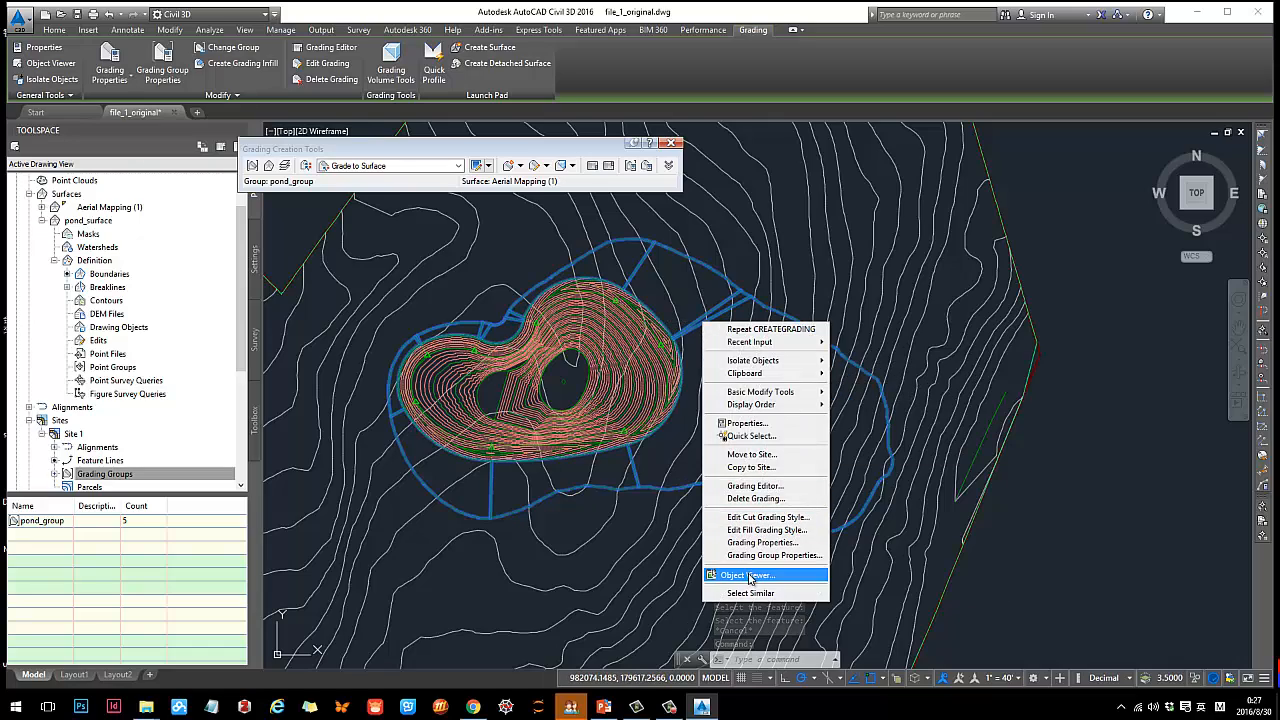
click(748, 575)
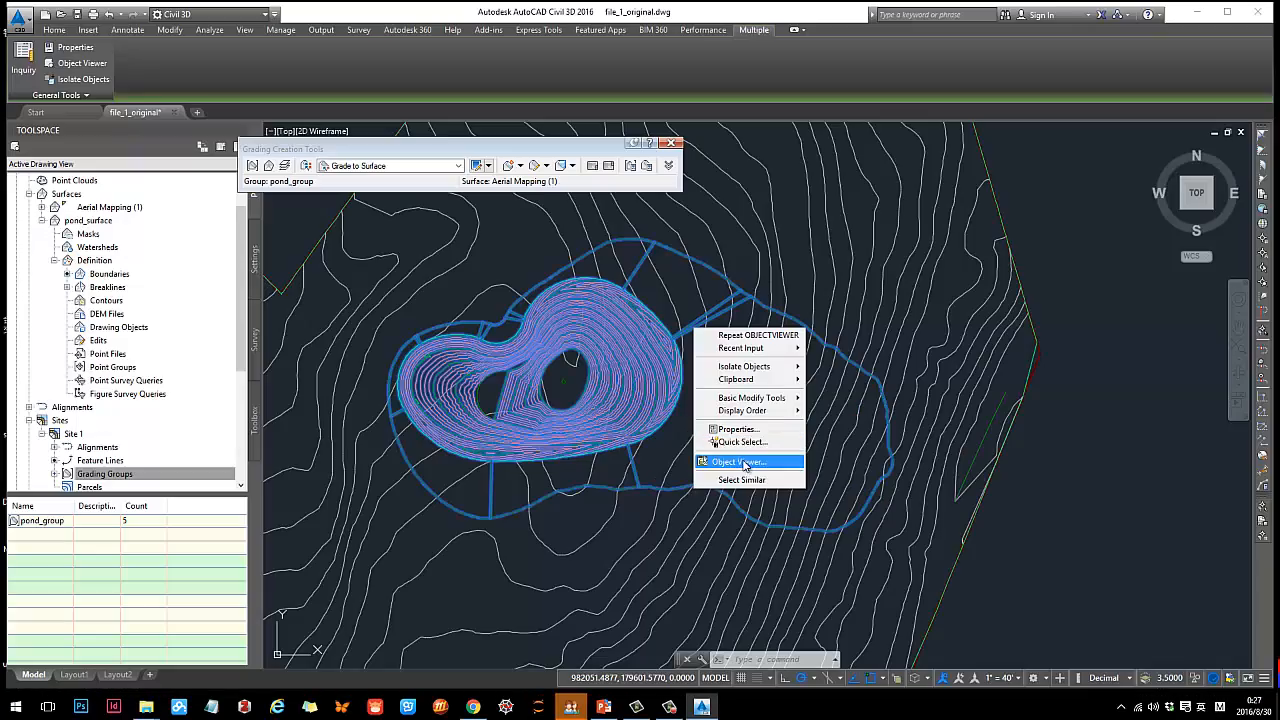
click(740, 465)
scroll(651, 384, up, 2)
drag(651, 384, 686, 172)
scroll(741, 273, down, 4)
drag(720, 299, 727, 261)
scroll(717, 253, up, 2)
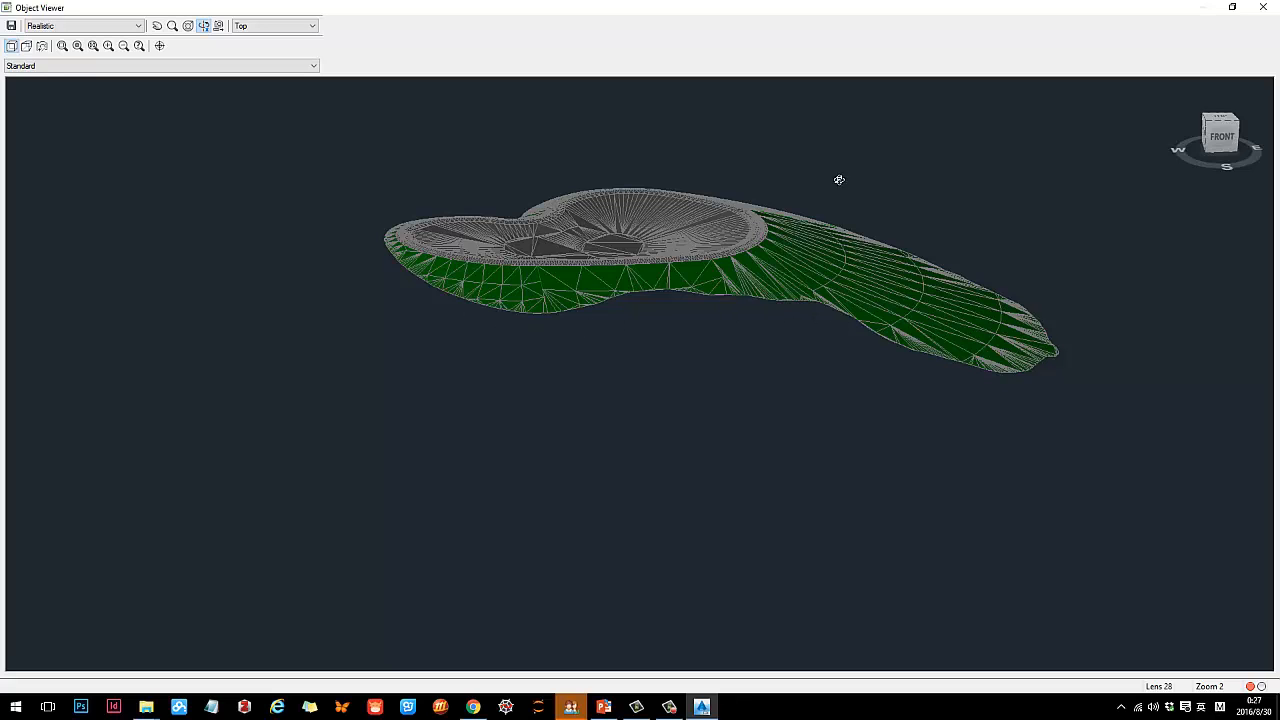
drag(915, 335, 730, 243)
drag(760, 321, 782, 250)
key(Escape)
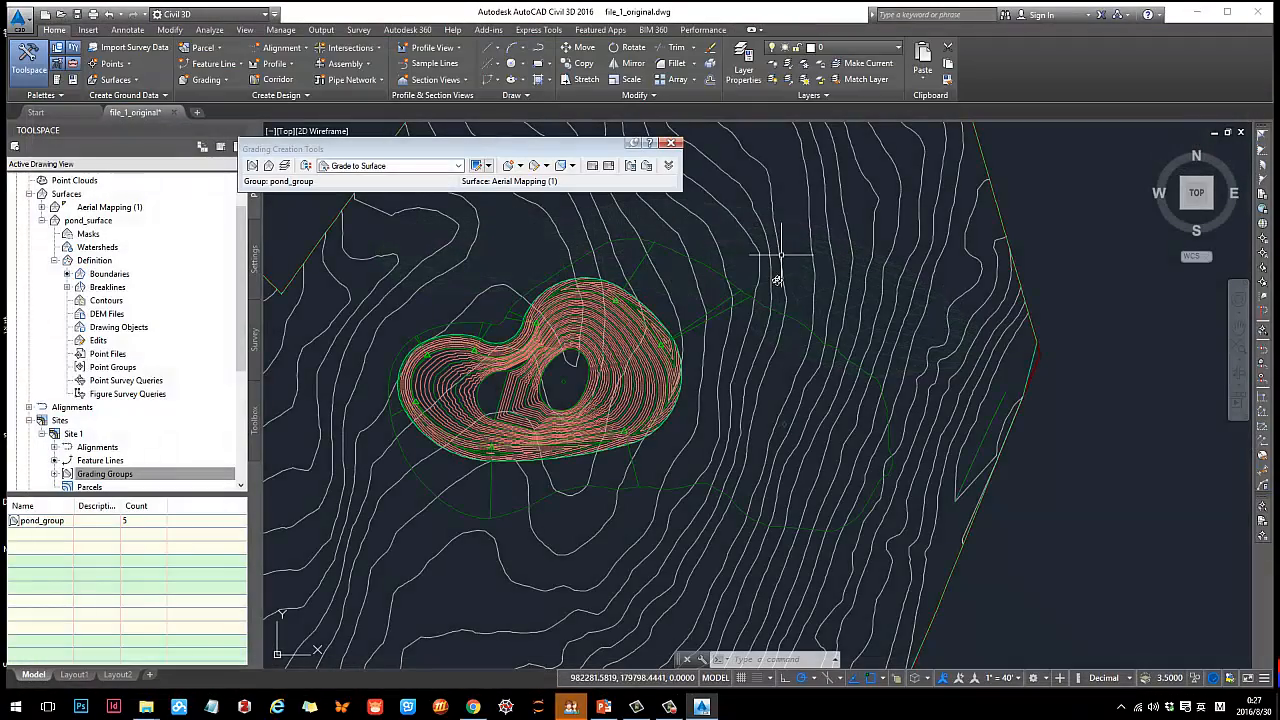
Examine in plan how far the outer slope grading extends around the pond, with the grading selected.
scroll(646, 391, up, 2)
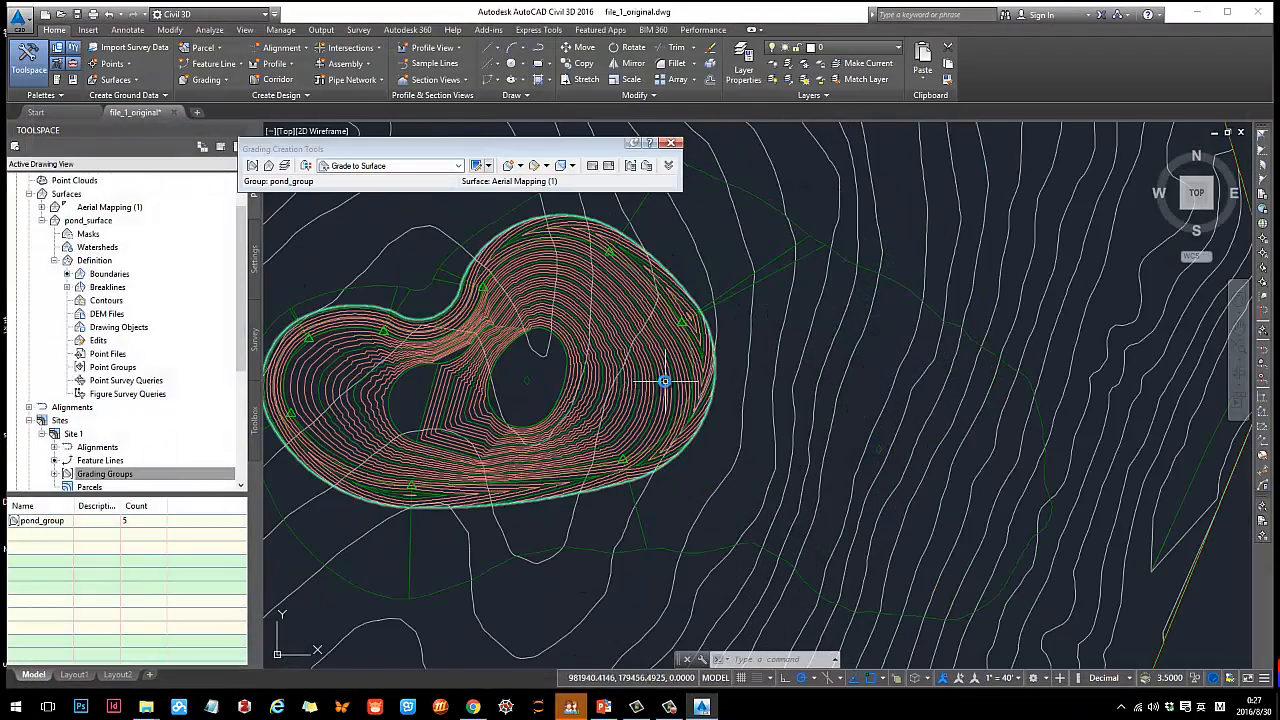
scroll(662, 380, down, 5)
middle_drag(646, 404, 563, 400)
mouse_move(813, 339)
middle_down()
mouse_move(781, 327)
mouse_move(819, 357)
middle_up()
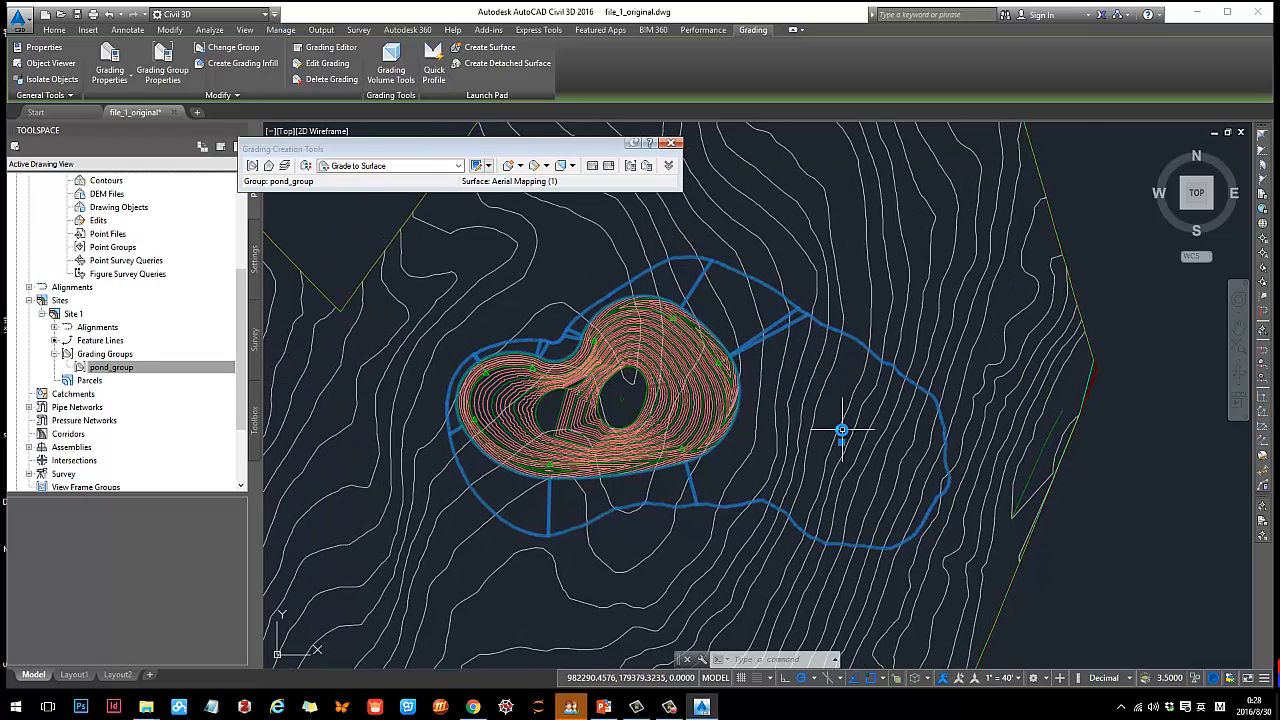
scroll(840, 430, up, 2)
scroll(754, 374, down, 2)
middle_drag(750, 361, 804, 359)
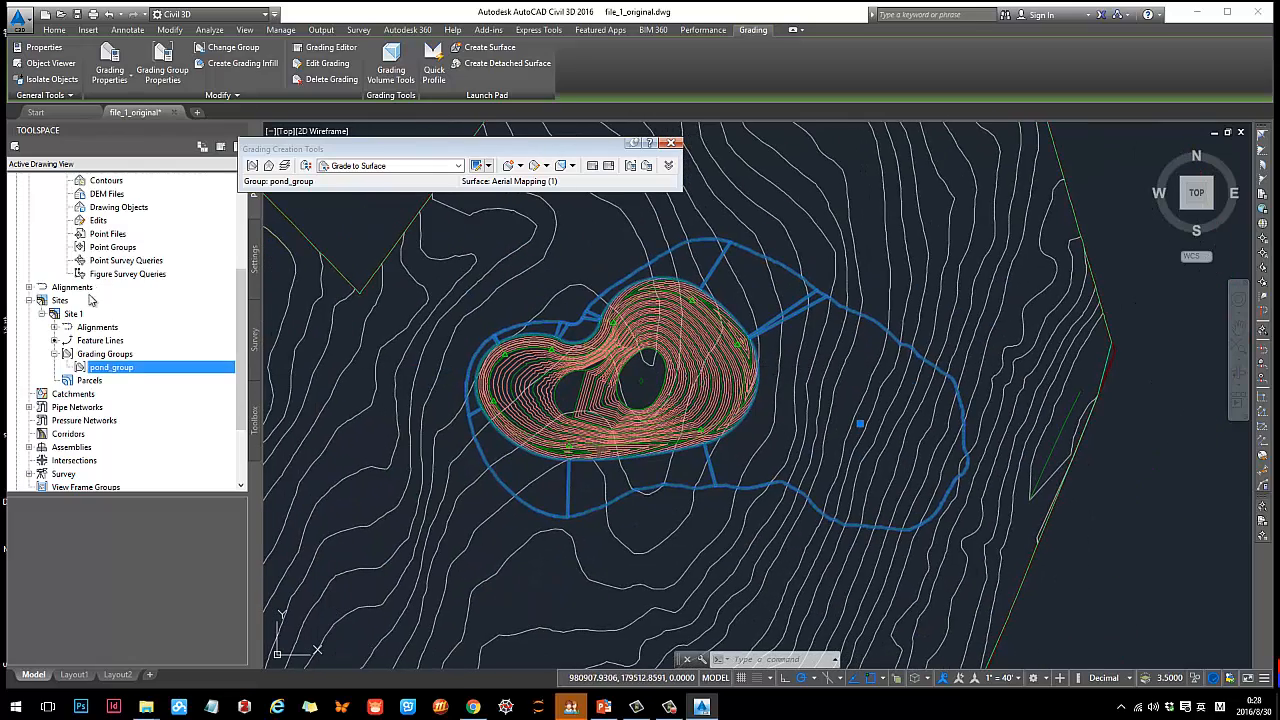
scroll(147, 292, up, 2)
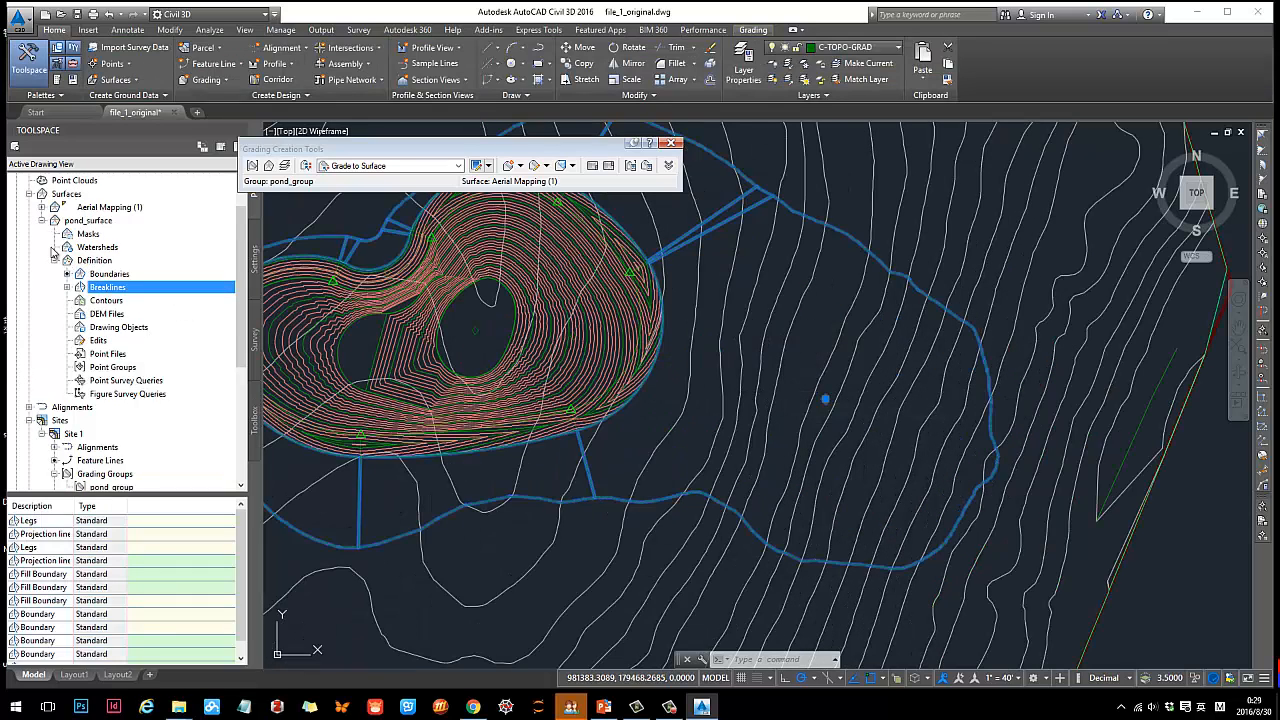
Create a TIN surface named pond_grading_surface from pond_group in Site 1, keeping the default layer and style.
click(42, 221)
click(115, 79)
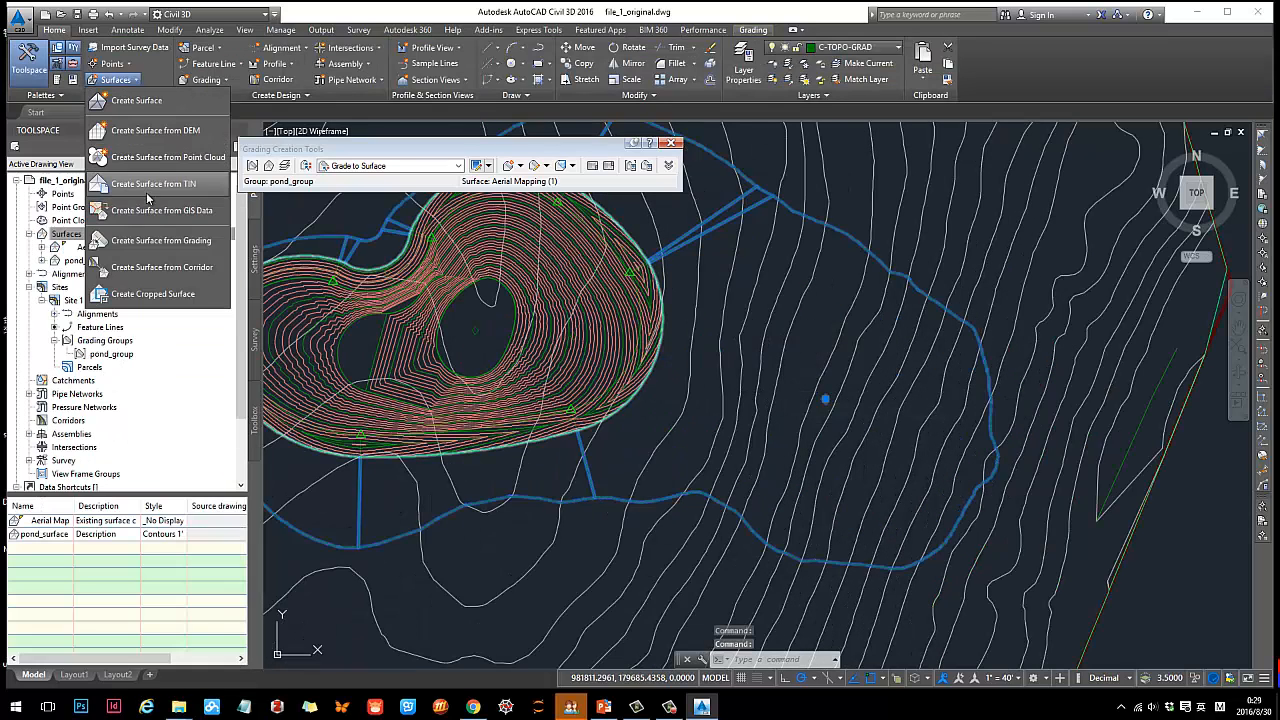
click(160, 242)
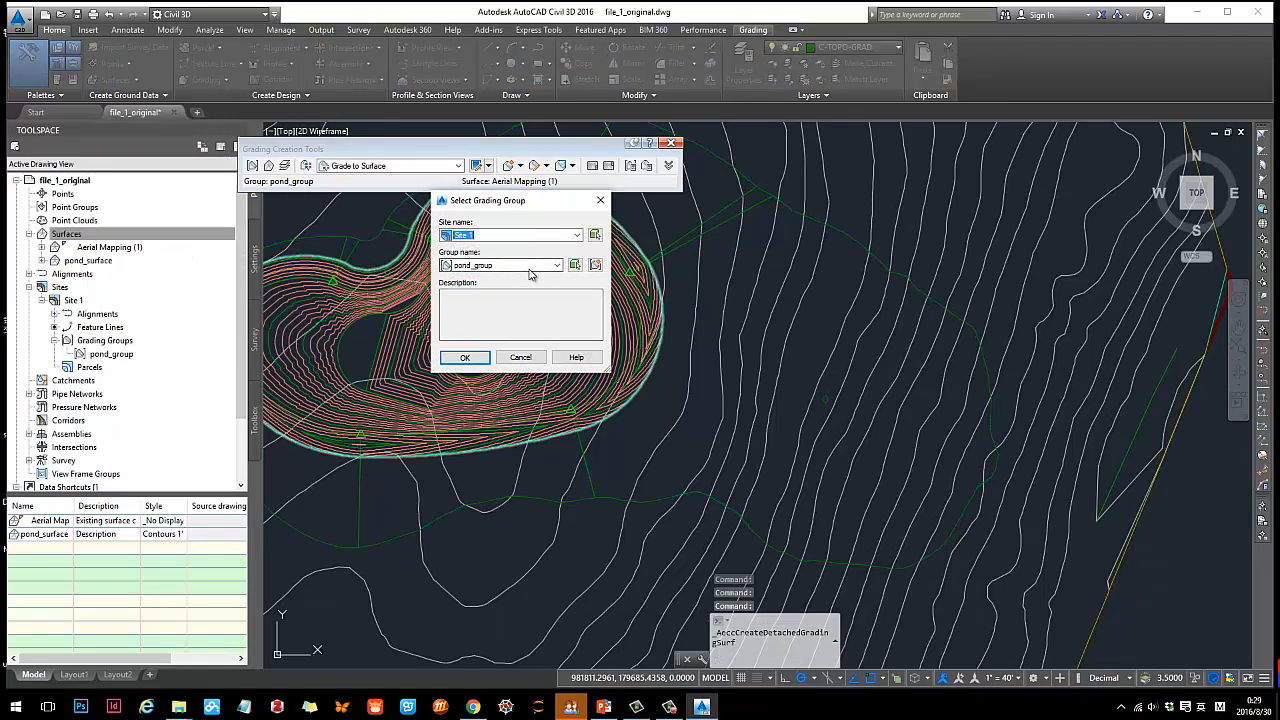
click(556, 266)
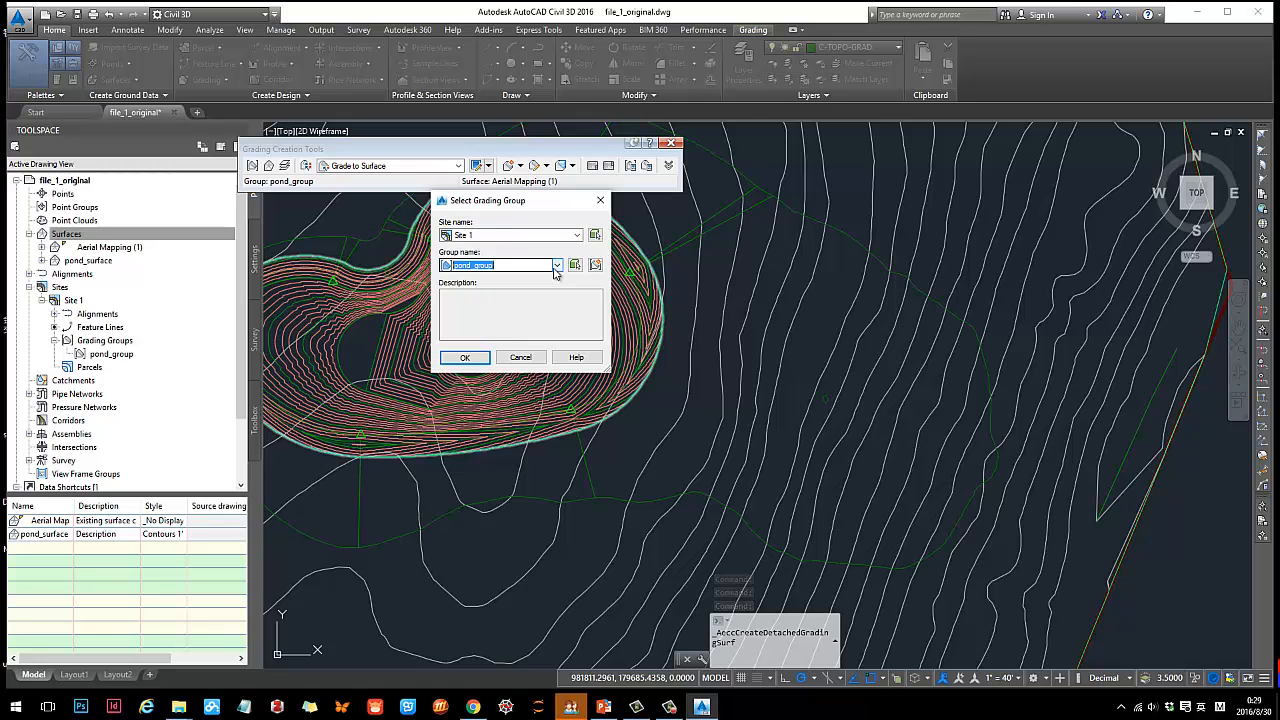
key(Return)
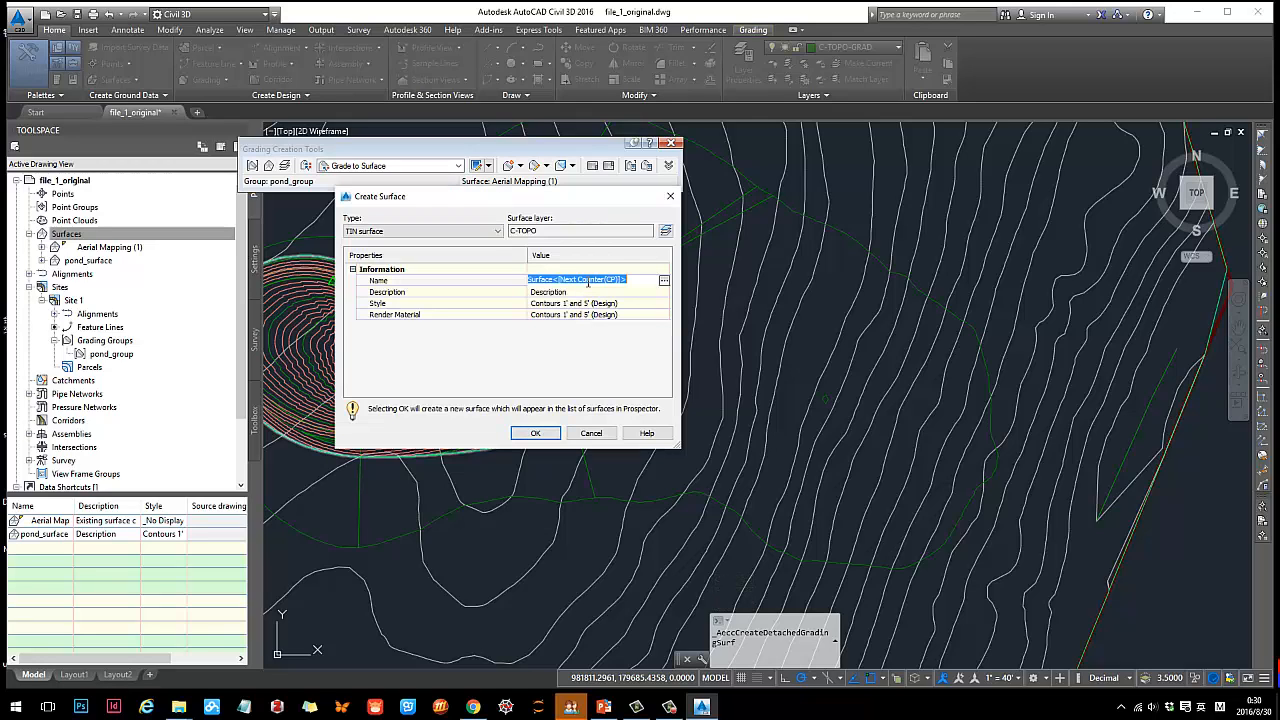
text(pond_grading_surface)
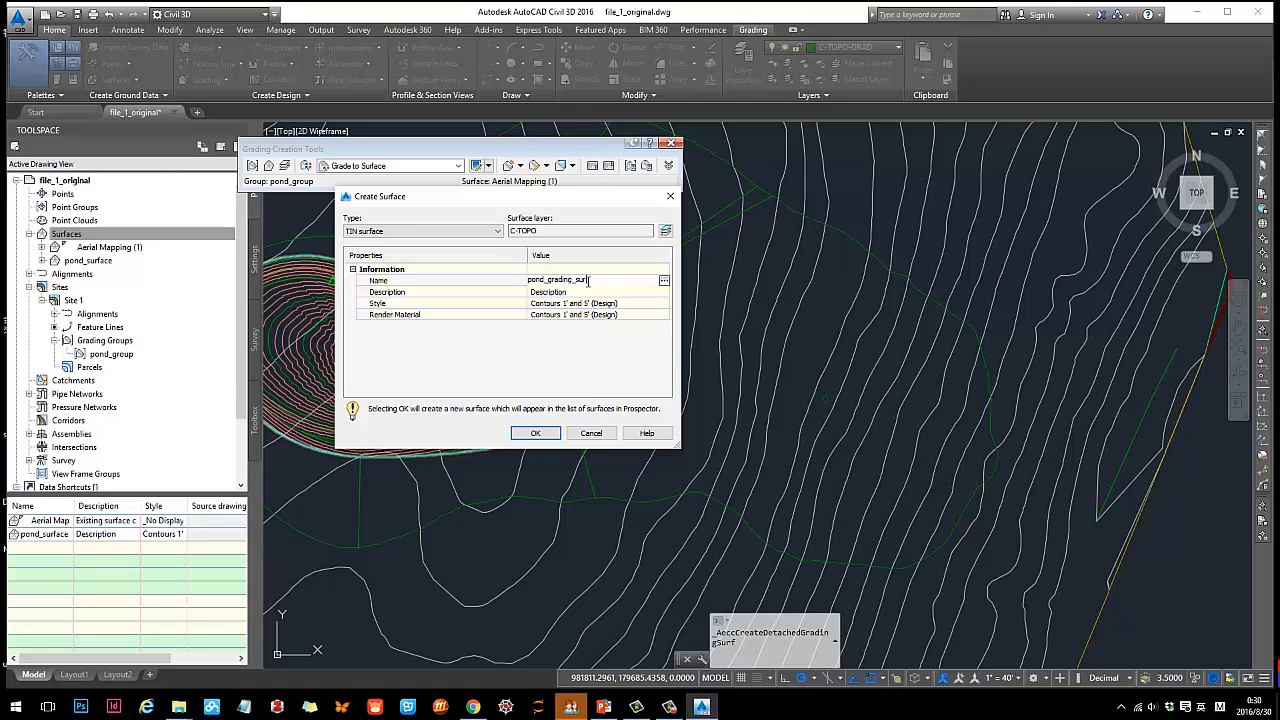
click(536, 433)
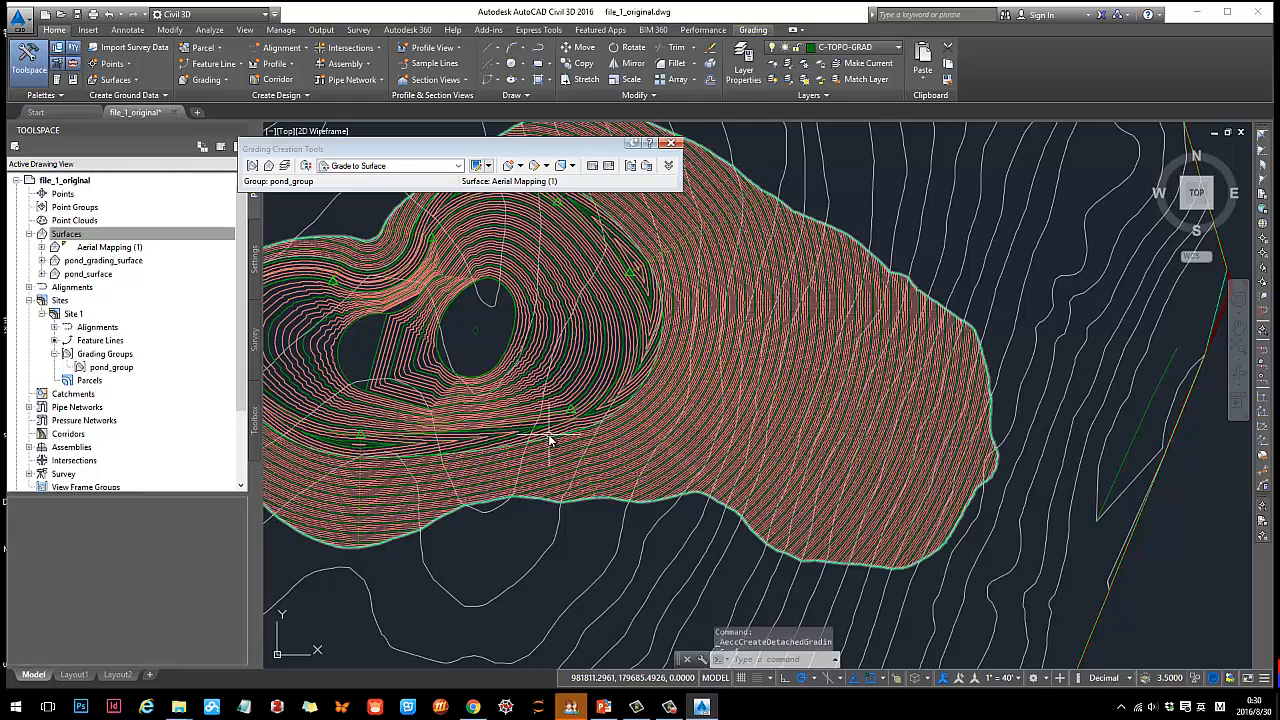
Select the existing pond_surface in the drawing through its surface entry.
right_click(78, 275)
click(127, 437)
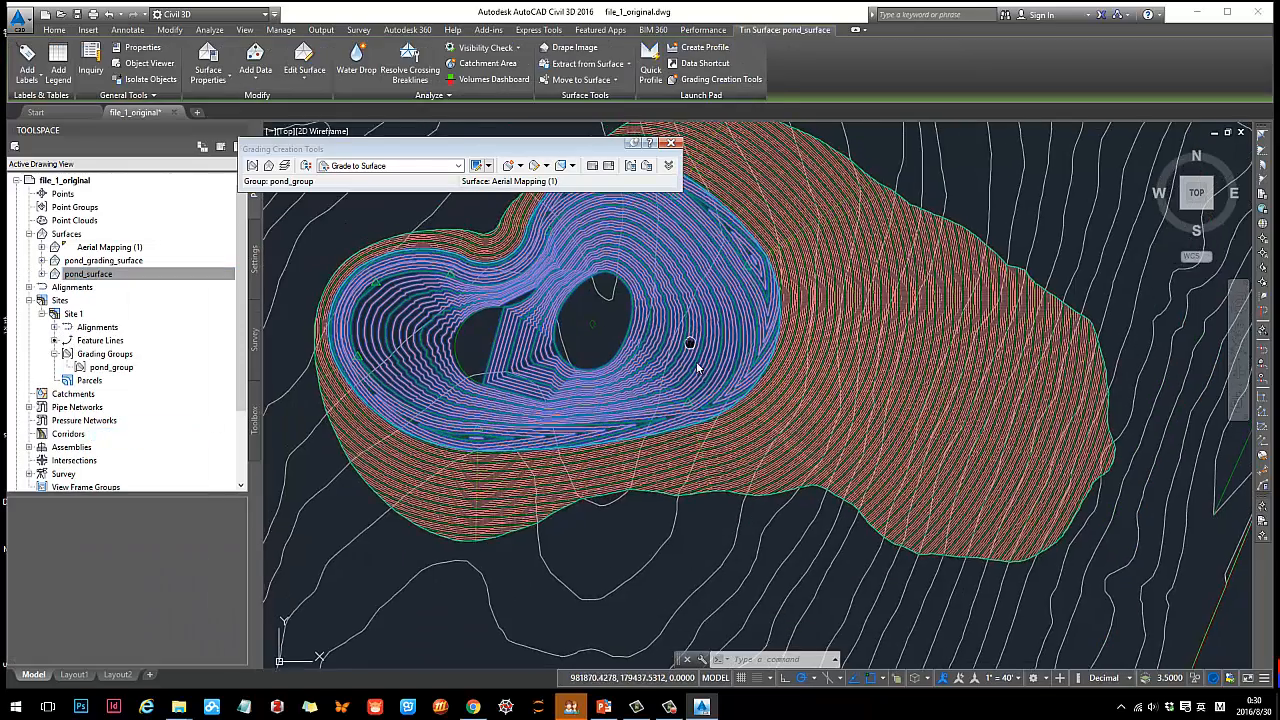
middle_drag(689, 340, 695, 376)
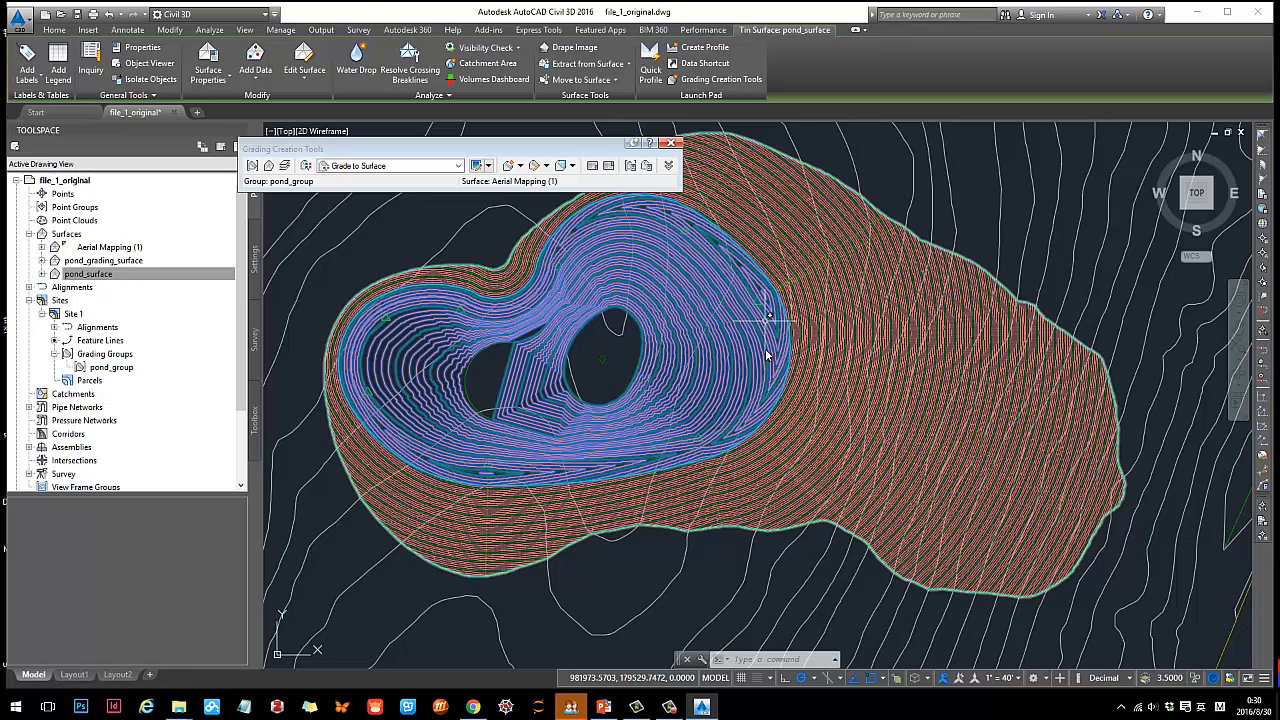
Select pond_grading_surface in the drawing through its surface entry, examine its extent around the pond, and clear the selection.
right_click(100, 262)
click(127, 424)
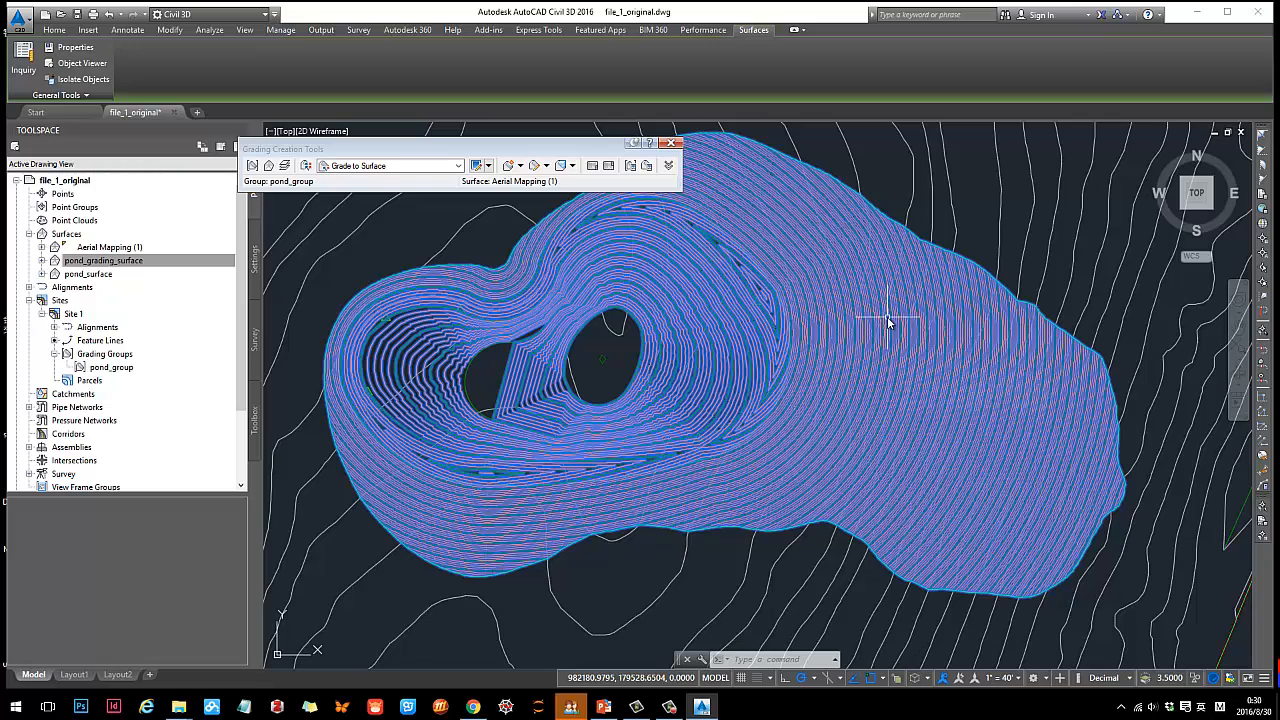
mouse_move(888, 322)
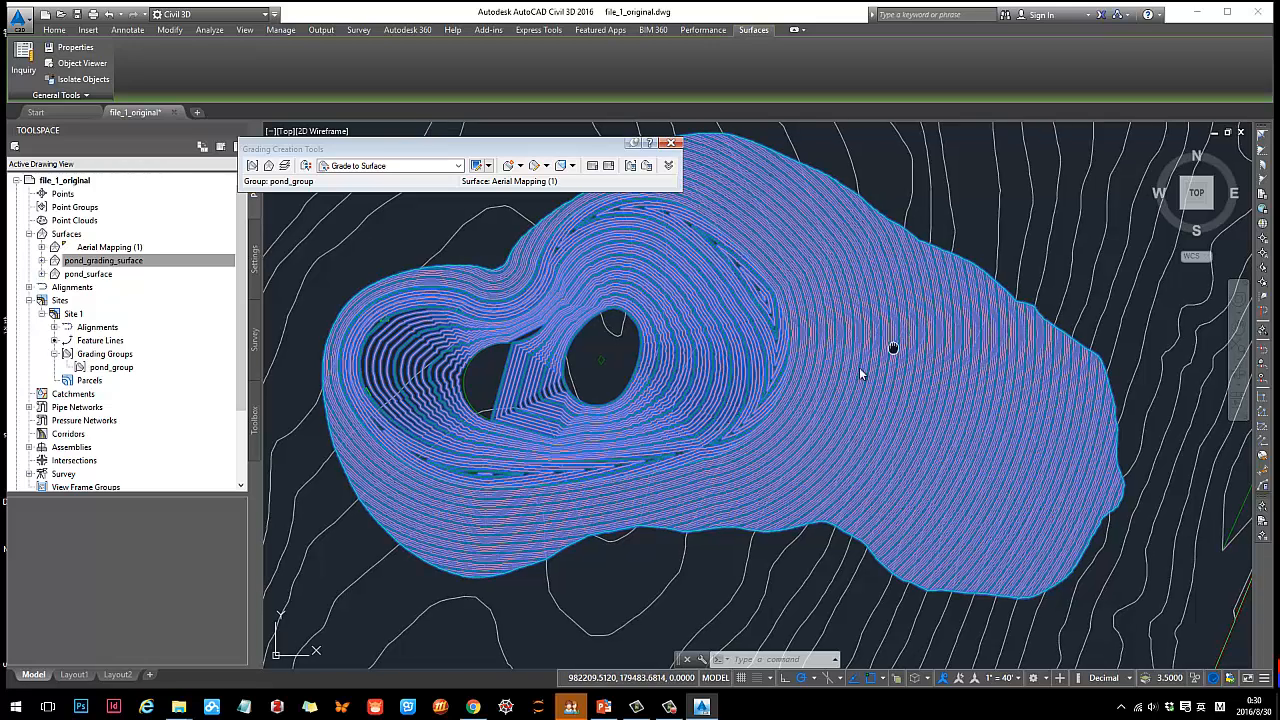
scroll(880, 330, up, 2)
scroll(890, 320, down, 2)
key(Escape)
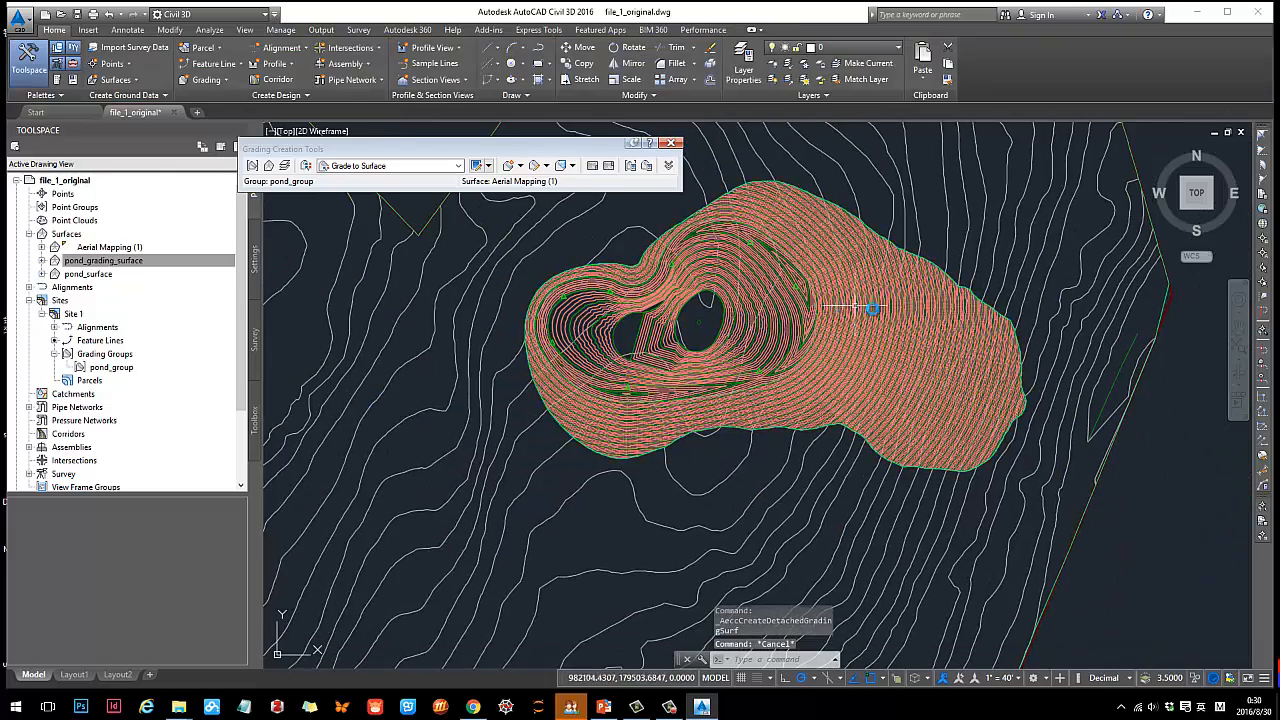
scroll(680, 300, up, 3)
middle_drag(737, 298, 874, 292)
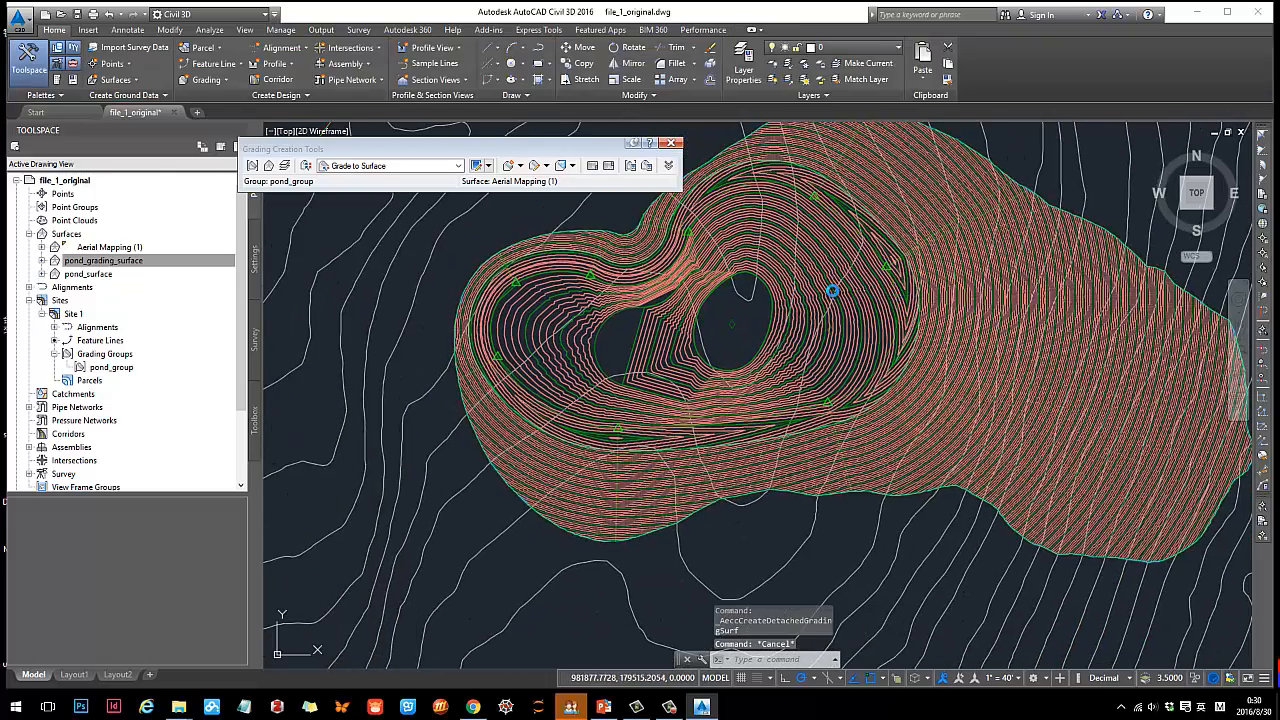
click(833, 290)
key(Escape)
Delete the old pond_surface from the drawing's surfaces and confirm the deletion.
click(95, 275)
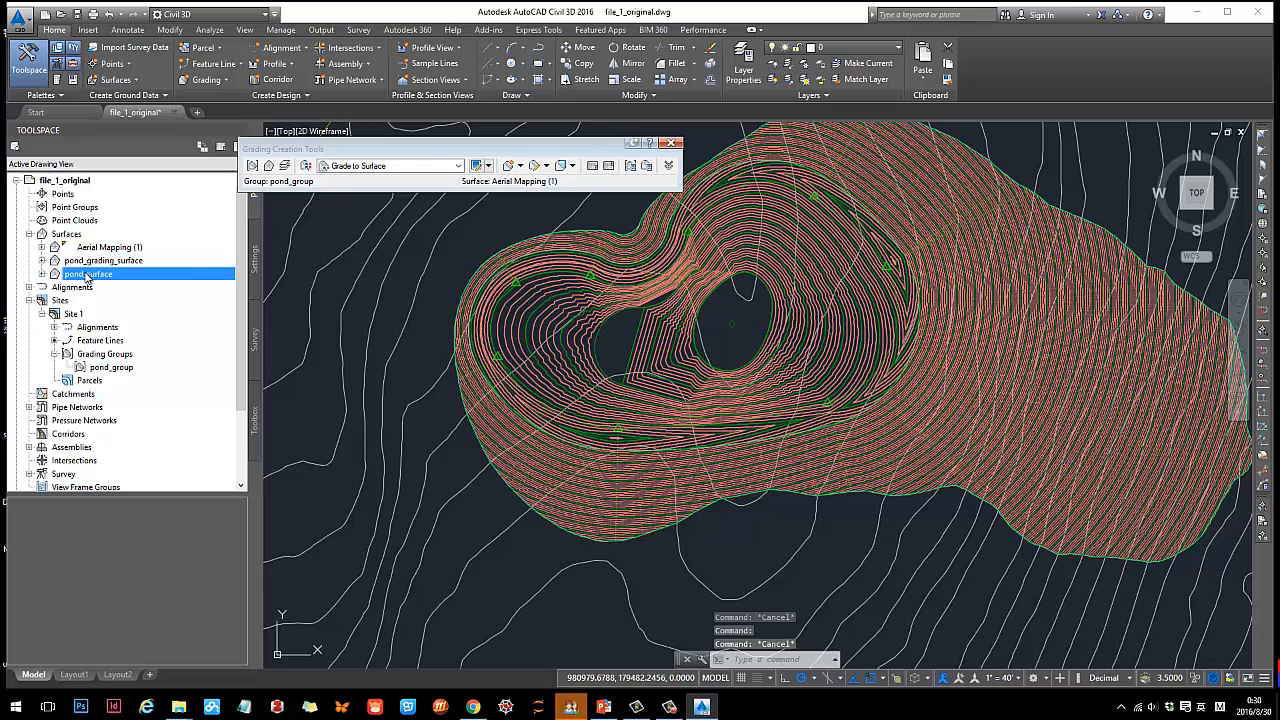
right_click(90, 274)
click(126, 411)
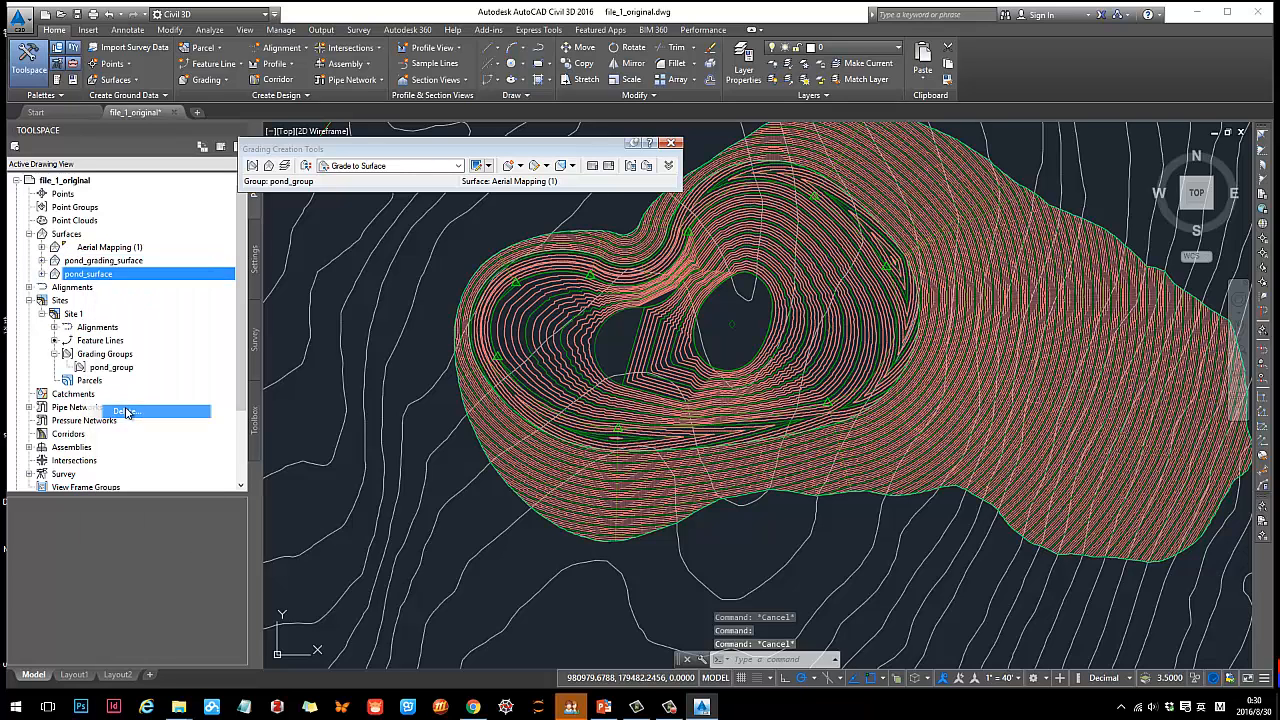
click(660, 383)
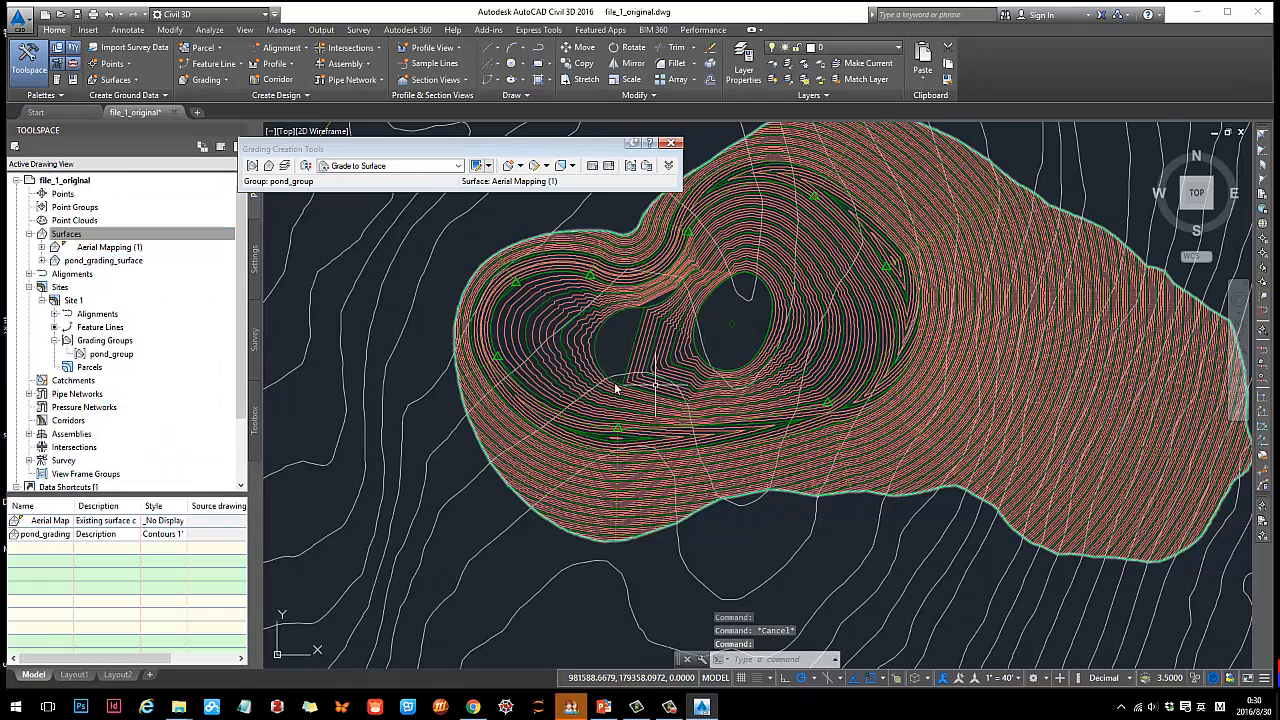
Select pond_grading_surface in plan, examine its extent against the surrounding terrain contours, and clear the selection.
middle_drag(834, 362, 777, 368)
click(777, 348)
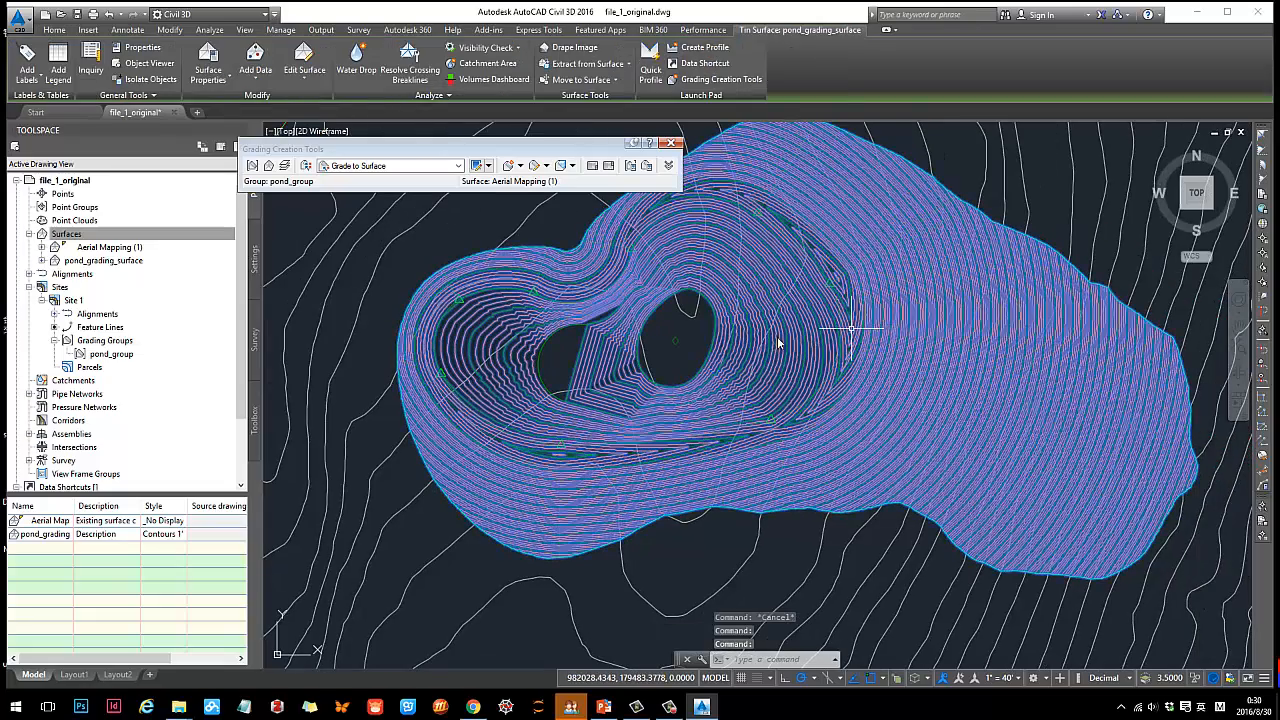
scroll(808, 334, down, 5)
scroll(822, 383, up, 1)
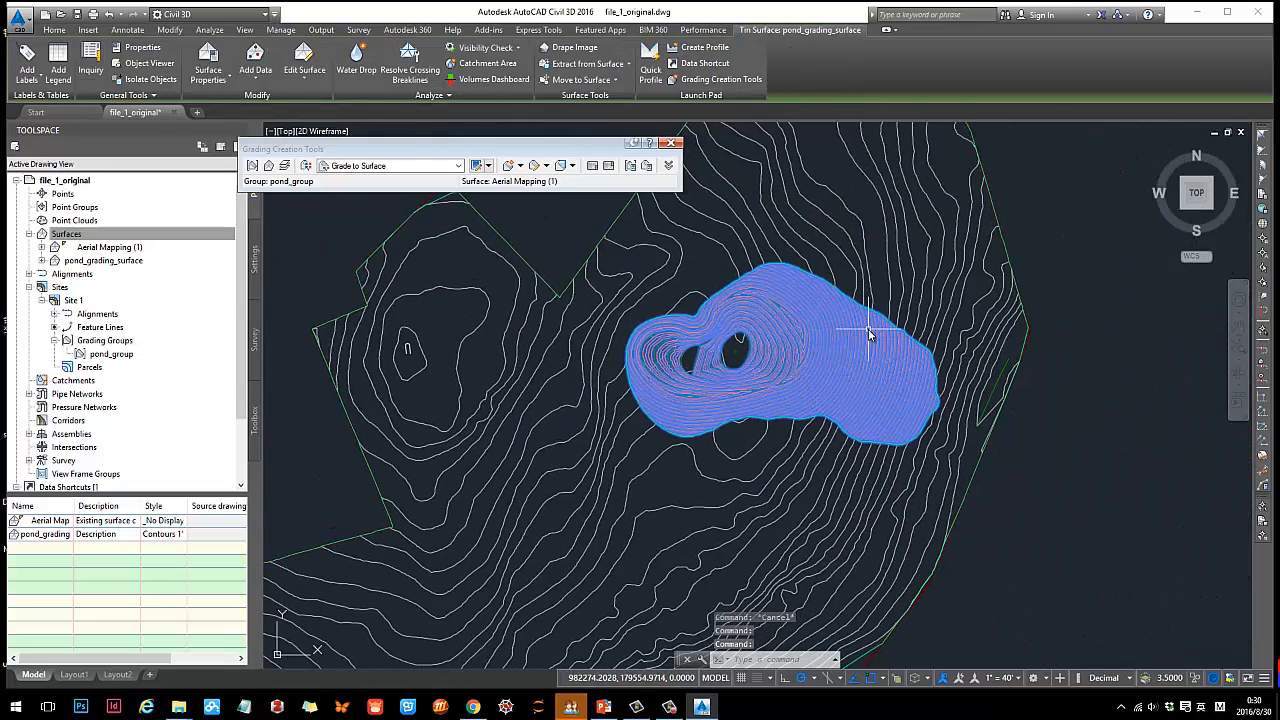
key(Escape)
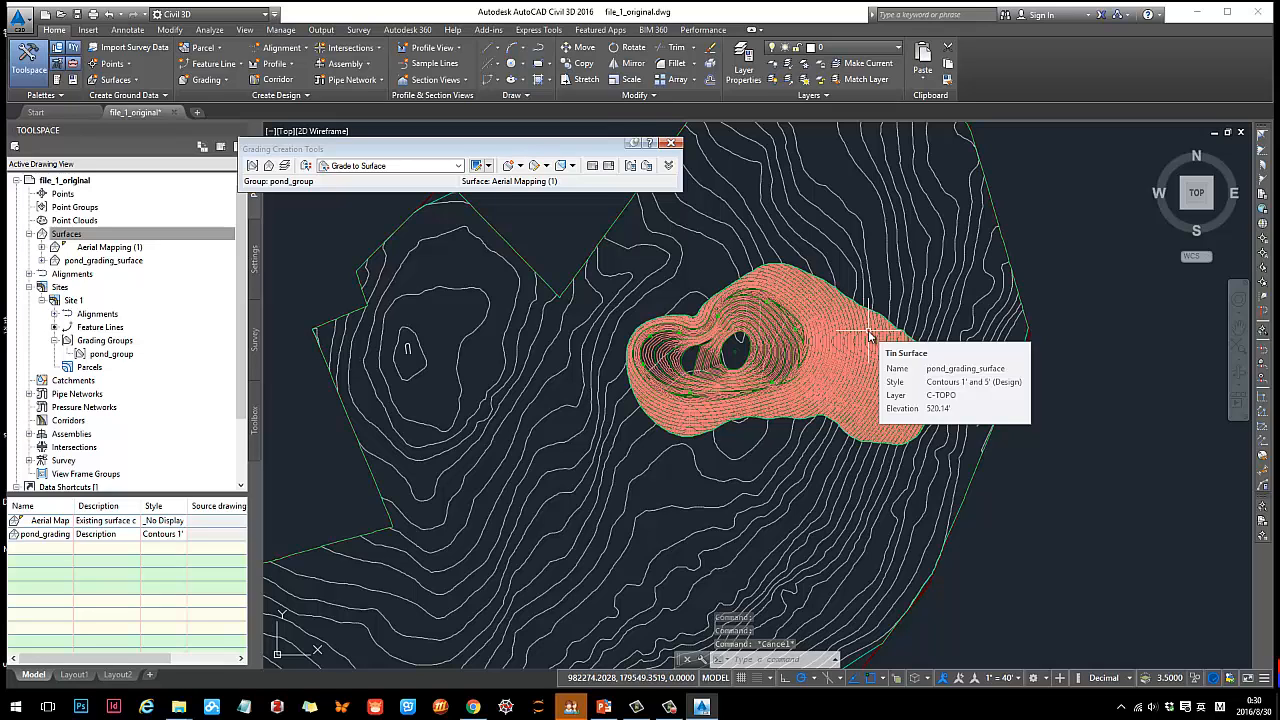
Examine the empty flat area at the bottom of the pond's larger basin up close in plan.
scroll(640, 360, up, 4)
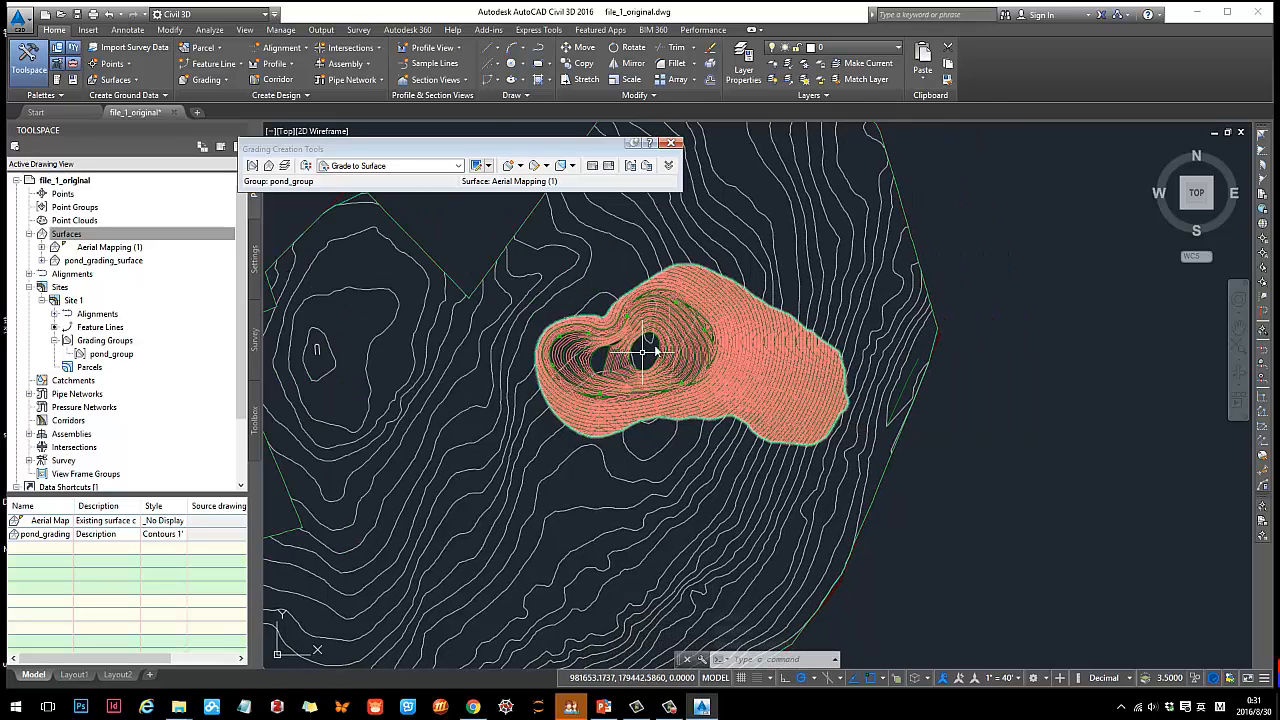
scroll(613, 369, up, 3)
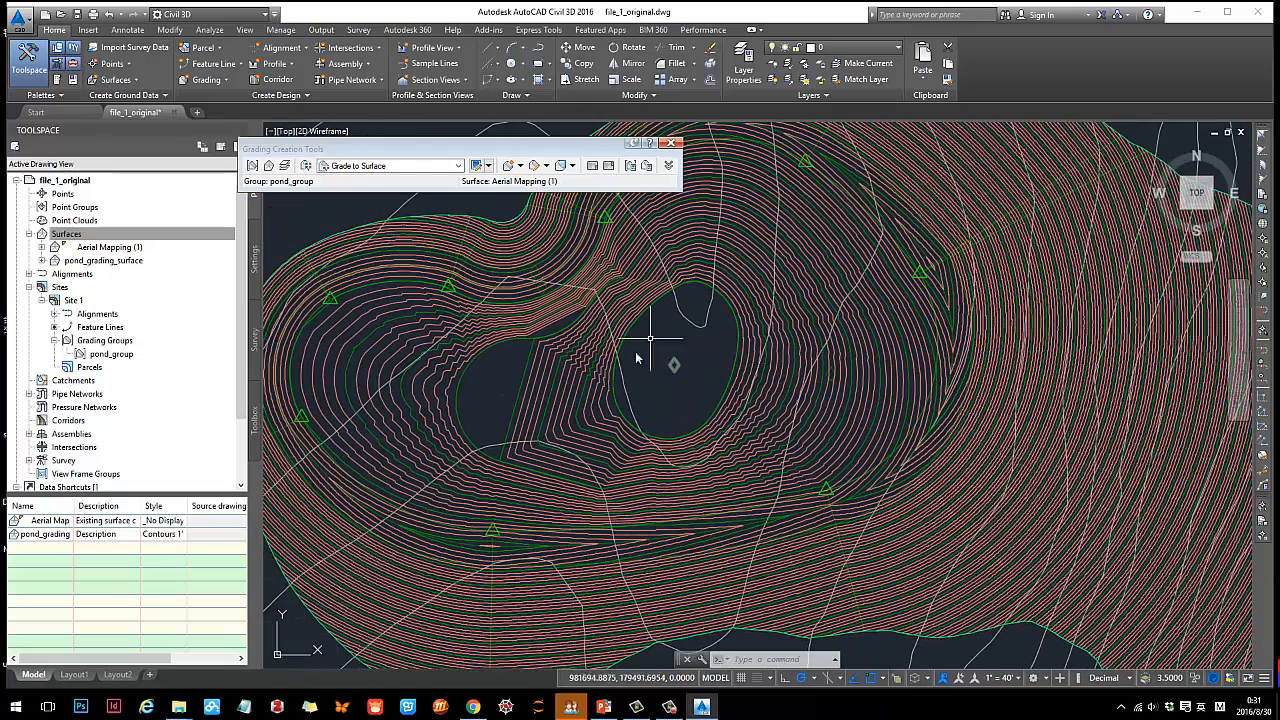
scroll(700, 356, up, 2)
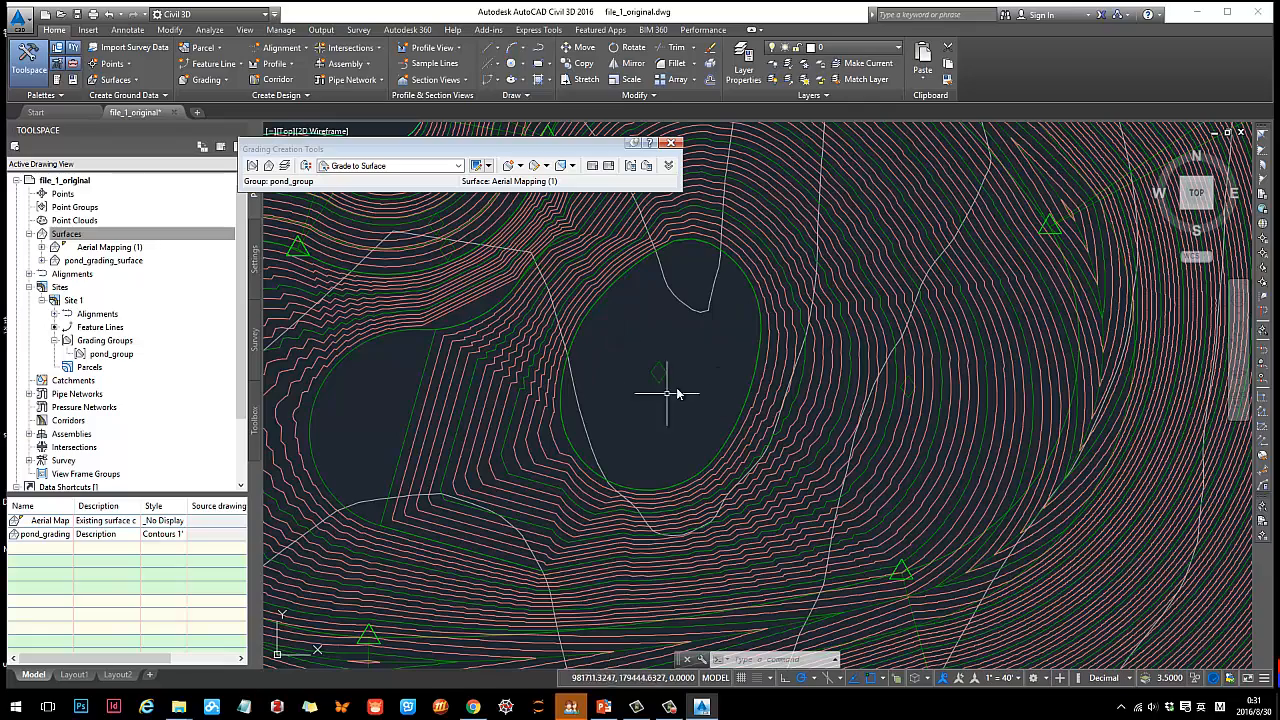
middle_drag(671, 386, 736, 378)
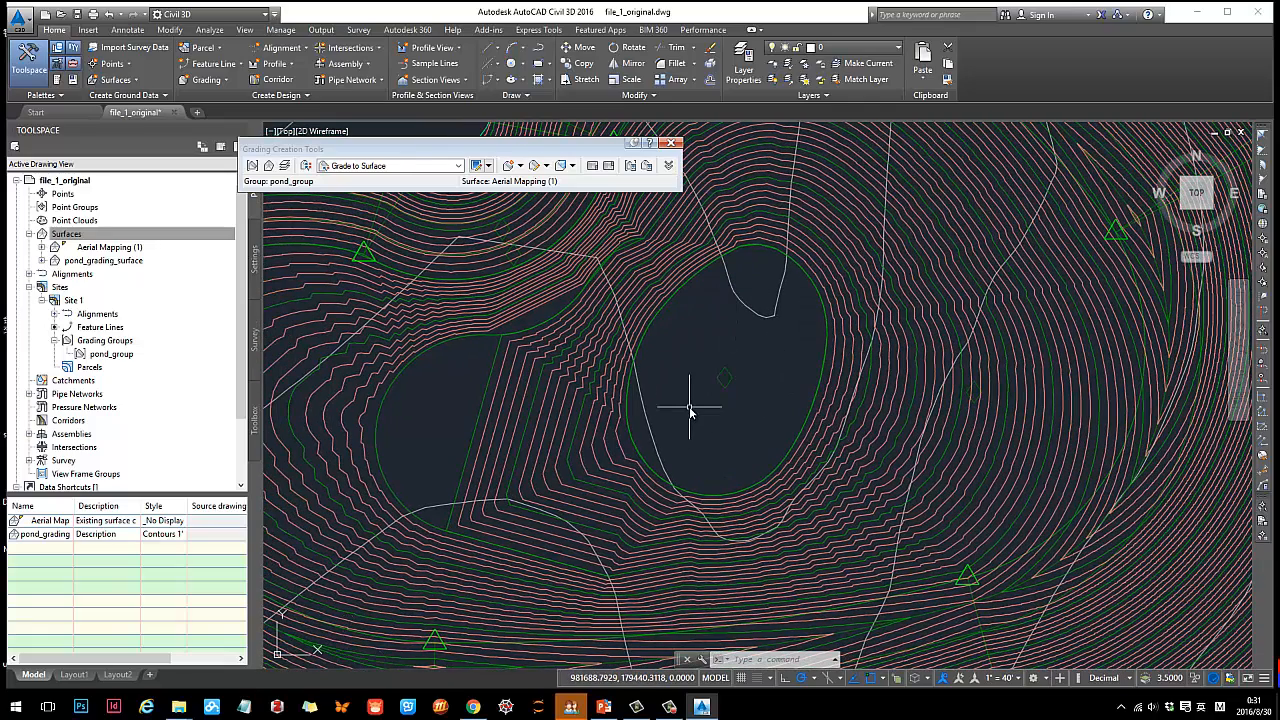
mouse_move(690, 410)
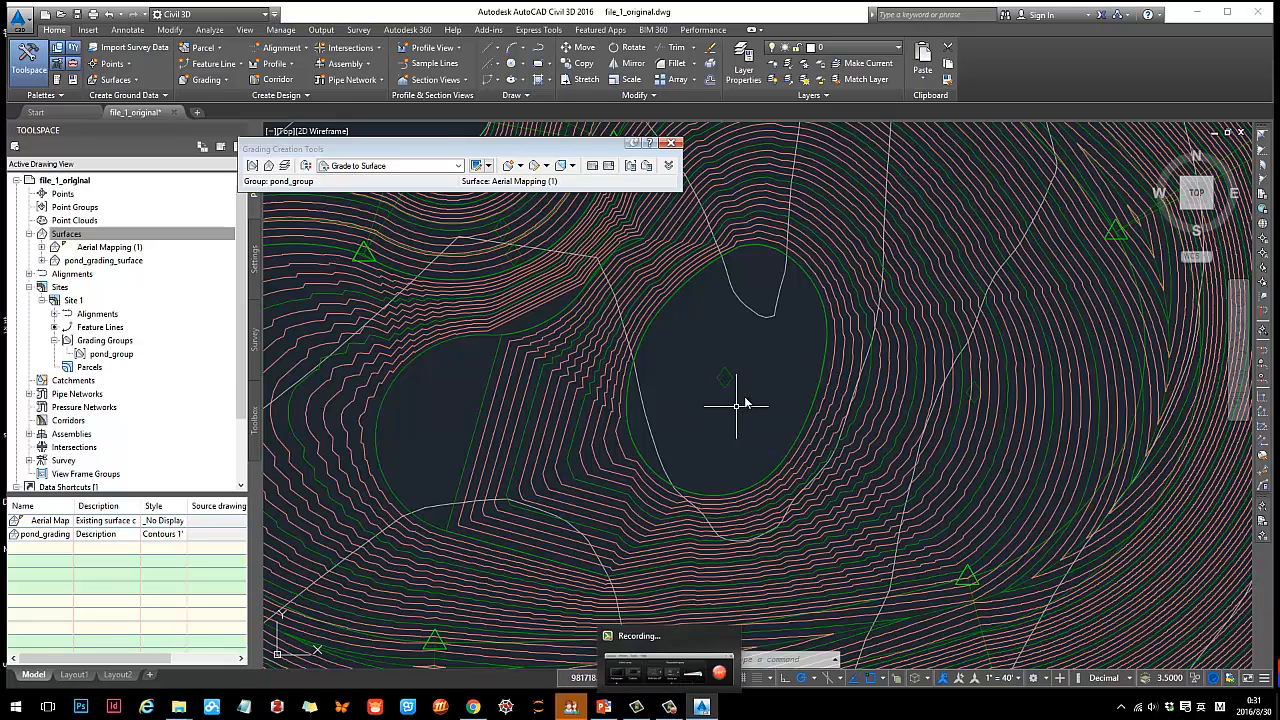
mouse_move(736, 364)
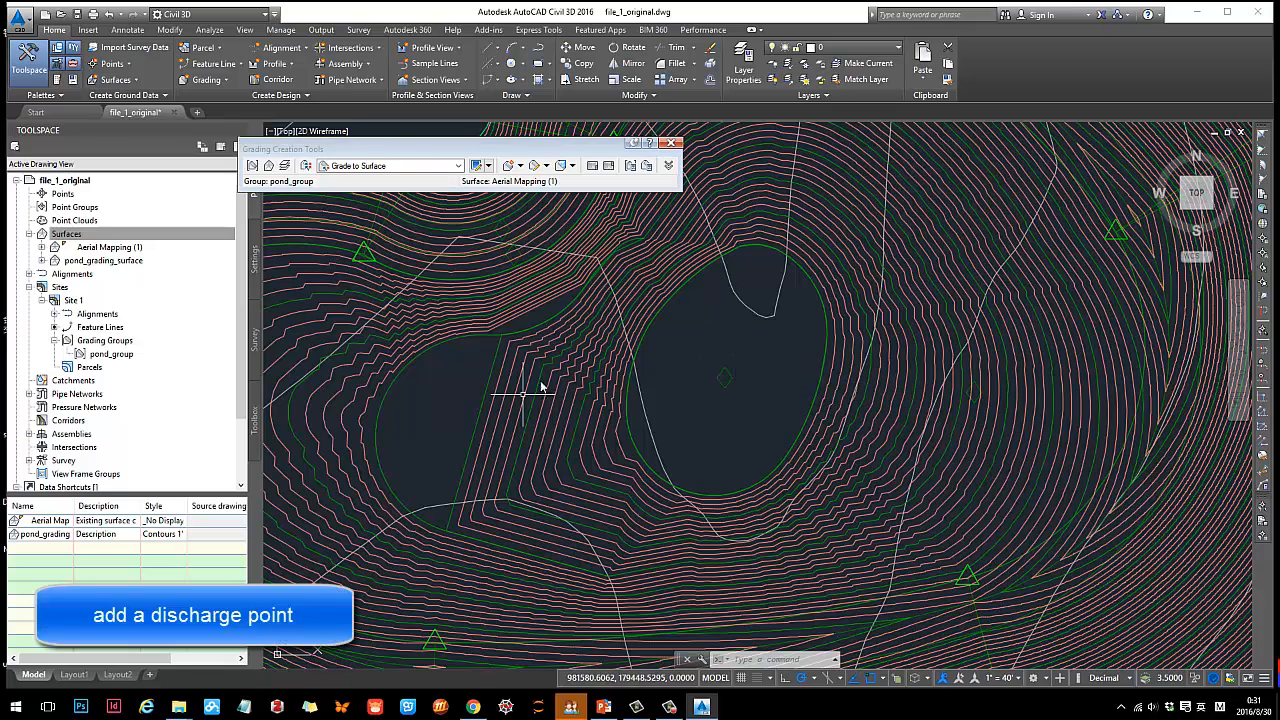
Check the PowerPoint slide on adding a discharge point, return to Civil 3D, and locate Point Groups in the definition of pond_grading_surface.
click(603, 707)
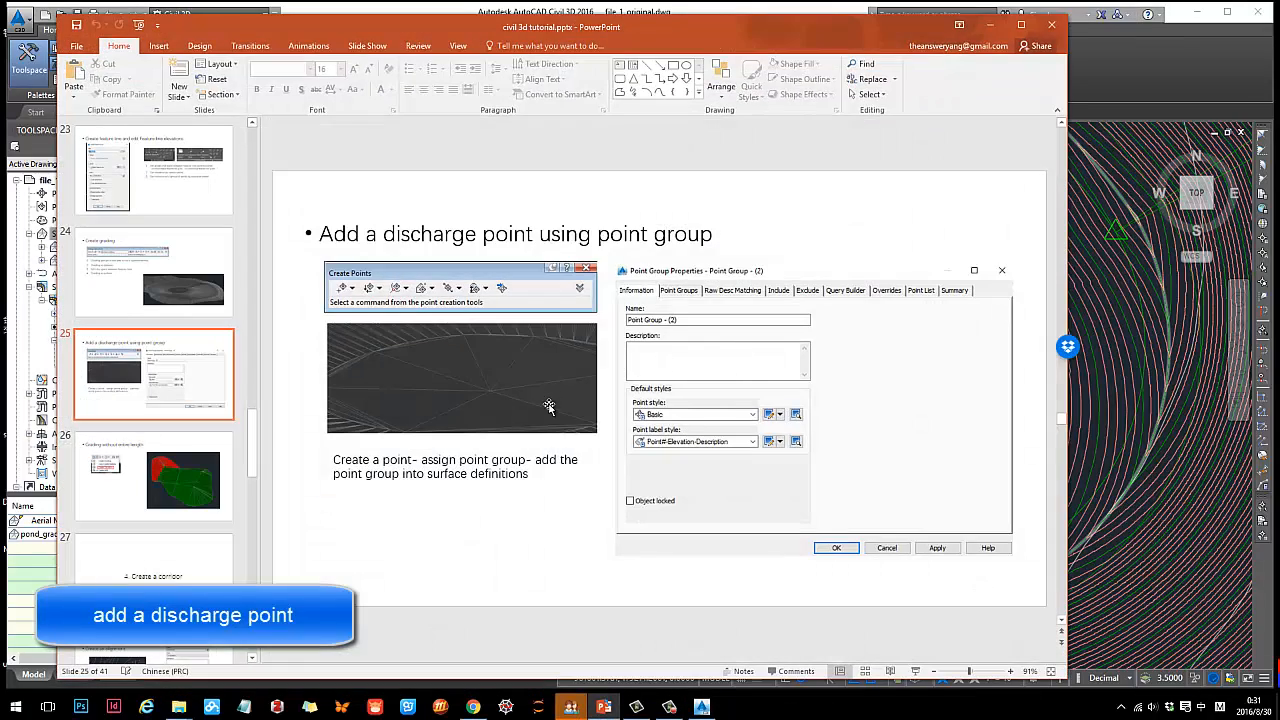
click(988, 24)
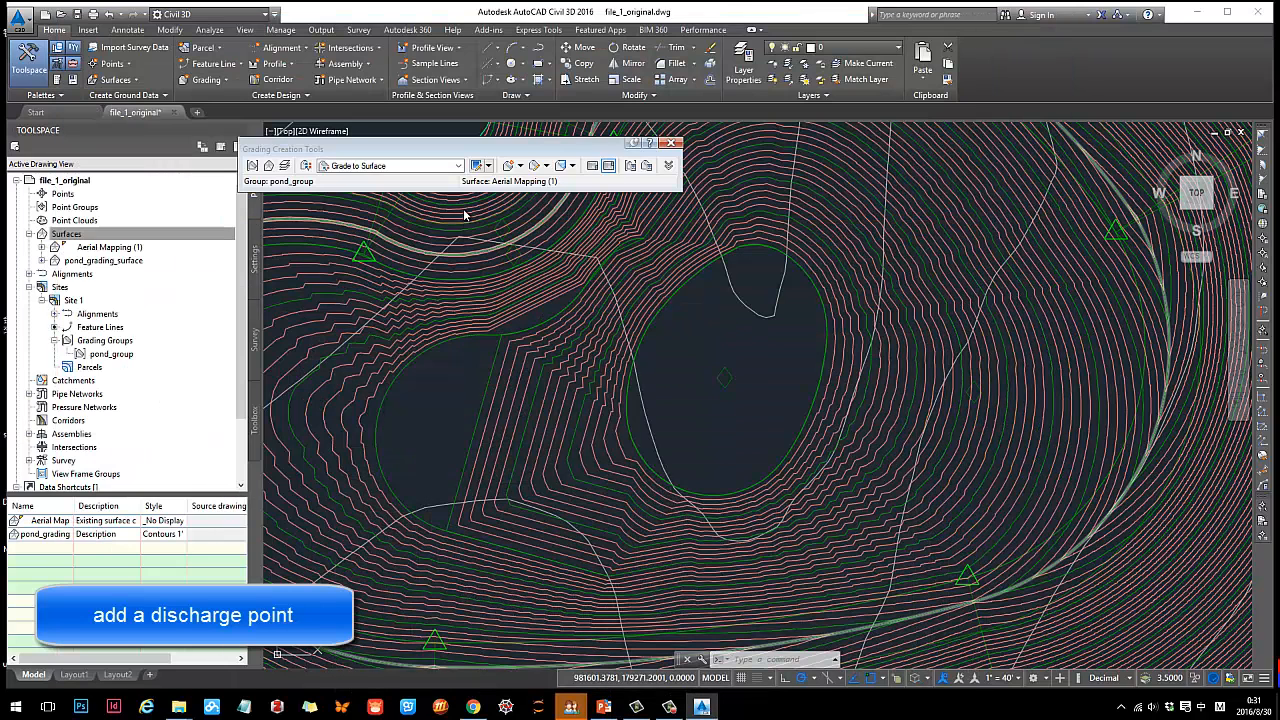
click(42, 260)
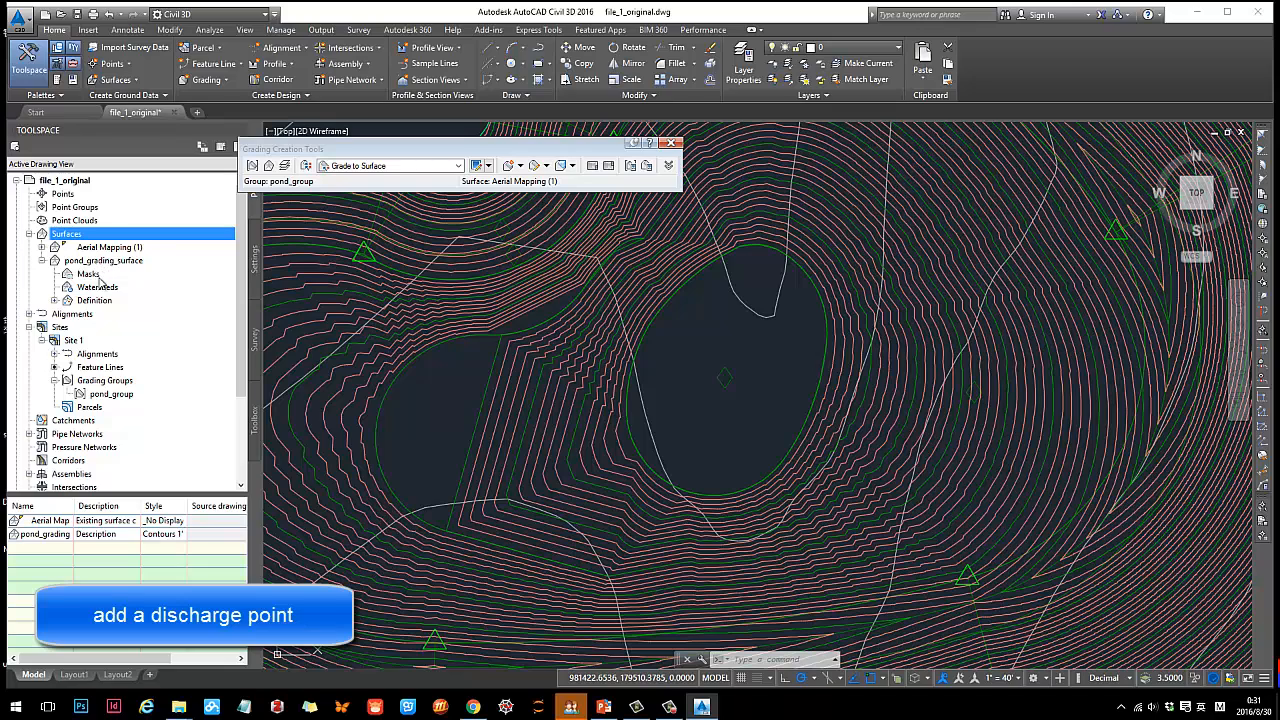
click(55, 300)
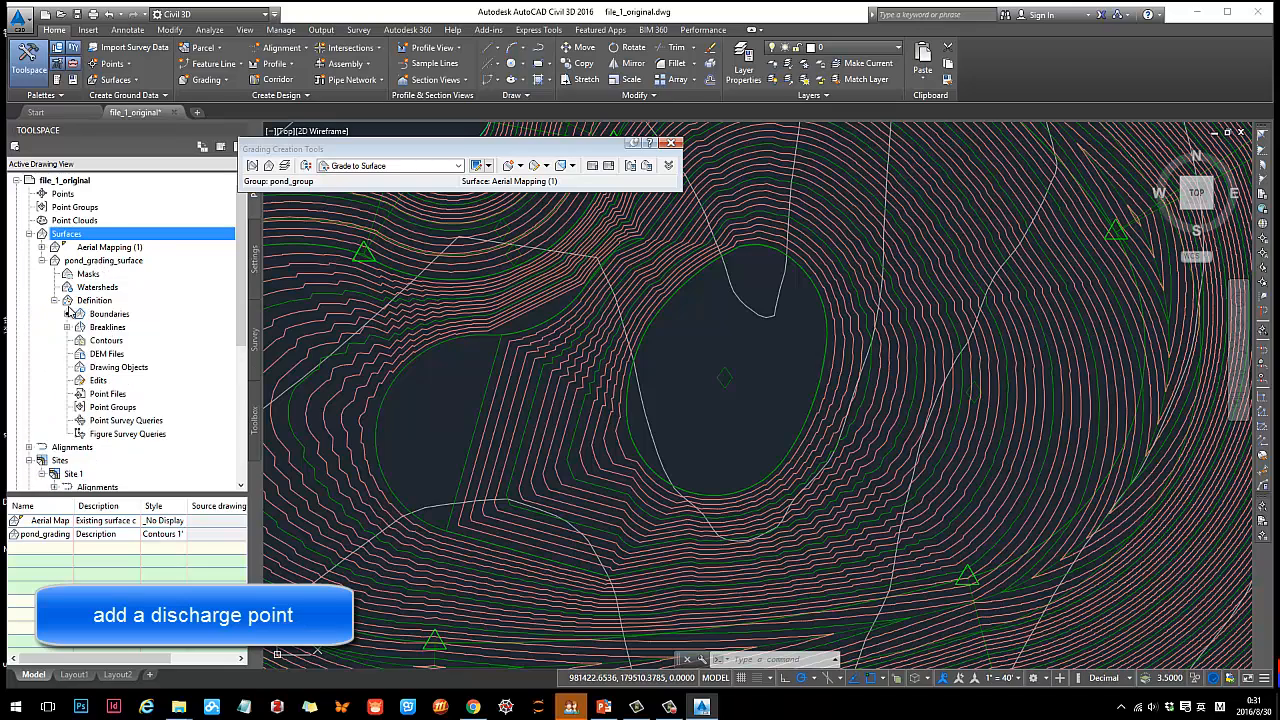
click(113, 409)
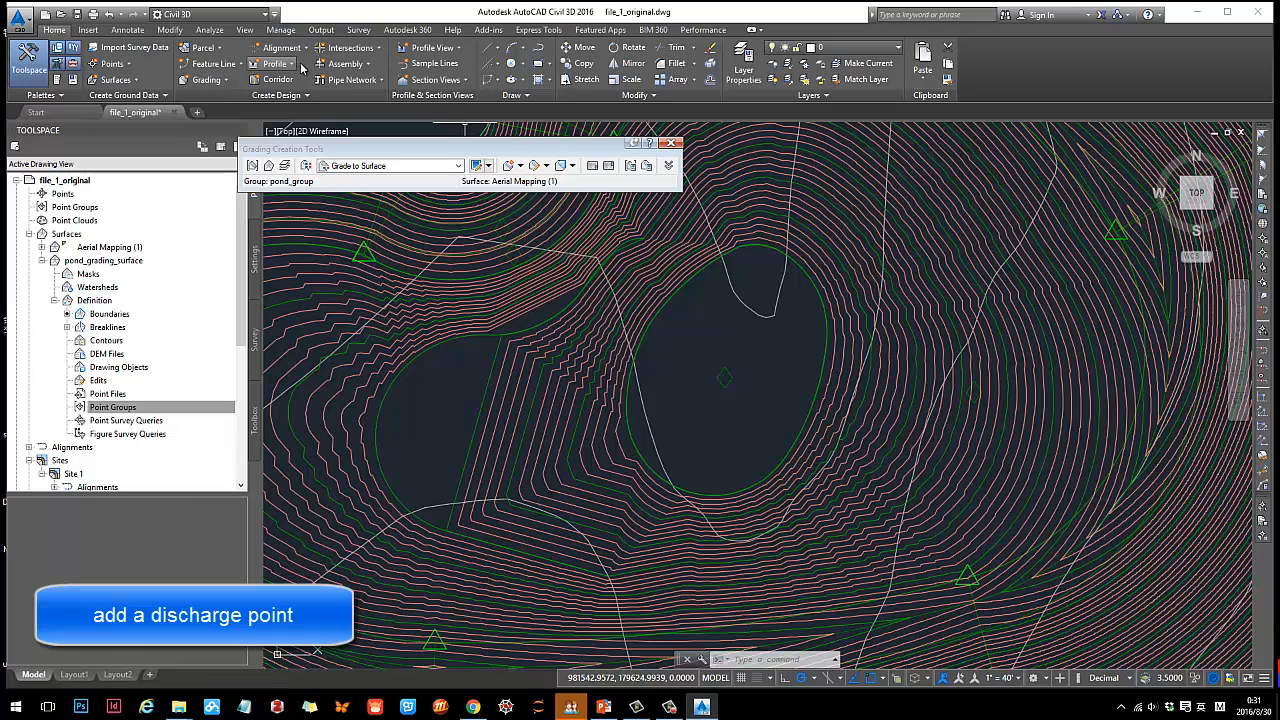
Open the point creation tools and move their window so its commands are clear of the grading tools window.
click(128, 65)
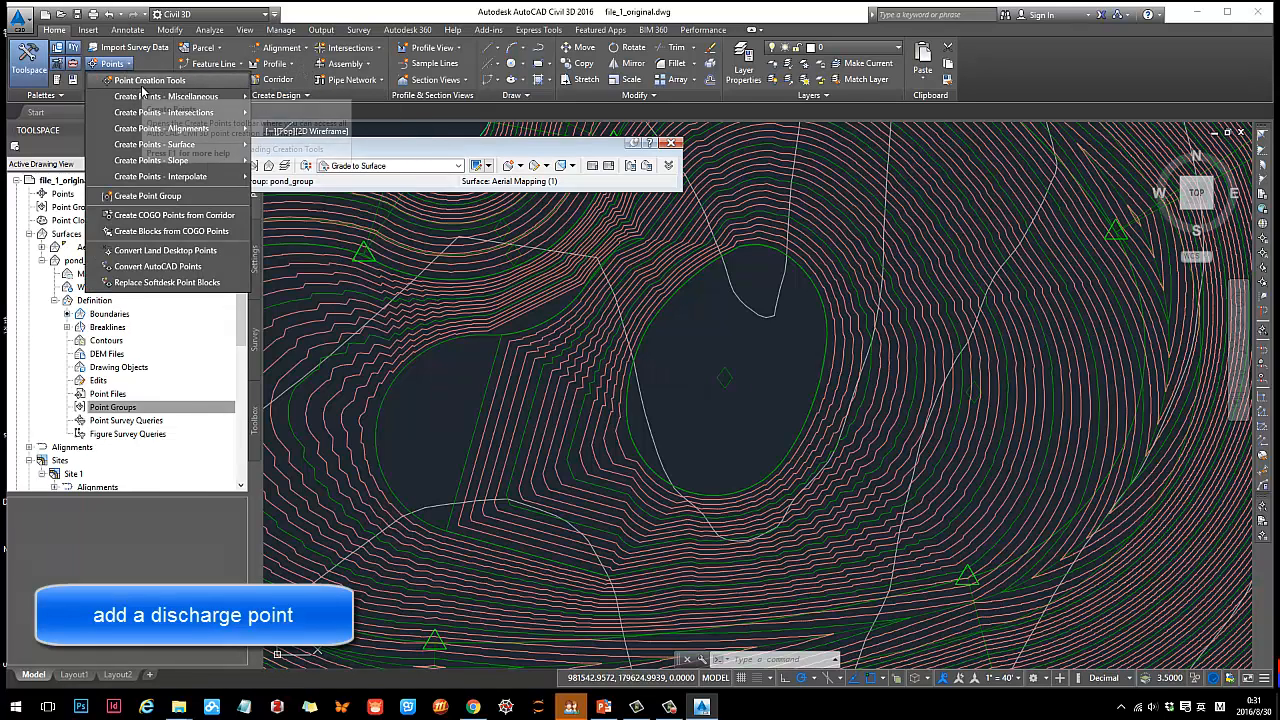
click(145, 81)
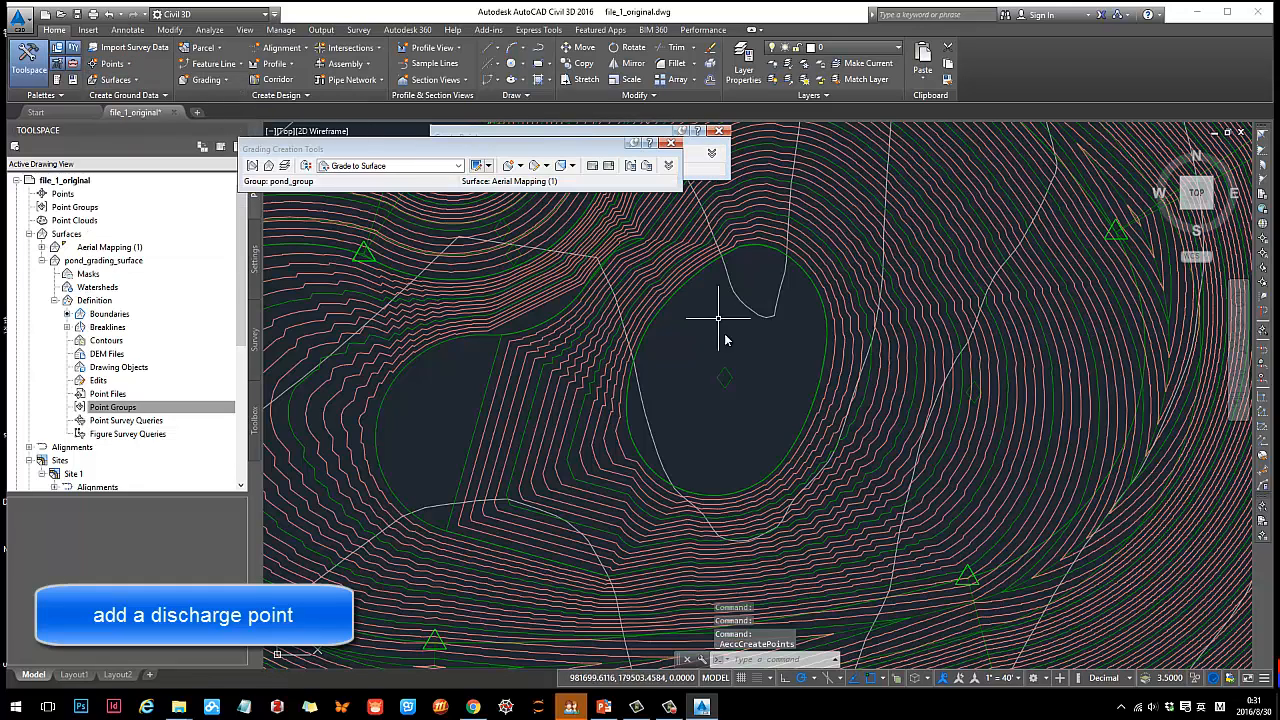
drag(534, 142, 534, 177)
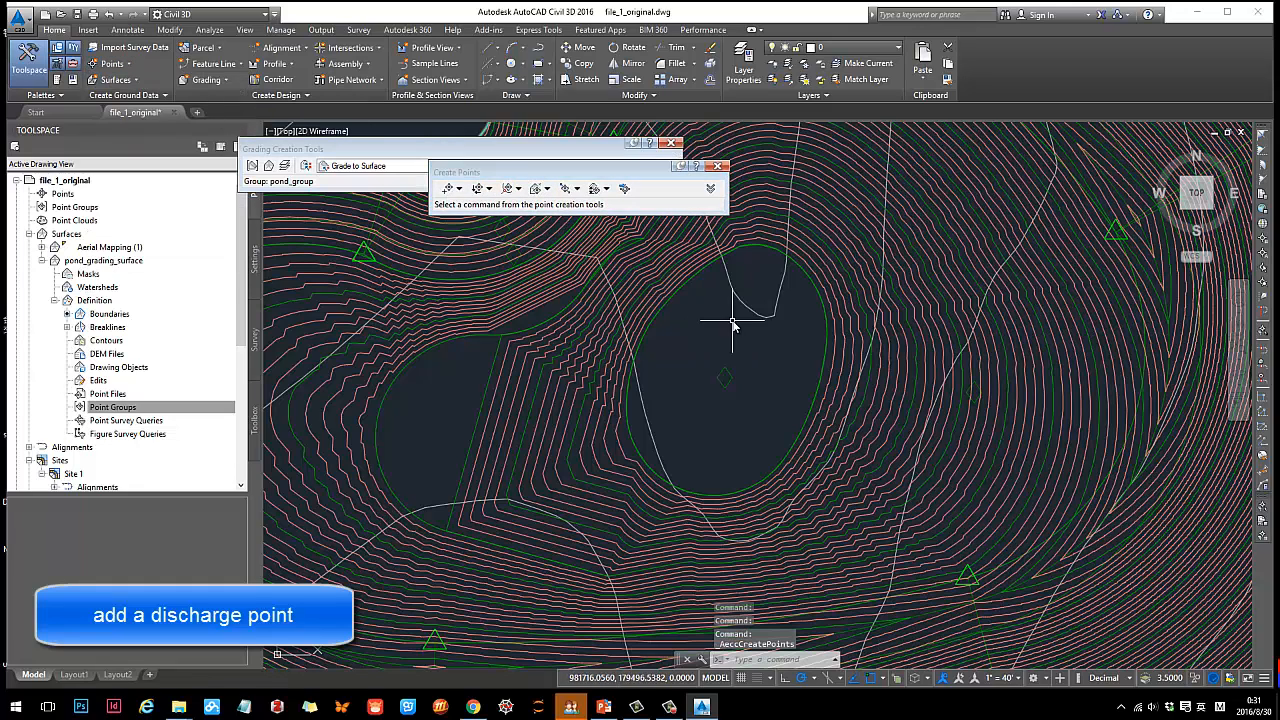
Create one manual point inside the flat bottom of the larger basin with description discharge and elevation 570, and end the command.
scroll(732, 341, up, 2)
click(458, 188)
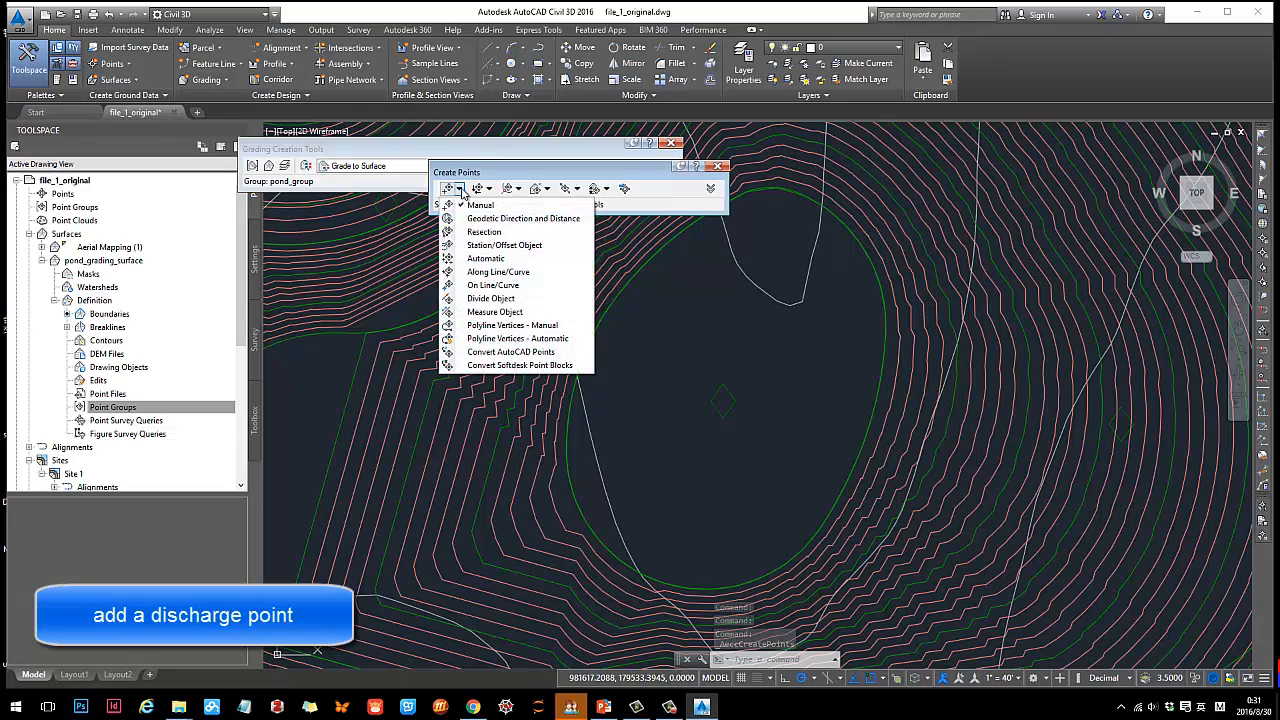
click(478, 206)
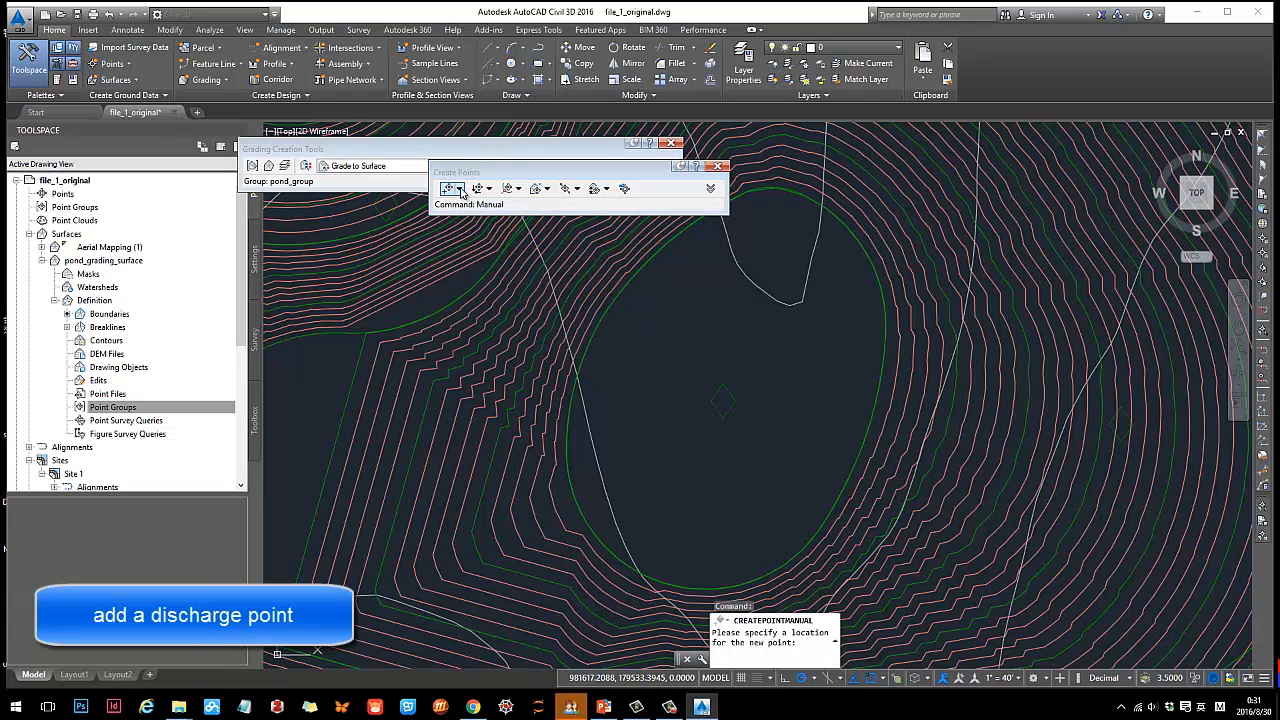
click(461, 189)
click(472, 205)
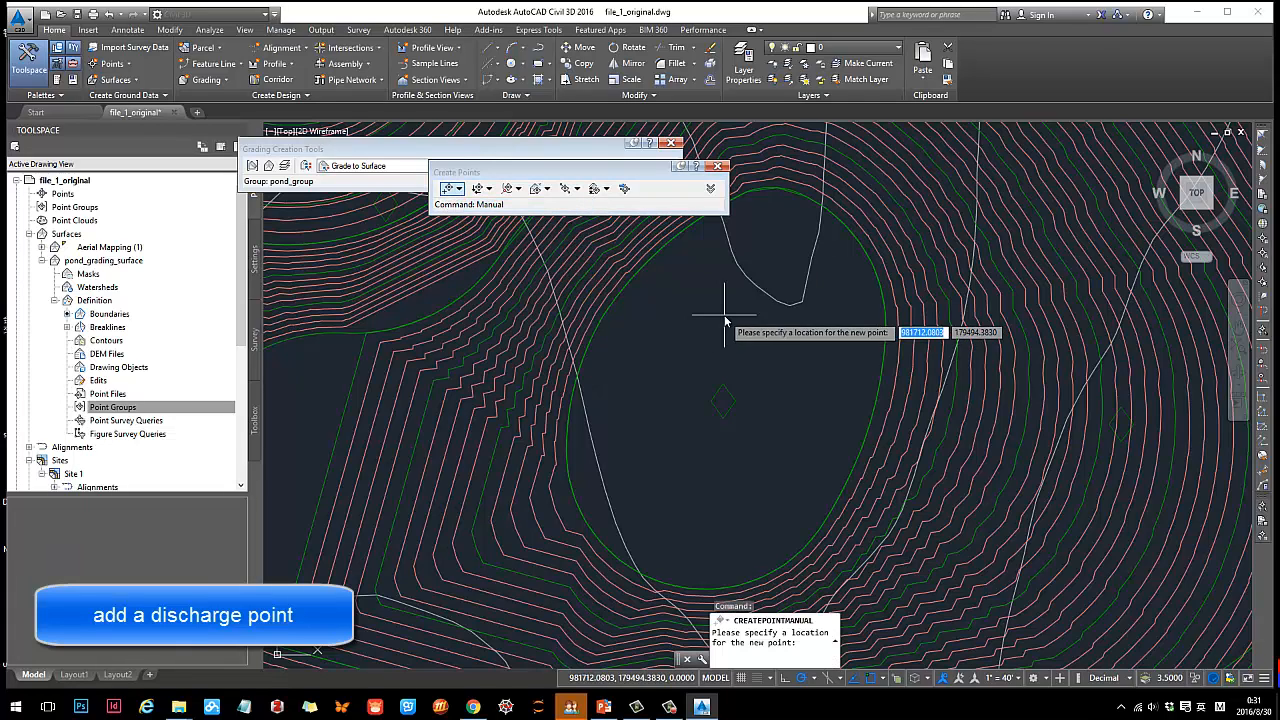
click(738, 368)
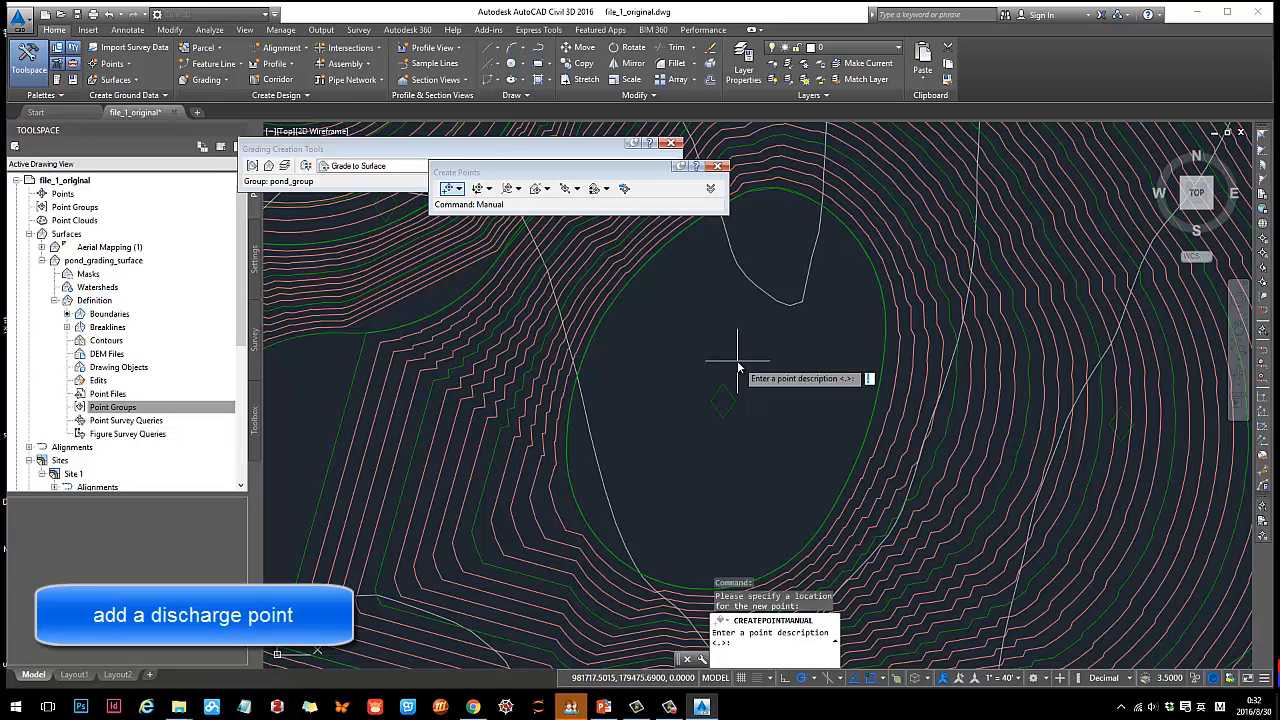
text(dis)
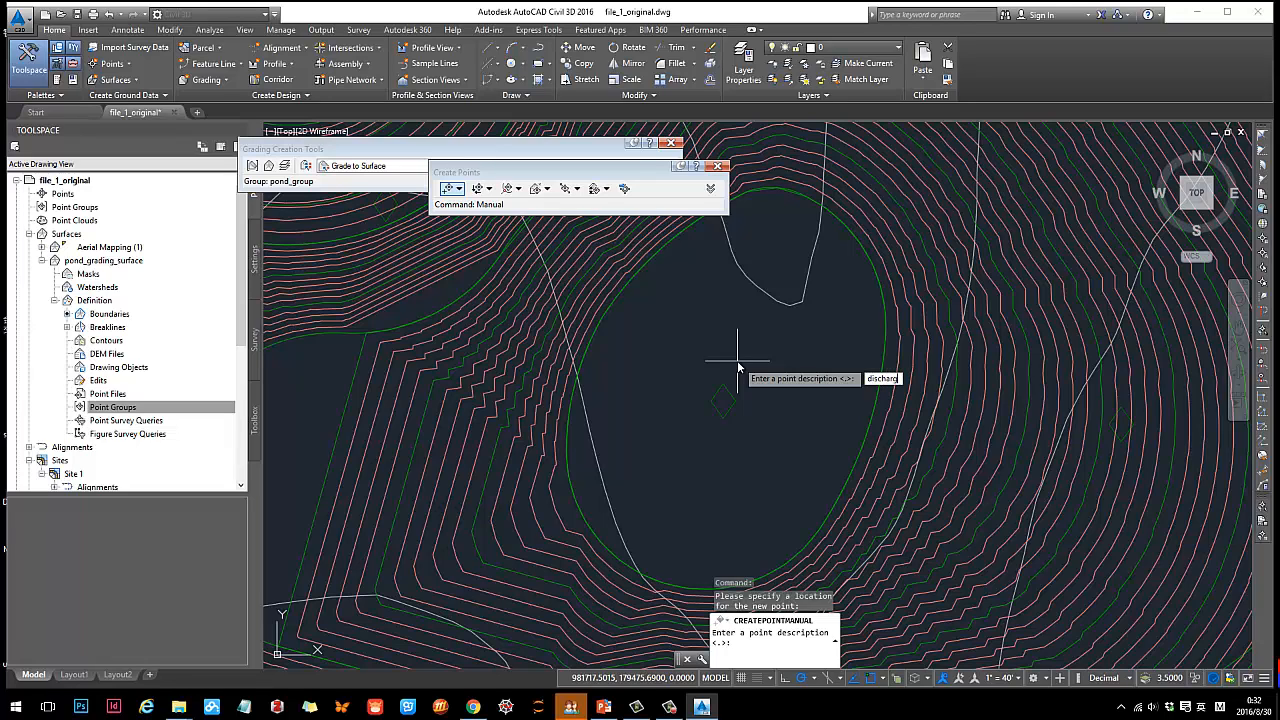
text(charge)
key(Return)
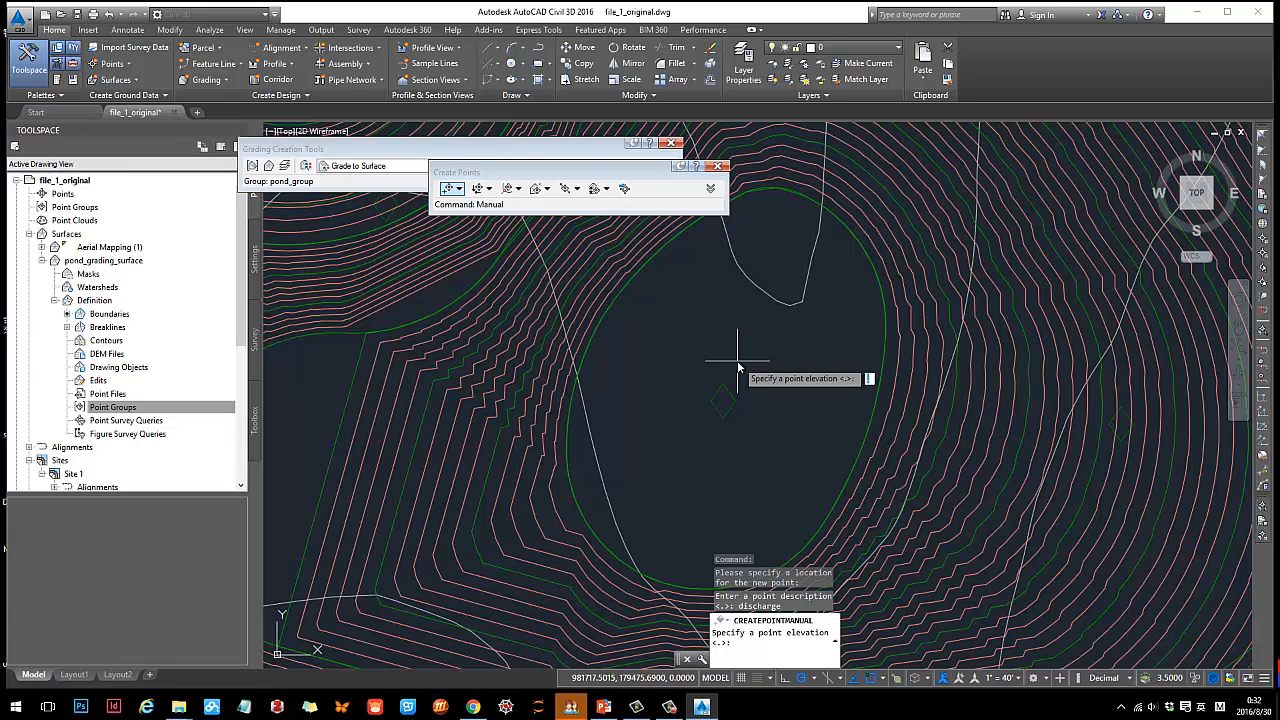
text(570)
key(Return)
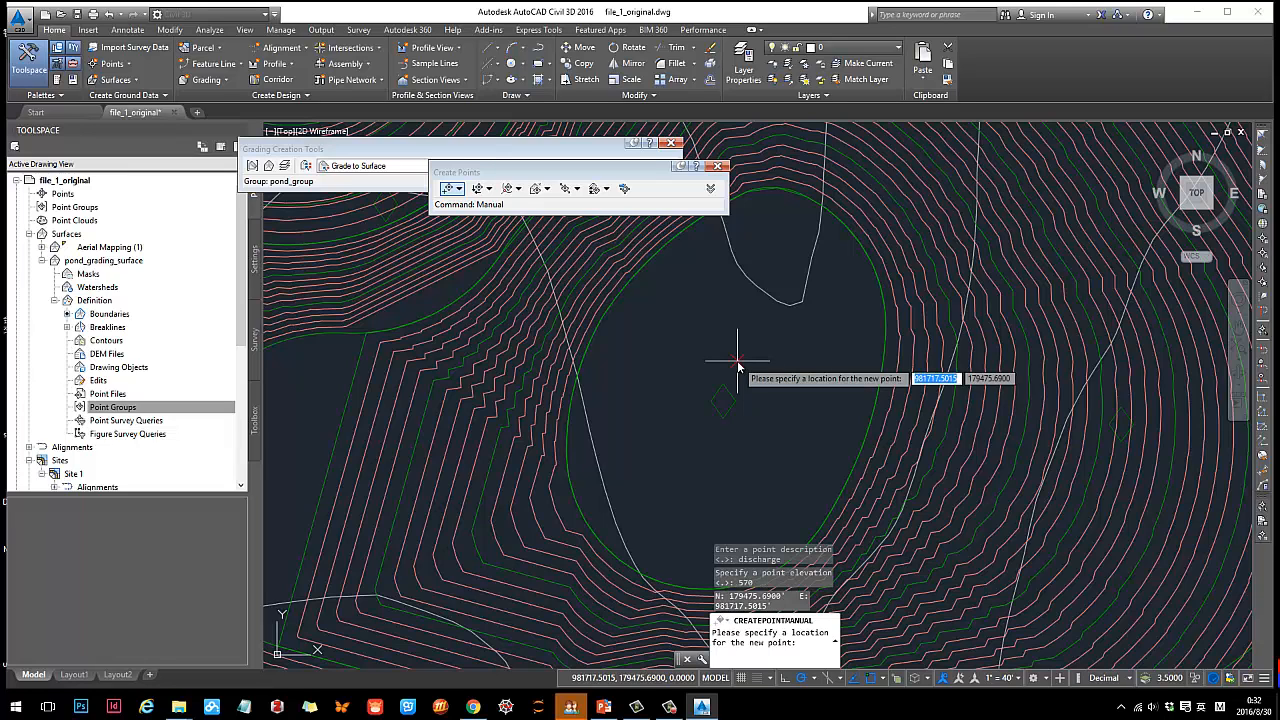
key(Return)
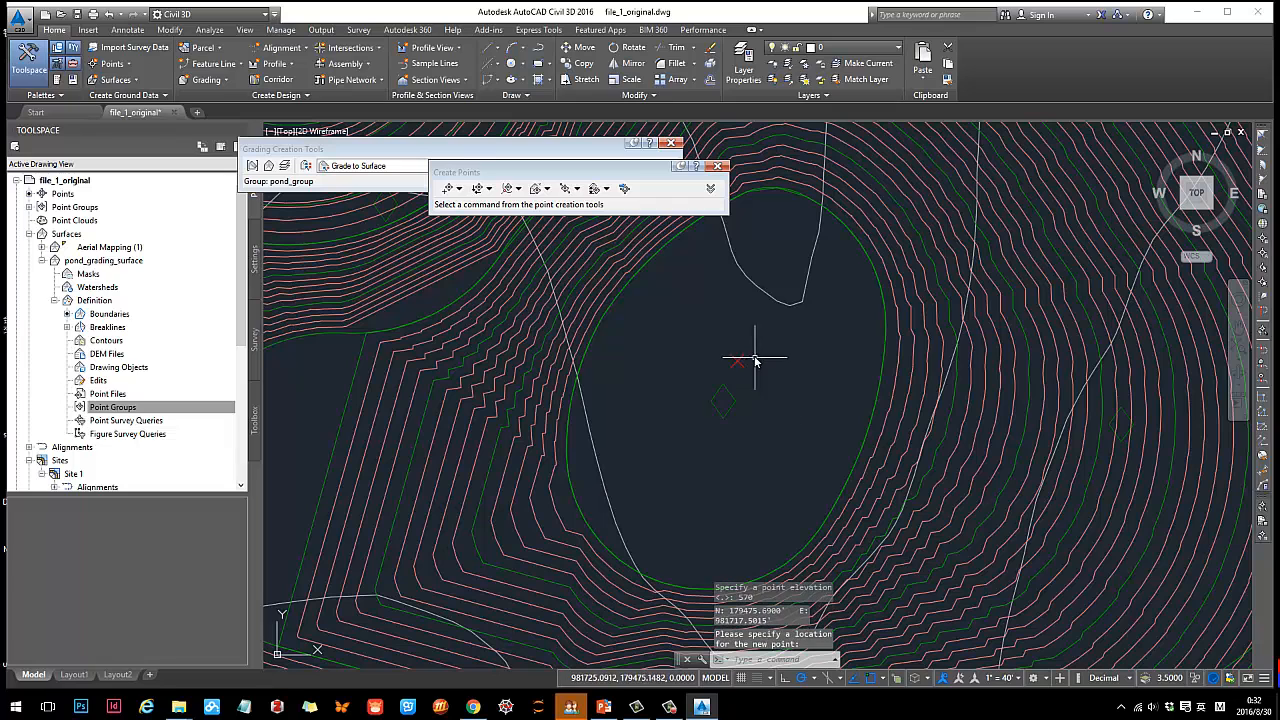
Inspect the new discharge point and the surrounding pond_grading_surface by selecting them in turn, finishing with the point selected.
click(737, 360)
mouse_move(738, 361)
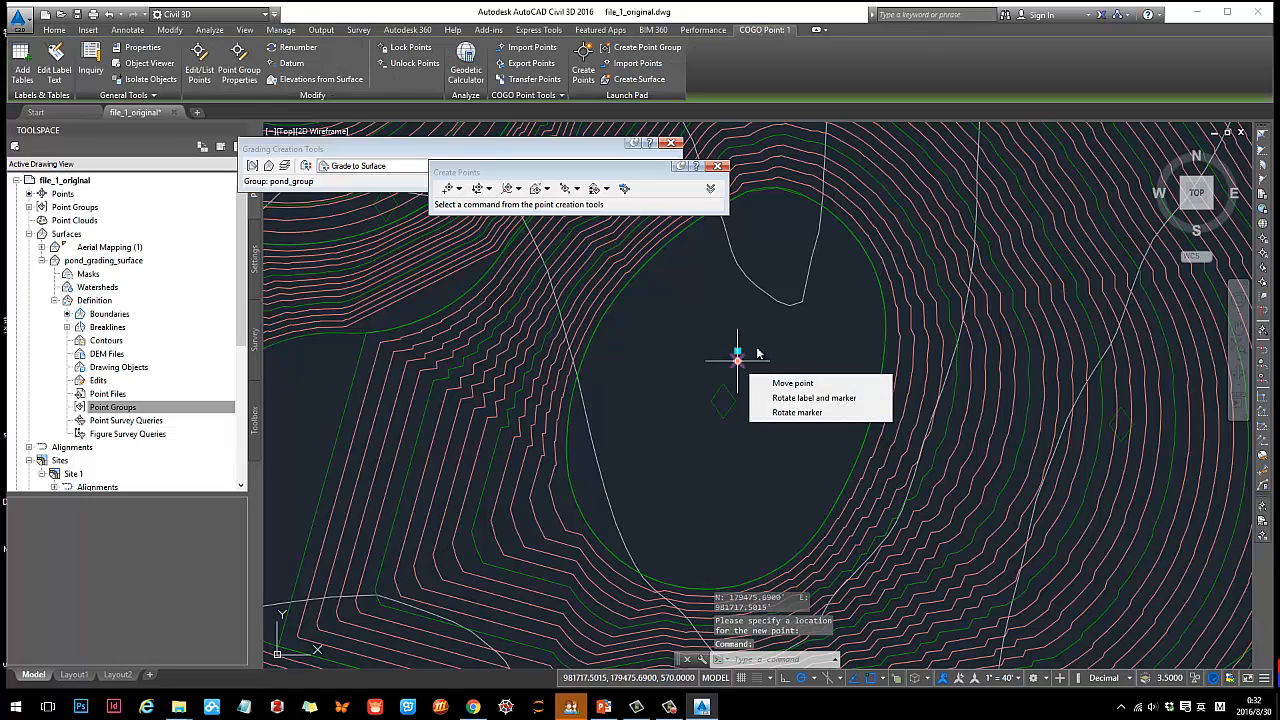
key(Escape)
click(880, 287)
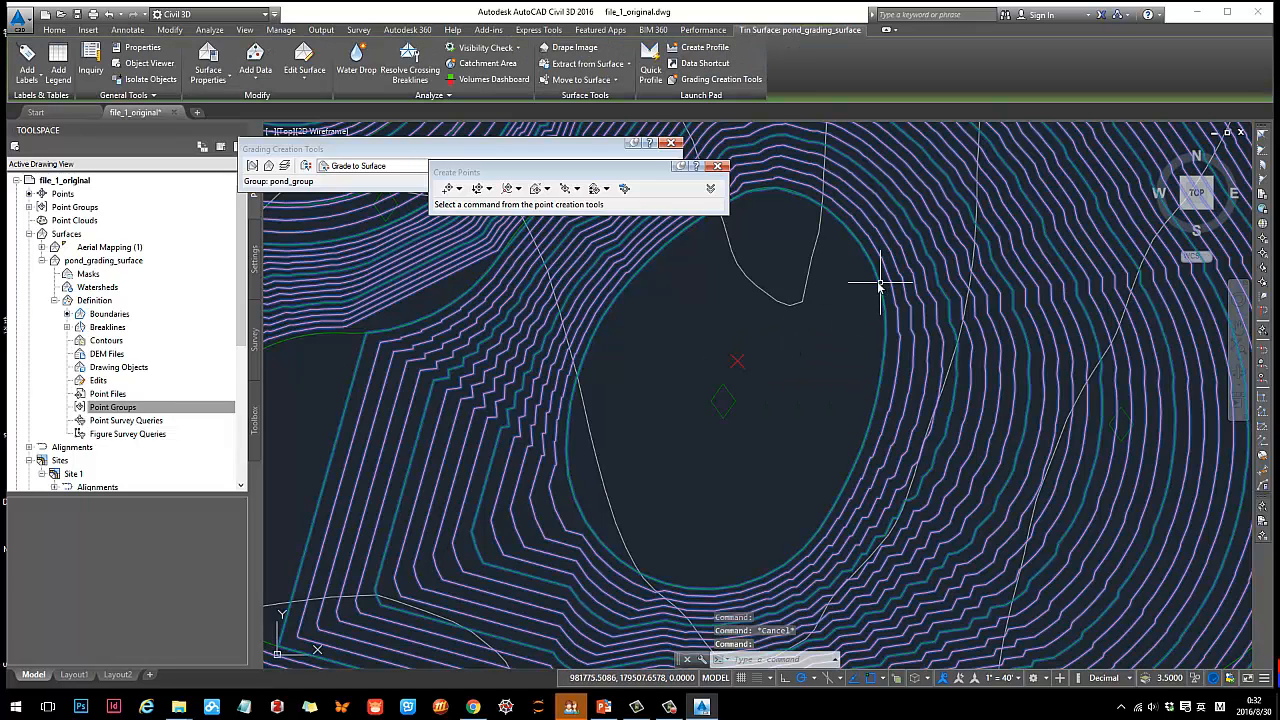
click(720, 357)
mouse_move(722, 360)
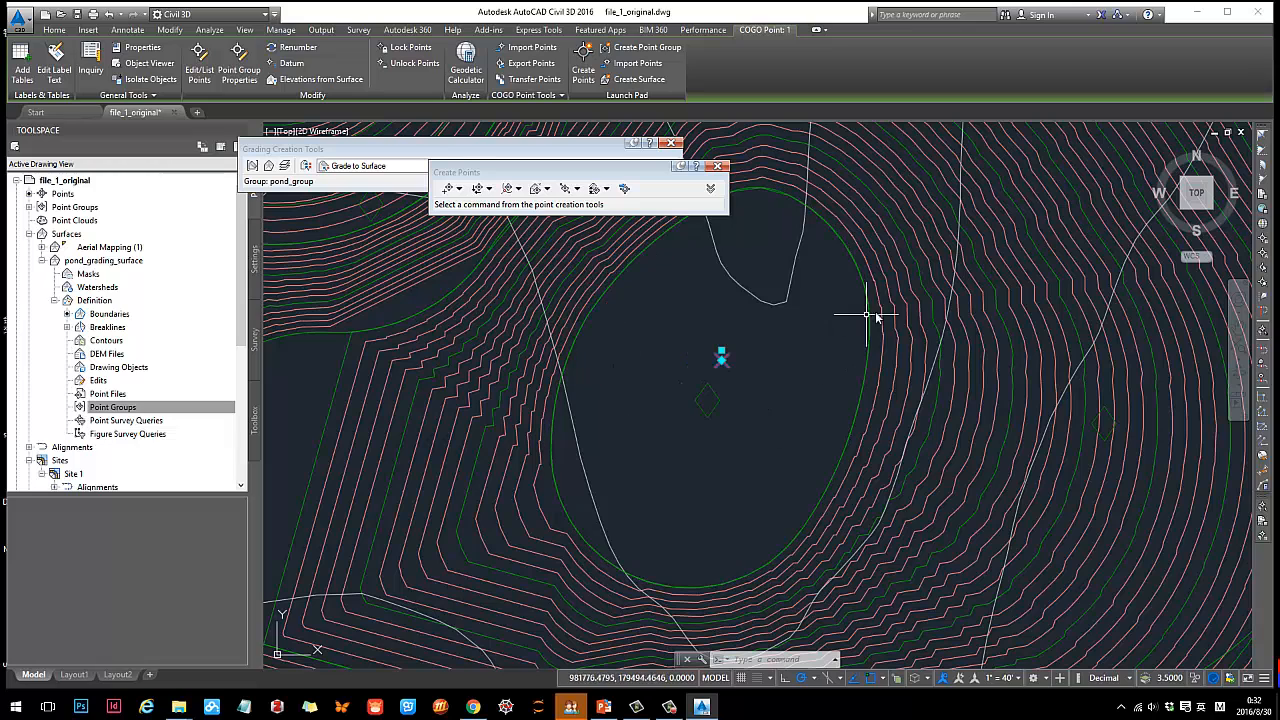
Set the discharge point's elevation to 565 in its object properties and clear the selection.
right_click(722, 360)
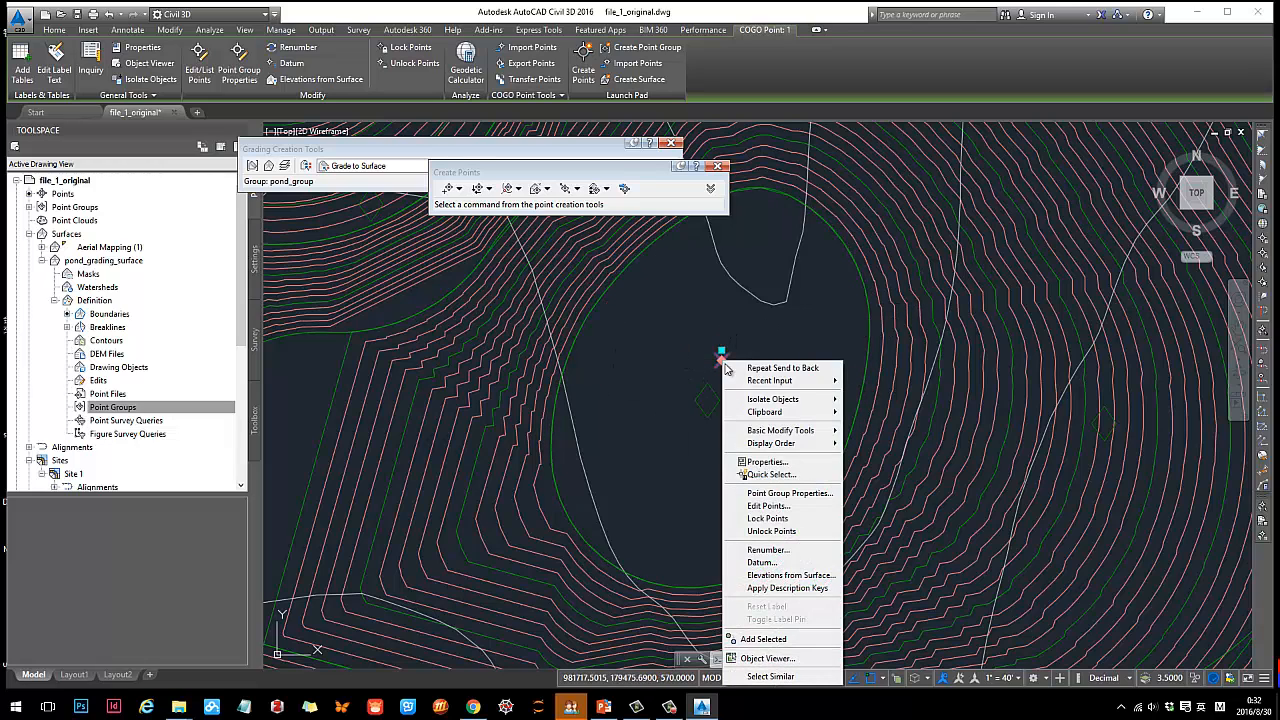
click(765, 461)
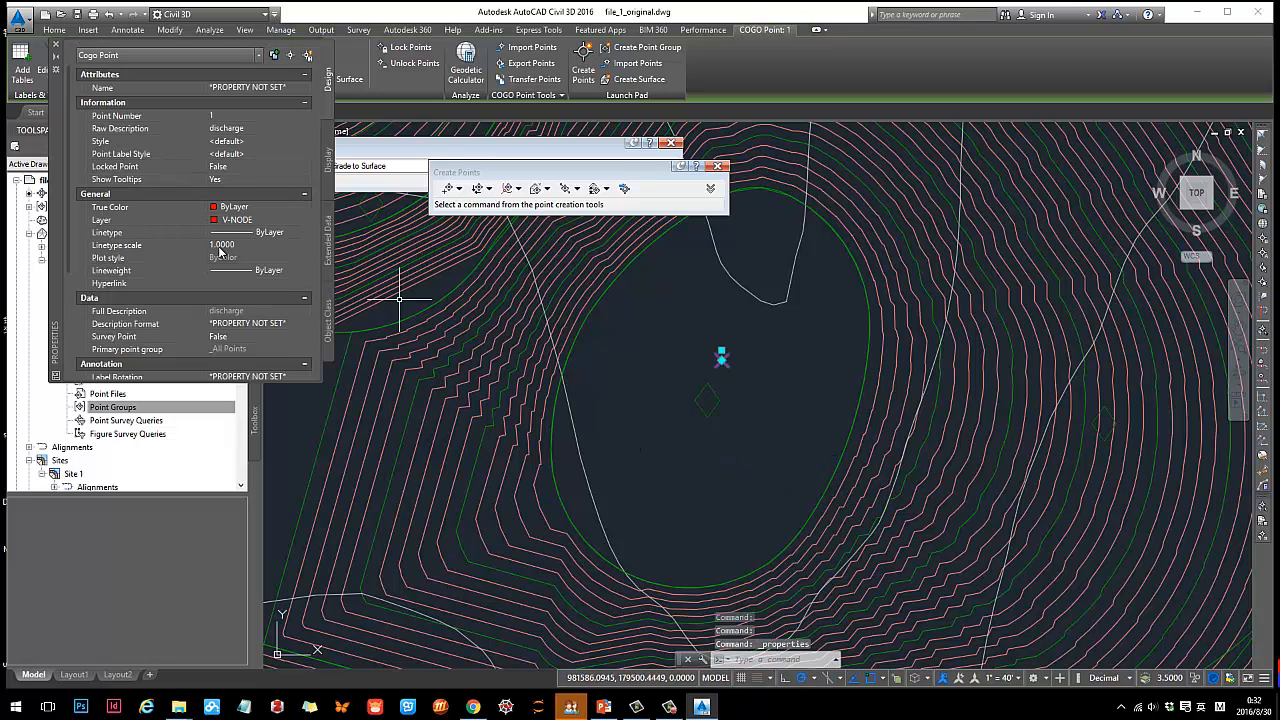
scroll(200, 262, down, 4)
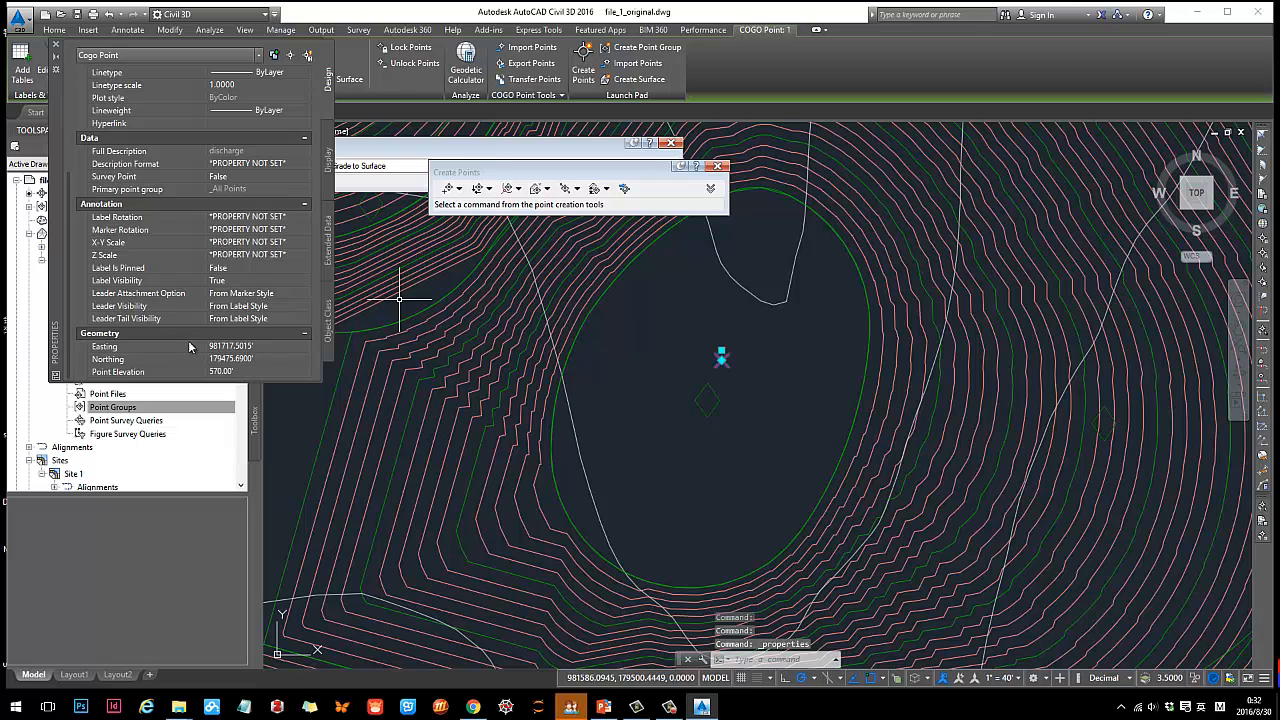
click(224, 371)
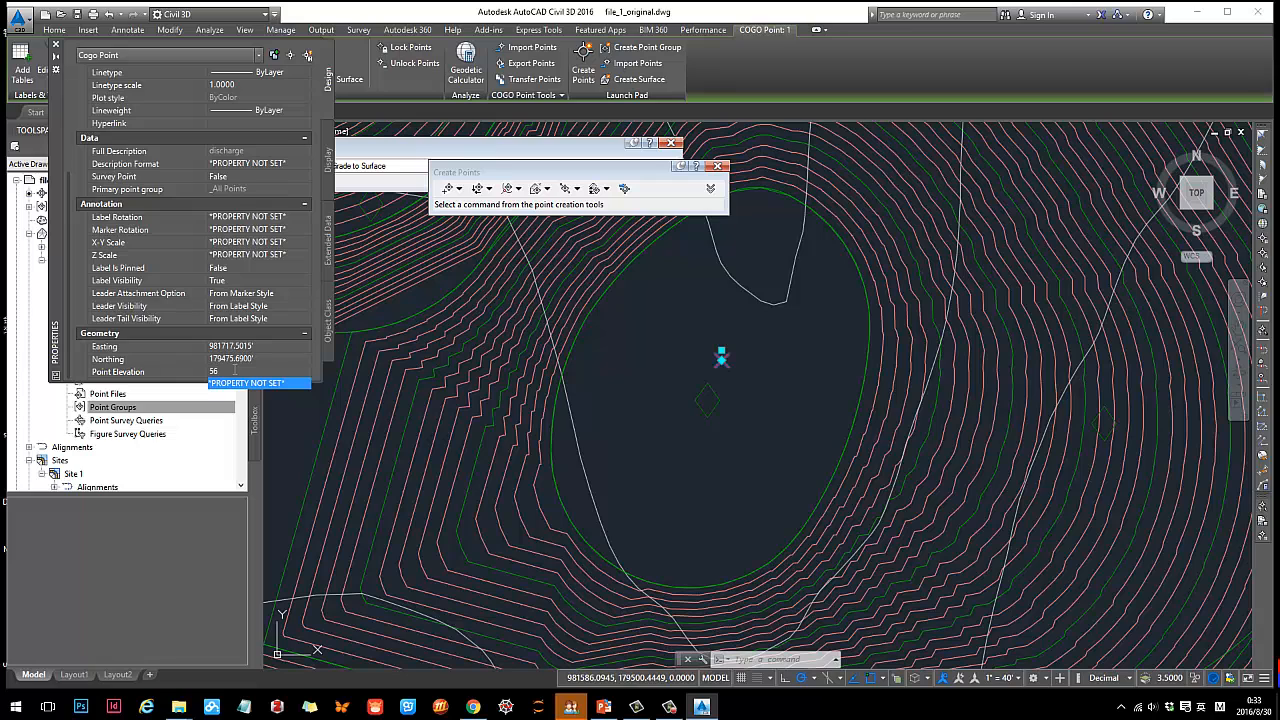
key(Return)
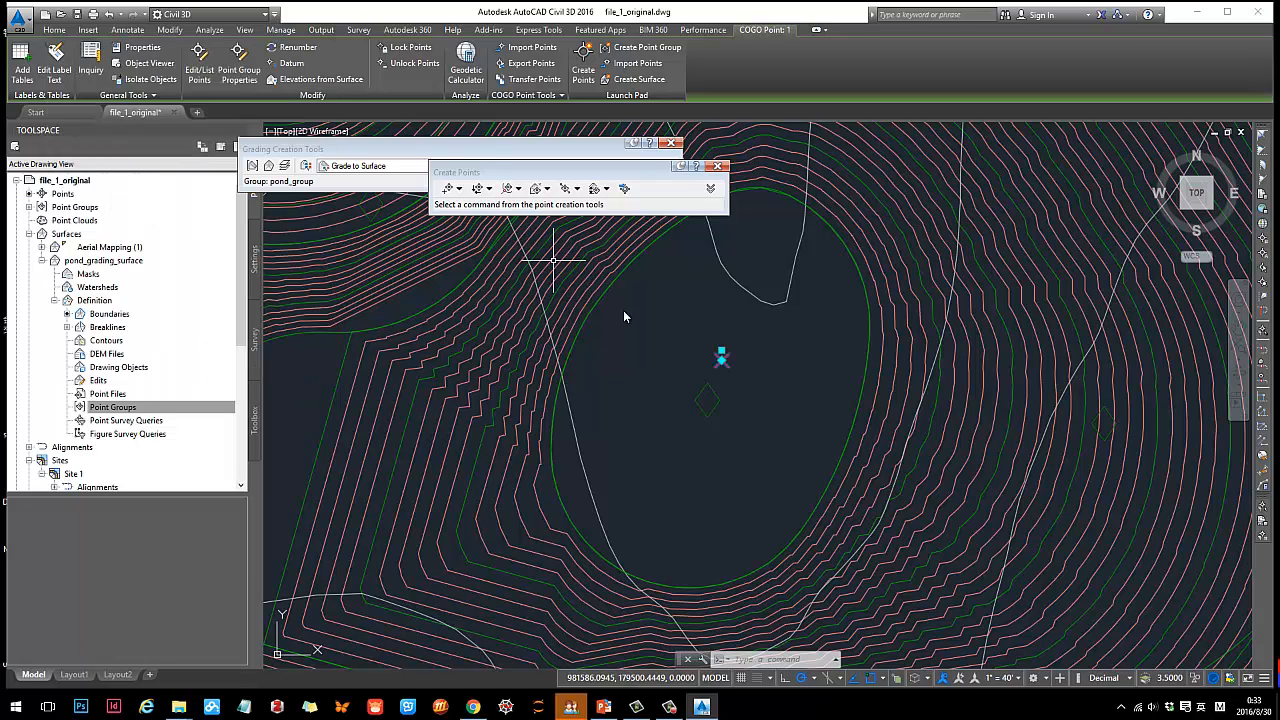
key(Escape)
Check the discharge point's entry in the point editor and briefly view the properties of its point group.
click(720, 357)
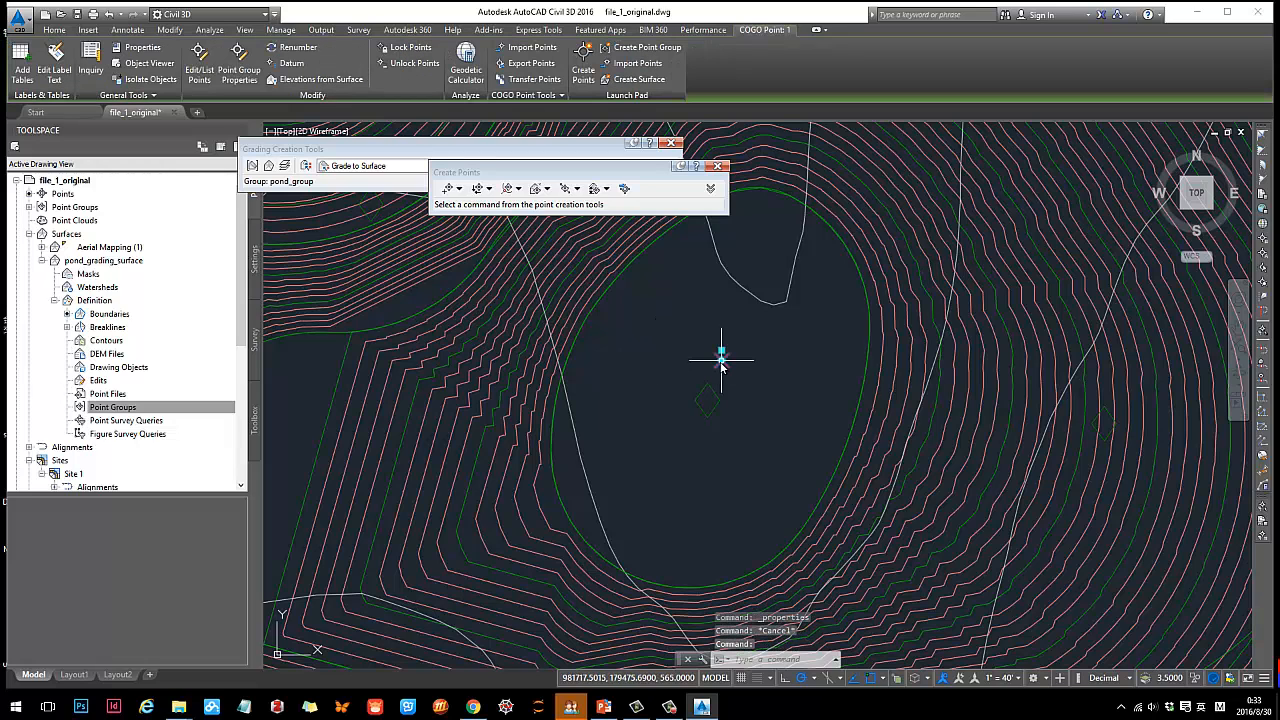
click(199, 66)
click(457, 213)
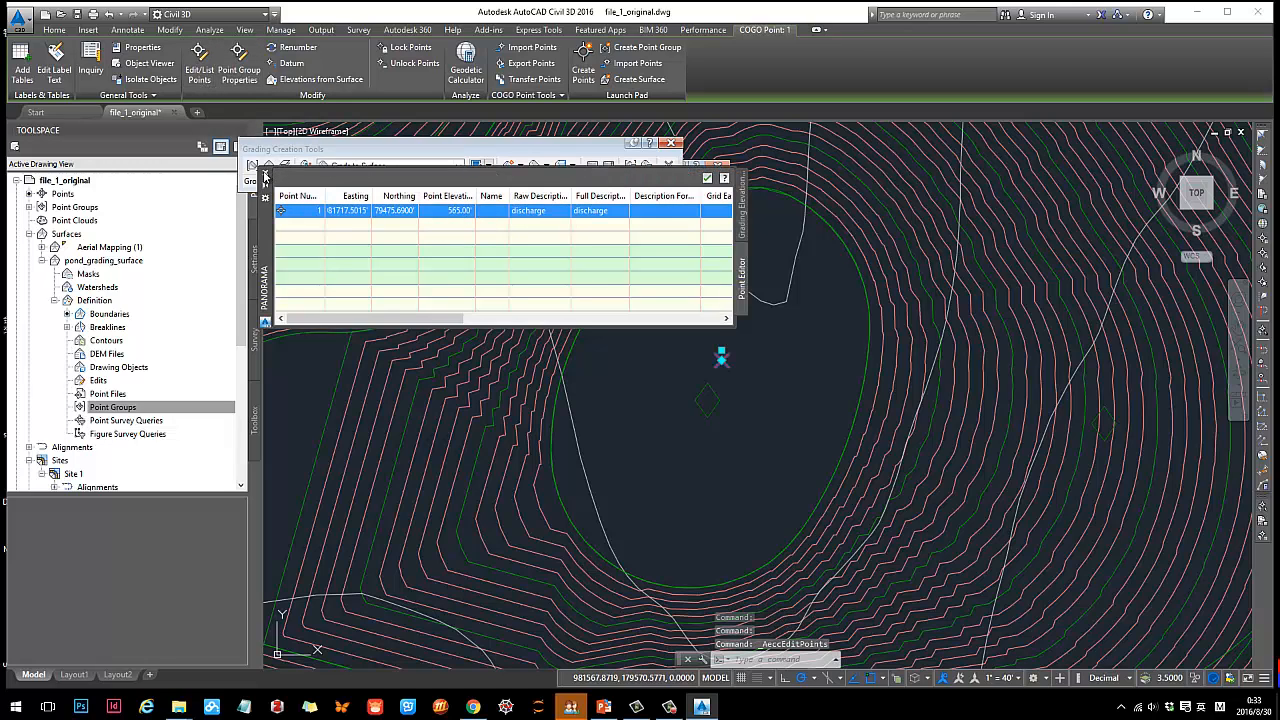
click(265, 177)
click(236, 64)
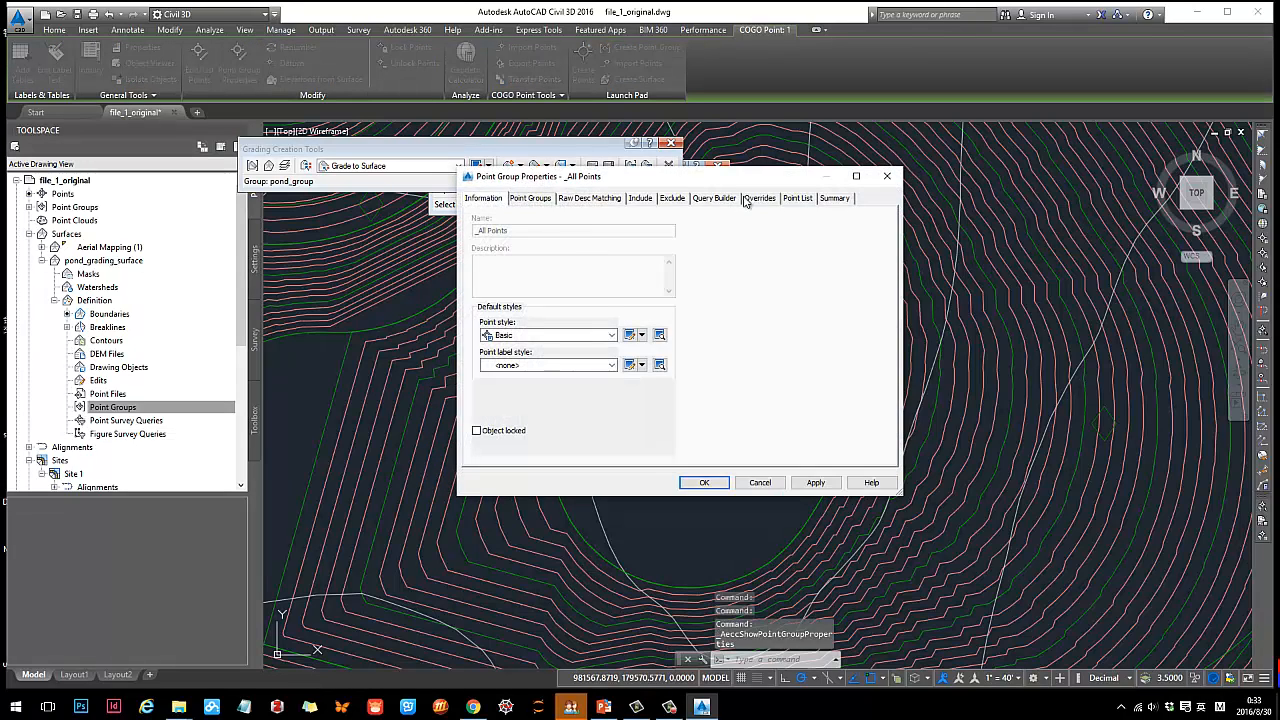
click(887, 176)
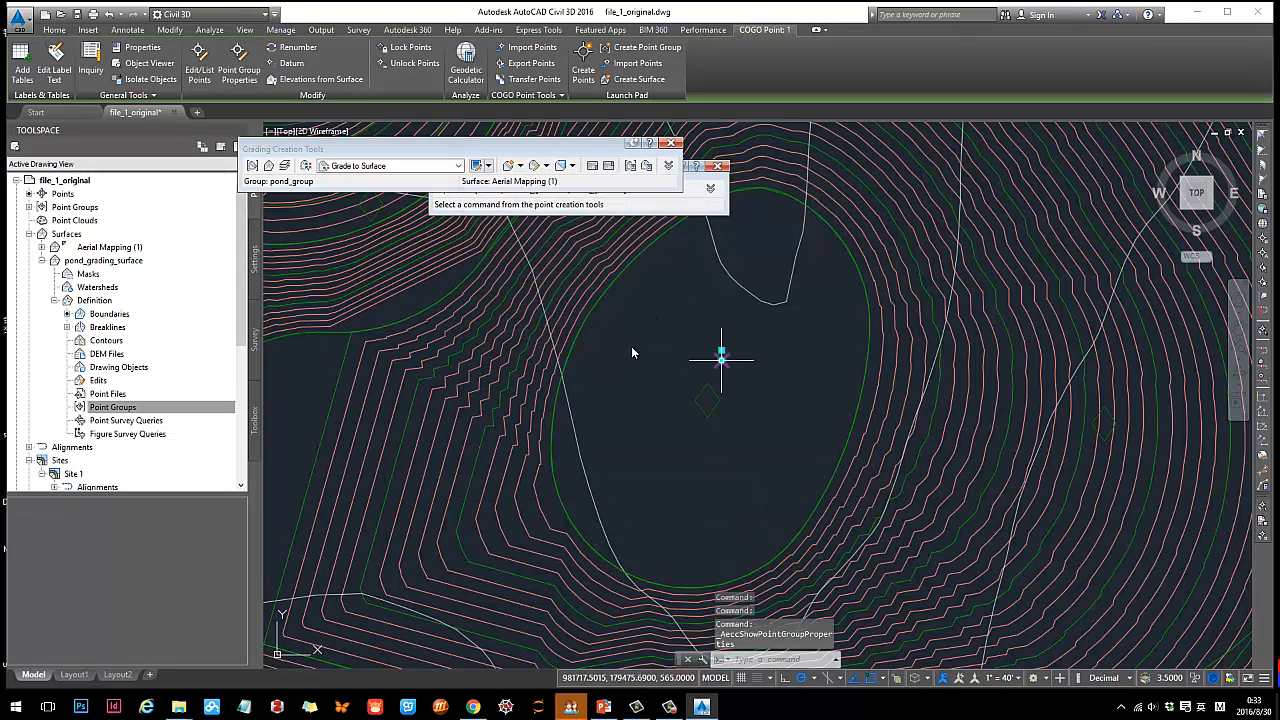
Examine the _All Points group's properties, including its matching criteria, overrides and the discharge point's entry in the point list.
click(238, 66)
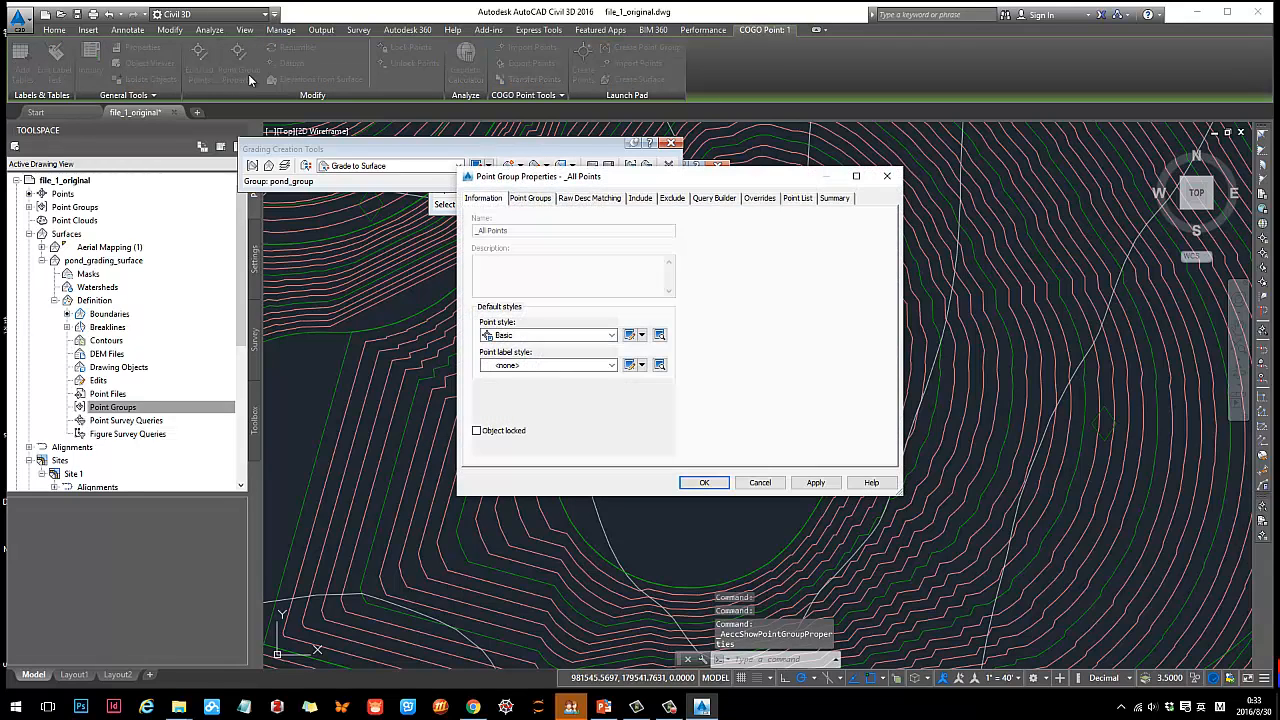
click(530, 198)
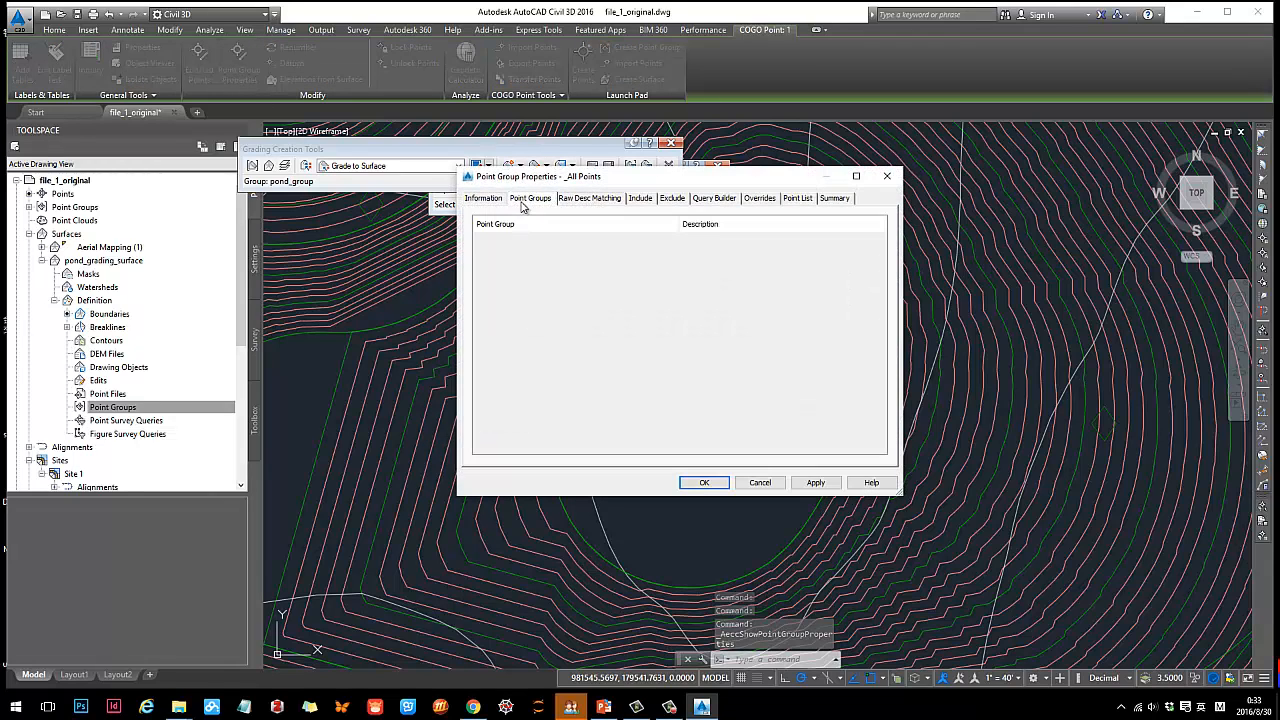
click(589, 198)
click(641, 198)
click(681, 199)
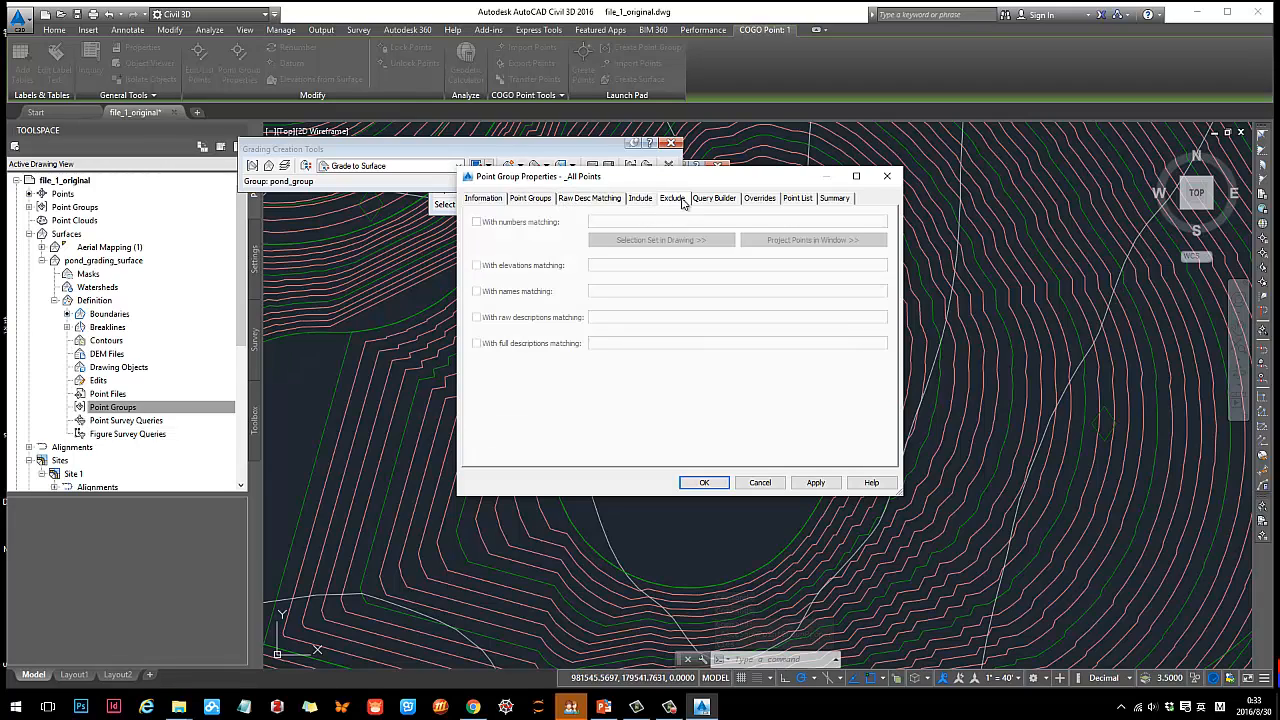
click(798, 199)
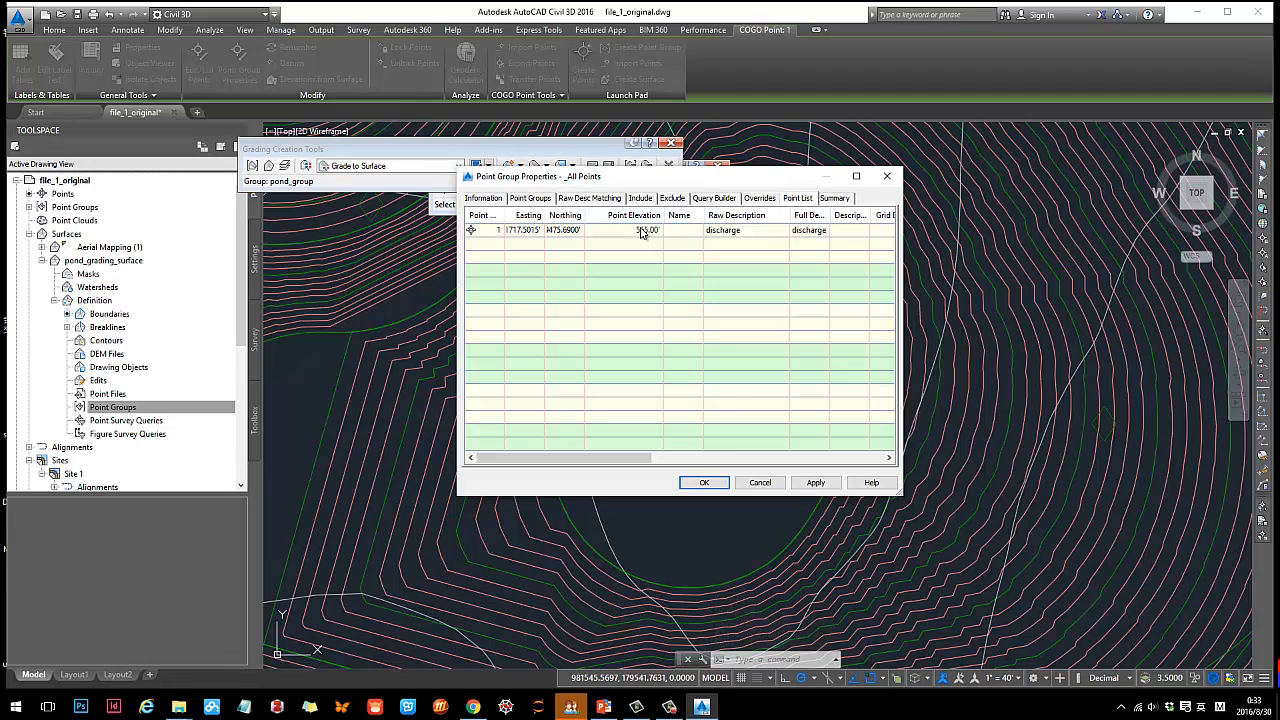
click(725, 233)
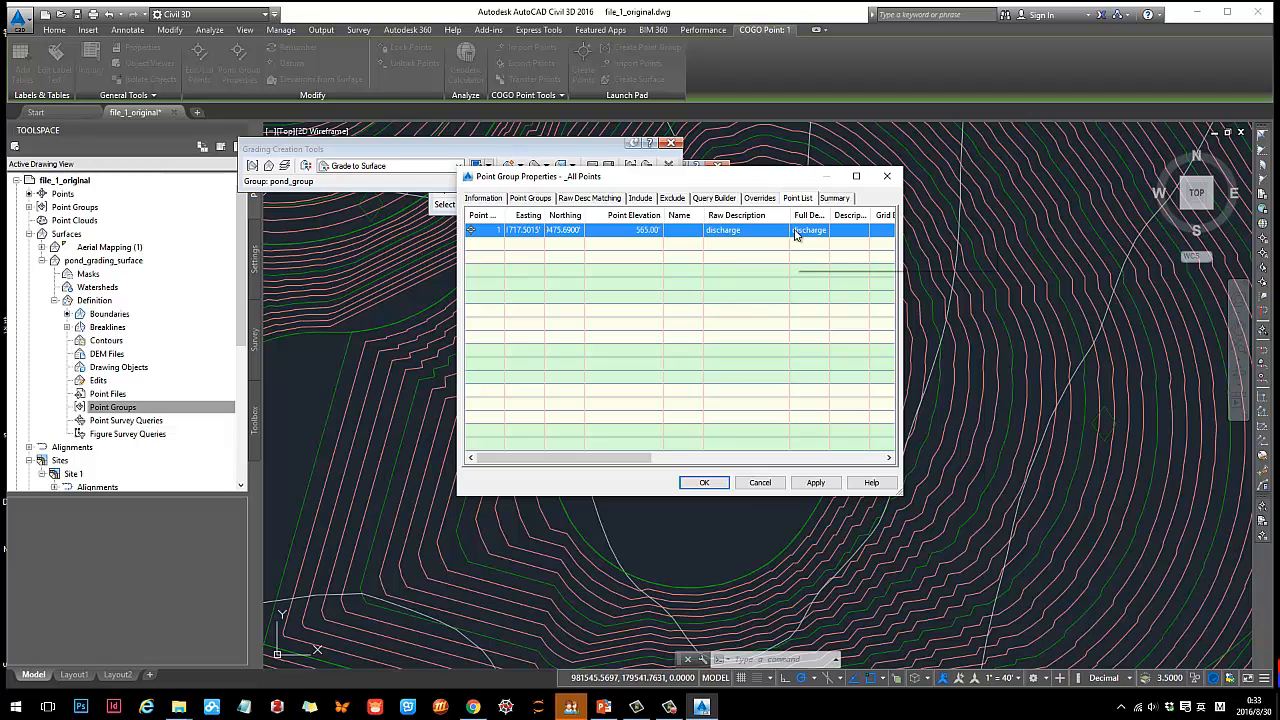
click(521, 201)
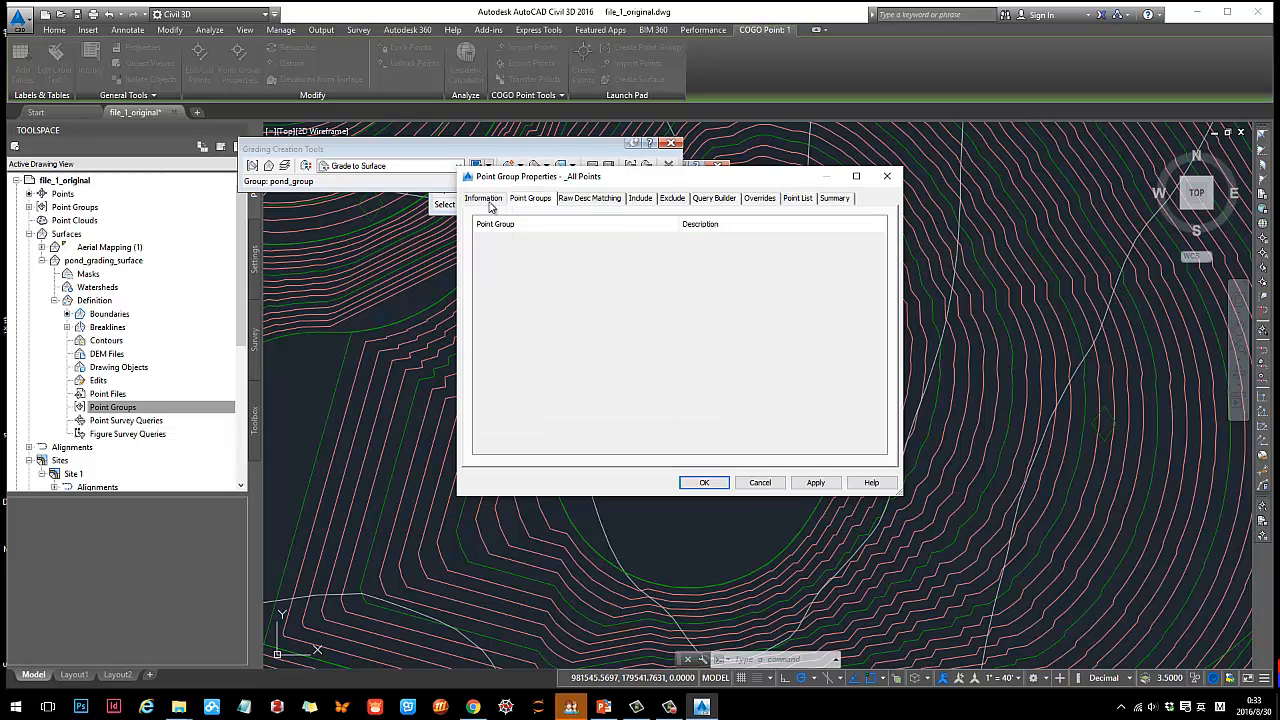
click(486, 199)
click(527, 199)
click(667, 199)
click(714, 199)
click(760, 199)
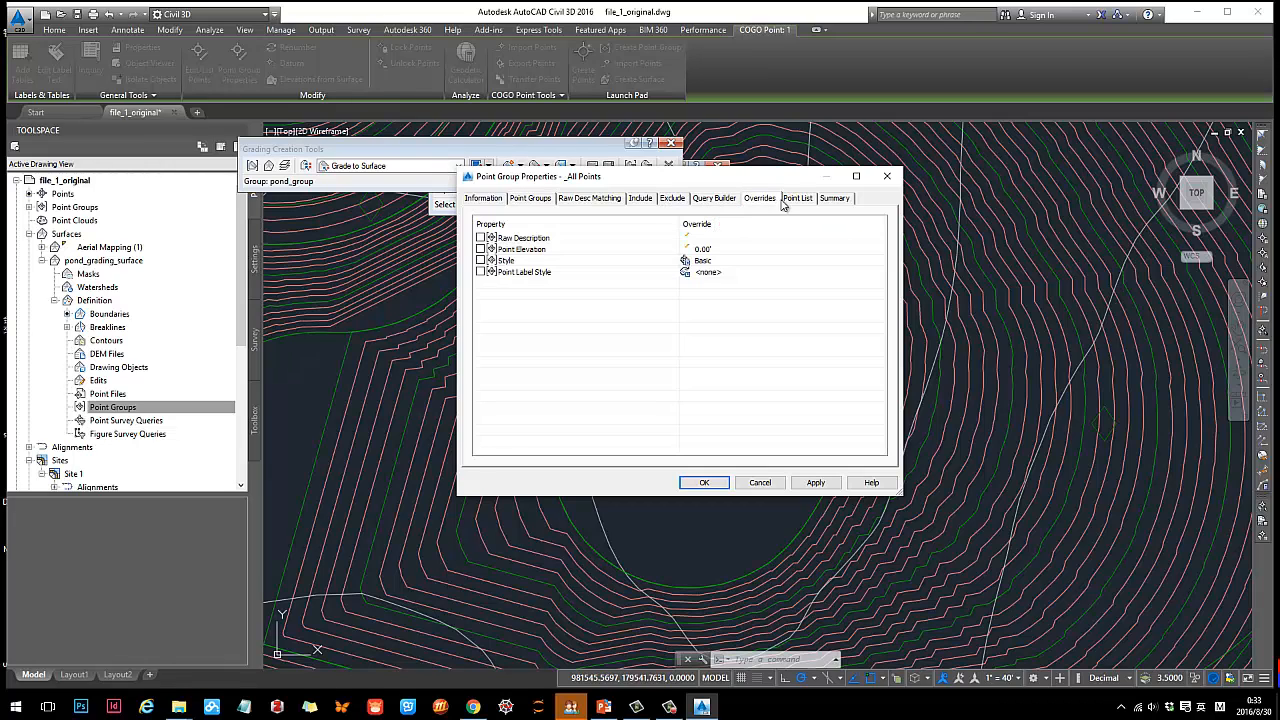
click(479, 200)
click(527, 199)
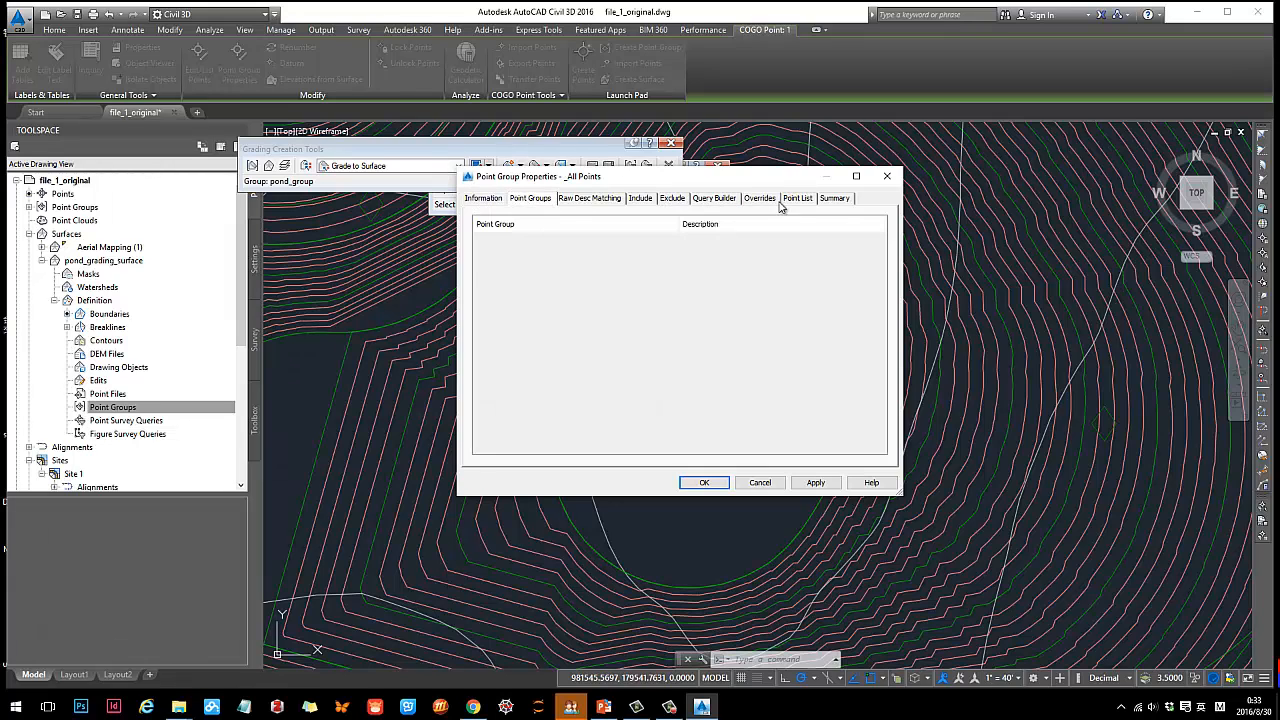
click(886, 176)
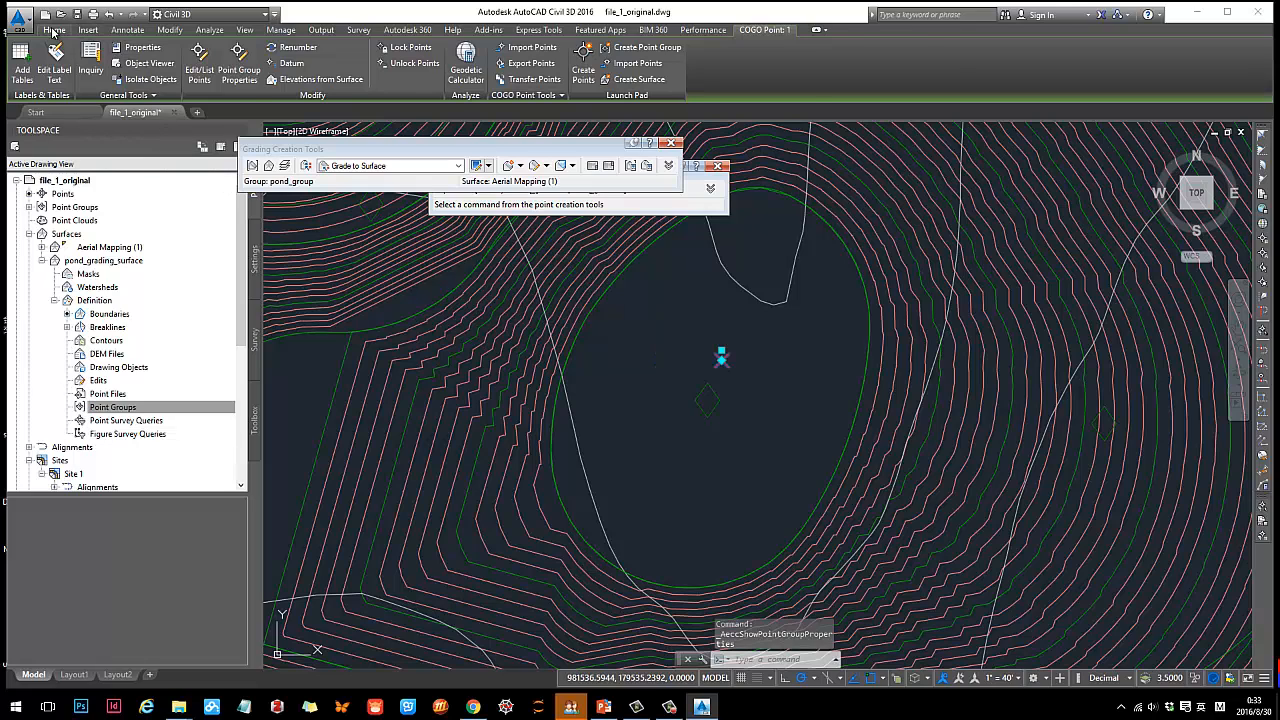
Start a new point group and name it discharge.
click(54, 31)
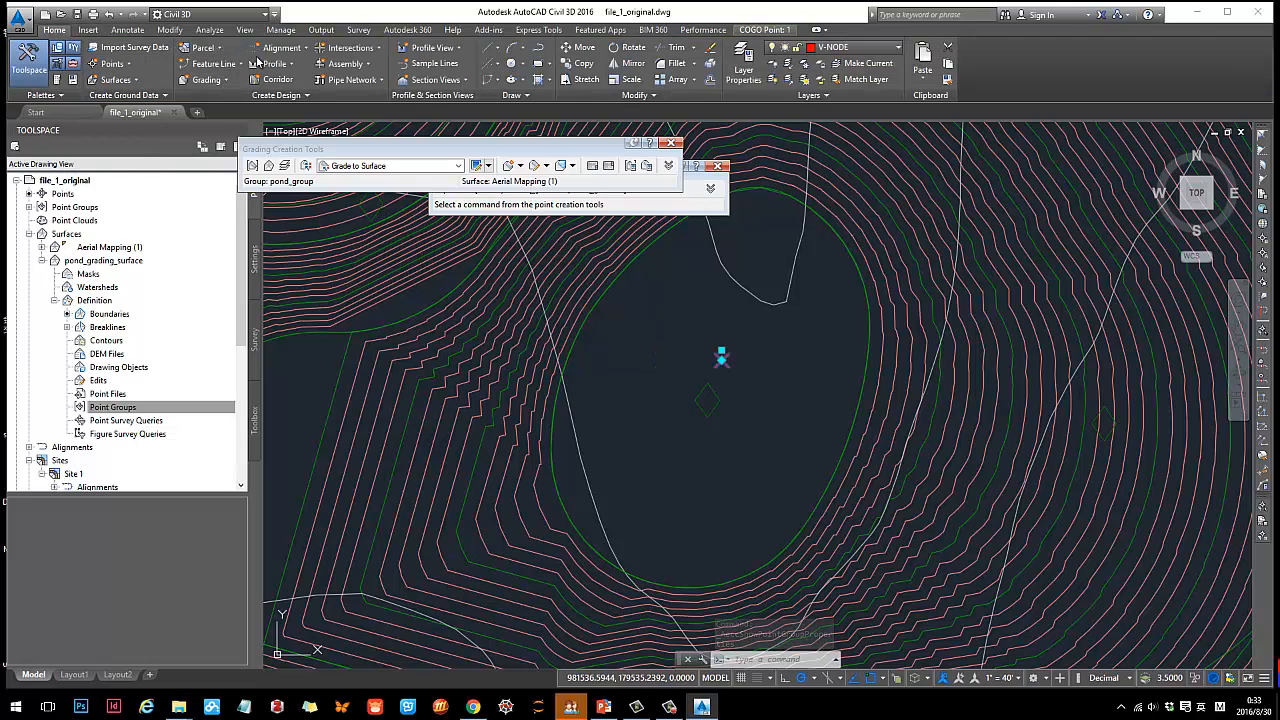
click(132, 64)
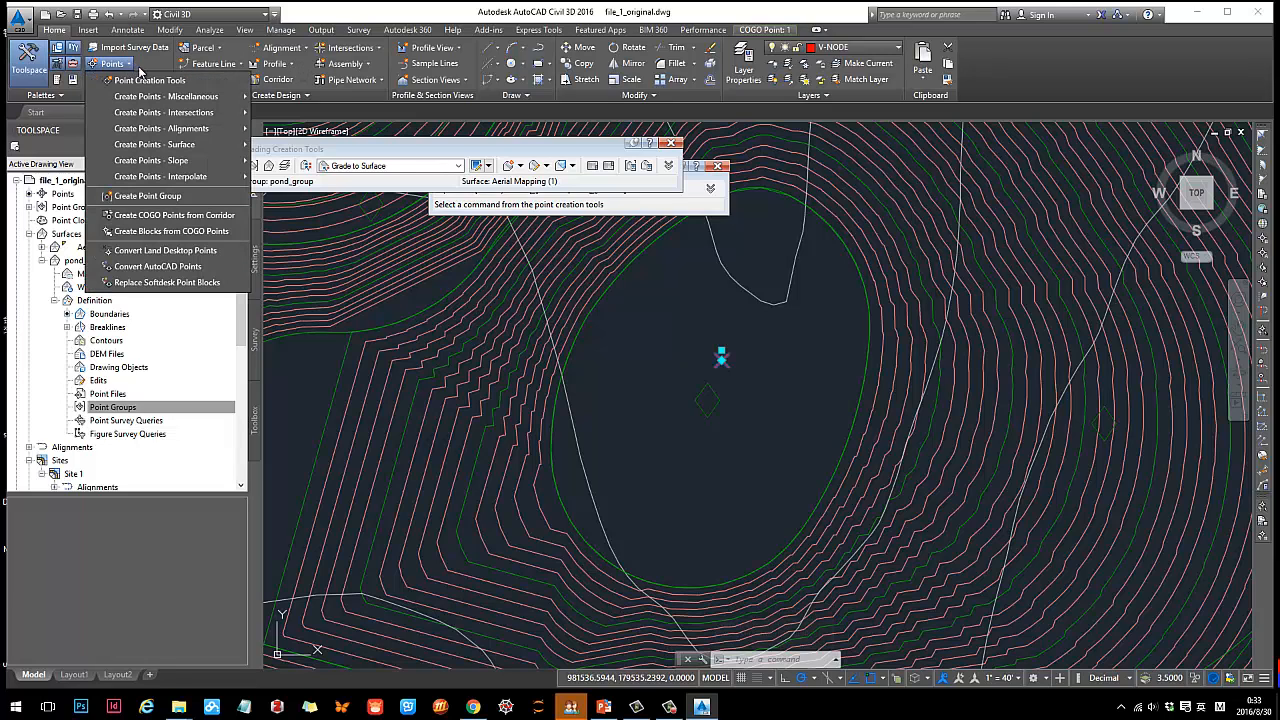
click(160, 198)
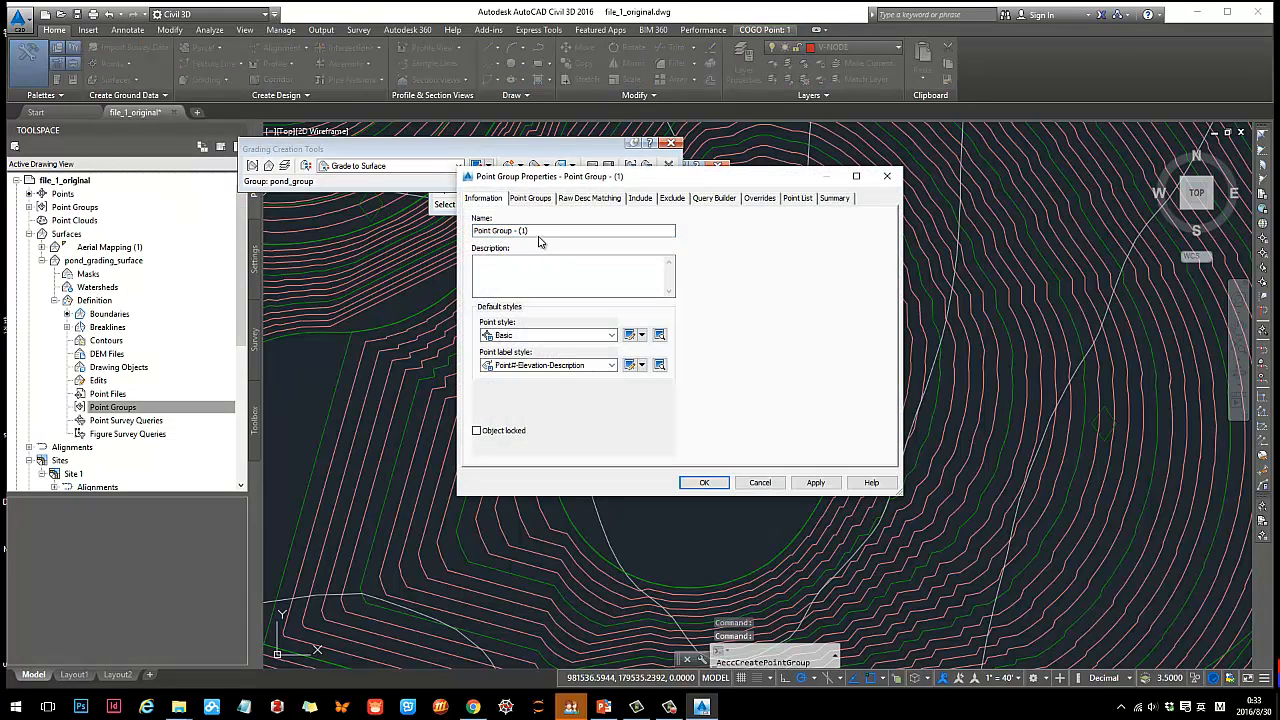
text(discharge)
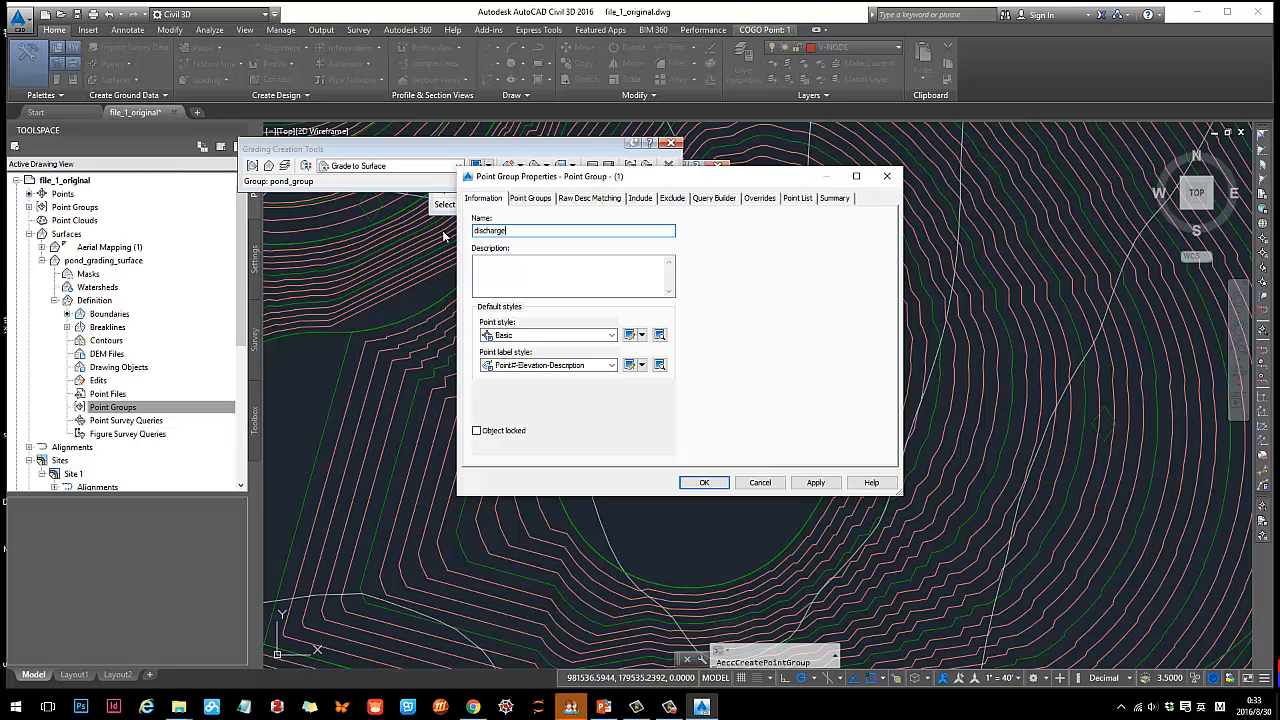
Include the _All Points group in the discharge point group and apply the setting.
click(529, 199)
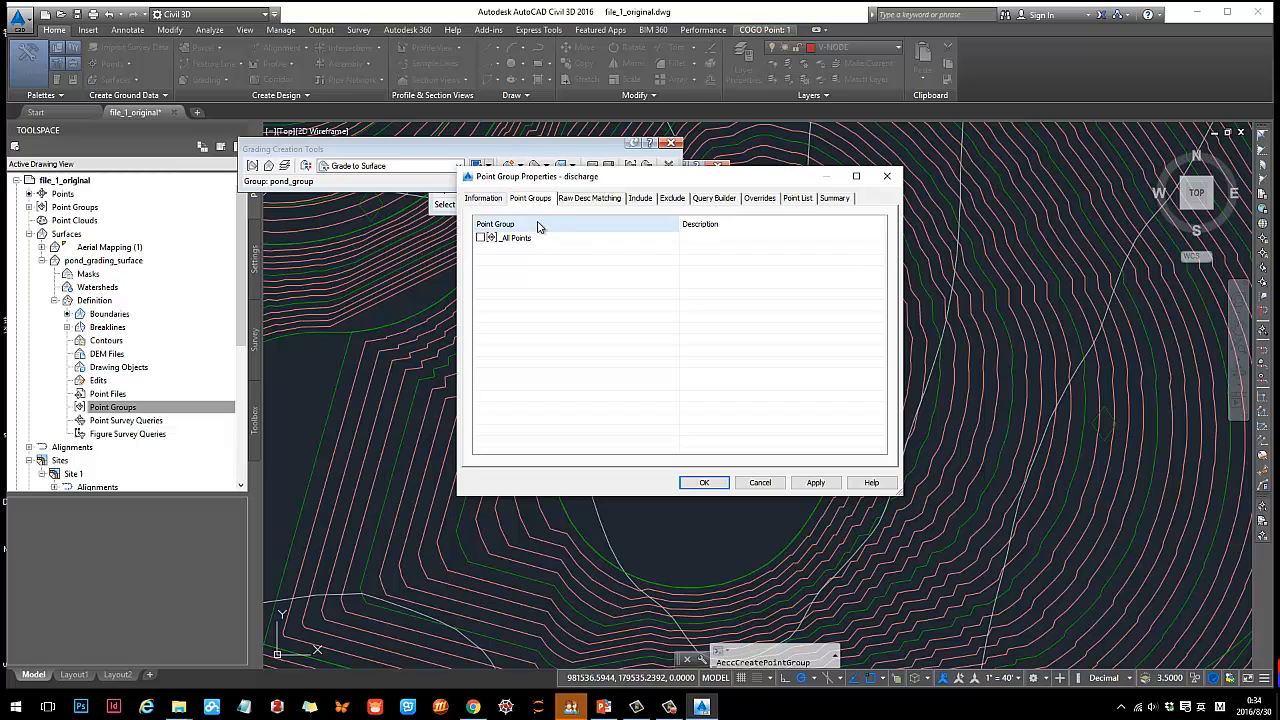
click(589, 199)
click(639, 198)
click(713, 198)
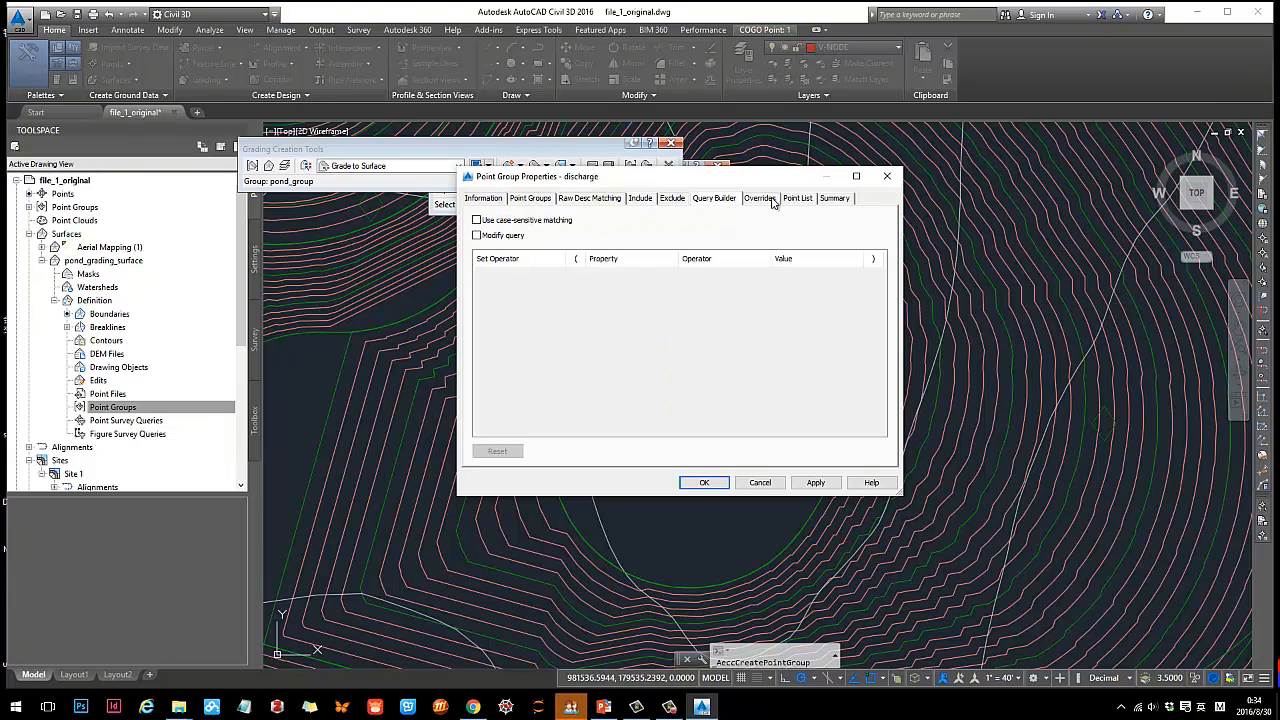
click(759, 198)
click(797, 198)
click(528, 199)
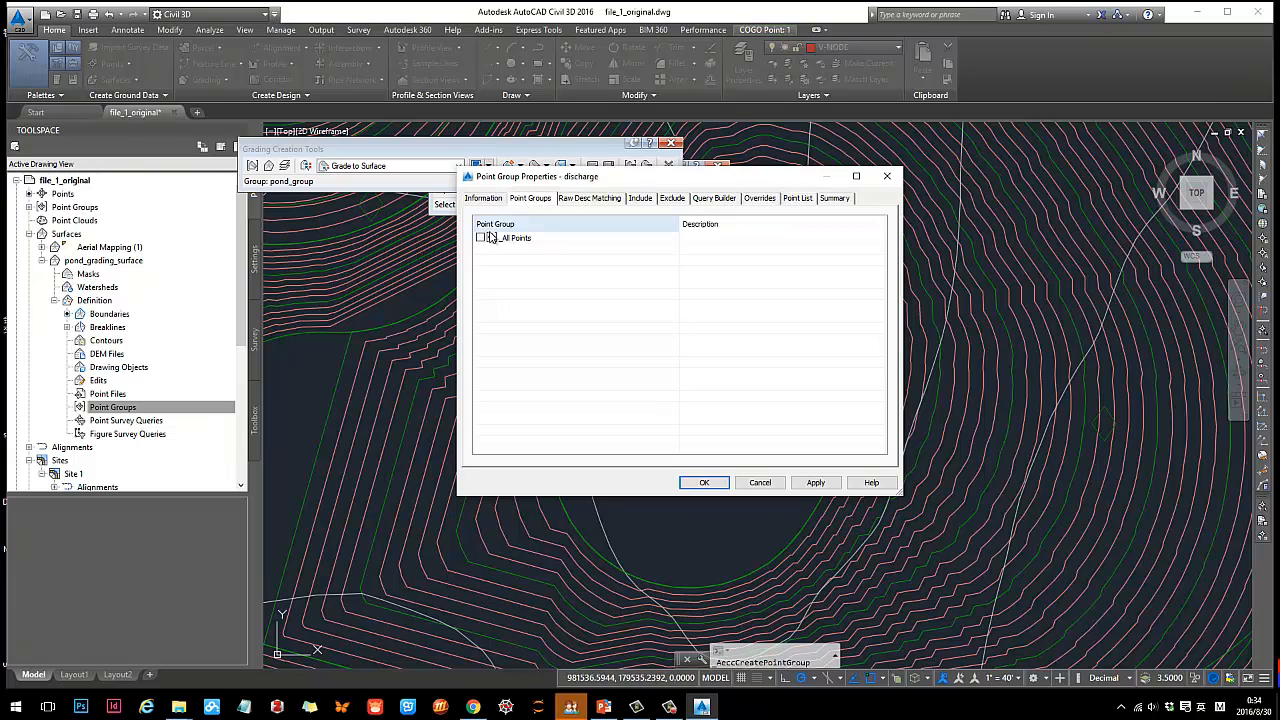
click(812, 482)
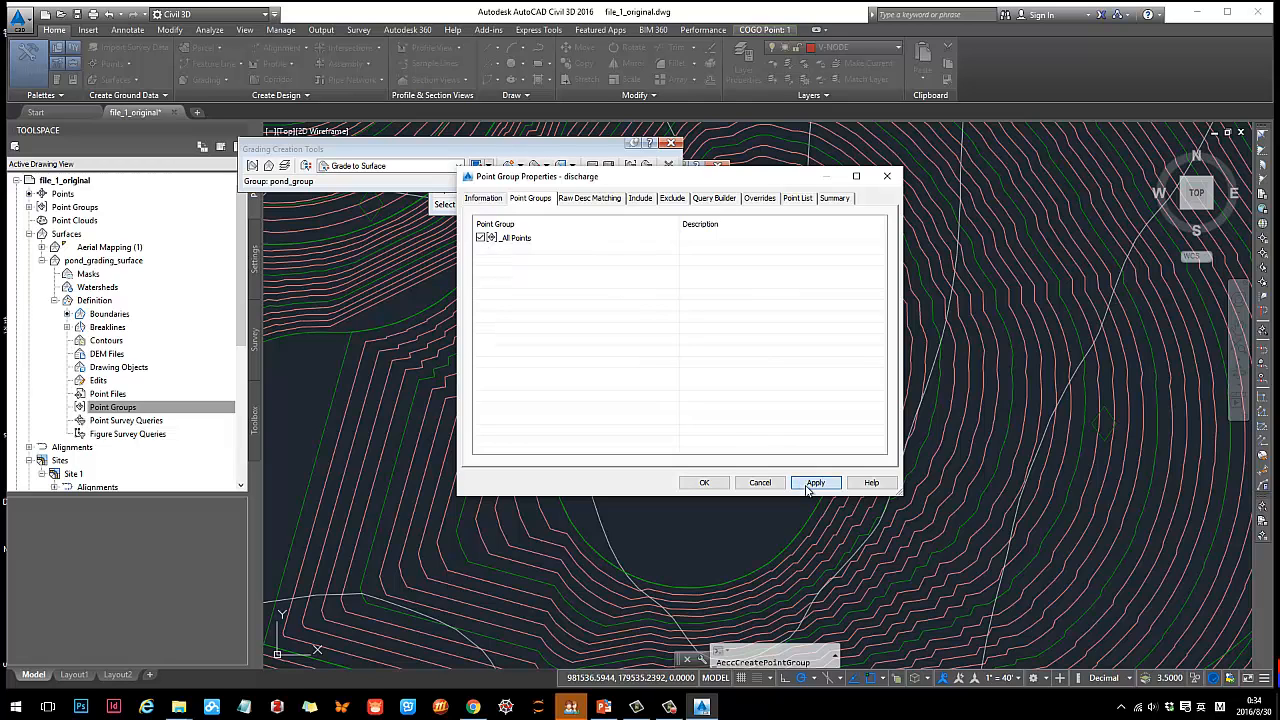
Check the discharge group's point list and reposition the properties window to see the point in the drawing.
drag(737, 179, 627, 303)
click(656, 319)
click(690, 319)
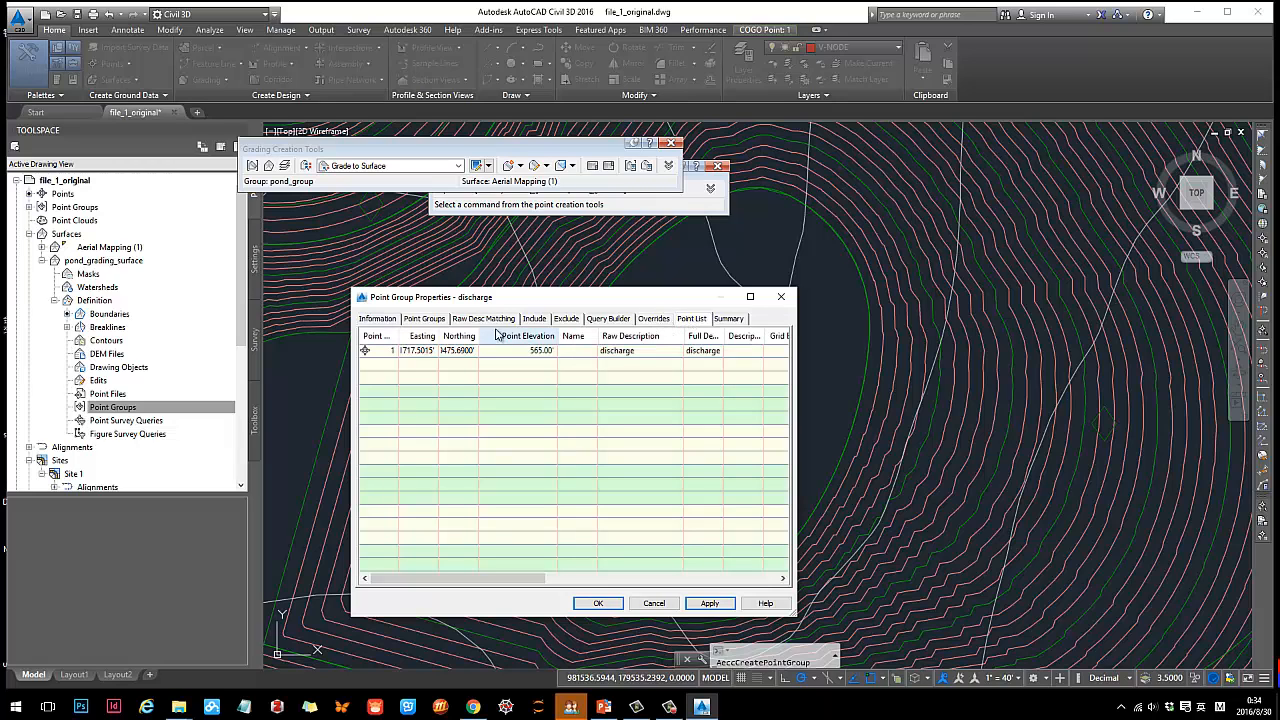
click(425, 320)
drag(665, 297, 502, 262)
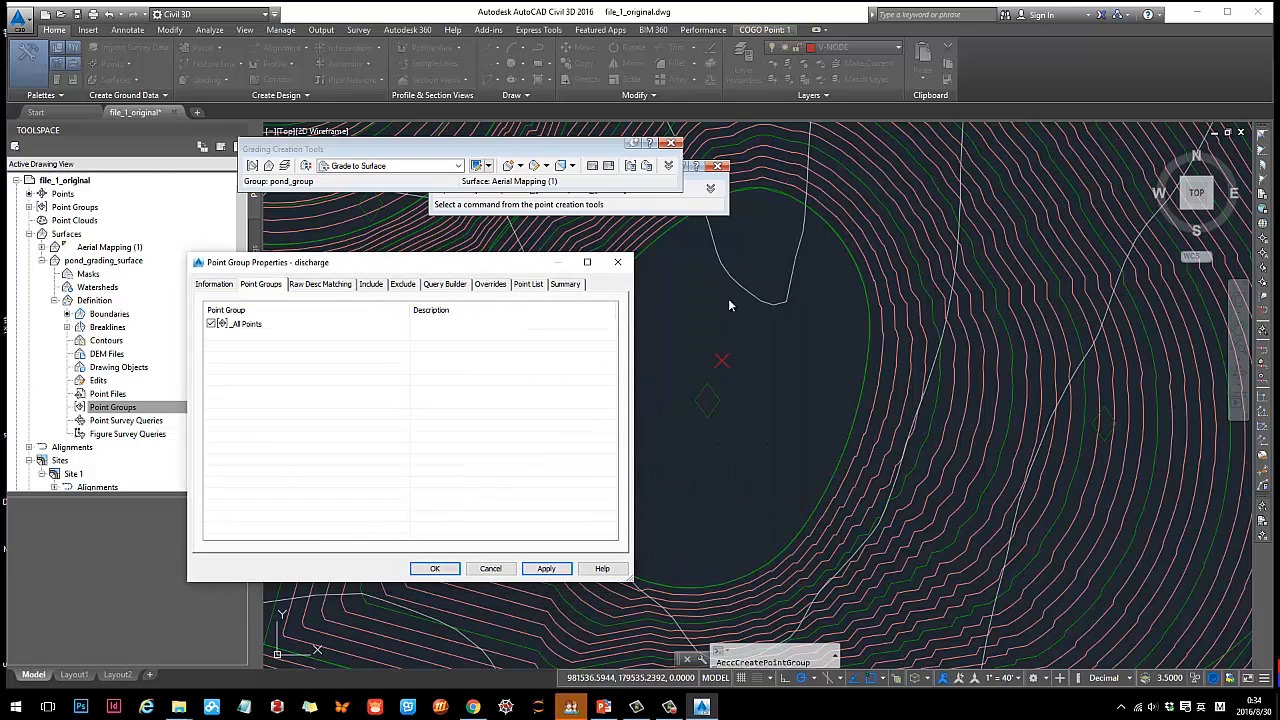
drag(364, 264, 480, 226)
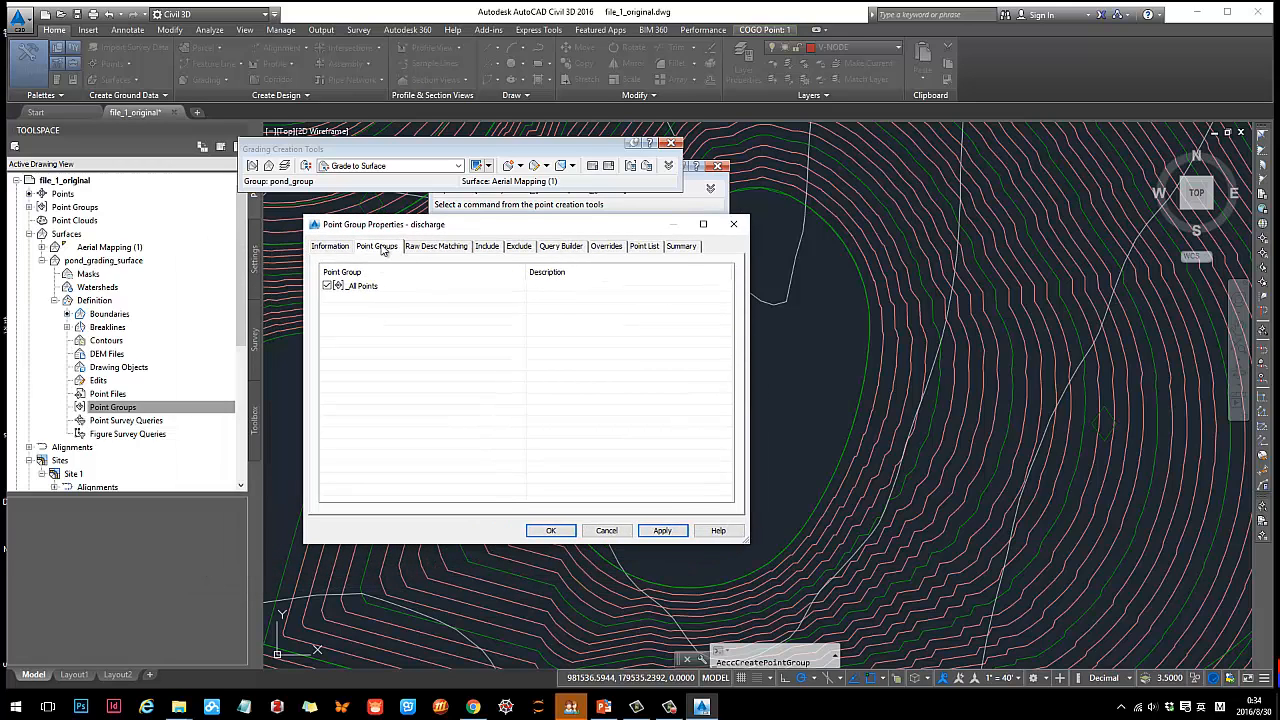
Review the discharge group's raw description, include, exclude, query and override settings, and accept the new point group.
click(432, 251)
click(378, 251)
click(450, 251)
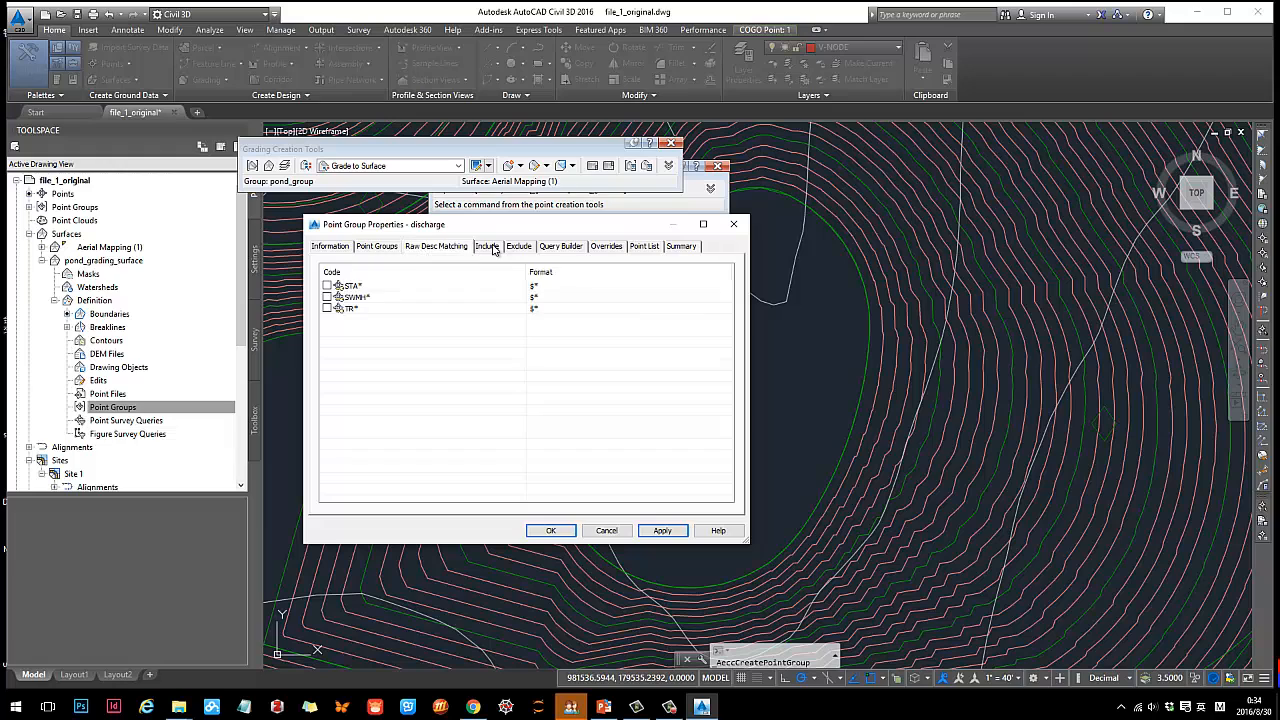
click(487, 251)
click(515, 250)
click(560, 250)
click(605, 250)
click(562, 250)
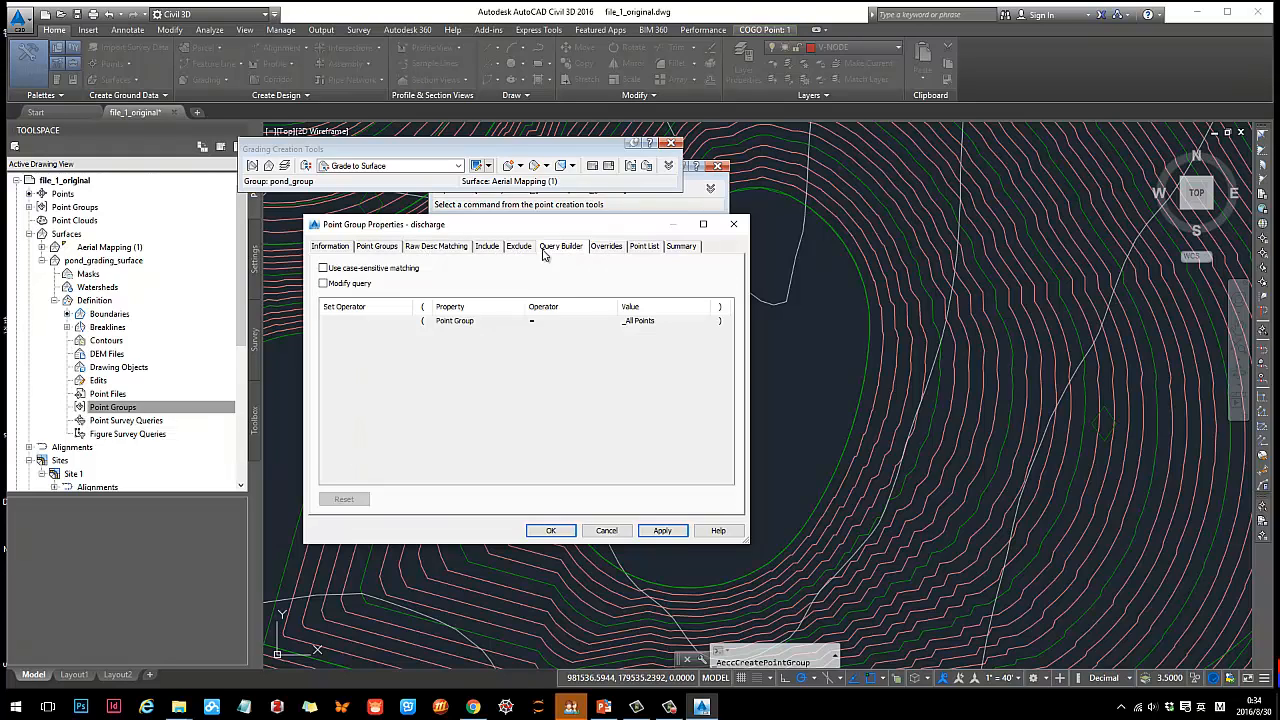
click(515, 250)
click(458, 250)
click(372, 250)
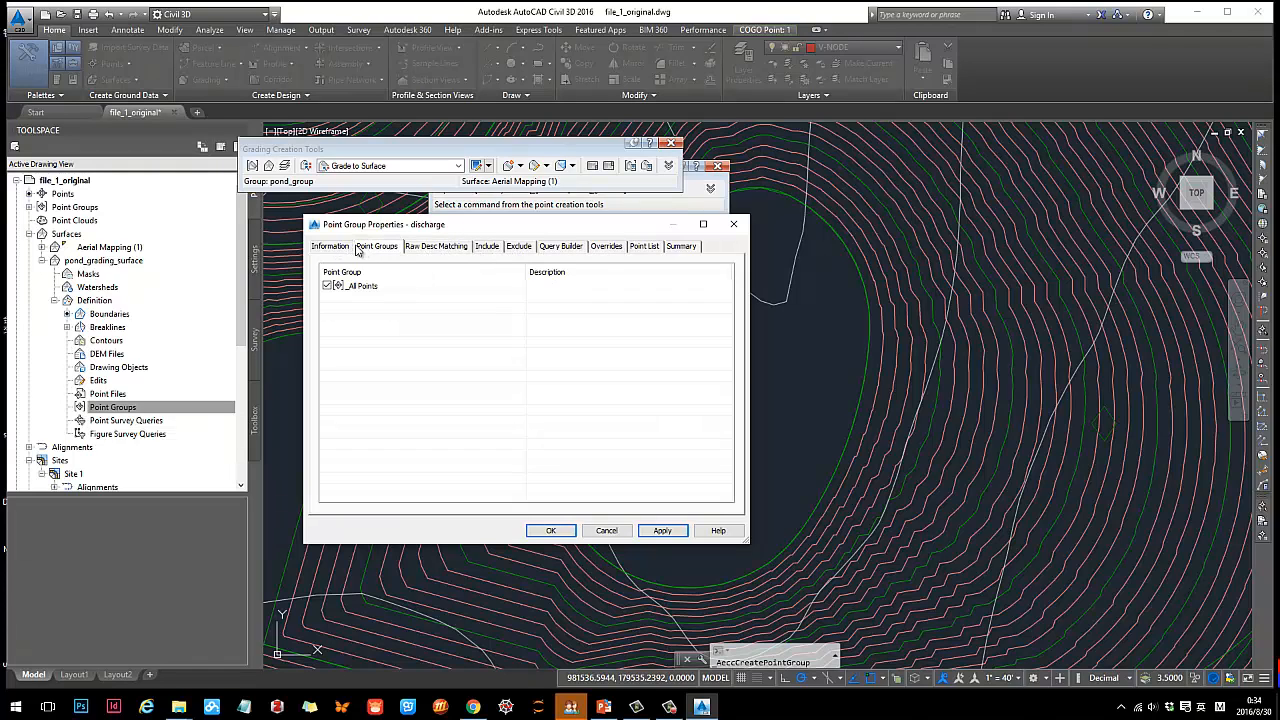
click(550, 530)
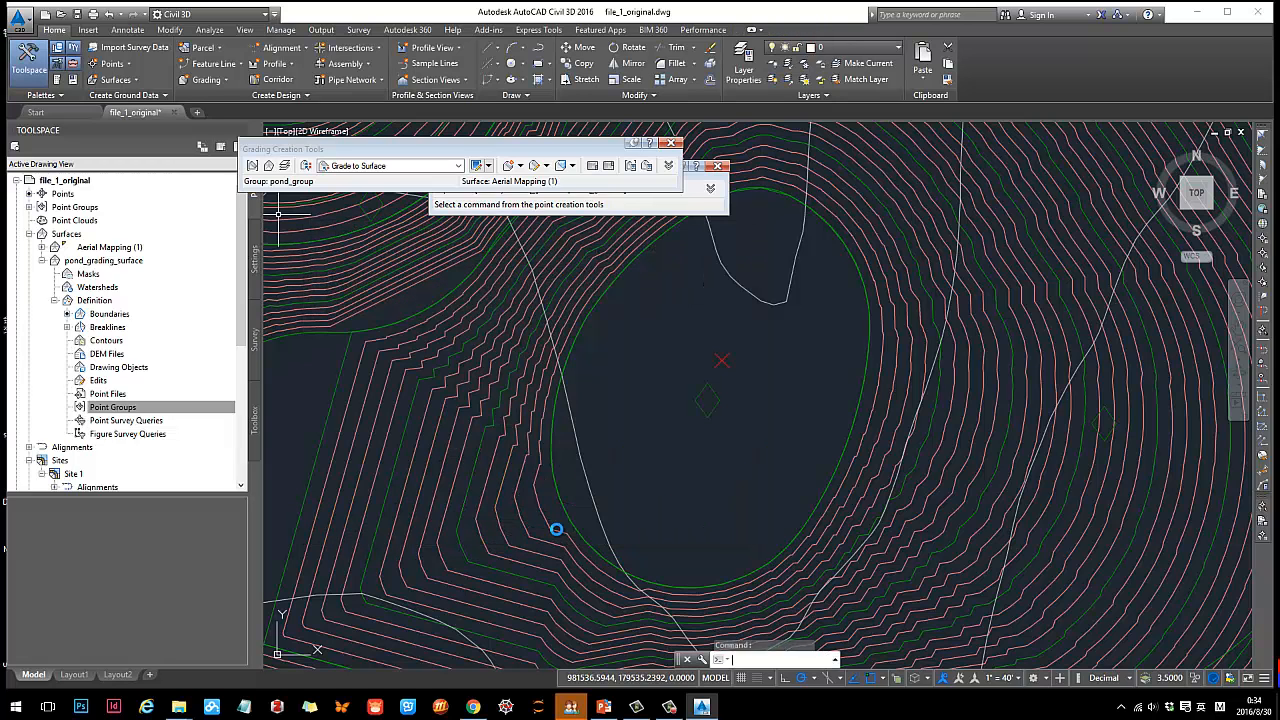
Review the discharge point's group properties, including its group, matching, exclude, query, override and point list settings, and close them without changes.
mouse_move(723, 360)
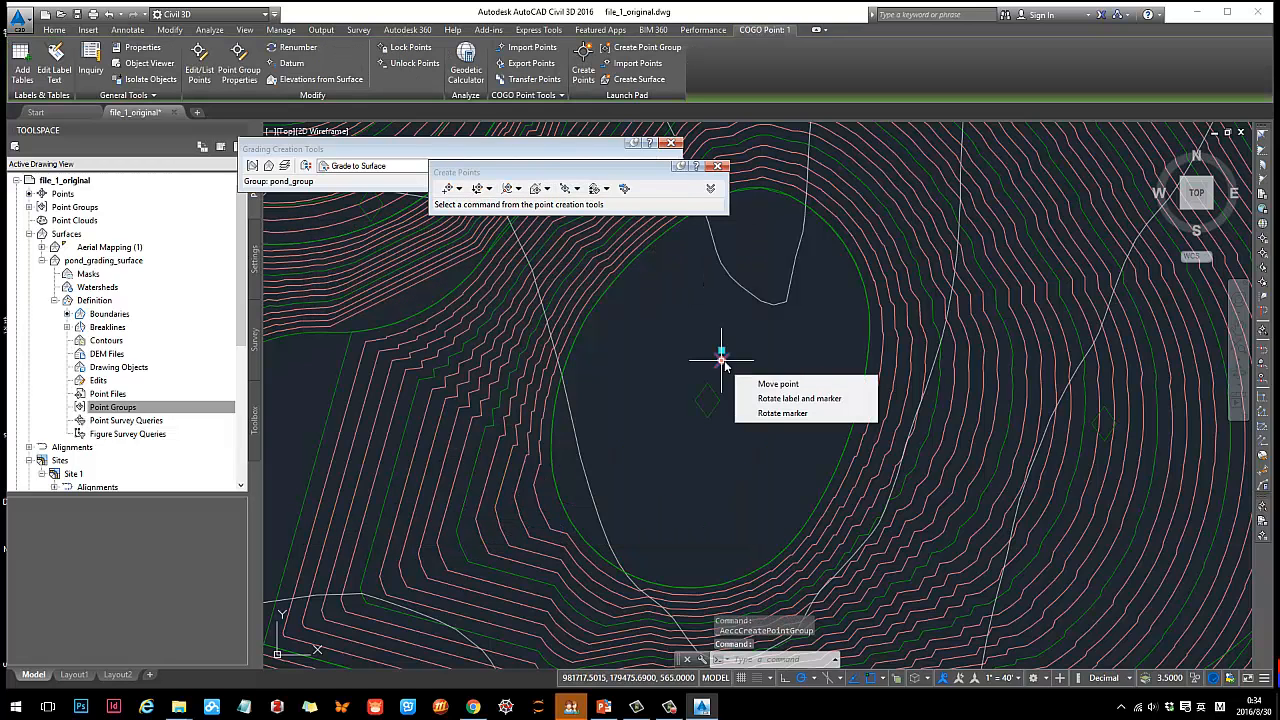
click(240, 75)
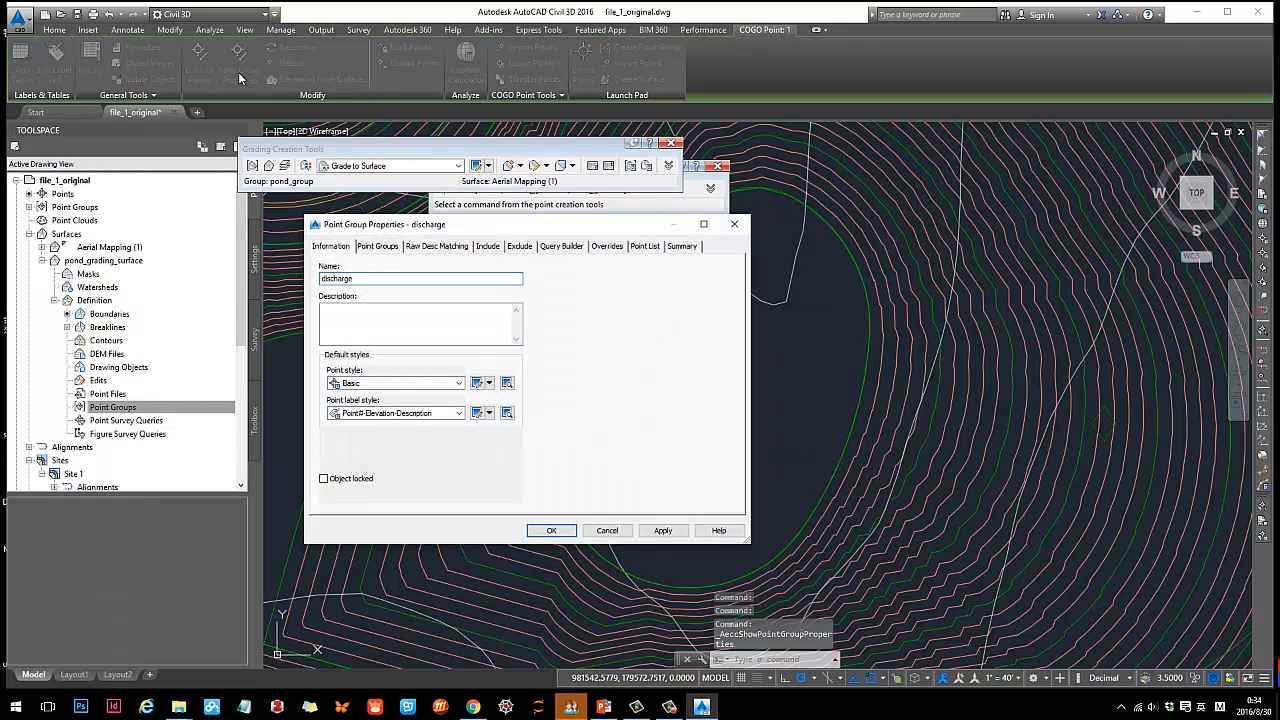
click(381, 251)
click(425, 250)
click(515, 249)
click(563, 248)
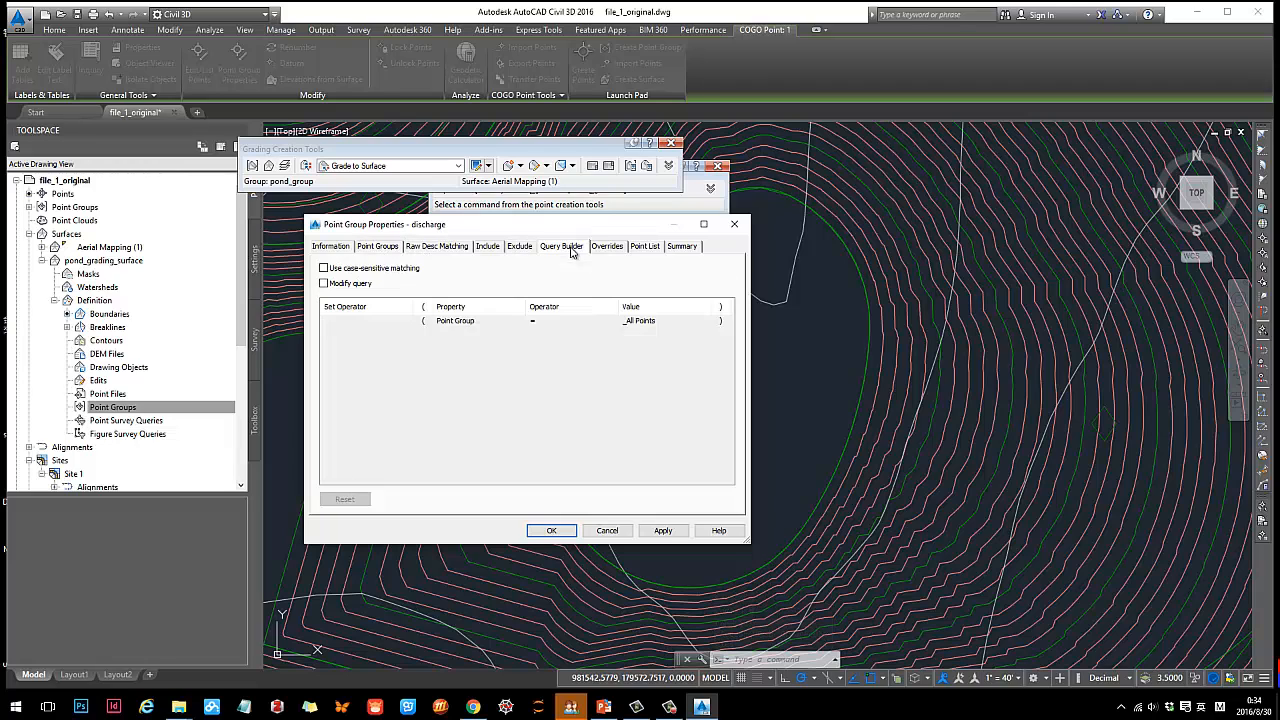
click(605, 249)
click(645, 249)
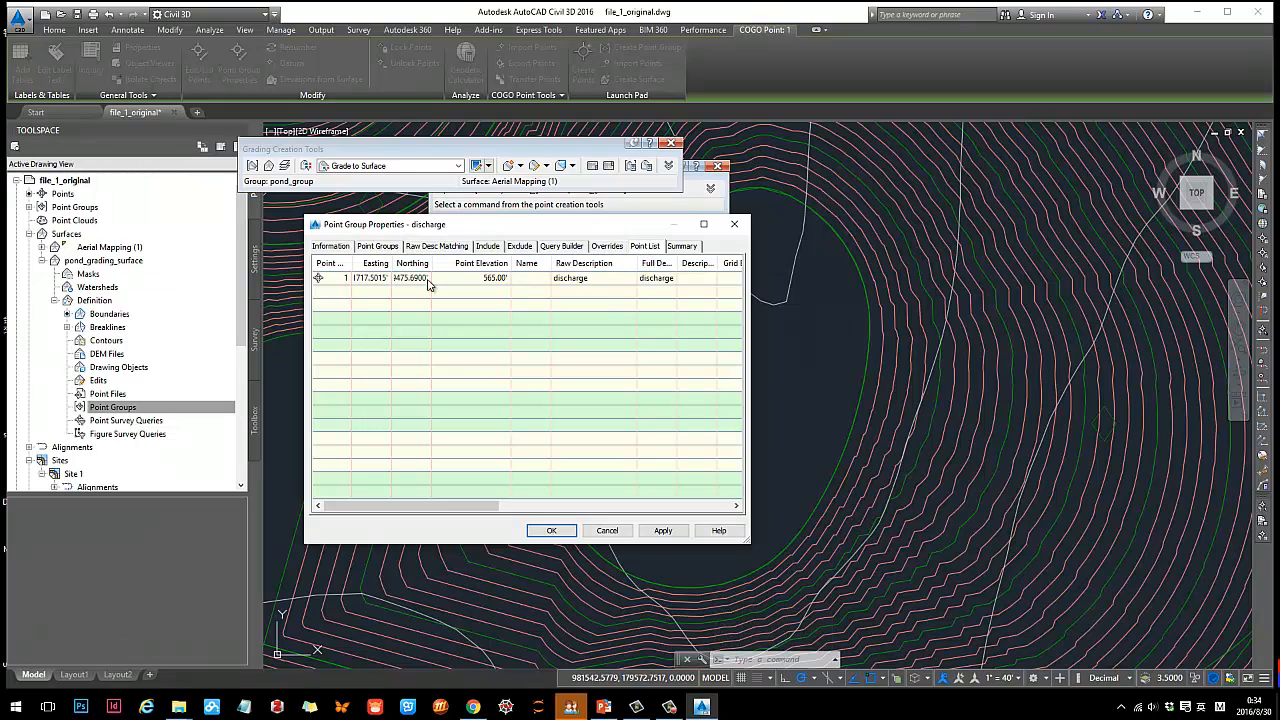
click(590, 283)
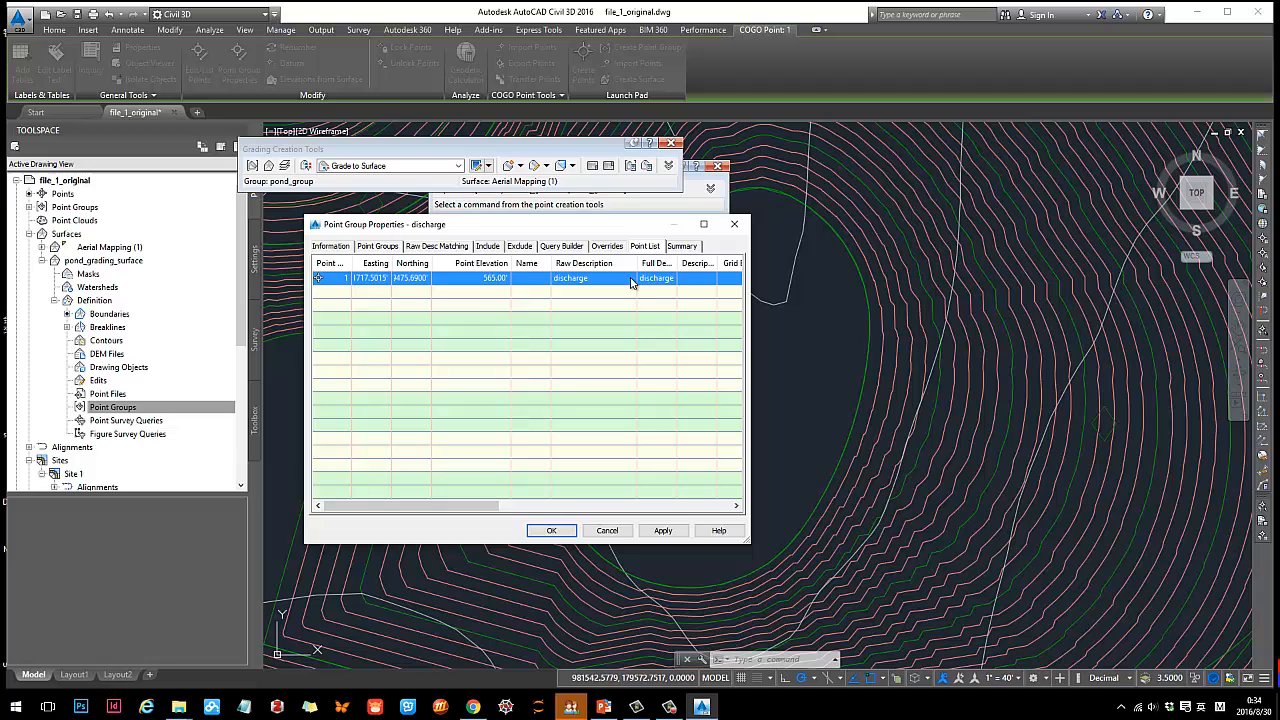
click(734, 224)
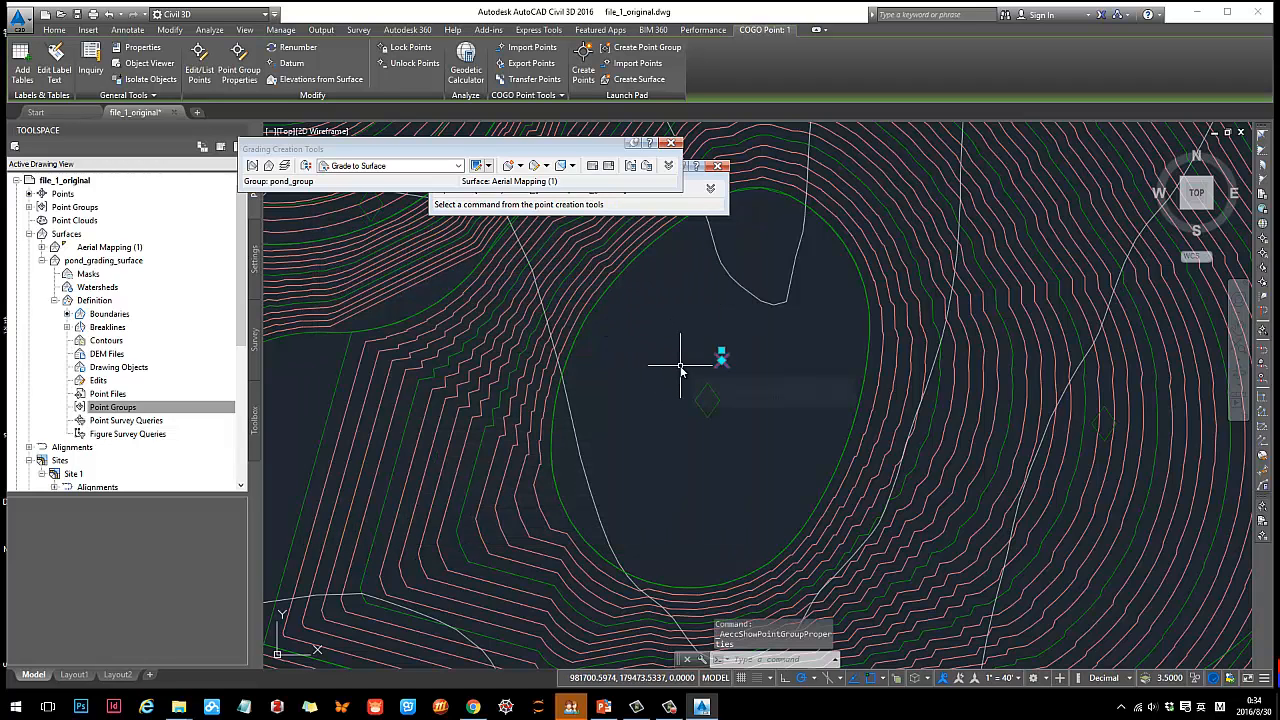
key(Escape)
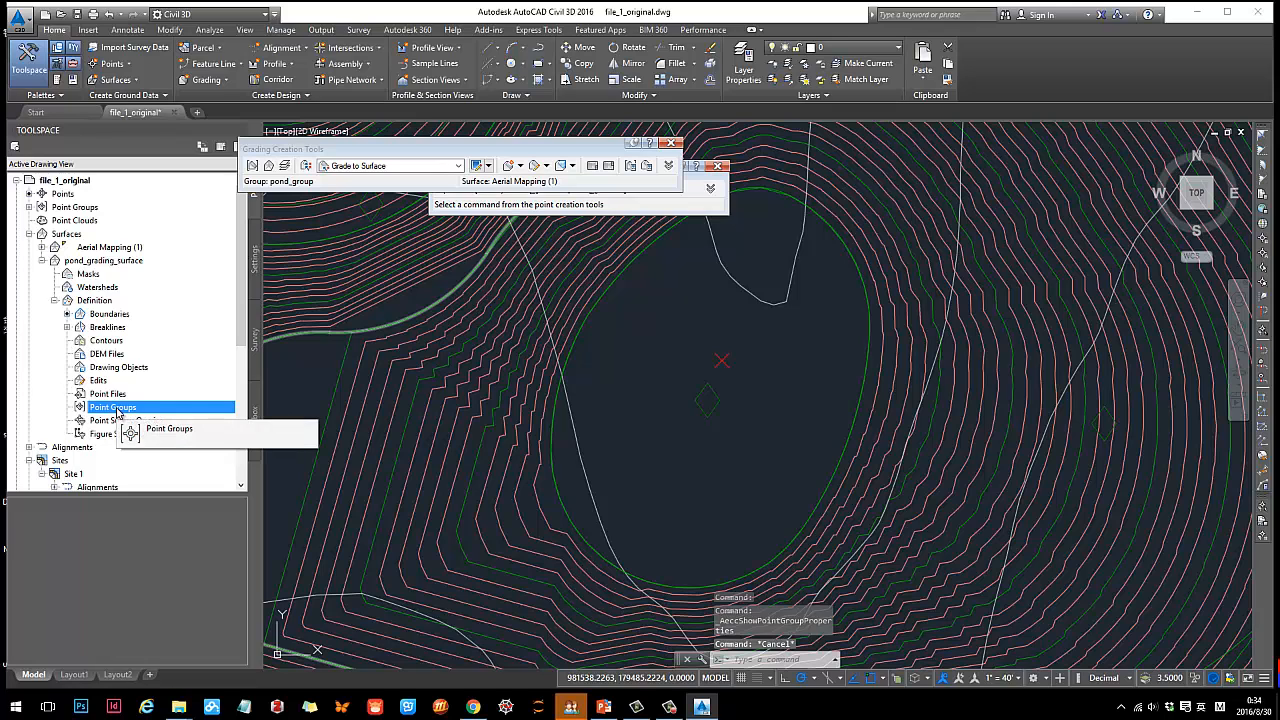
Add the discharge point group to the definition of pond_grading_surface and apply it.
click(720, 356)
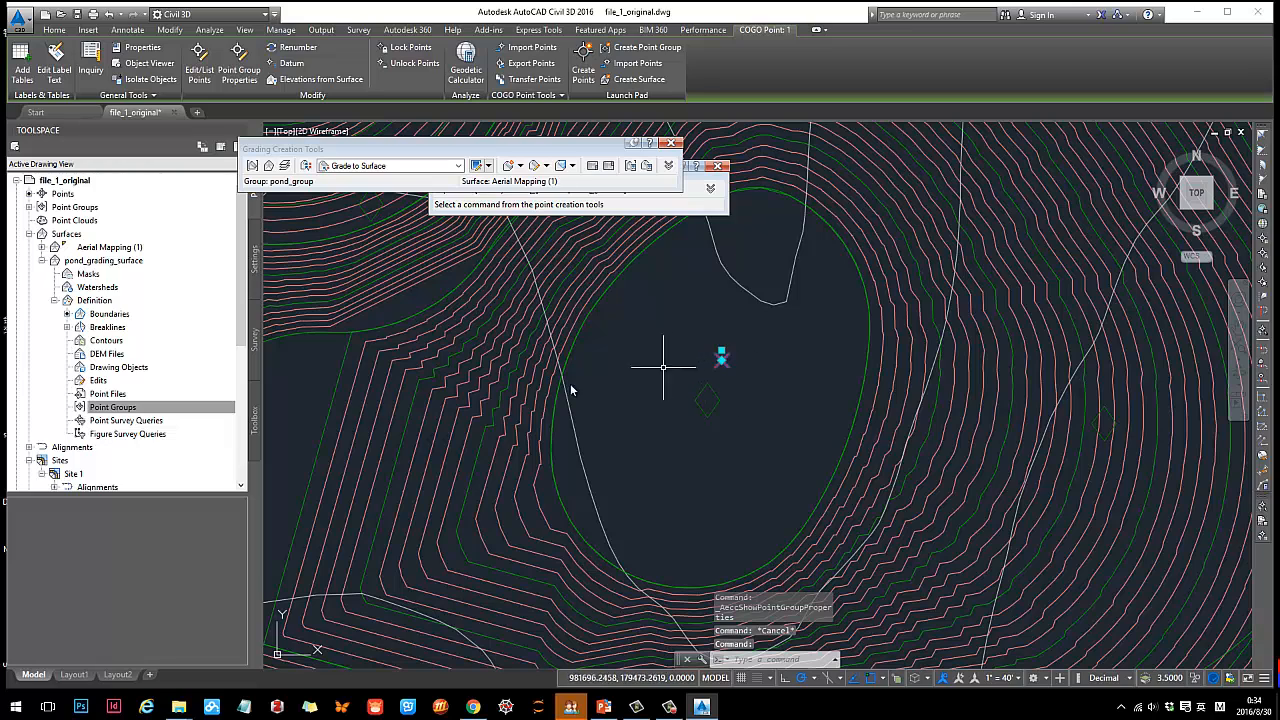
click(128, 408)
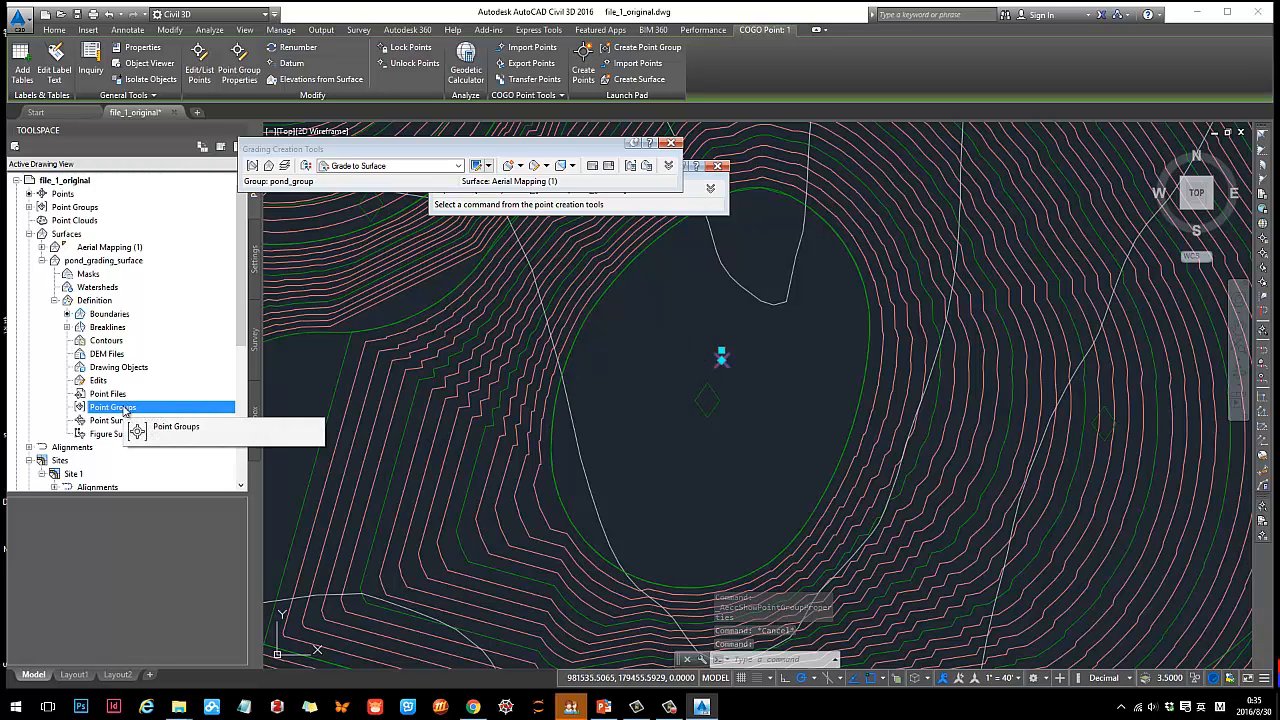
right_click(125, 410)
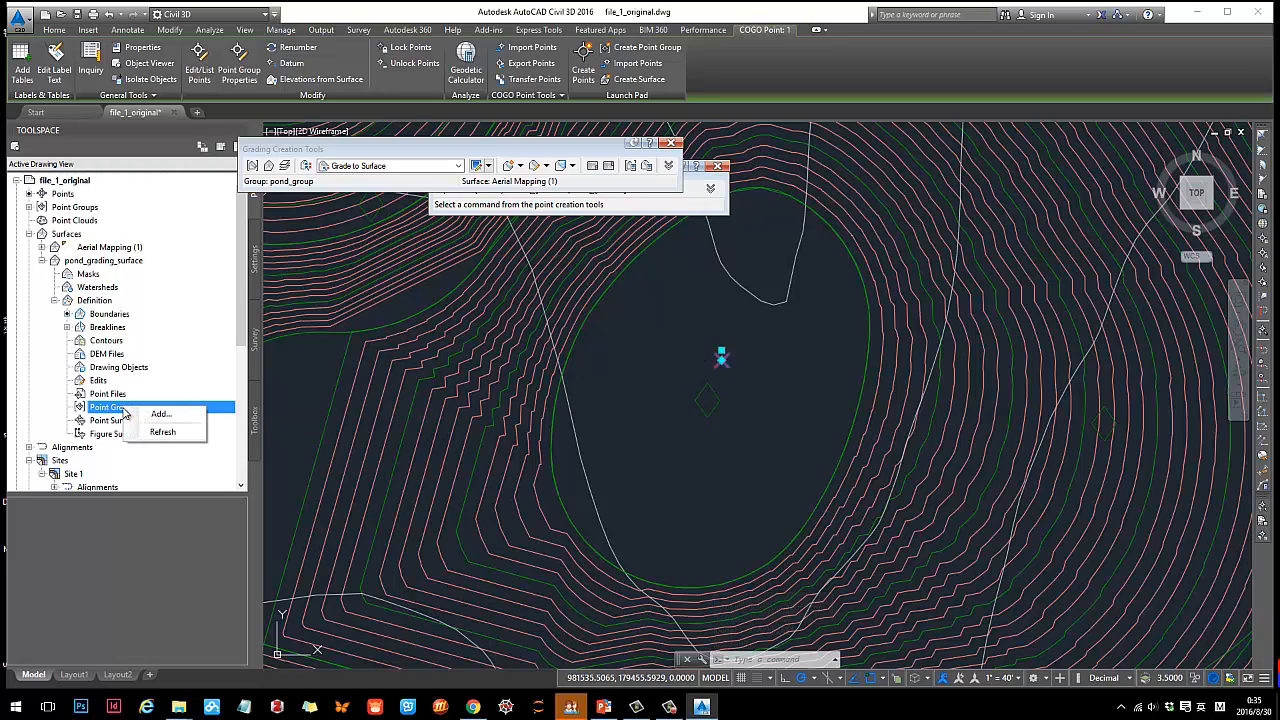
click(158, 414)
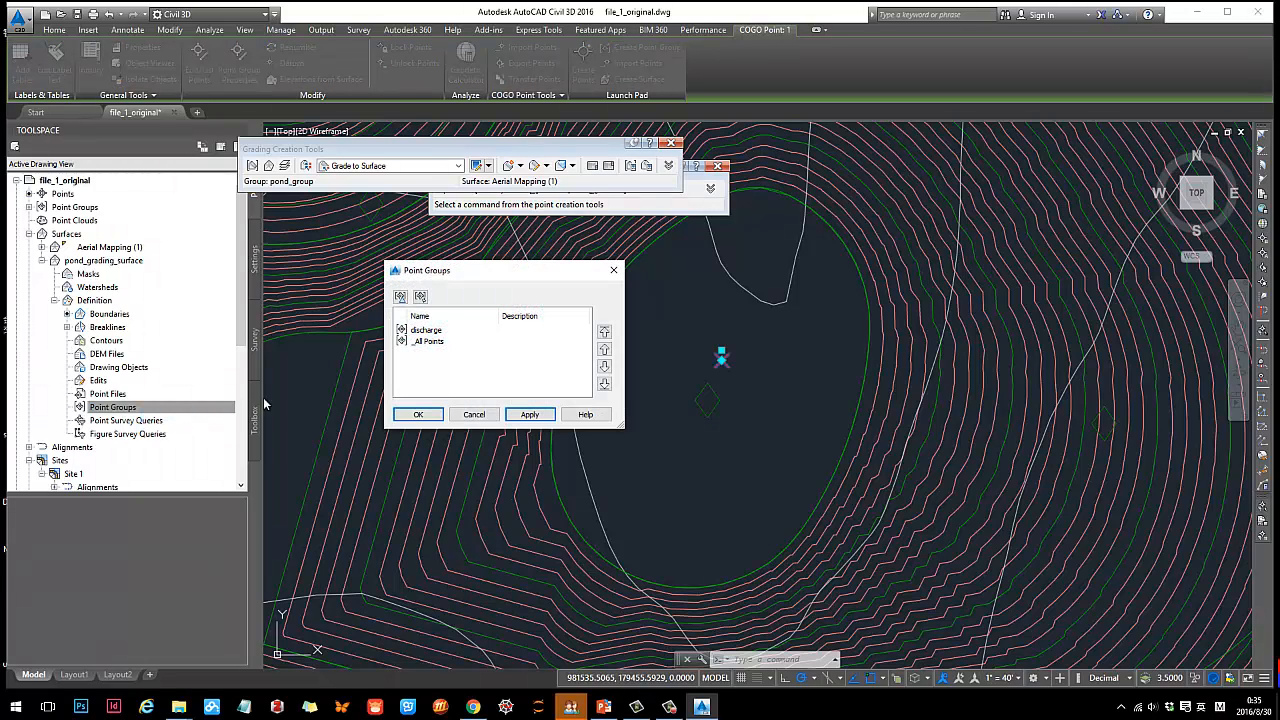
click(428, 331)
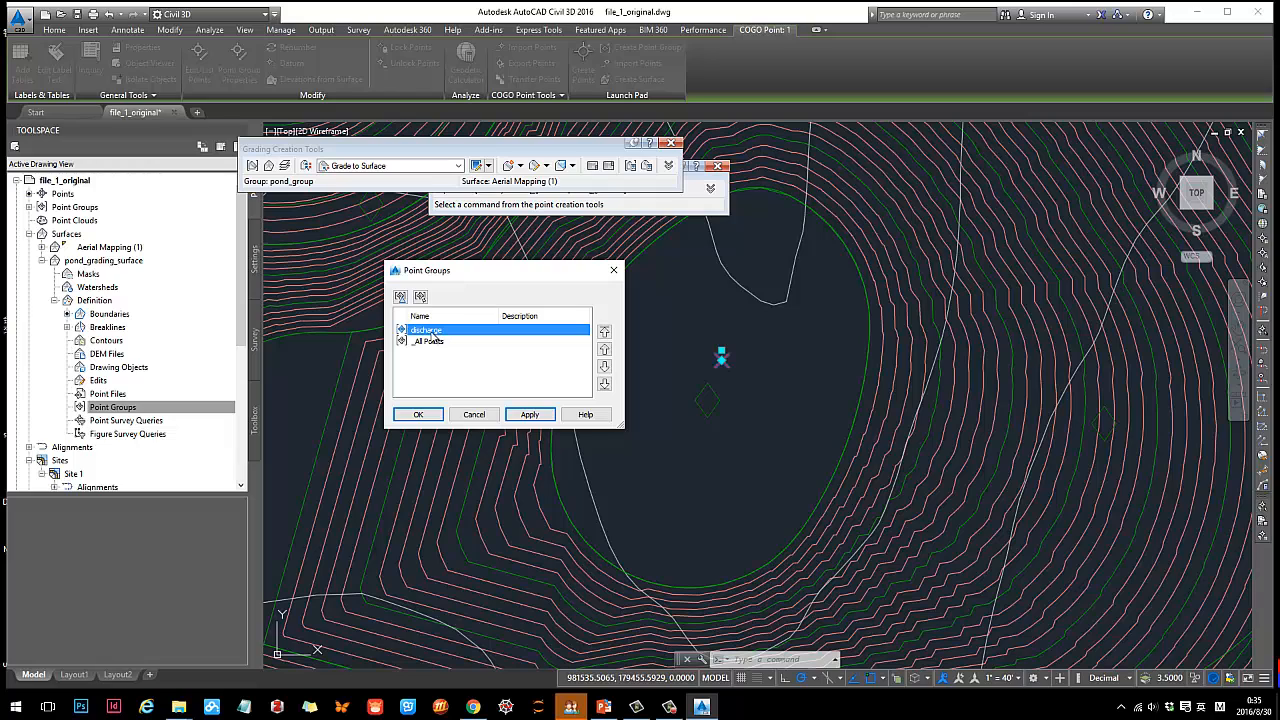
click(531, 415)
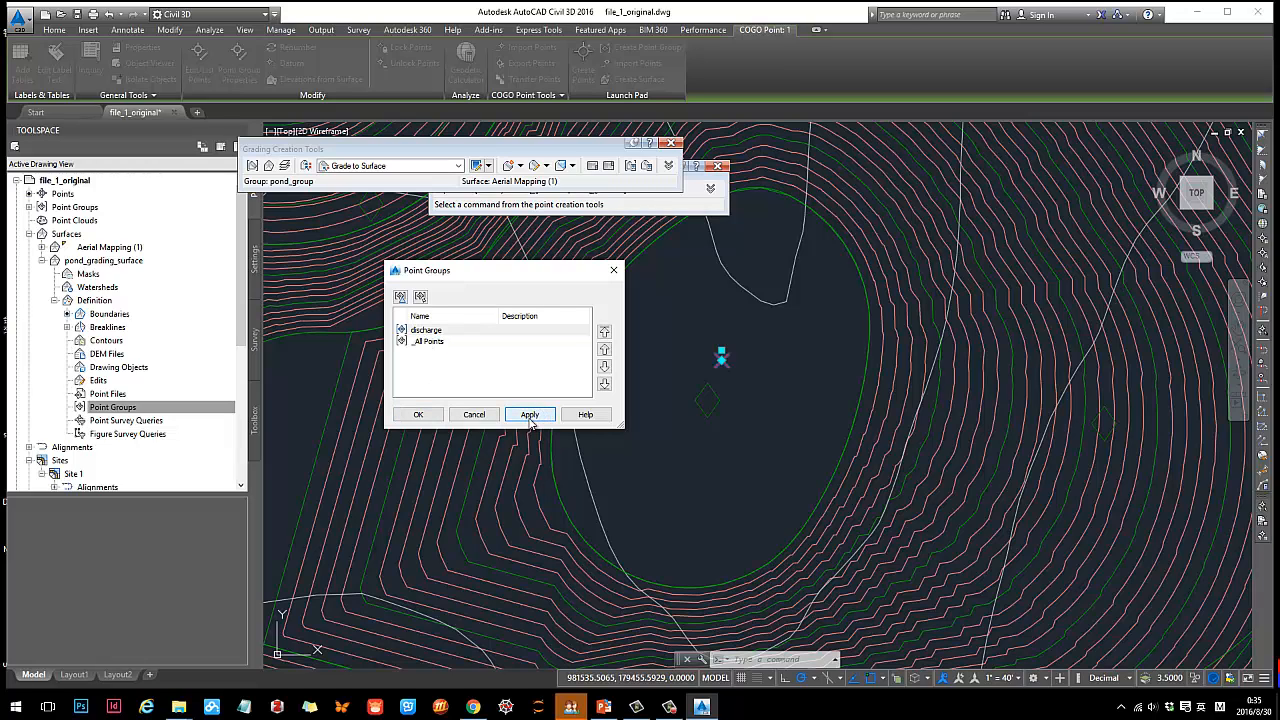
click(418, 415)
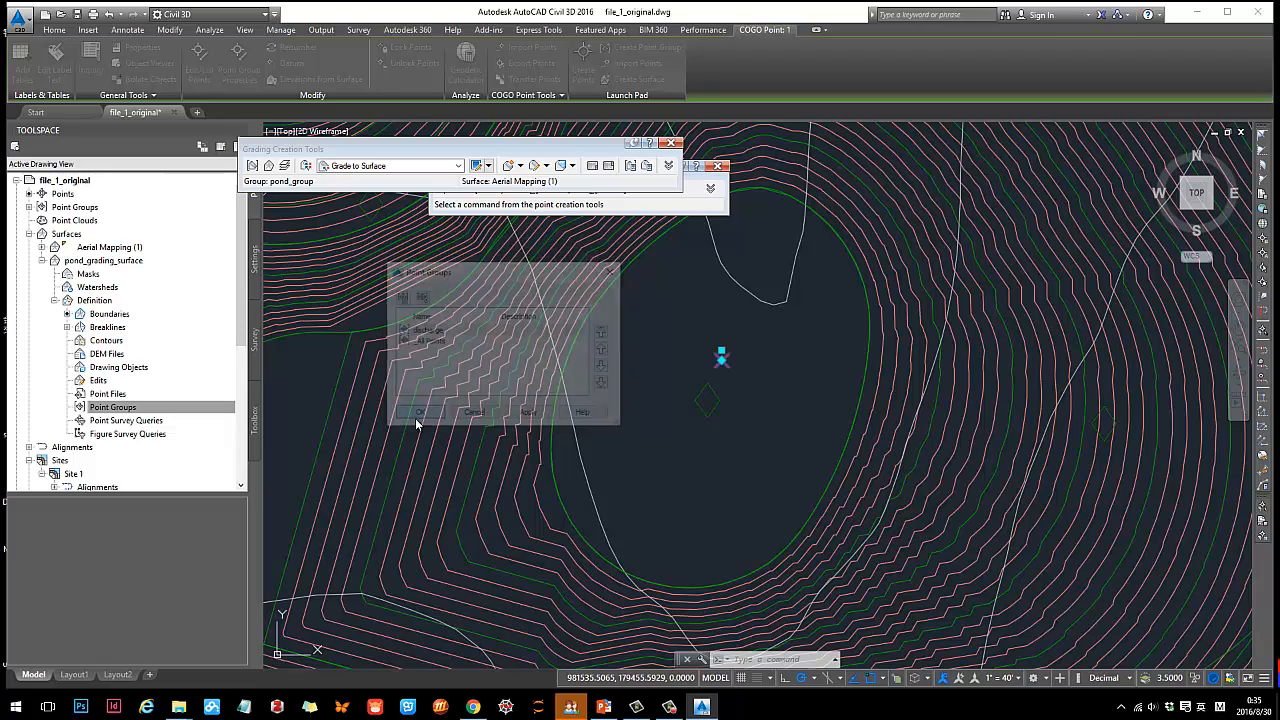
Open the pond surface and discharge point in the Object Viewer and inspect the basin floor around the discharge point in 3D.
scroll(720, 362, down, 2)
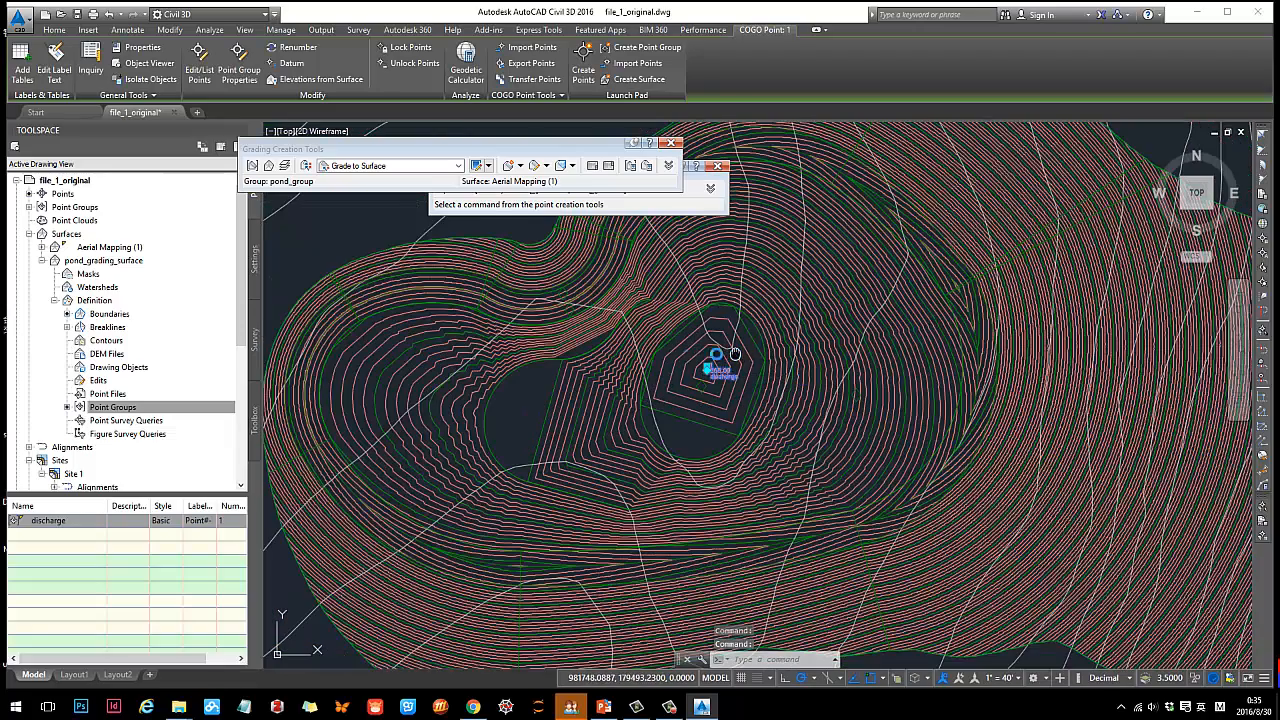
scroll(641, 352, down, 1)
scroll(641, 352, up, 1)
scroll(641, 370, down, 1)
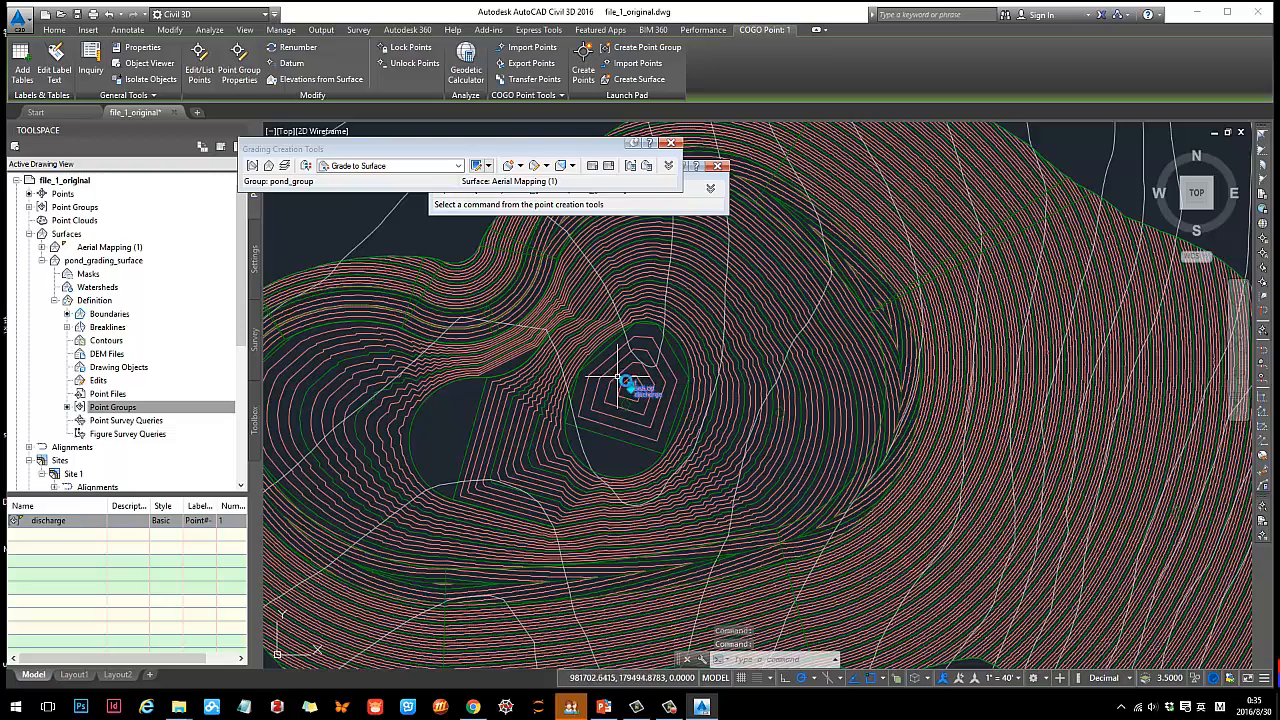
scroll(636, 383, up, 1)
click(630, 368)
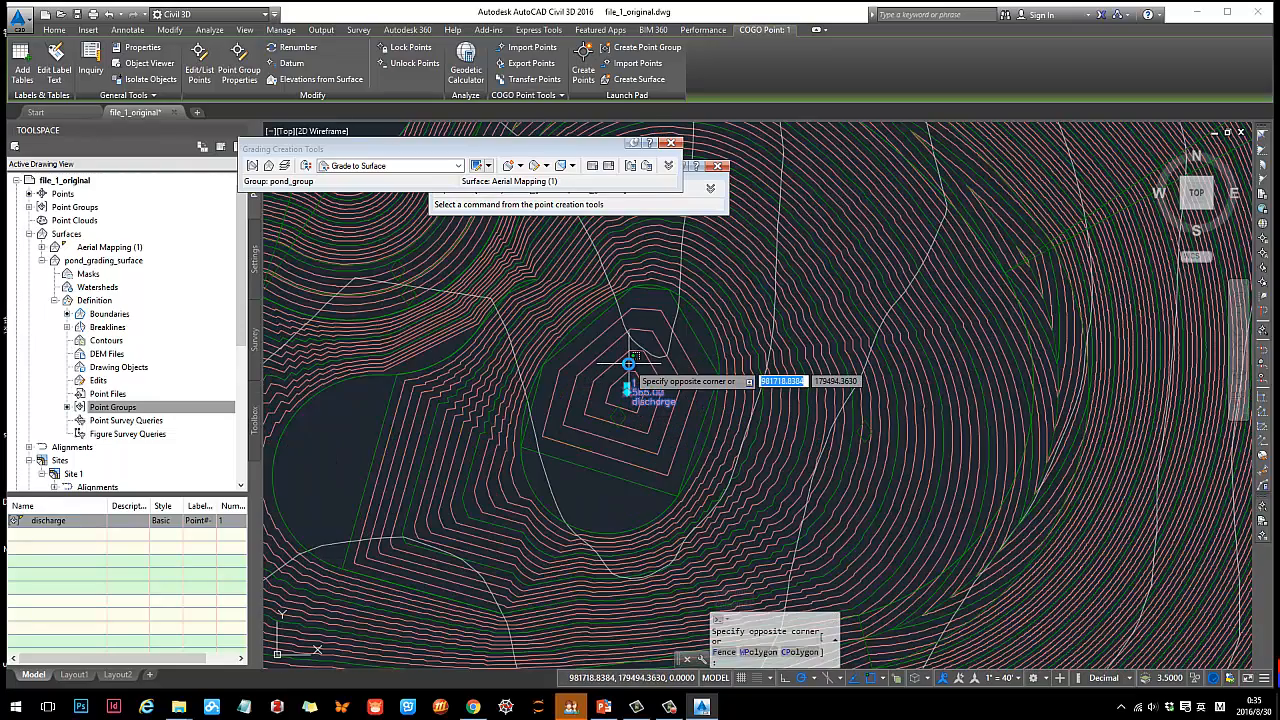
key(Escape)
click(624, 361)
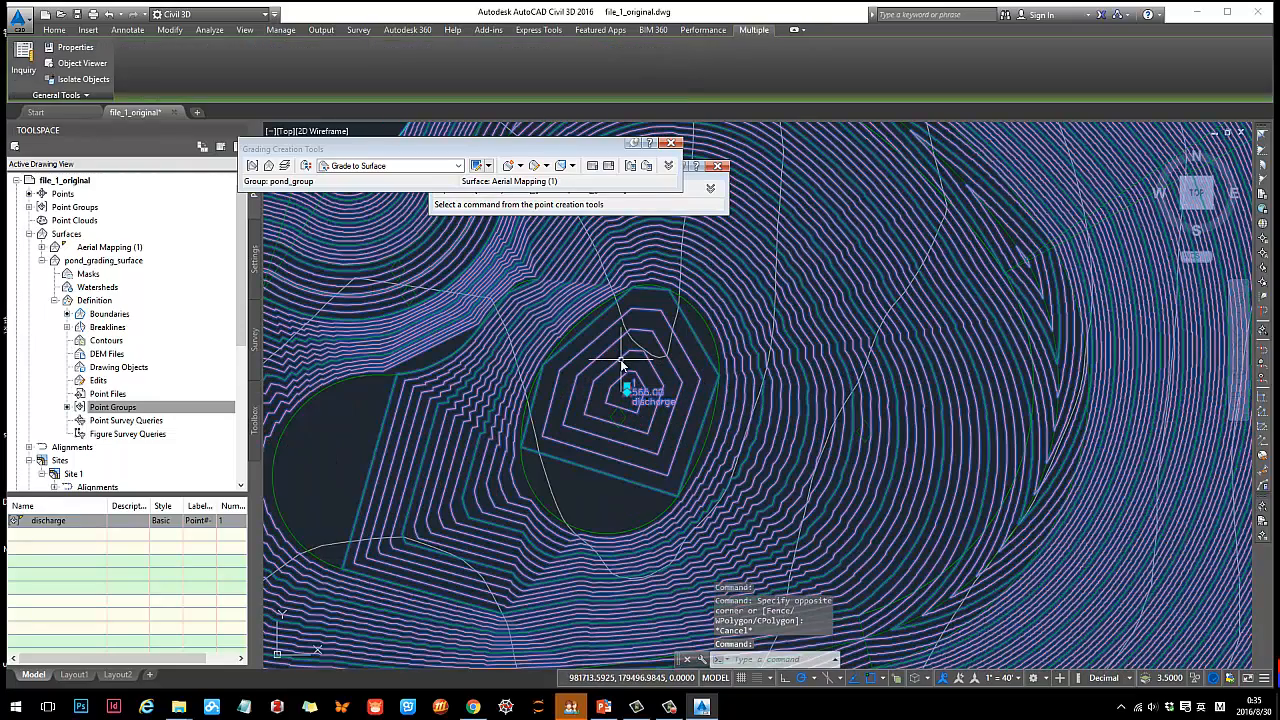
right_click(620, 359)
click(666, 494)
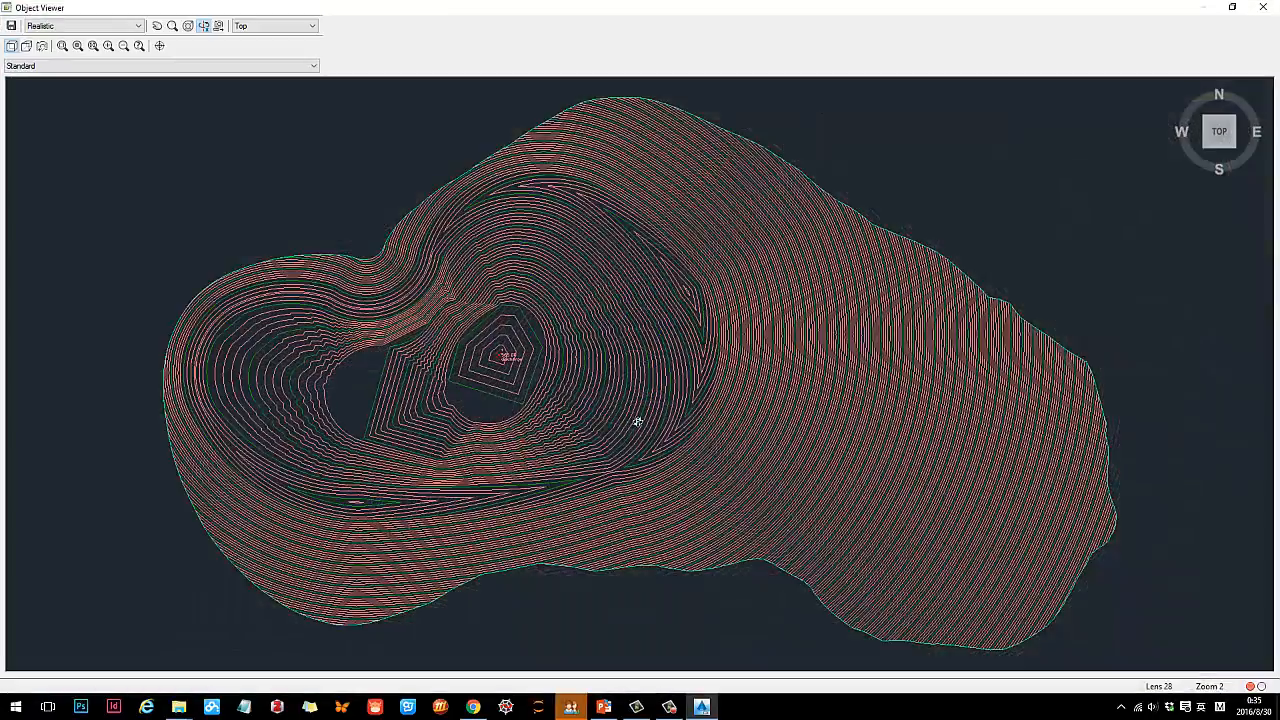
drag(637, 422, 571, 286)
scroll(554, 263, up, 5)
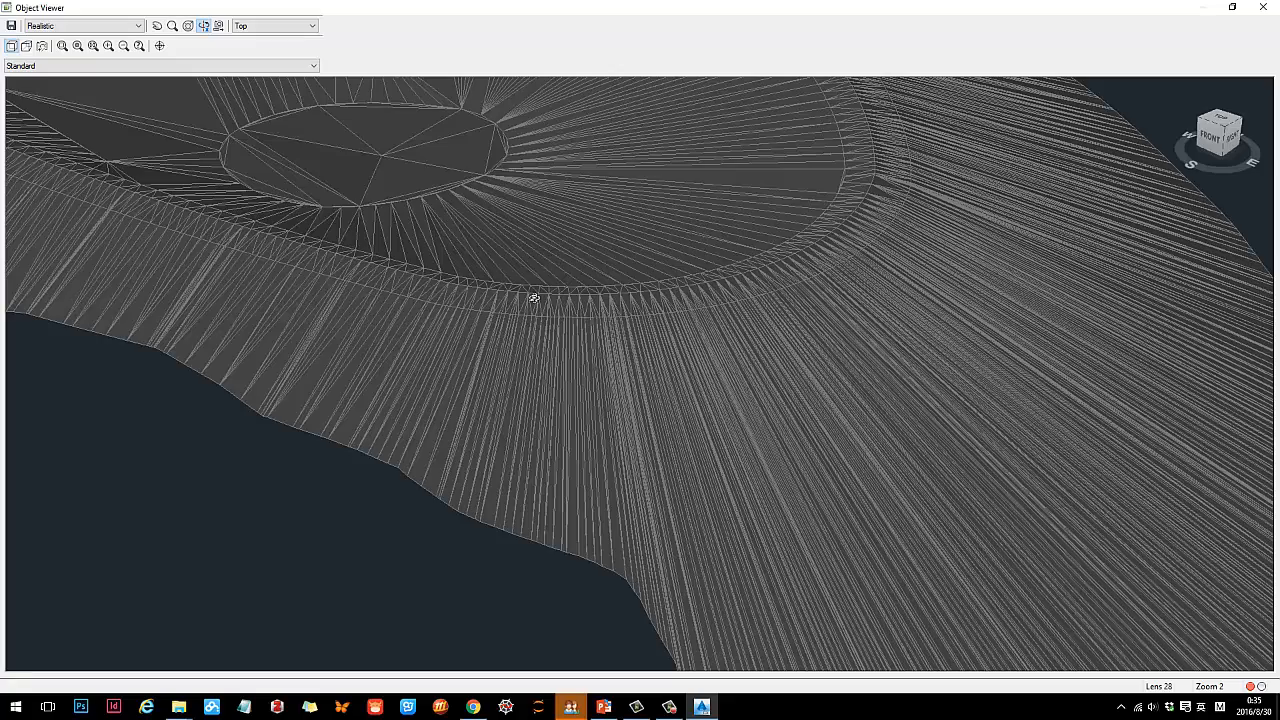
scroll(829, 494, down, 5)
scroll(740, 390, up, 4)
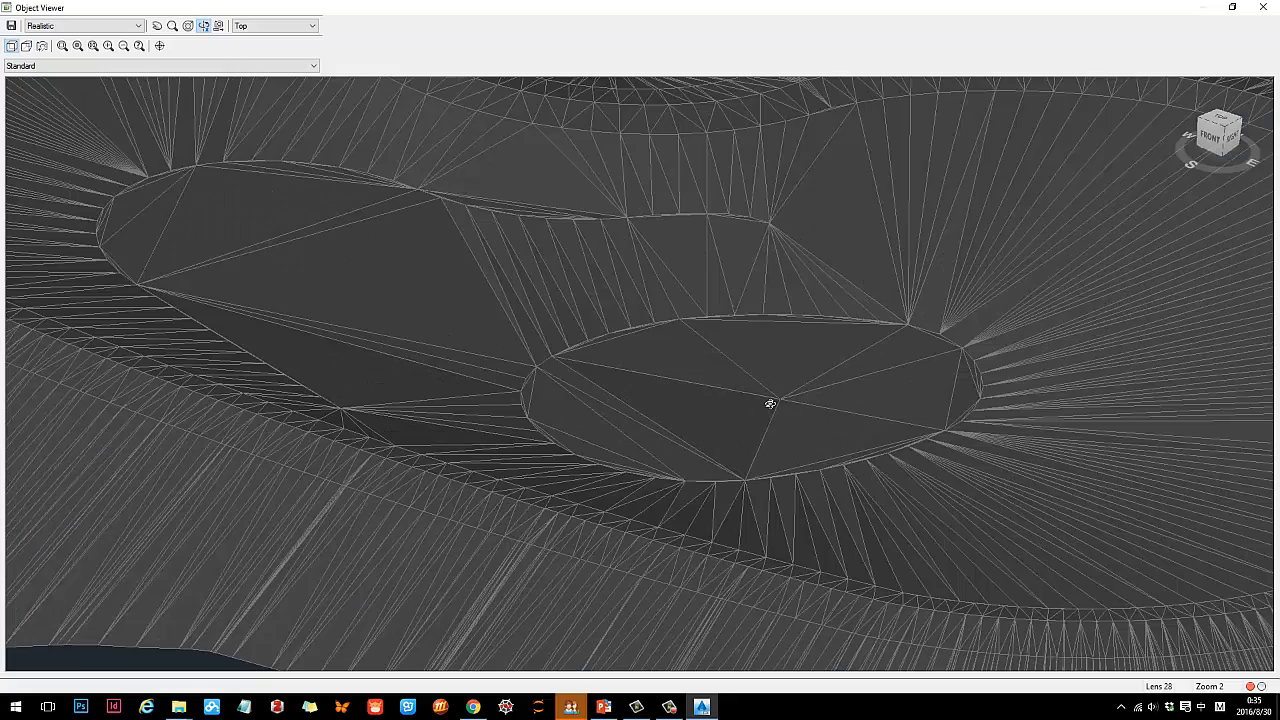
Capture the basin area around the discharge point as a screenshot, marked with four red arrows directed at the point.
key(ctrl+alt+a)
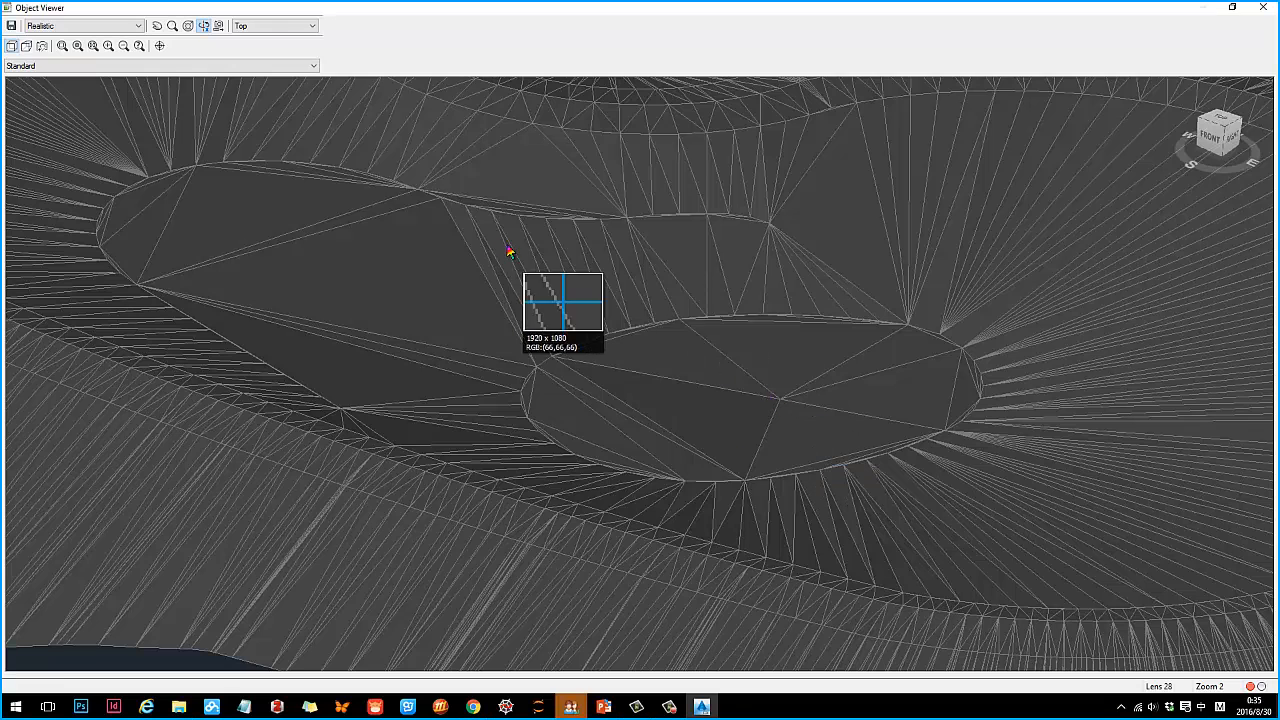
drag(464, 204, 1057, 583)
click(857, 595)
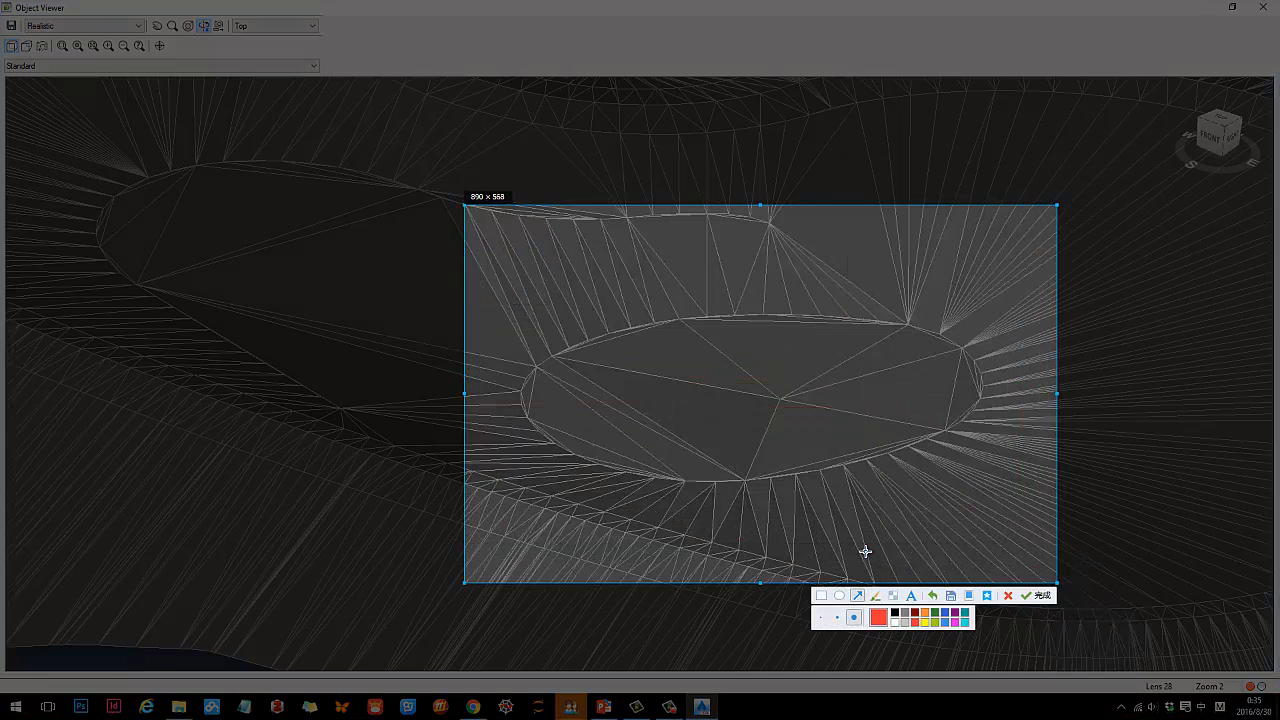
drag(944, 347, 767, 393)
drag(578, 359, 735, 383)
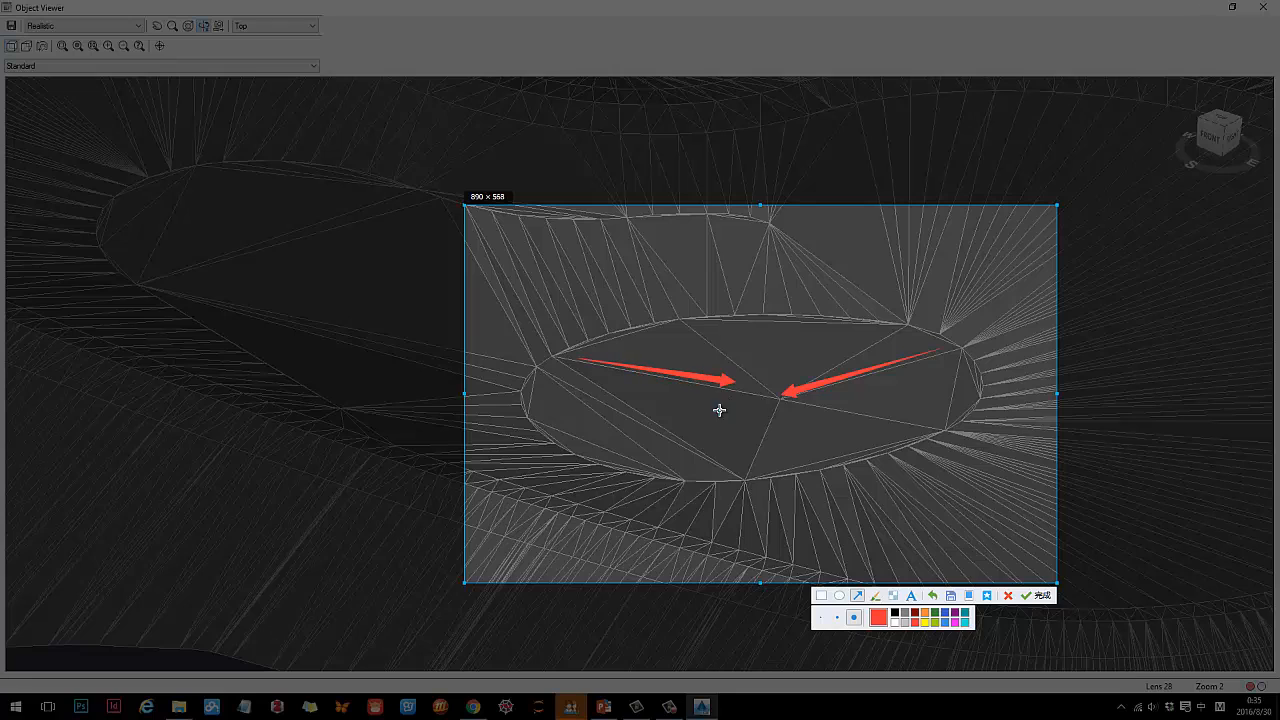
drag(660, 467, 775, 397)
mouse_move(860, 446)
mouse_down()
mouse_move(777, 406)
mouse_move(763, 371)
mouse_up()
click(875, 595)
click(1033, 594)
Inspect the whole pond surface in the Object Viewer and close the viewer.
scroll(722, 384, down, 6)
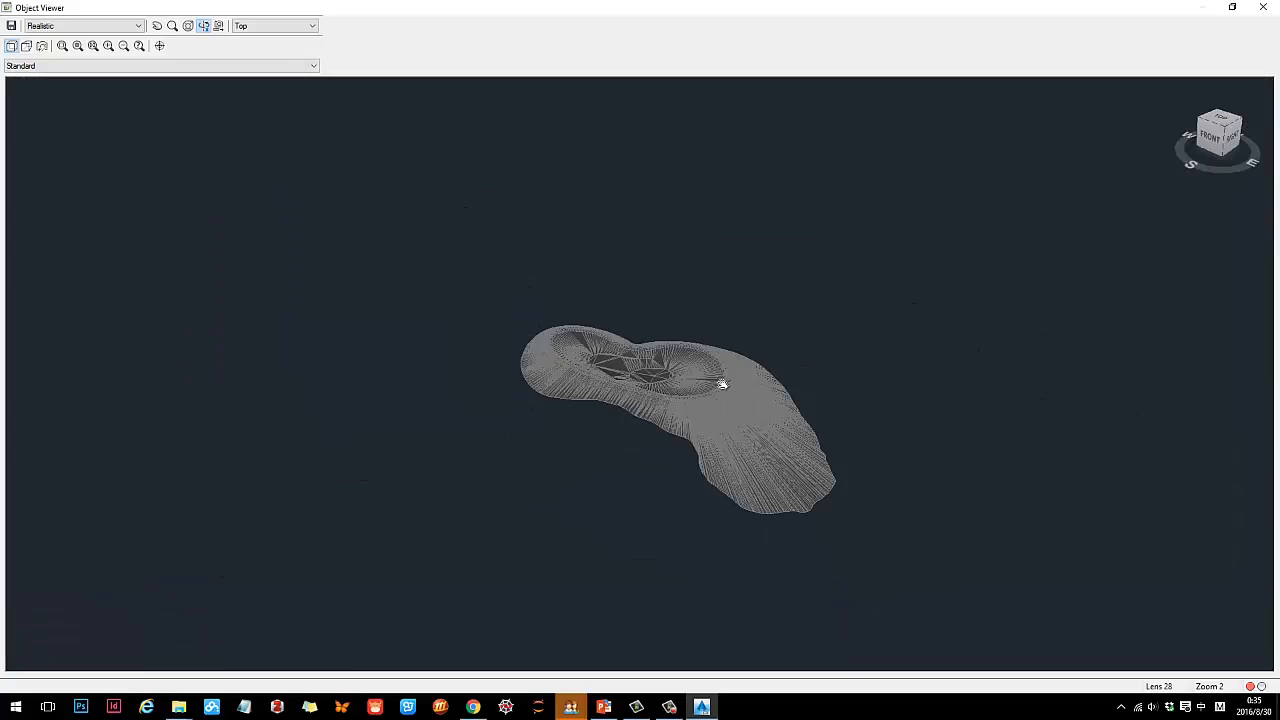
scroll(722, 384, up, 6)
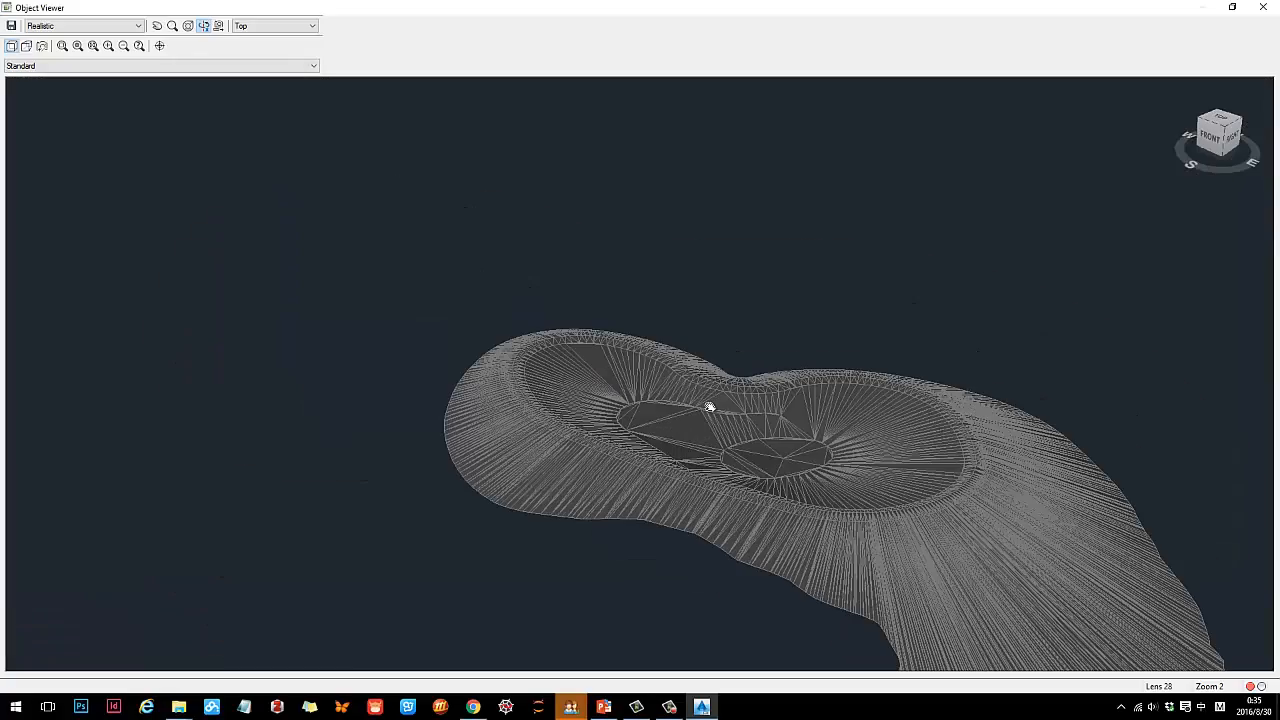
key(Escape)
Examine the pond's contours around the discharge point and how the pond sits within the surrounding Aerial Mapping terrain.
scroll(640, 396, down, 3)
scroll(585, 410, up, 3)
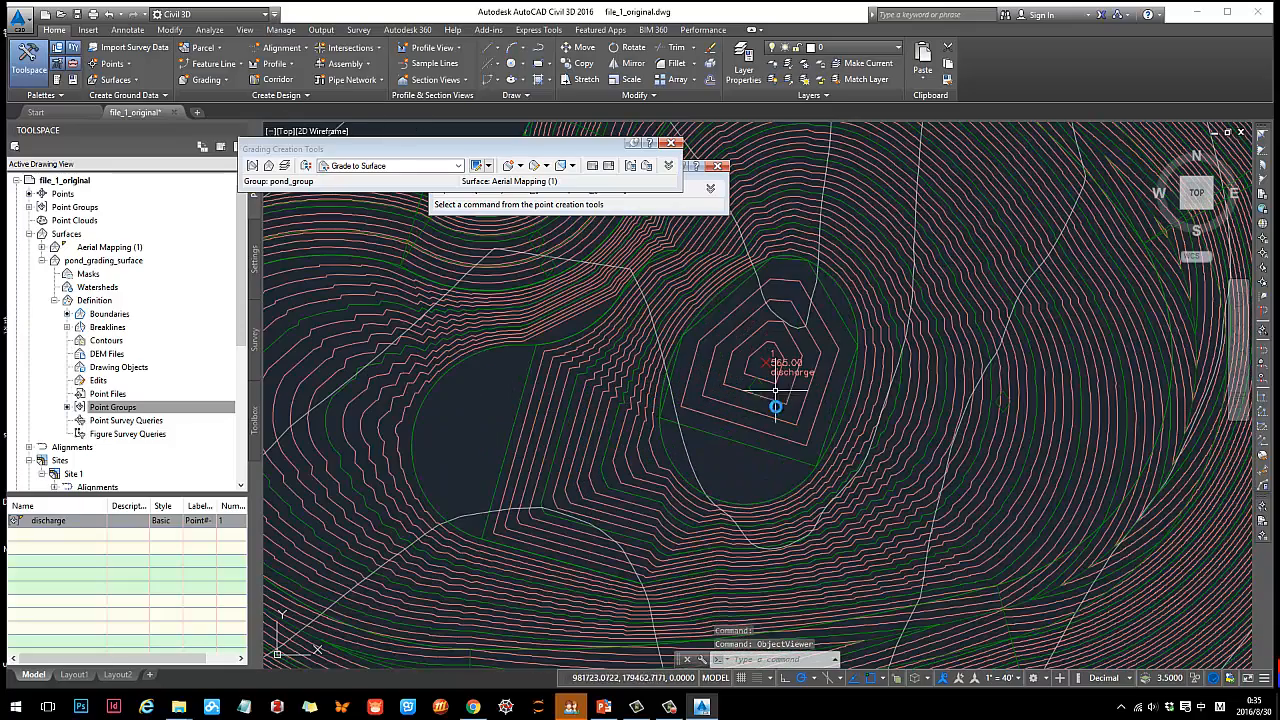
scroll(763, 430, down, 2)
middle_drag(763, 430, 691, 409)
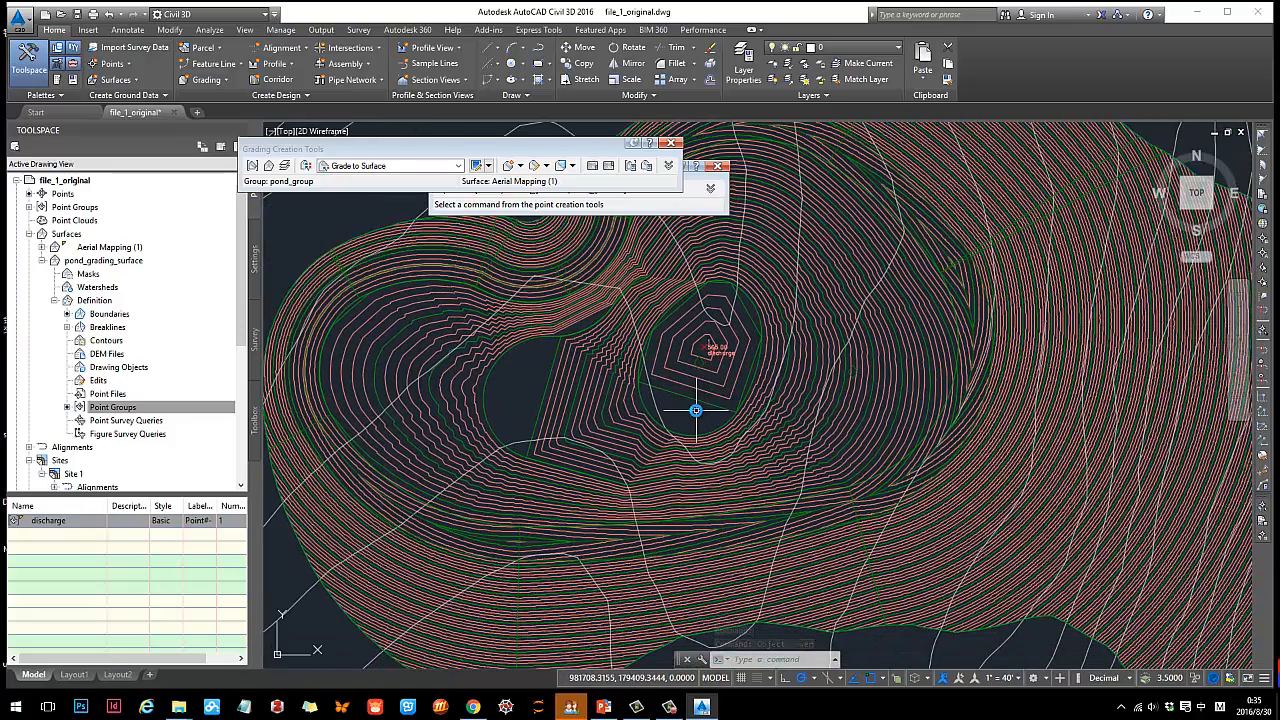
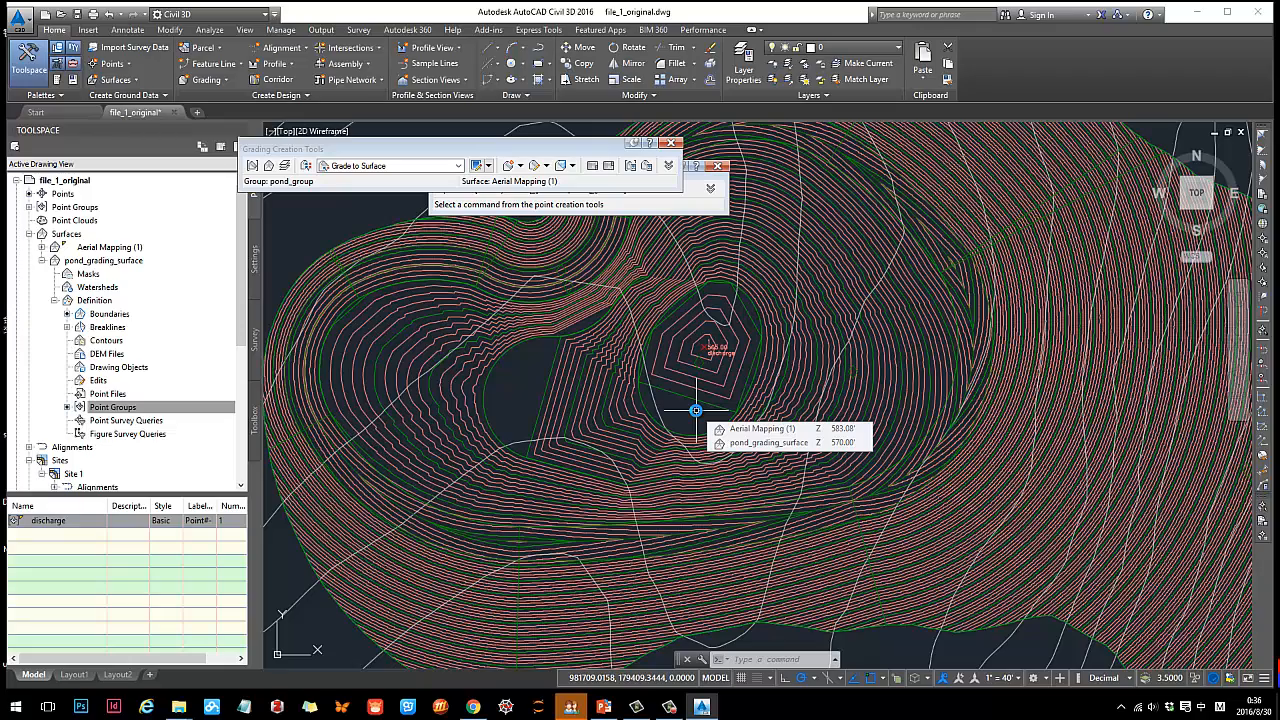
scroll(672, 352, down, 8)
middle_drag(688, 374, 612, 407)
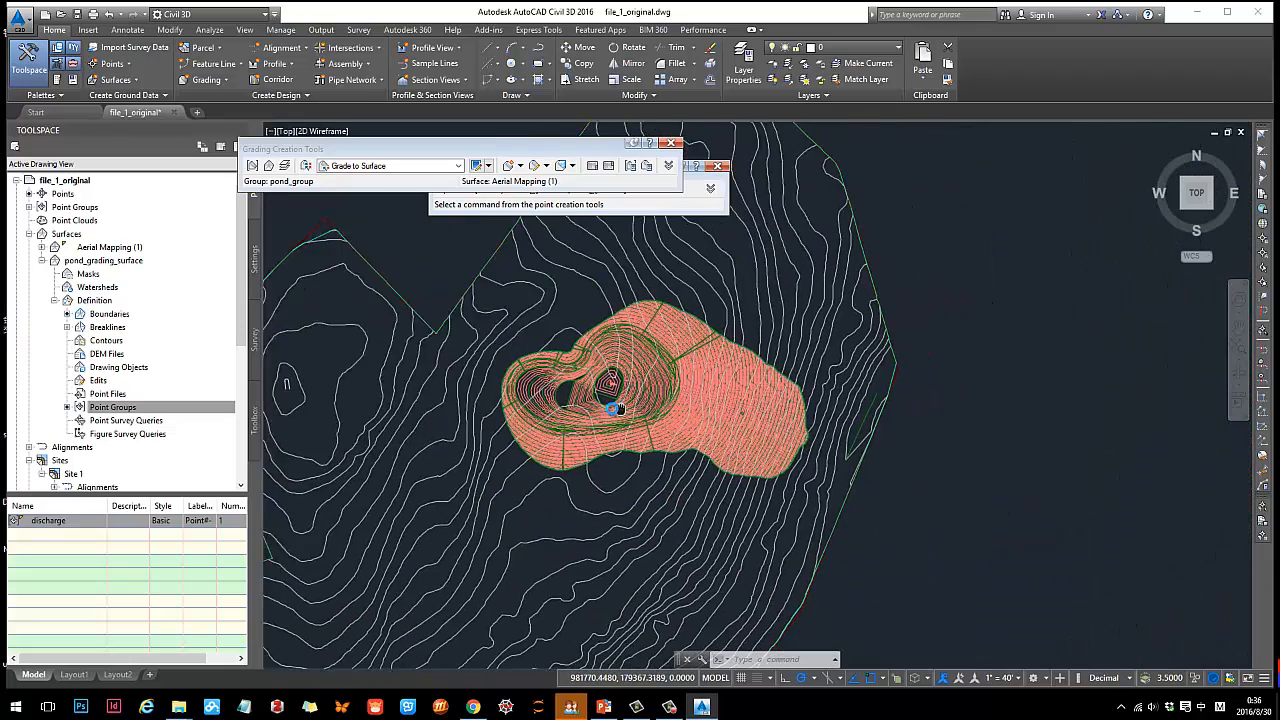
scroll(612, 408, up, 5)
key(Escape)
scroll(714, 402, down, 4)
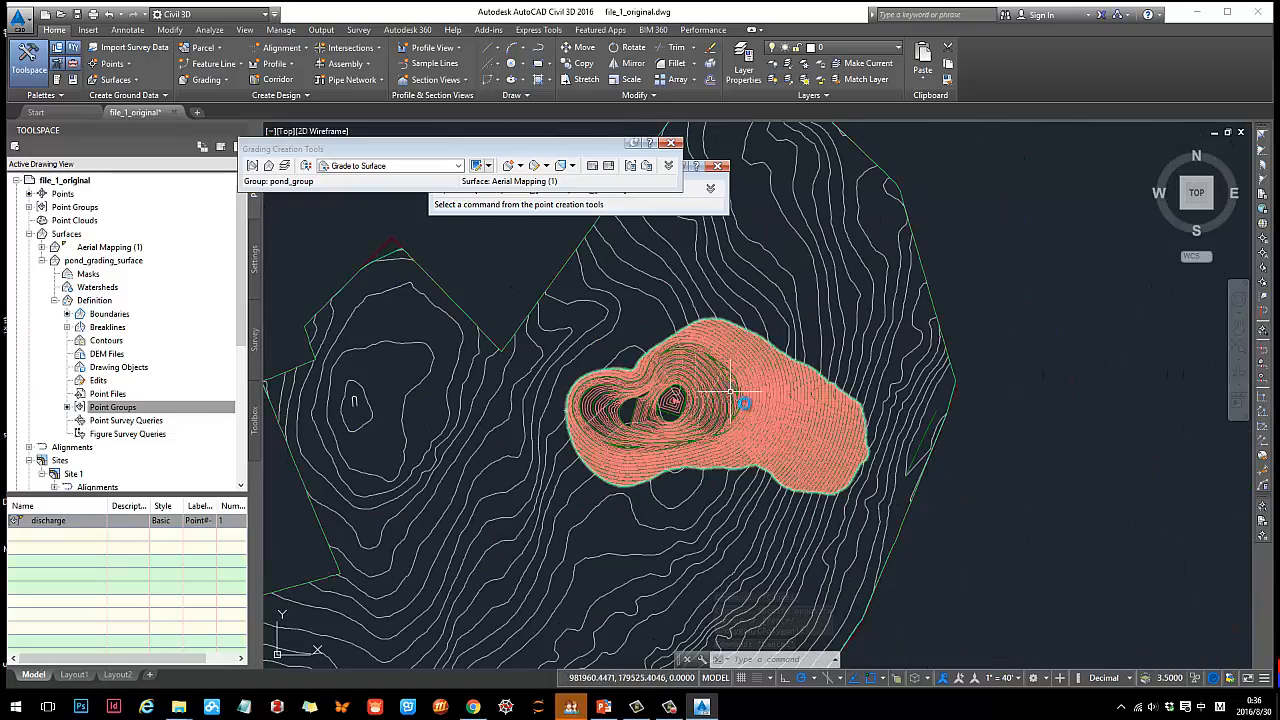
mouse_move(746, 434)
middle_down()
mouse_move(820, 336)
mouse_move(915, 295)
middle_up()
scroll(915, 295, up, 1)
middle_drag(751, 386, 650, 412)
Switch to the PowerPoint tutorial, read the slide on grading without entire length, and return to the pond in Civil 3D.
click(603, 706)
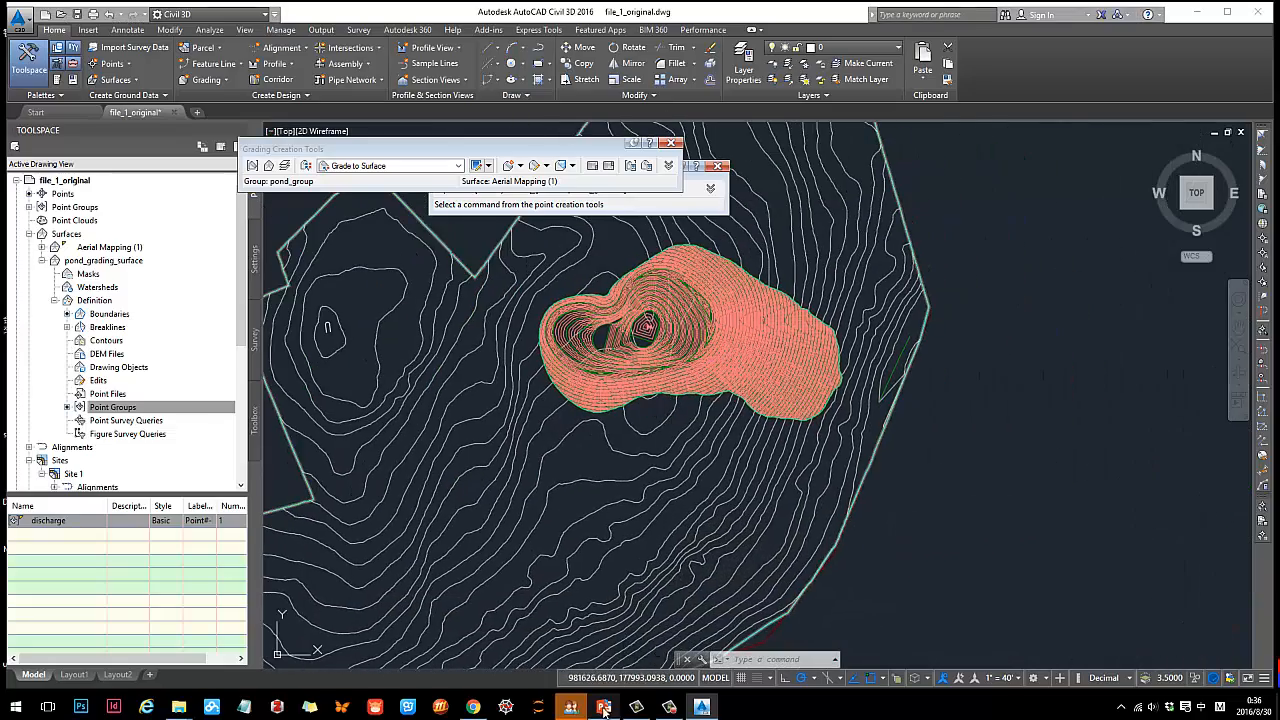
scroll(541, 534, down, 1)
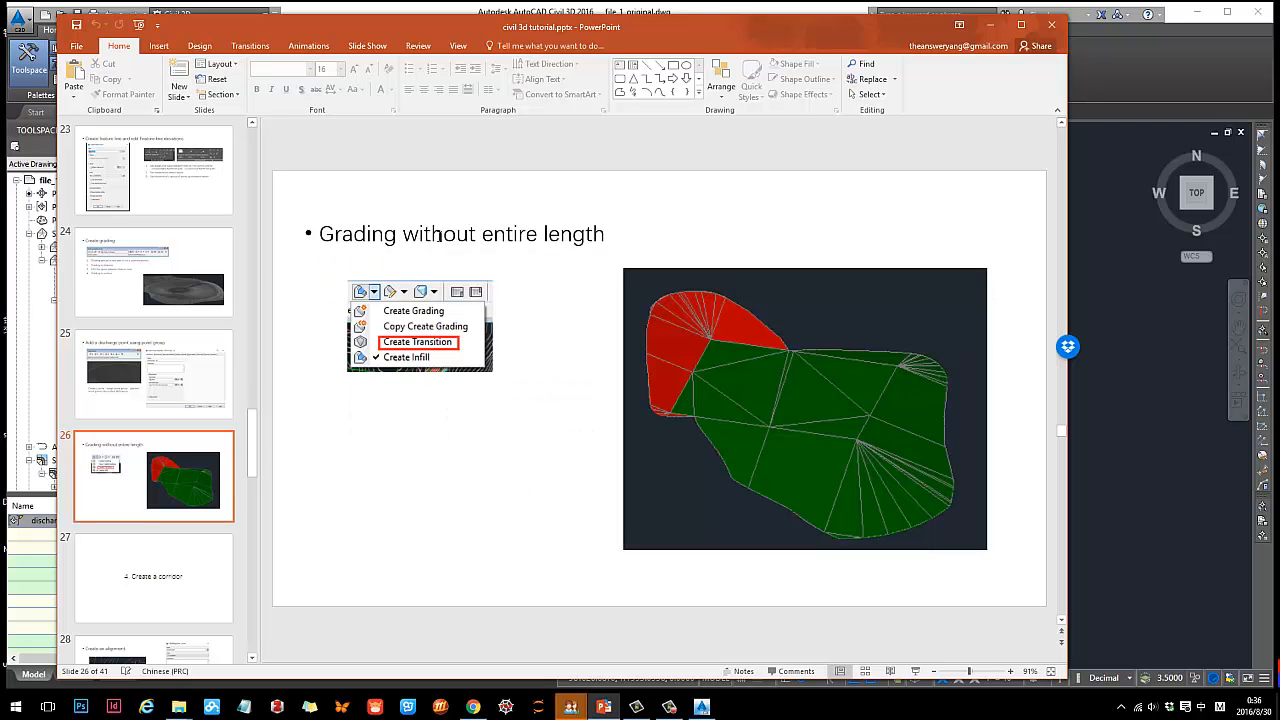
click(988, 26)
middle_drag(850, 270, 749, 366)
scroll(704, 375, up, 2)
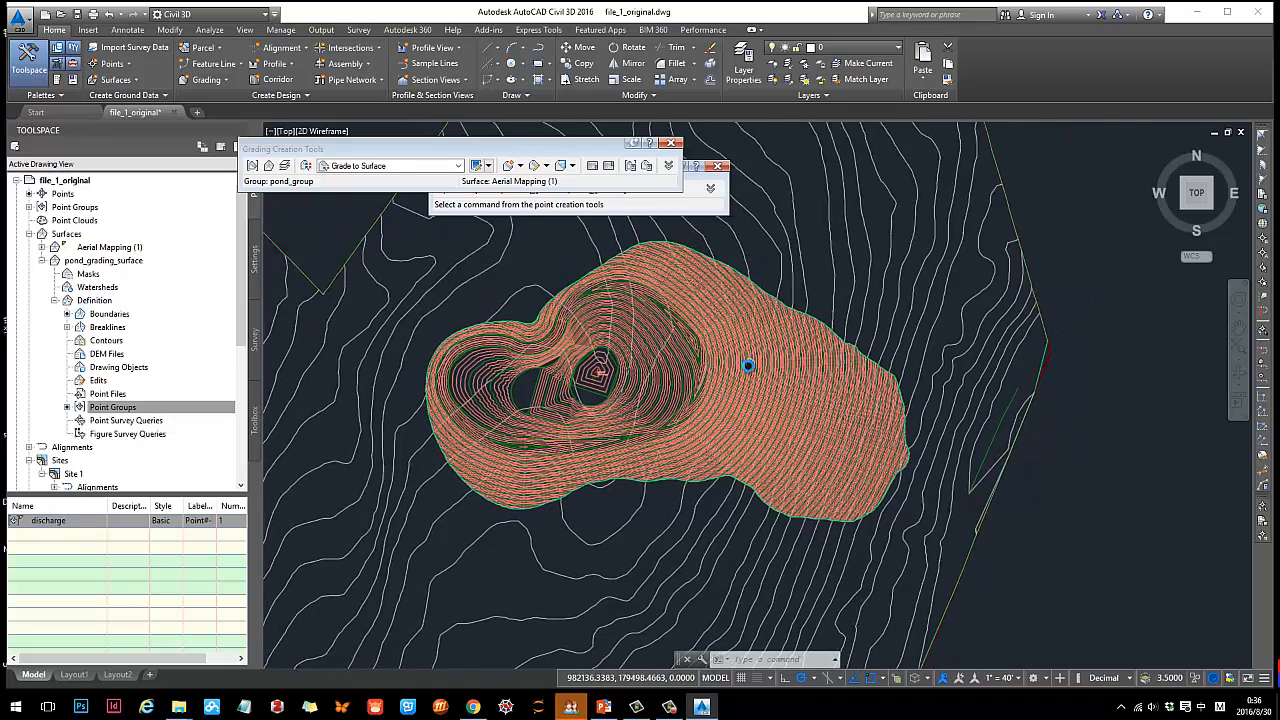
scroll(744, 322, up, 2)
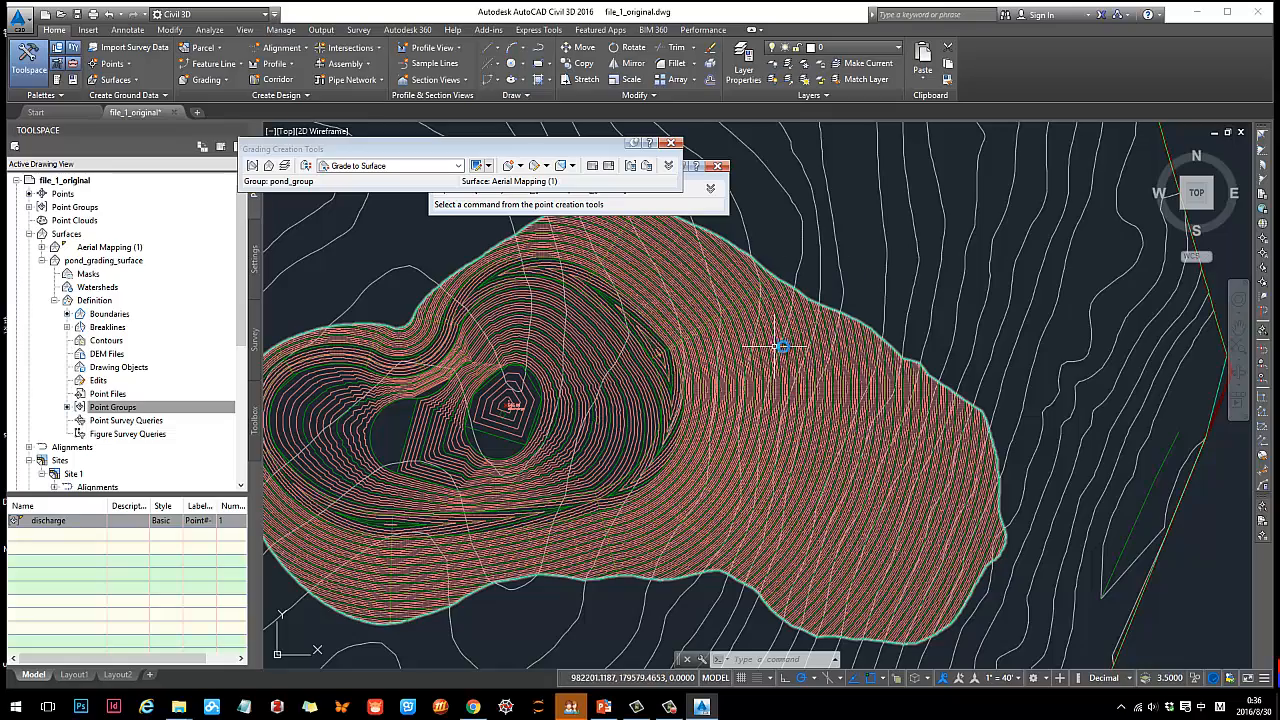
Capture the pond view as a screenshot and mark it with six red arrows running outward across its eastern and southern slopes.
key(Print)
mouse_move(265, 165)
mouse_down()
mouse_move(980, 580)
mouse_move(1043, 657)
mouse_up()
click(841, 672)
drag(650, 309, 765, 271)
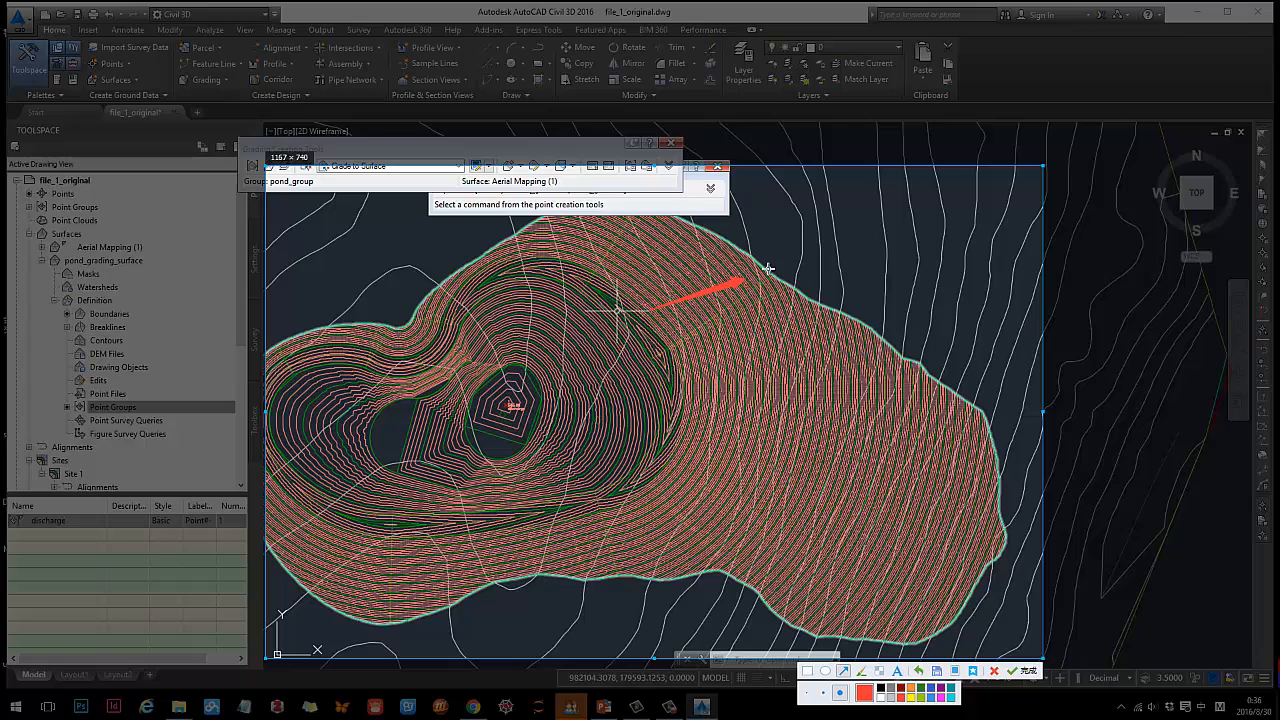
drag(712, 366, 962, 382)
drag(711, 431, 926, 530)
drag(618, 513, 703, 590)
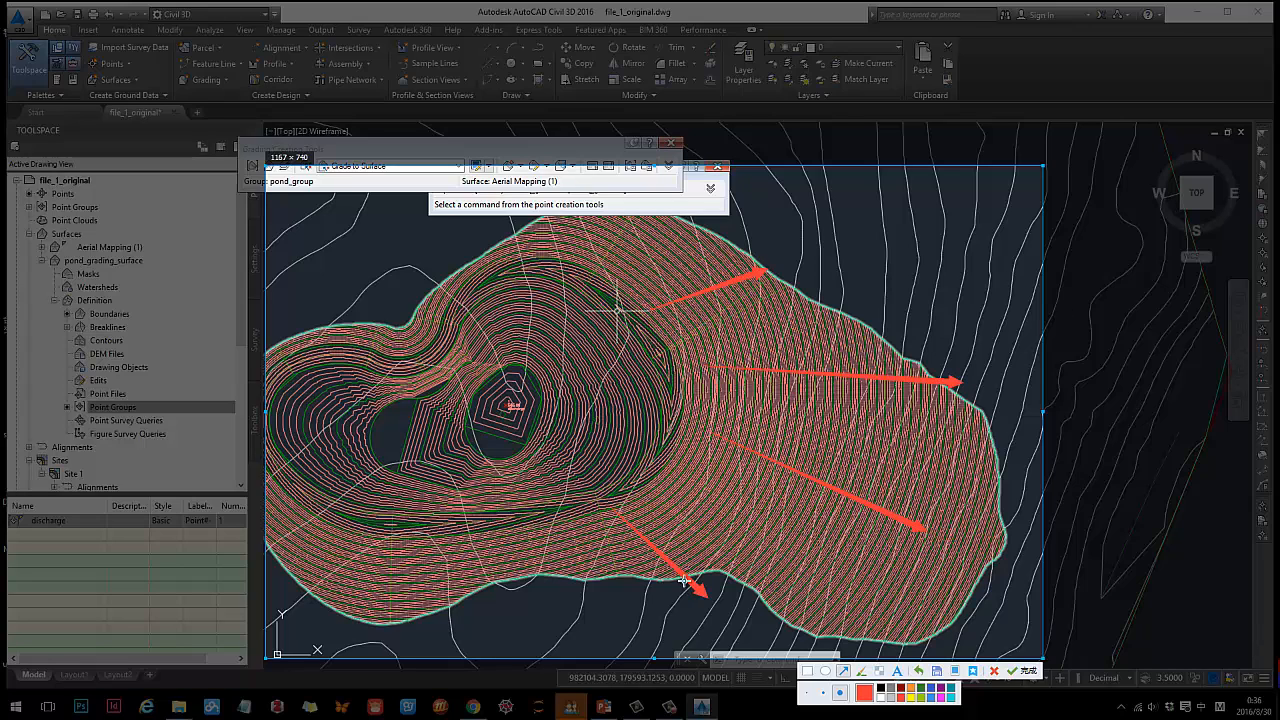
drag(435, 548, 455, 604)
drag(357, 545, 357, 589)
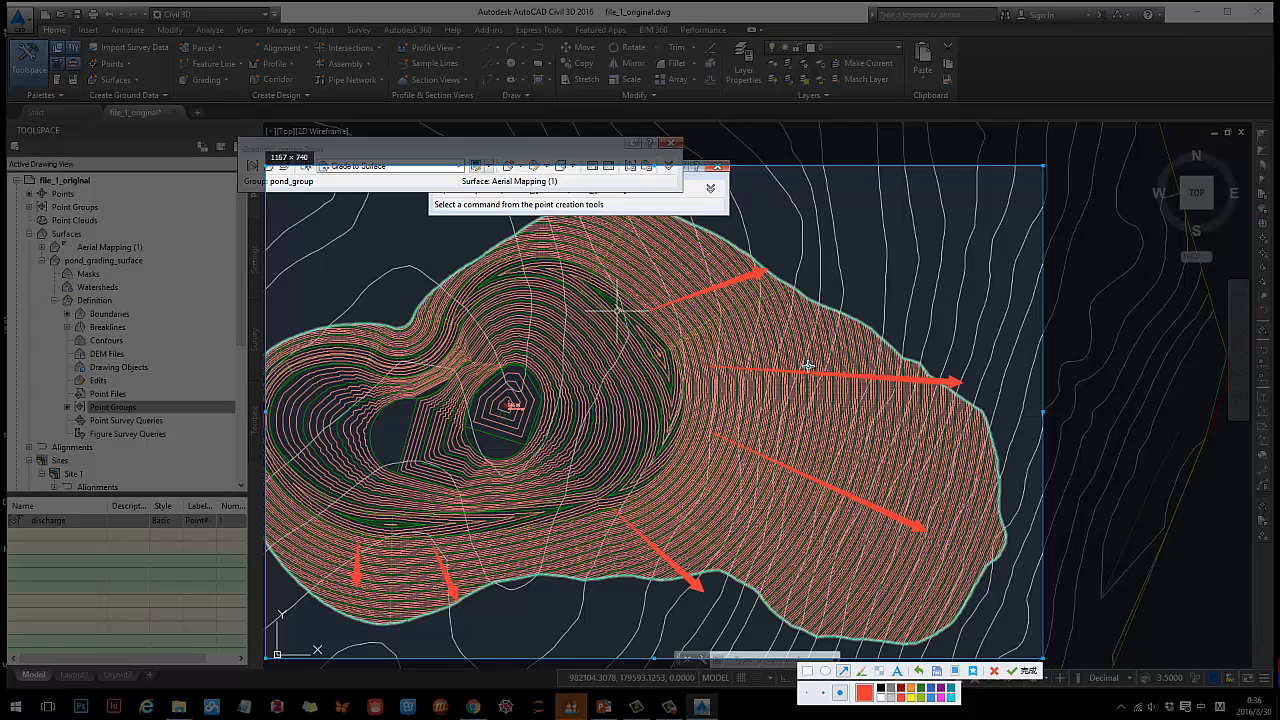
Annotate the capture freehand with a 3:1 slope note, outlines around two separate slope stretches and pointer arrows, and discard the capture.
click(861, 671)
click(822, 692)
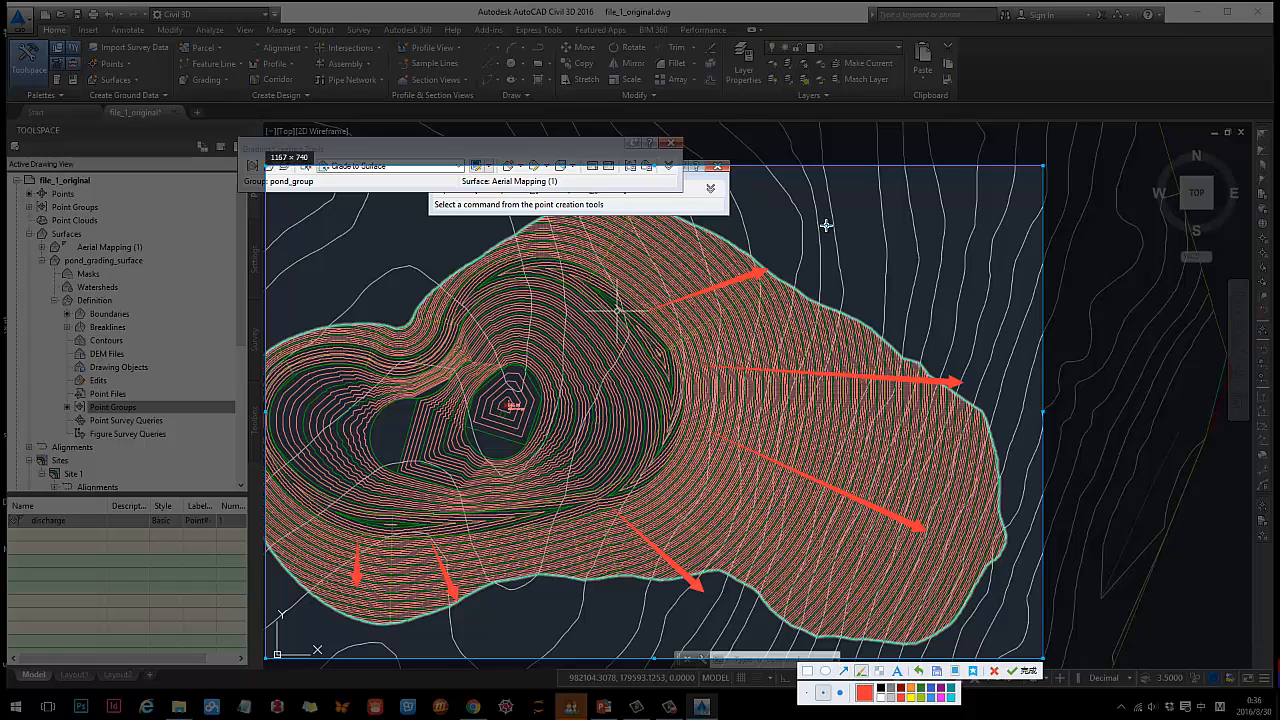
drag(856, 225, 827, 283)
drag(911, 216, 910, 290)
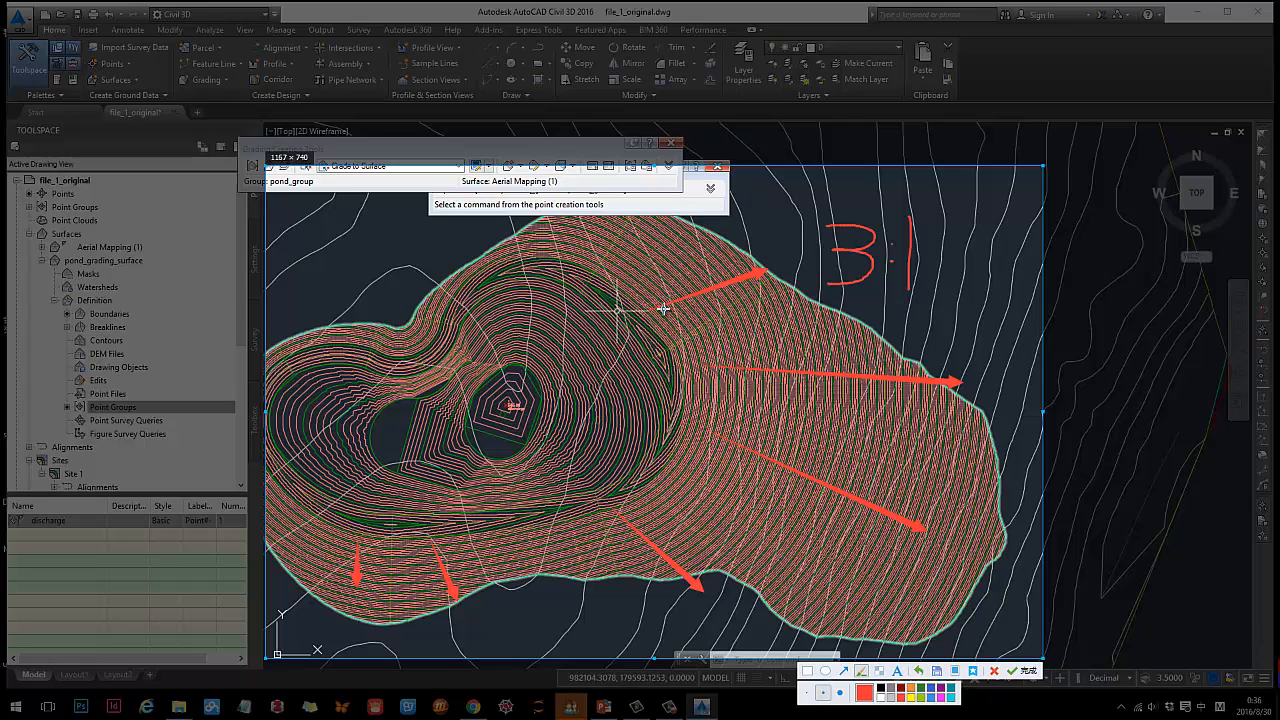
mouse_move(564, 254)
mouse_down()
mouse_move(771, 294)
mouse_move(545, 252)
mouse_up()
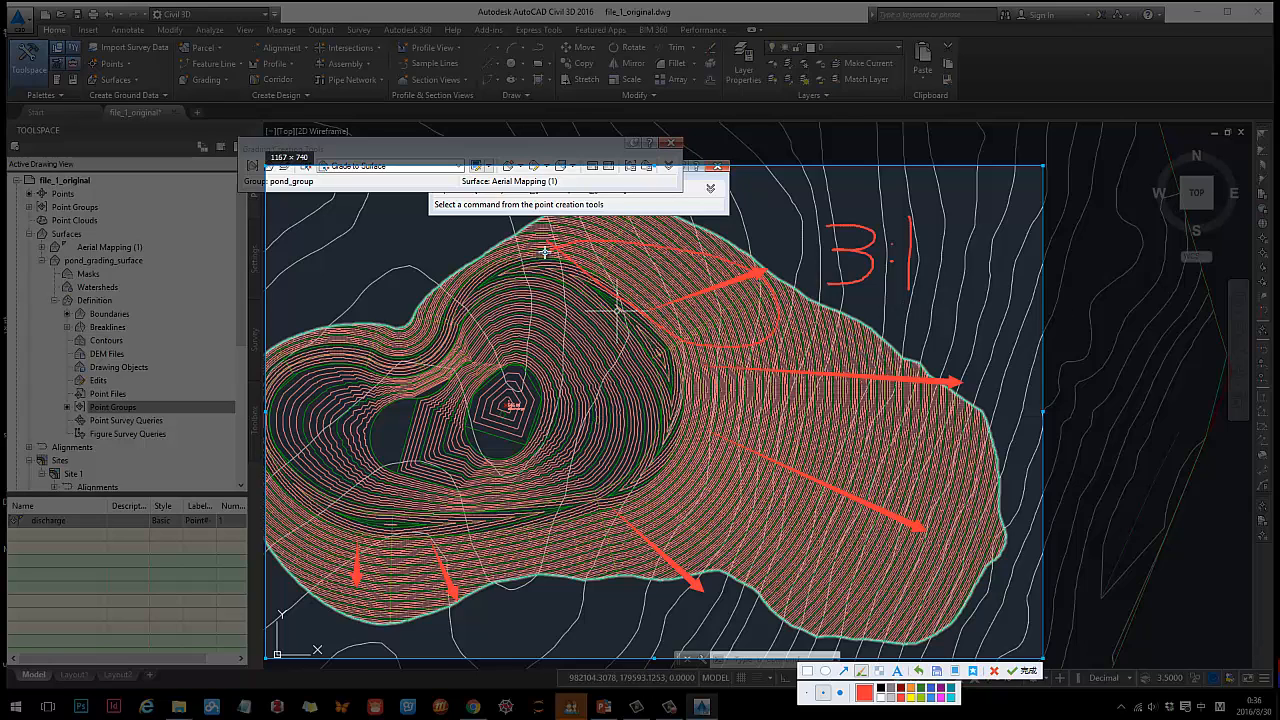
drag(769, 299, 819, 281)
mouse_move(700, 357)
mouse_down()
mouse_move(720, 528)
mouse_move(400, 586)
mouse_move(686, 410)
mouse_move(732, 398)
mouse_move(858, 412)
mouse_move(923, 441)
mouse_up()
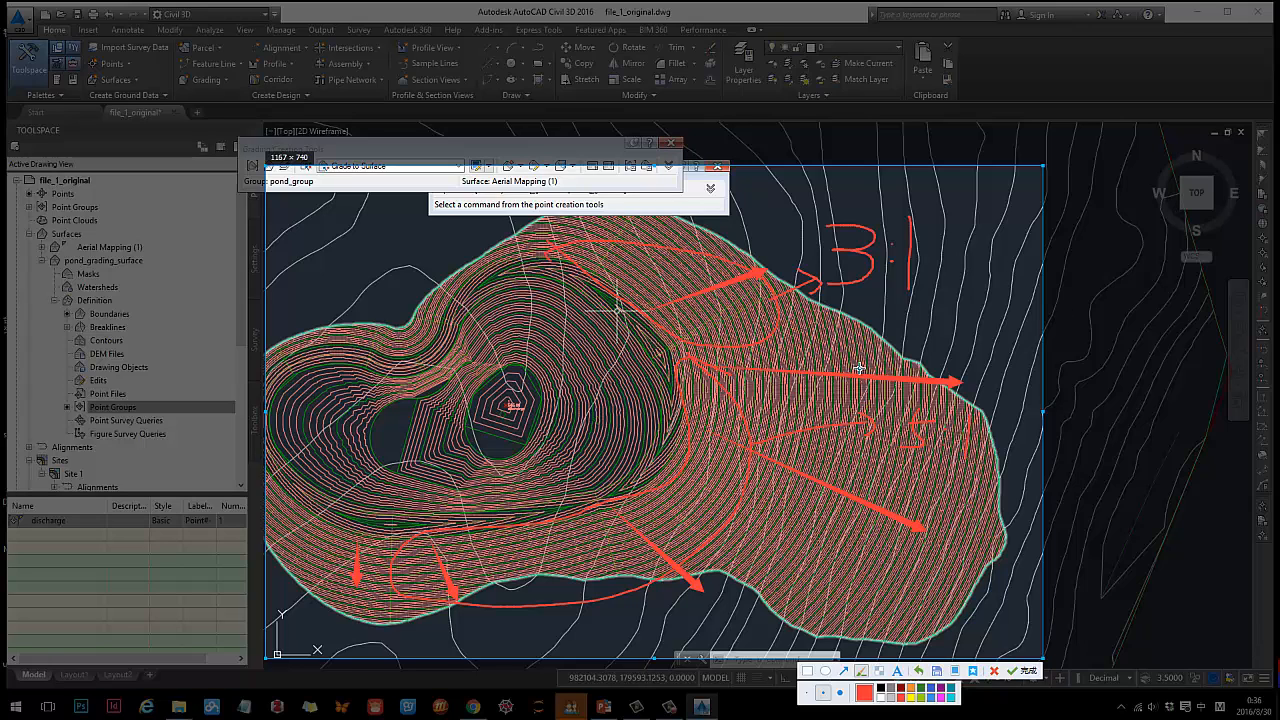
key(Escape)
Draw a rectangle on the open terrain southwest of the pond.
scroll(928, 371, down, 6)
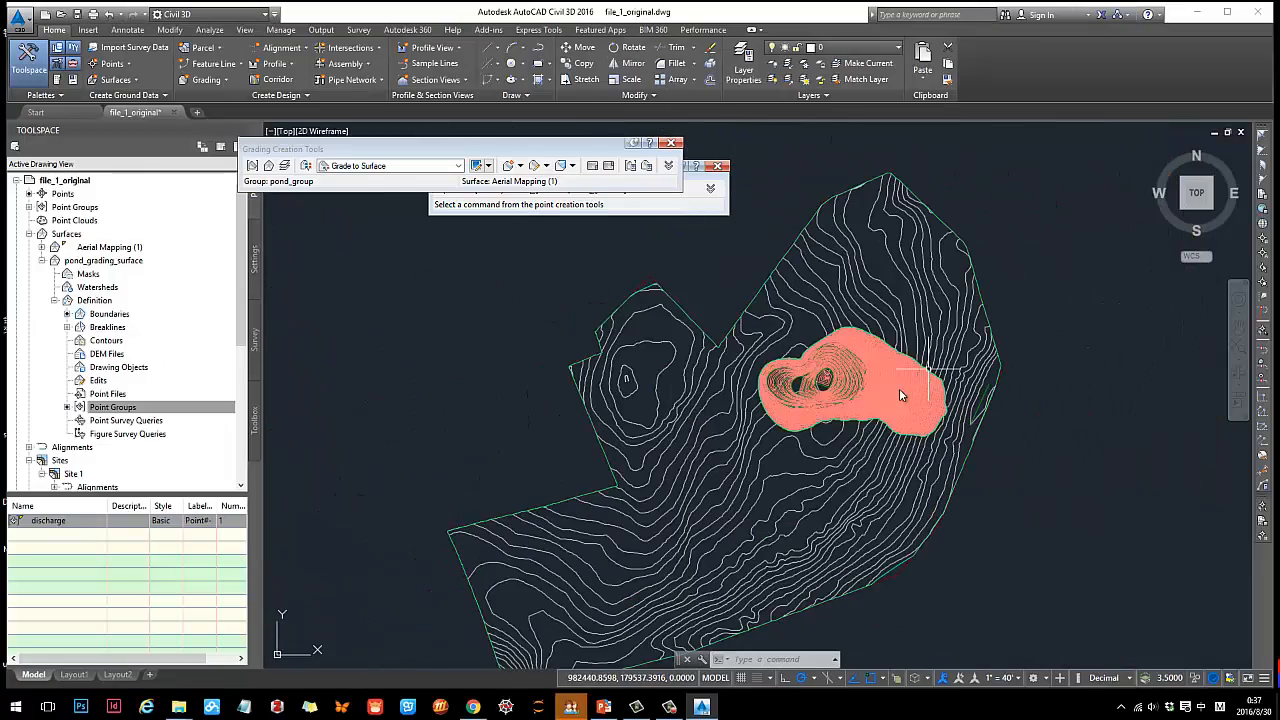
middle_drag(868, 409, 849, 309)
scroll(731, 351, up, 2)
scroll(731, 351, up, 3)
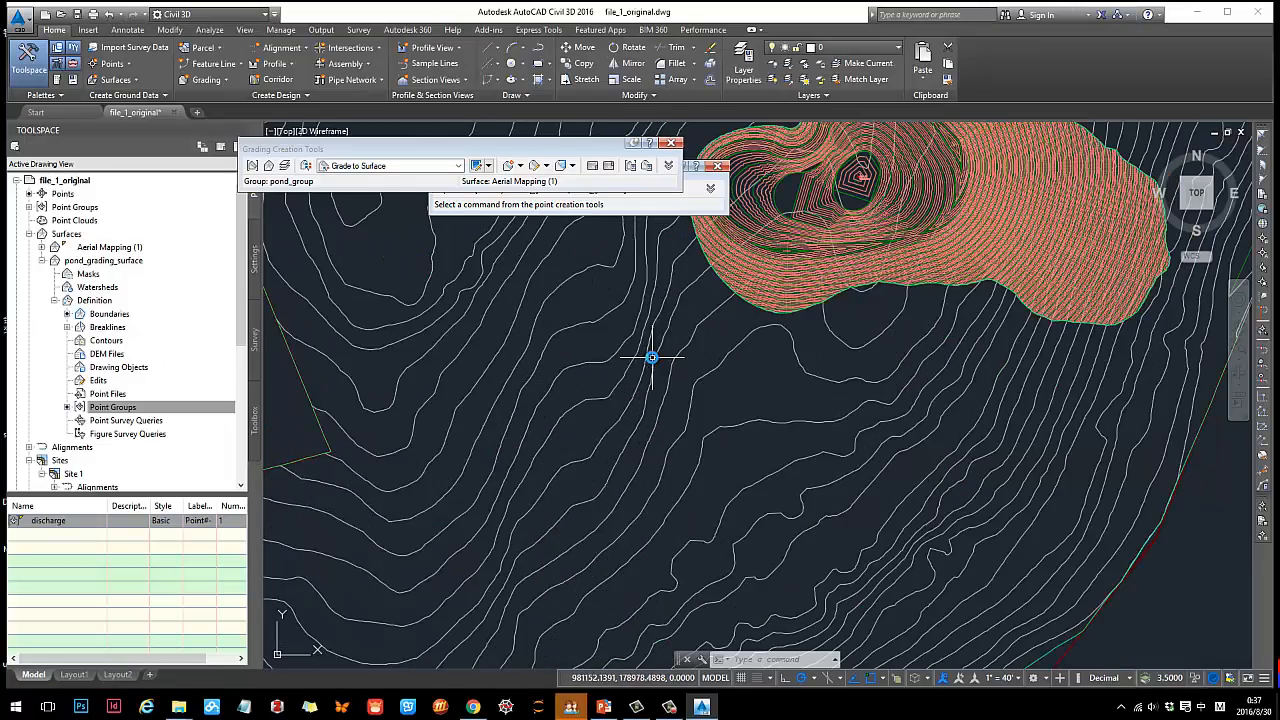
click(549, 64)
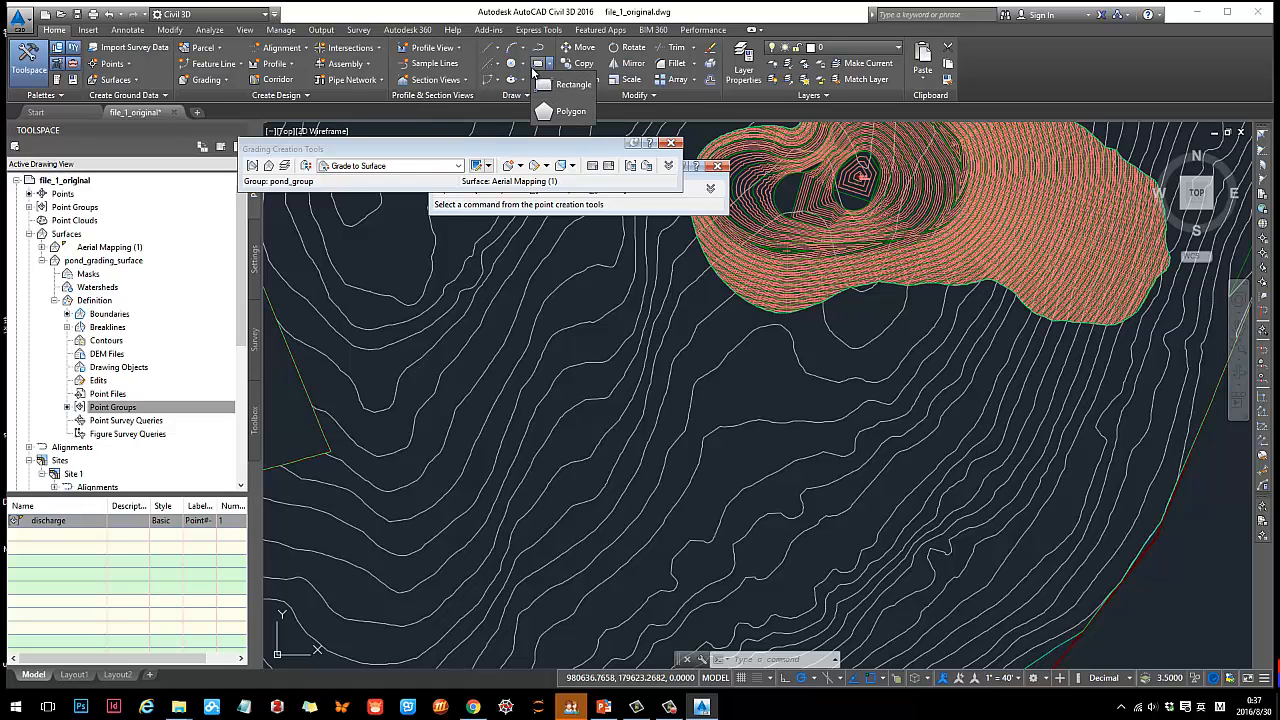
scroll(540, 354, up, 4)
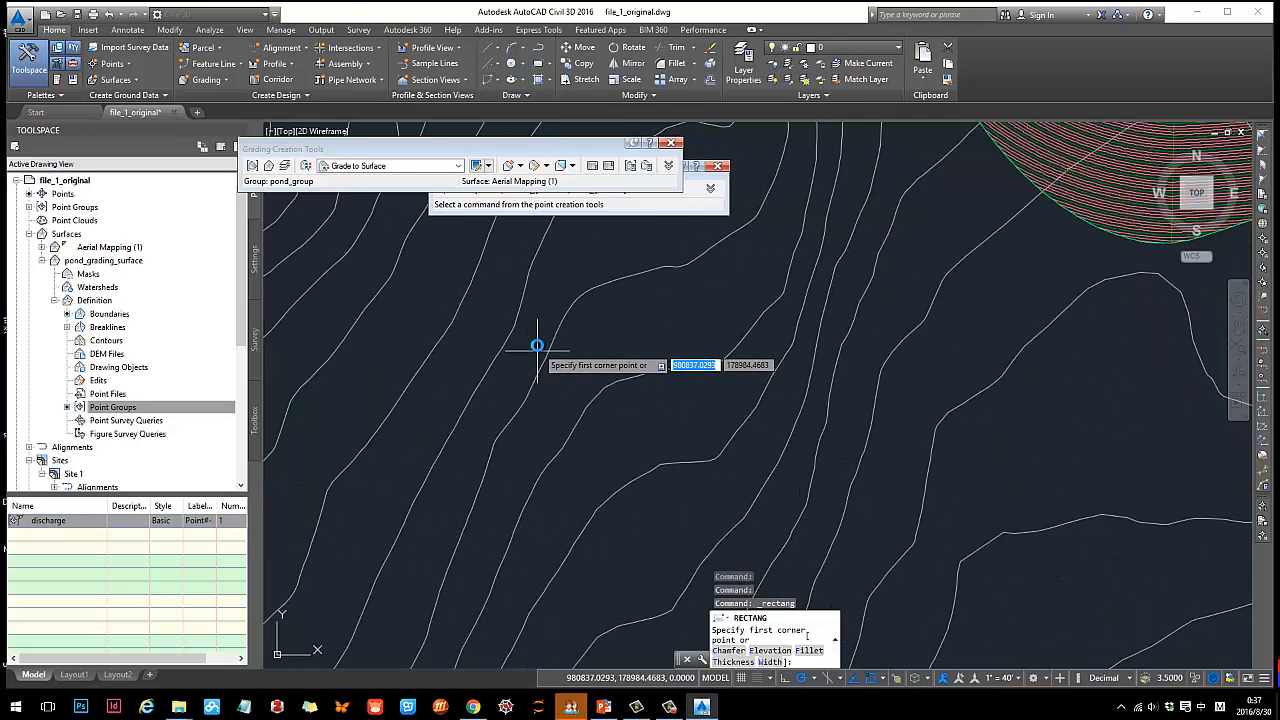
click(524, 295)
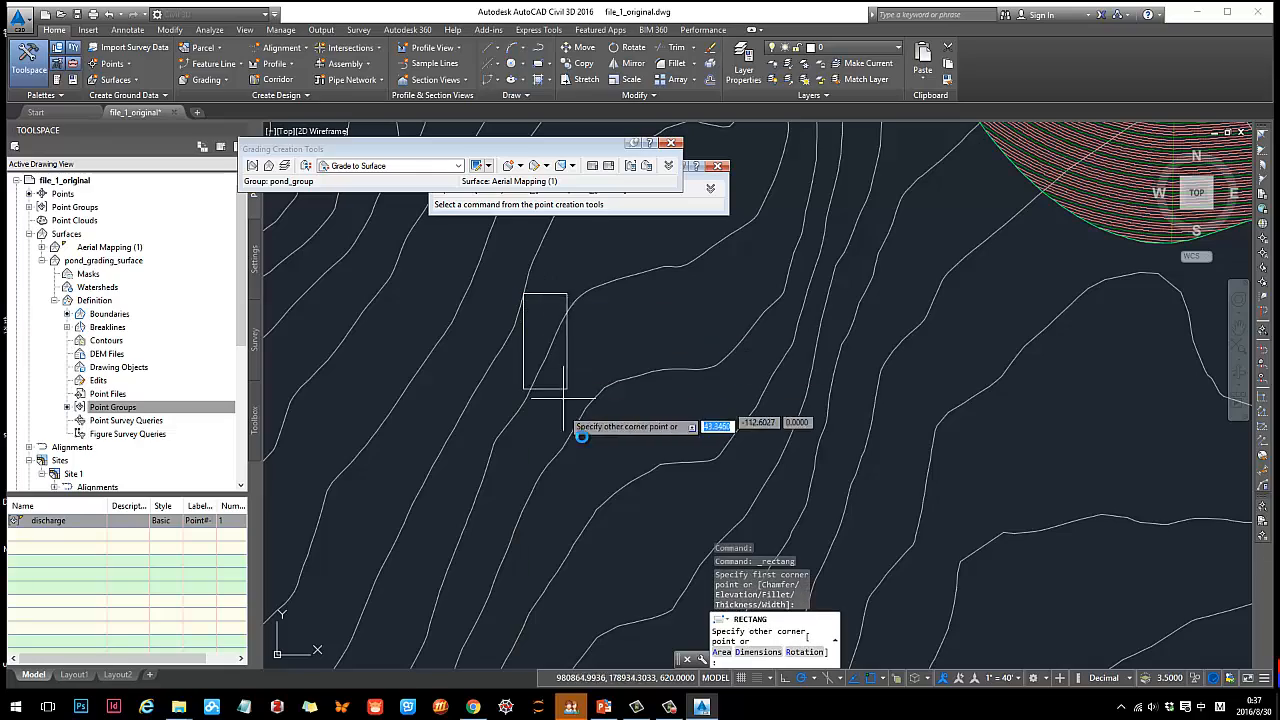
click(757, 495)
scroll(657, 356, down, 3)
scroll(571, 323, up, 3)
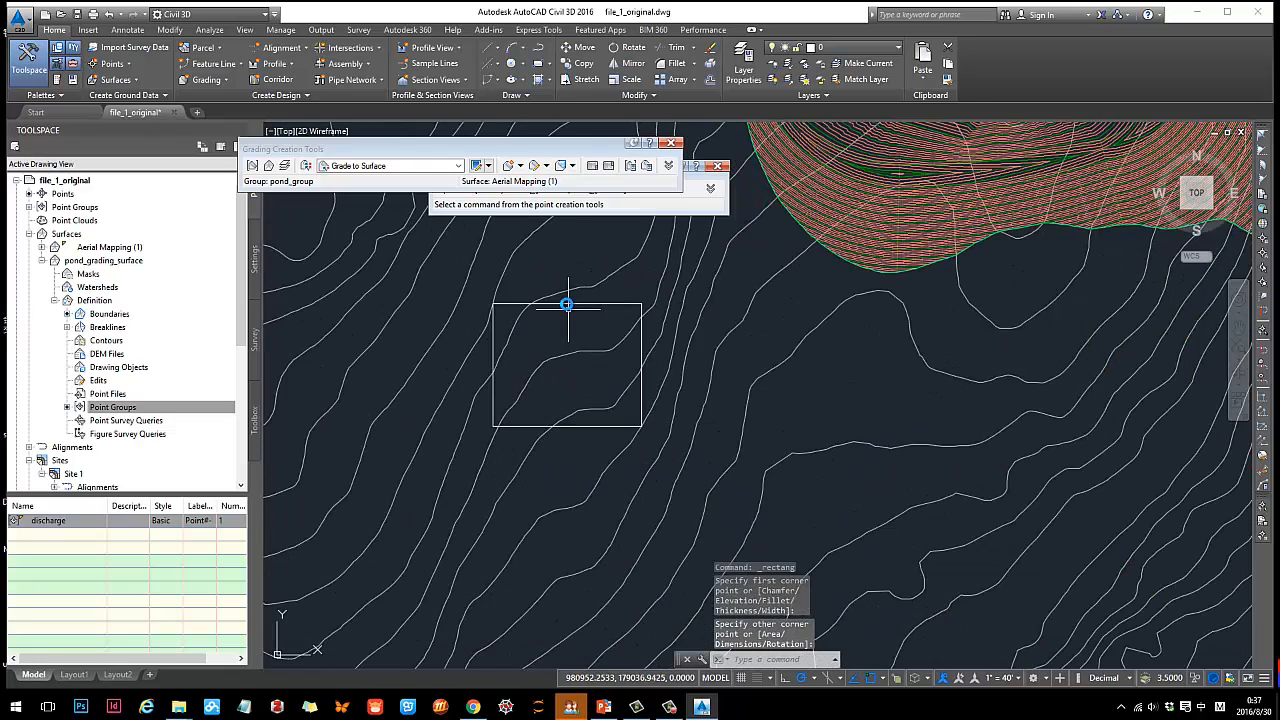
Convert the rectangle into a feature line in Site 1 on layer C-TOPO-FEAT, assigning elevation 585.00.
click(566, 303)
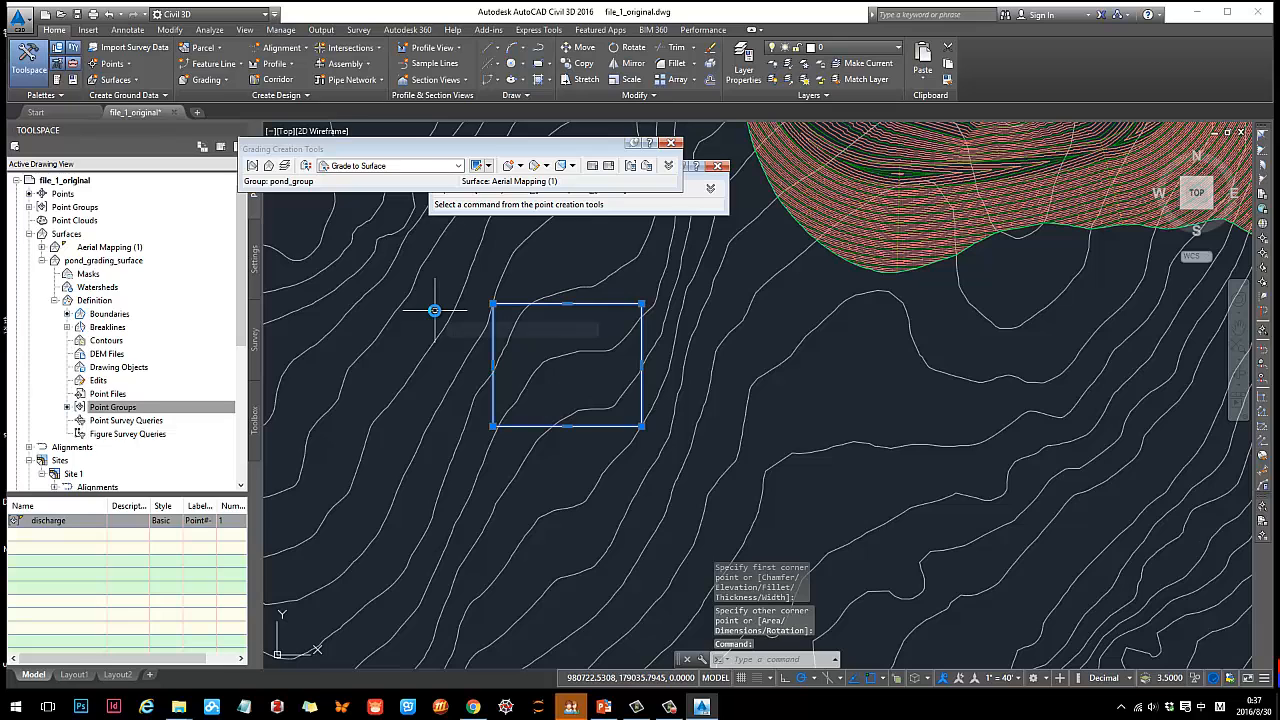
middle_drag(434, 320, 376, 319)
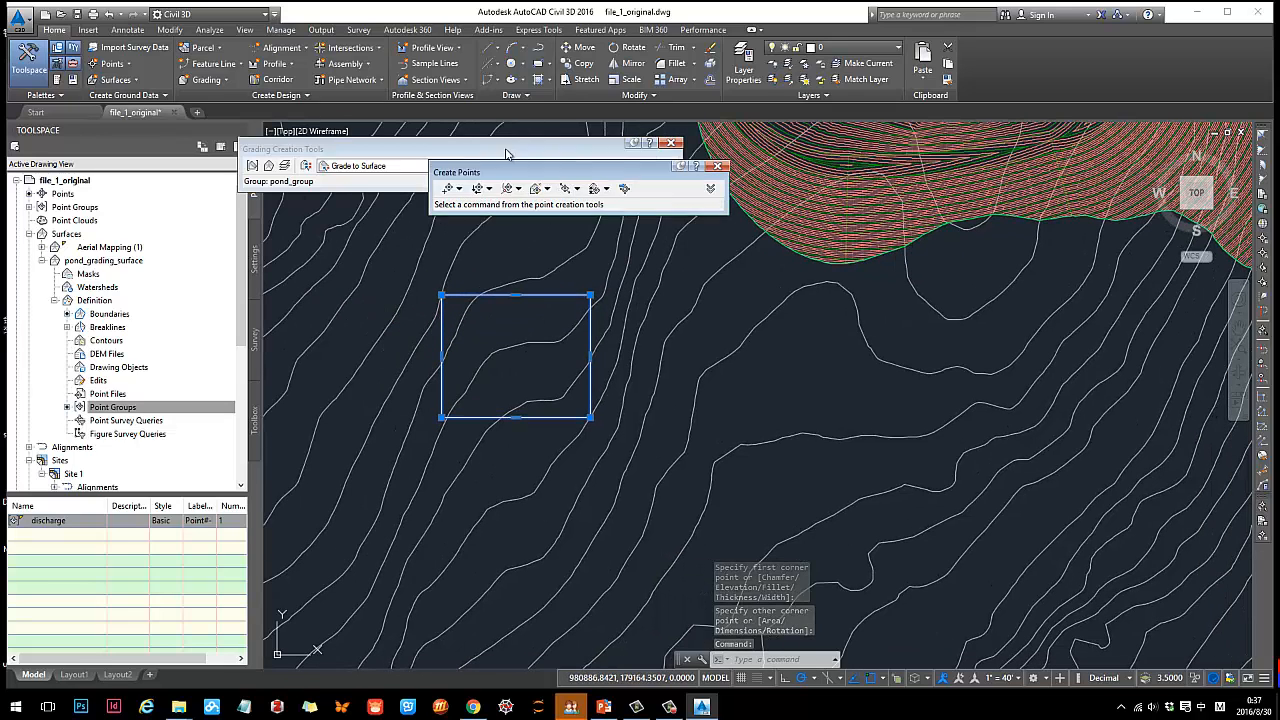
click(236, 66)
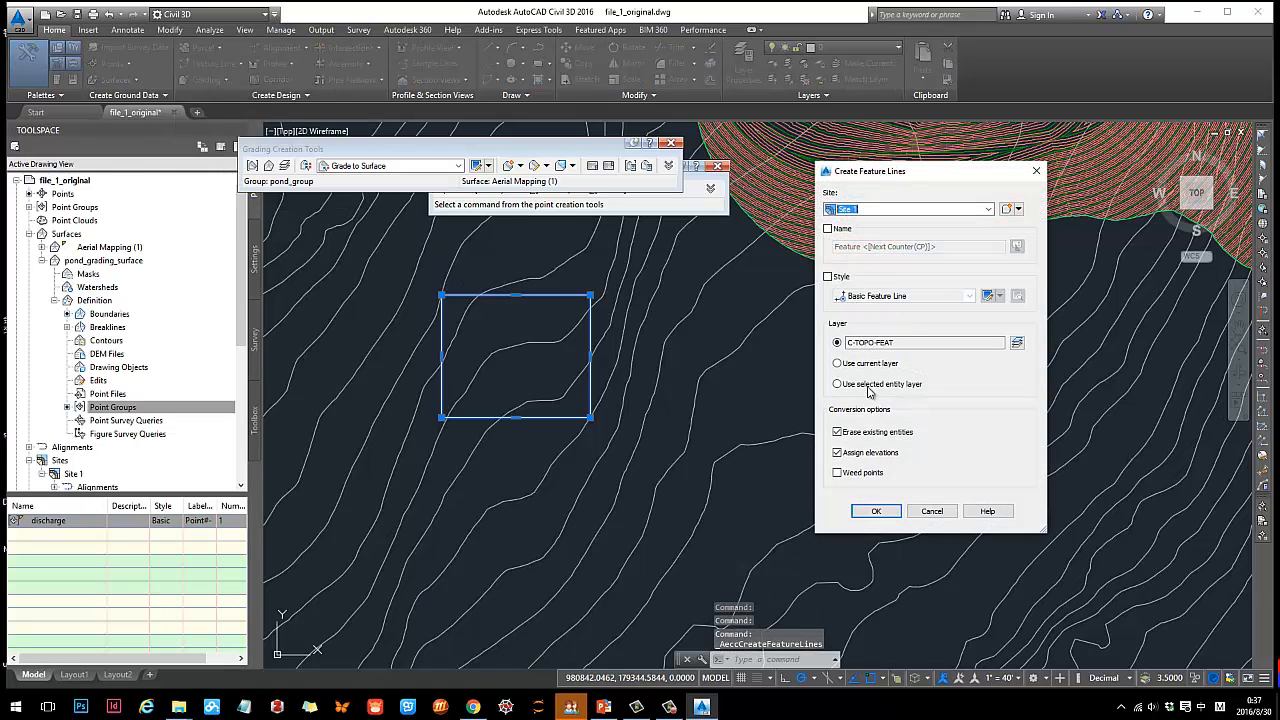
click(874, 513)
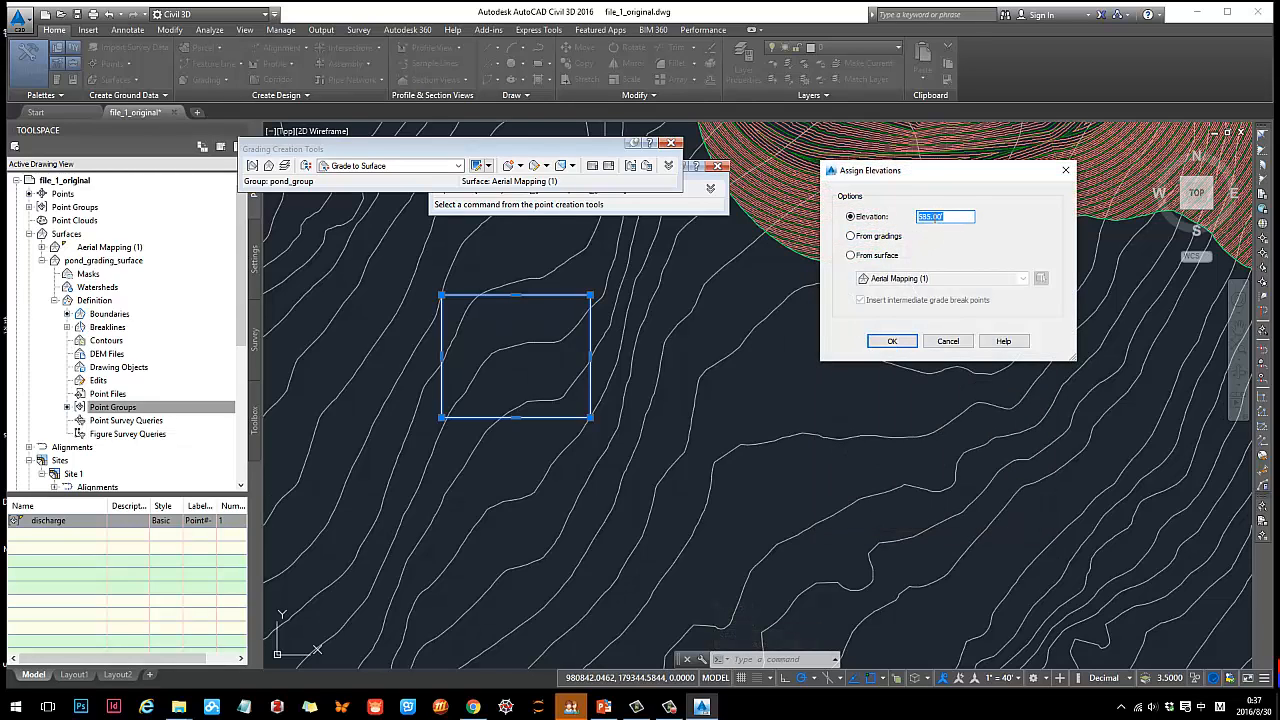
click(893, 341)
Open the Grading Creation Tools without the Create Points toolbar and create an infill inside the rectangular feature line.
scroll(590, 378, down, 5)
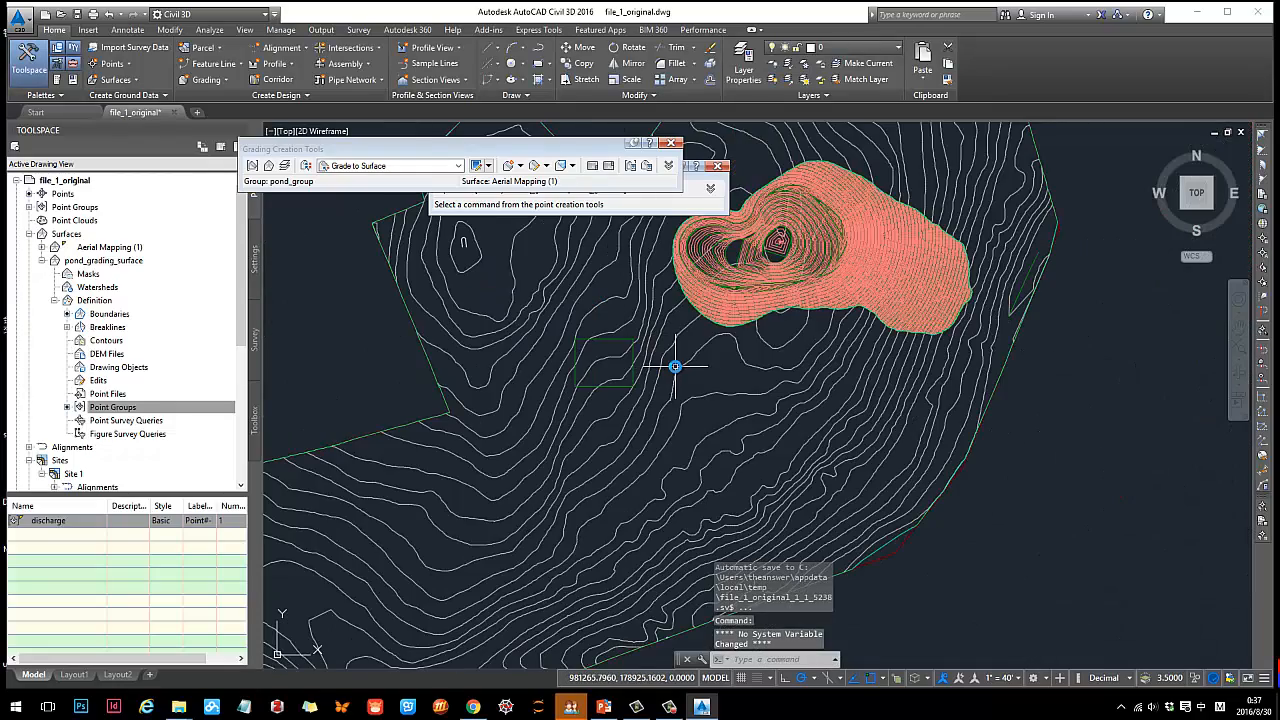
scroll(680, 380, up, 2)
scroll(684, 390, up, 6)
click(694, 354)
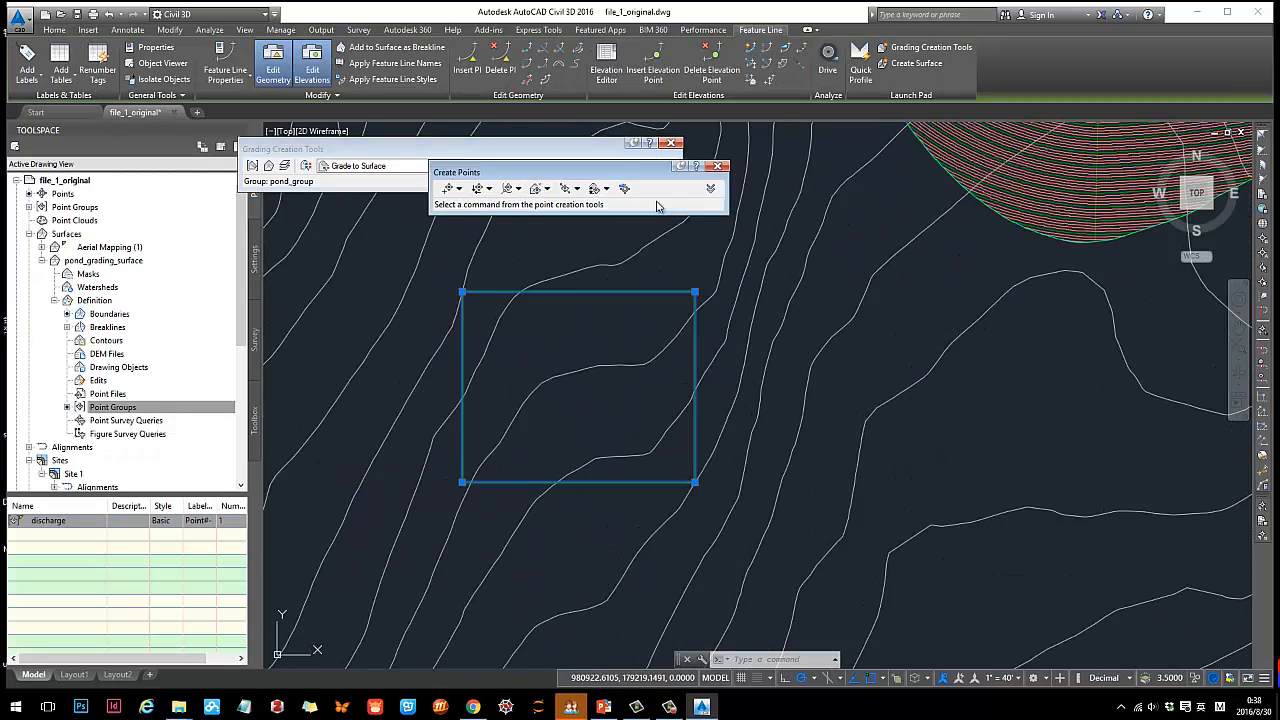
click(55, 30)
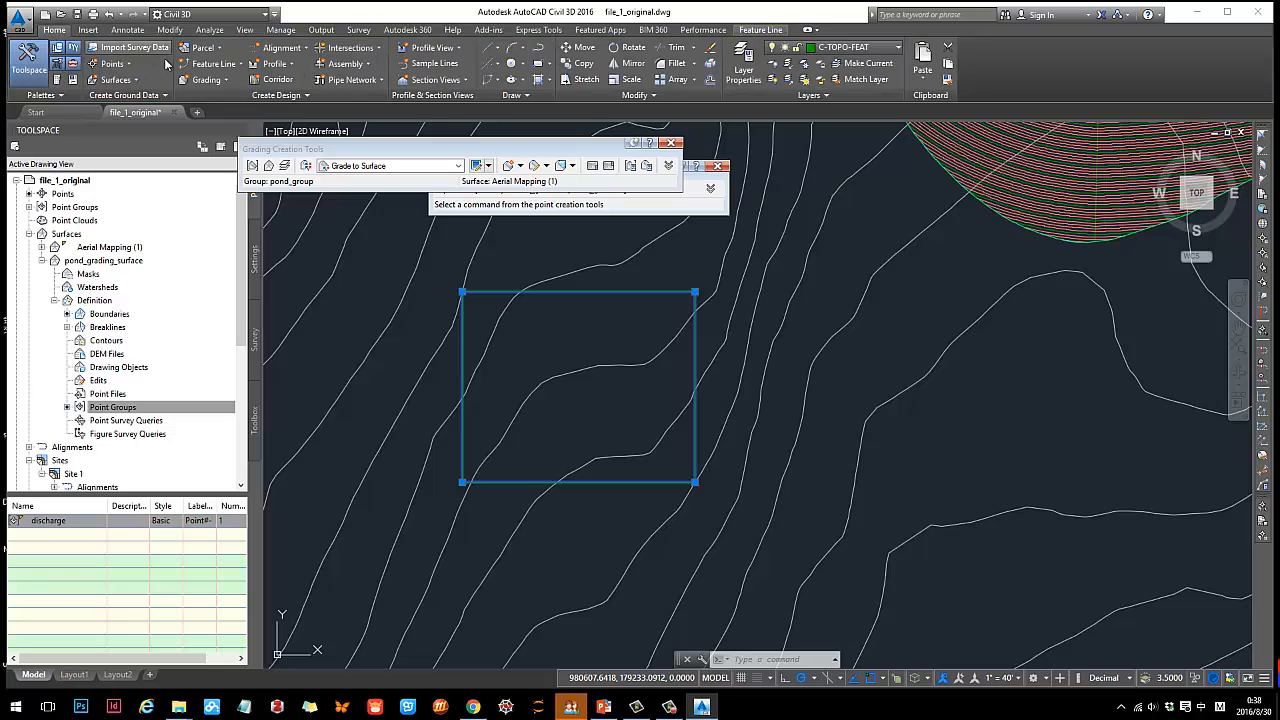
click(206, 79)
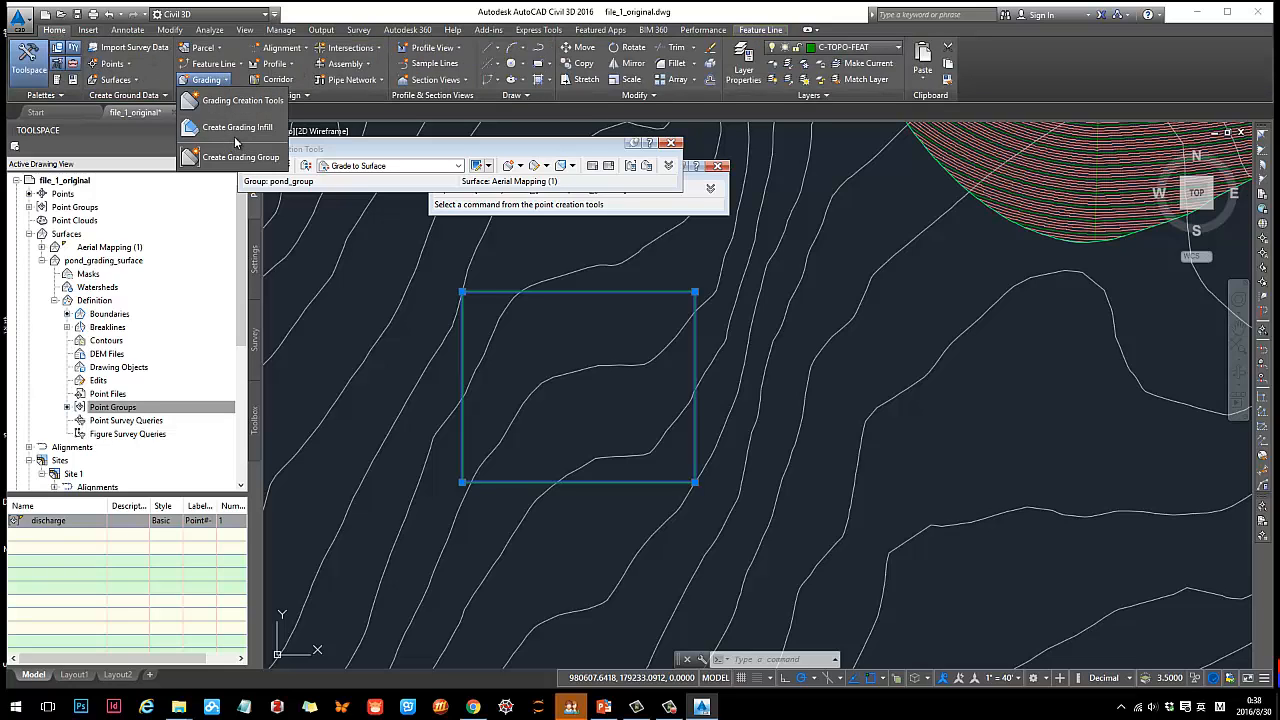
click(240, 108)
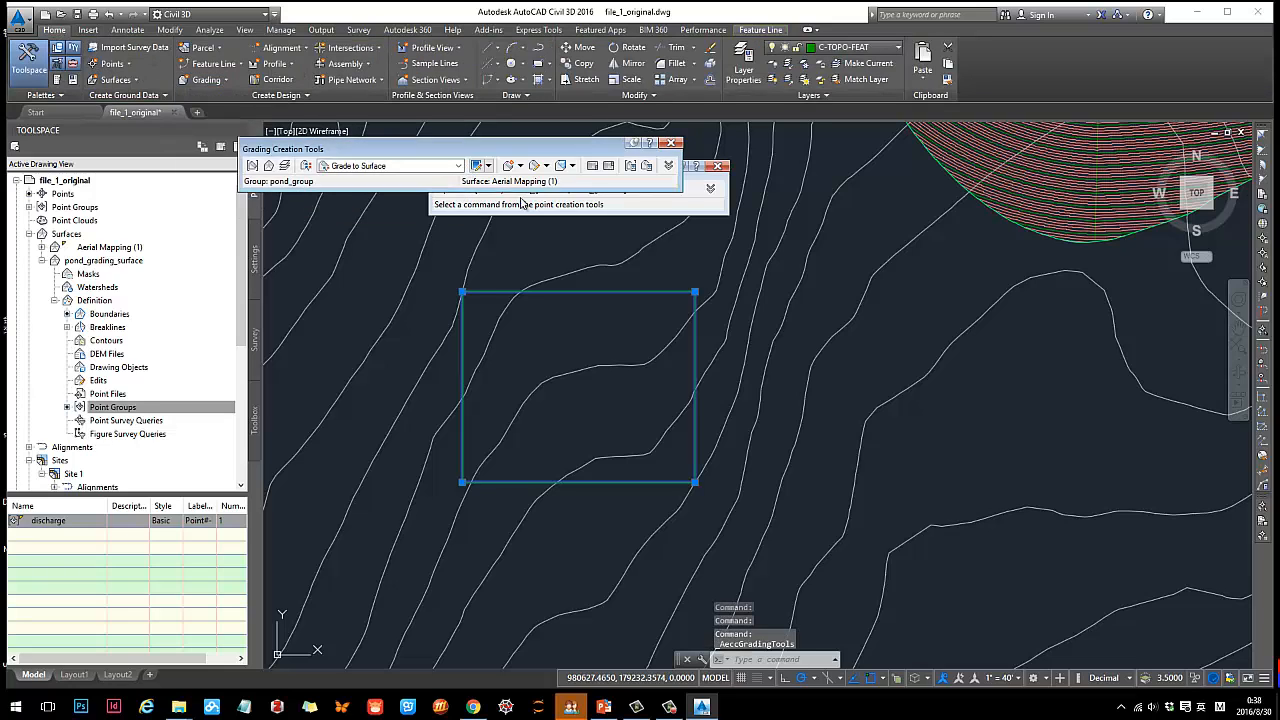
click(717, 166)
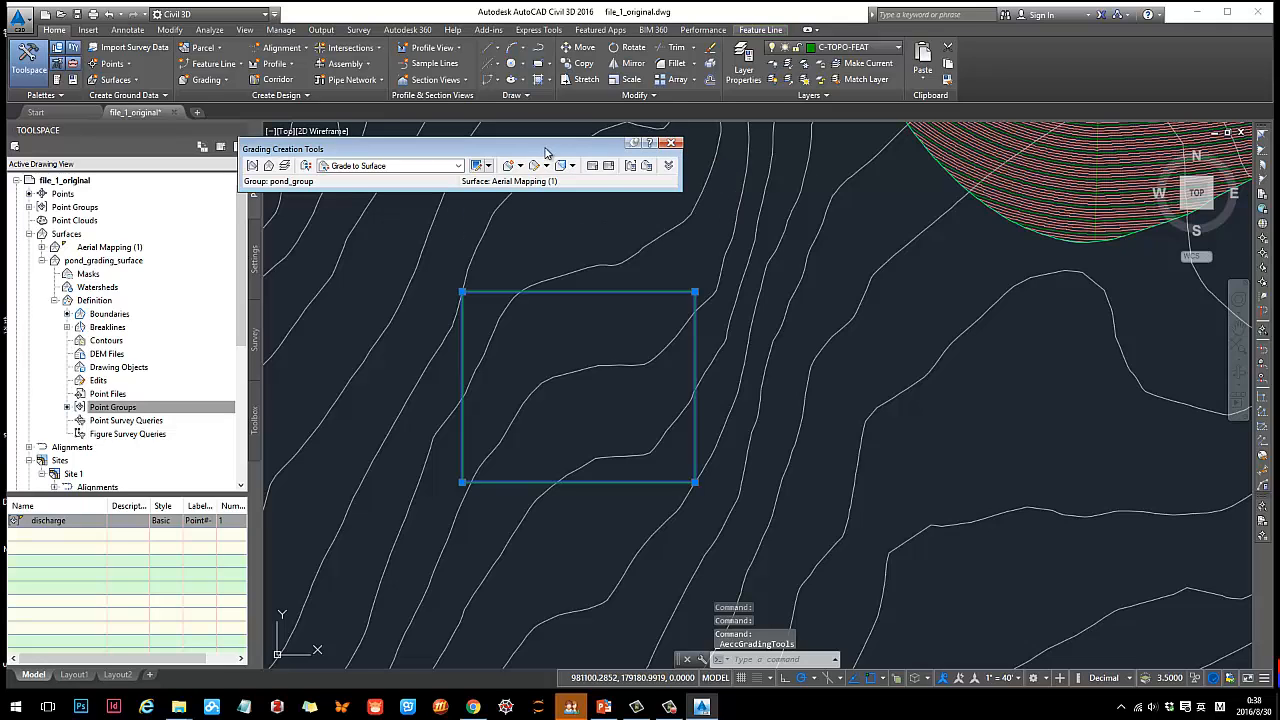
drag(550, 151, 612, 154)
click(577, 168)
click(605, 224)
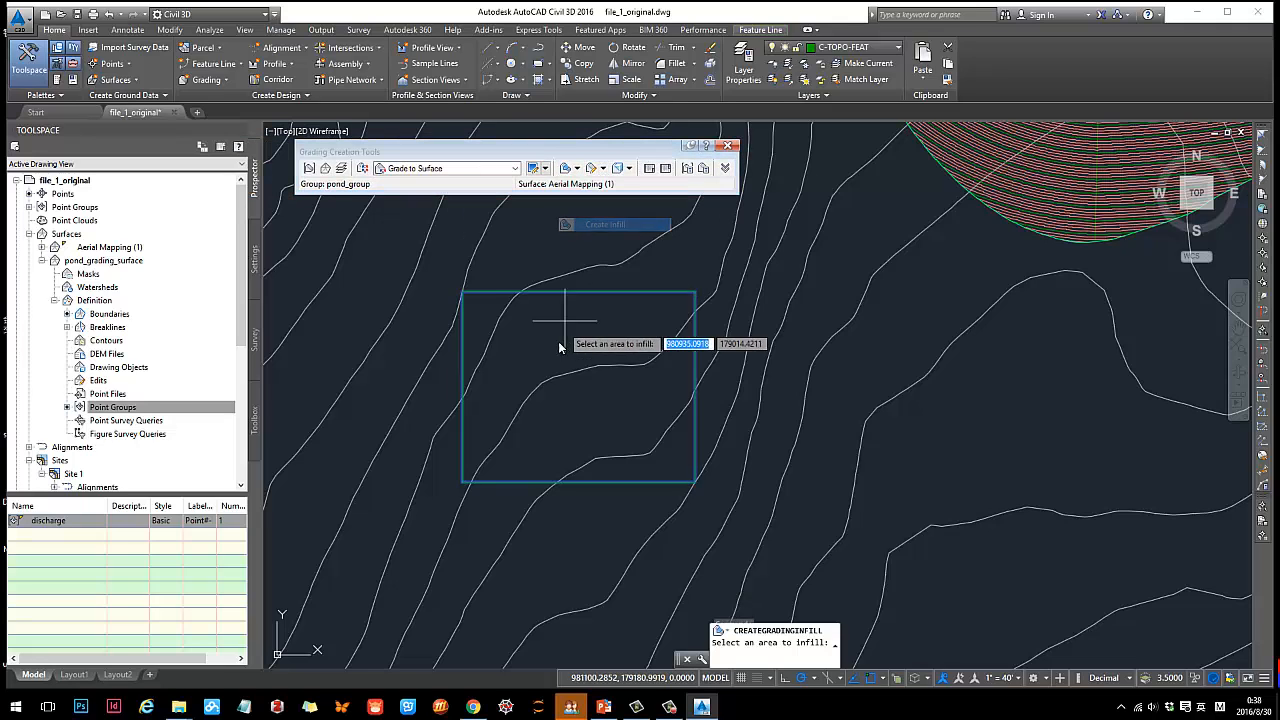
Start a Grade to Surface grading on the outer side of the rectangular feature line, declining to apply it to the entire length.
click(514, 168)
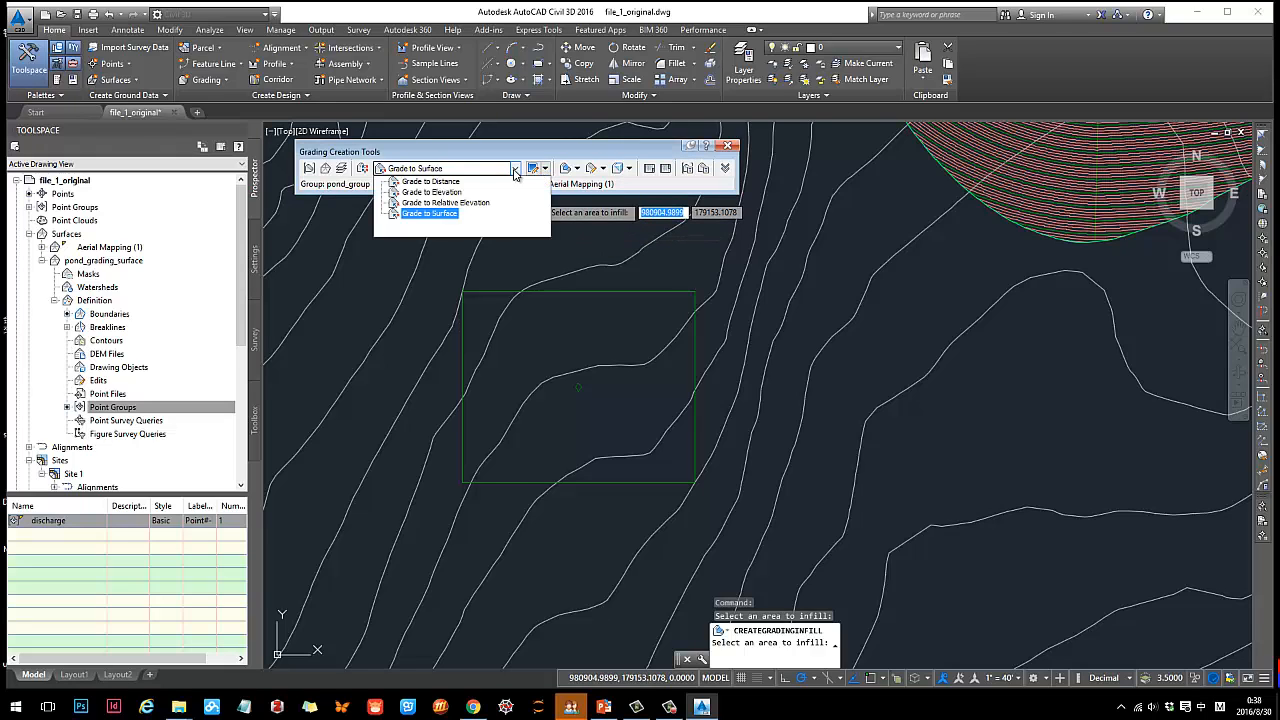
click(434, 214)
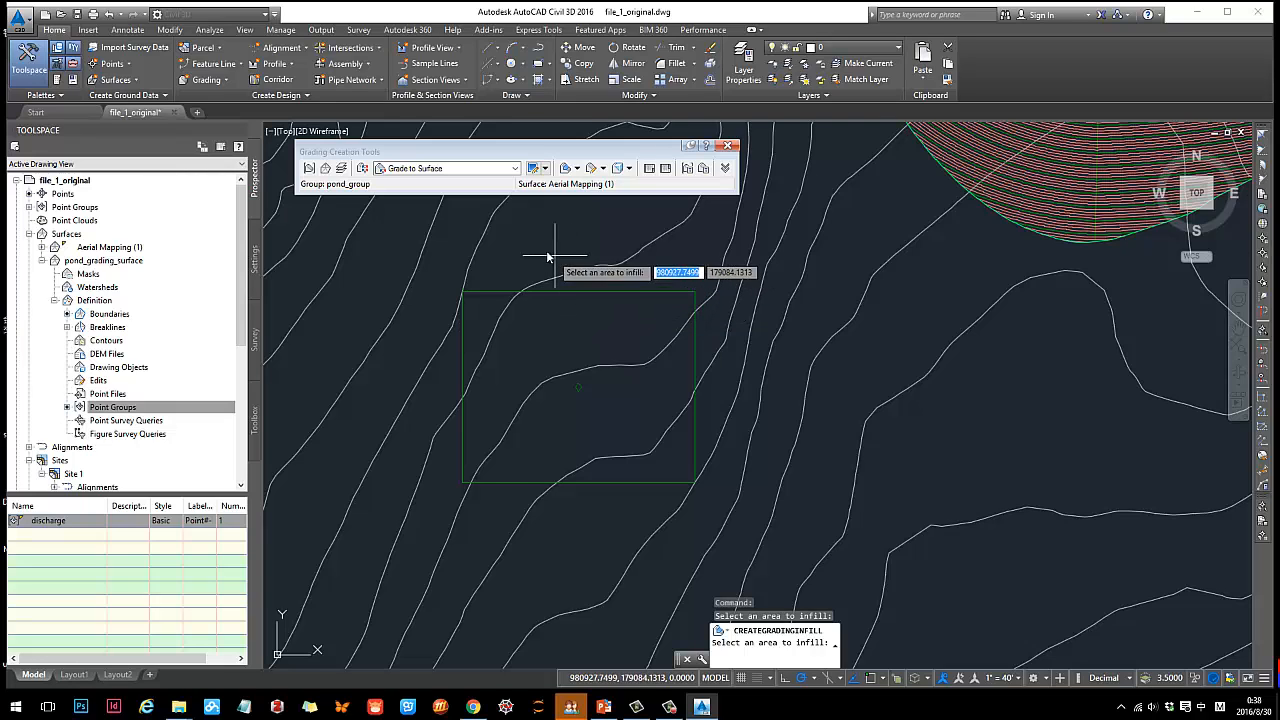
click(577, 169)
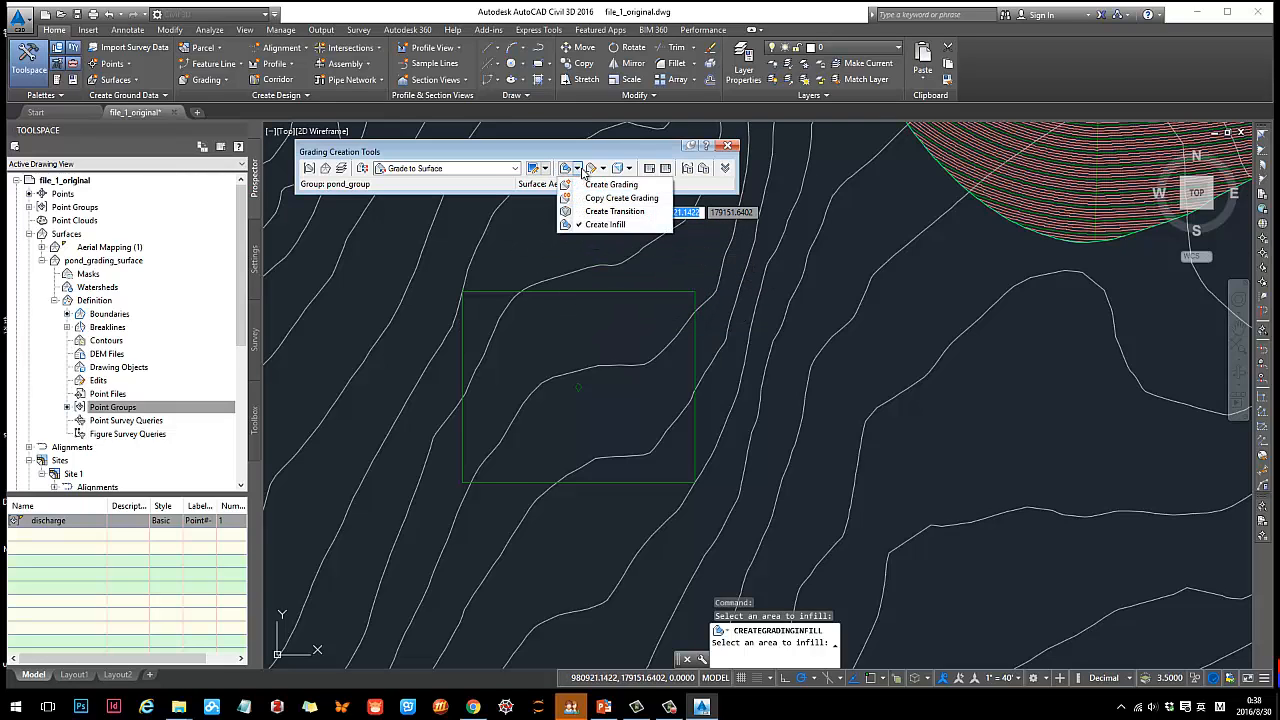
click(590, 177)
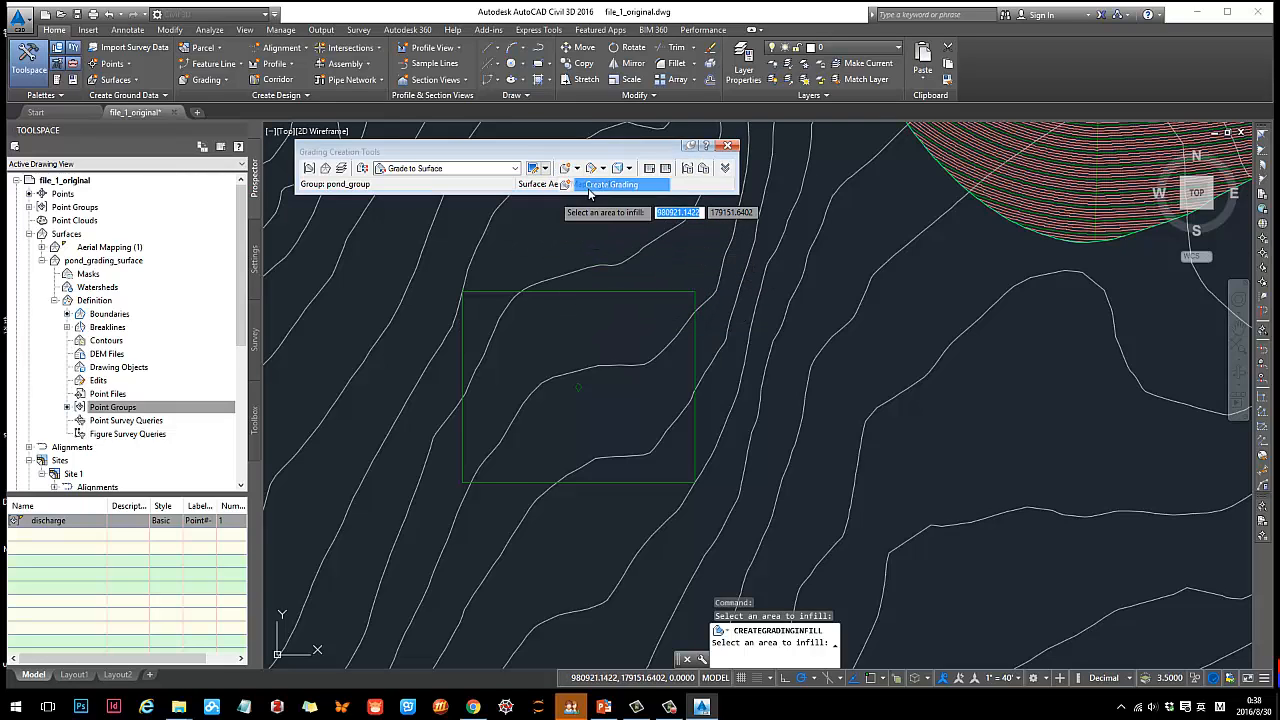
click(504, 292)
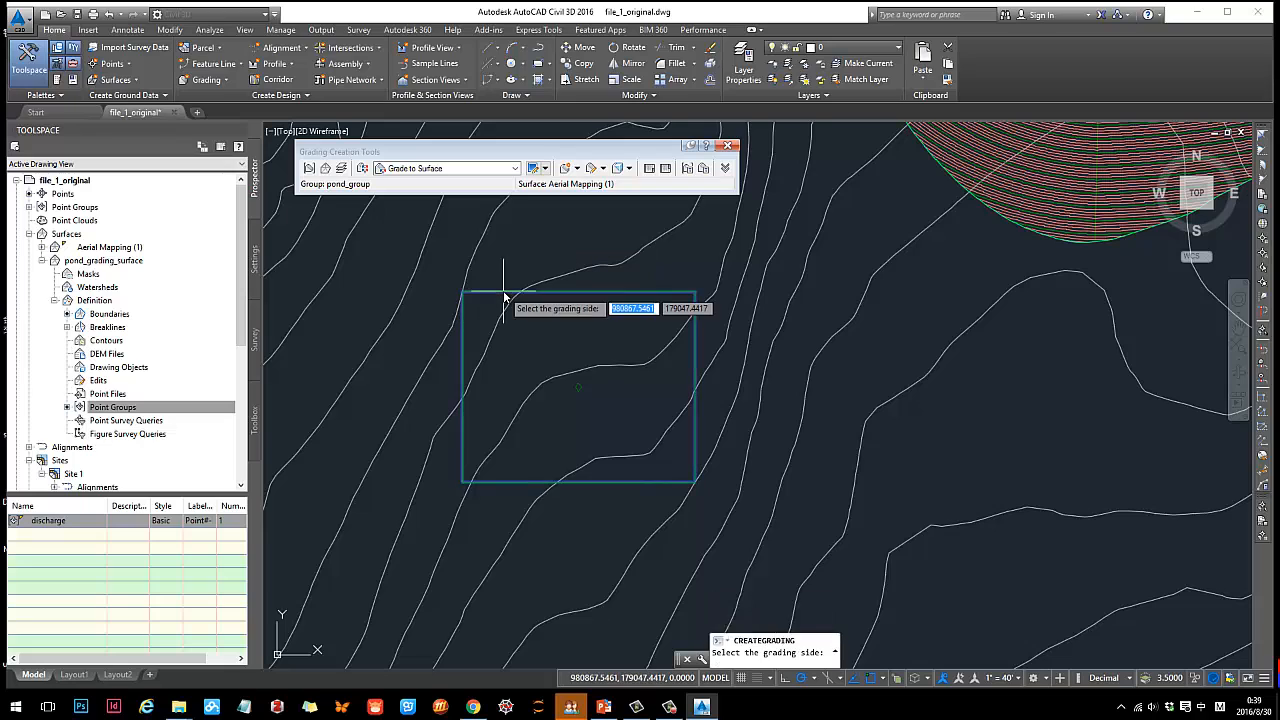
click(404, 292)
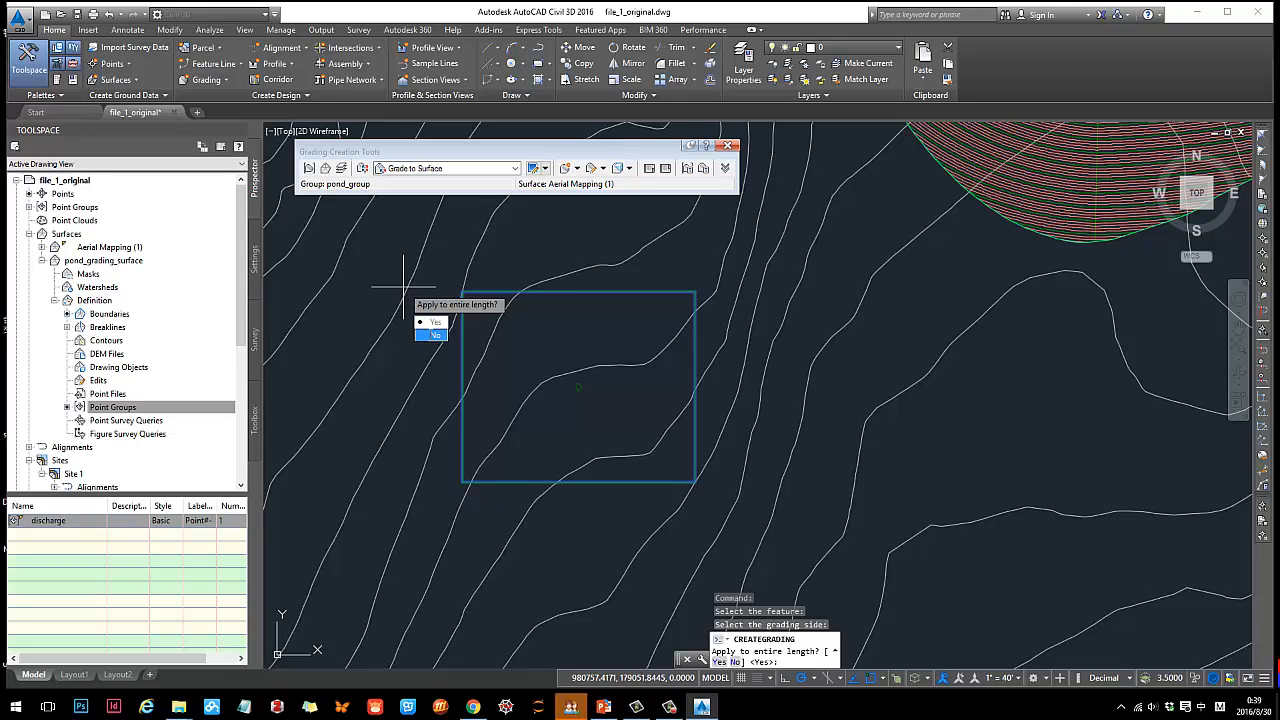
key(Return)
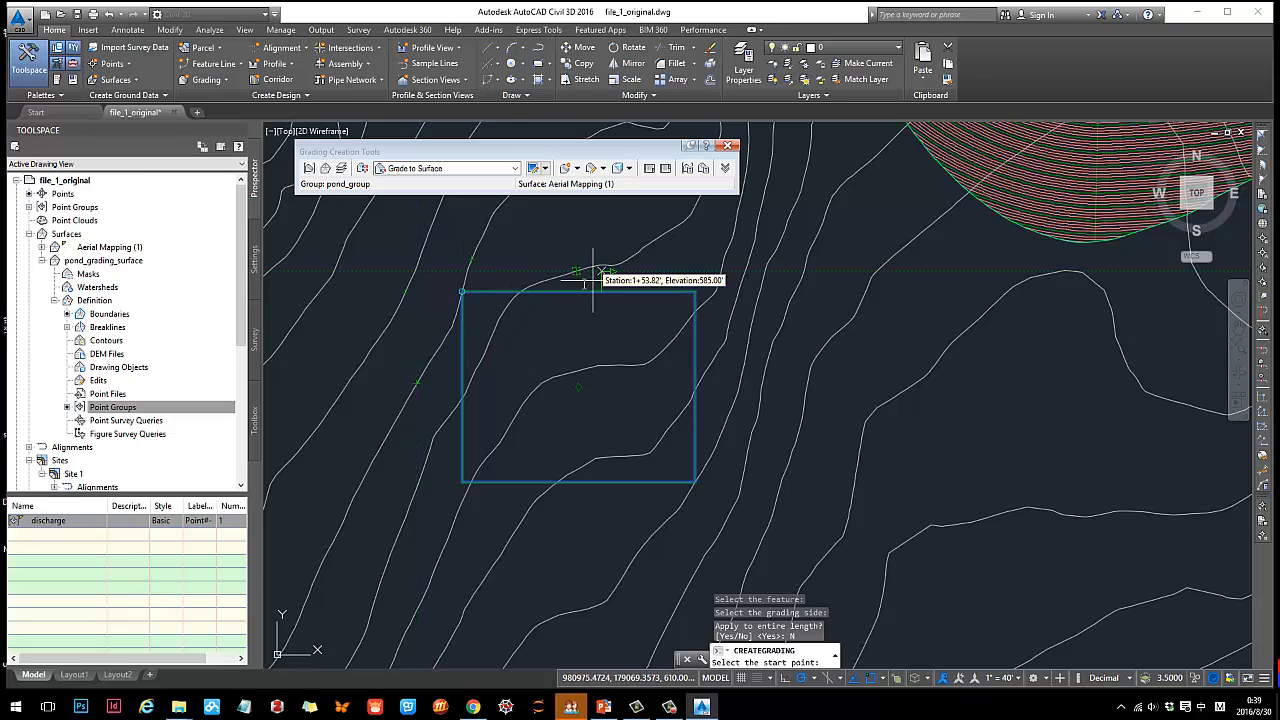
With object snap off, set the grading range from about station 8+65.57 on the west edge to the northwest corner at station 9+33.82.
scroll(543, 286, up, 2)
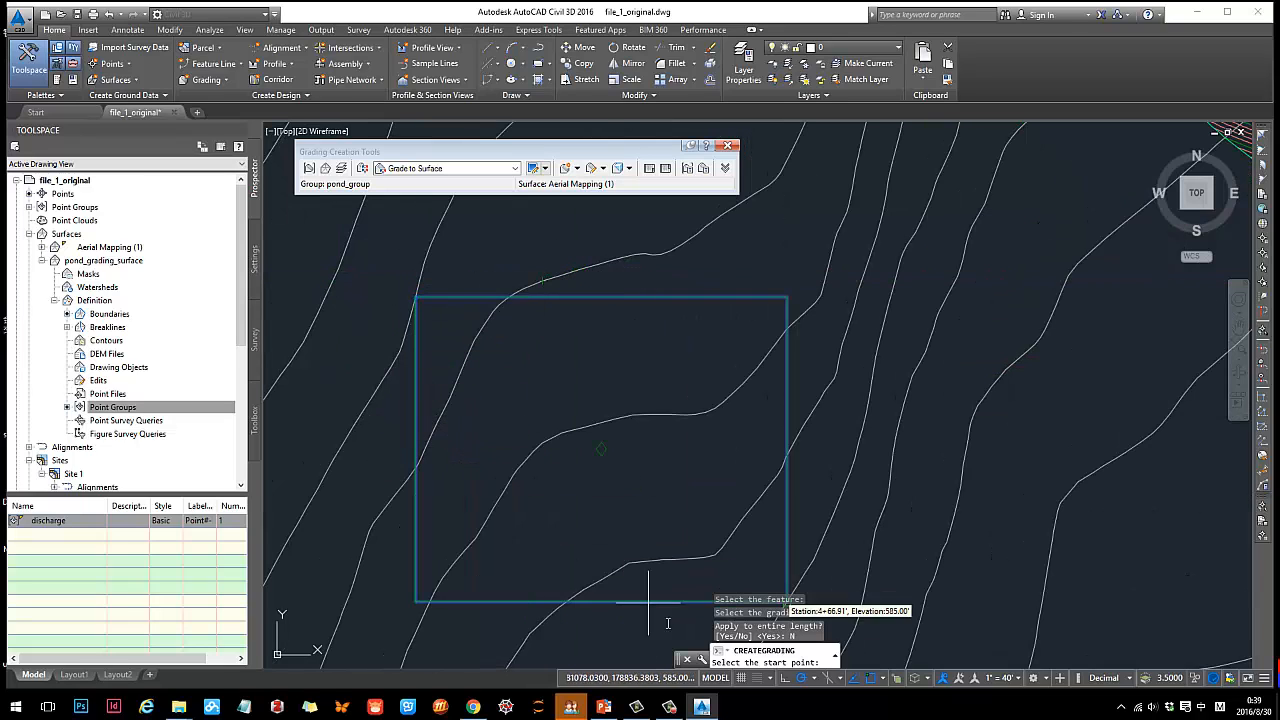
click(872, 678)
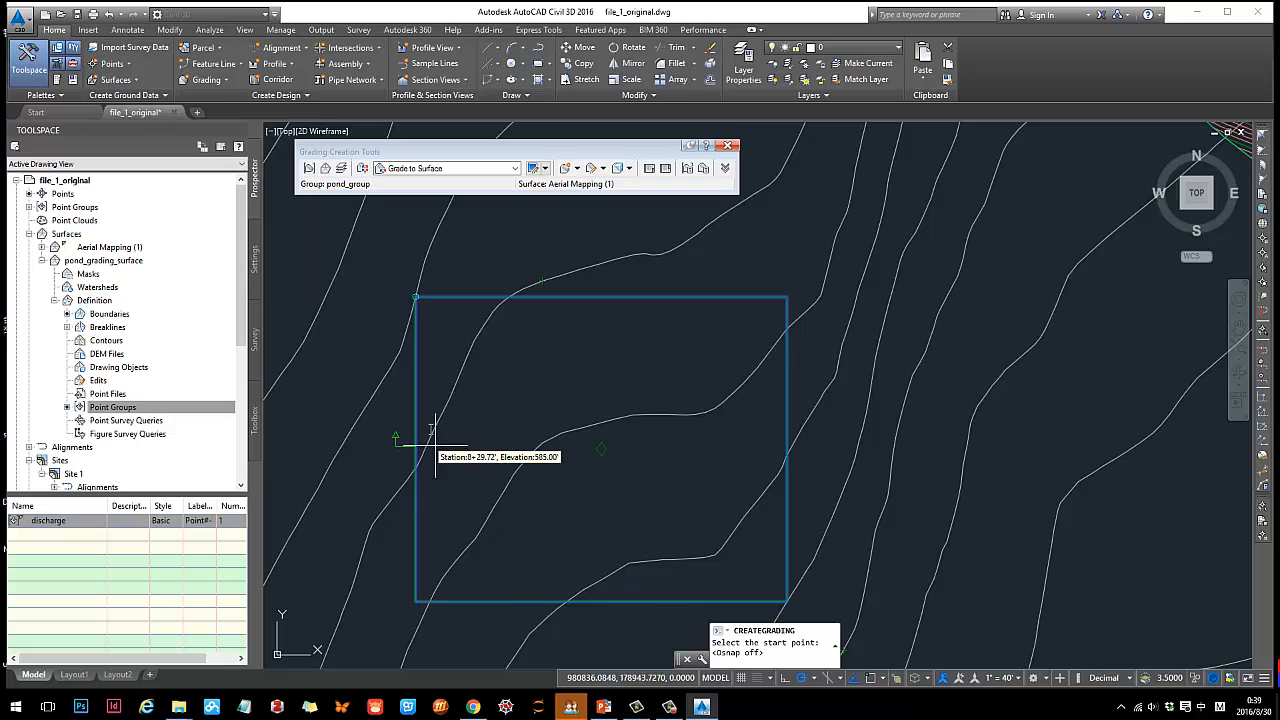
click(380, 392)
key(Return)
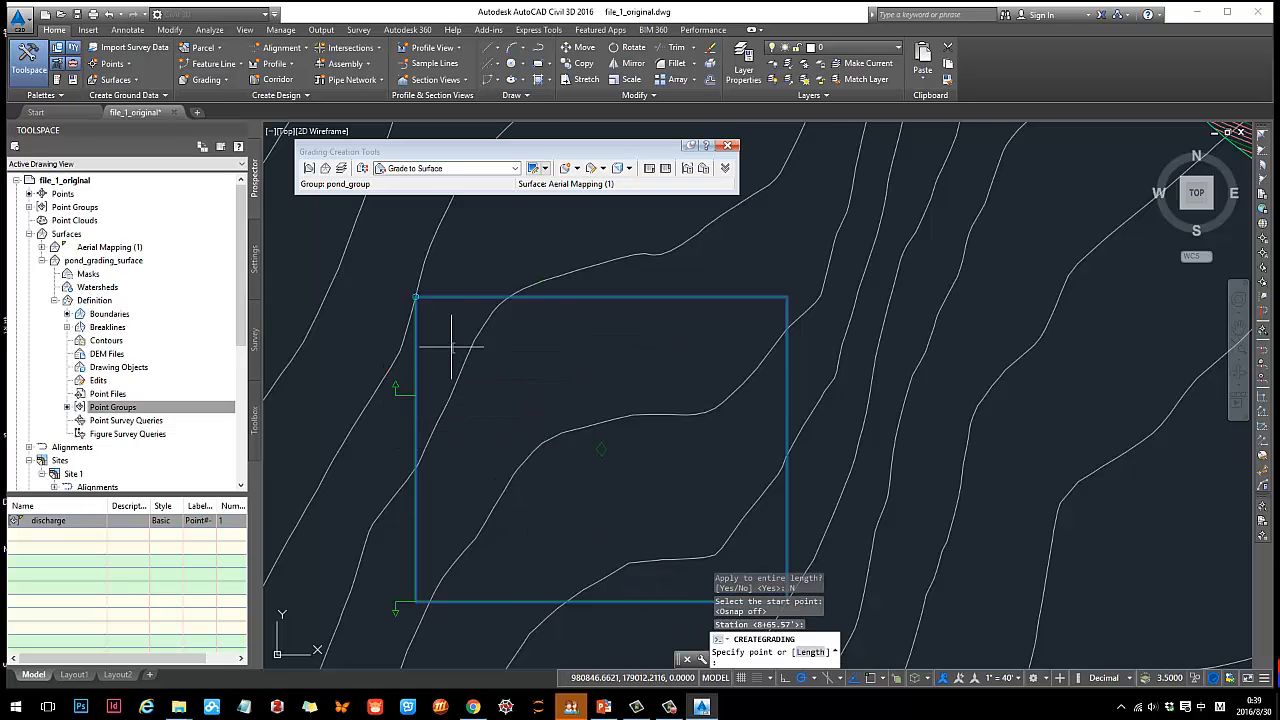
click(570, 331)
key(Return)
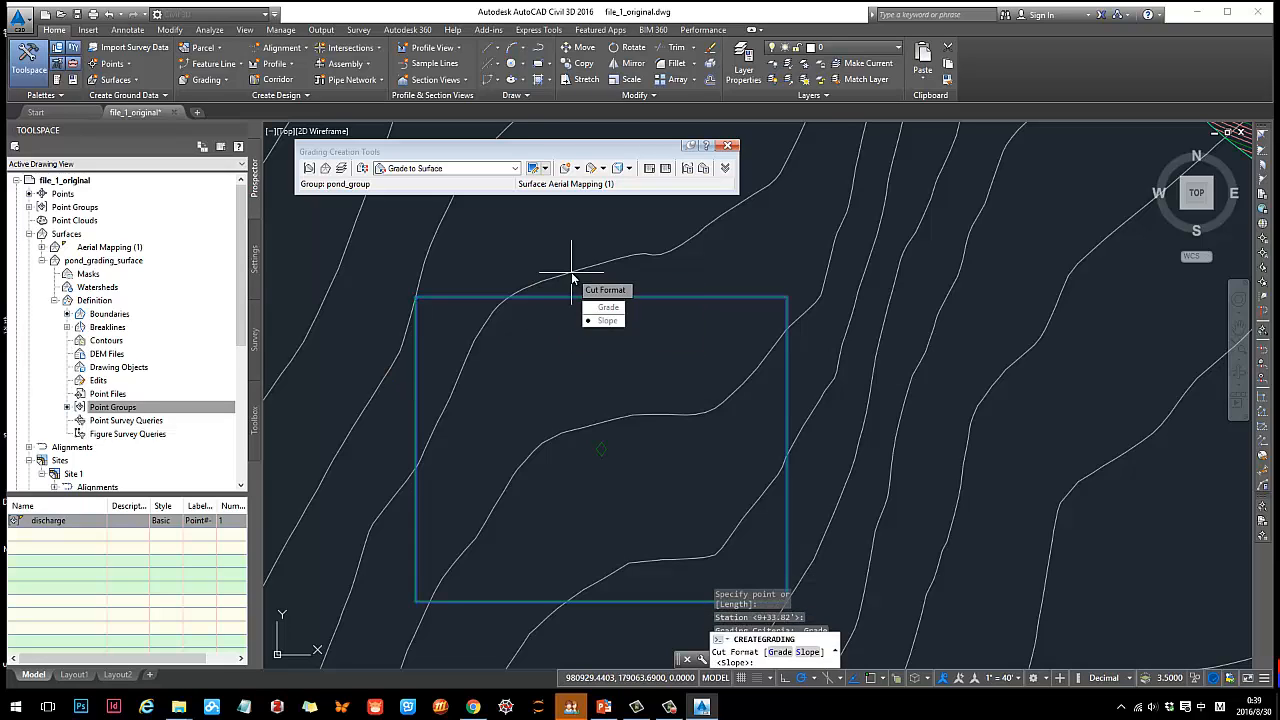
Complete the Grade to Surface grading at the northwest corner with slope format and 3.00:1 slopes for both cut and fill.
click(598, 321)
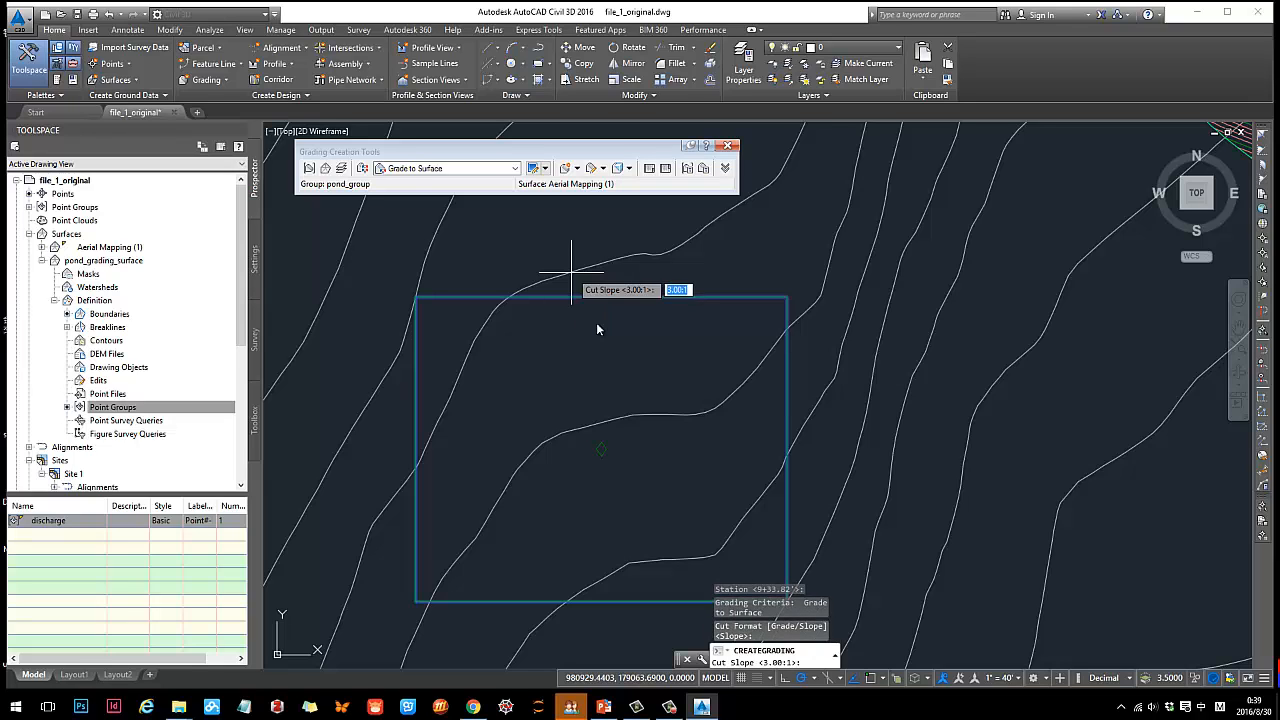
key(Return)
click(598, 321)
key(Return)
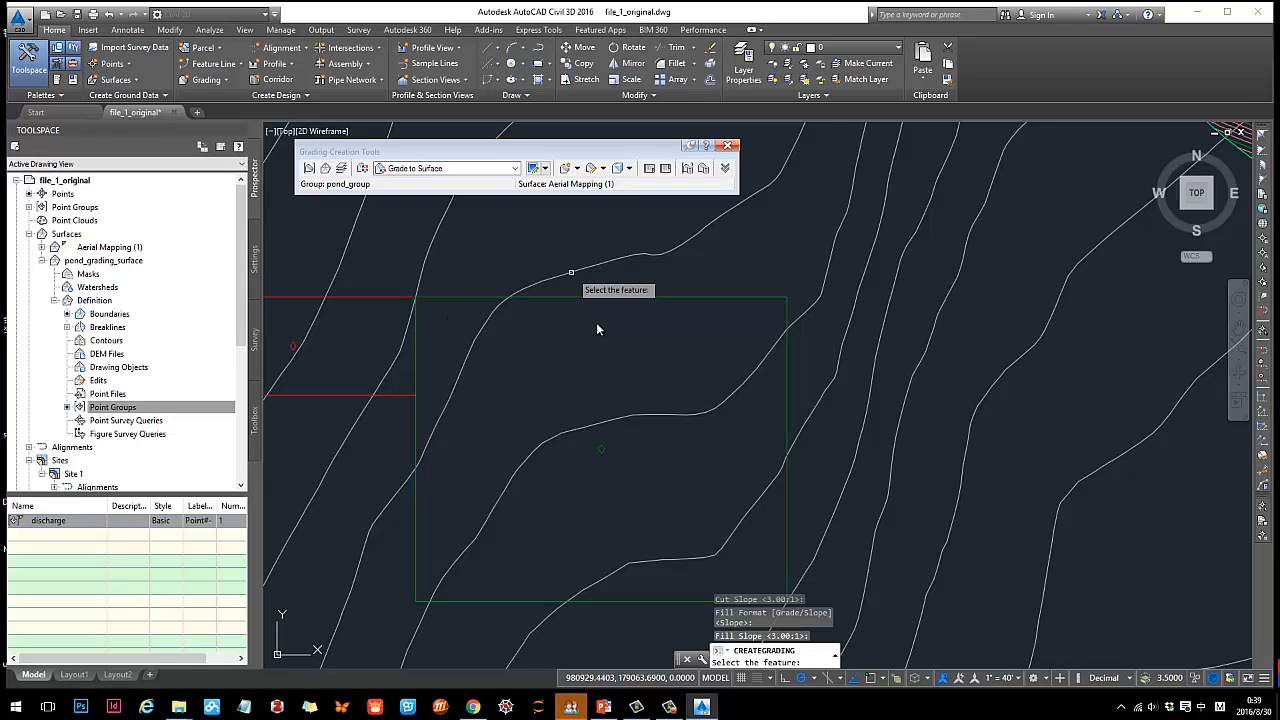
scroll(606, 295, down, 4)
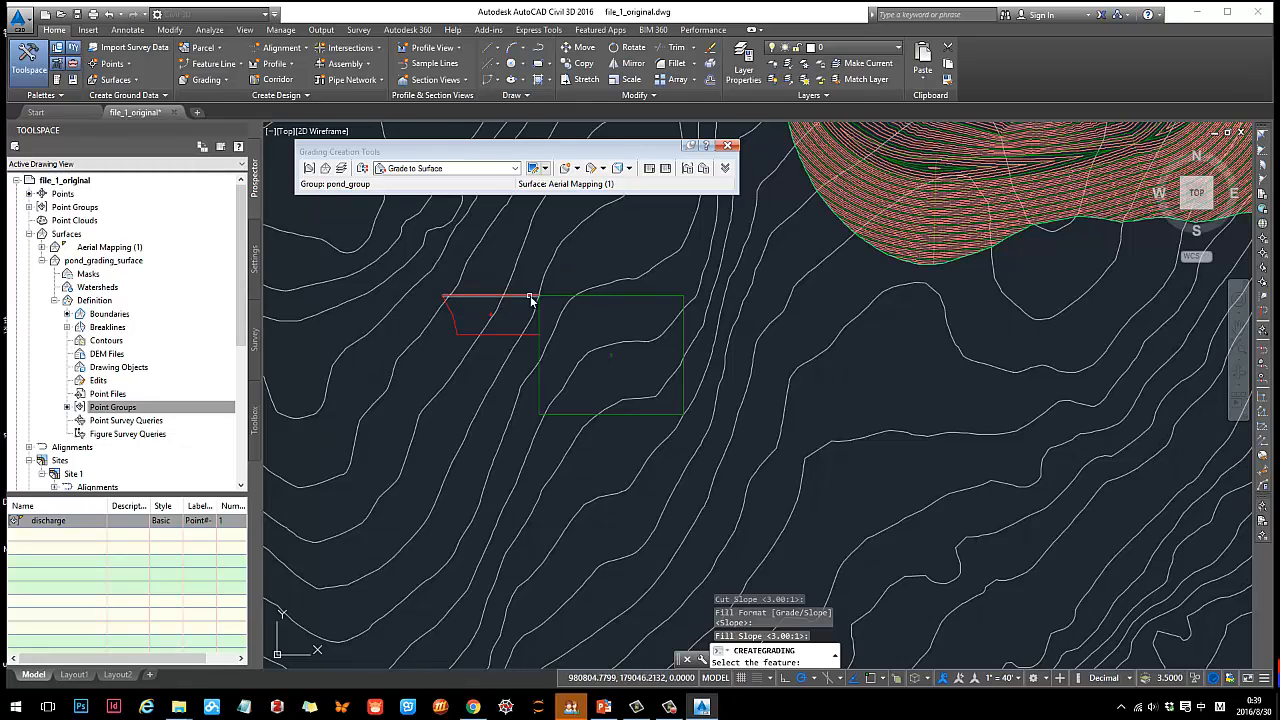
scroll(530, 298, up, 2)
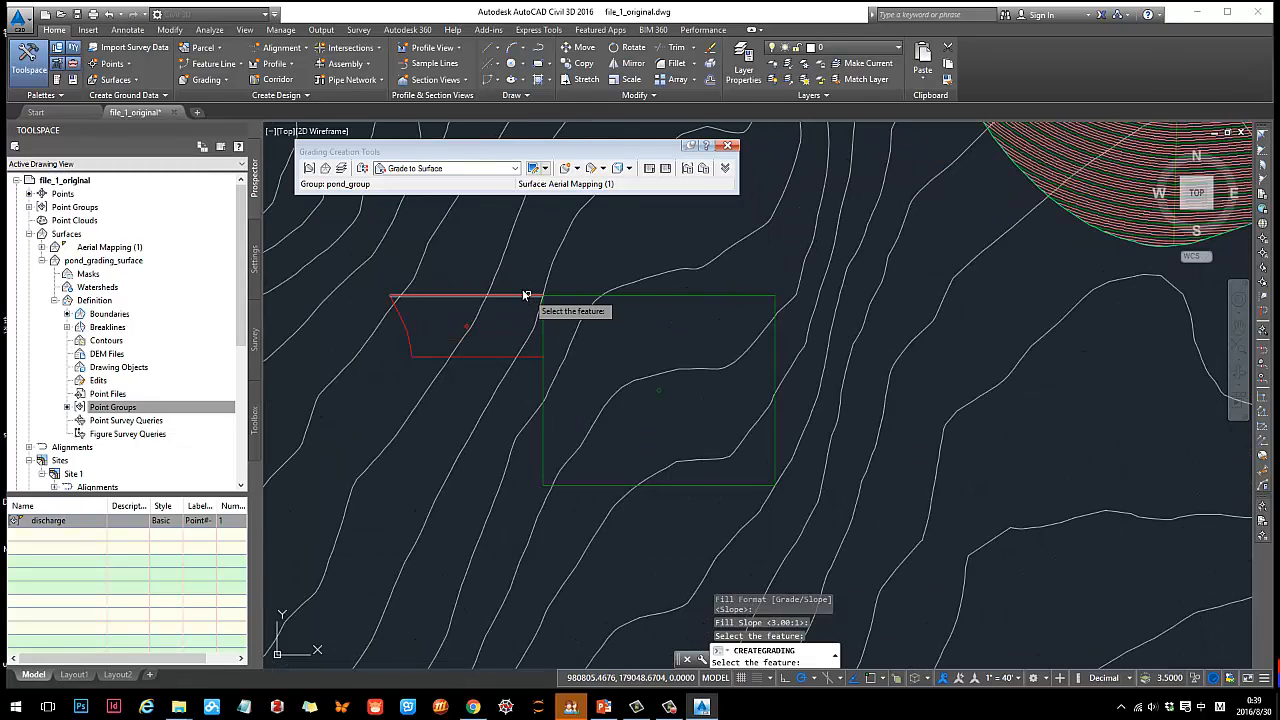
key(Escape)
Stretch the grading's end from the rectangle's northwest corner along the north edge to just short of its midpoint.
click(533, 297)
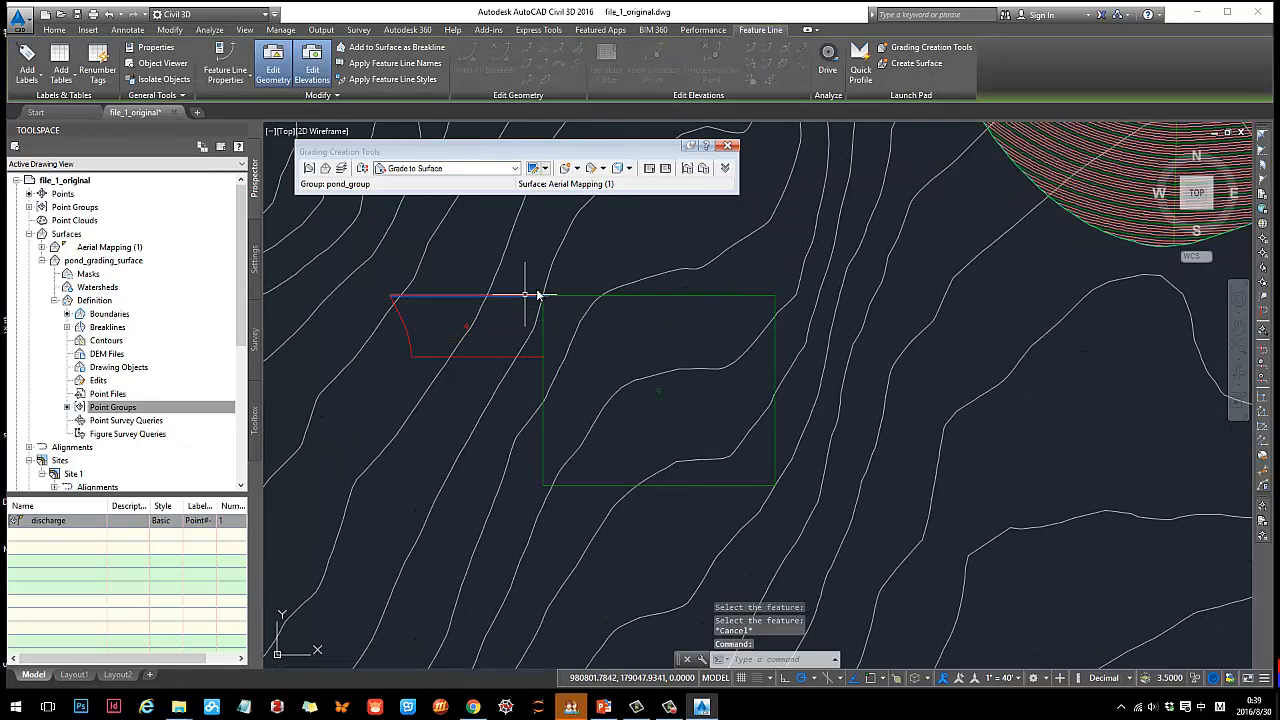
scroll(533, 297, up, 2)
click(533, 297)
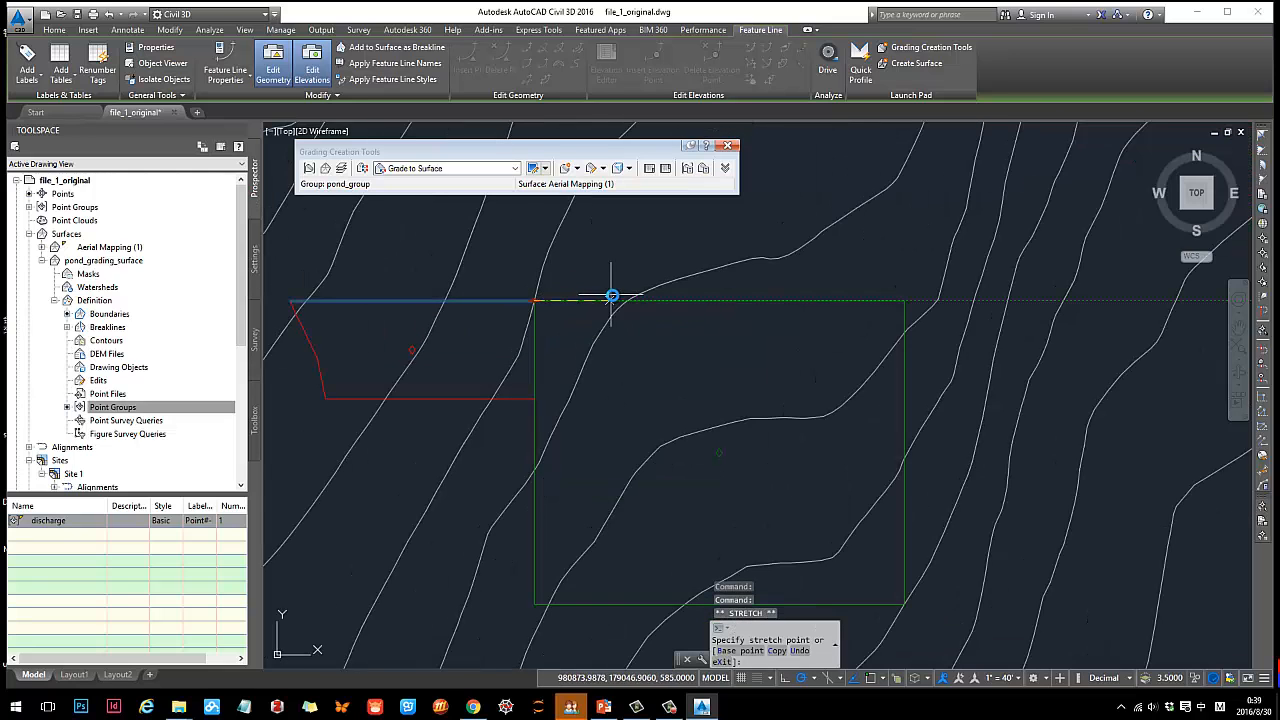
scroll(629, 363, down, 3)
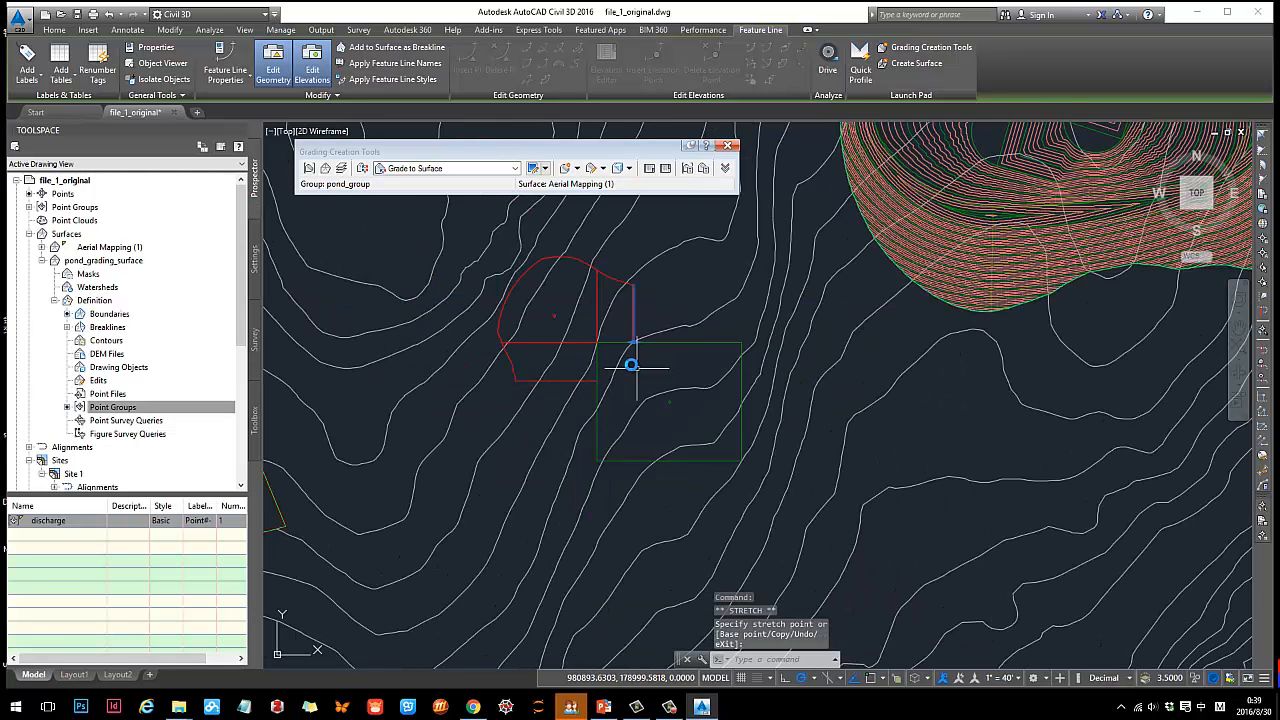
scroll(580, 357, up, 3)
key(Escape)
key(Escape)
Examine the extended grading's end line and daylight line around the rectangle's northwest corner.
scroll(656, 398, down, 3)
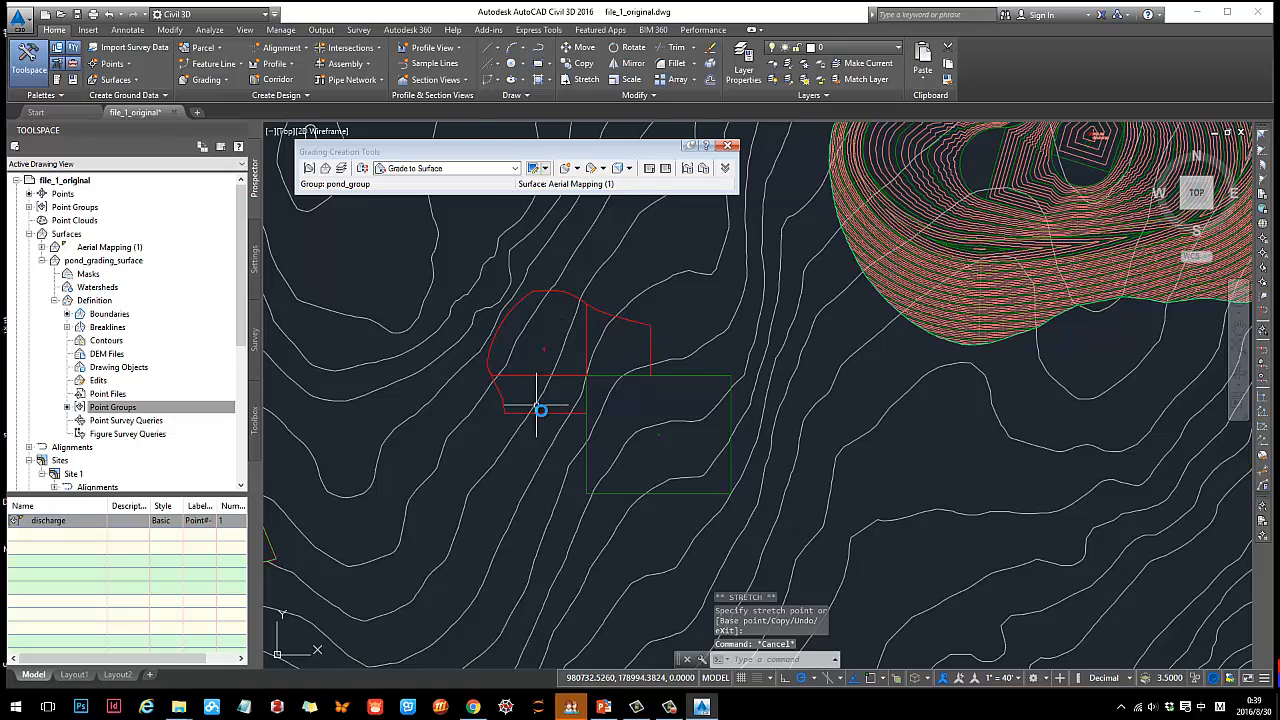
scroll(537, 409, up, 2)
scroll(713, 352, up, 4)
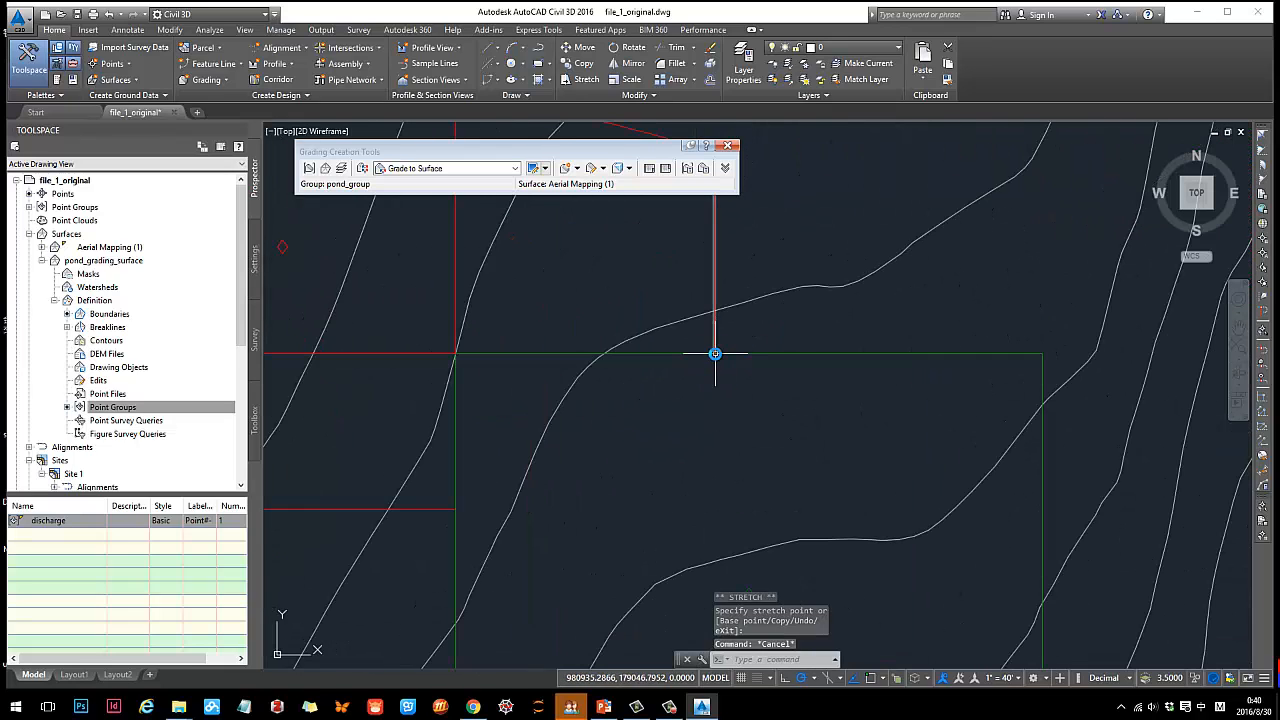
click(714, 352)
scroll(713, 355, down, 4)
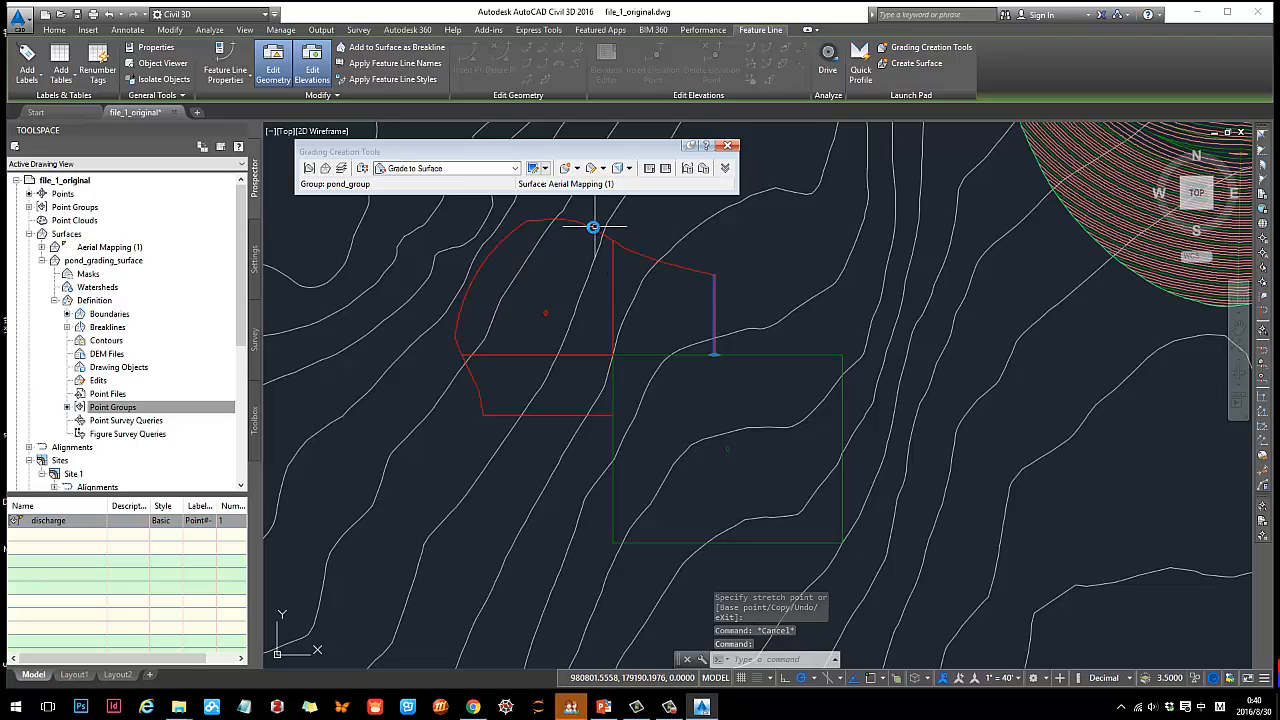
key(Escape)
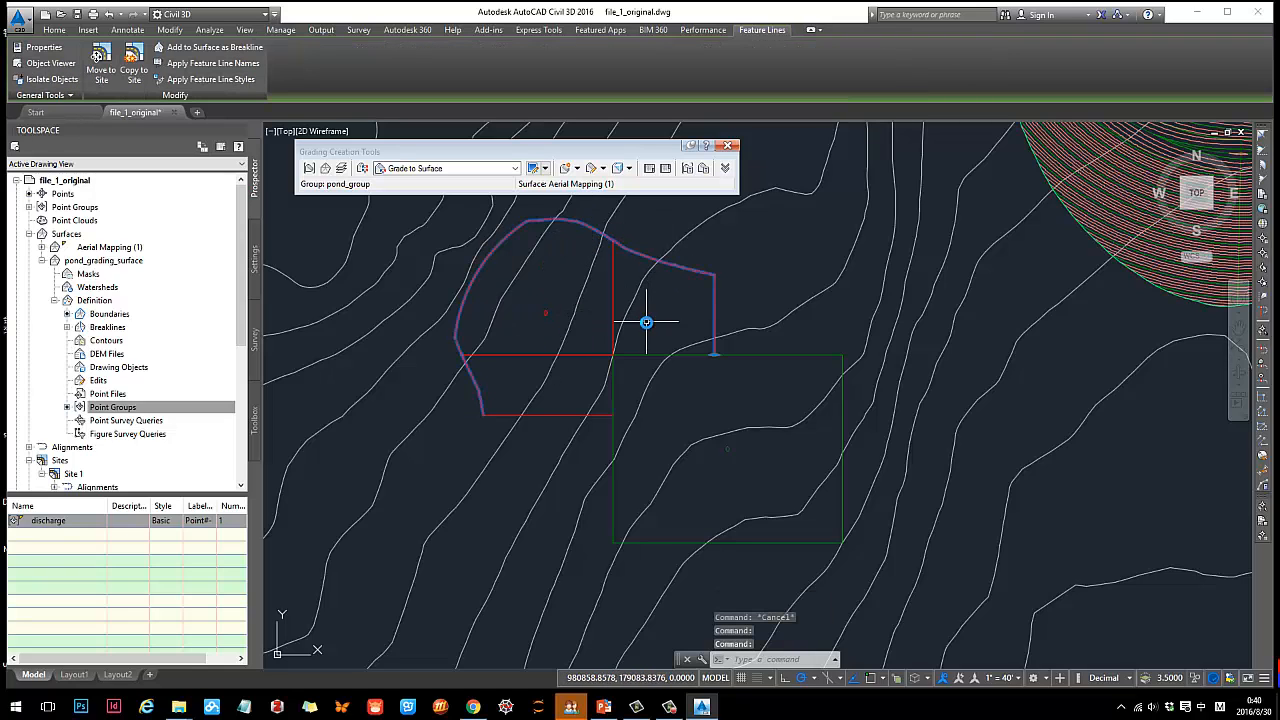
scroll(706, 337, down, 2)
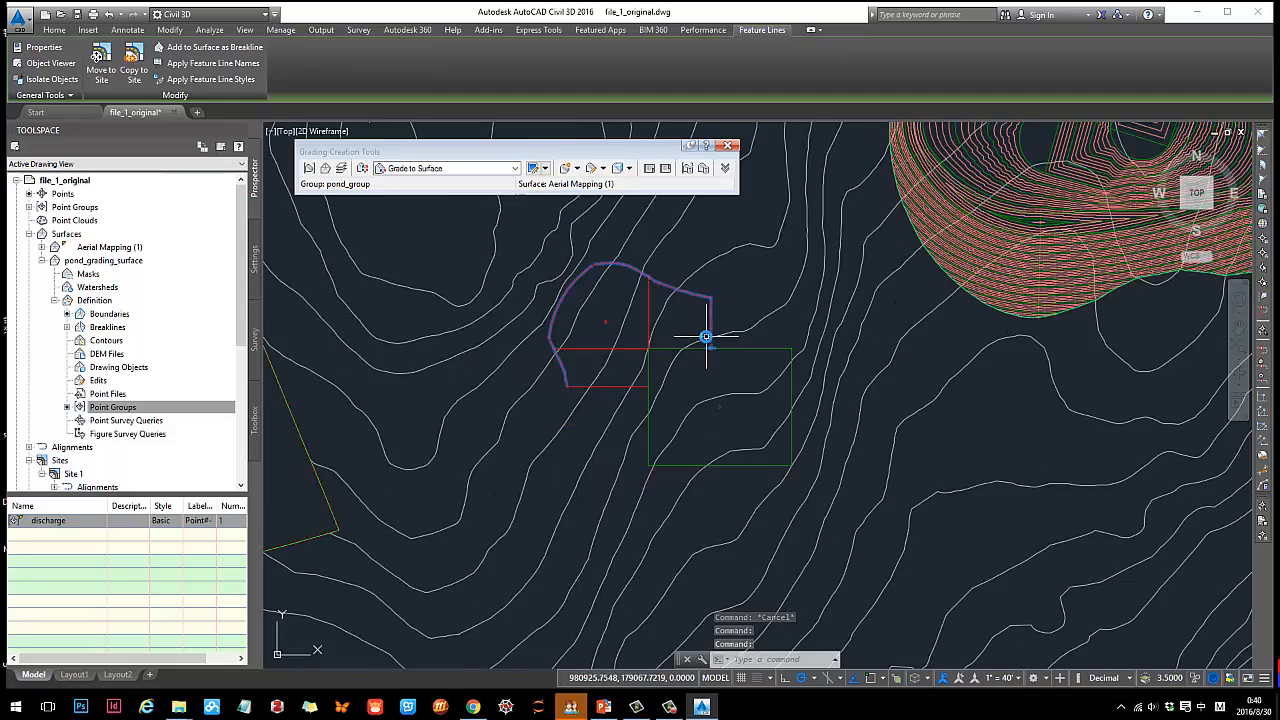
mouse_move(732, 388)
middle_down()
mouse_move(593, 388)
mouse_move(592, 319)
mouse_move(597, 349)
middle_up()
key(Escape)
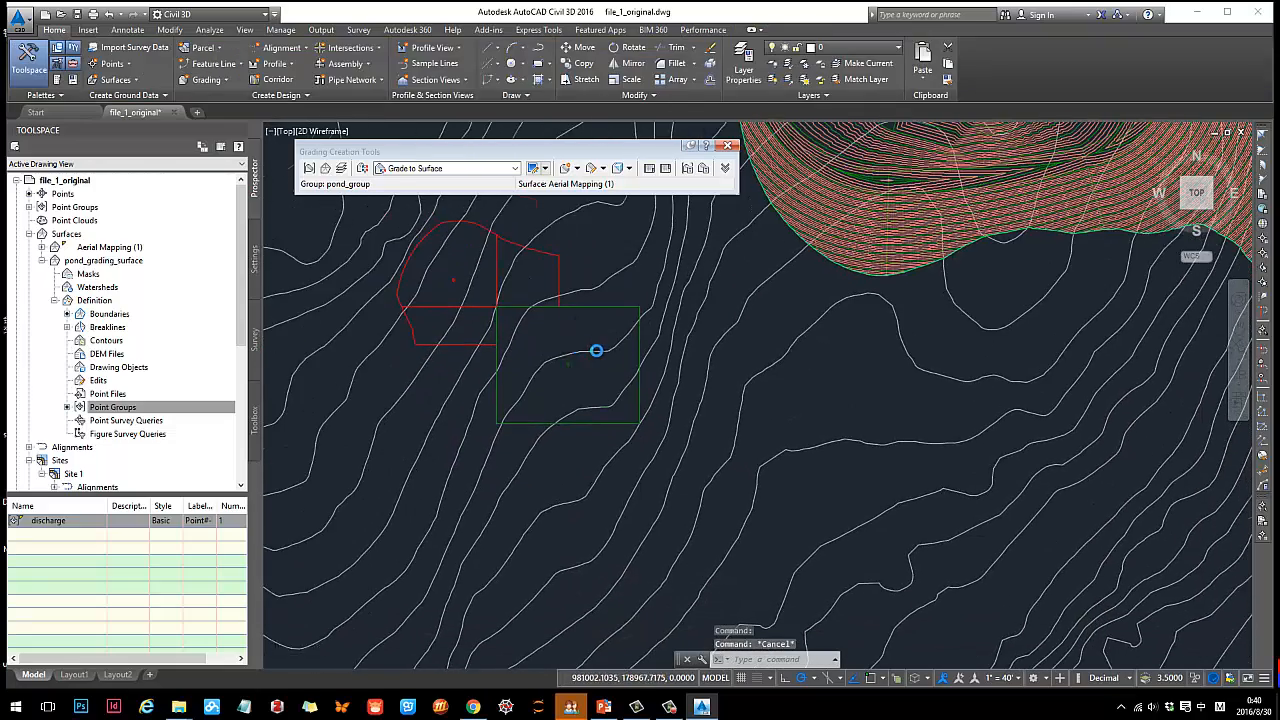
scroll(597, 349, up, 2)
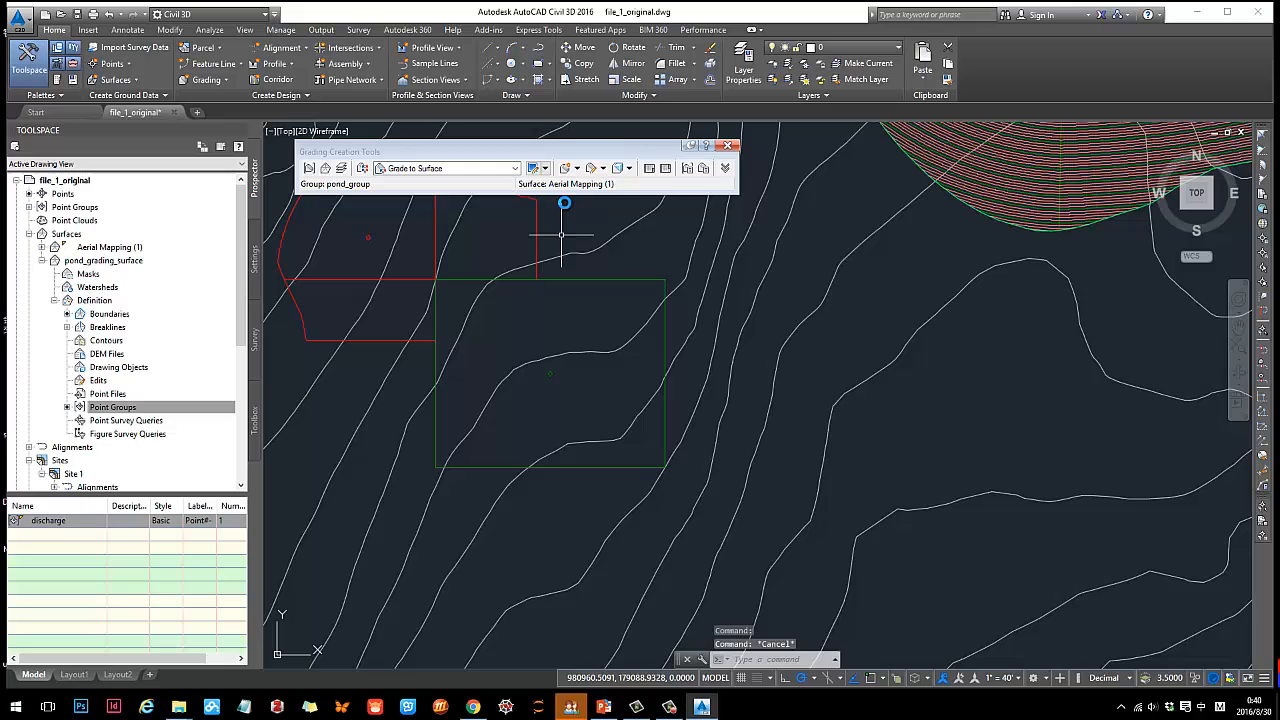
Start another grading on the rectangle's outer side, from station 3+90.93 on the east edge to station 6+08.28 on the south edge.
click(579, 170)
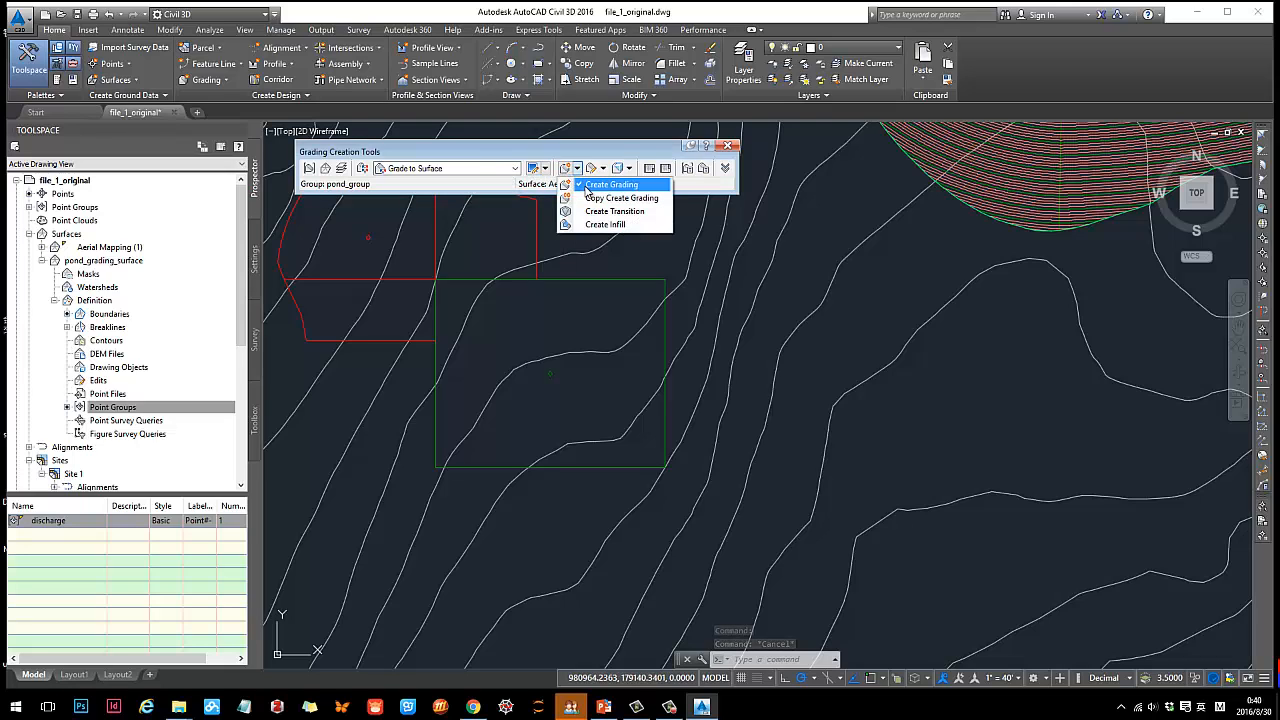
click(590, 188)
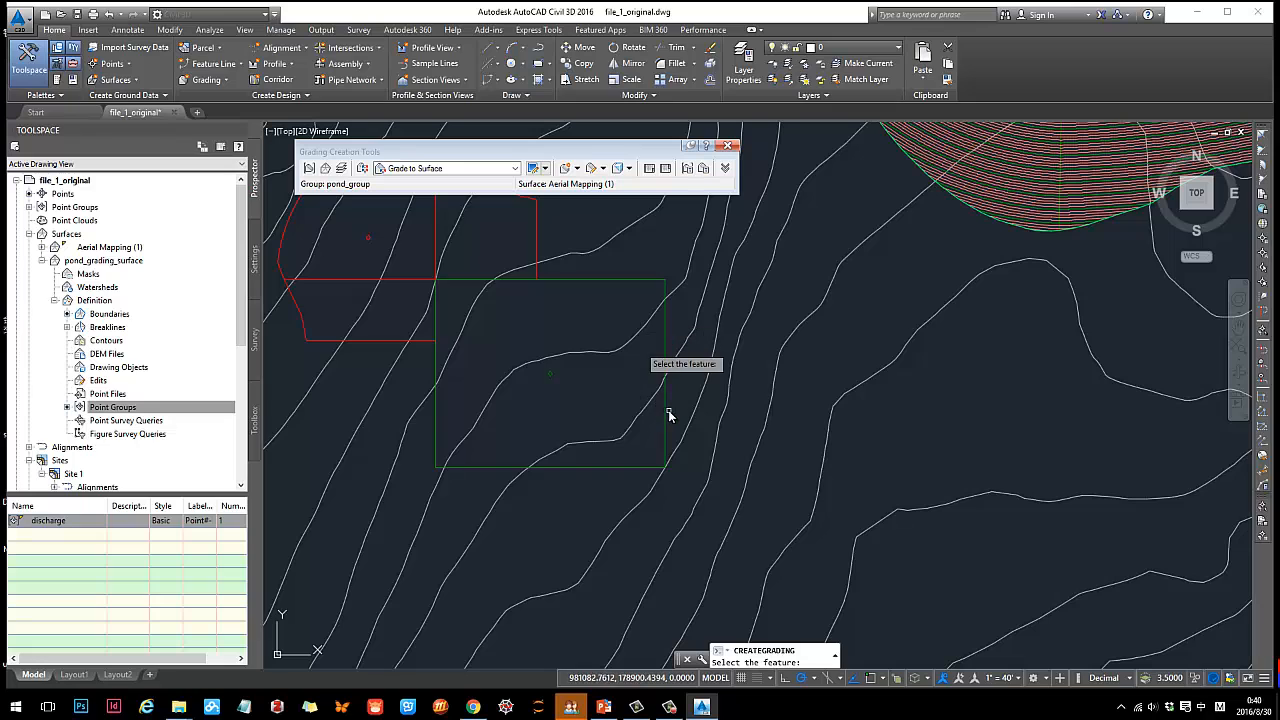
click(664, 411)
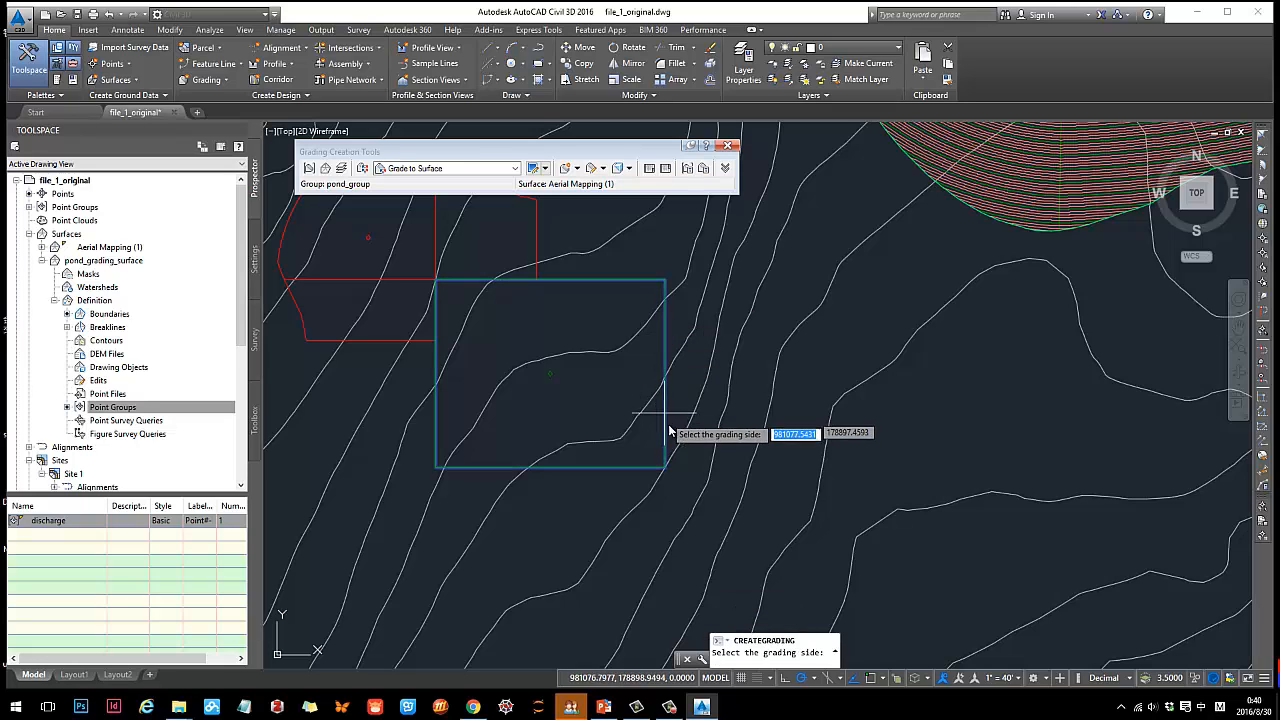
click(724, 428)
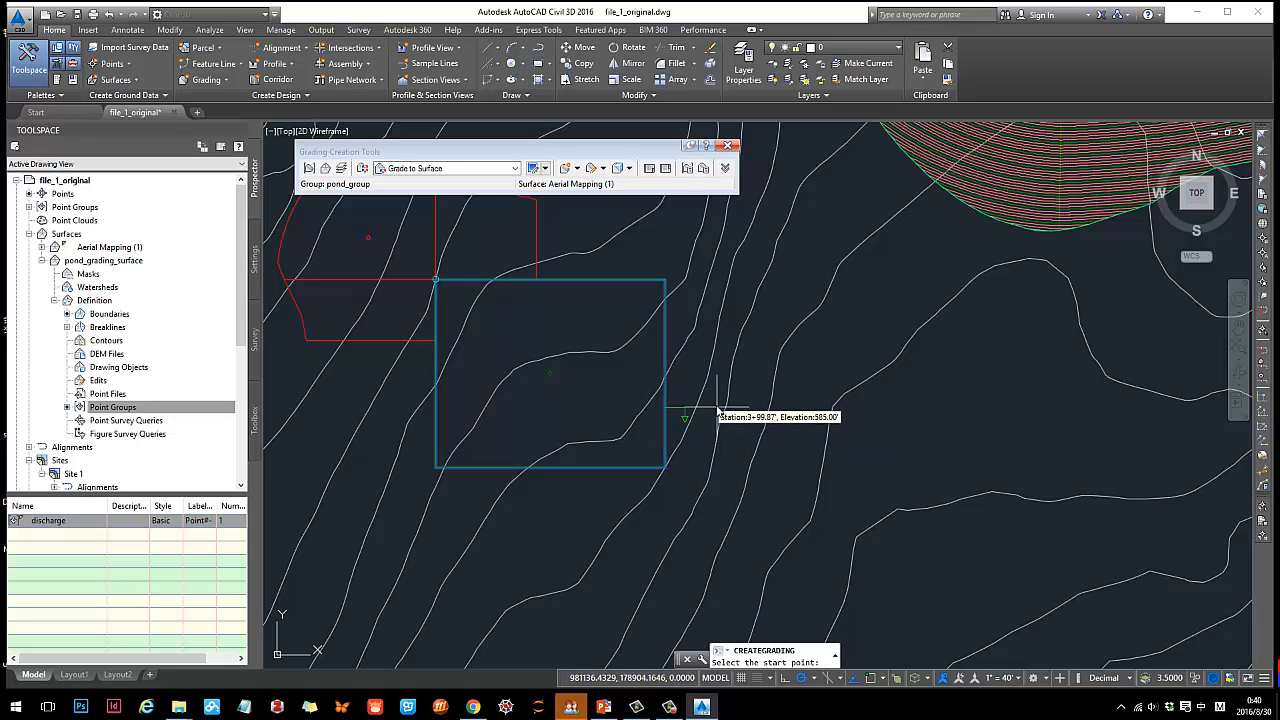
click(718, 408)
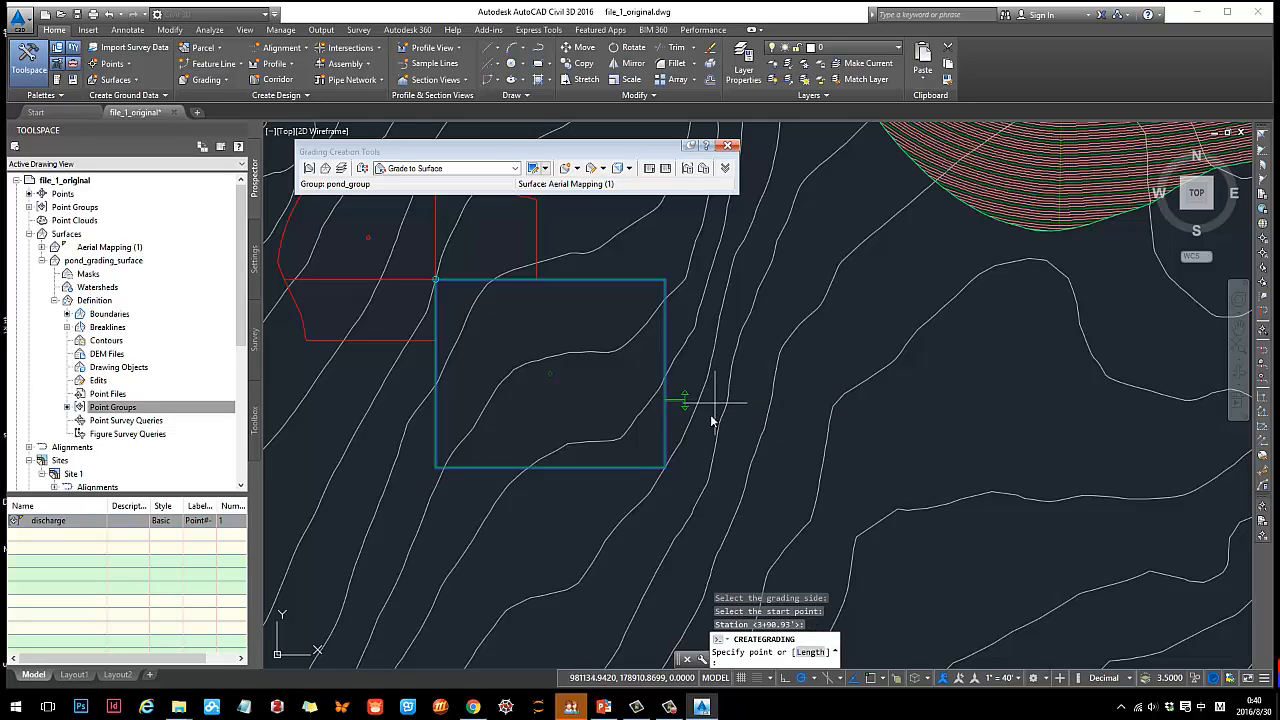
click(538, 505)
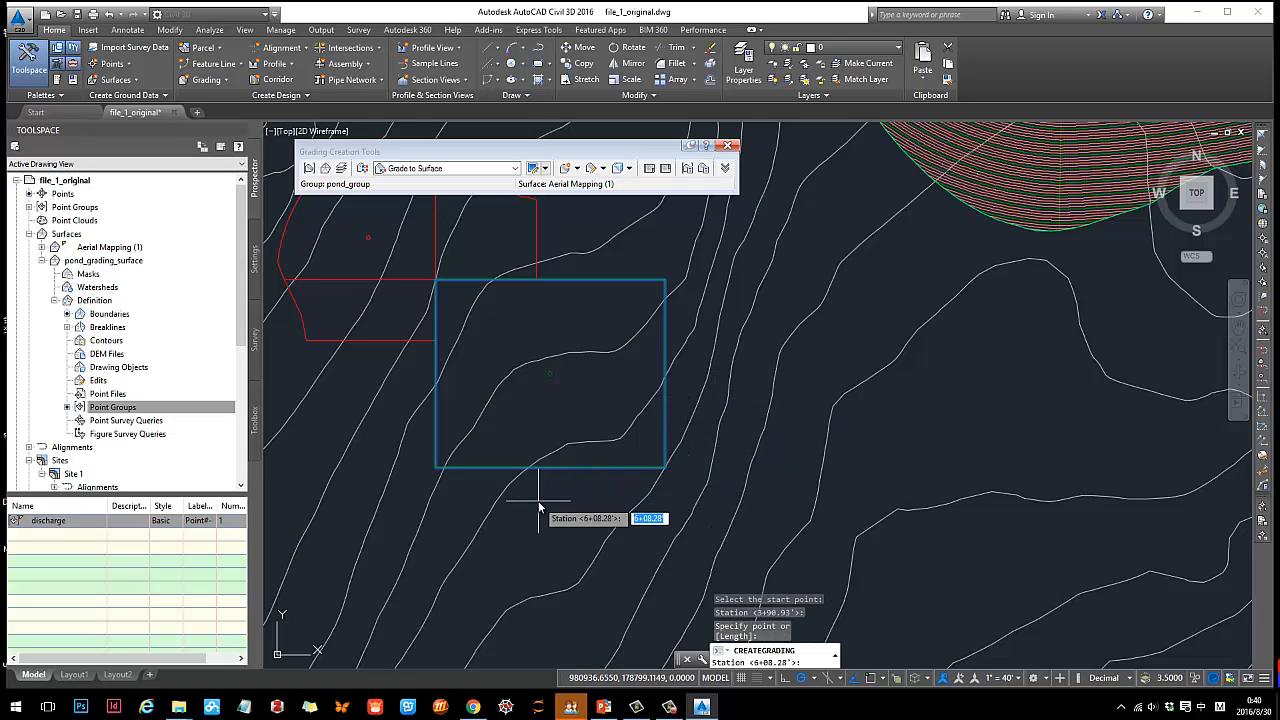
key(Return)
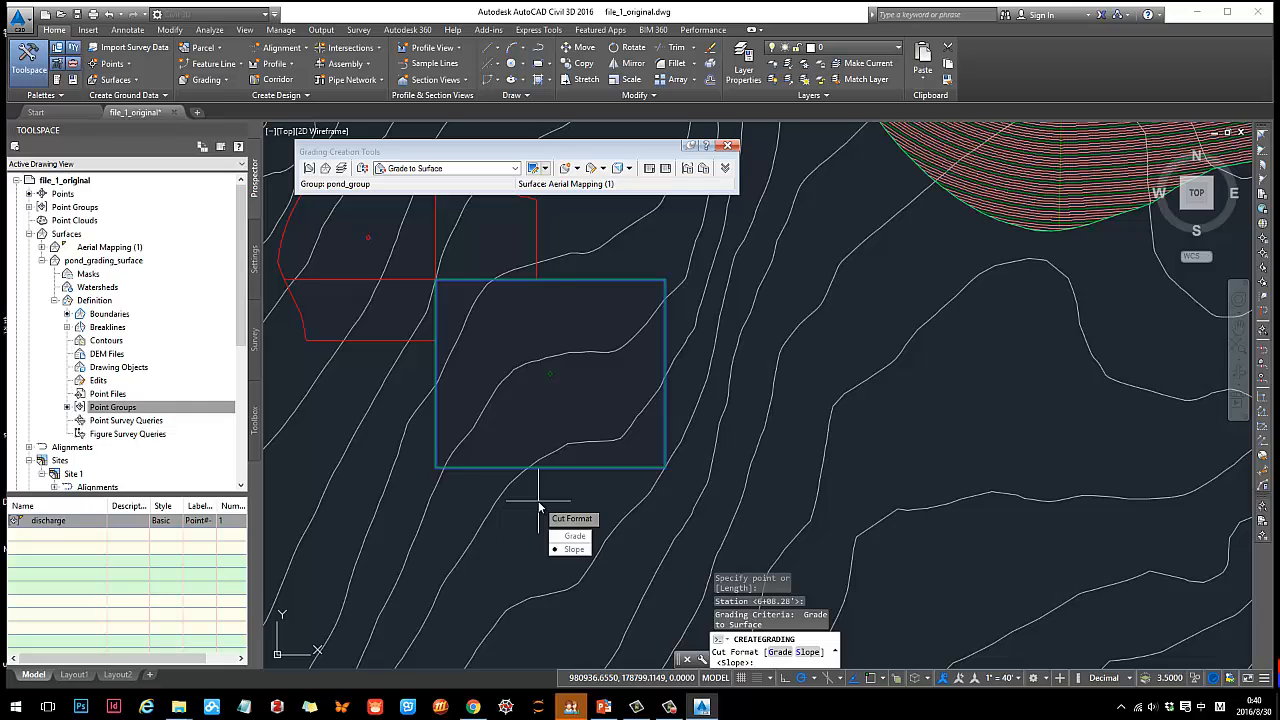
Complete the southeast grading in slope format with a cut slope of 5:1 and a fill slope of 3.00:1.
key(Return)
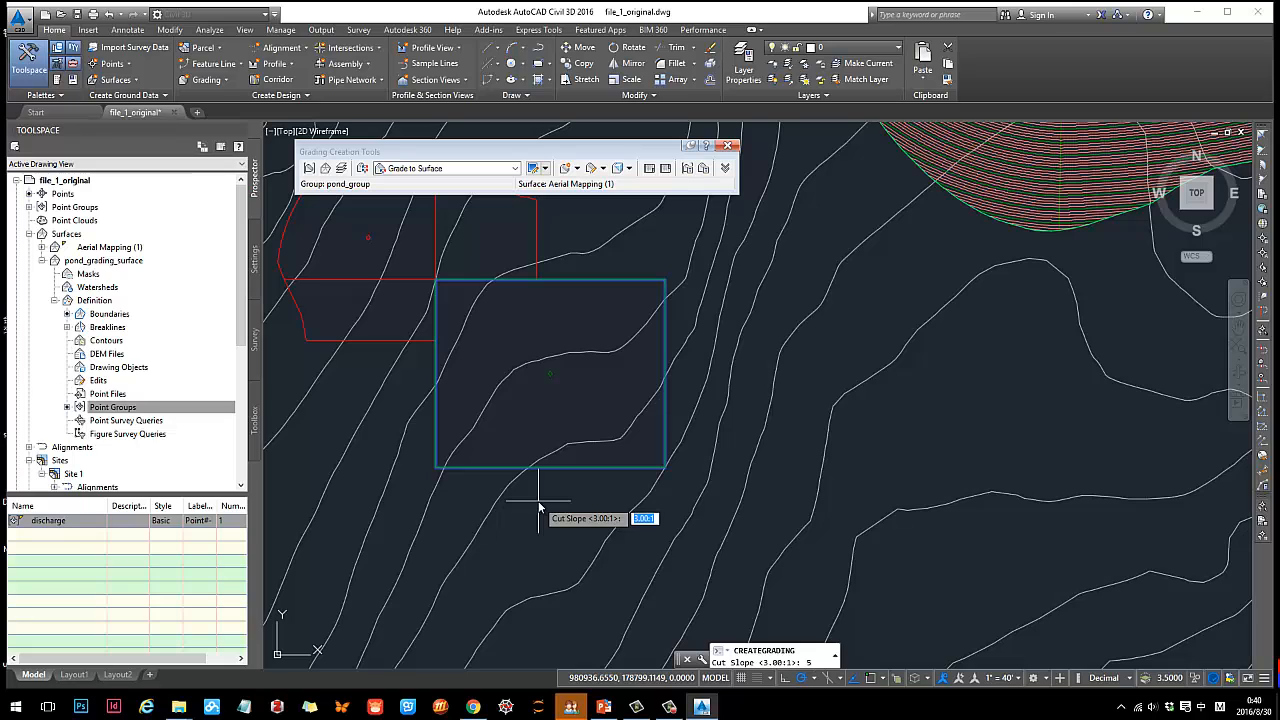
key(Return)
key(Return)
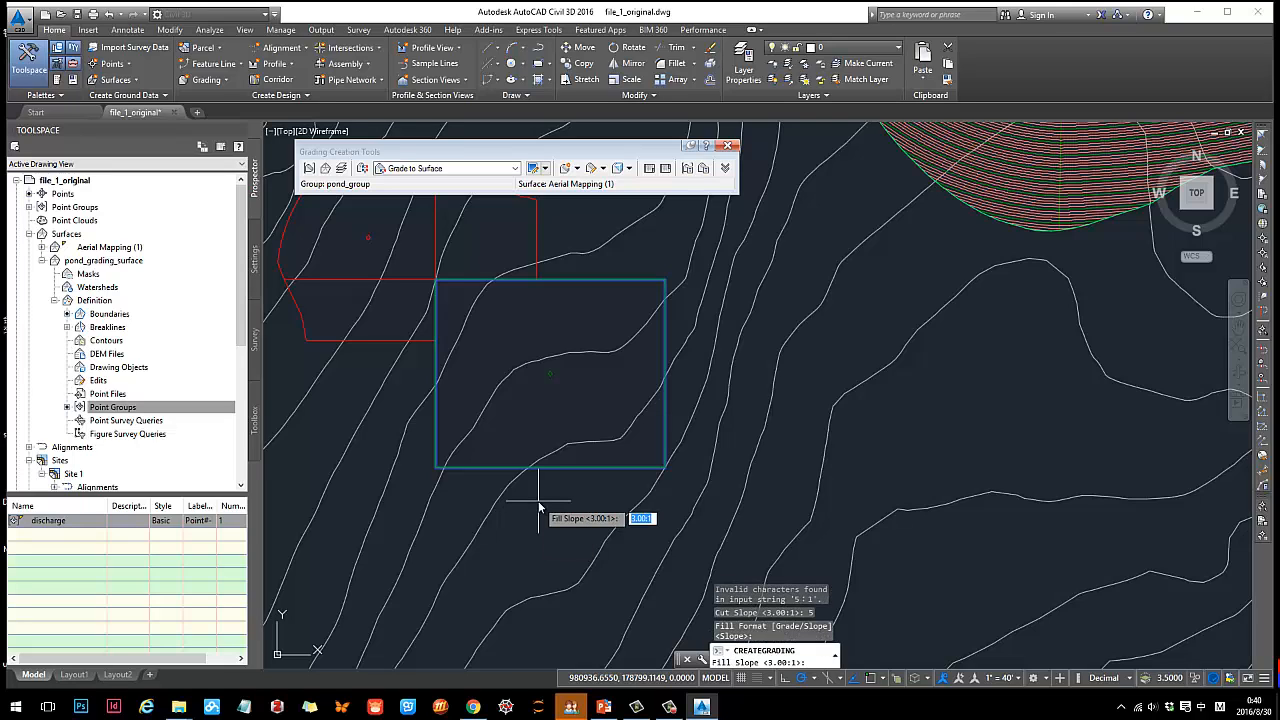
key(Return)
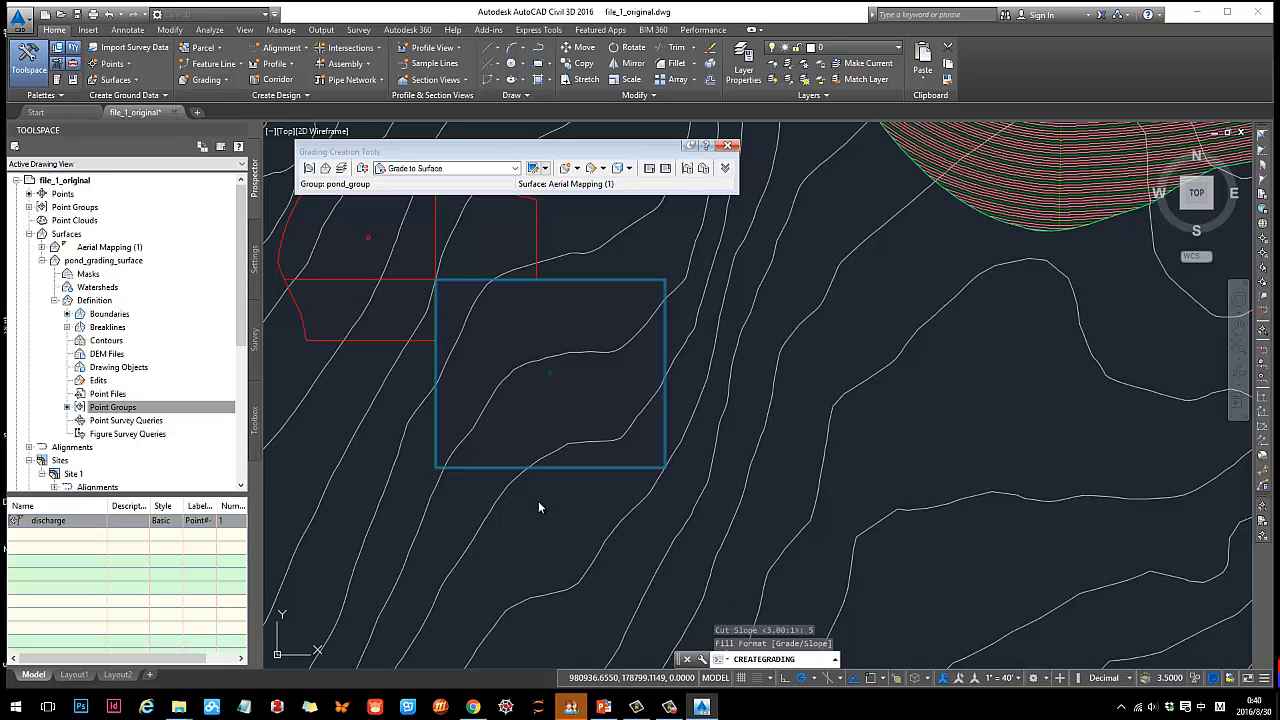
scroll(755, 478, up, 3)
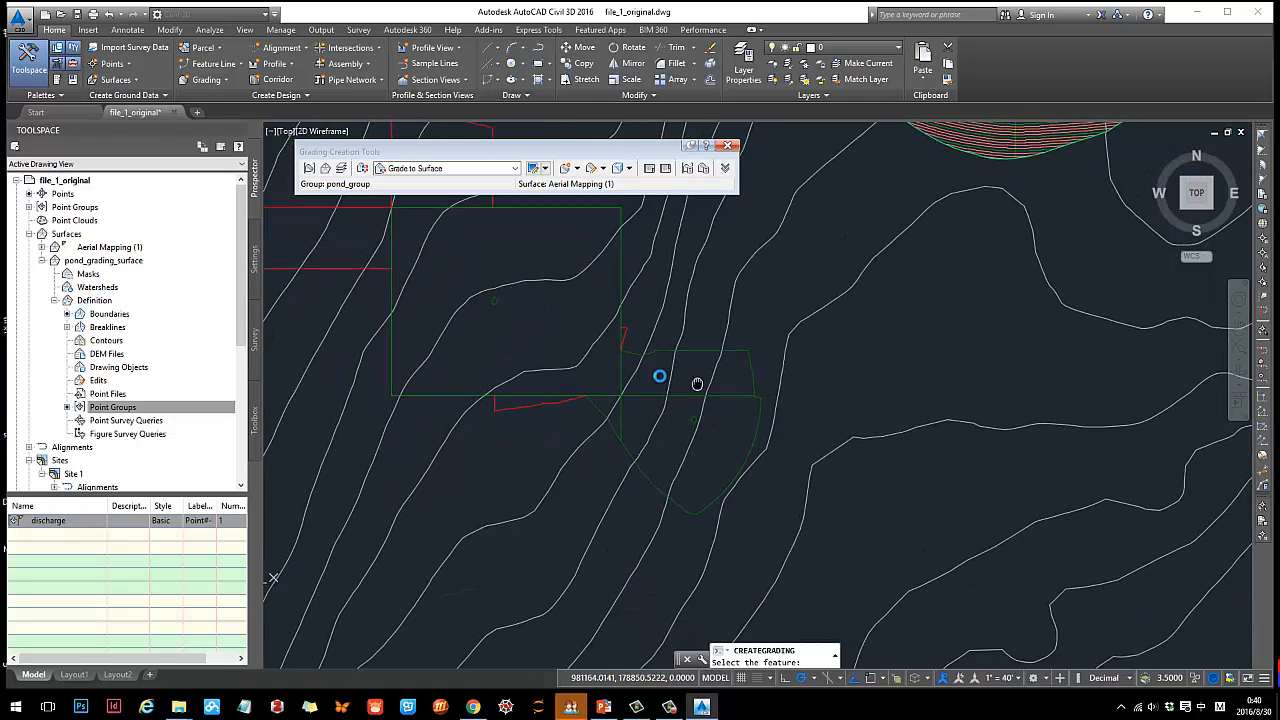
key(Escape)
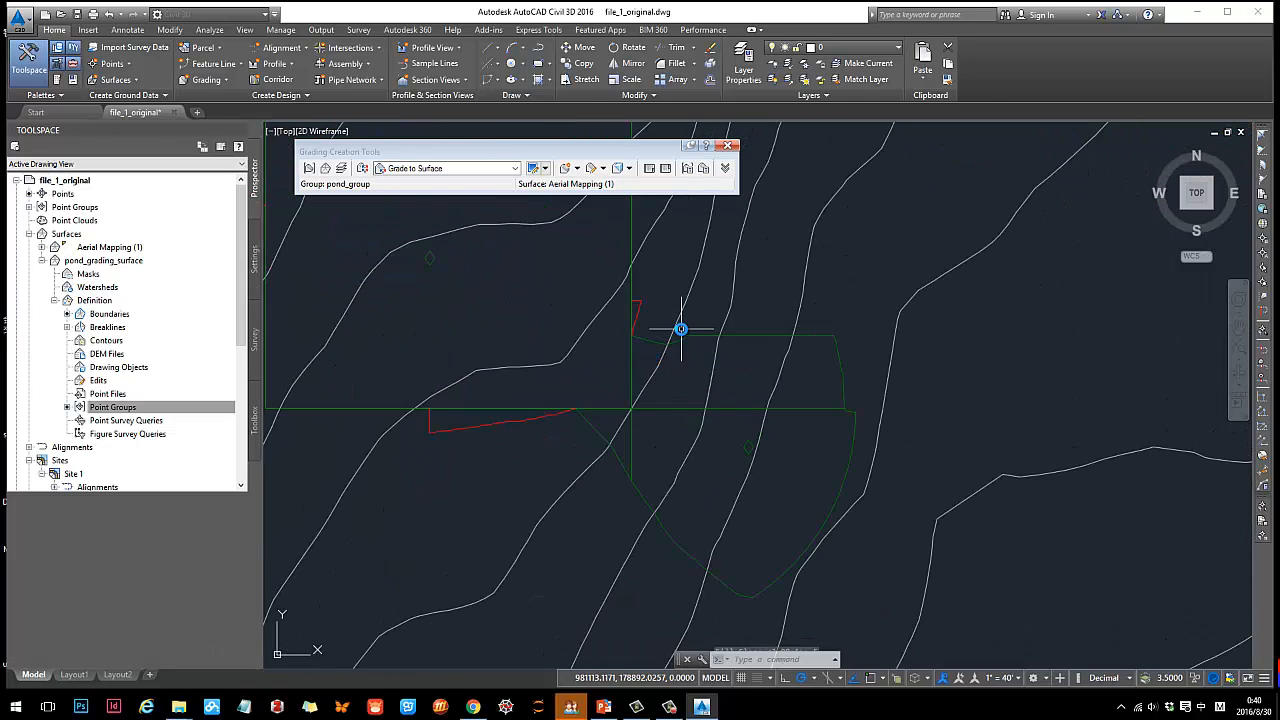
Examine the daylight line of the grading around the rectangle's southeast corner.
click(654, 343)
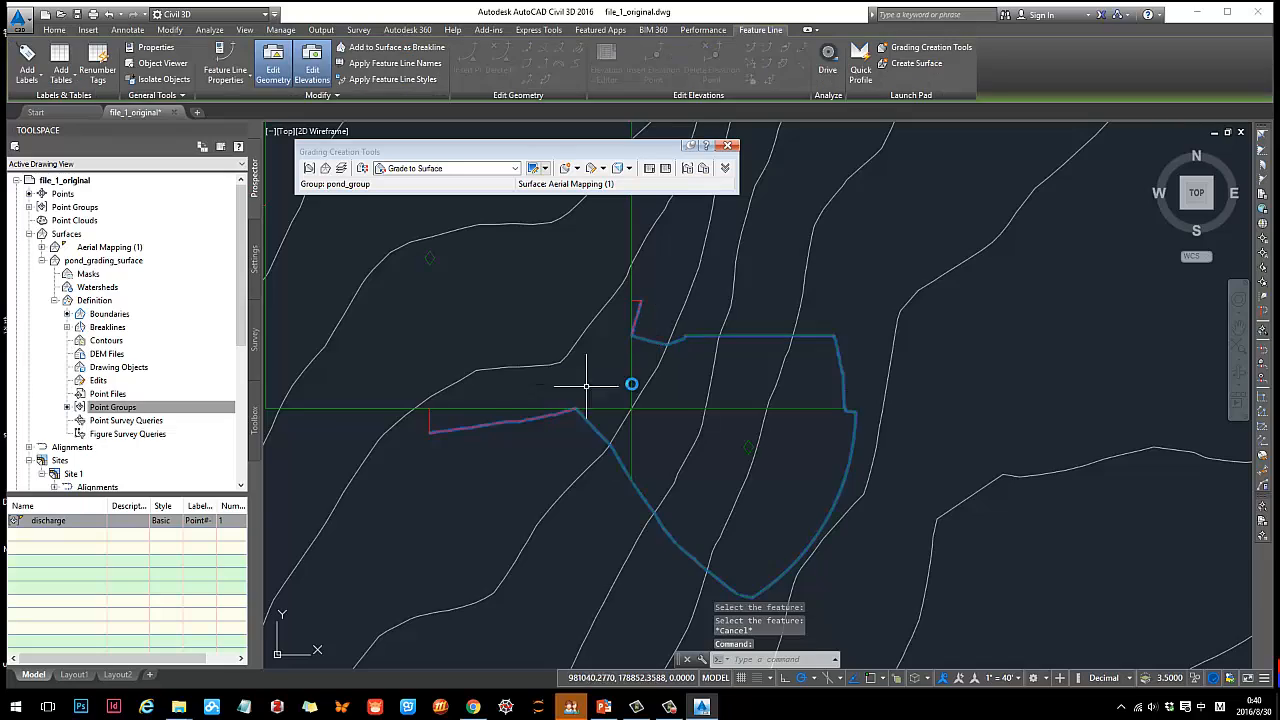
scroll(685, 375, down, 2)
scroll(688, 370, down, 2)
scroll(665, 400, up, 2)
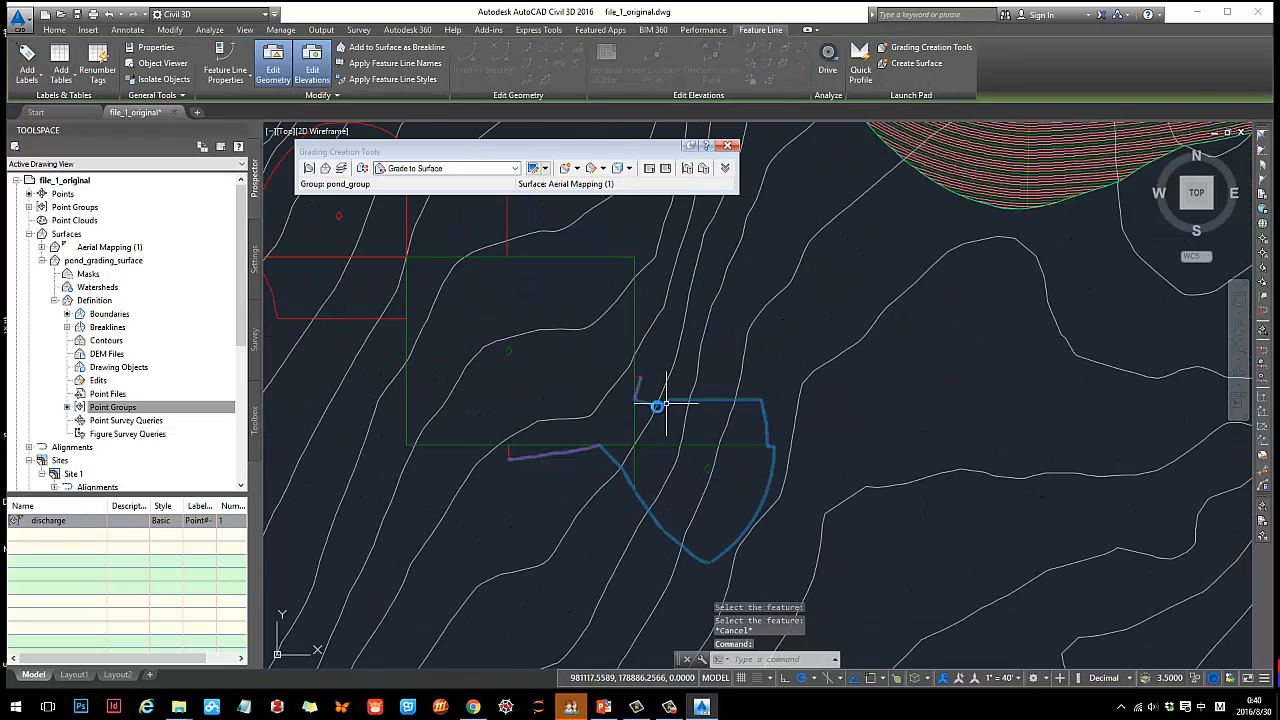
middle_drag(710, 441, 789, 425)
key(Escape)
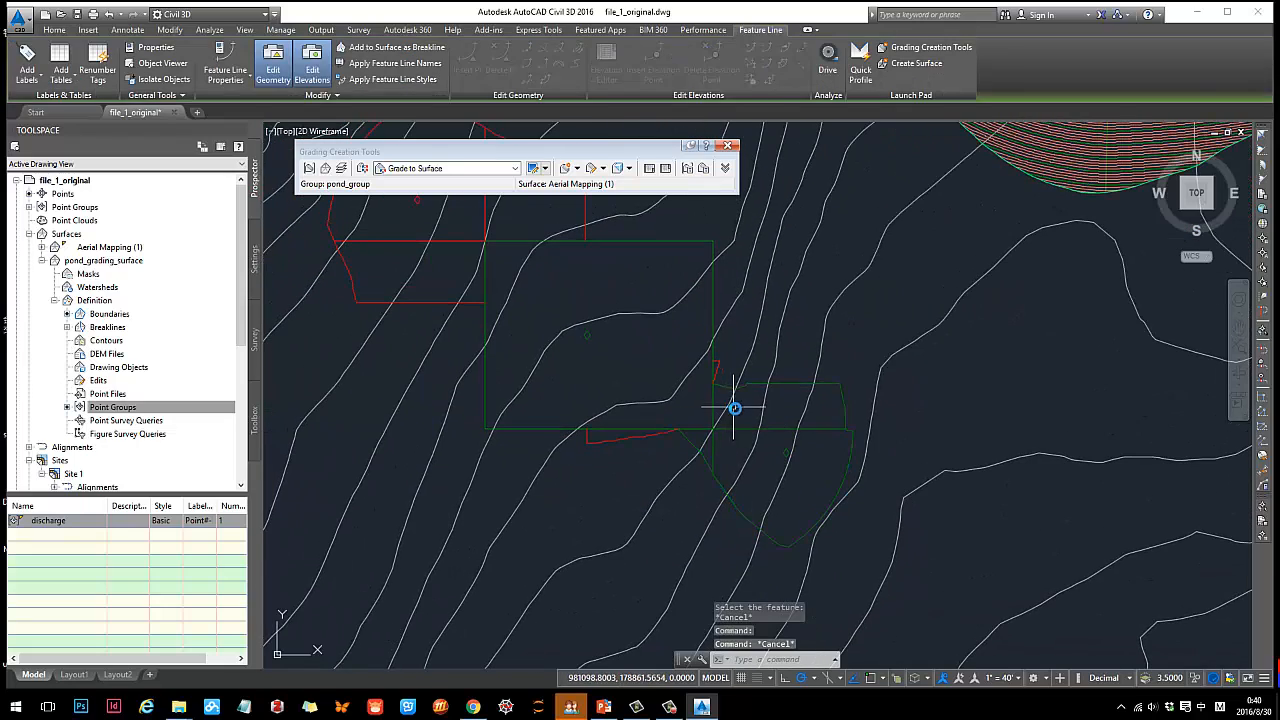
Inspect the infill and both corner gradings together in the Object Viewer from tilted 3D angles.
click(586, 336)
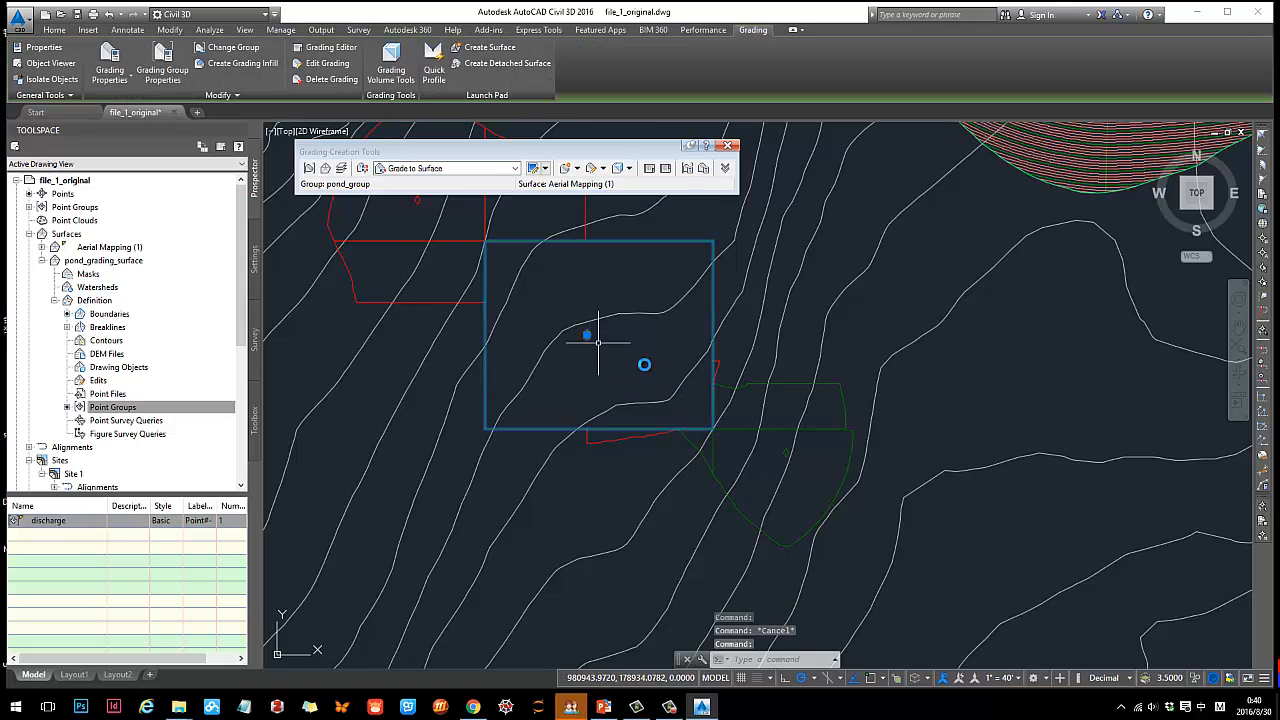
click(788, 449)
middle_drag(766, 437, 866, 494)
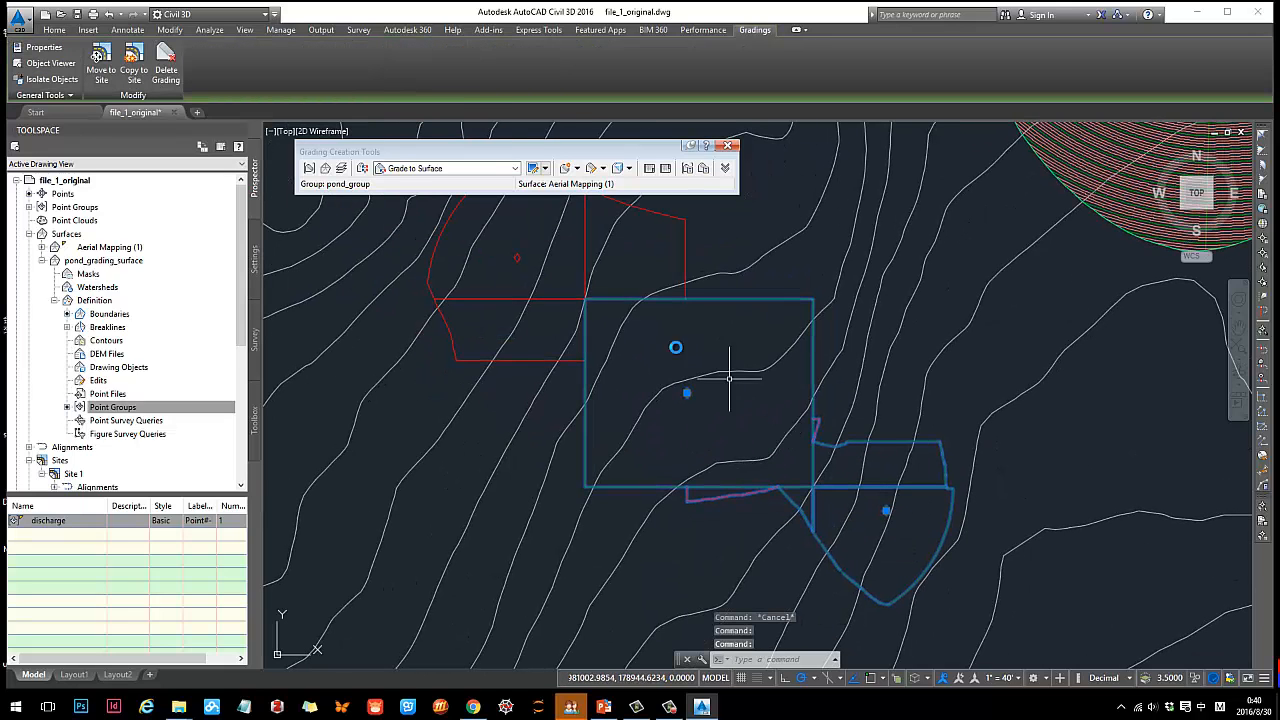
right_click(696, 351)
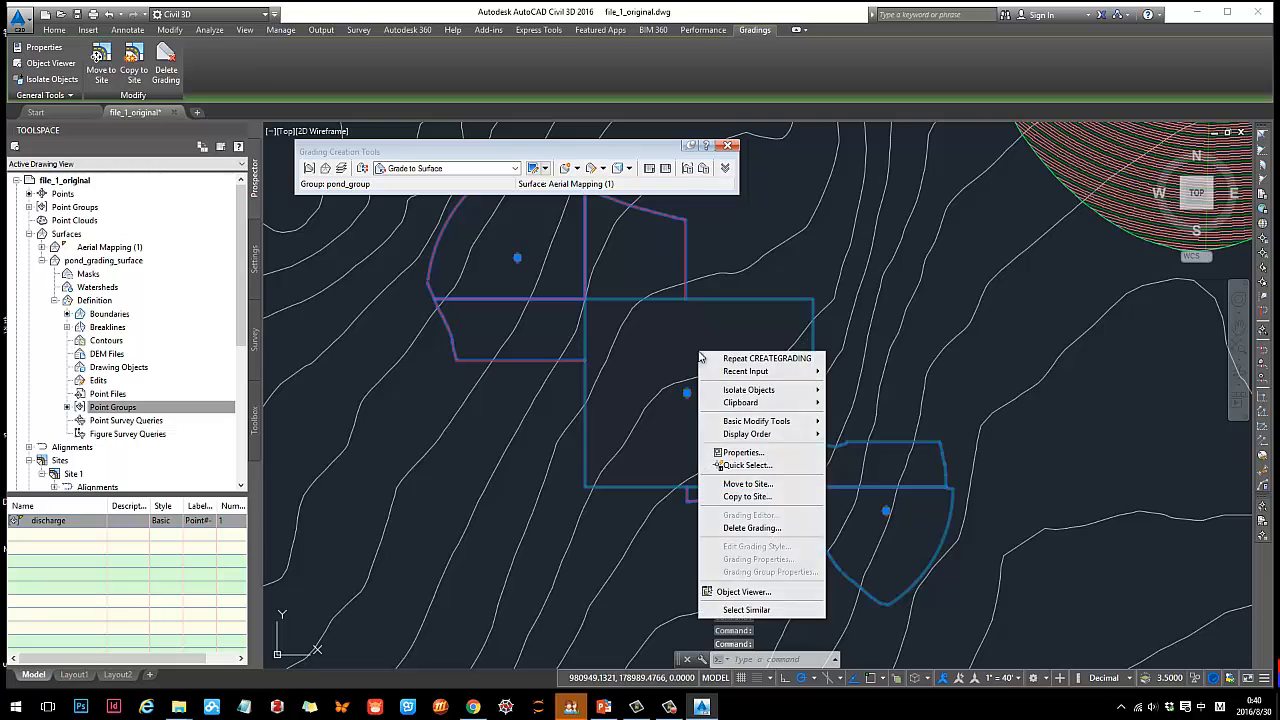
click(760, 592)
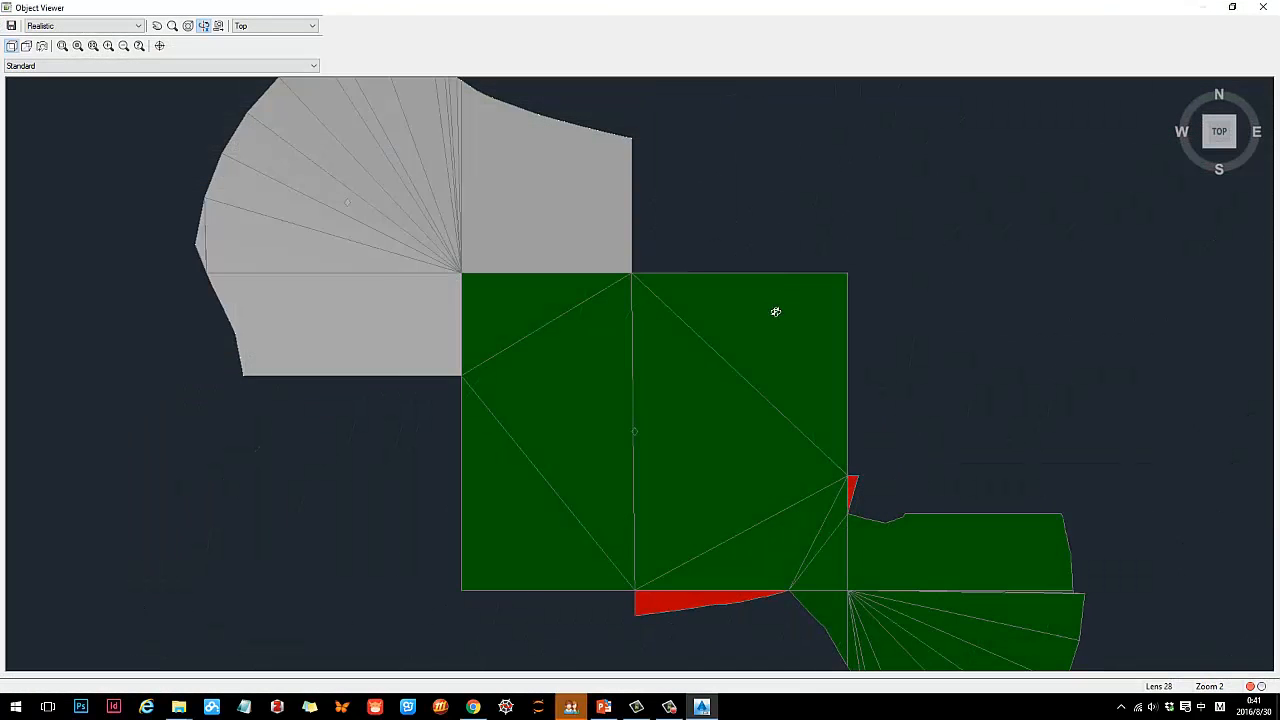
scroll(774, 309, down, 3)
drag(714, 397, 752, 209)
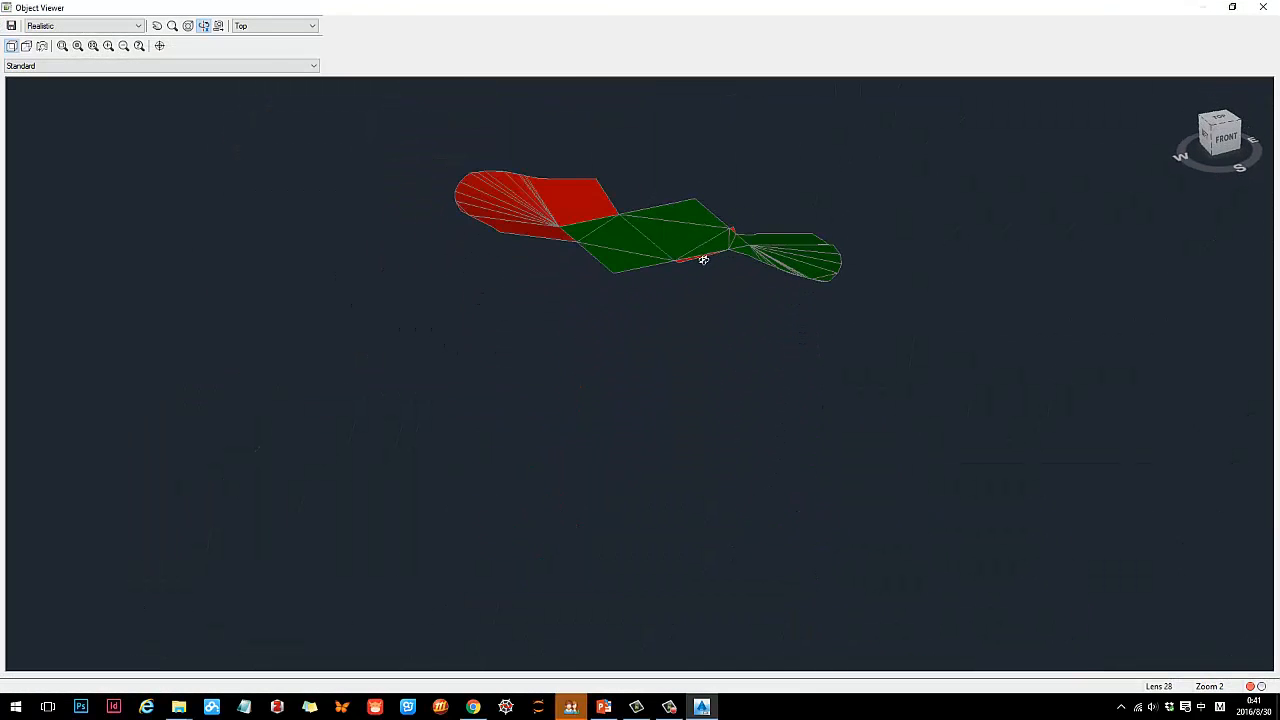
drag(703, 259, 729, 251)
scroll(740, 259, up, 2)
drag(851, 220, 741, 294)
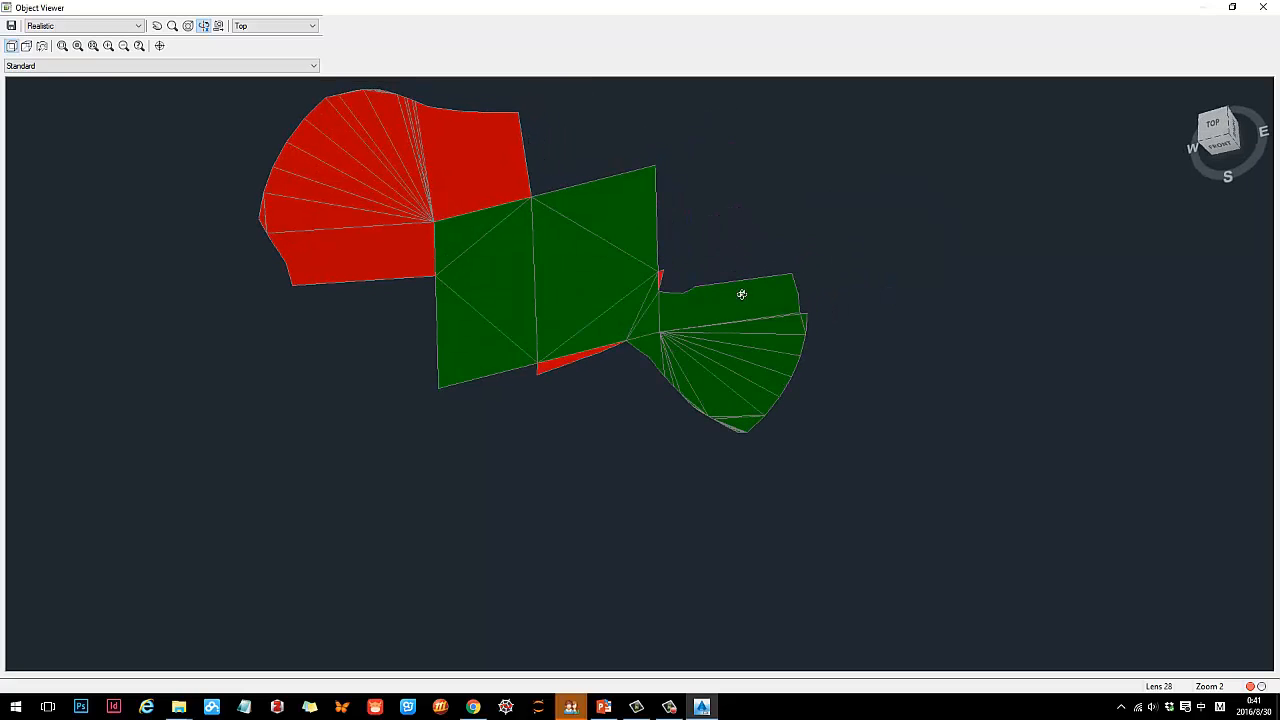
Orbit the 3D model to compare the slopes of the northwest and southeast corner gradings beside the infill.
drag(733, 345, 529, 160)
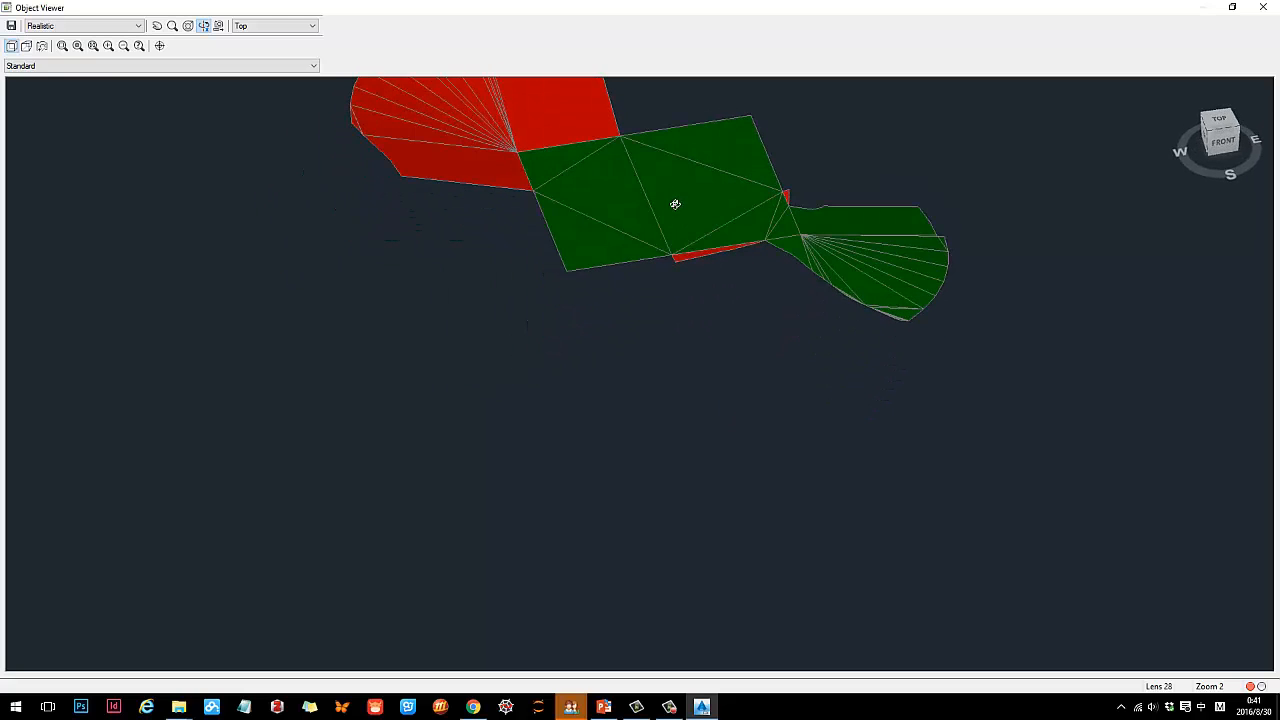
drag(678, 202, 529, 327)
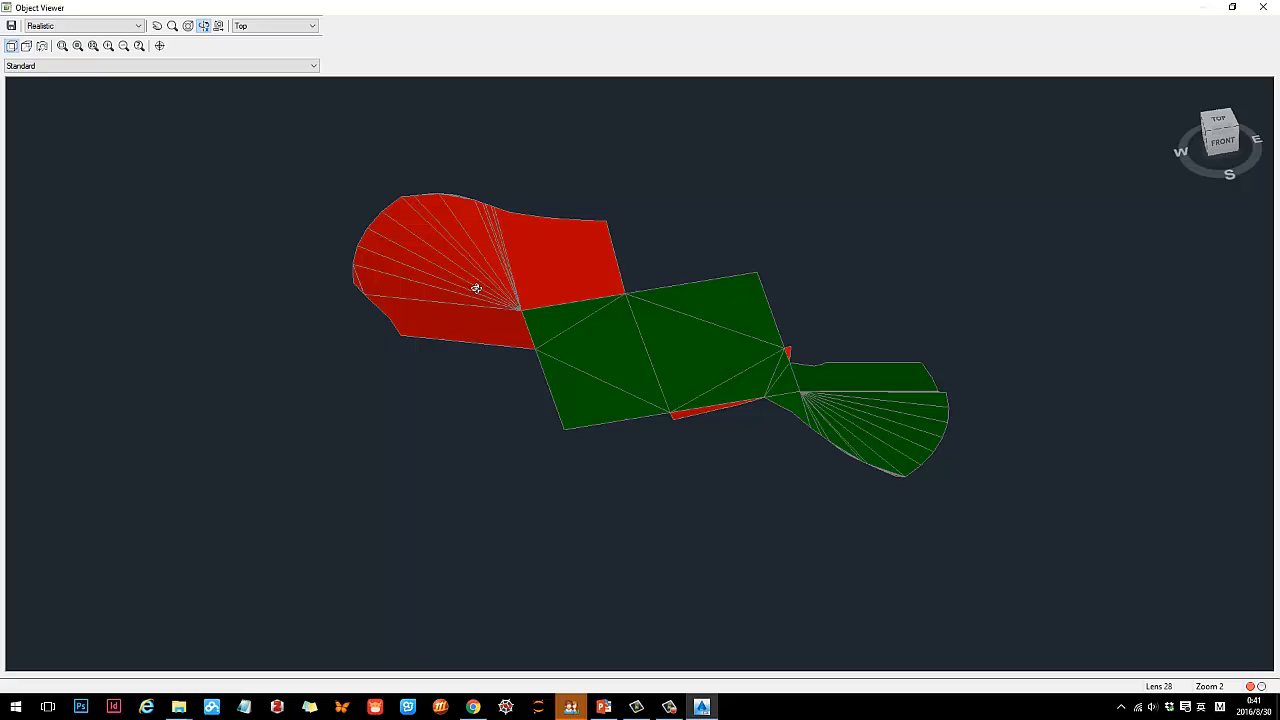
drag(910, 412, 827, 356)
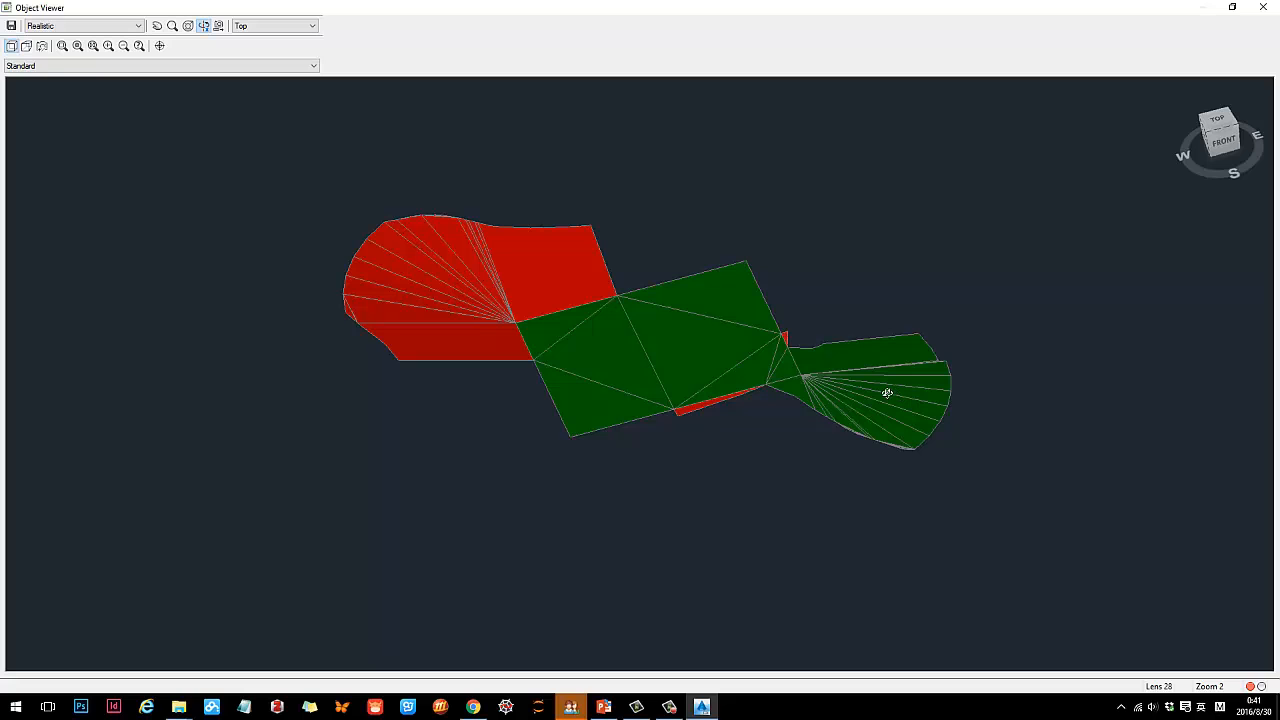
drag(550, 328, 537, 221)
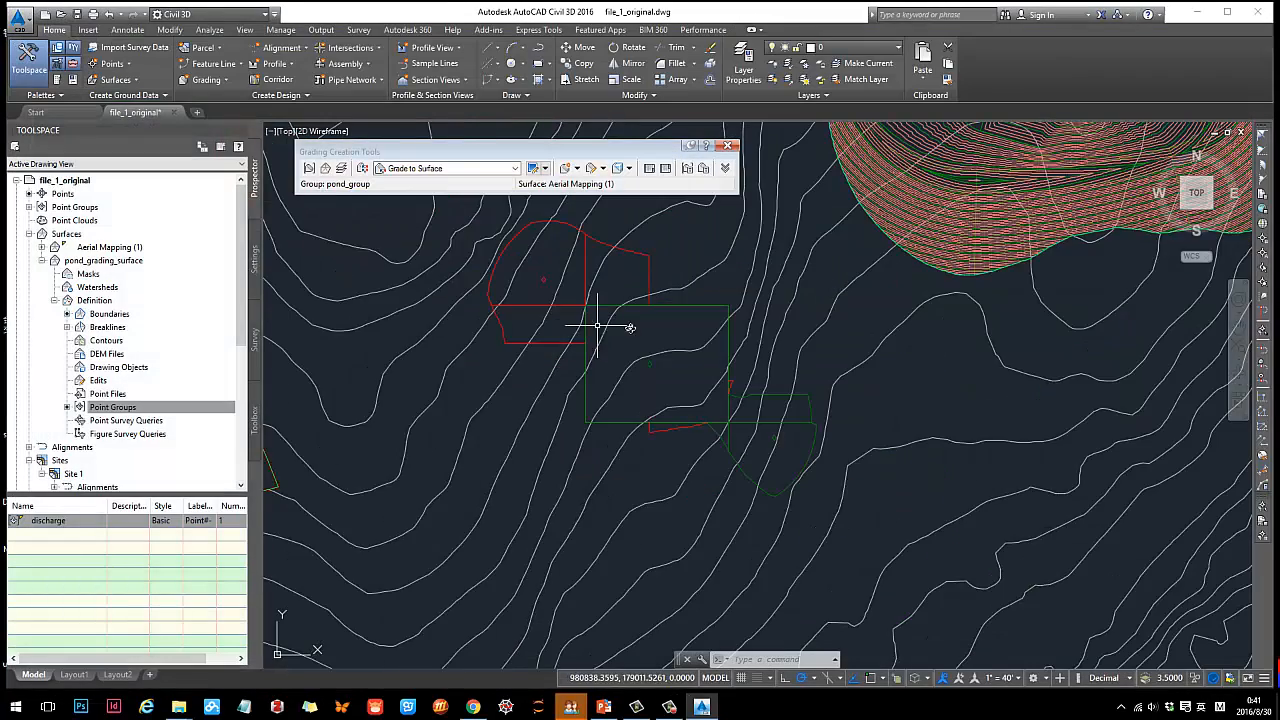
Circle the ungraded northeast and southwest corners of the rectangle on a temporary screen capture.
scroll(672, 358, up, 3)
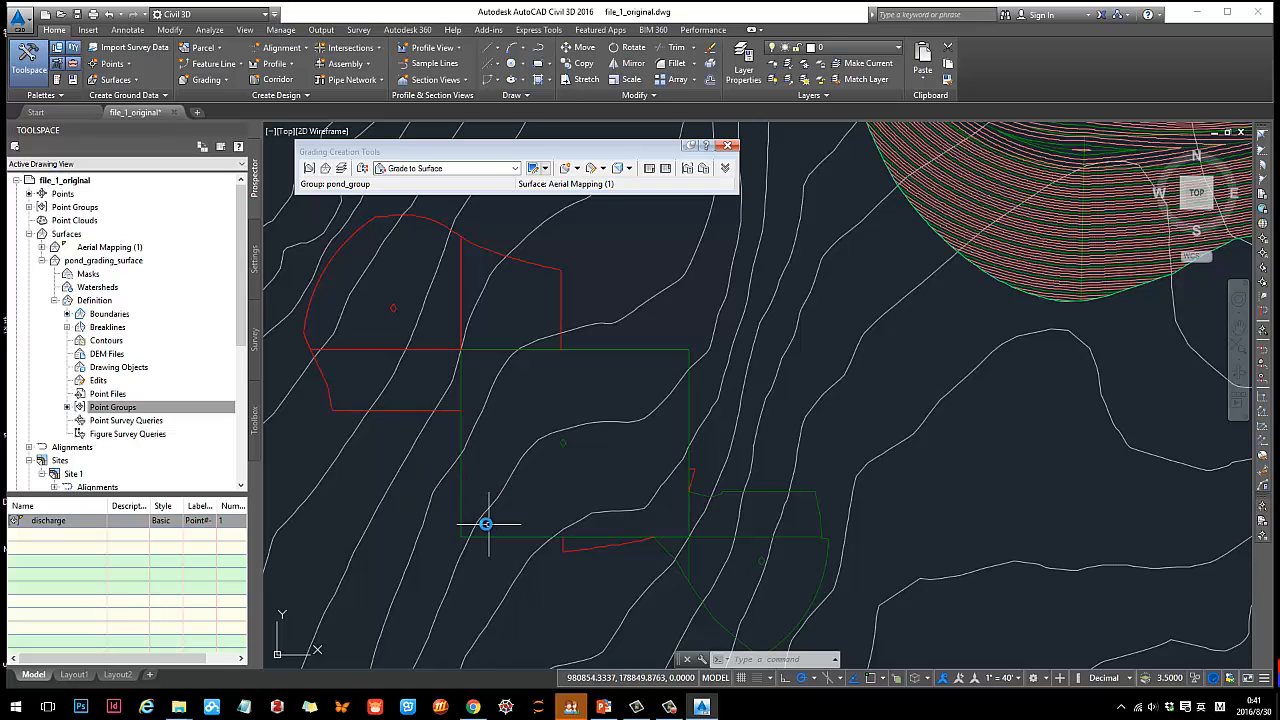
key(ctrl+alt+a)
drag(314, 214, 863, 648)
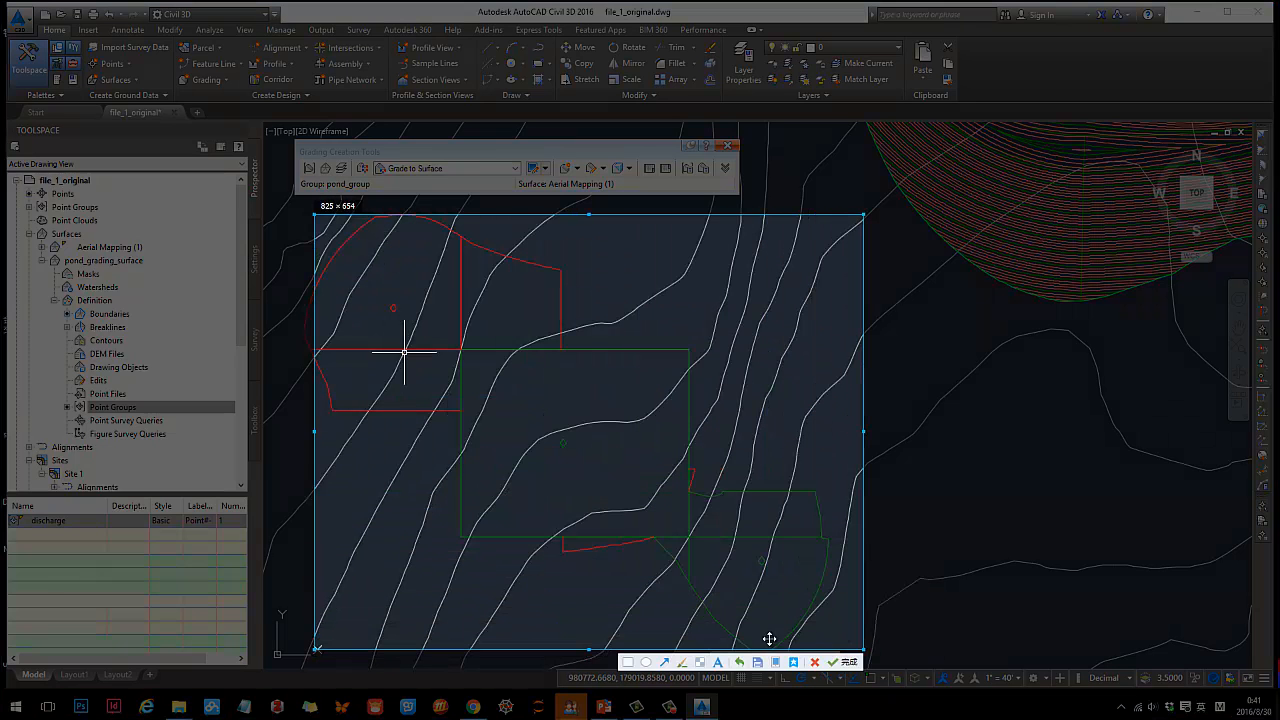
click(689, 665)
mouse_move(688, 303)
mouse_down()
mouse_move(734, 397)
mouse_move(658, 308)
mouse_up()
mouse_move(495, 485)
mouse_down()
mouse_move(390, 590)
mouse_move(444, 498)
mouse_up()
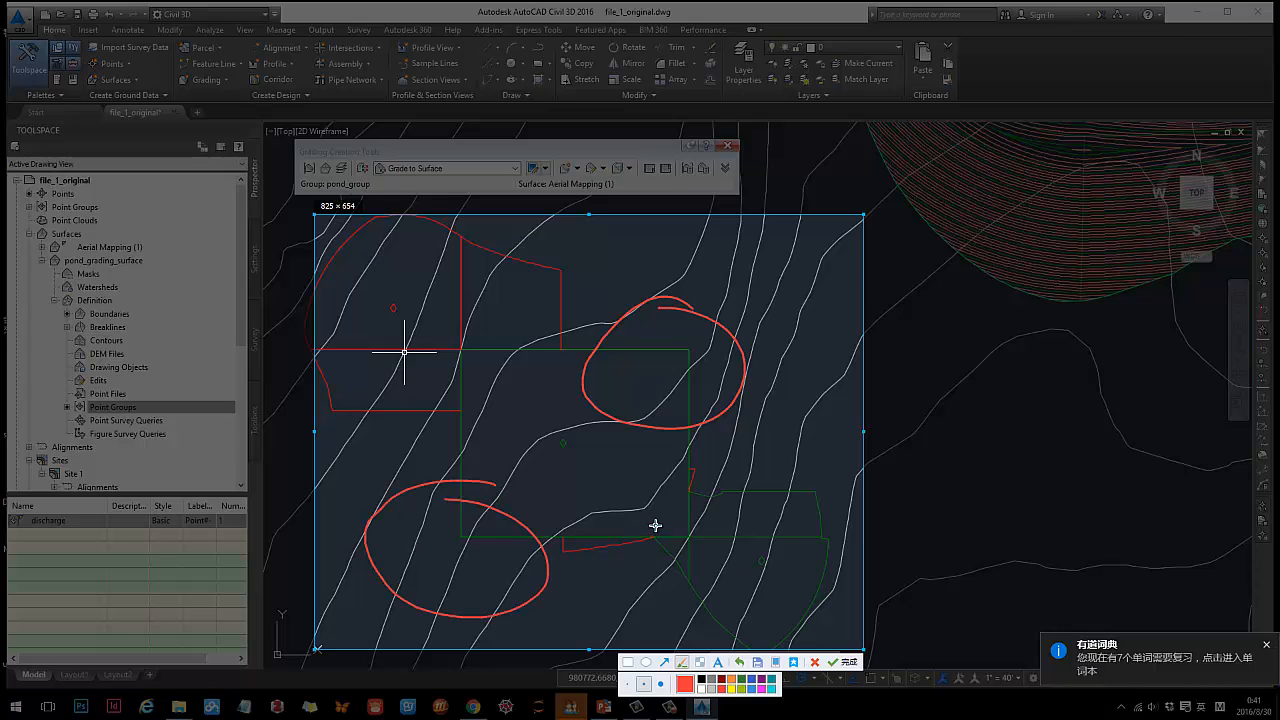
key(Escape)
Create a grading transition on the rectangular feature line across the gap at its northeast corner.
middle_drag(744, 411, 755, 373)
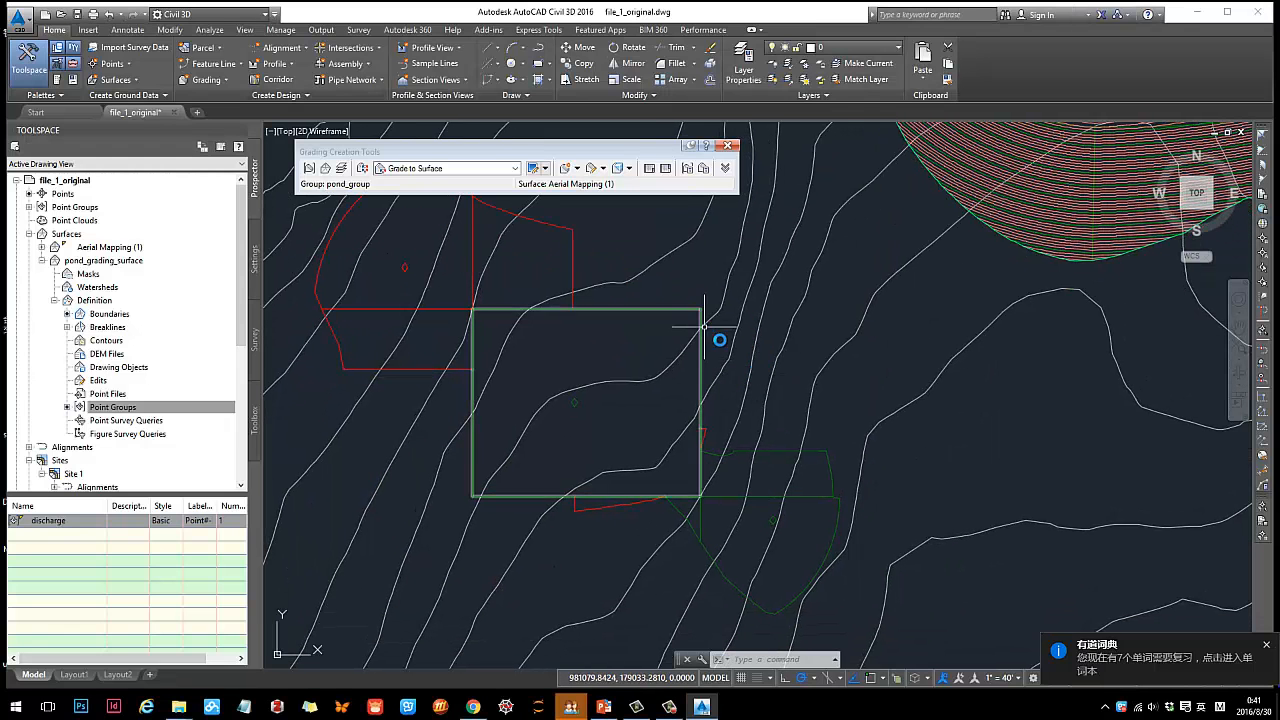
click(577, 169)
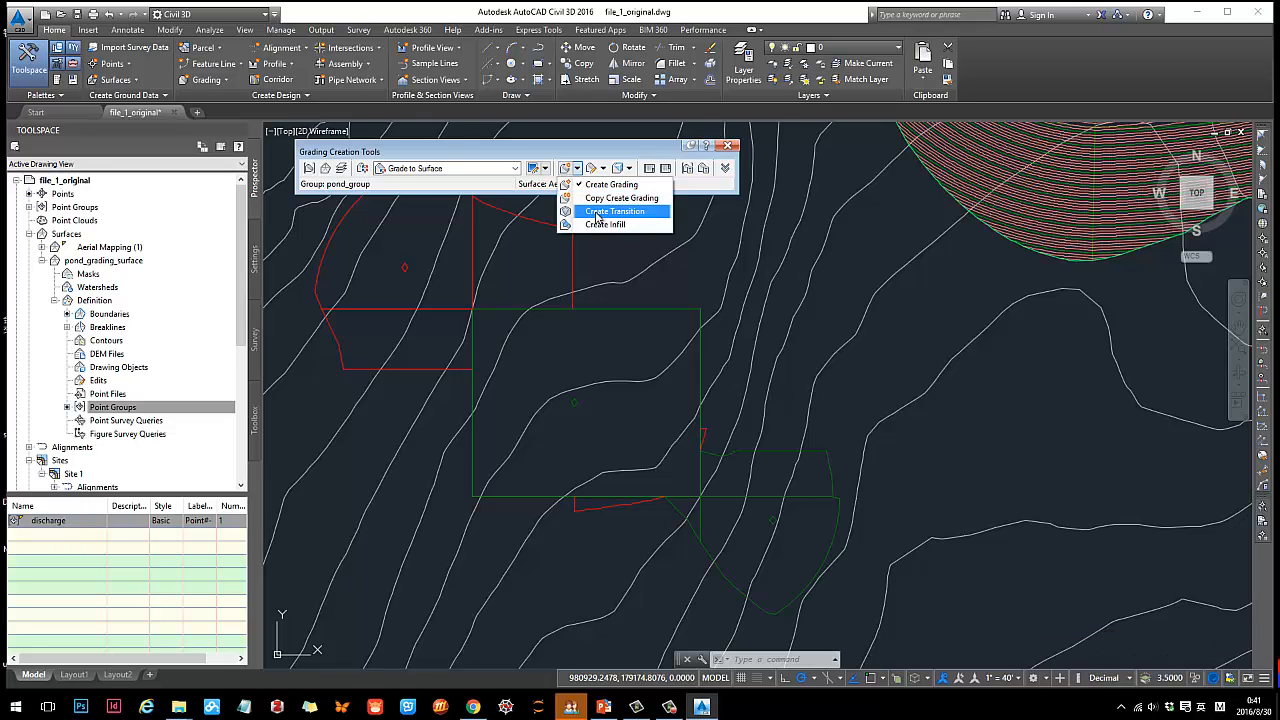
click(597, 212)
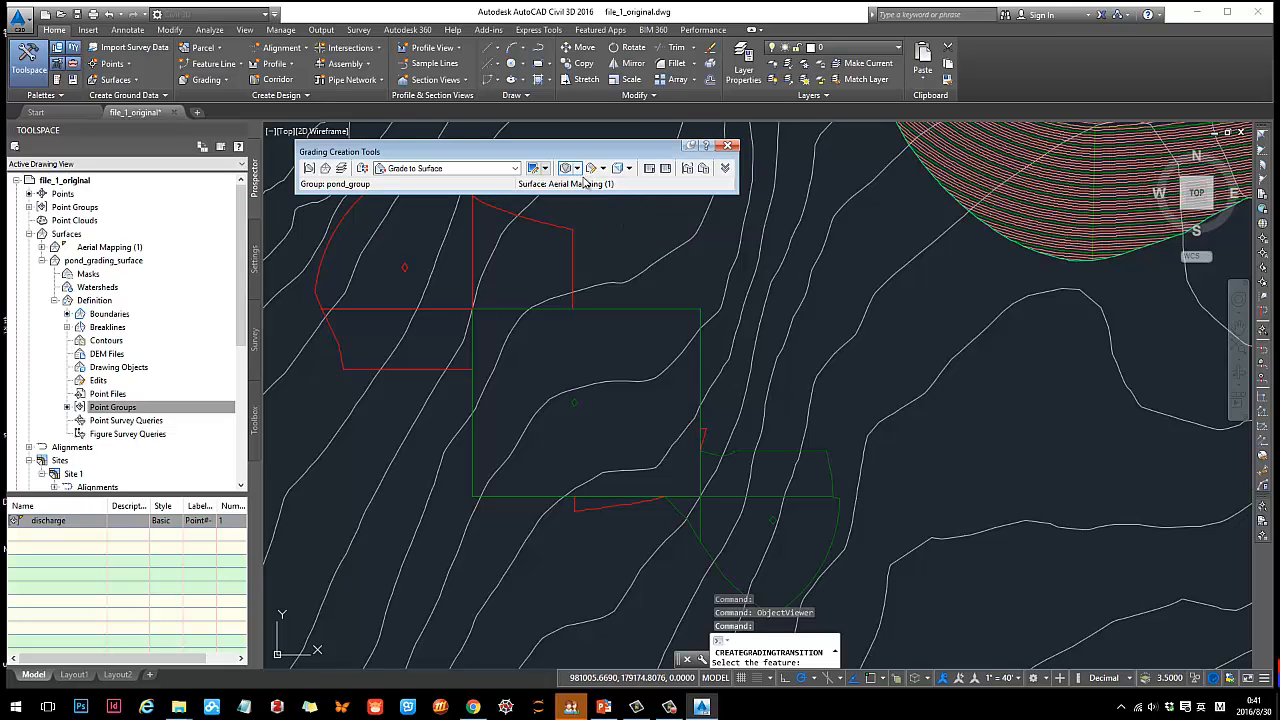
click(573, 263)
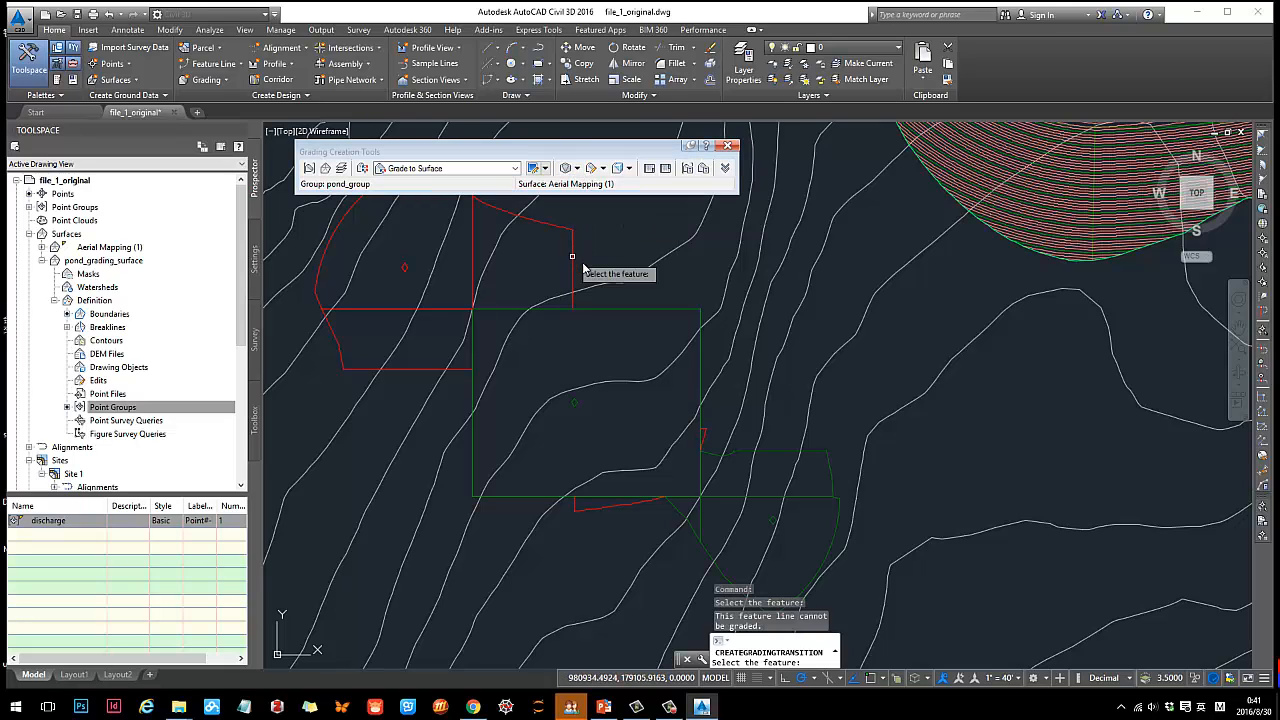
click(615, 311)
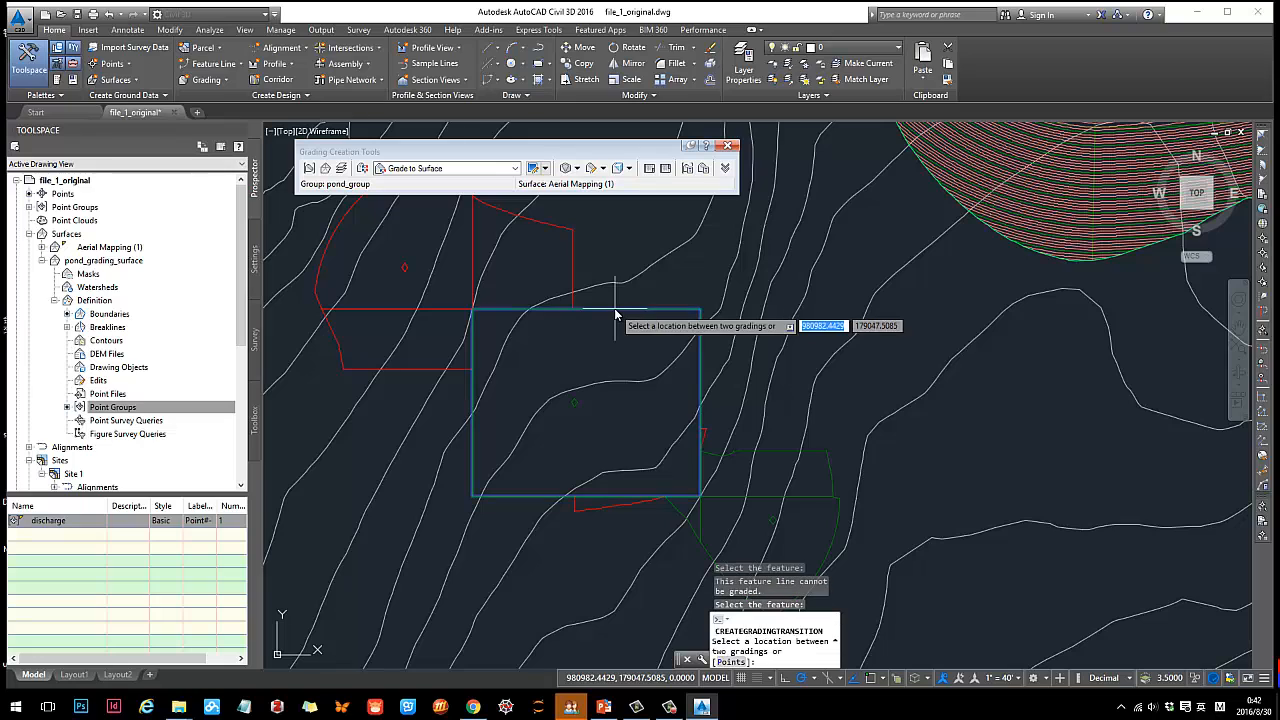
click(686, 292)
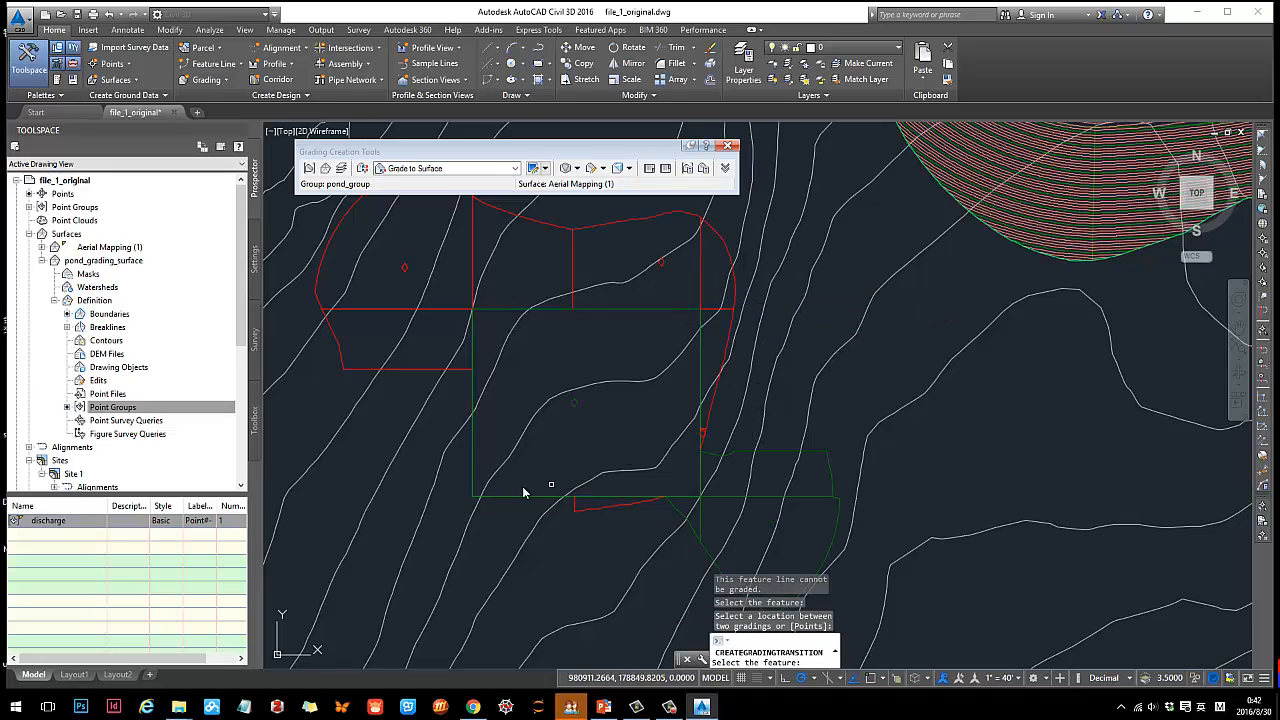
Create a second grading transition on the rectangle across the gap at its southwest corner and end the command.
click(474, 466)
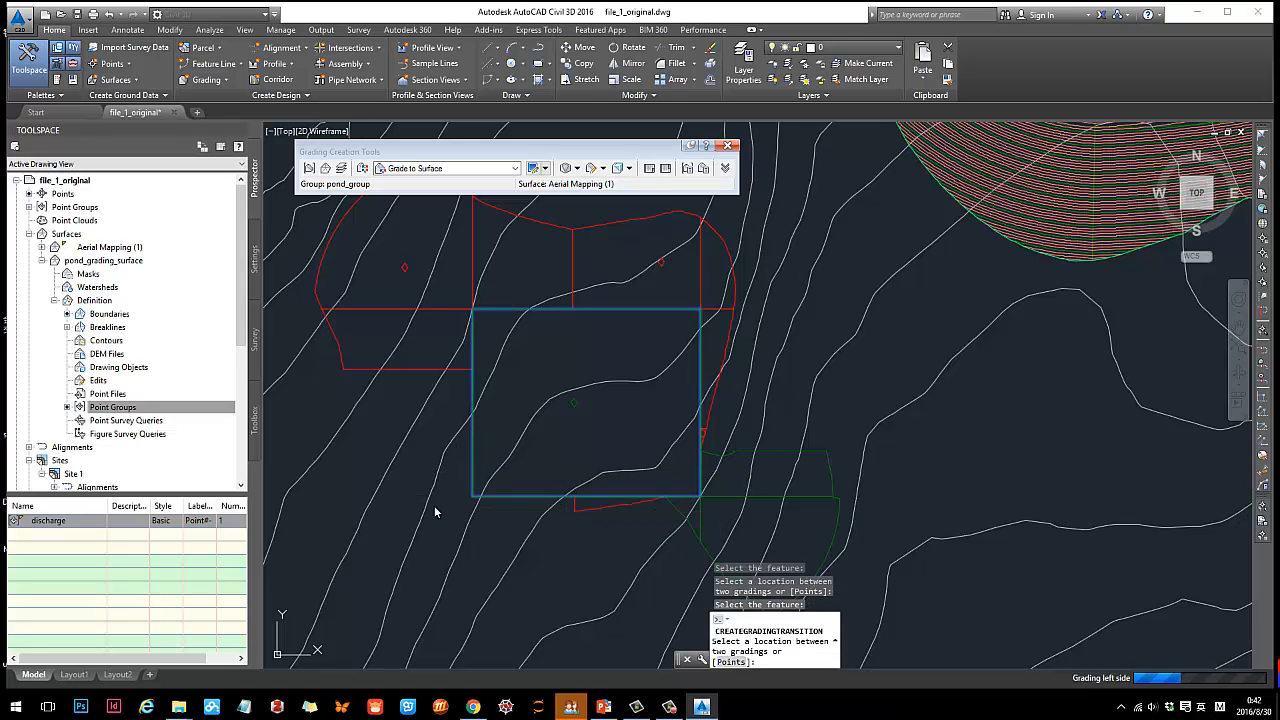
scroll(508, 496, down, 3)
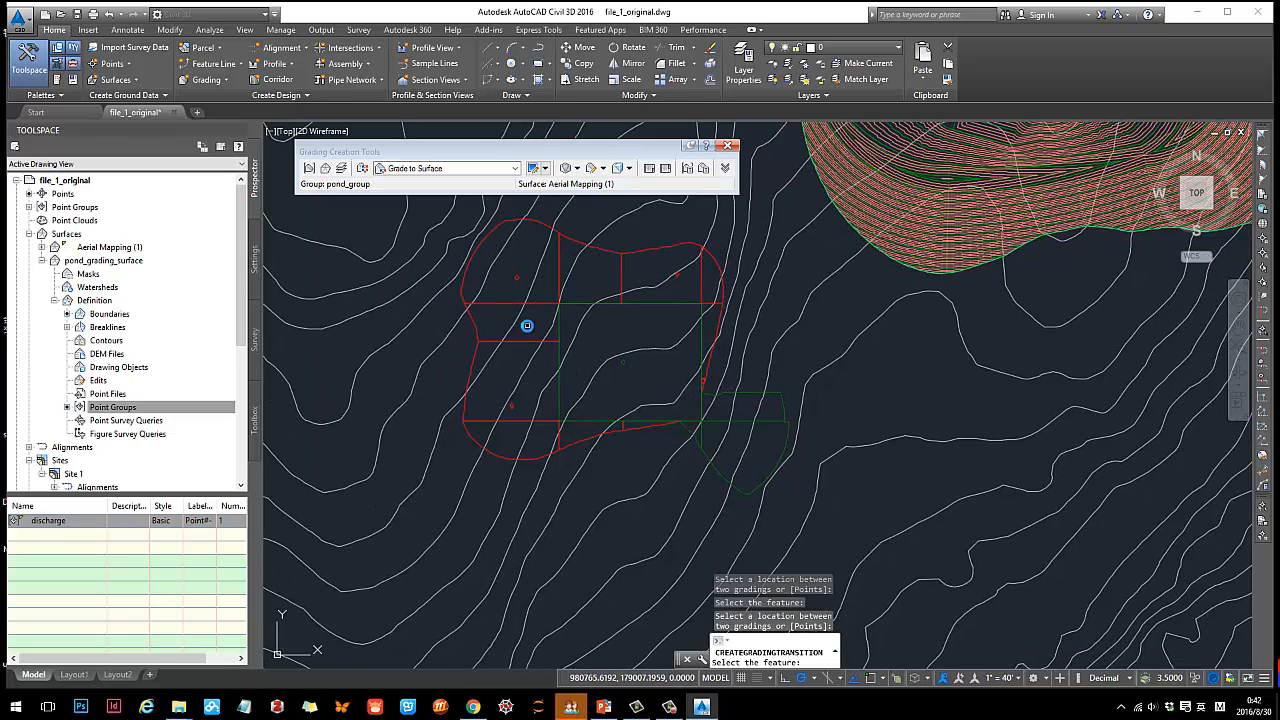
scroll(595, 454, up, 2)
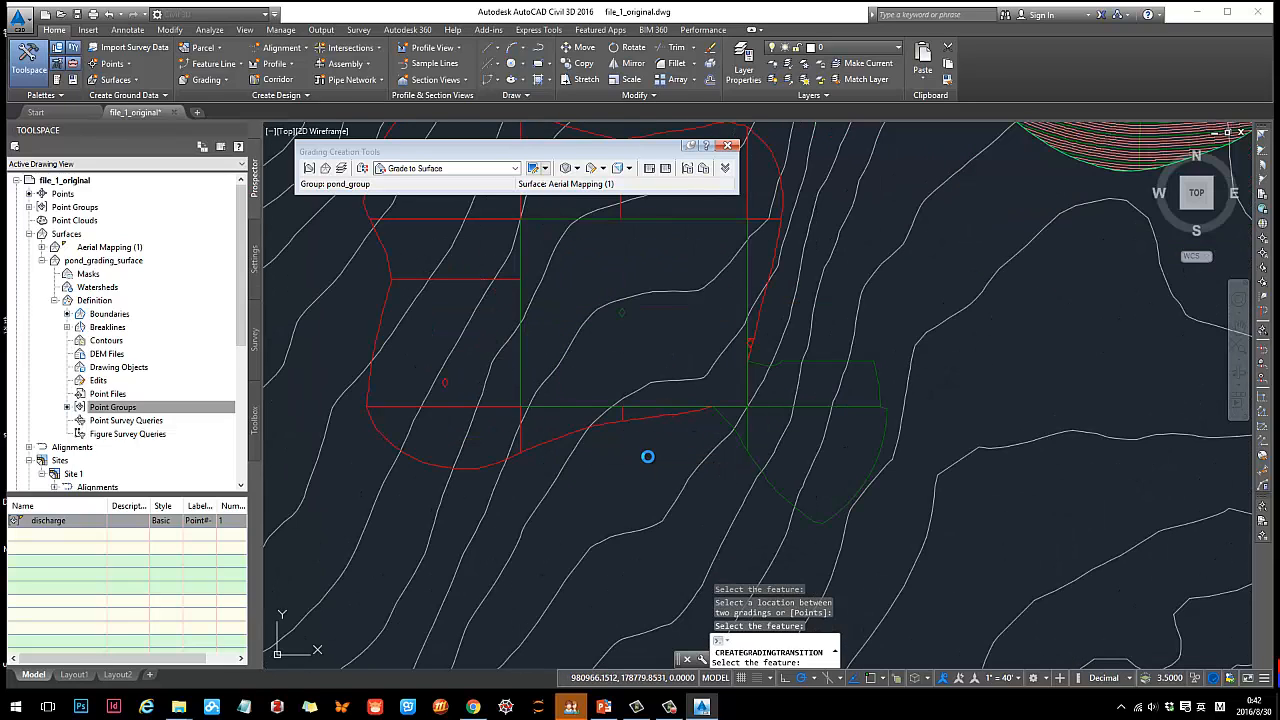
key(Escape)
scroll(632, 455, down, 4)
scroll(676, 385, up, 2)
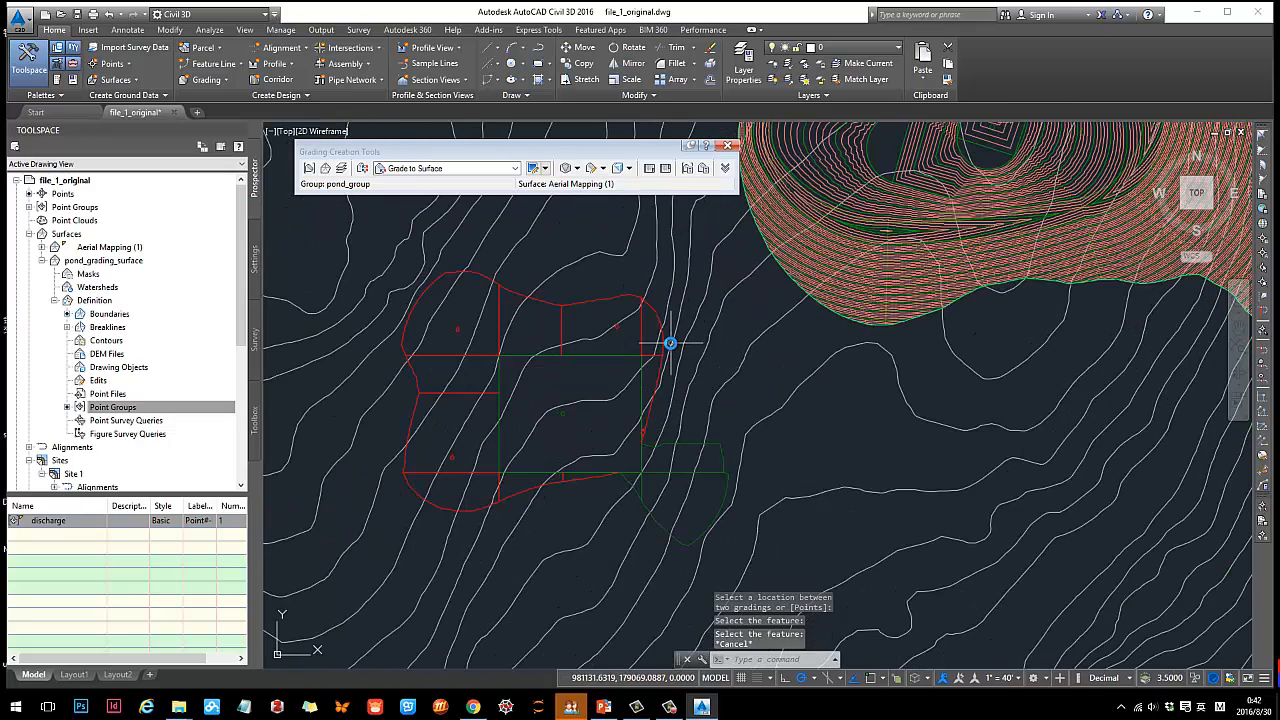
Select the corner gradings, both transitions and the infill, and inspect them together in the Object Viewer from a tilted angle.
click(662, 343)
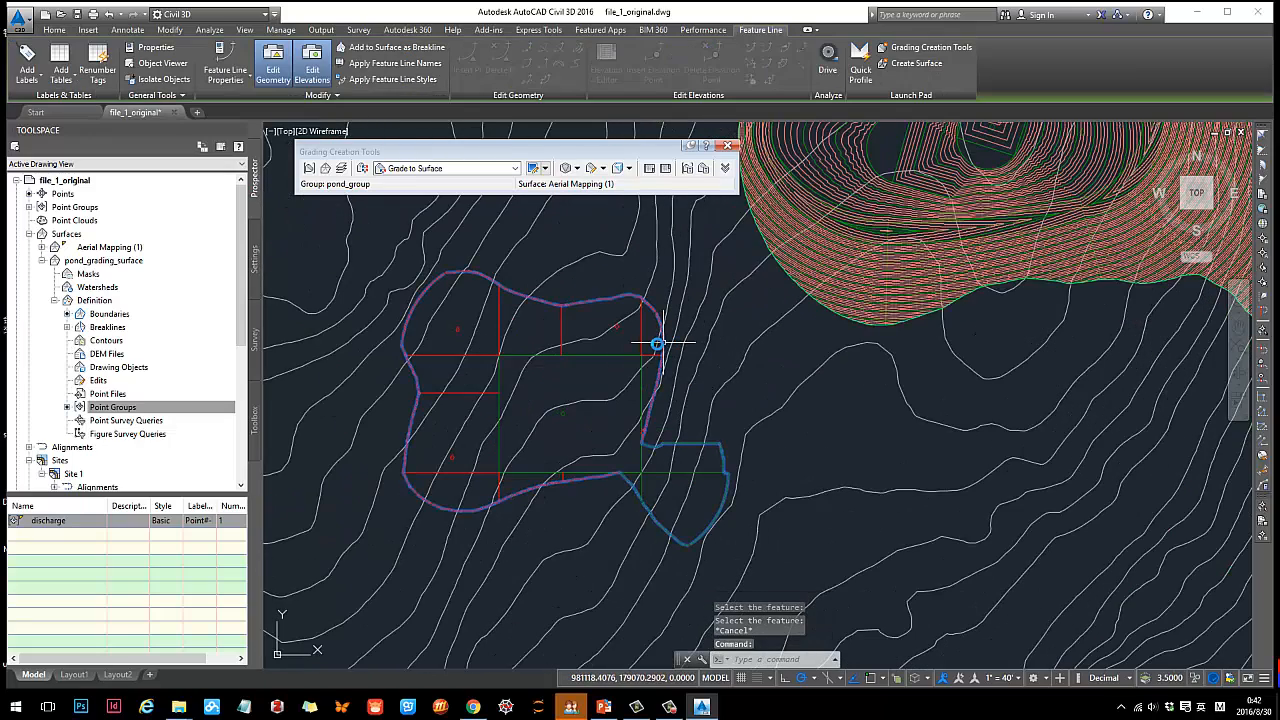
key(Escape)
click(459, 326)
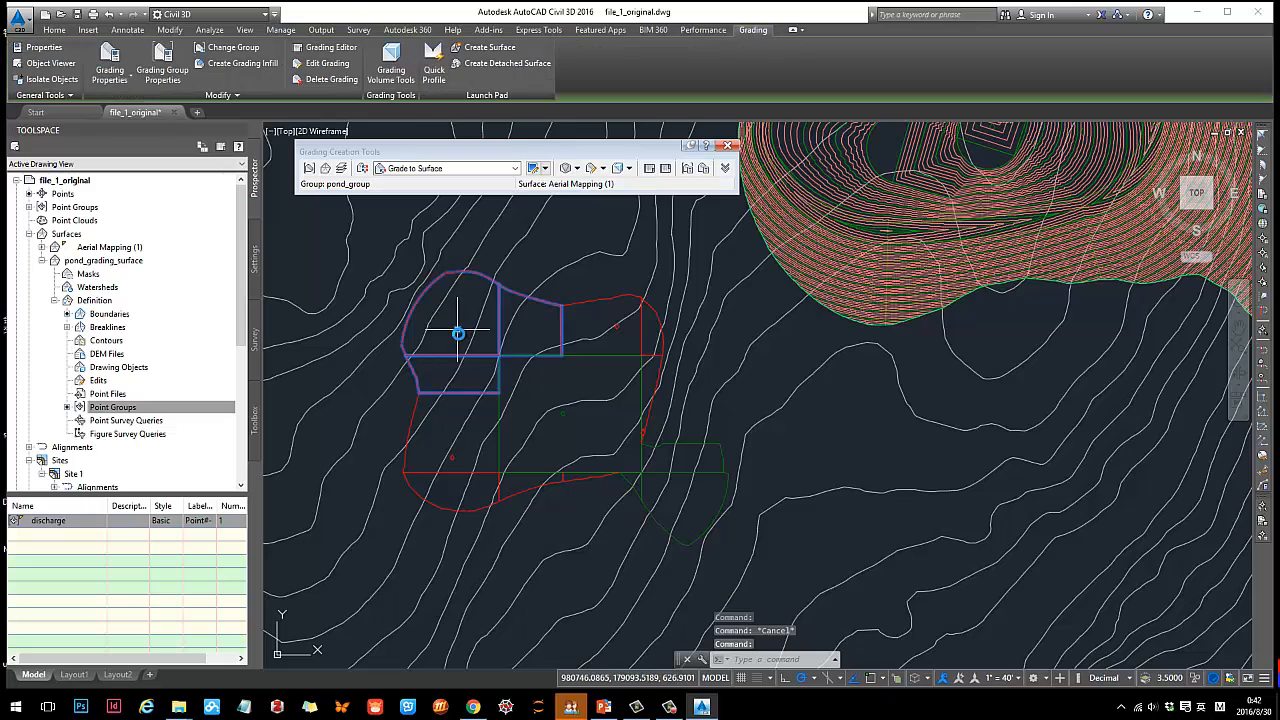
click(456, 459)
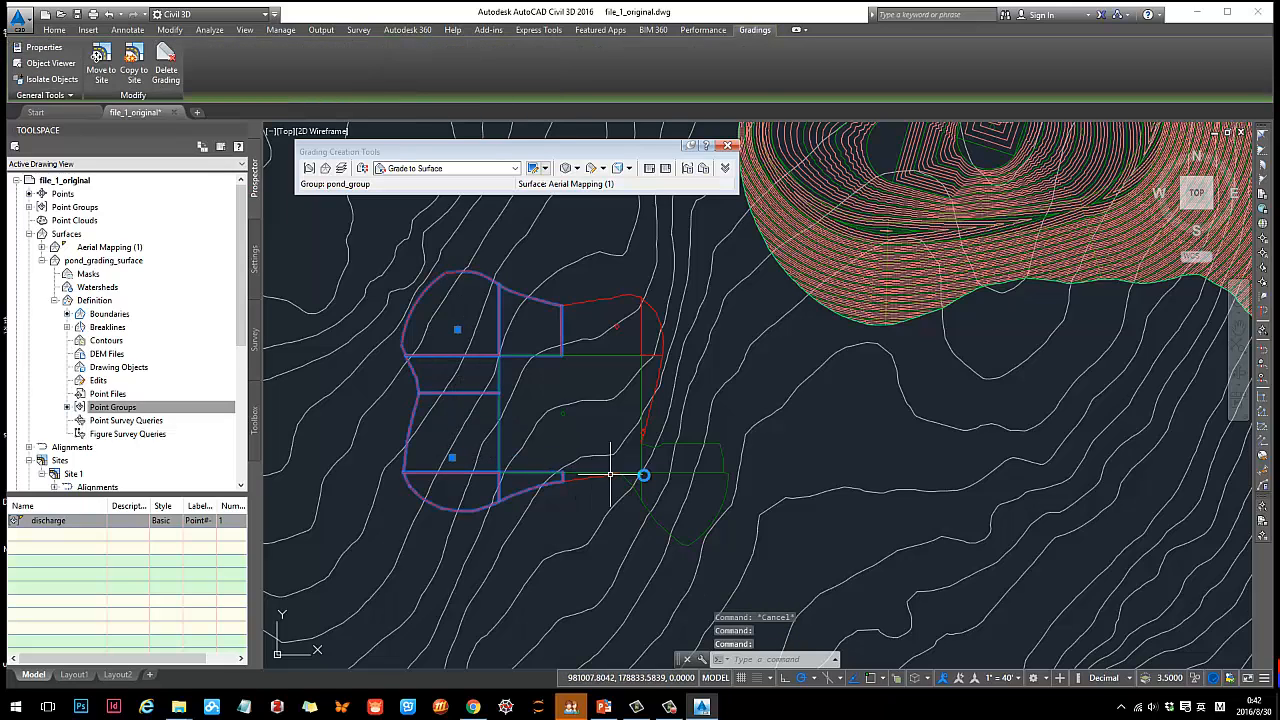
click(641, 484)
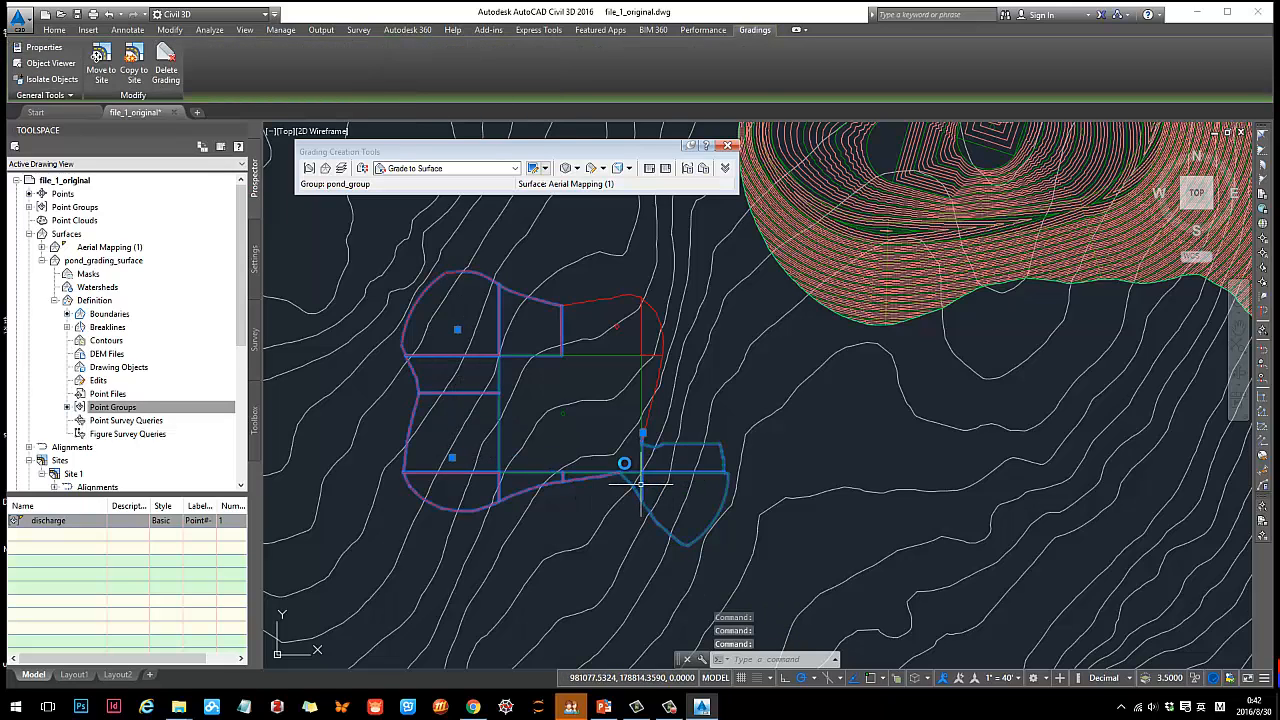
right_click(563, 418)
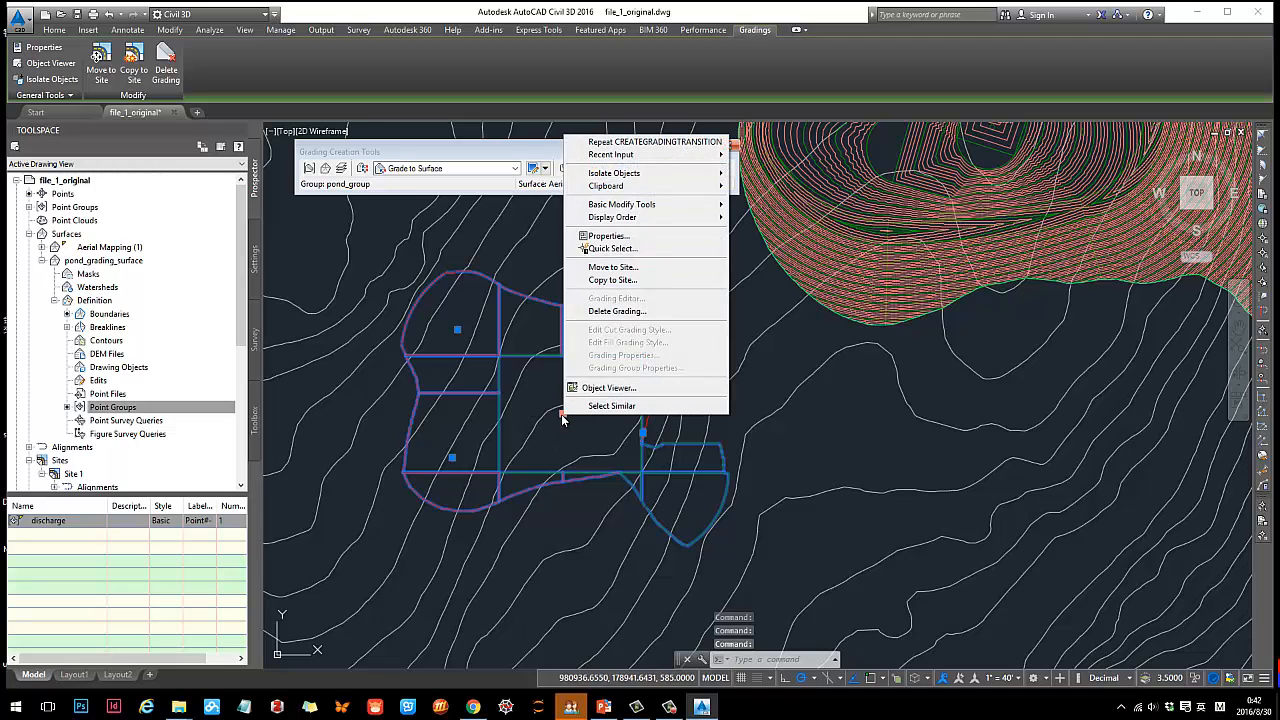
key(Escape)
click(618, 332)
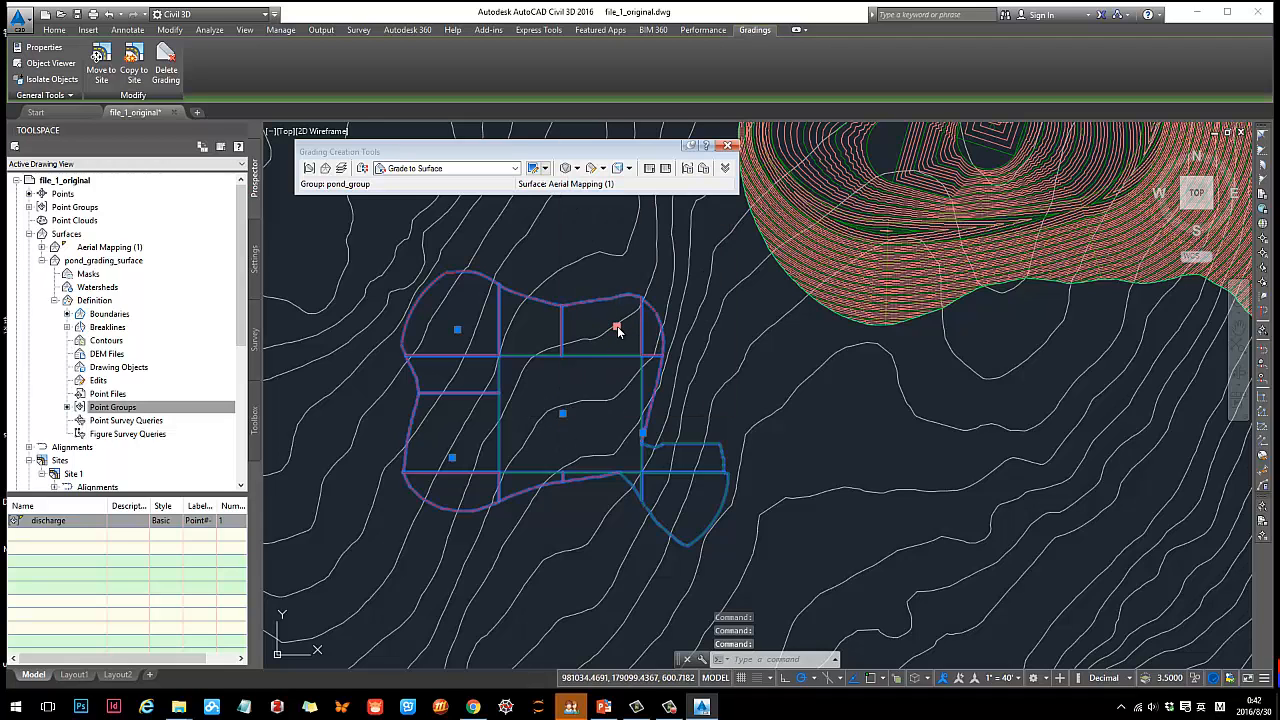
right_click(617, 327)
click(666, 581)
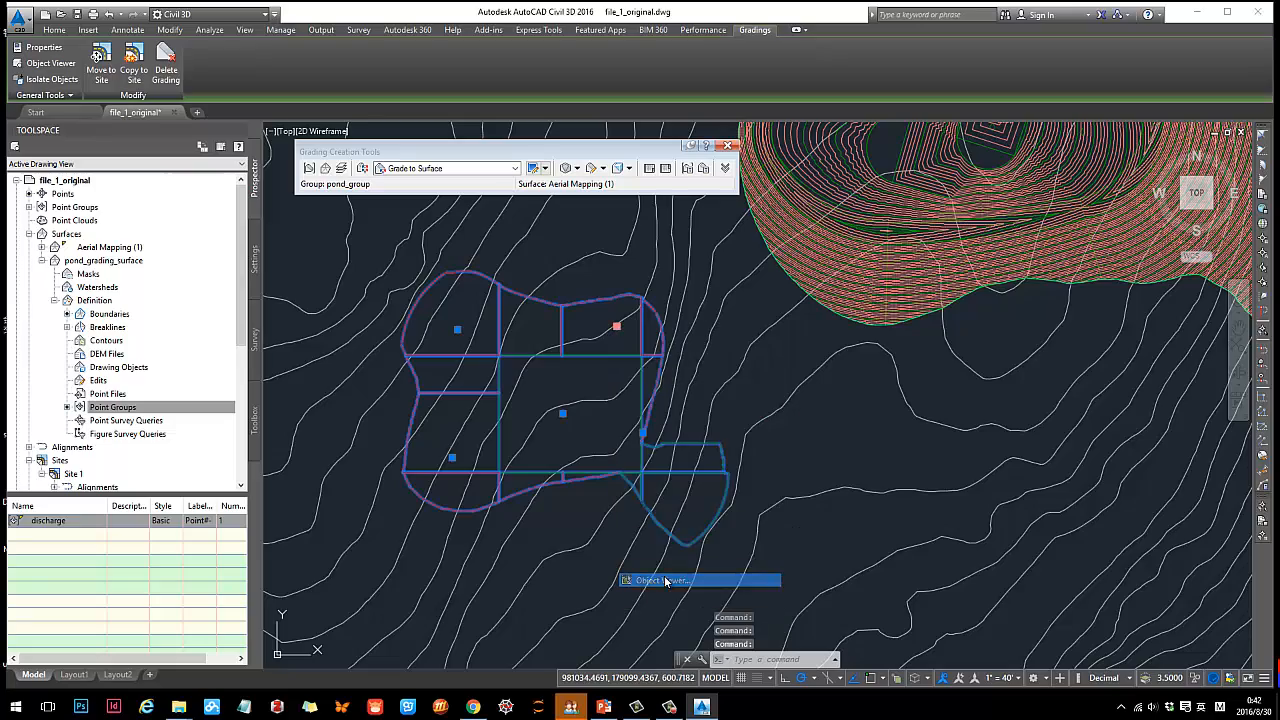
scroll(709, 350, down, 5)
drag(679, 453, 683, 246)
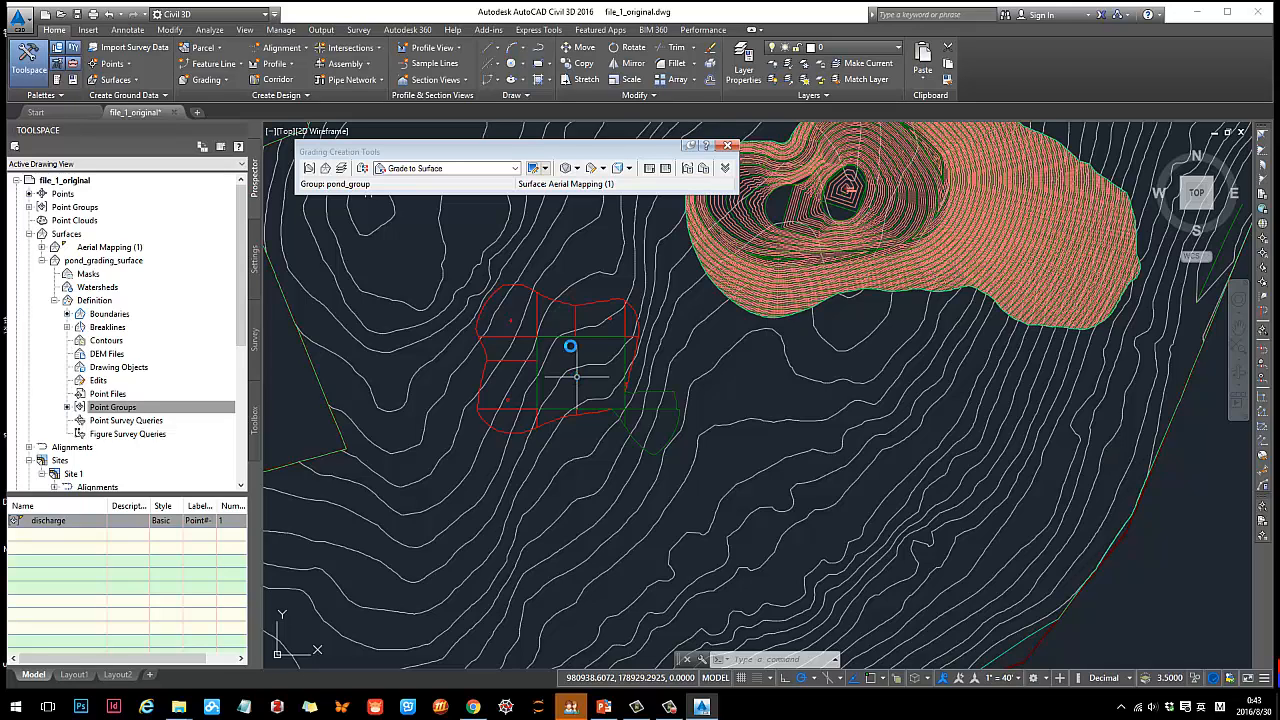
click(81, 316)
click(87, 342)
click(94, 356)
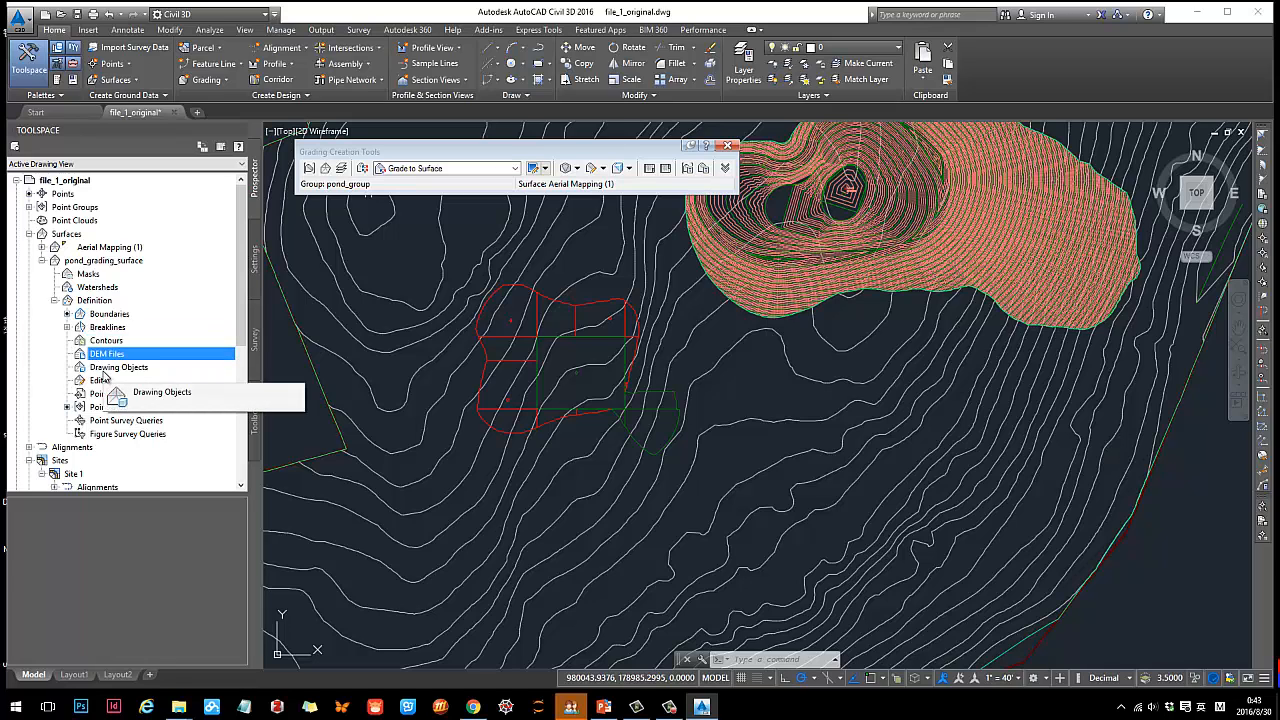
middle_drag(580, 368, 620, 360)
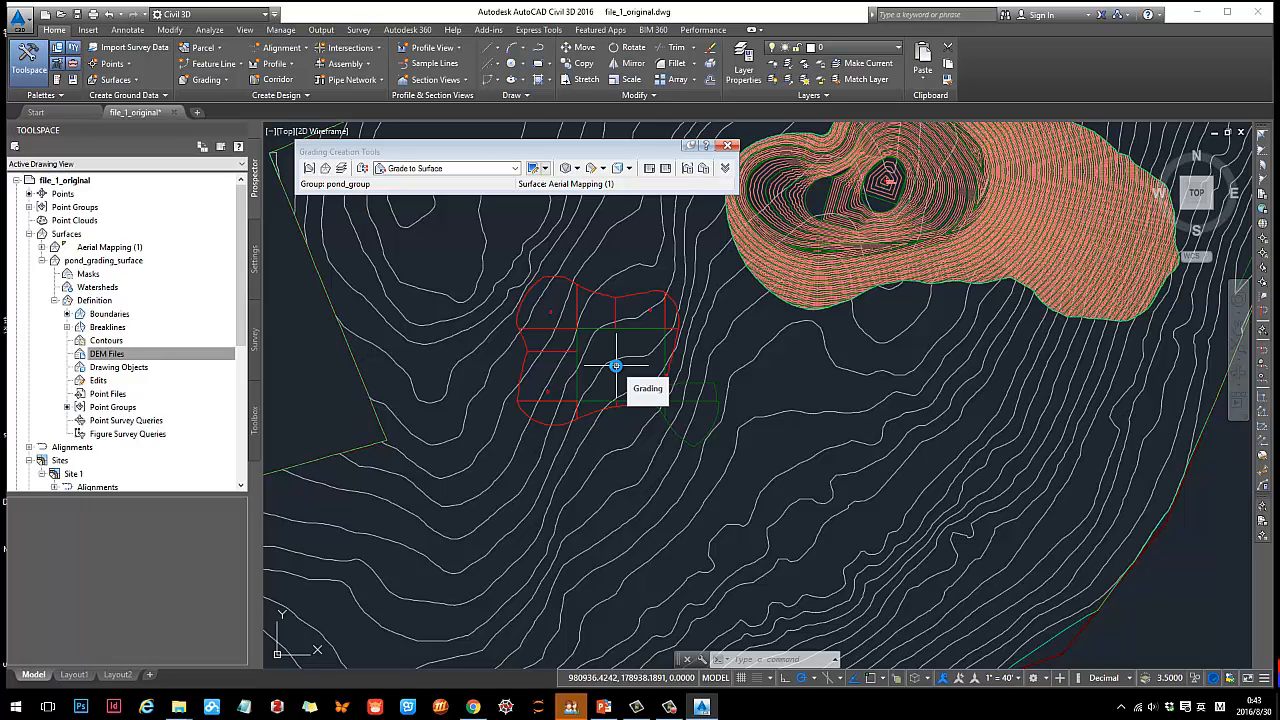
scroll(616, 369, down, 2)
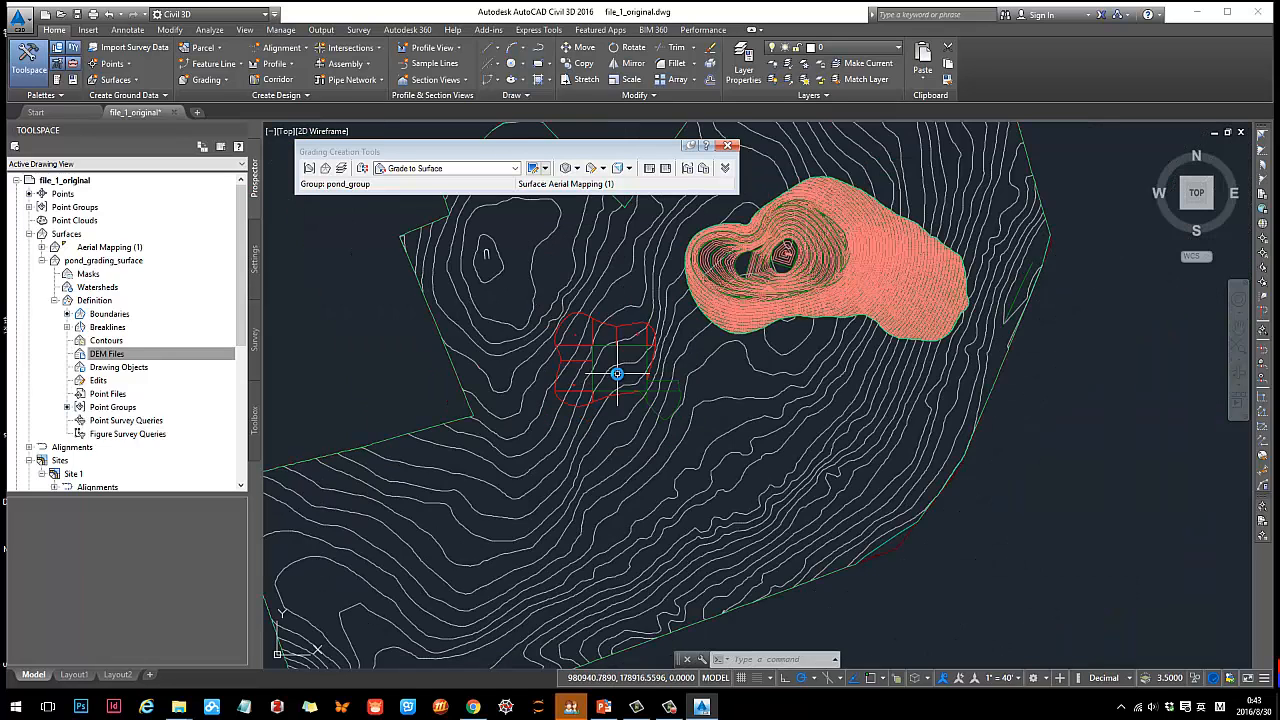
mouse_move(736, 353)
middle_down()
mouse_move(632, 388)
mouse_move(709, 364)
middle_up()
scroll(630, 337, up, 2)
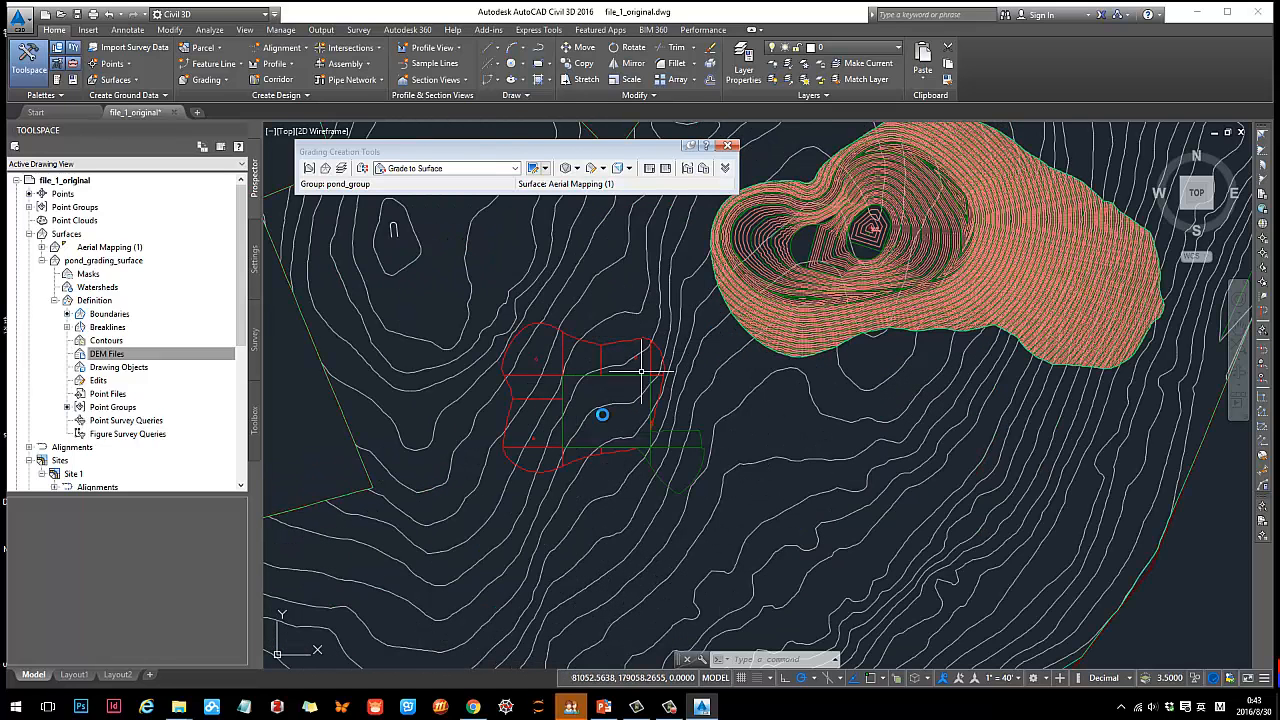